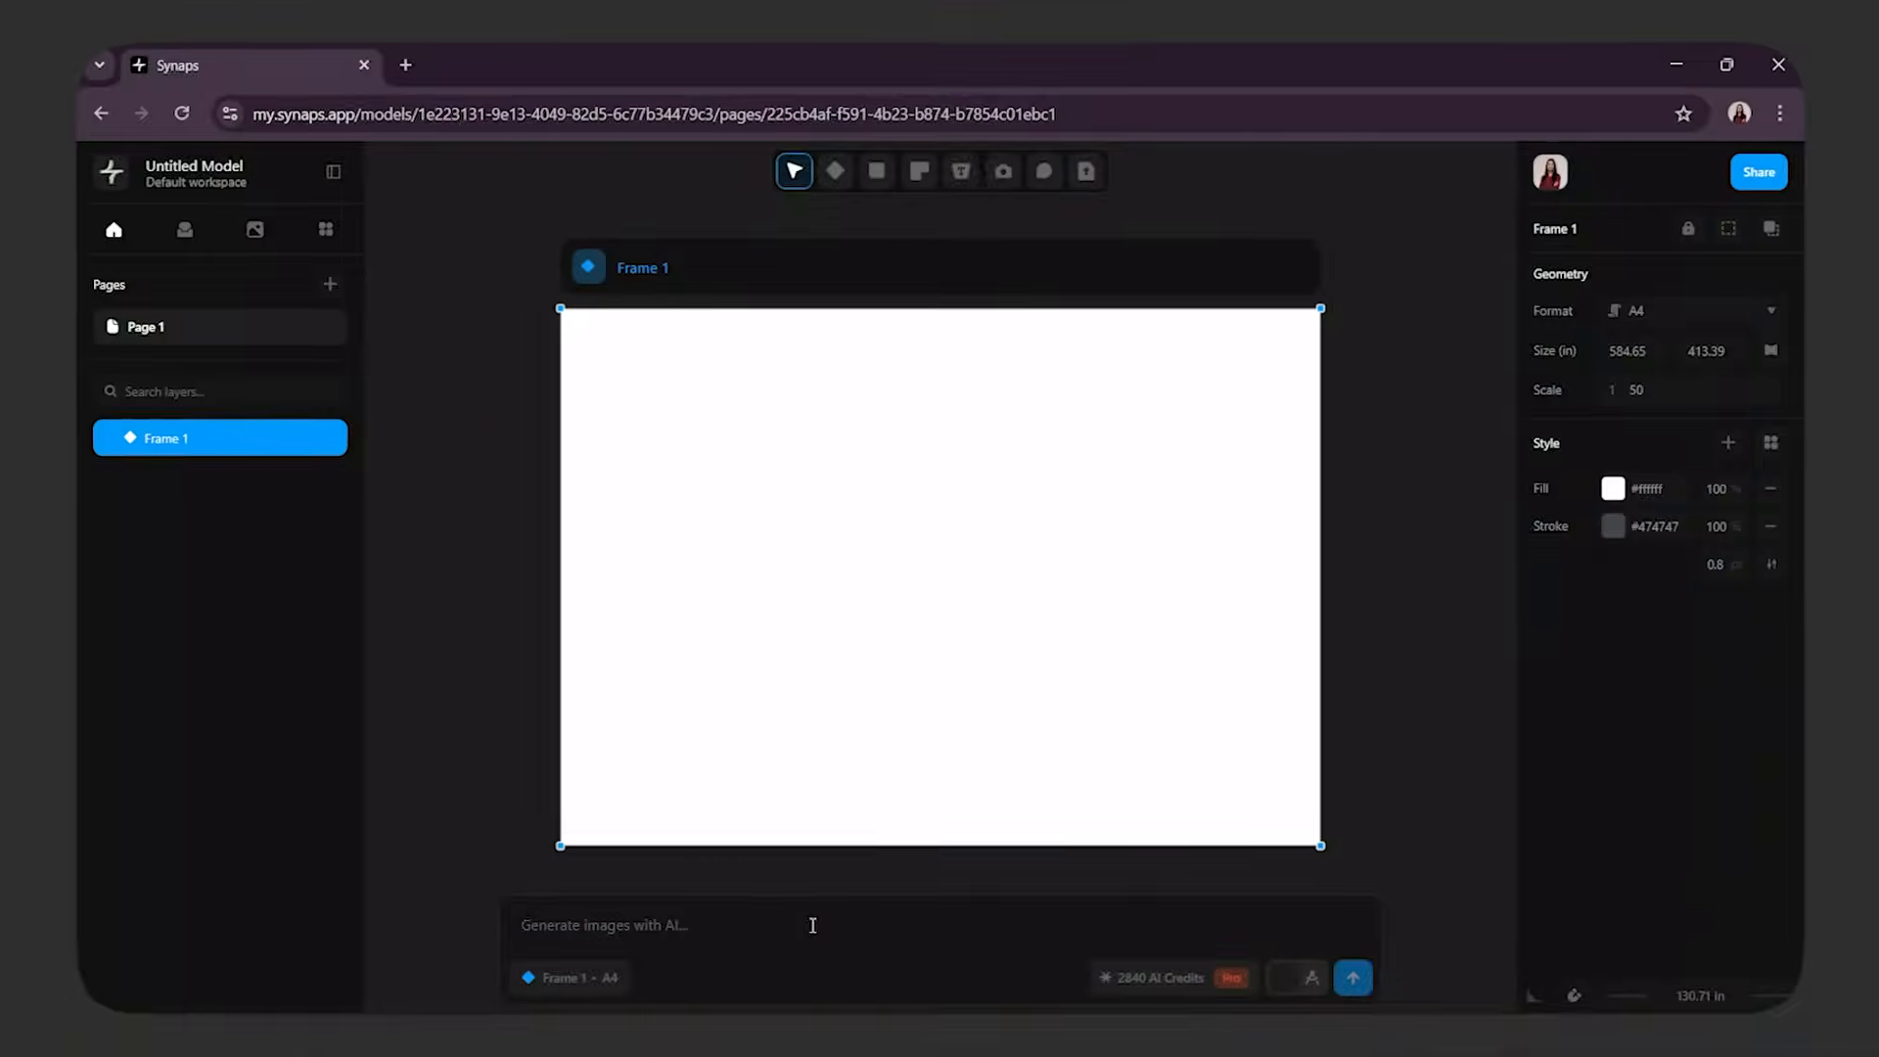
pyautogui.moveTo(897, 684); pyautogui.dragTo(868, 650)
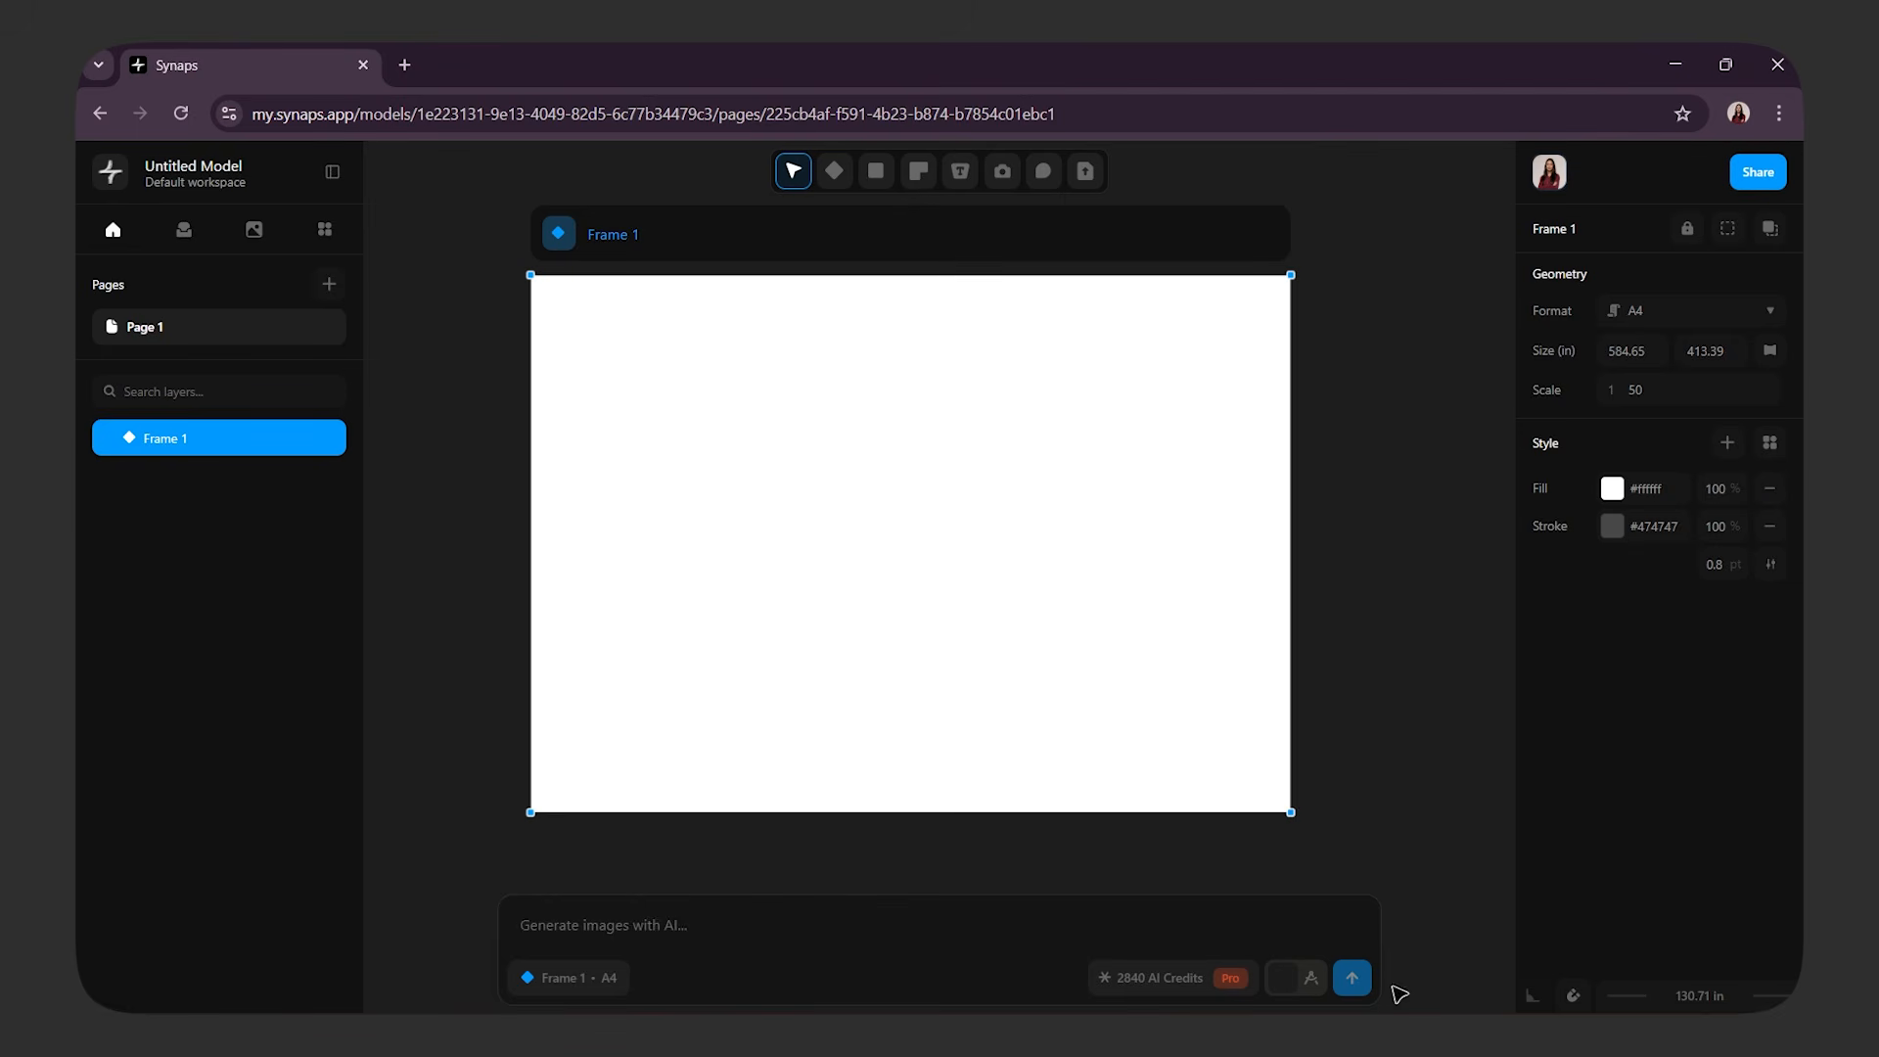
# Switch the AI prompt to floor plan generation and draw a rectangular boundary of about 386 by 274 in inside Frame 1
pyautogui.click(1311, 977)
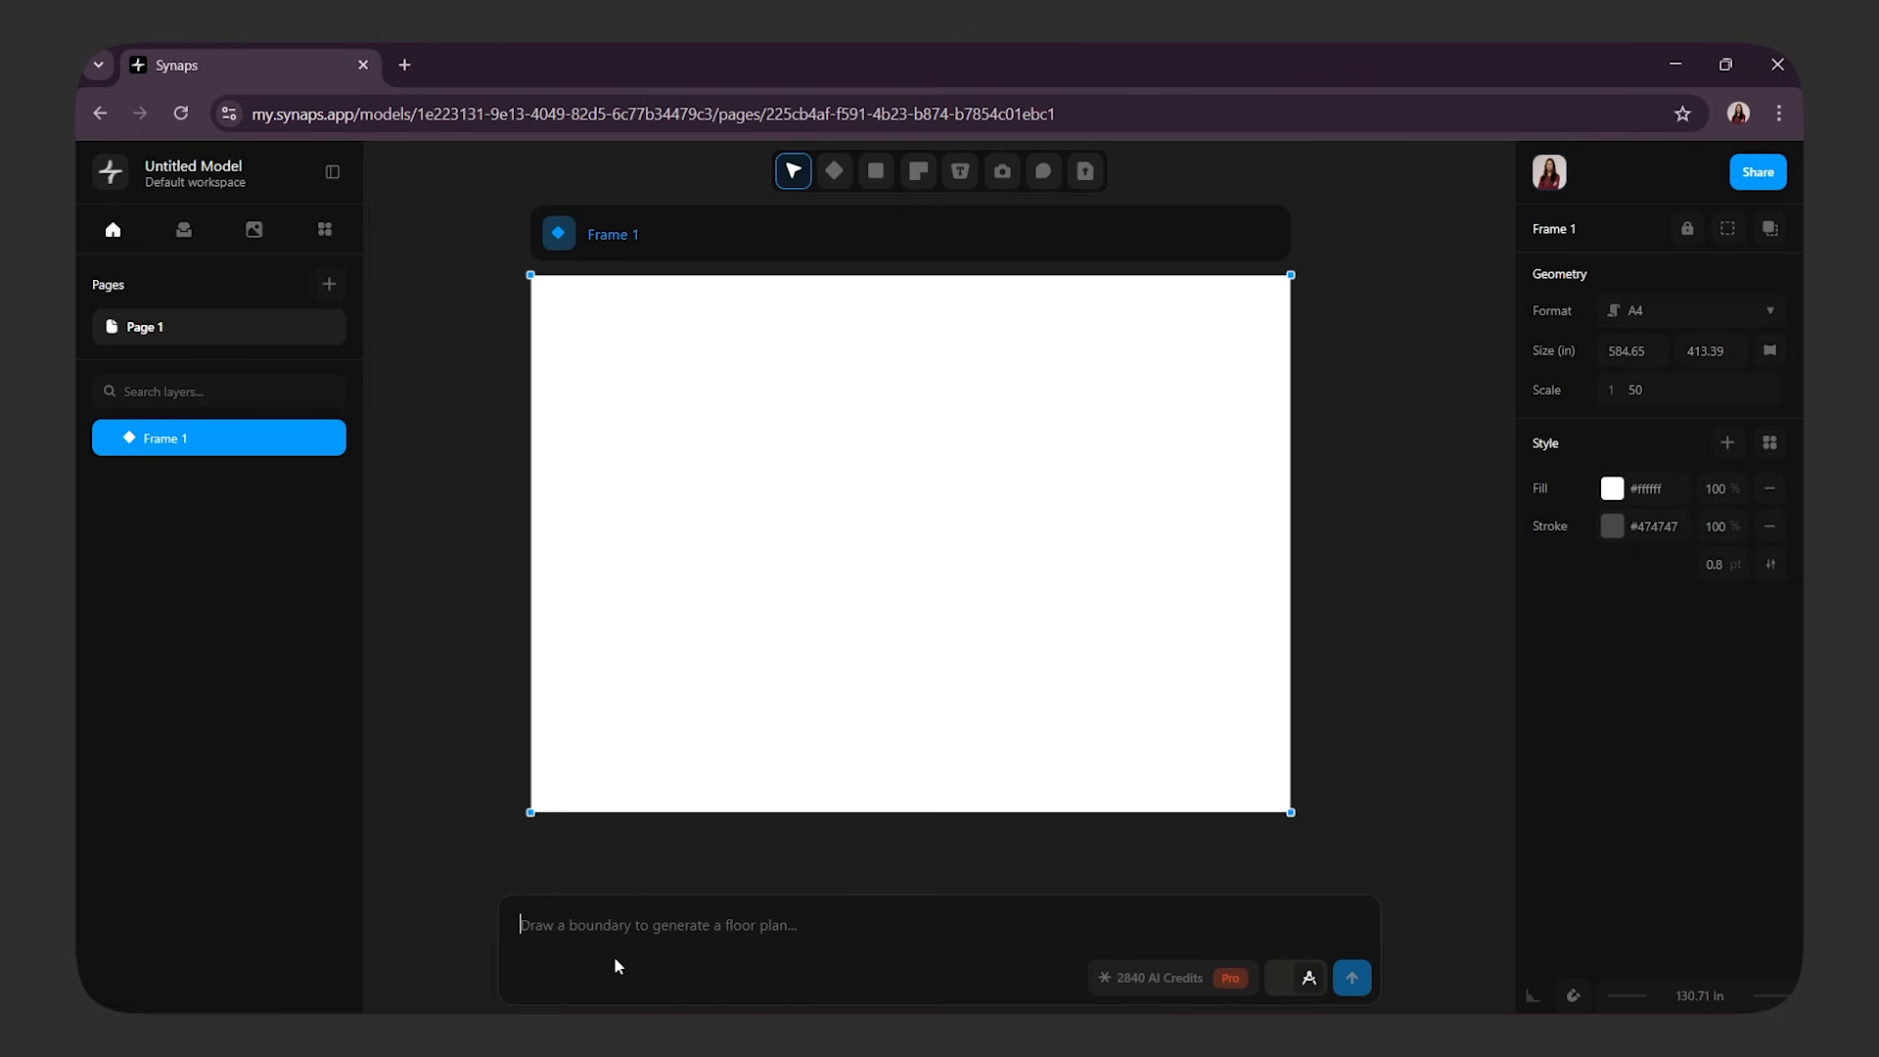
pyautogui.click(876, 172)
pyautogui.click(934, 215)
pyautogui.moveTo(685, 380); pyautogui.dragTo(1187, 735)
pyautogui.click(1187, 734)
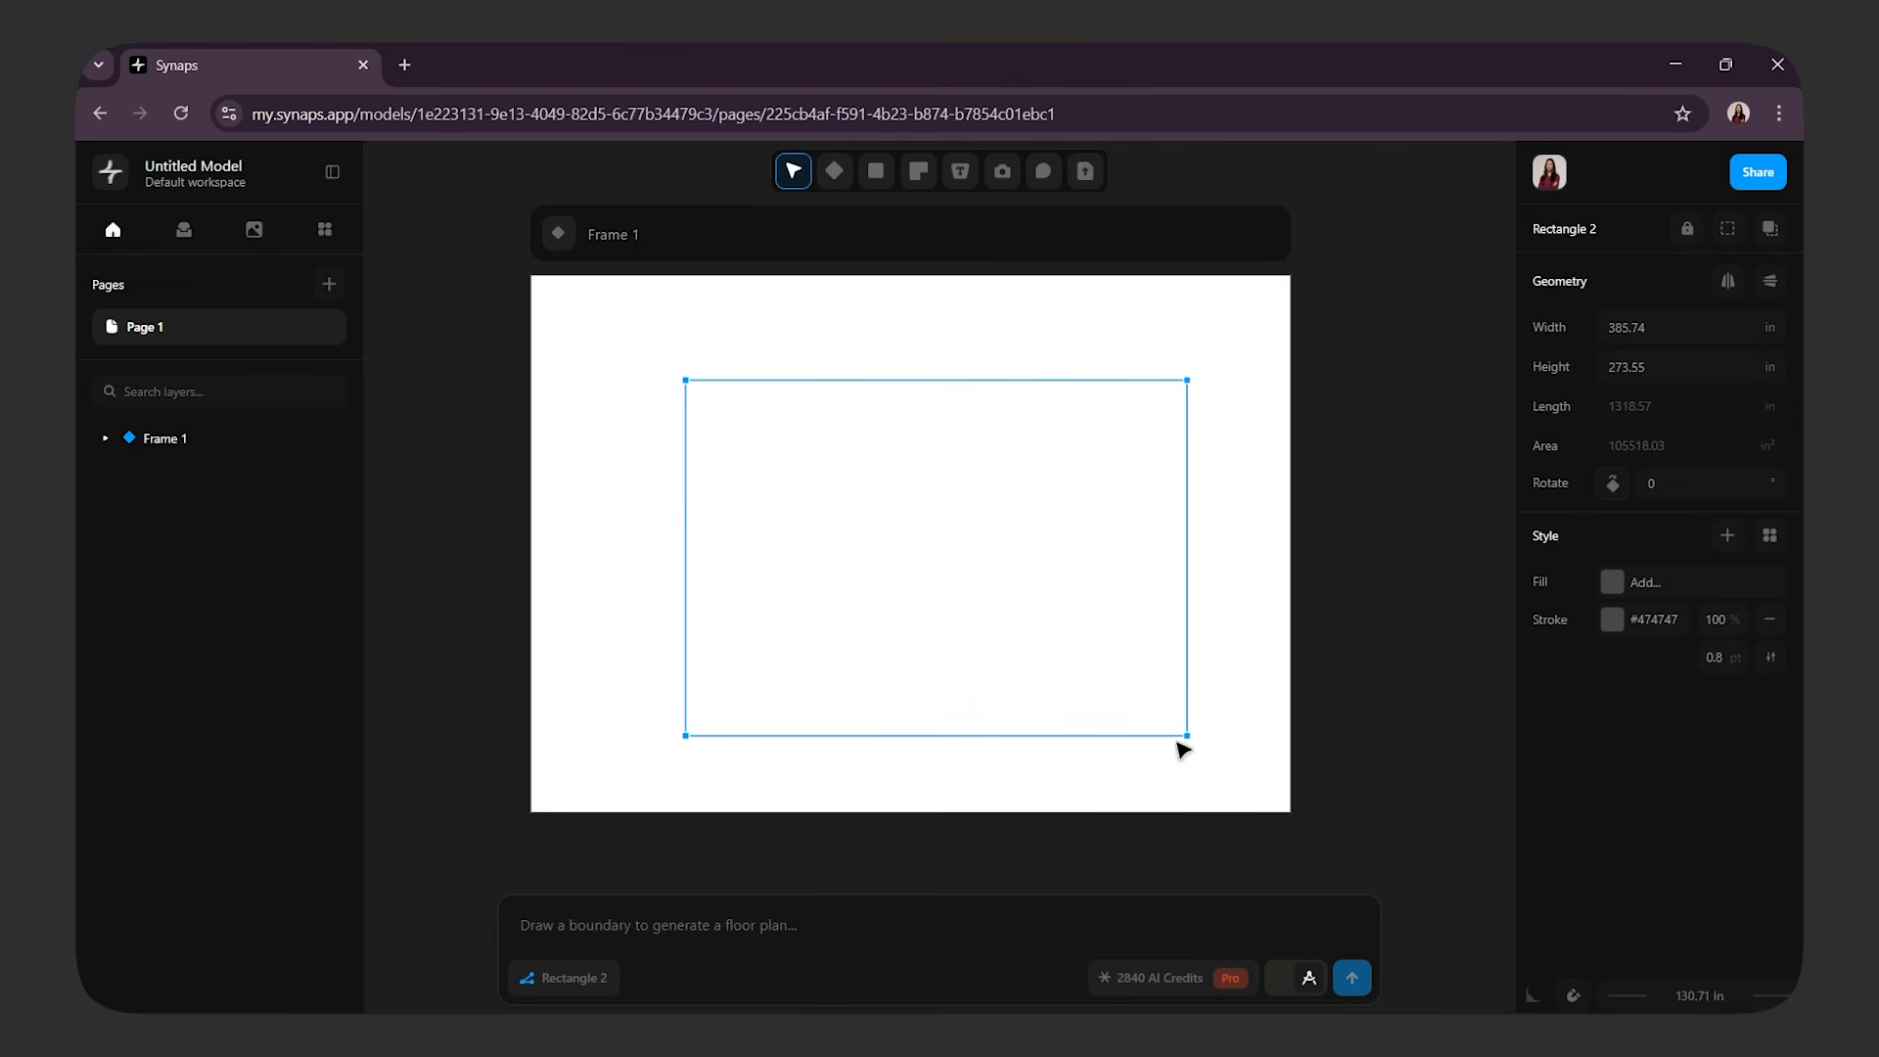
# Generate a floor plan inside the rectangle from the prompt "create a 2bhk"
pyautogui.click(553, 927)
pyautogui.write('create a 2bhk appartment')
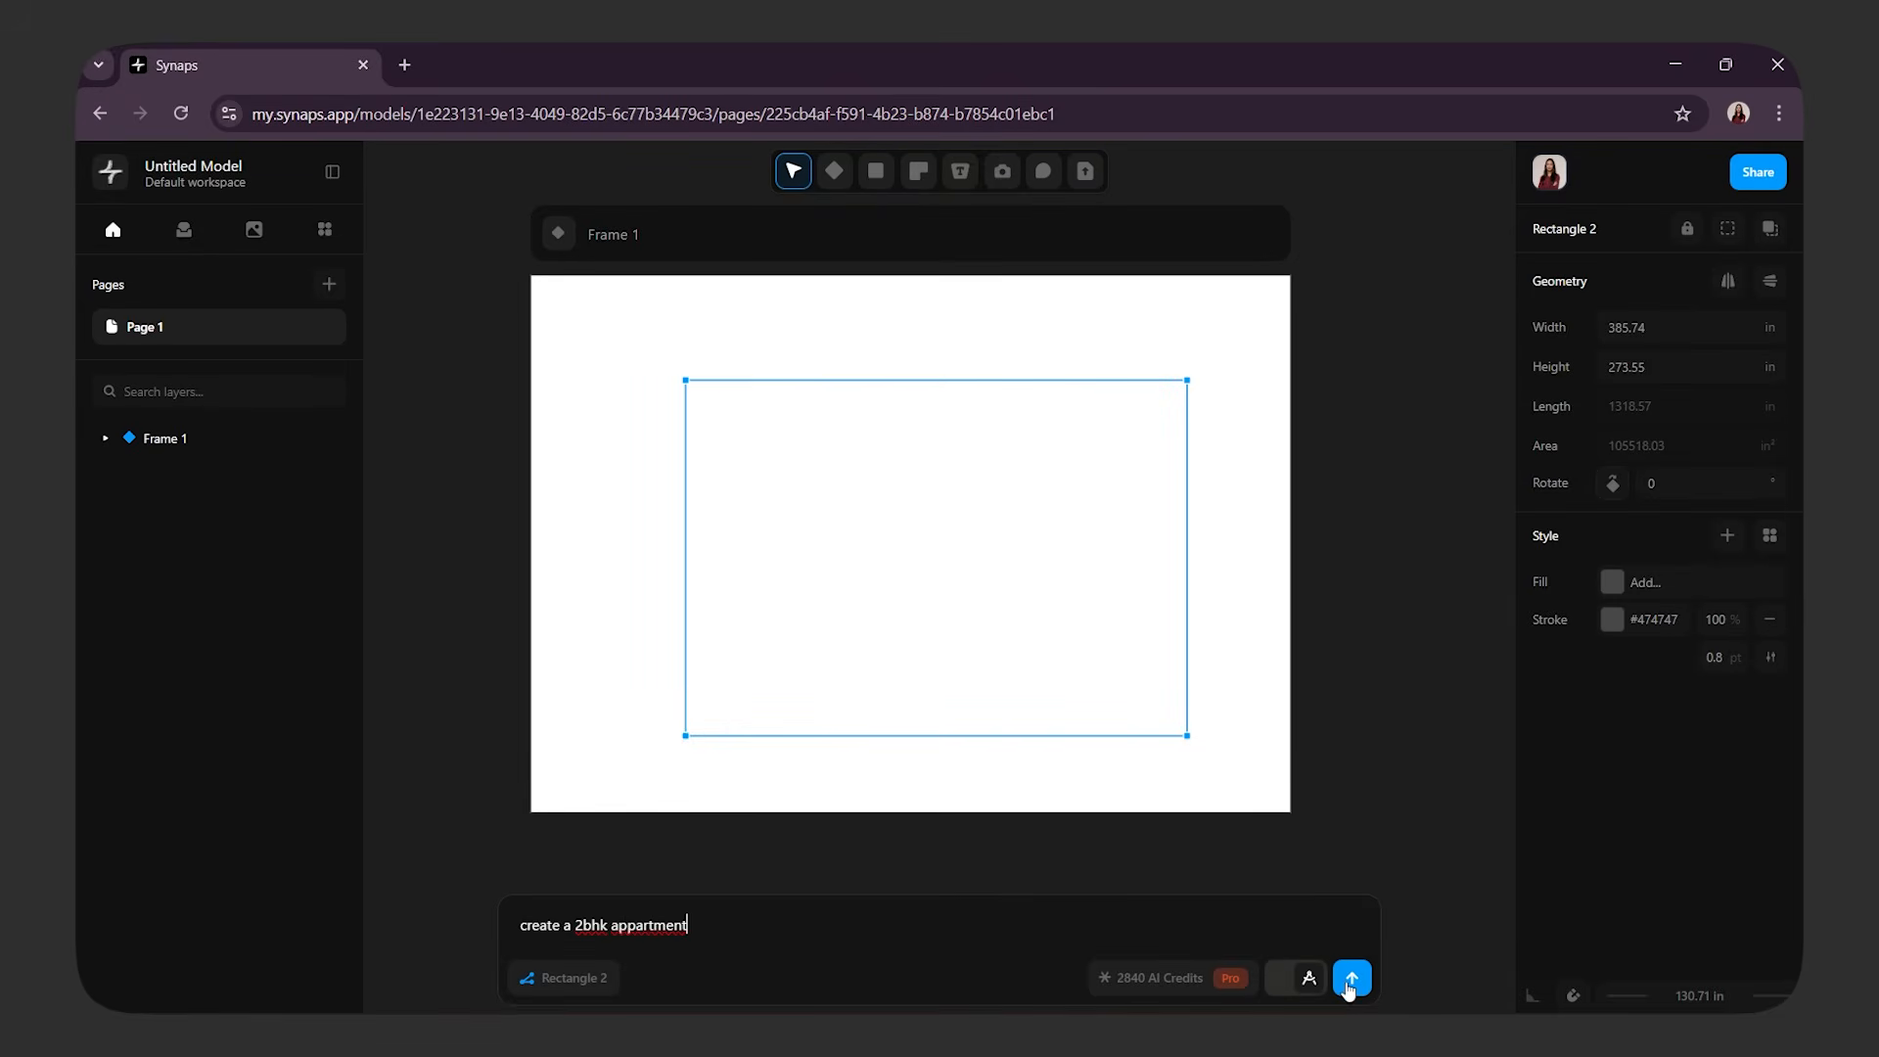
pyautogui.click(1350, 982)
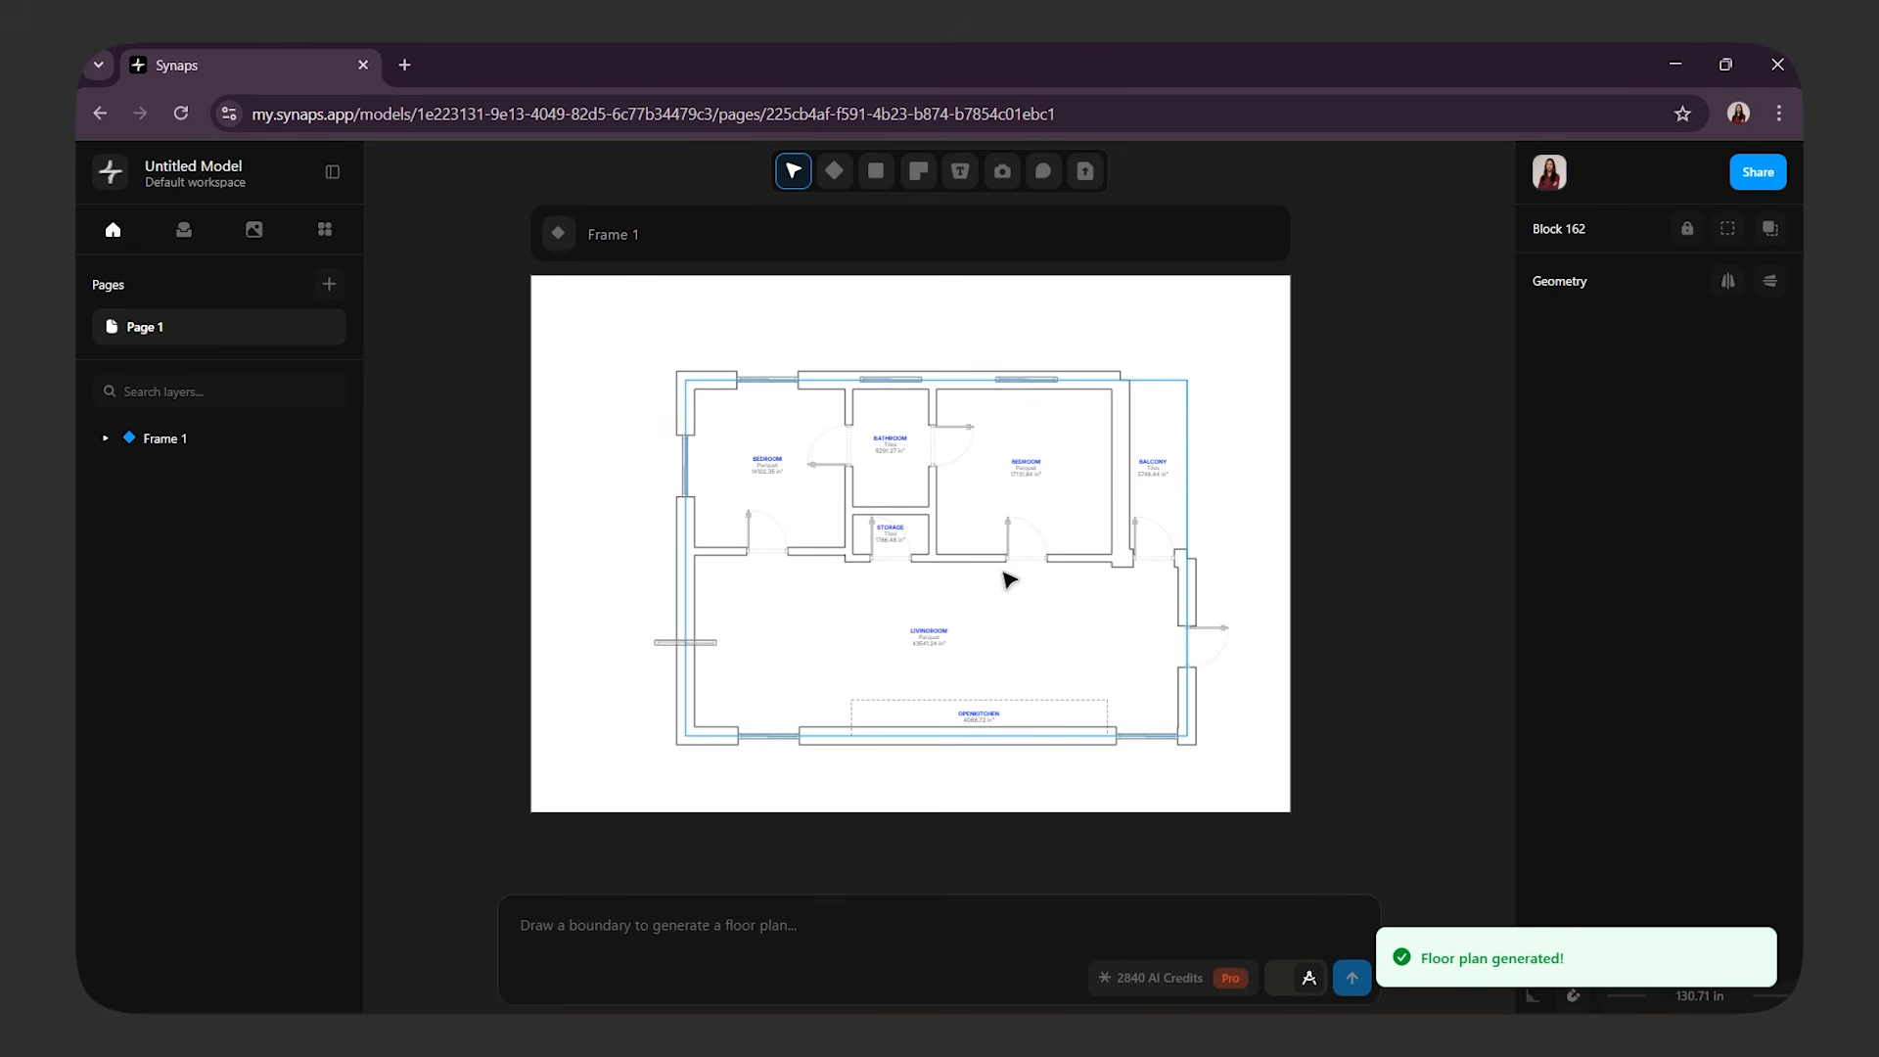
# Delete the misplaced door crossing the living room's left outer wall and shift that wall slightly inward
pyautogui.moveTo(1000, 616)
pyautogui.mouseDown(button='middle')
pyautogui.moveTo(930, 588)
pyautogui.moveTo(1024, 624)
pyautogui.mouseUp(button='middle')
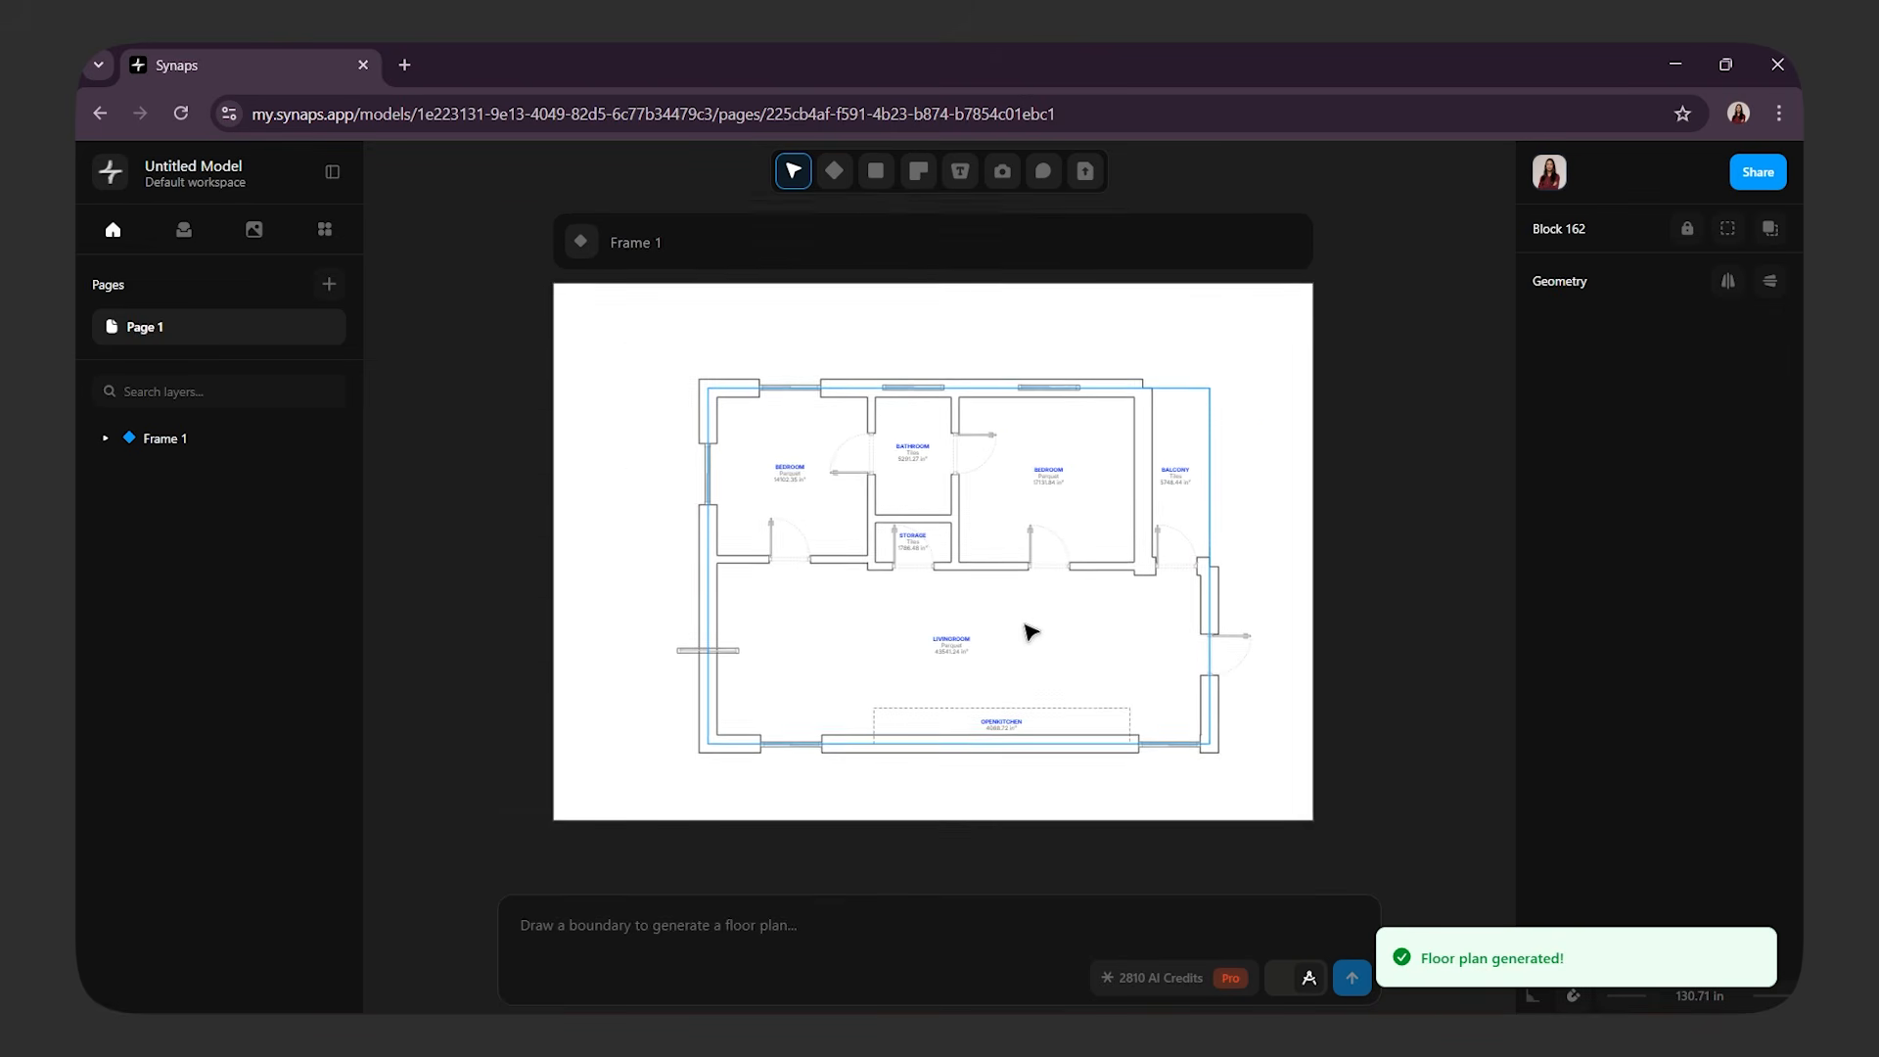
pyautogui.click(1274, 549)
pyautogui.scroll(5, 964, 604)
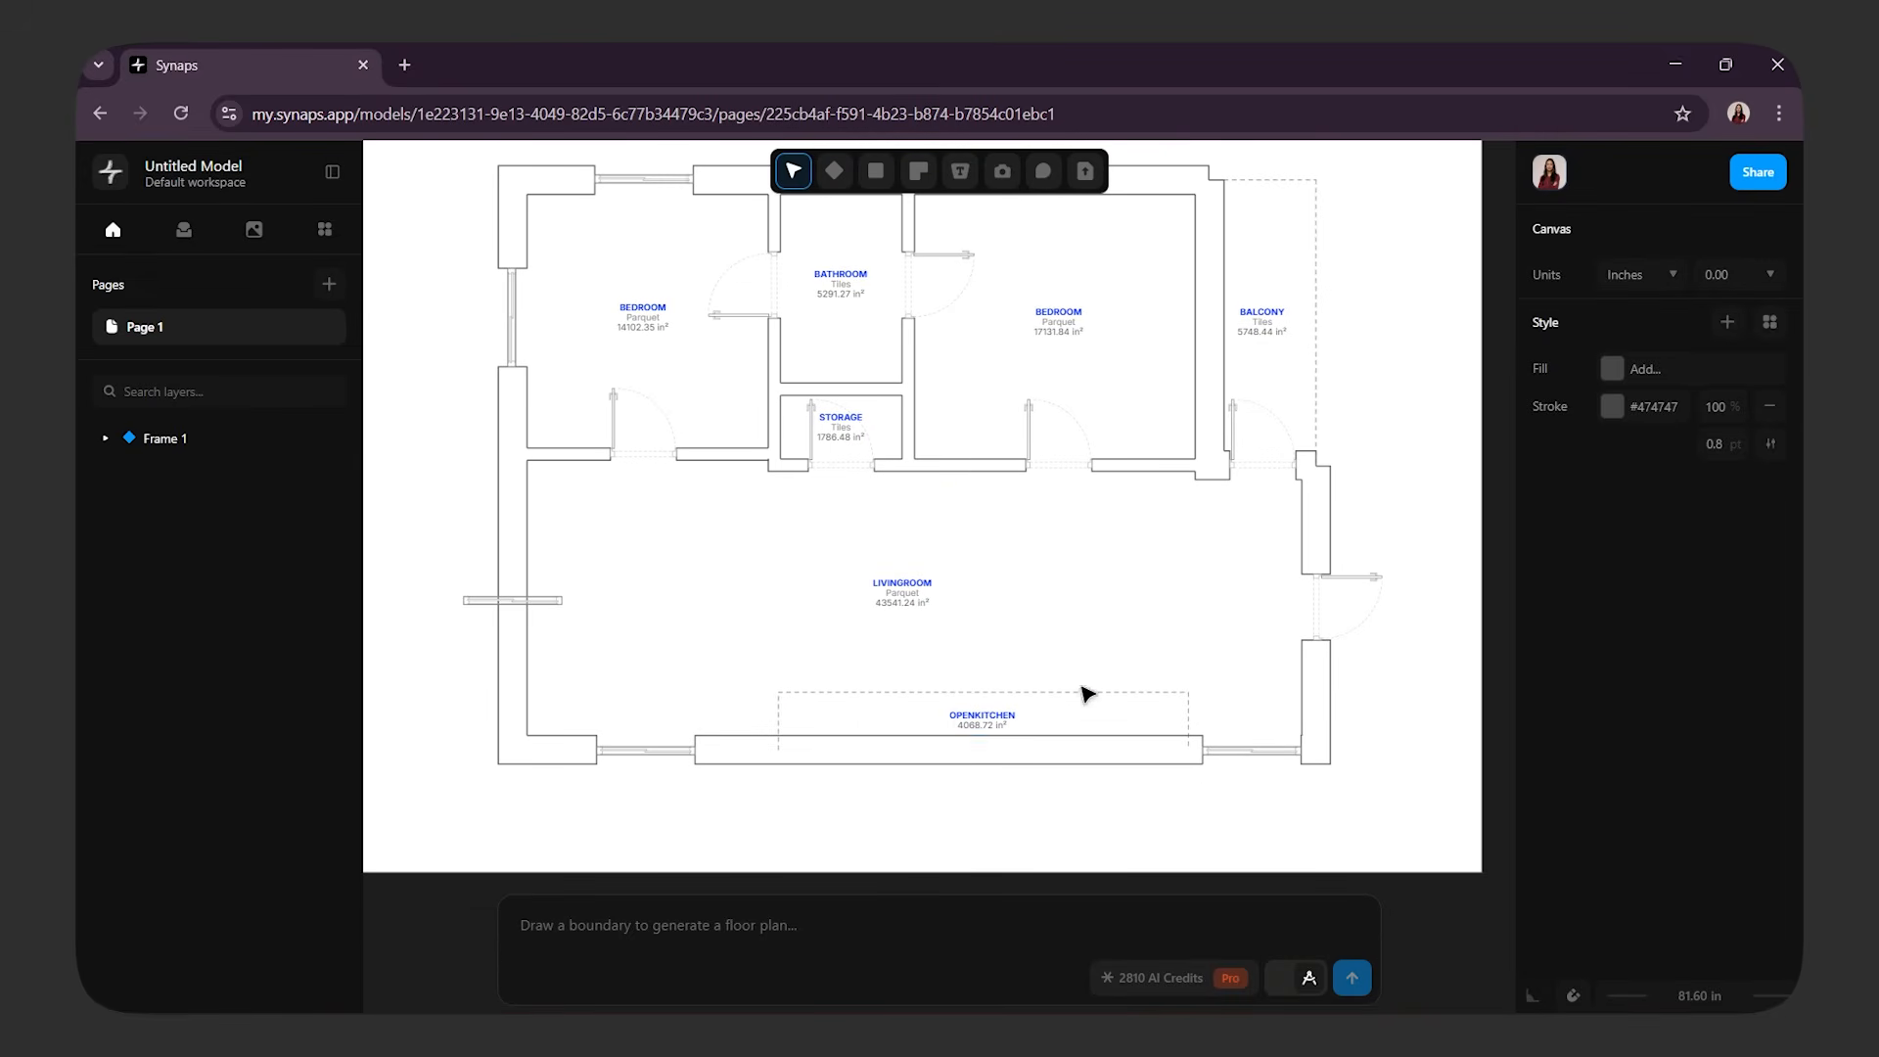
pyautogui.click(555, 600)
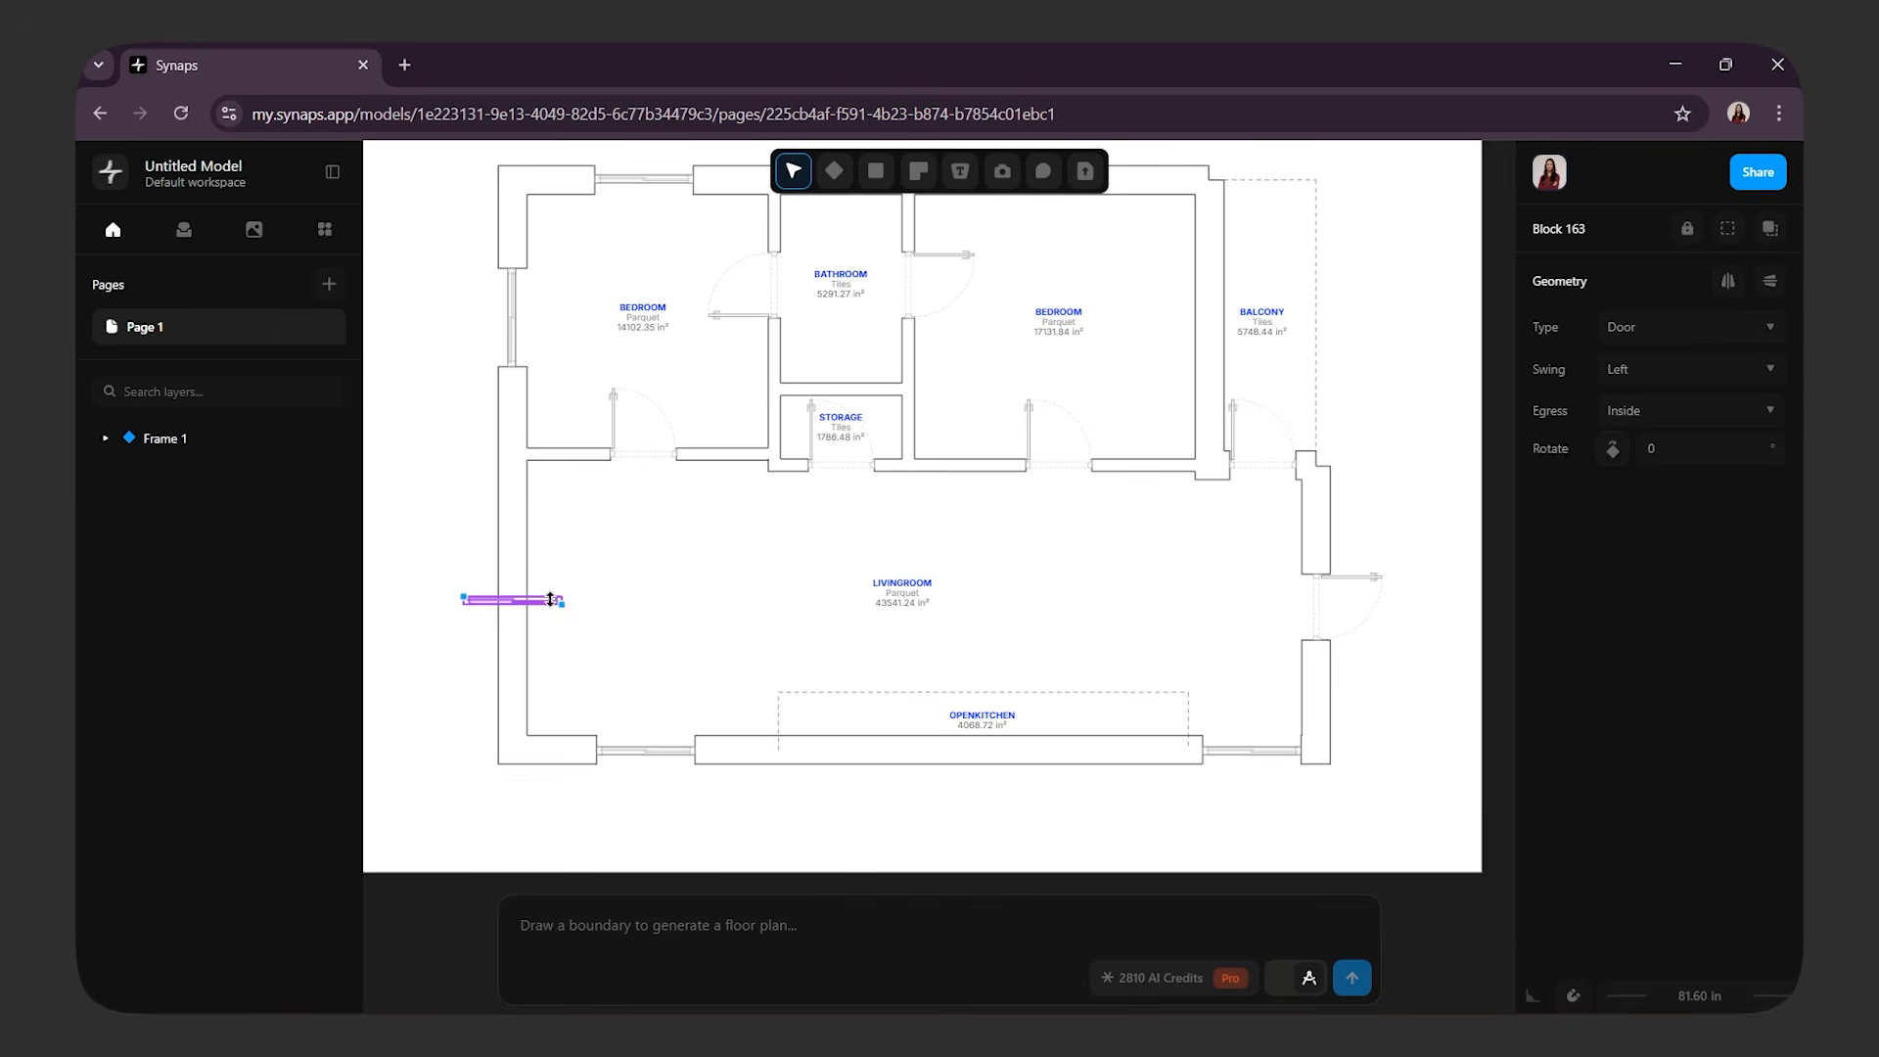
pyautogui.press('Delete')
pyautogui.click(511, 598)
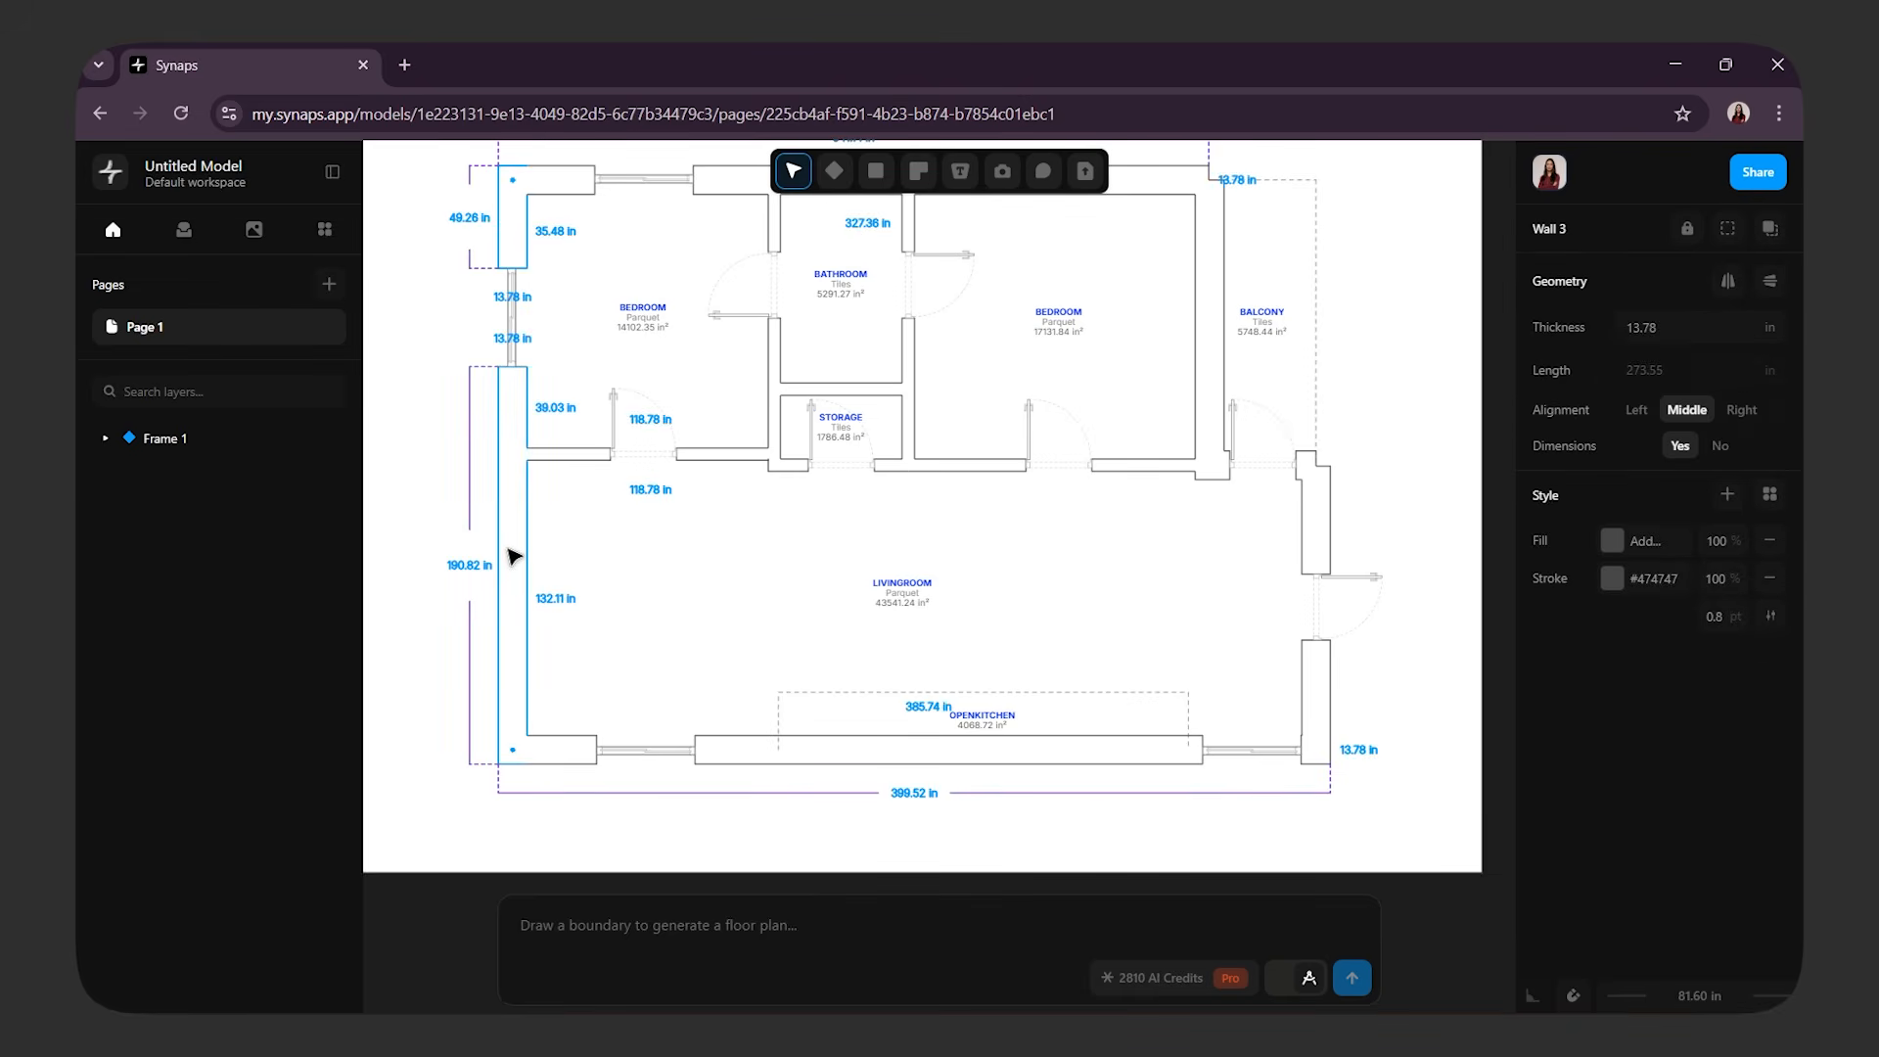
pyautogui.moveTo(519, 573); pyautogui.dragTo(529, 579)
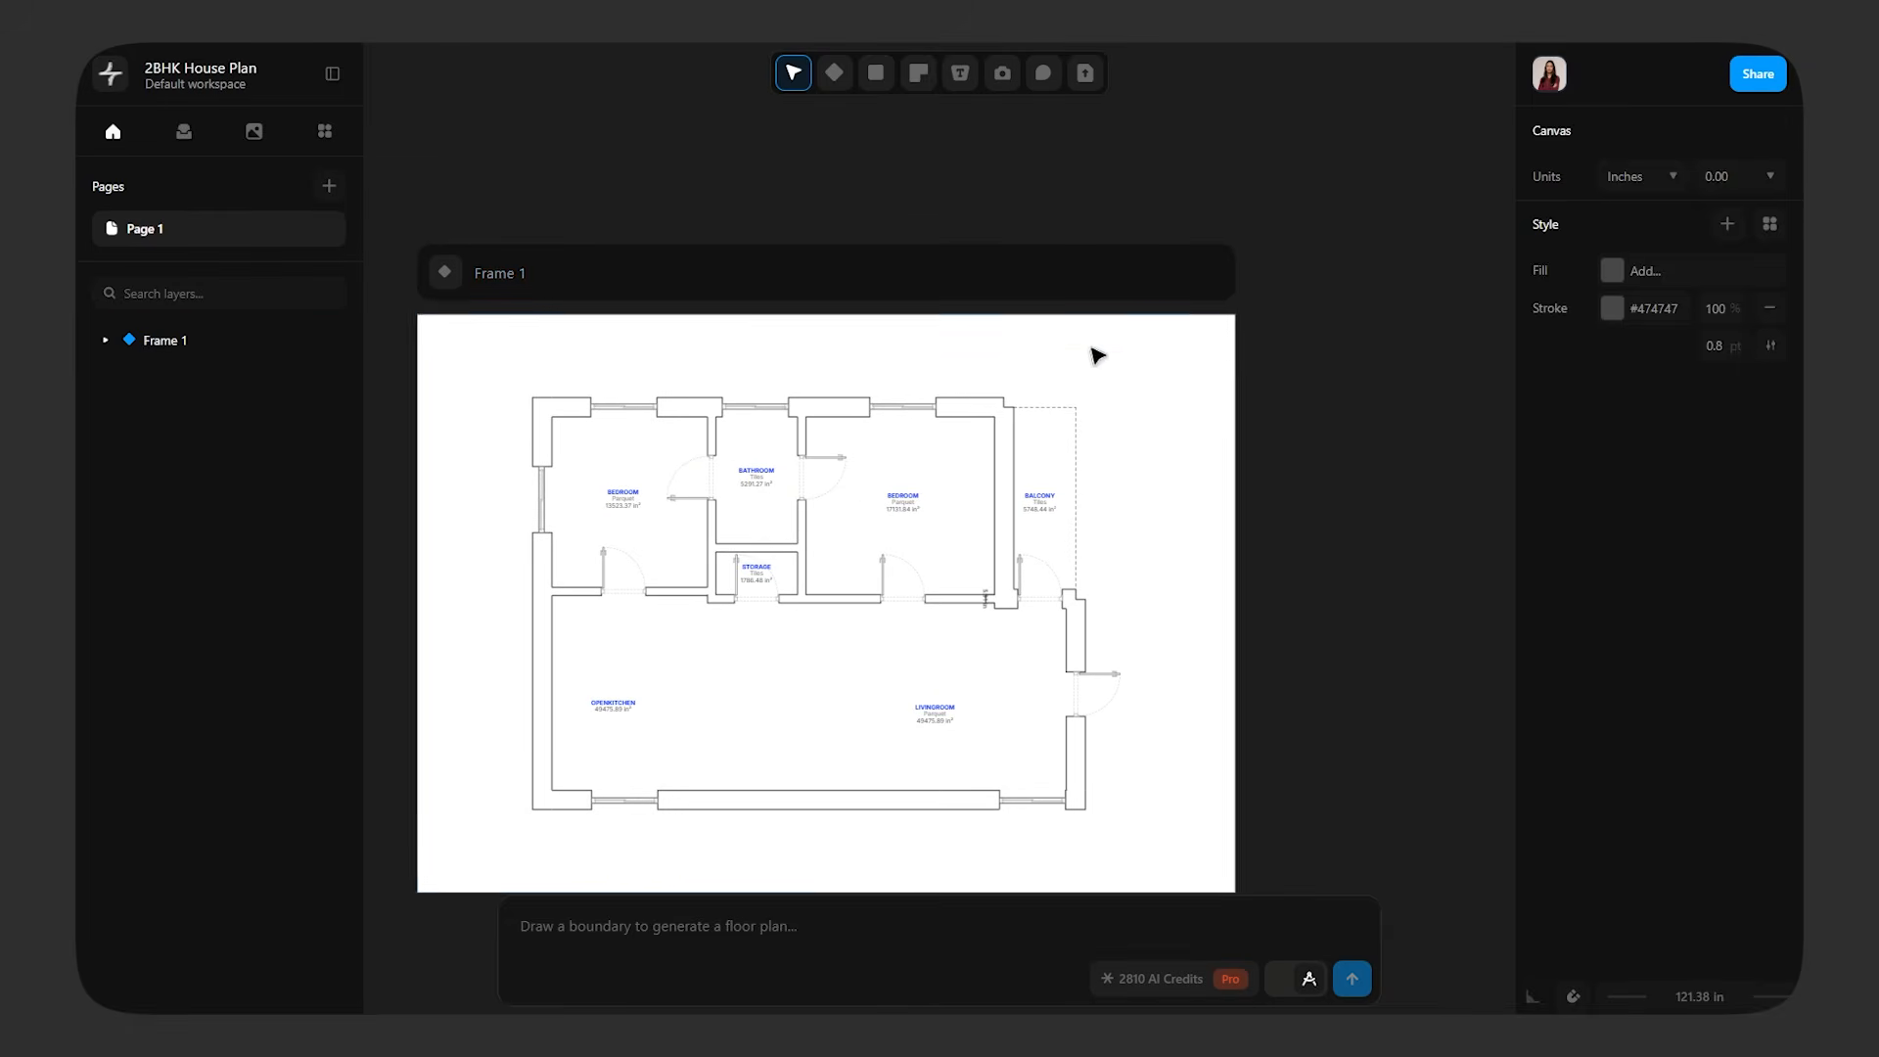
# Duplicate Frame 1 with its floor plan and place the copy beside the original without overlap
pyautogui.click(1024, 296)
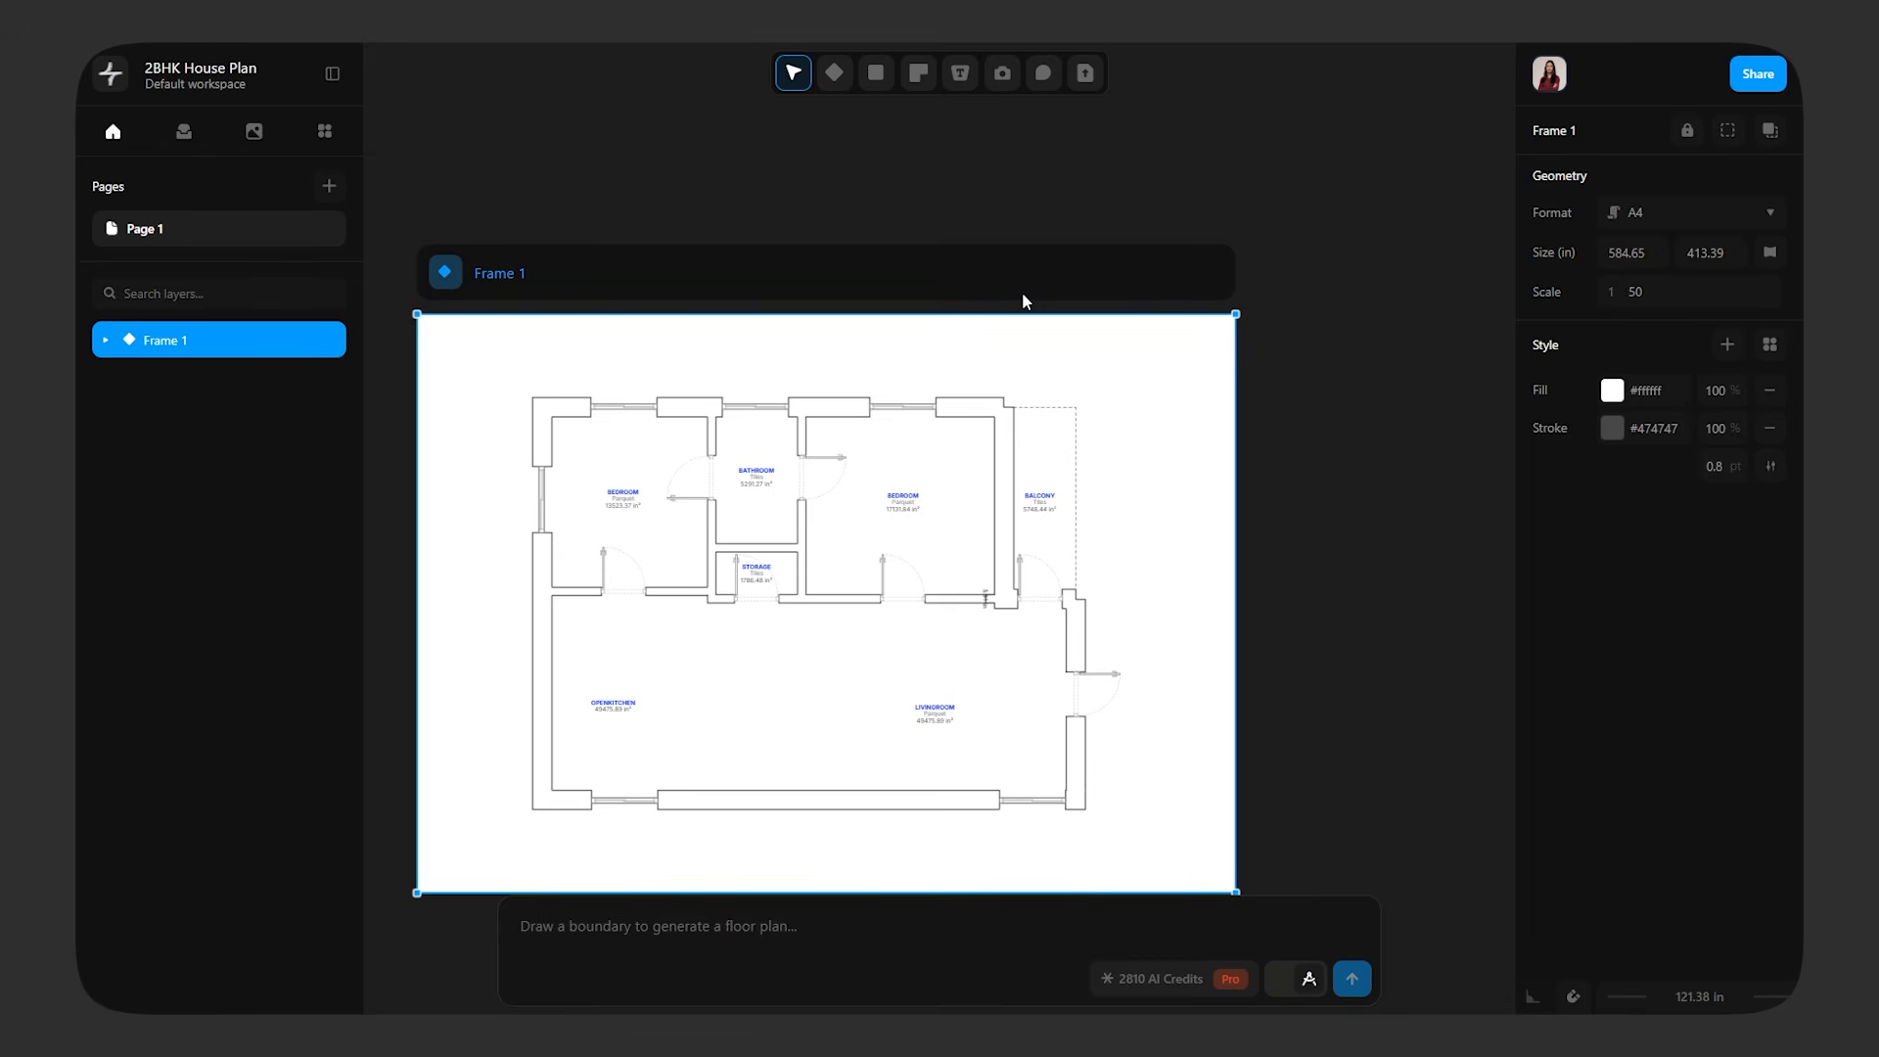
pyautogui.hotkey('ctrl', 'v')
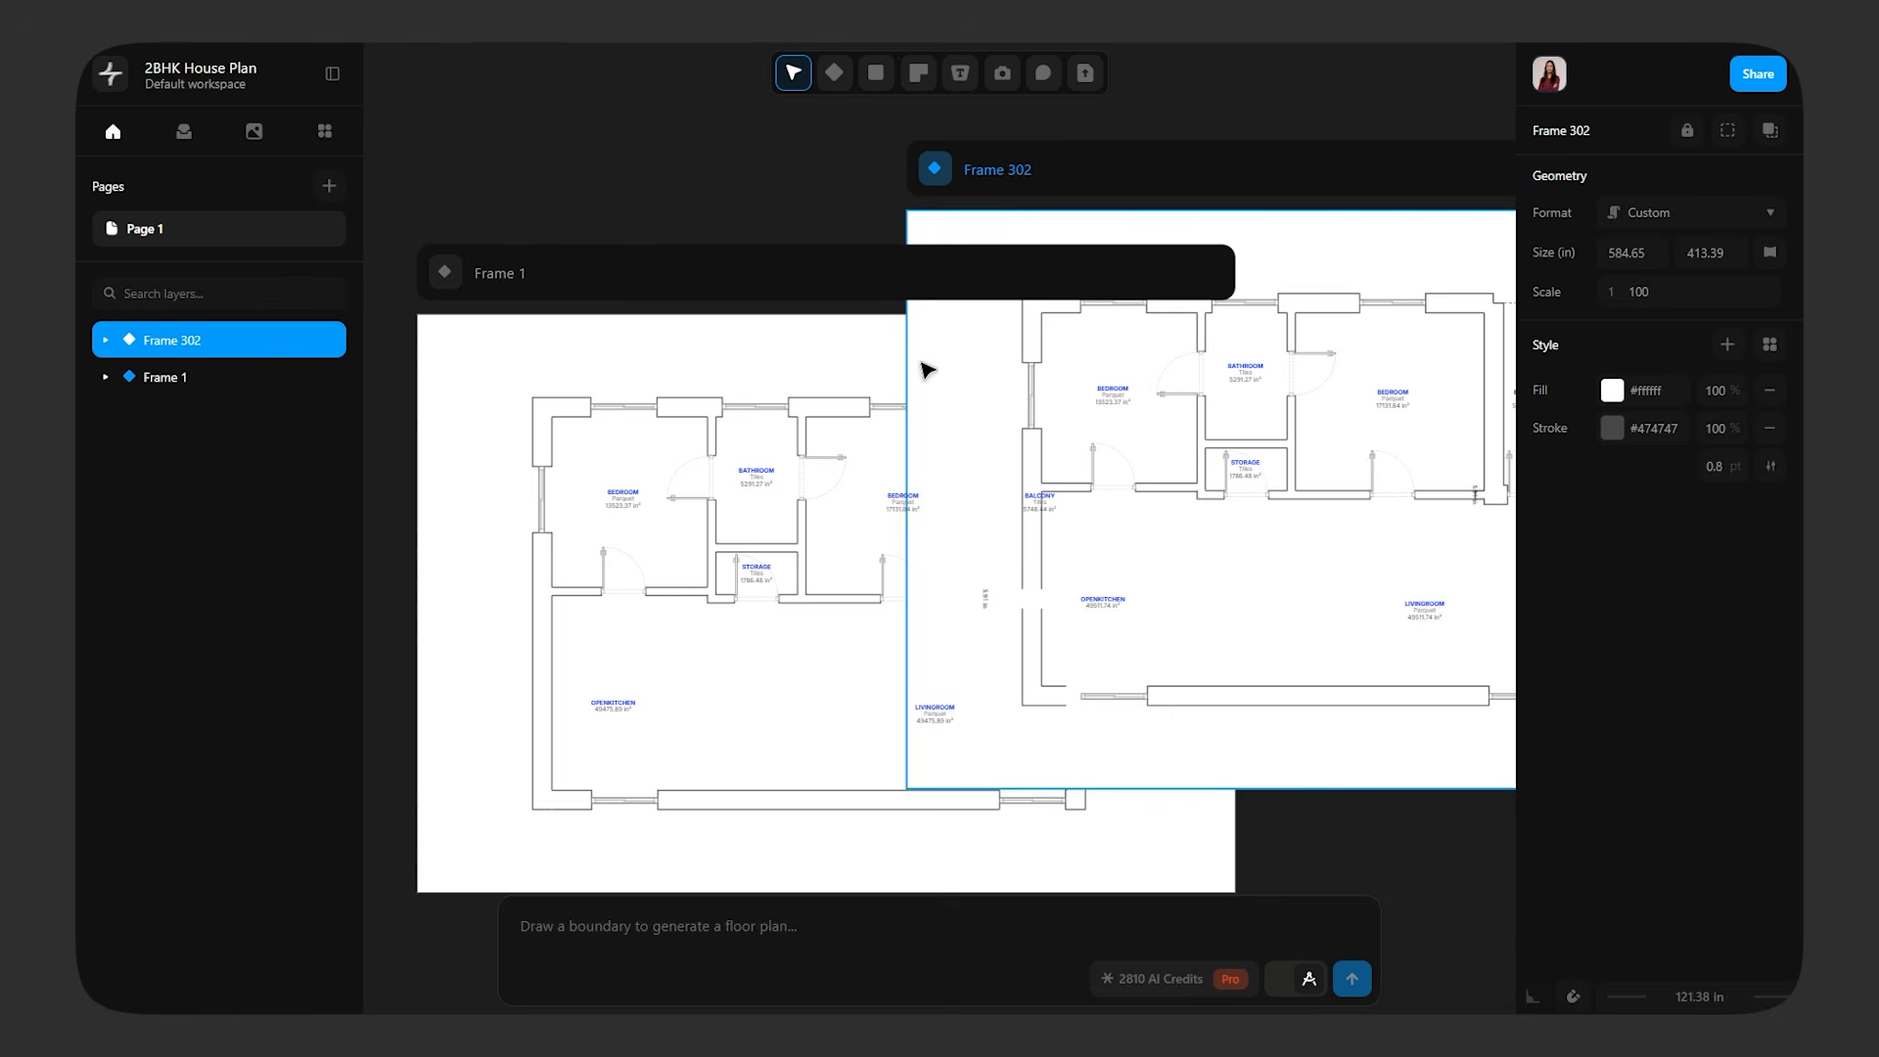
pyautogui.scroll(-3, 927, 370)
pyautogui.moveTo(1128, 251); pyautogui.dragTo(1324, 302)
pyautogui.click(1242, 763)
# Delete the Storage room label in the duplicated floor plan
pyautogui.moveTo(1304, 721); pyautogui.dragTo(938, 731, button='middle')
pyautogui.scroll(1, 950, 716)
pyautogui.keyDown('ctrl'); pyautogui.scroll(5, 953, 712); pyautogui.keyUp('ctrl')
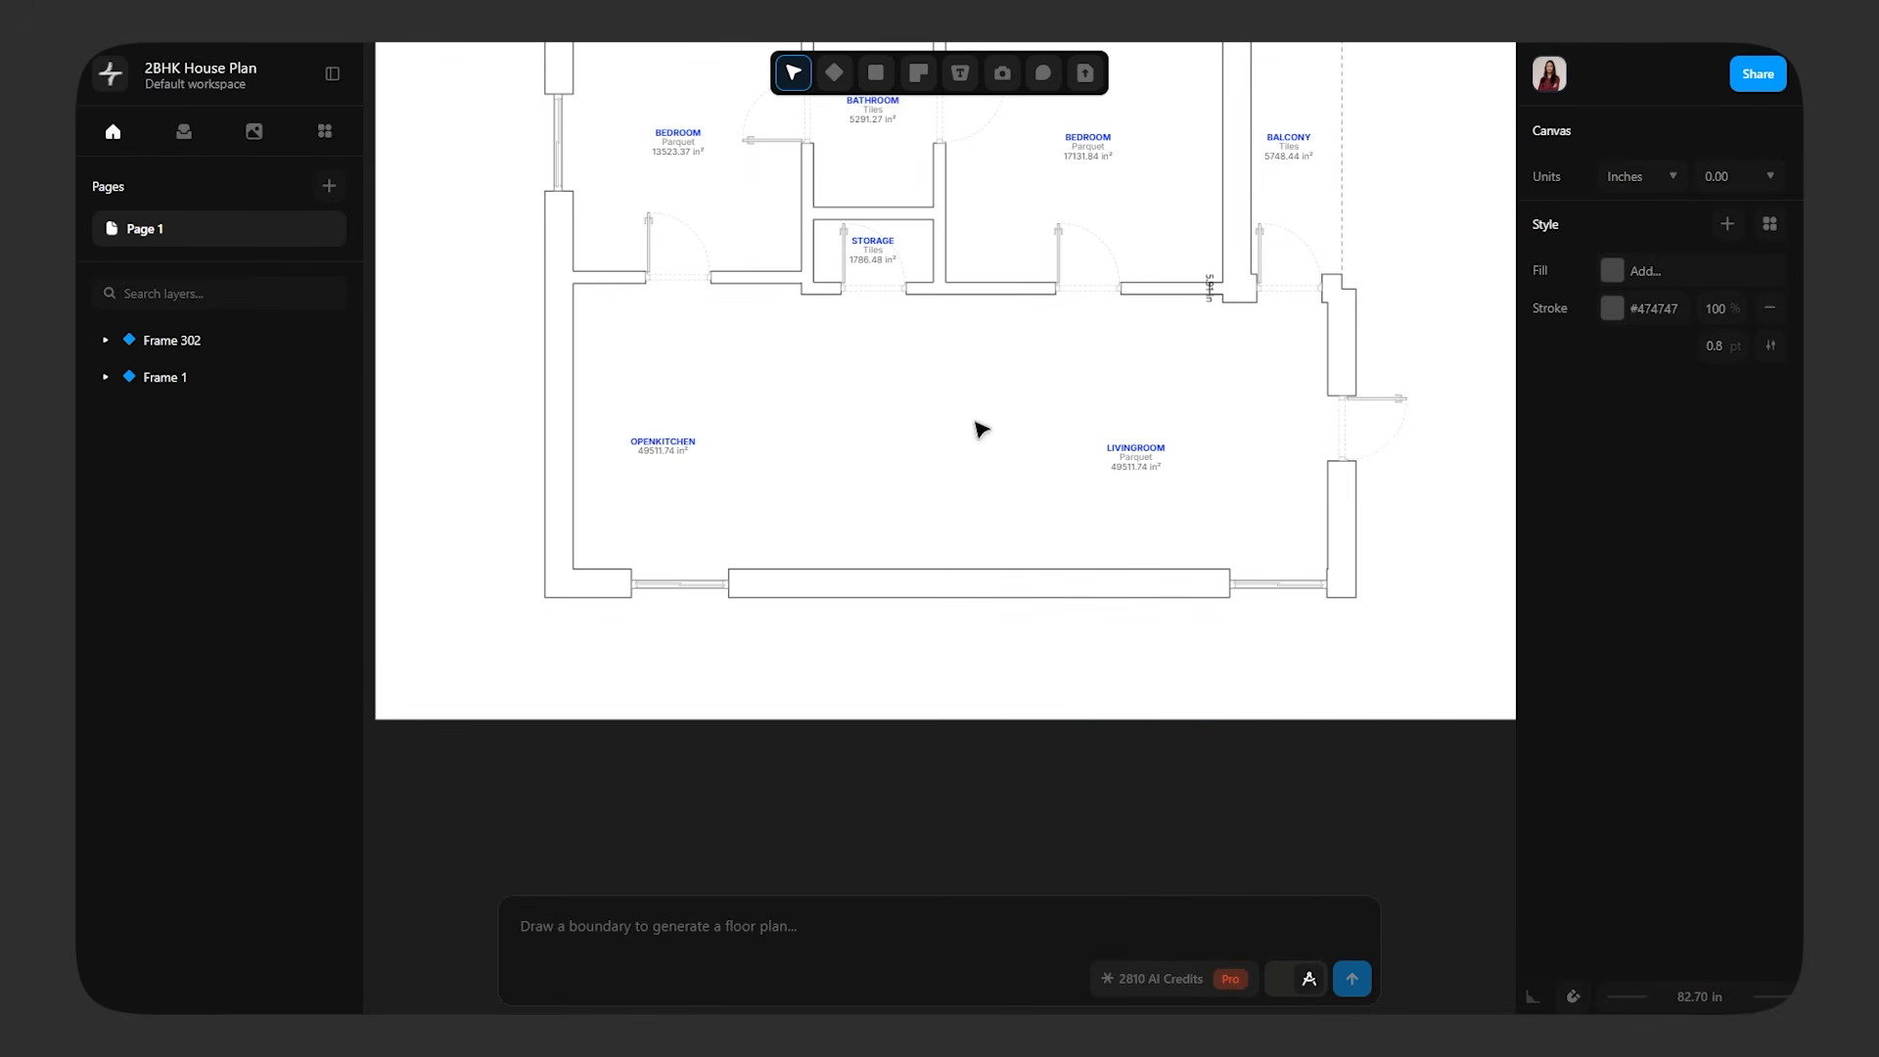
pyautogui.moveTo(981, 429); pyautogui.dragTo(1007, 650, button='middle')
pyautogui.keyDown('ctrl'); pyautogui.scroll(2, 955, 436); pyautogui.keyUp('ctrl')
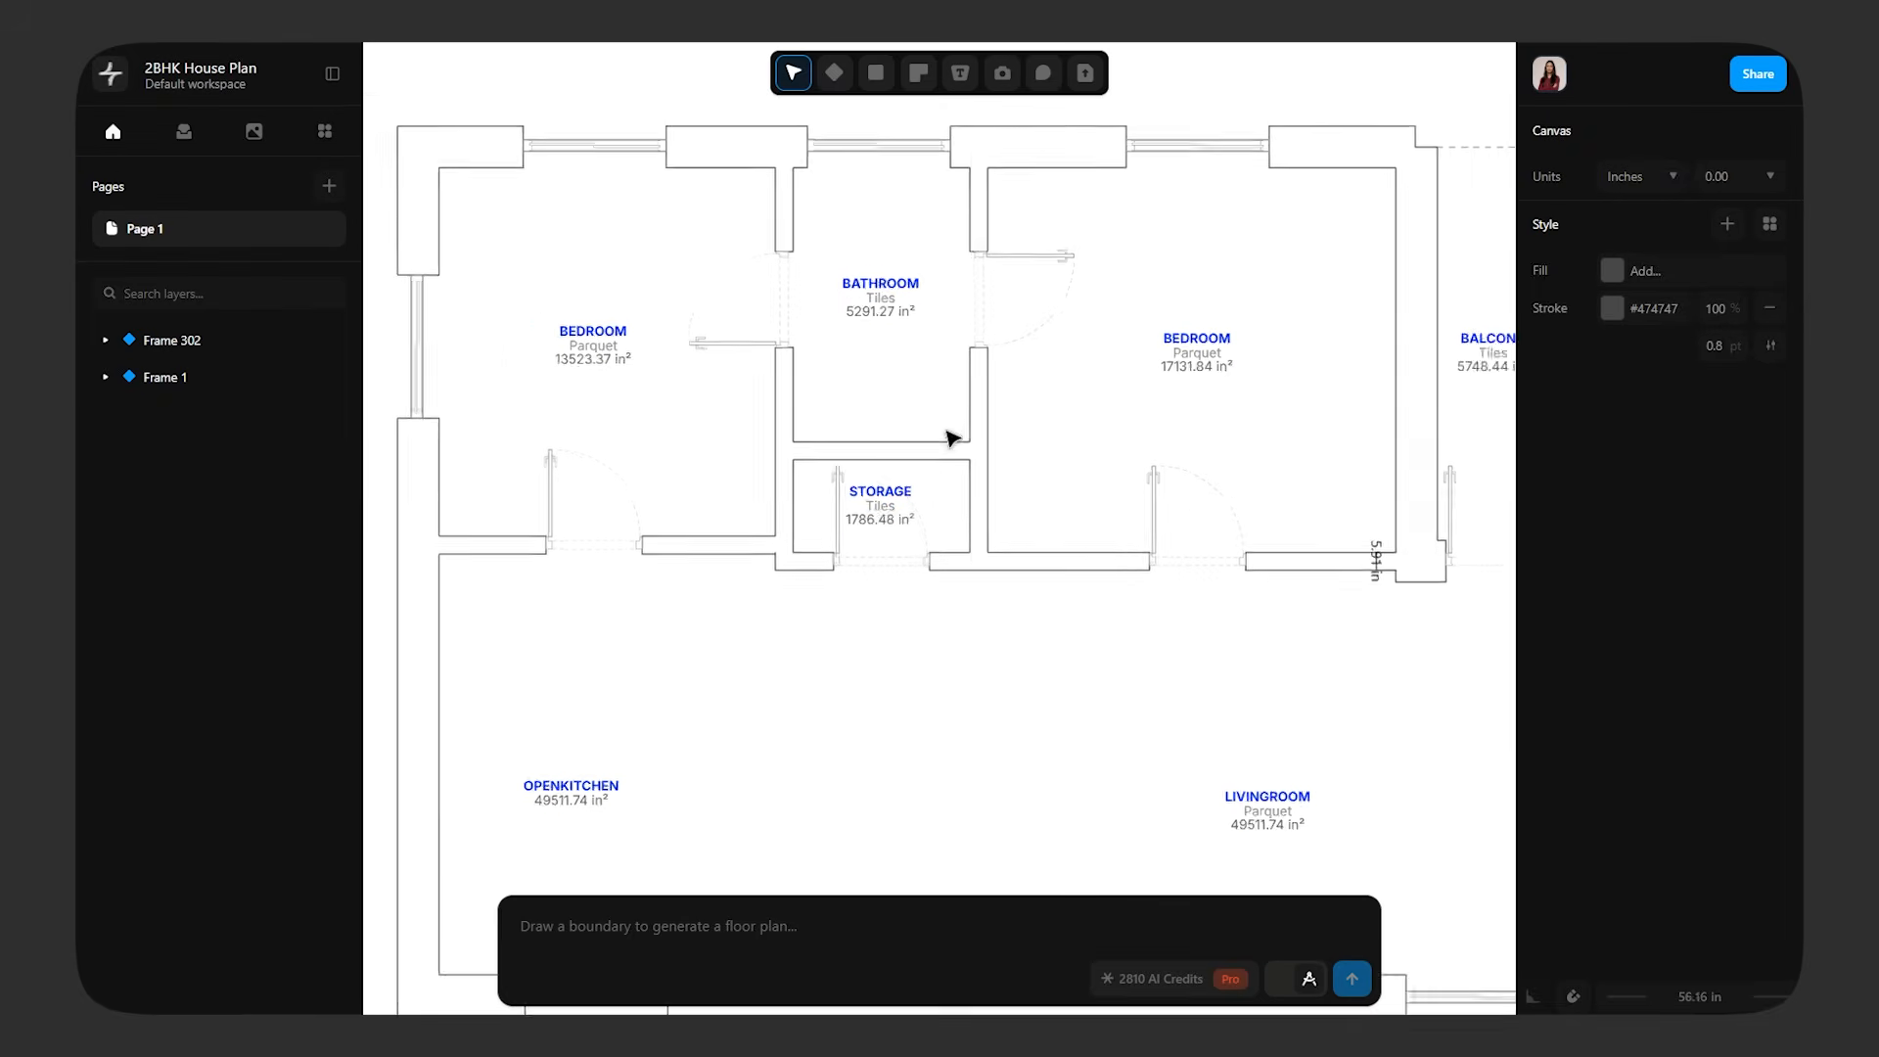
pyautogui.keyDown('ctrl'); pyautogui.scroll(1, 951, 437); pyautogui.keyUp('ctrl')
pyautogui.click(868, 518)
pyautogui.press('Delete')
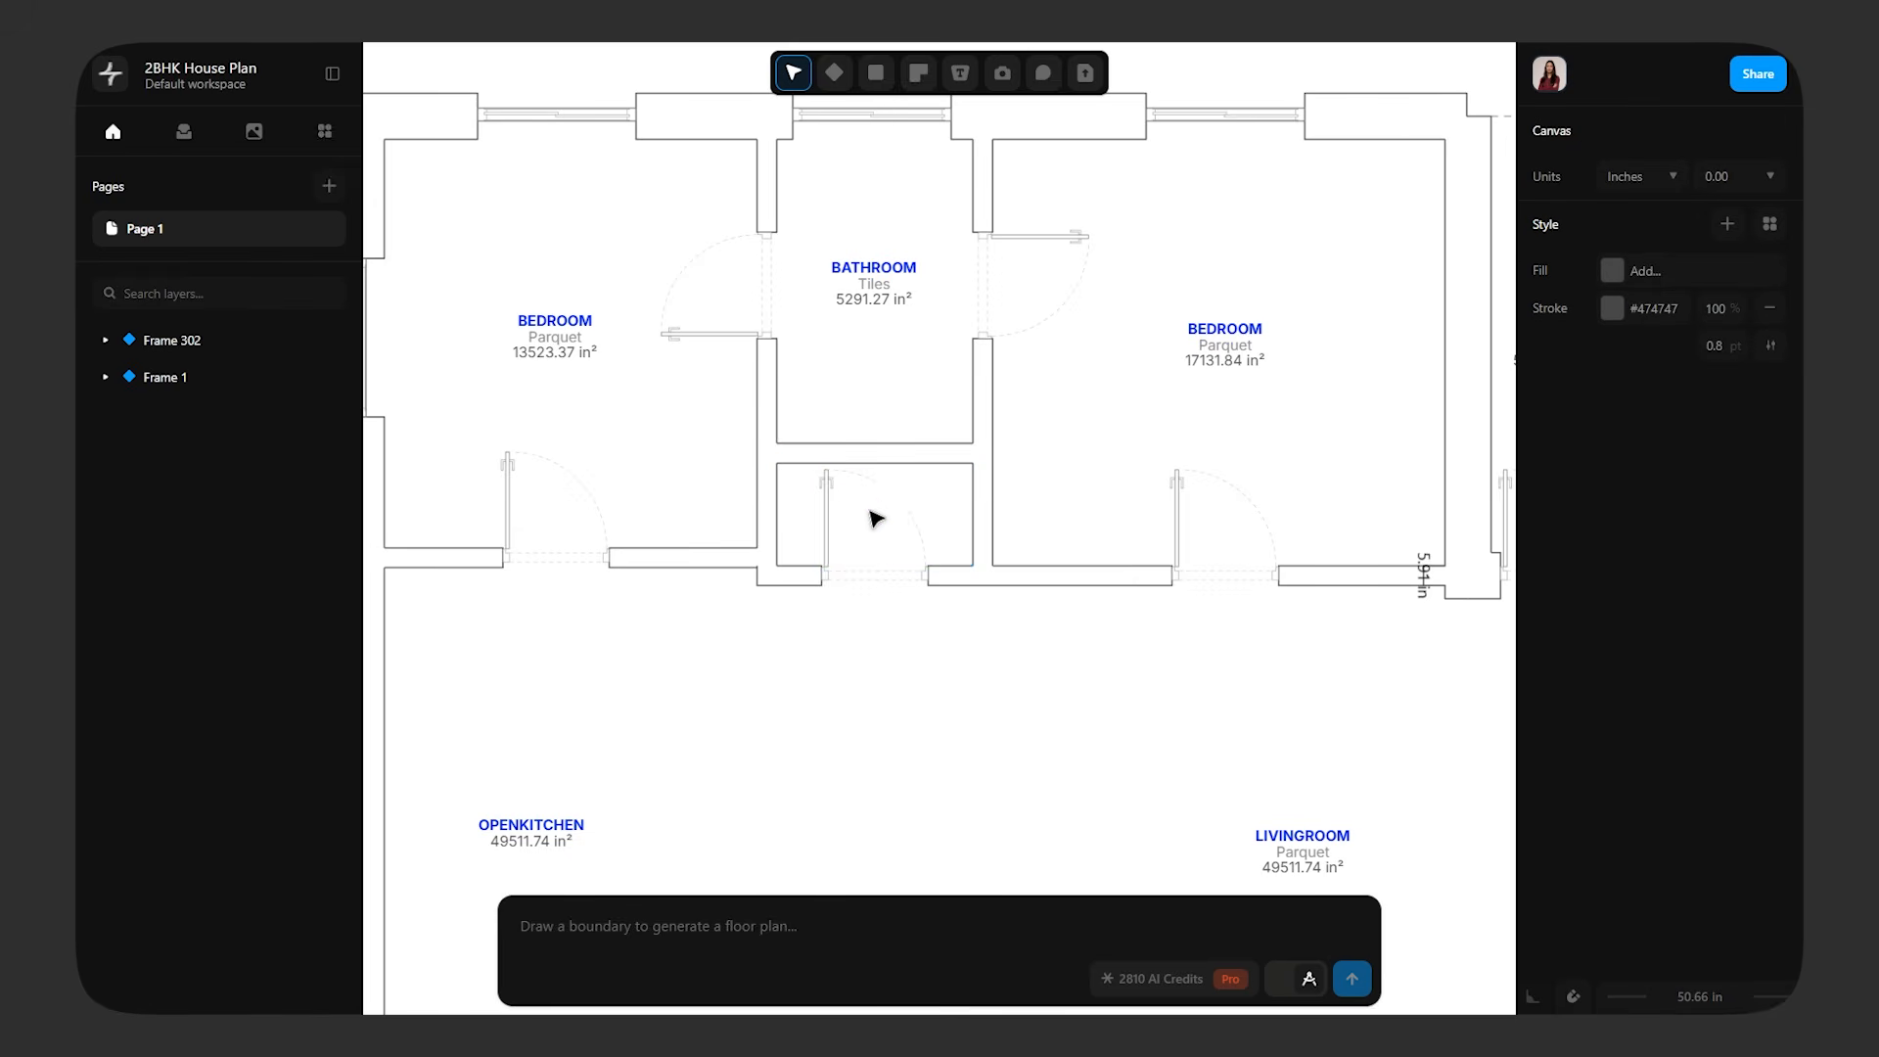
# Delete the storage door, the wall between storage and bathroom, and the bathroom's door to the left bedroom
pyautogui.click(896, 504)
pyautogui.press('Delete')
pyautogui.click(865, 454)
pyautogui.press('Delete')
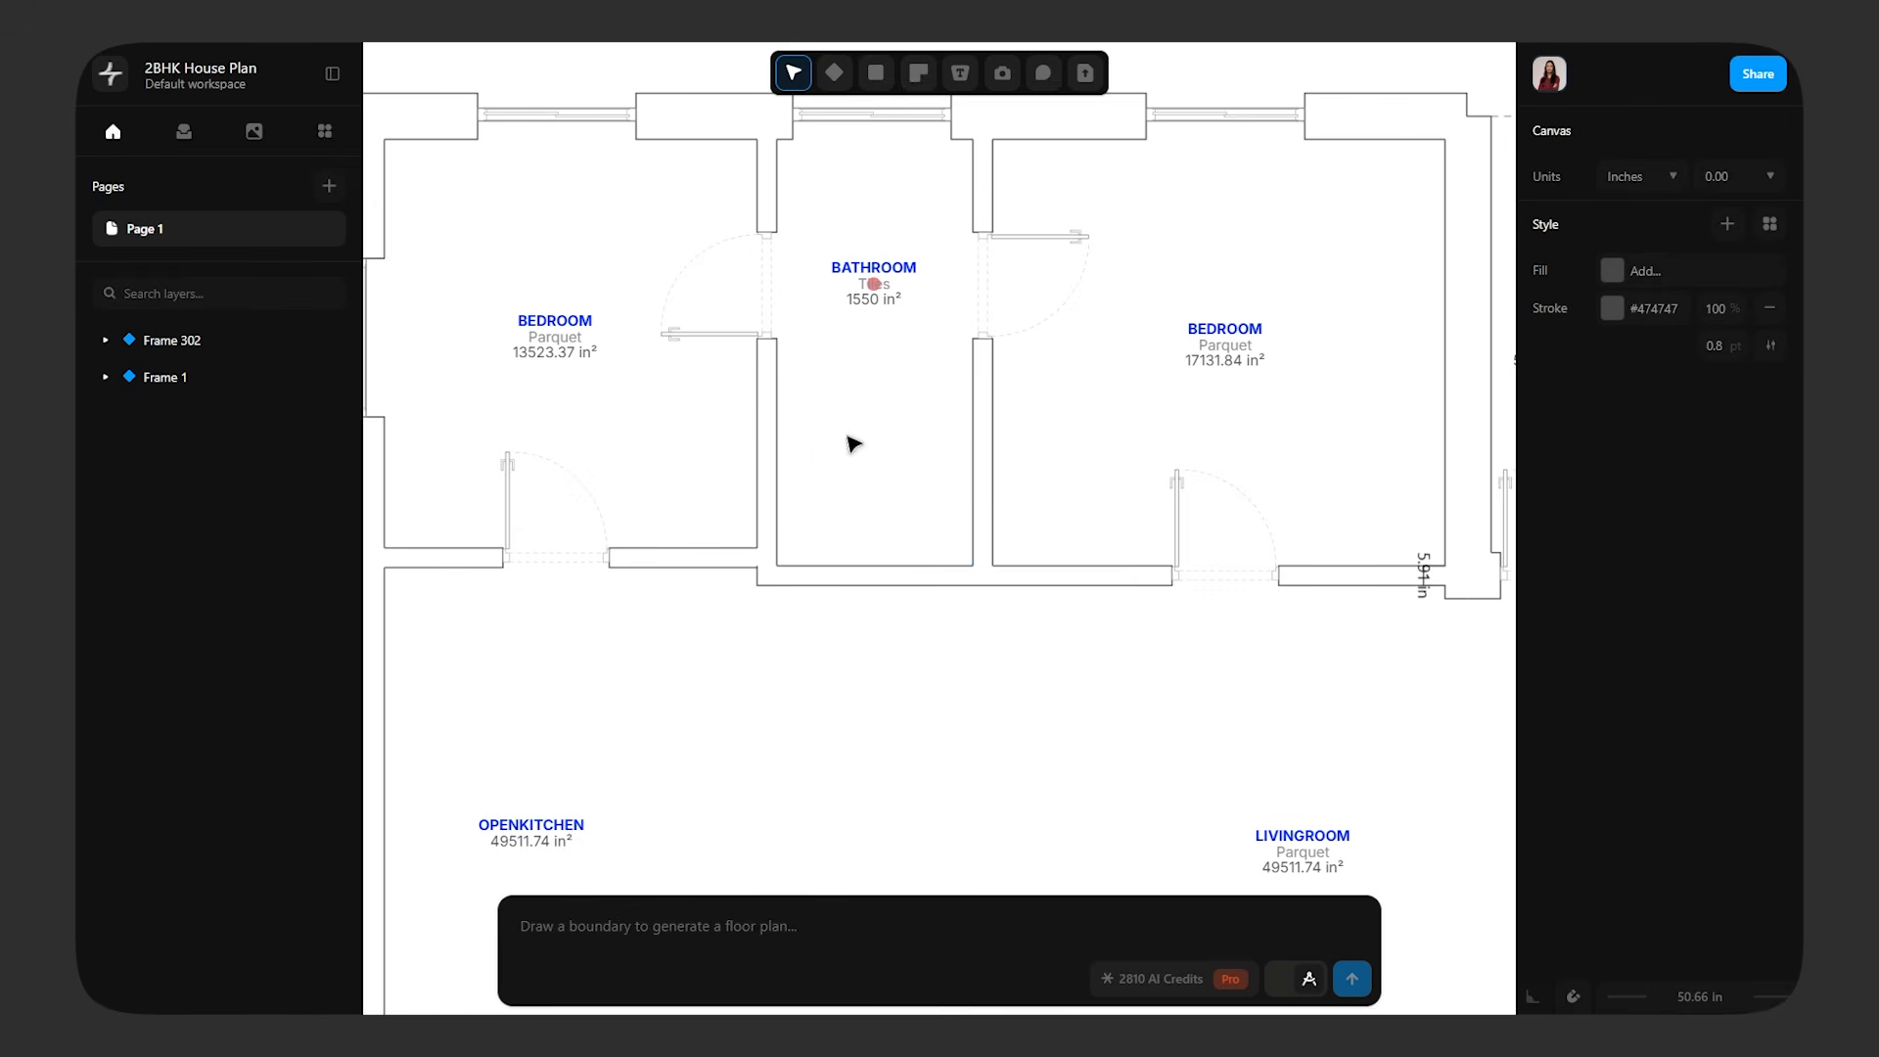
pyautogui.click(688, 344)
pyautogui.press('Delete')
# Shift the wall between the left bedroom and the bathroom toward the bedroom and delete the leftover lower segment
pyautogui.keyDown('ctrl'); pyautogui.scroll(3, 943, 470); pyautogui.keyUp('ctrl')
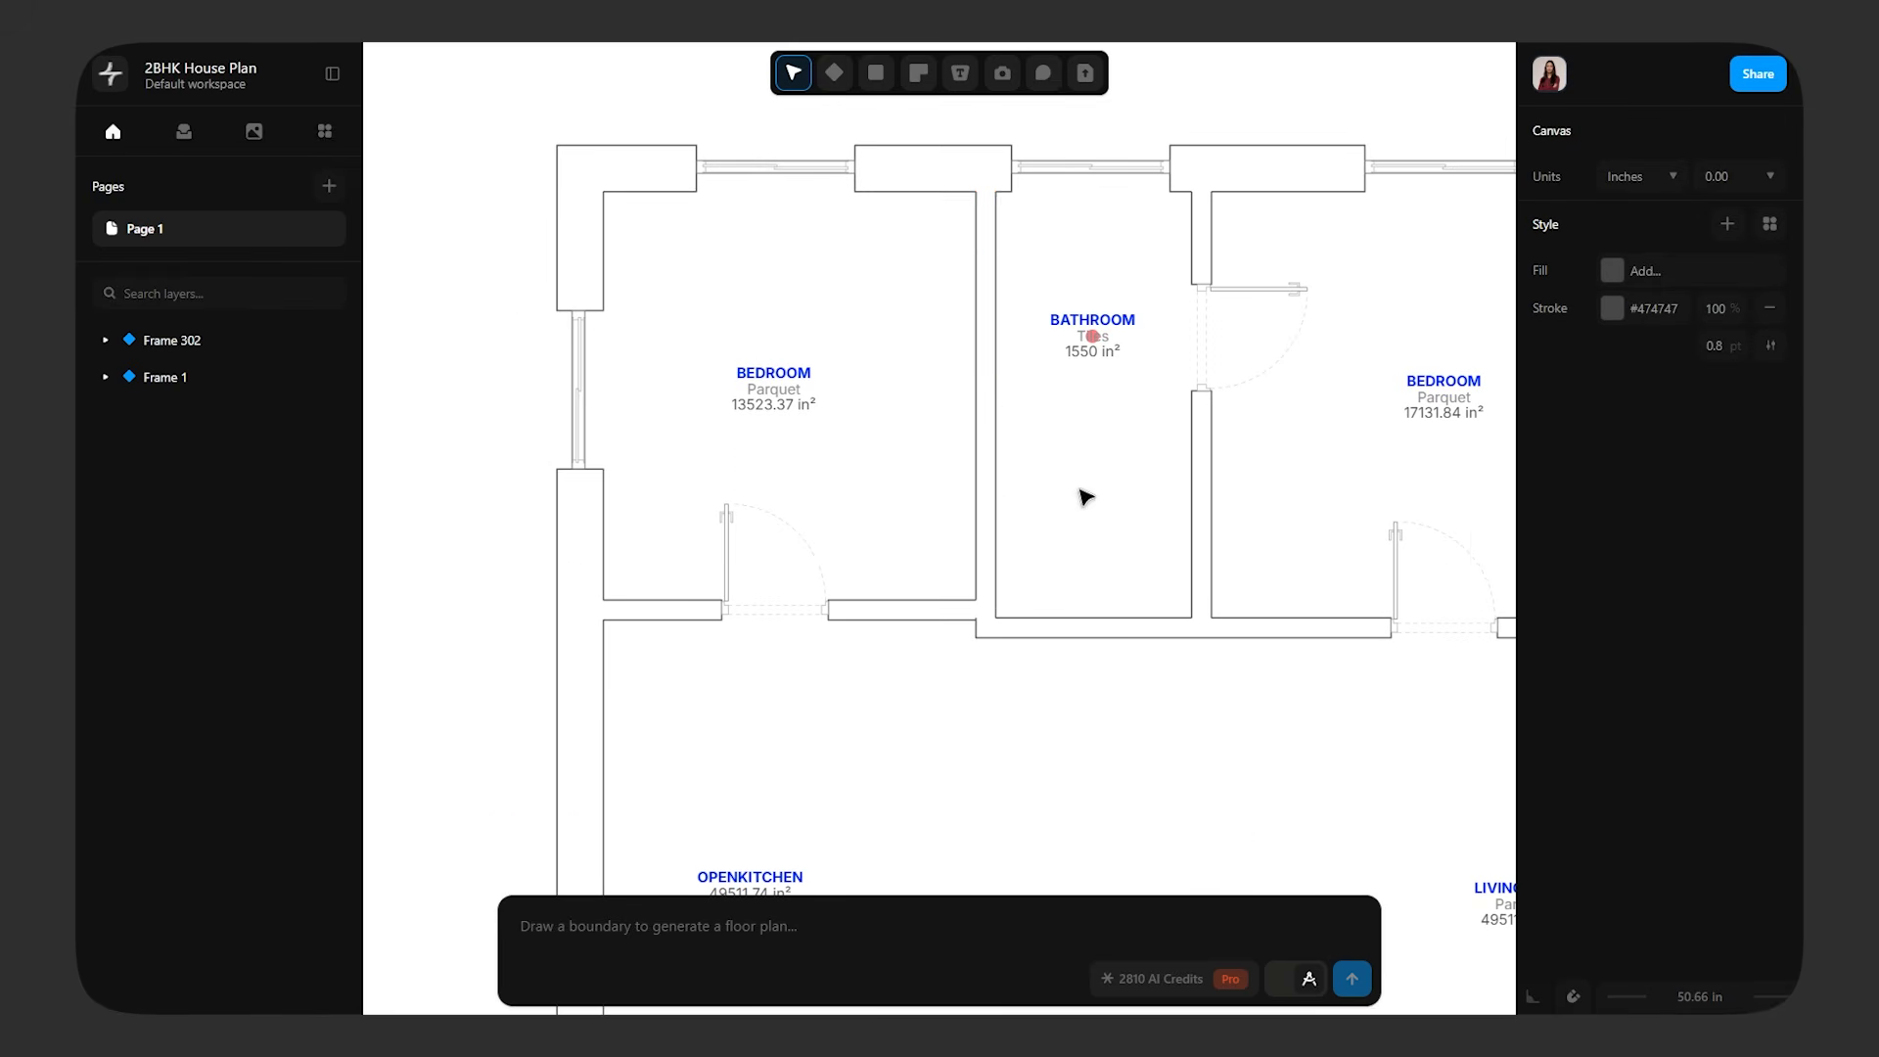
pyautogui.moveTo(985, 402); pyautogui.dragTo(933, 395)
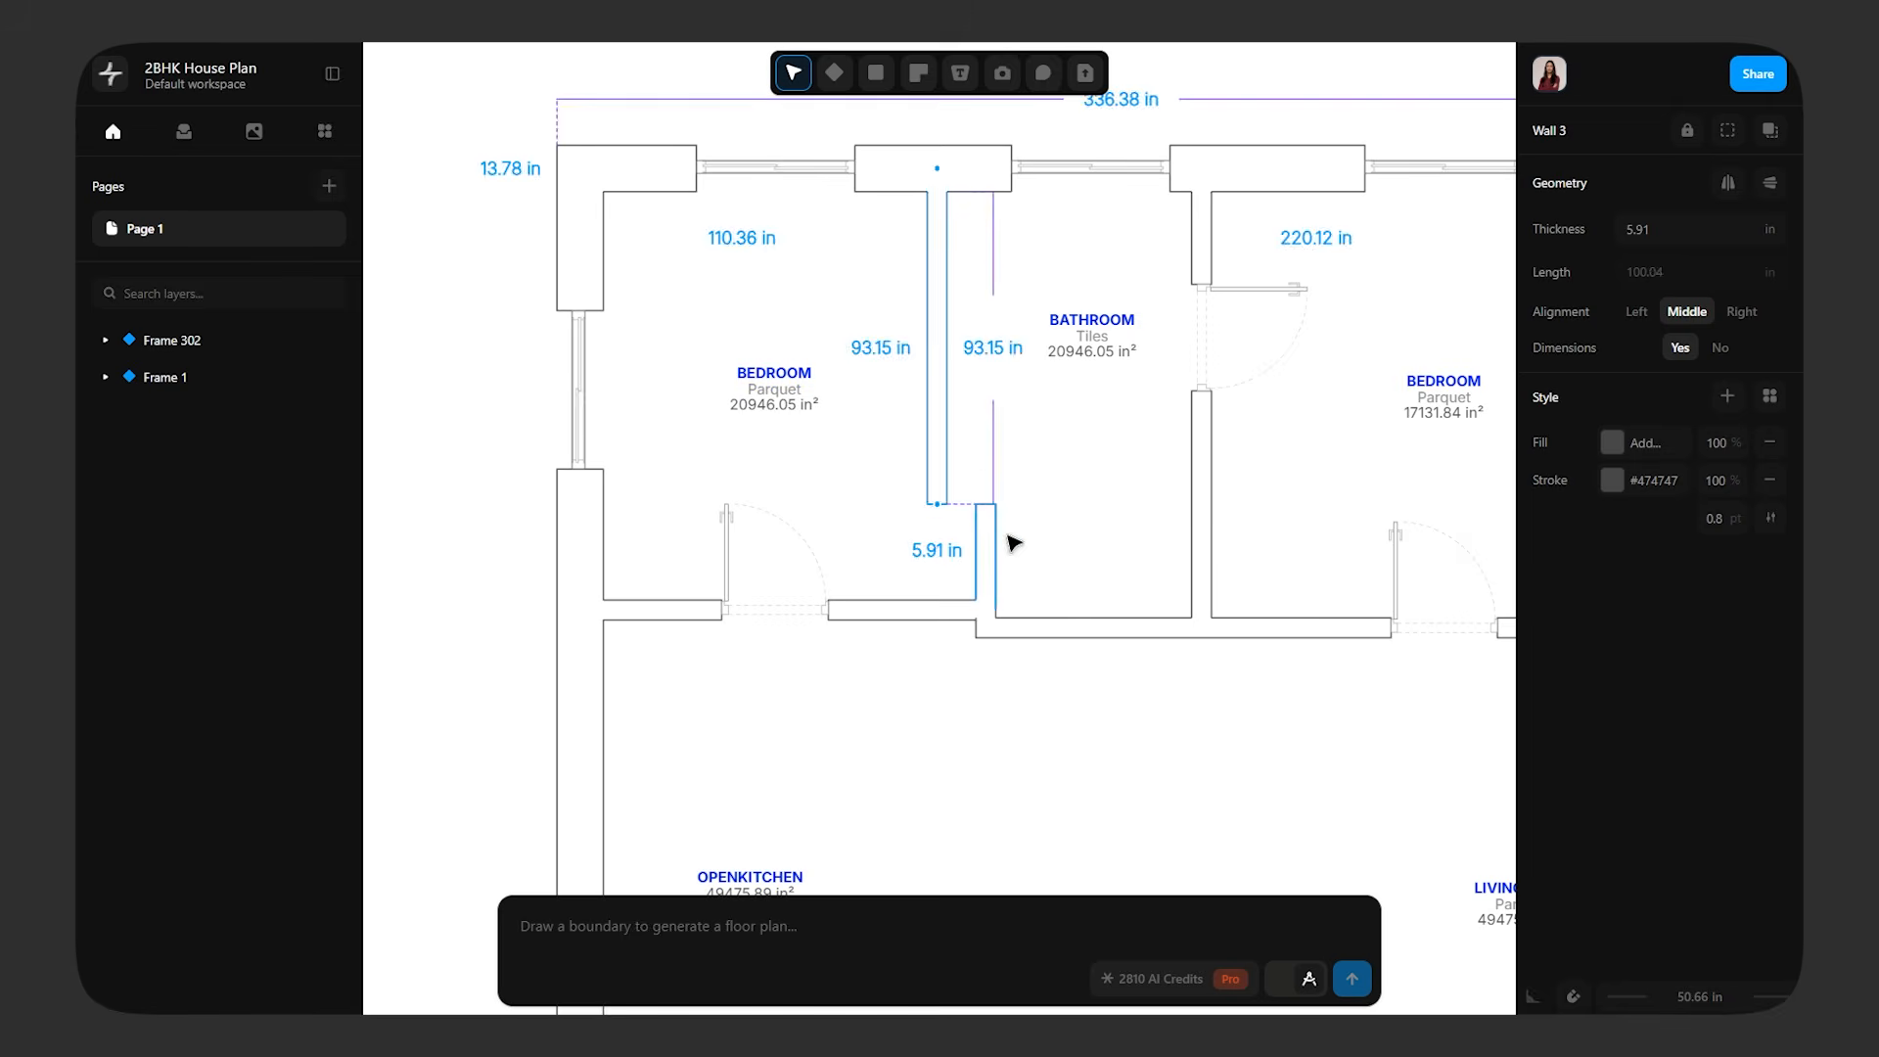
pyautogui.click(983, 551)
pyautogui.press('Delete')
# Extend the lower end of the shifted bedroom-bathroom wall down to the living room wall
pyautogui.scroll(4, 1015, 541)
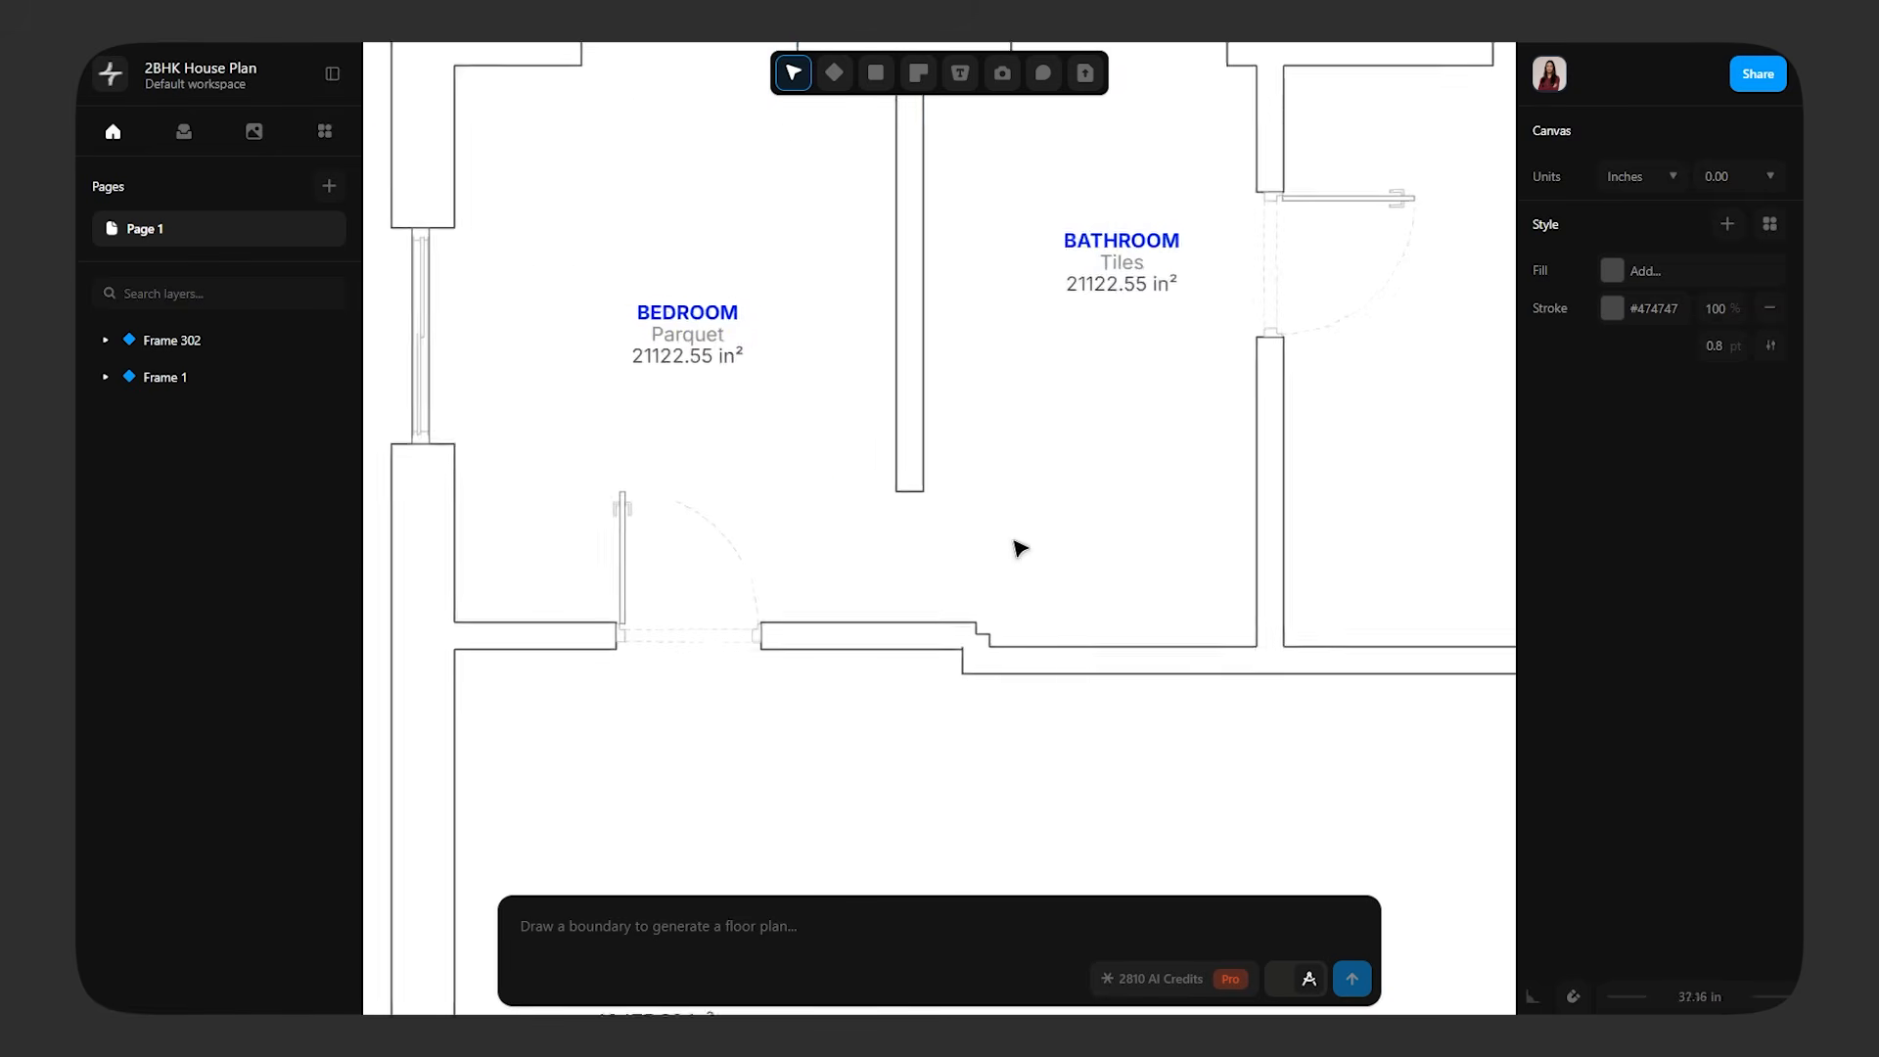
pyautogui.click(834, 423)
pyautogui.moveTo(835, 458); pyautogui.dragTo(835, 694)
# Delete the short connecting wall piece below the bathroom and lower the left bedroom's bottom wall in line with the bathroom's
pyautogui.click(965, 744)
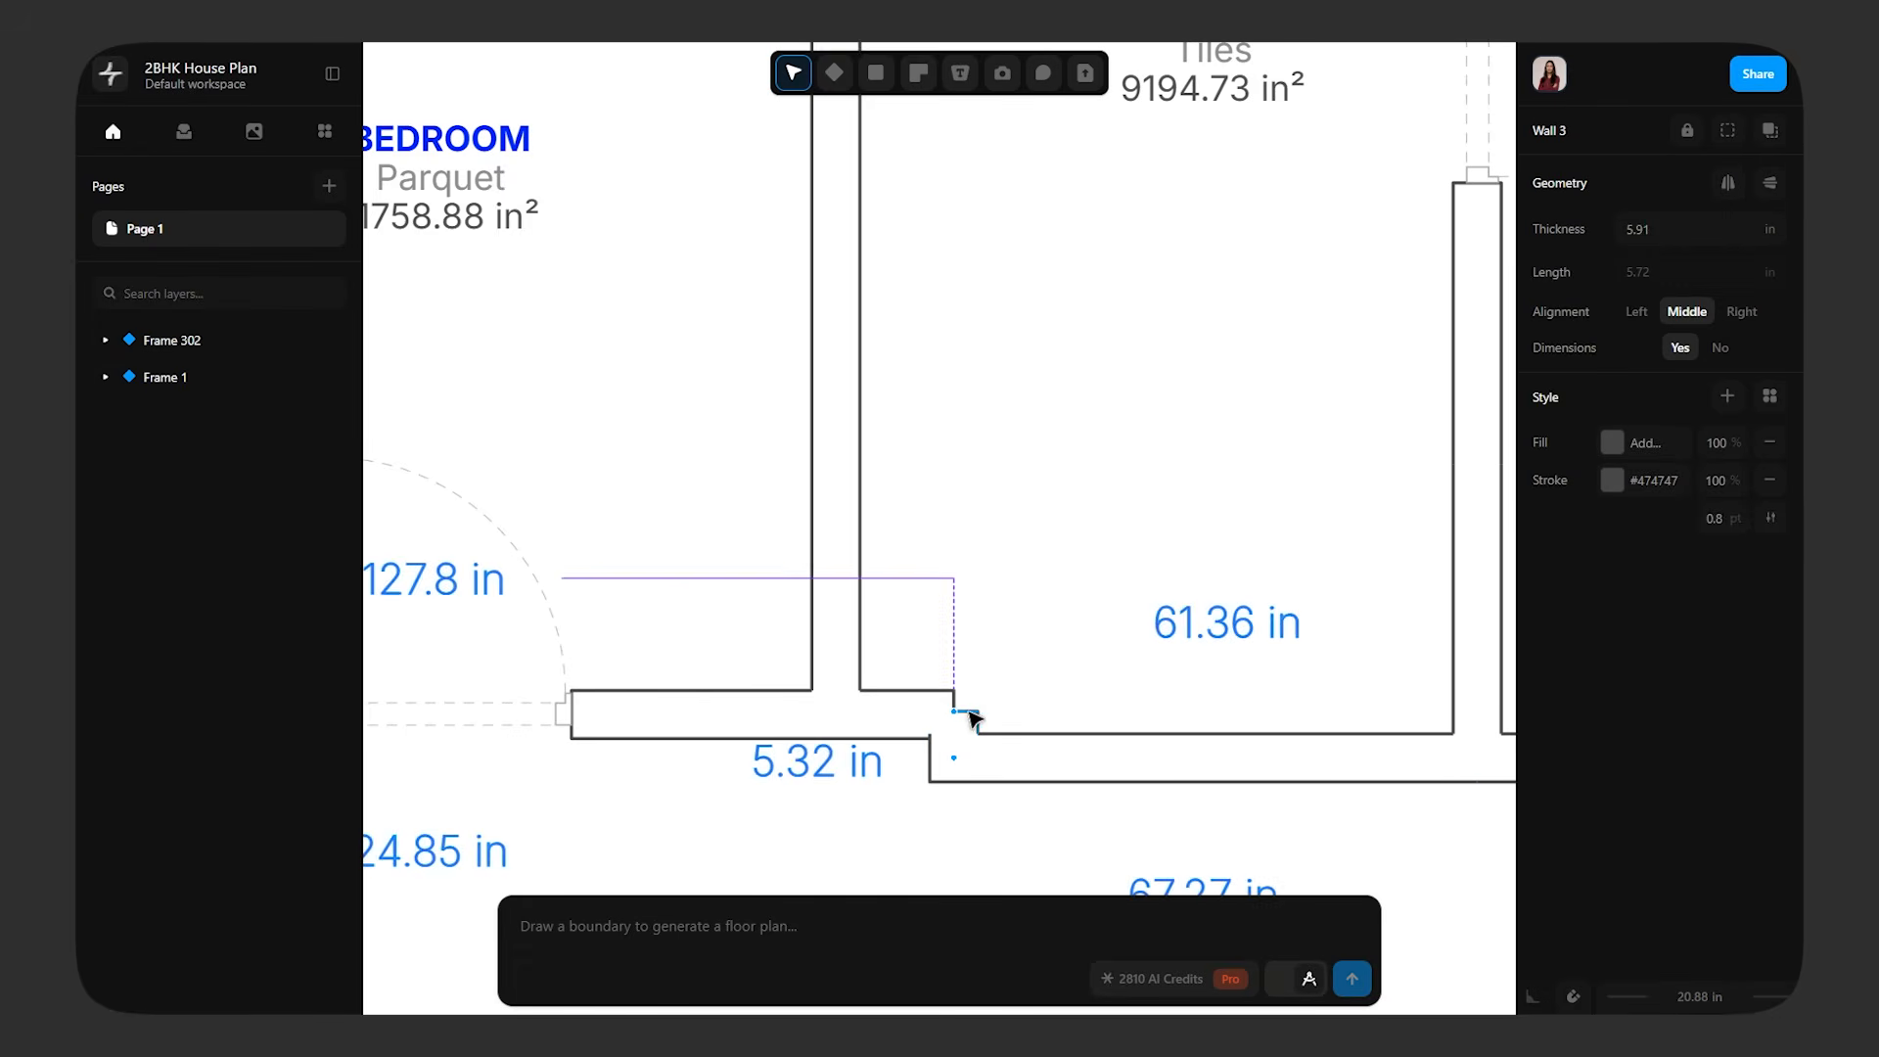
pyautogui.press('Delete')
pyautogui.scroll(-3, 997, 759)
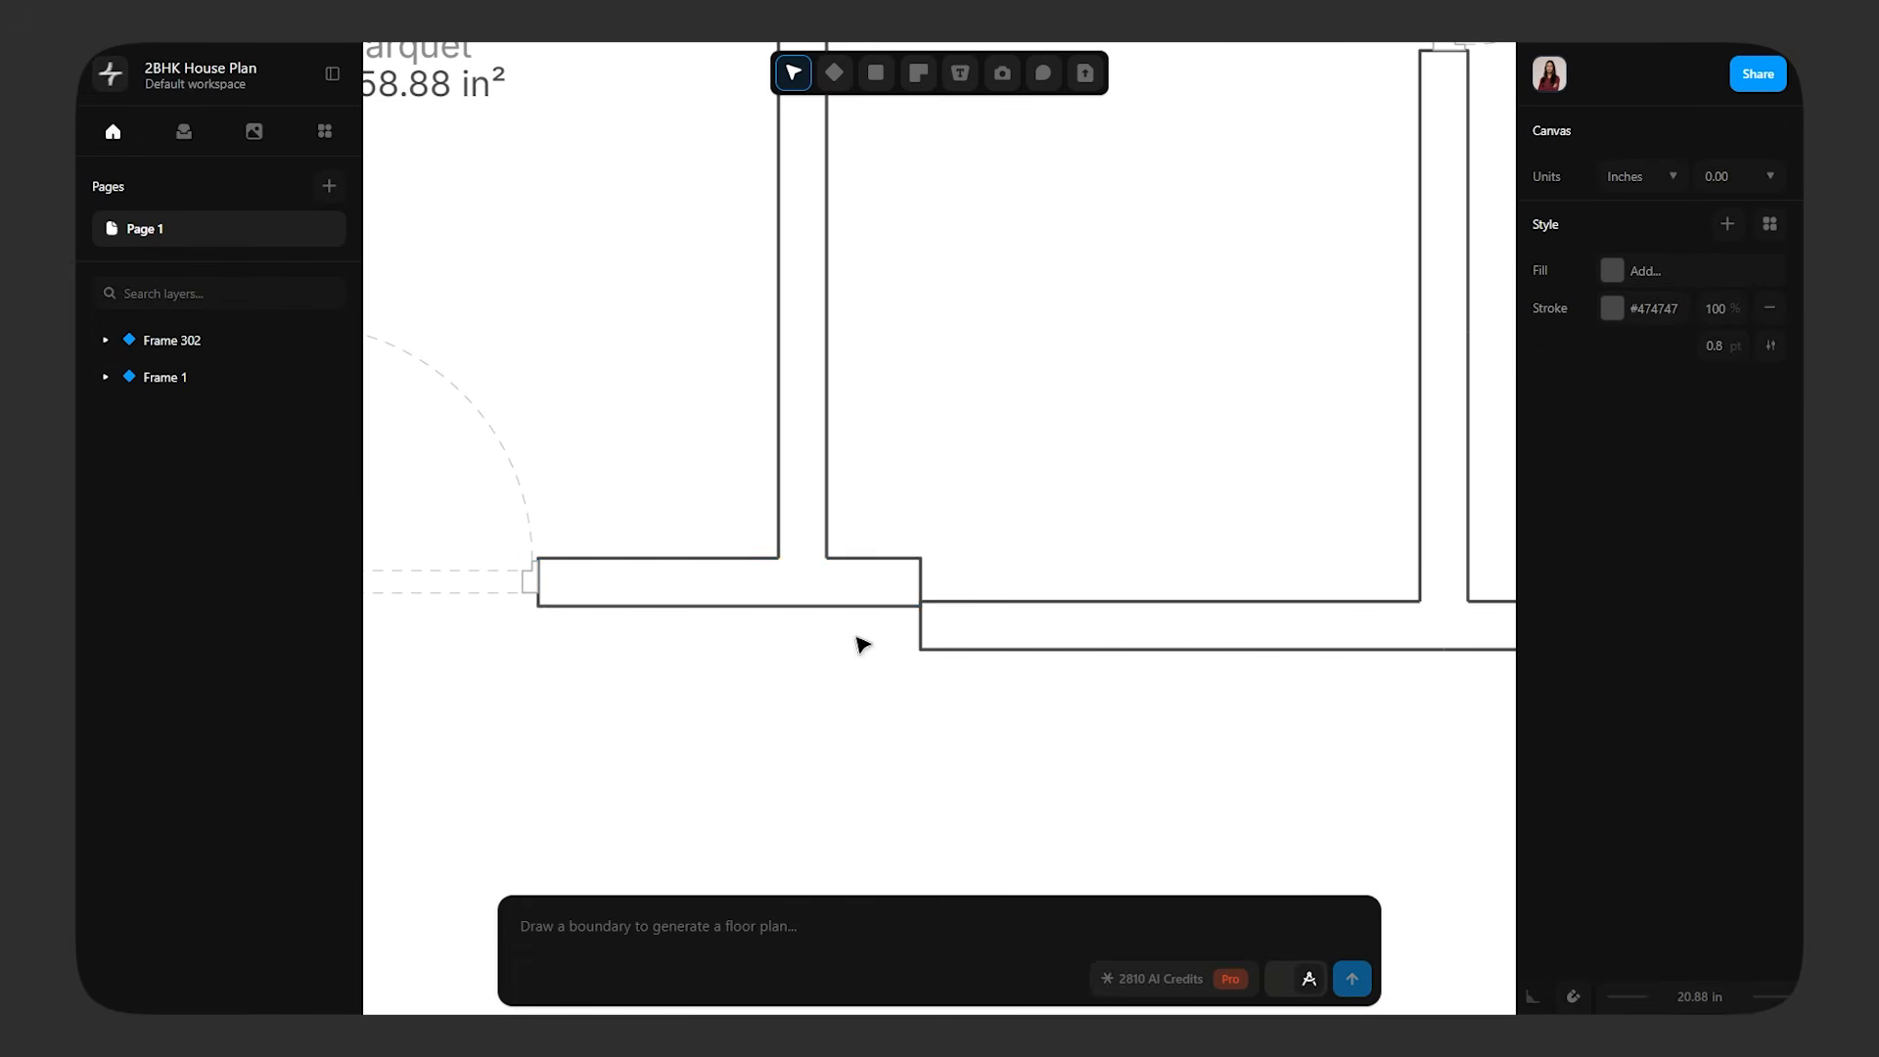
pyautogui.click(861, 590)
pyautogui.moveTo(861, 590); pyautogui.dragTo(868, 633)
# Stretch the bedroom-bathroom wall's lower end to close the gap with the realigned bottom wall
pyautogui.click(820, 543)
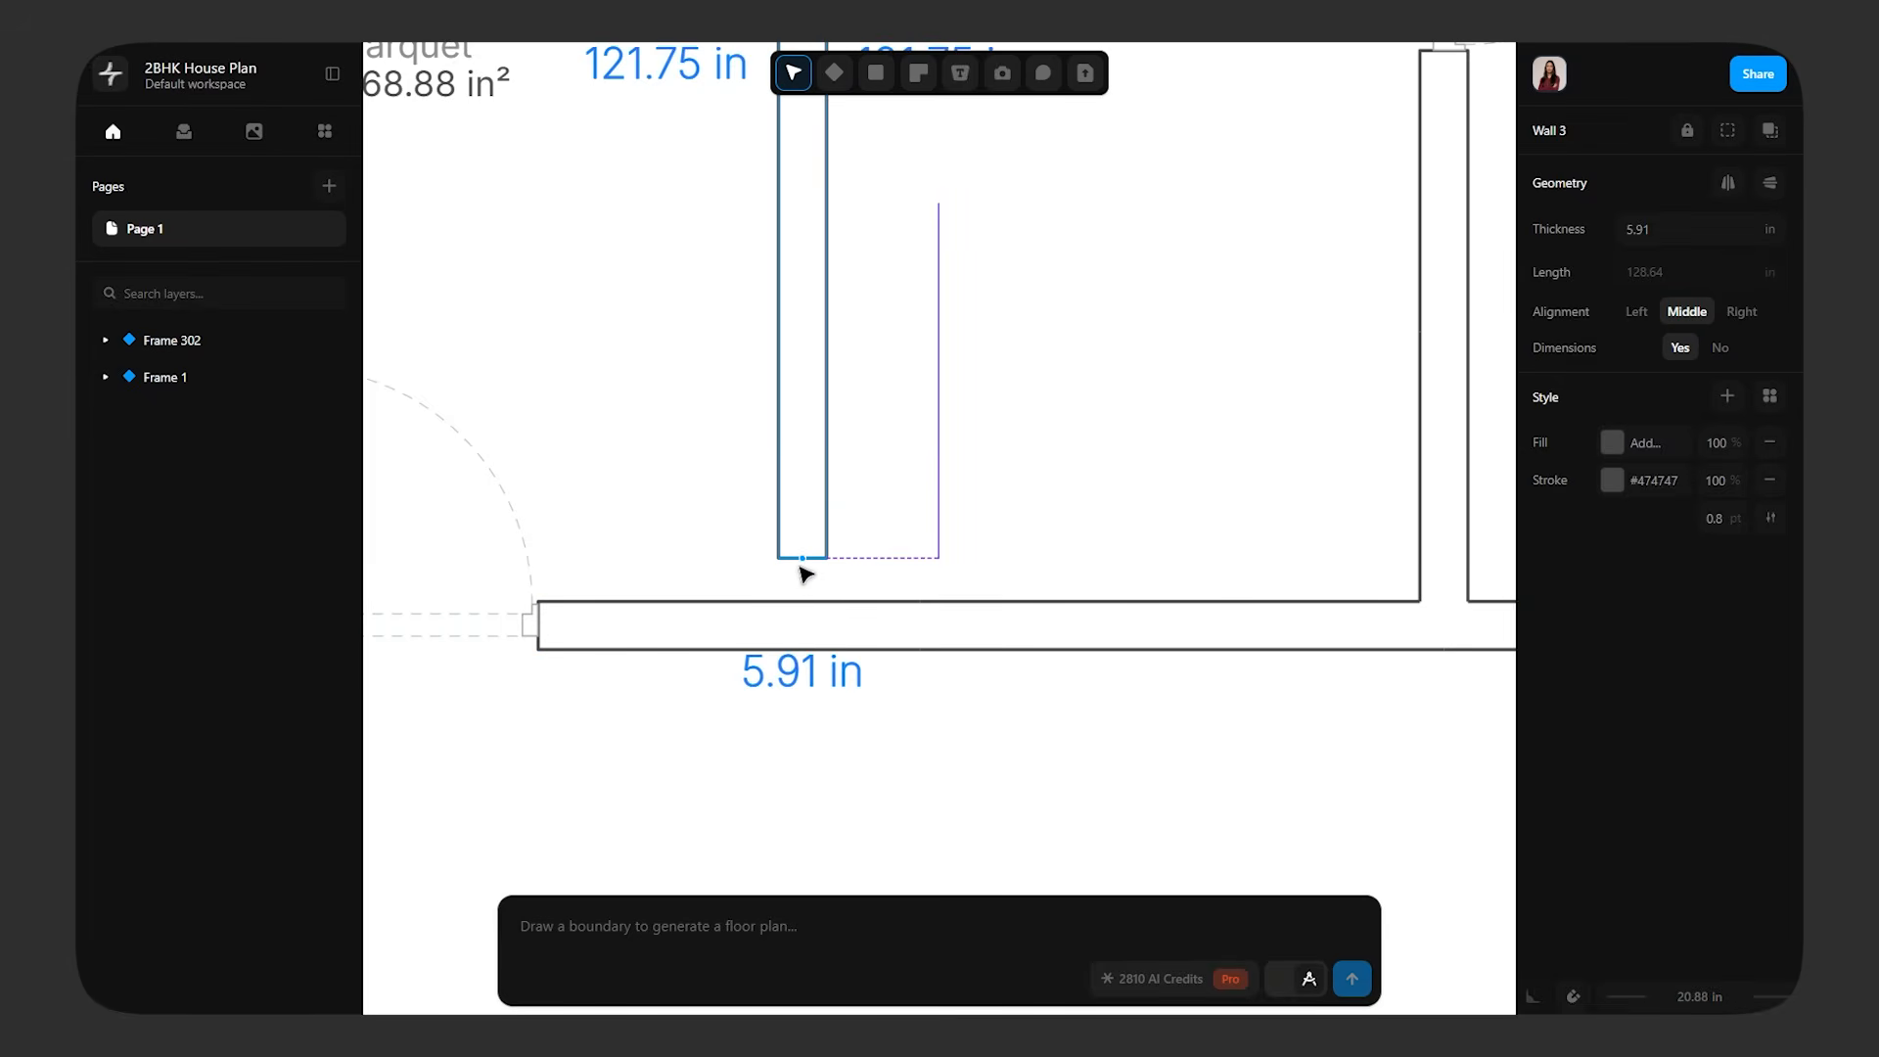
pyautogui.moveTo(804, 575); pyautogui.dragTo(815, 620)
pyautogui.click(822, 718)
# Move the bathroom door toward the lower end of the wall shared with the right bedroom
pyautogui.scroll(-7, 831, 720)
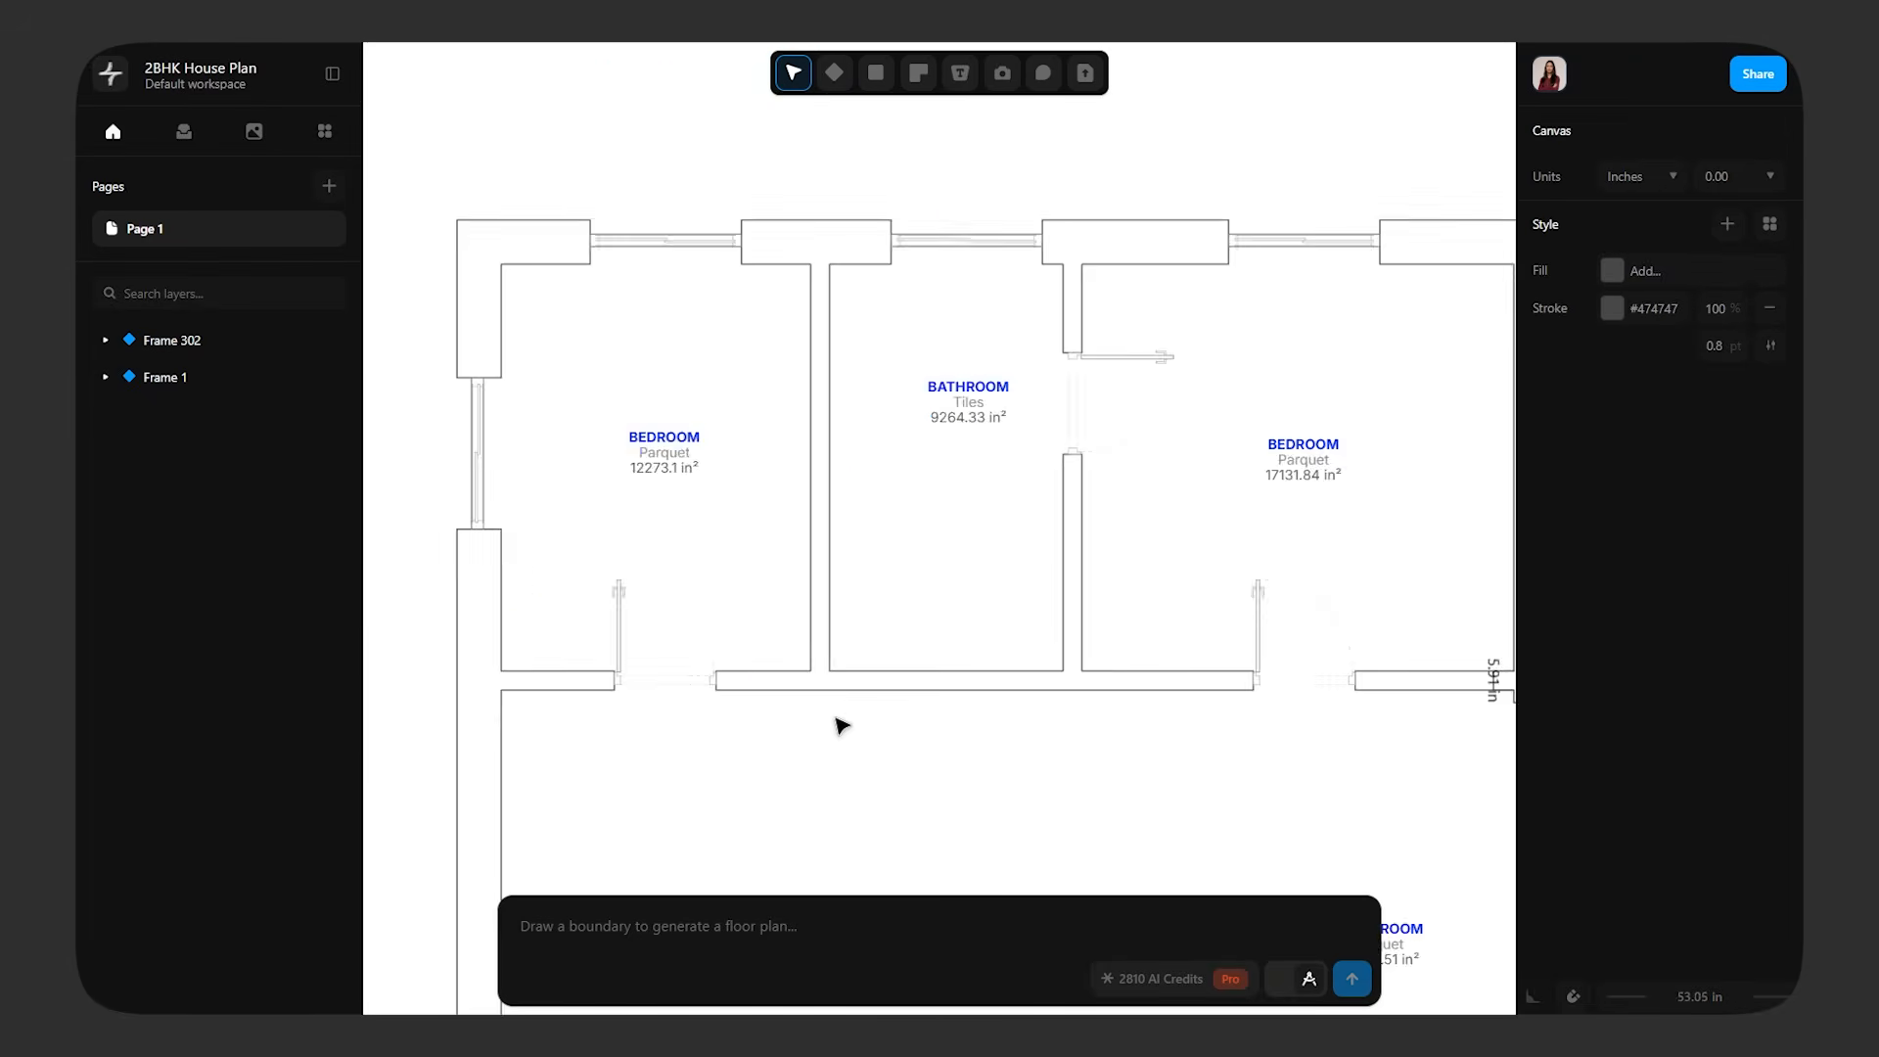
pyautogui.scroll(5, 976, 785)
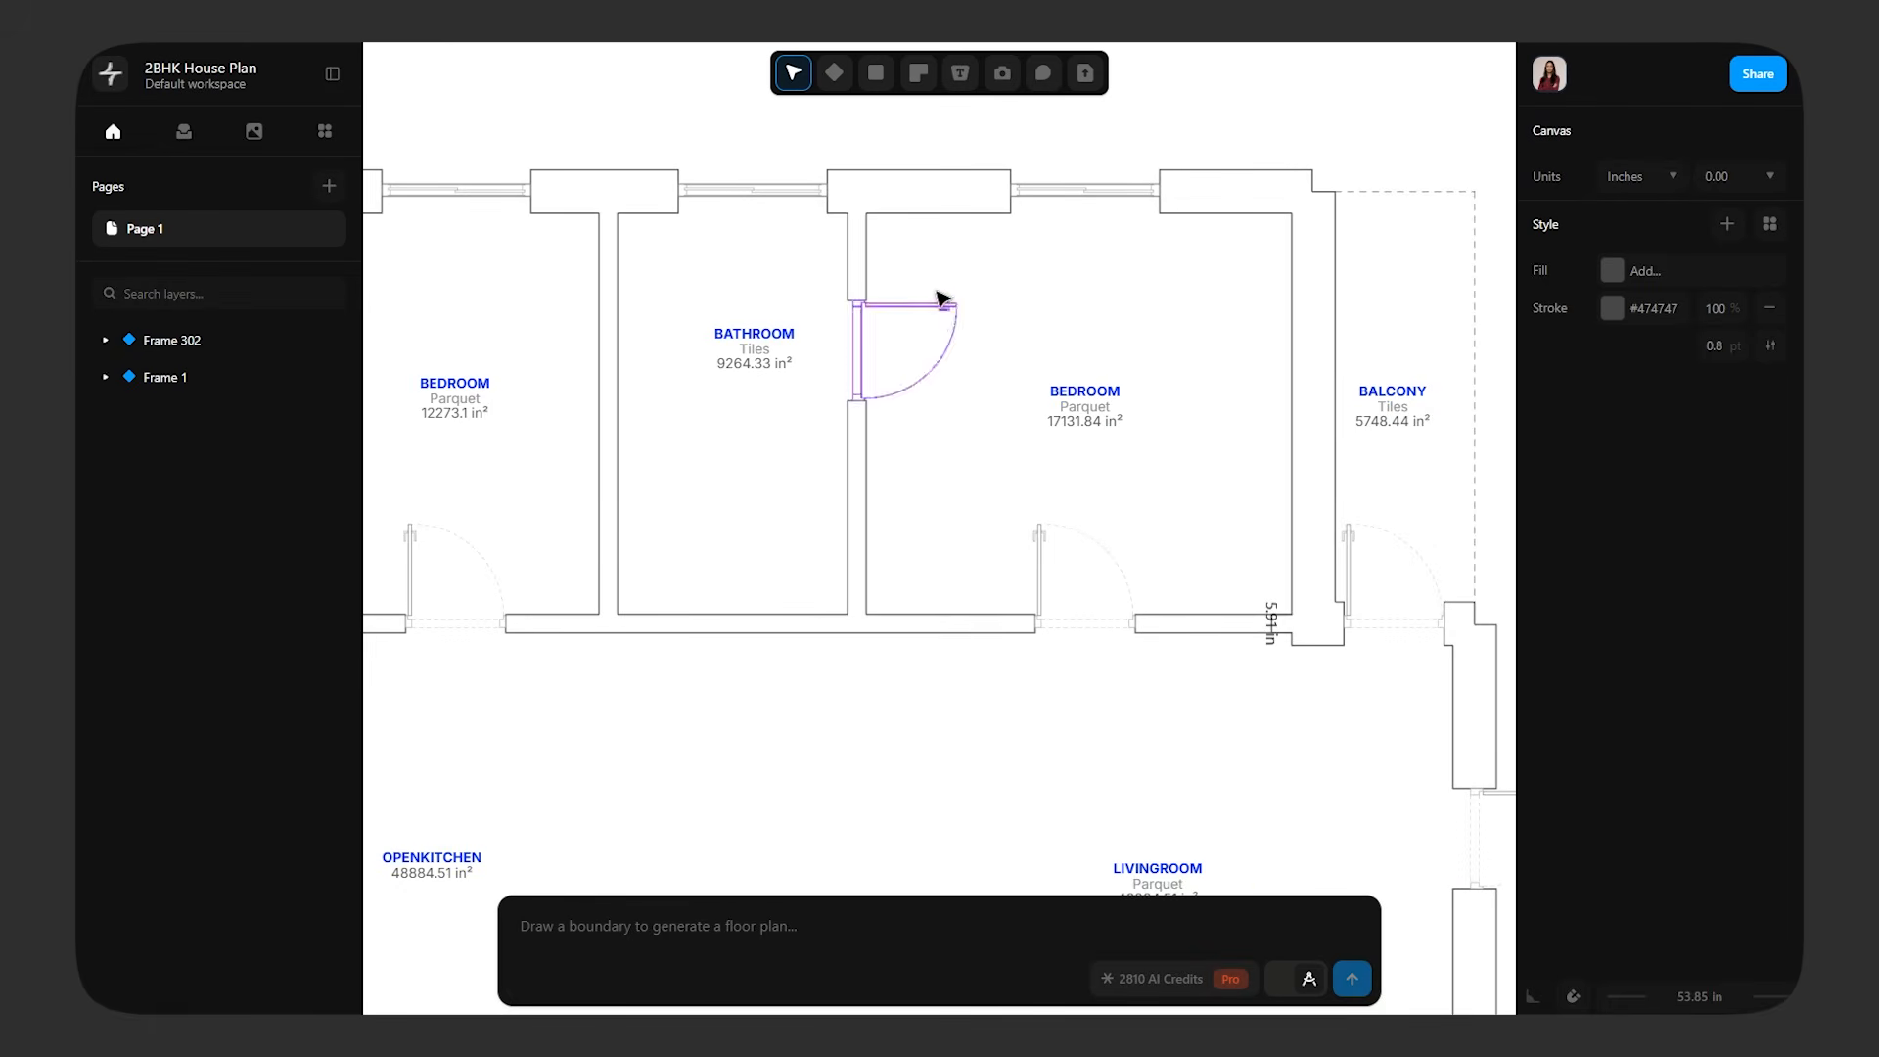
pyautogui.click(910, 340)
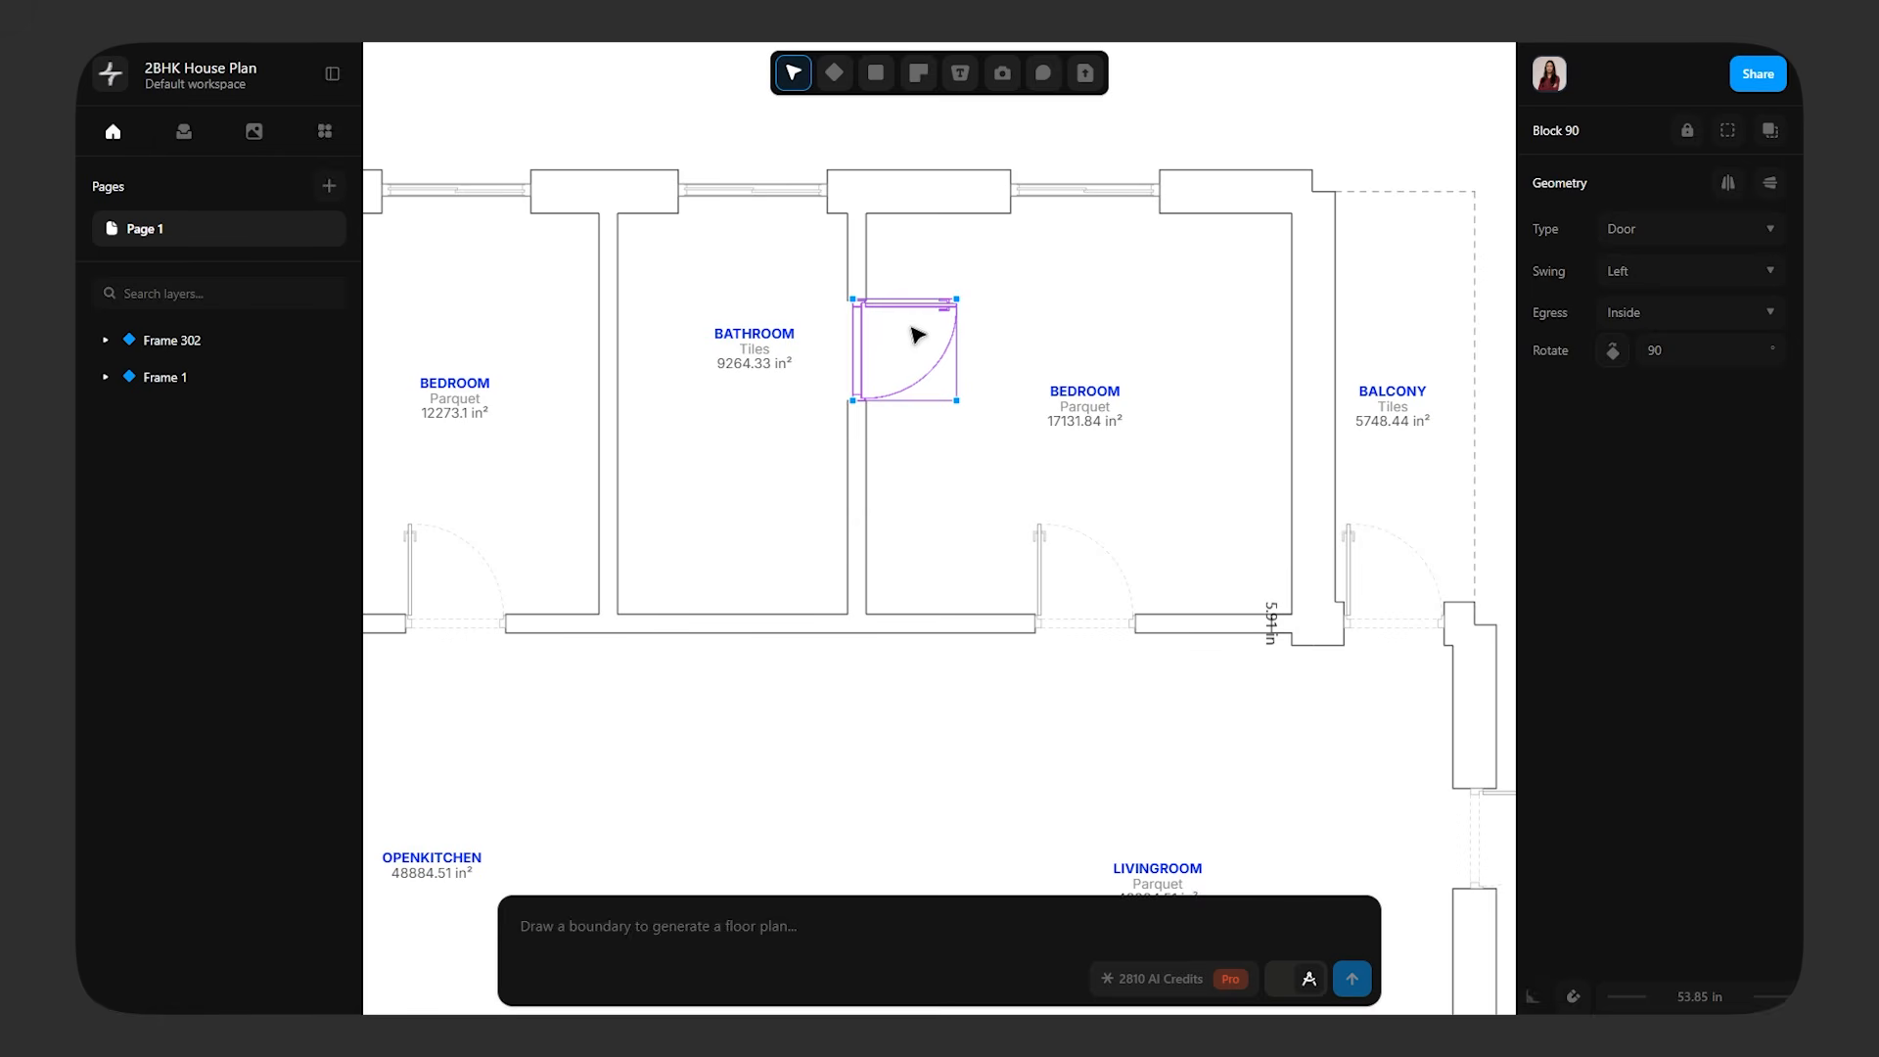
pyautogui.moveTo(918, 337); pyautogui.dragTo(894, 526)
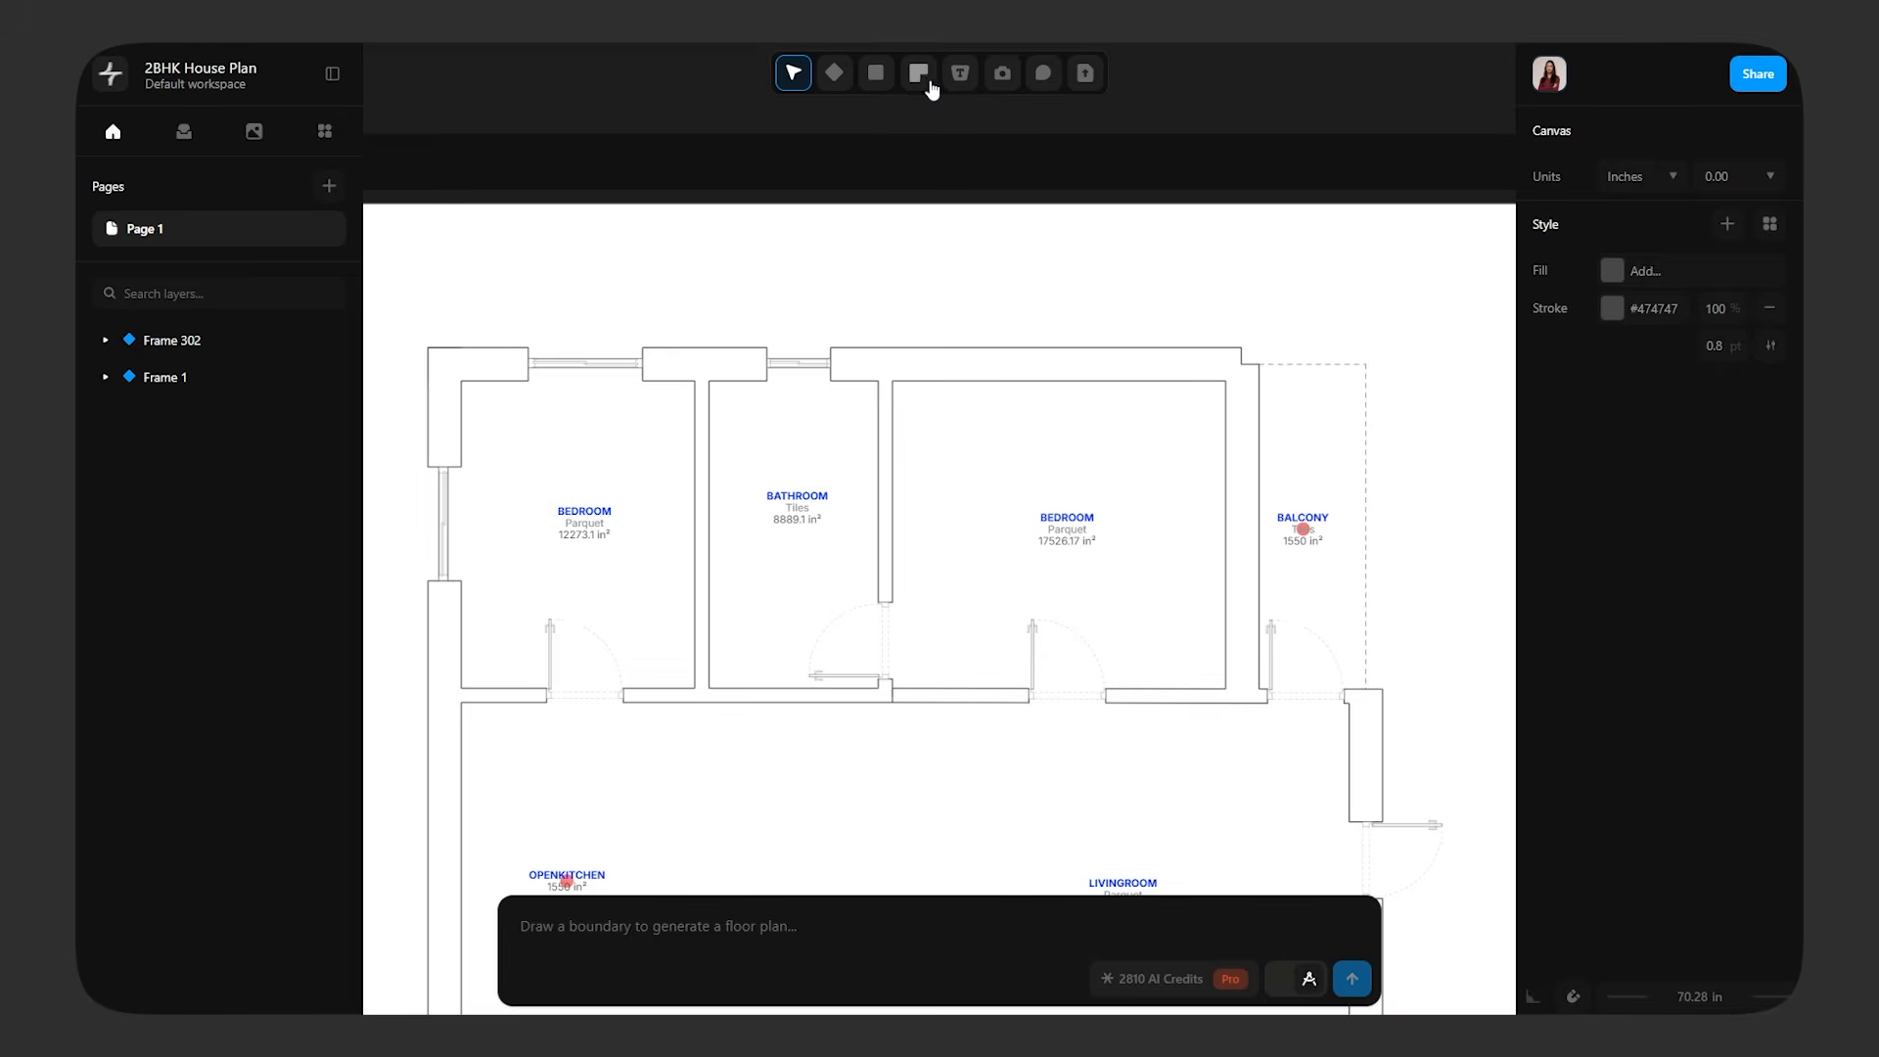
# Place a new door in the wall between the right bedroom and the balcony and change its type to Window
pyautogui.click(926, 80)
pyautogui.click(973, 194)
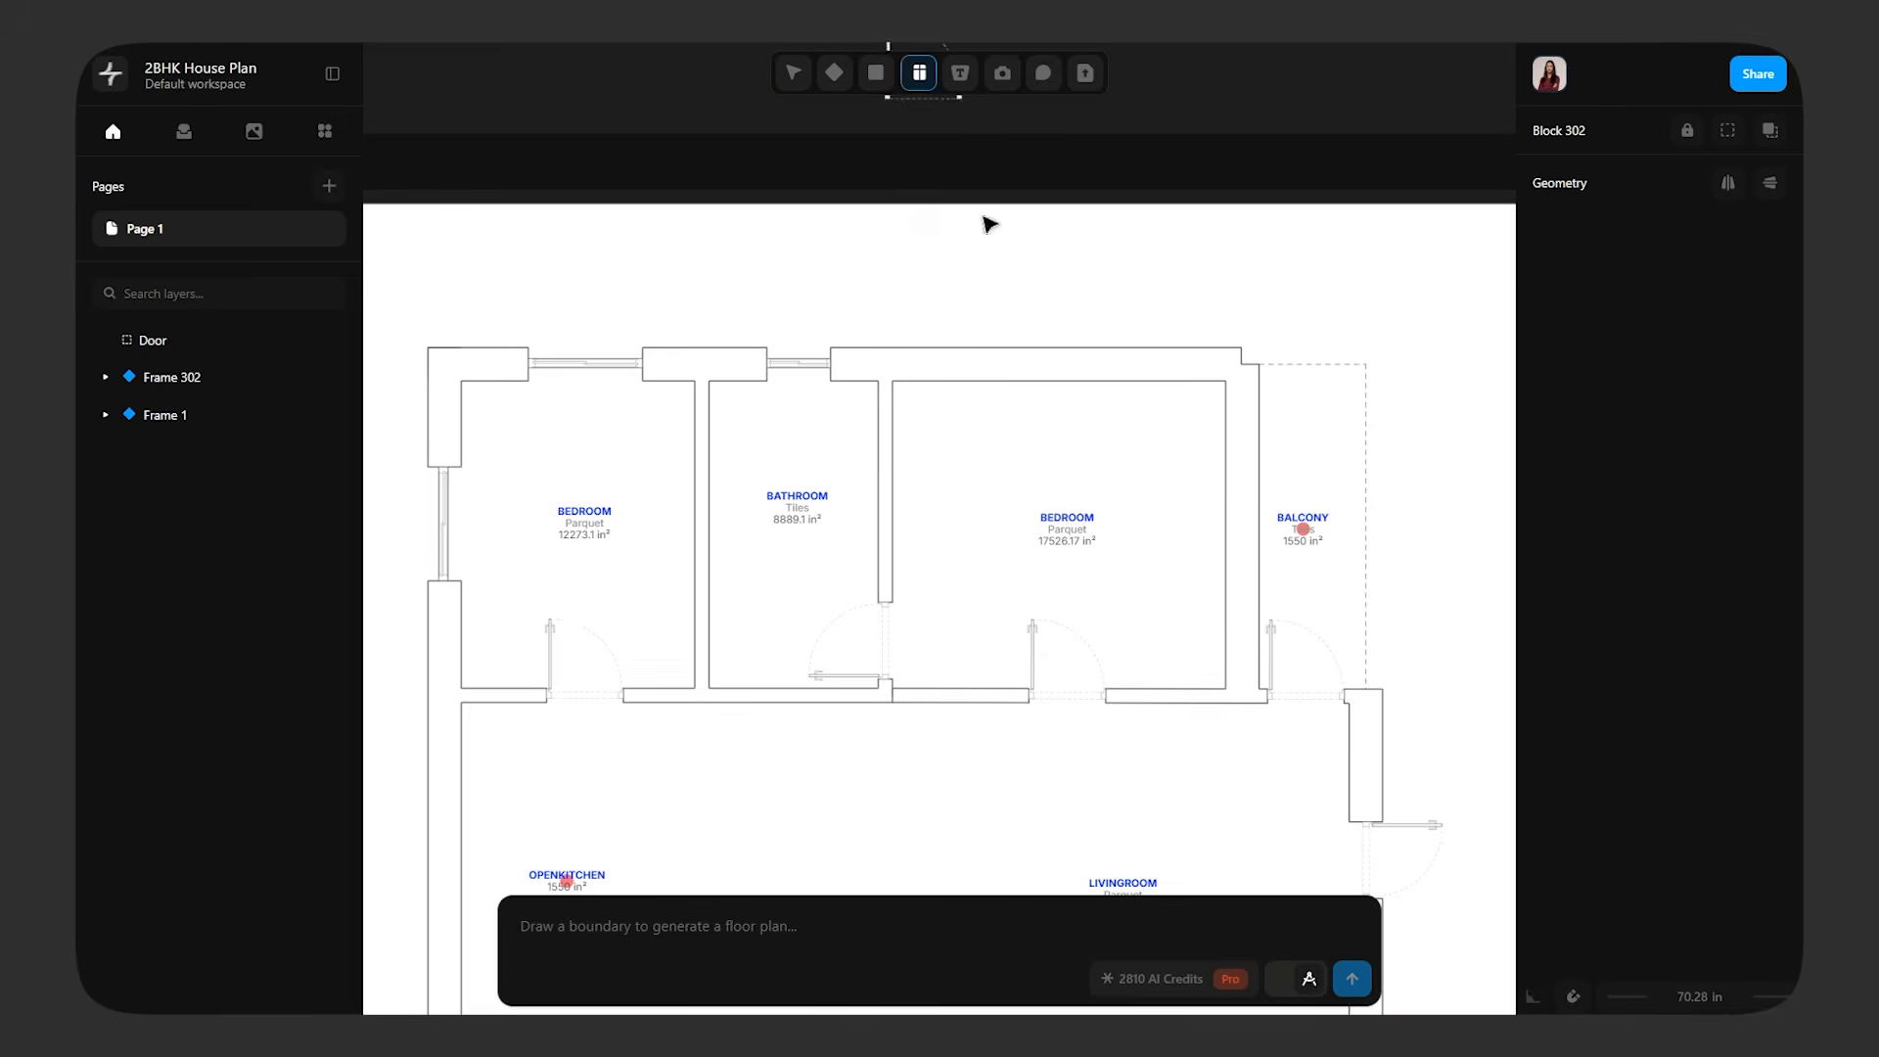
pyautogui.click(1241, 521)
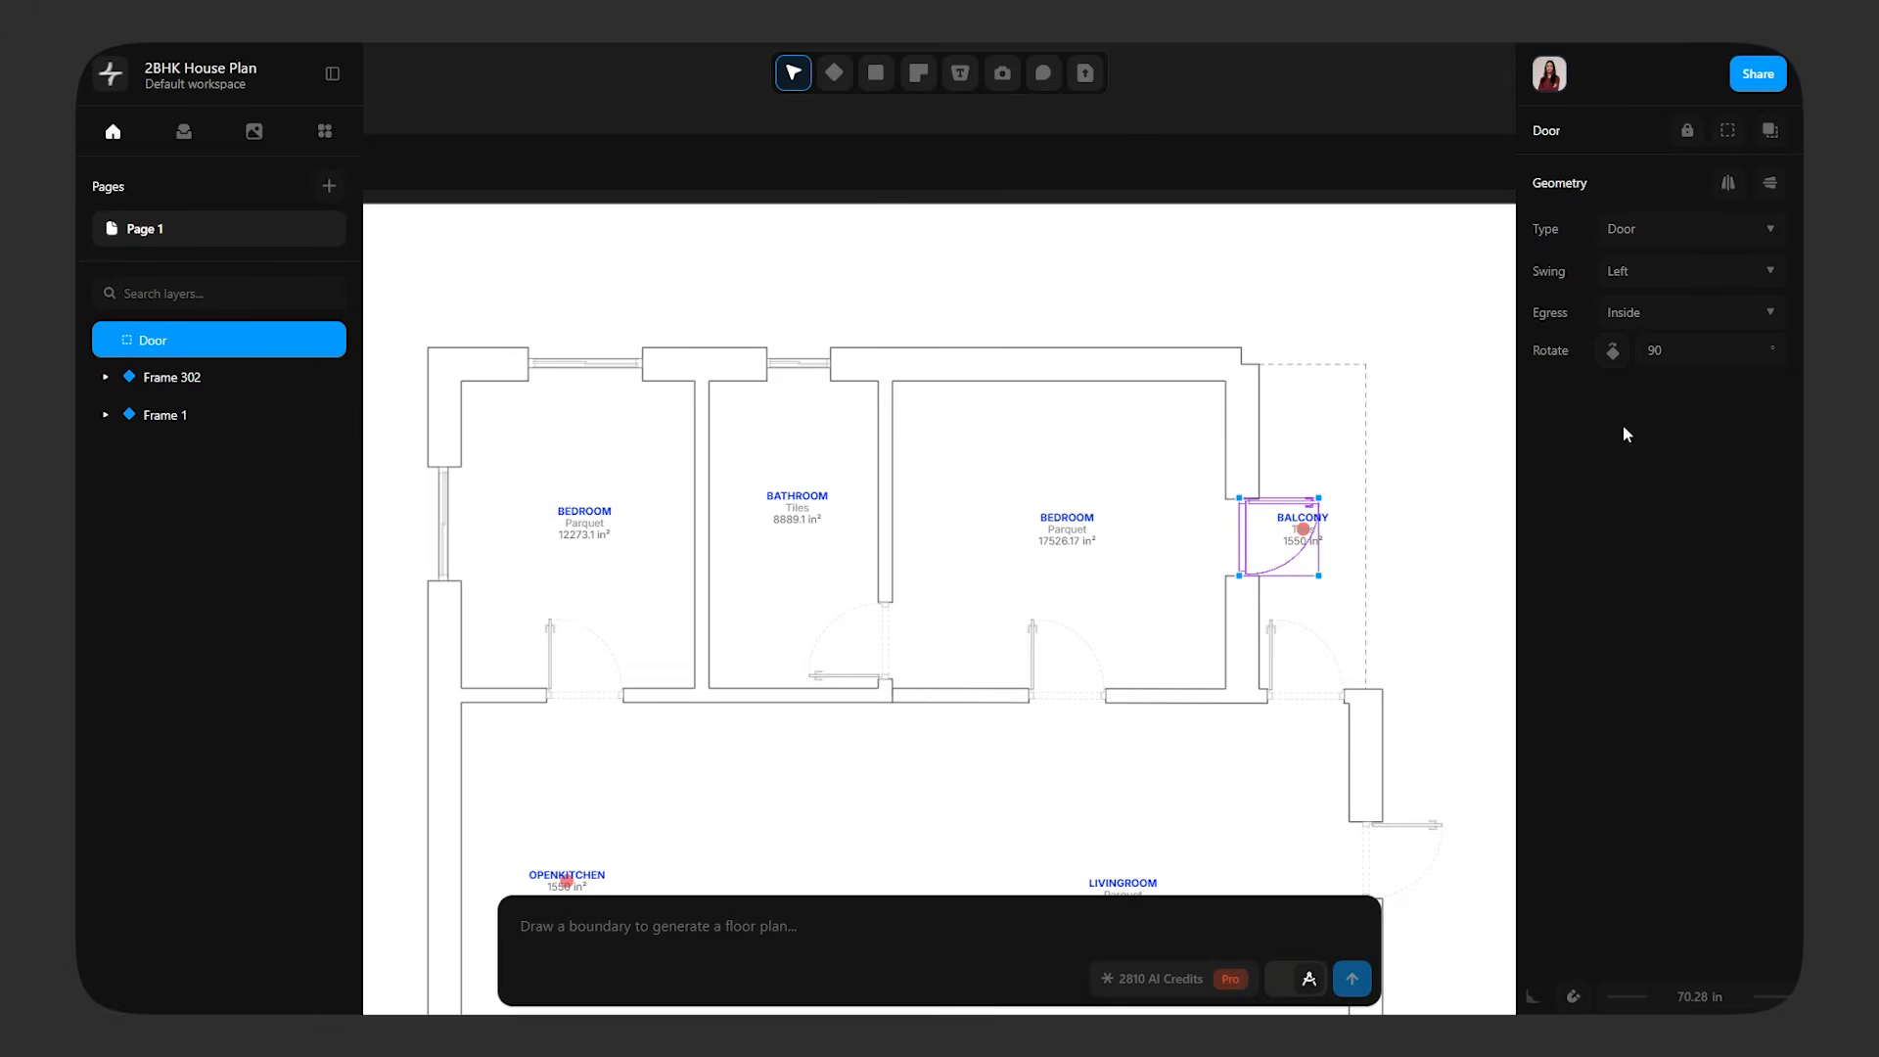
pyautogui.click(1700, 229)
pyautogui.click(1669, 304)
pyautogui.click(1367, 604)
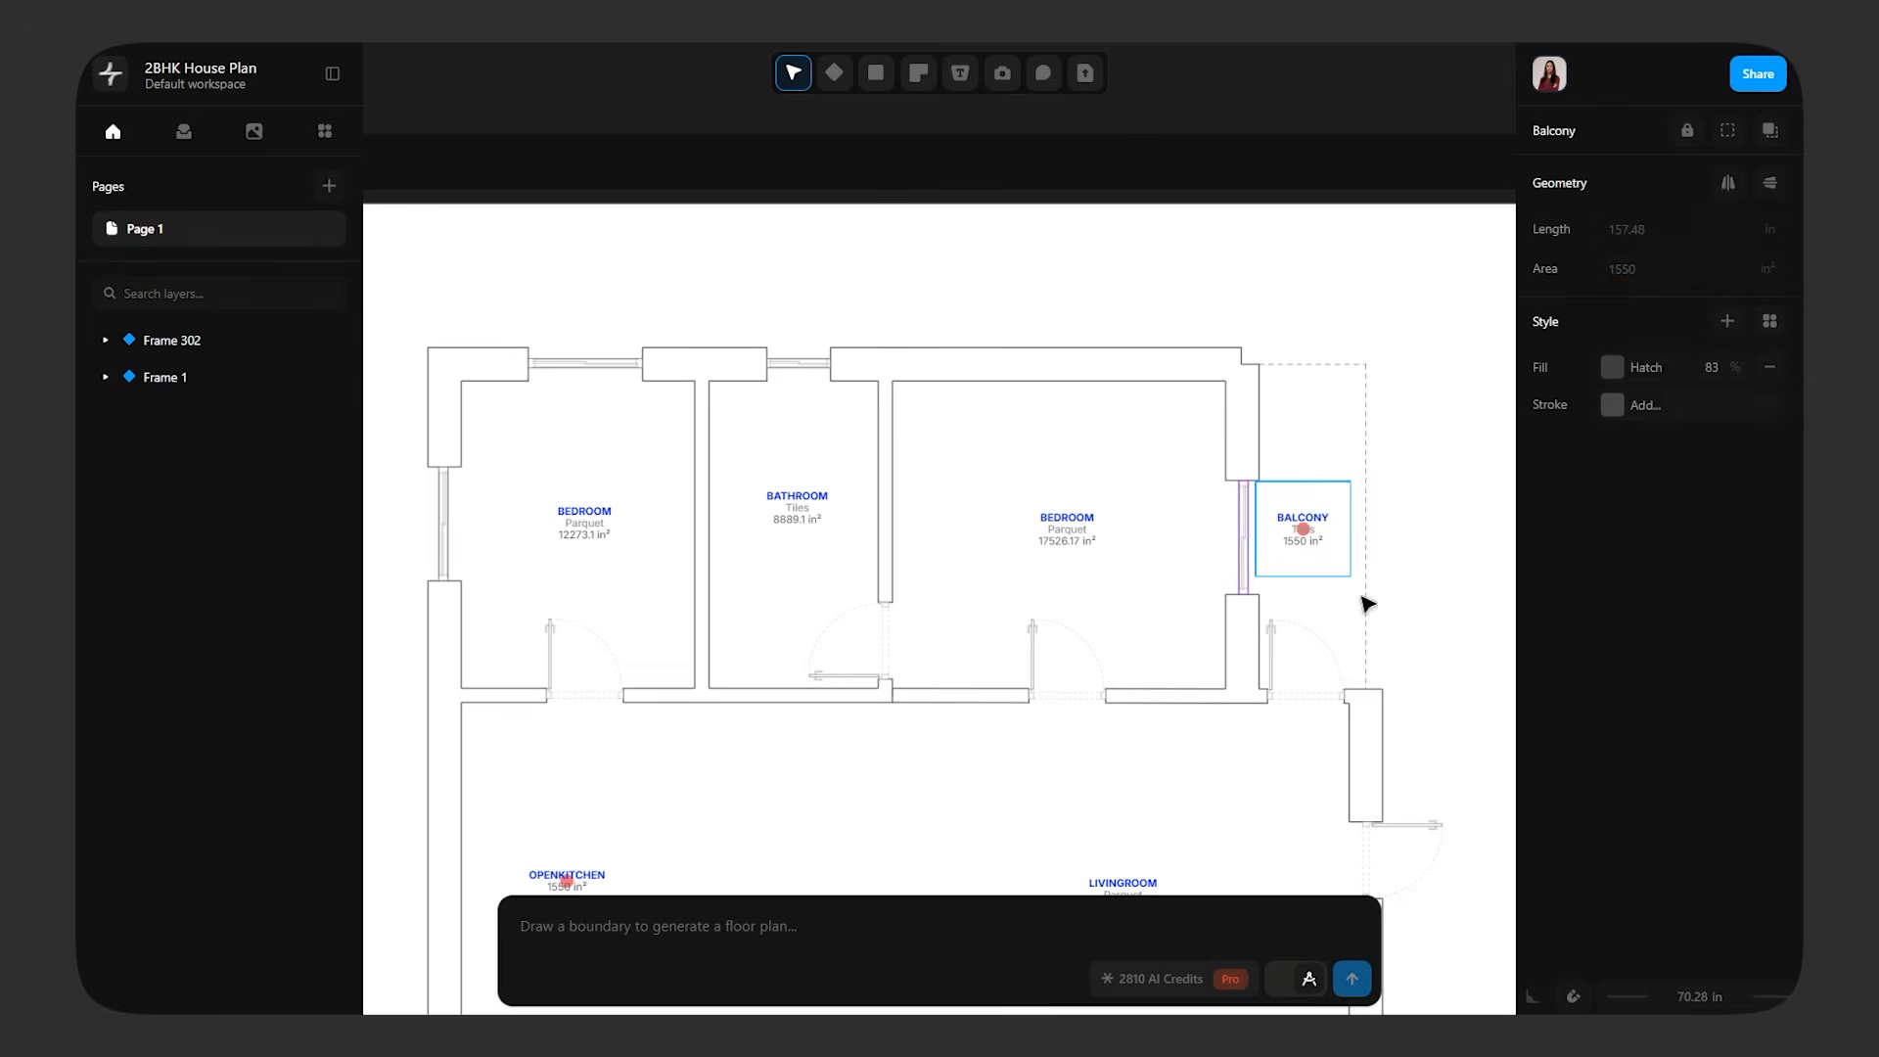
# Lengthen the window between the bedroom and balcony by stretching its upper end
pyautogui.scroll(5, 1479, 652)
pyautogui.click(935, 420)
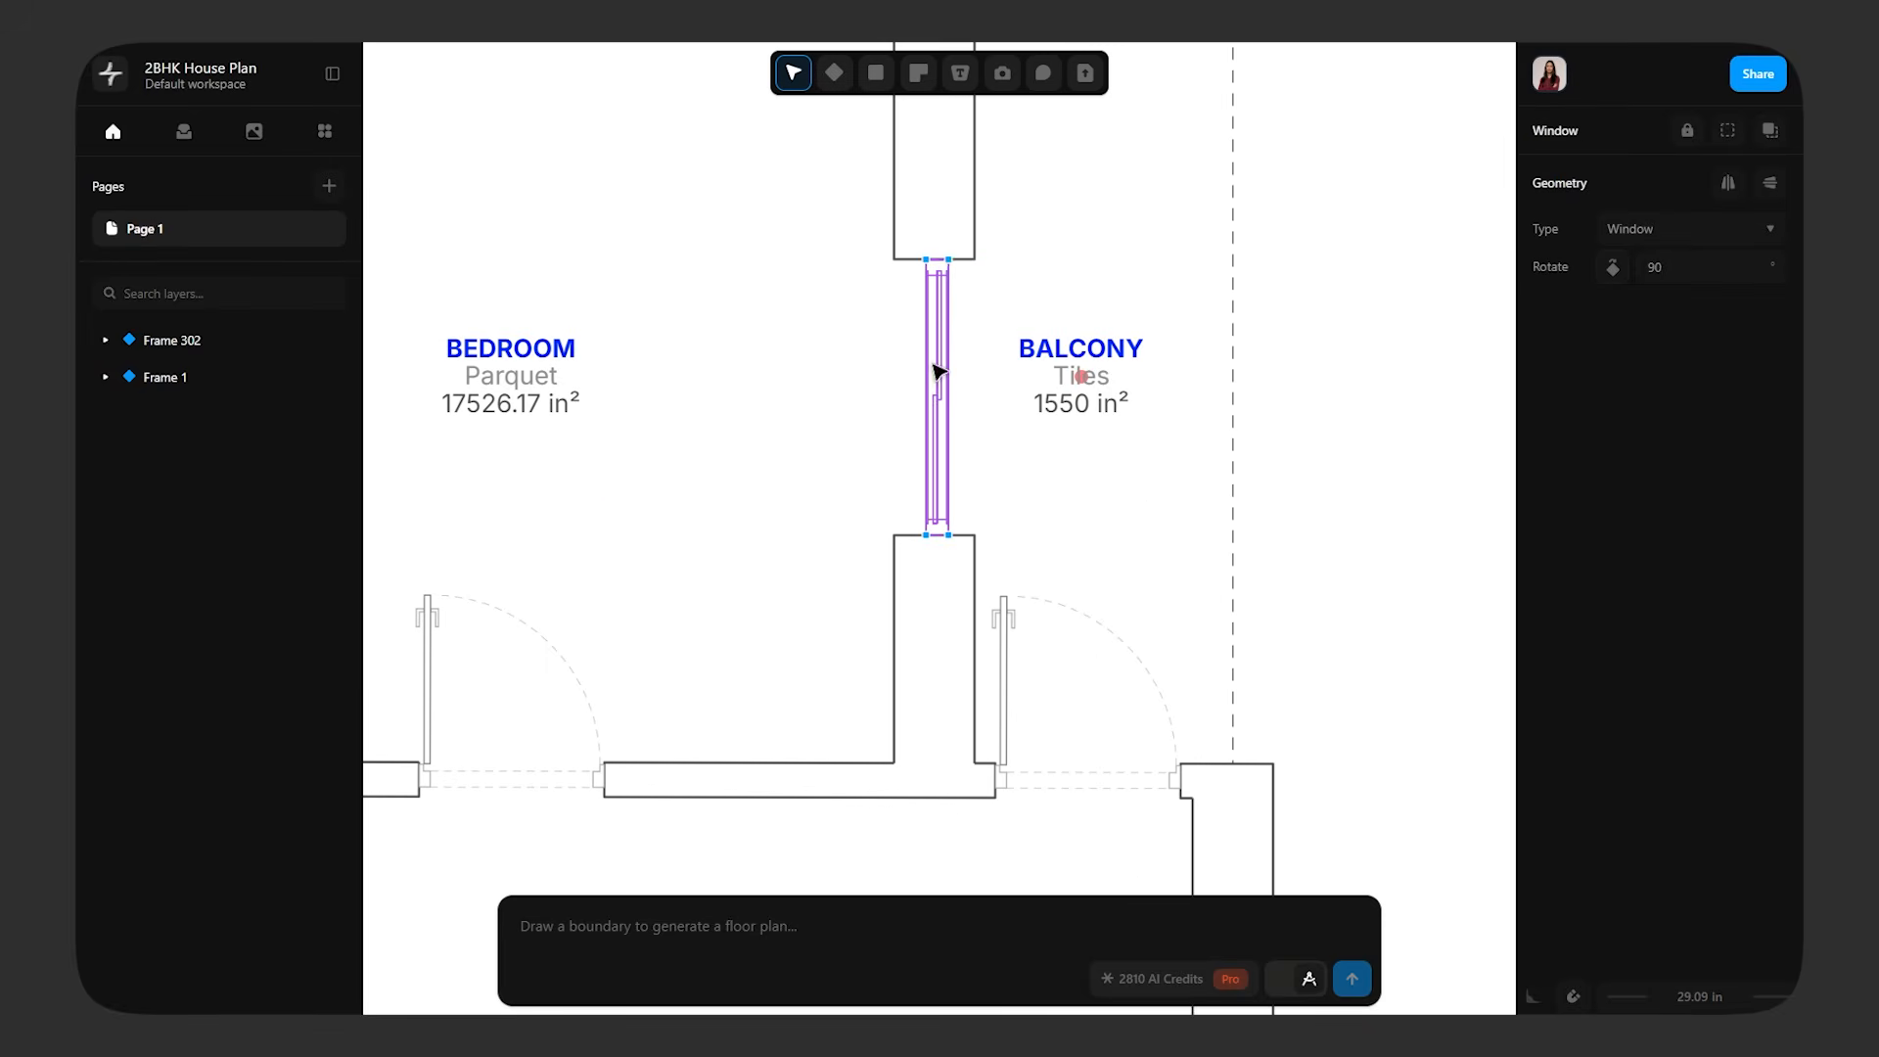
pyautogui.moveTo(931, 257); pyautogui.dragTo(931, 200)
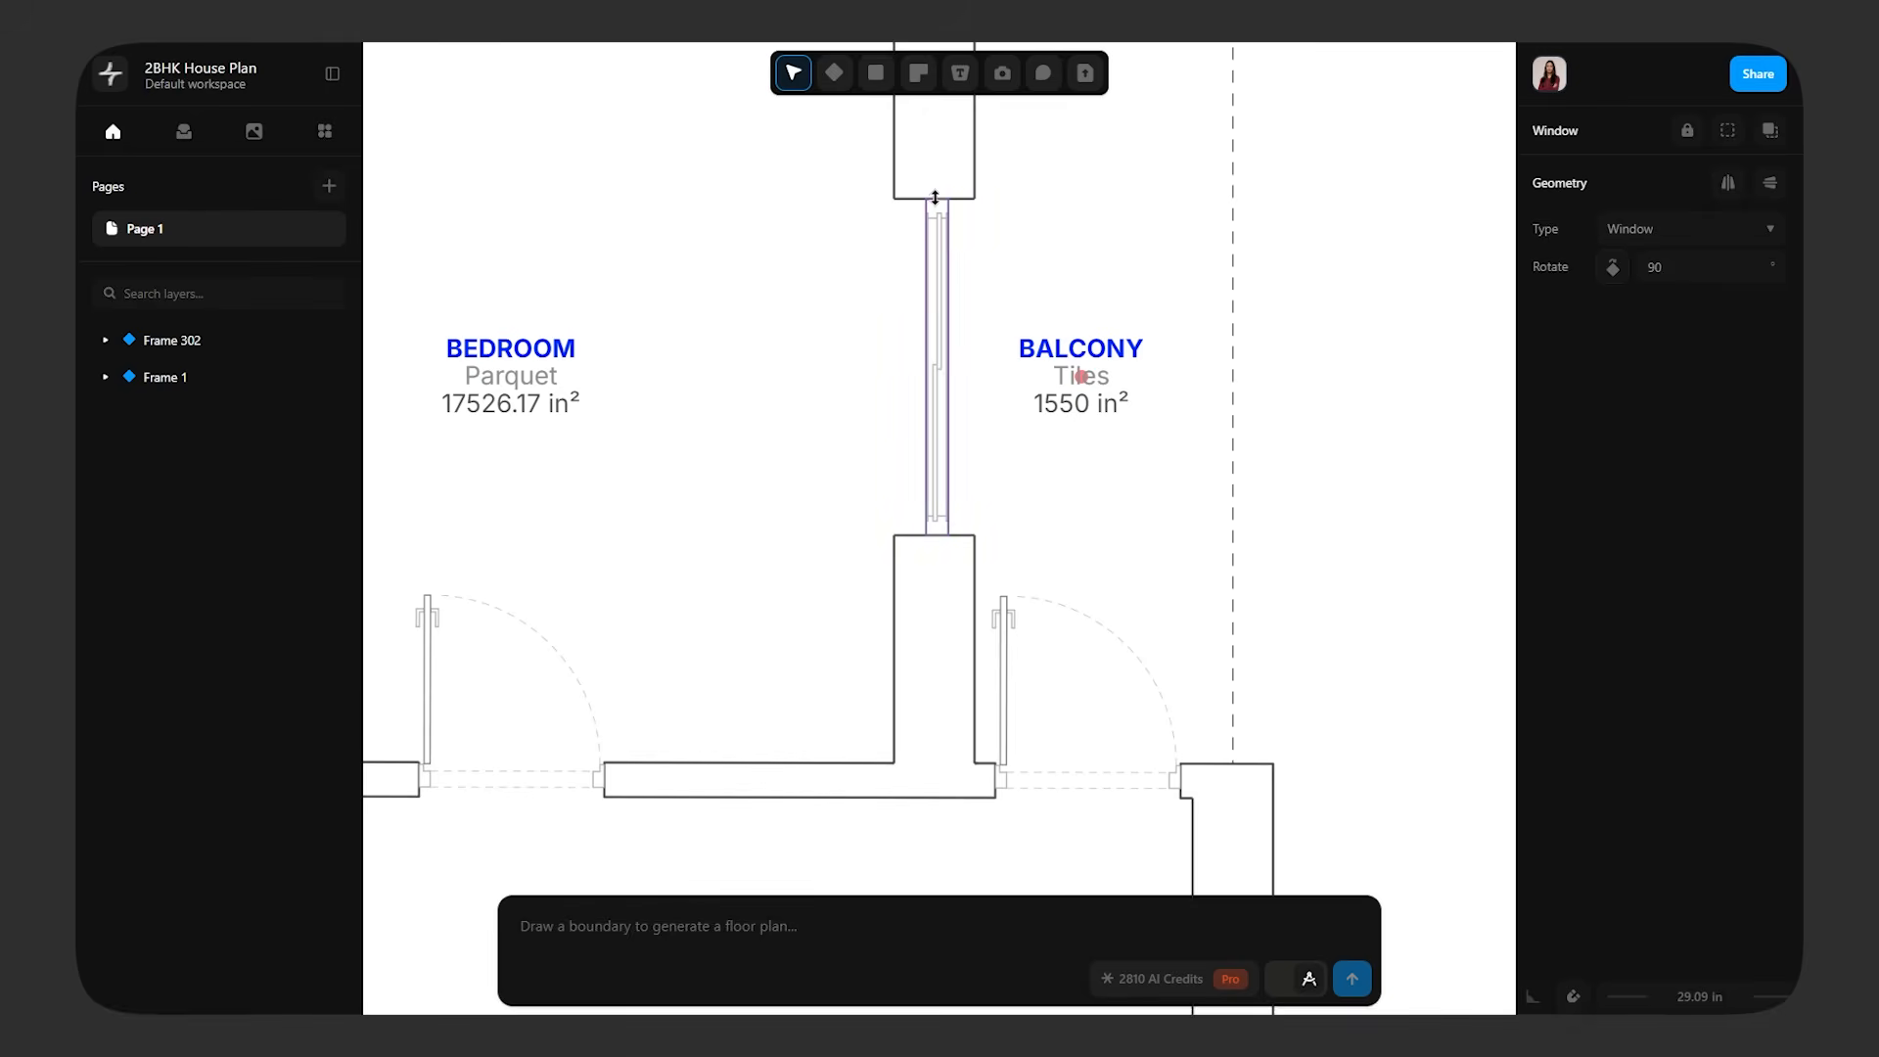
pyautogui.click(1040, 239)
# Raise the upper end of the bedroom-balcony wall to form a flush corner with the top outer wall
pyautogui.scroll(-1, 1043, 273)
pyautogui.scroll(-5, 1090, 260)
pyautogui.scroll(8, 1103, 398)
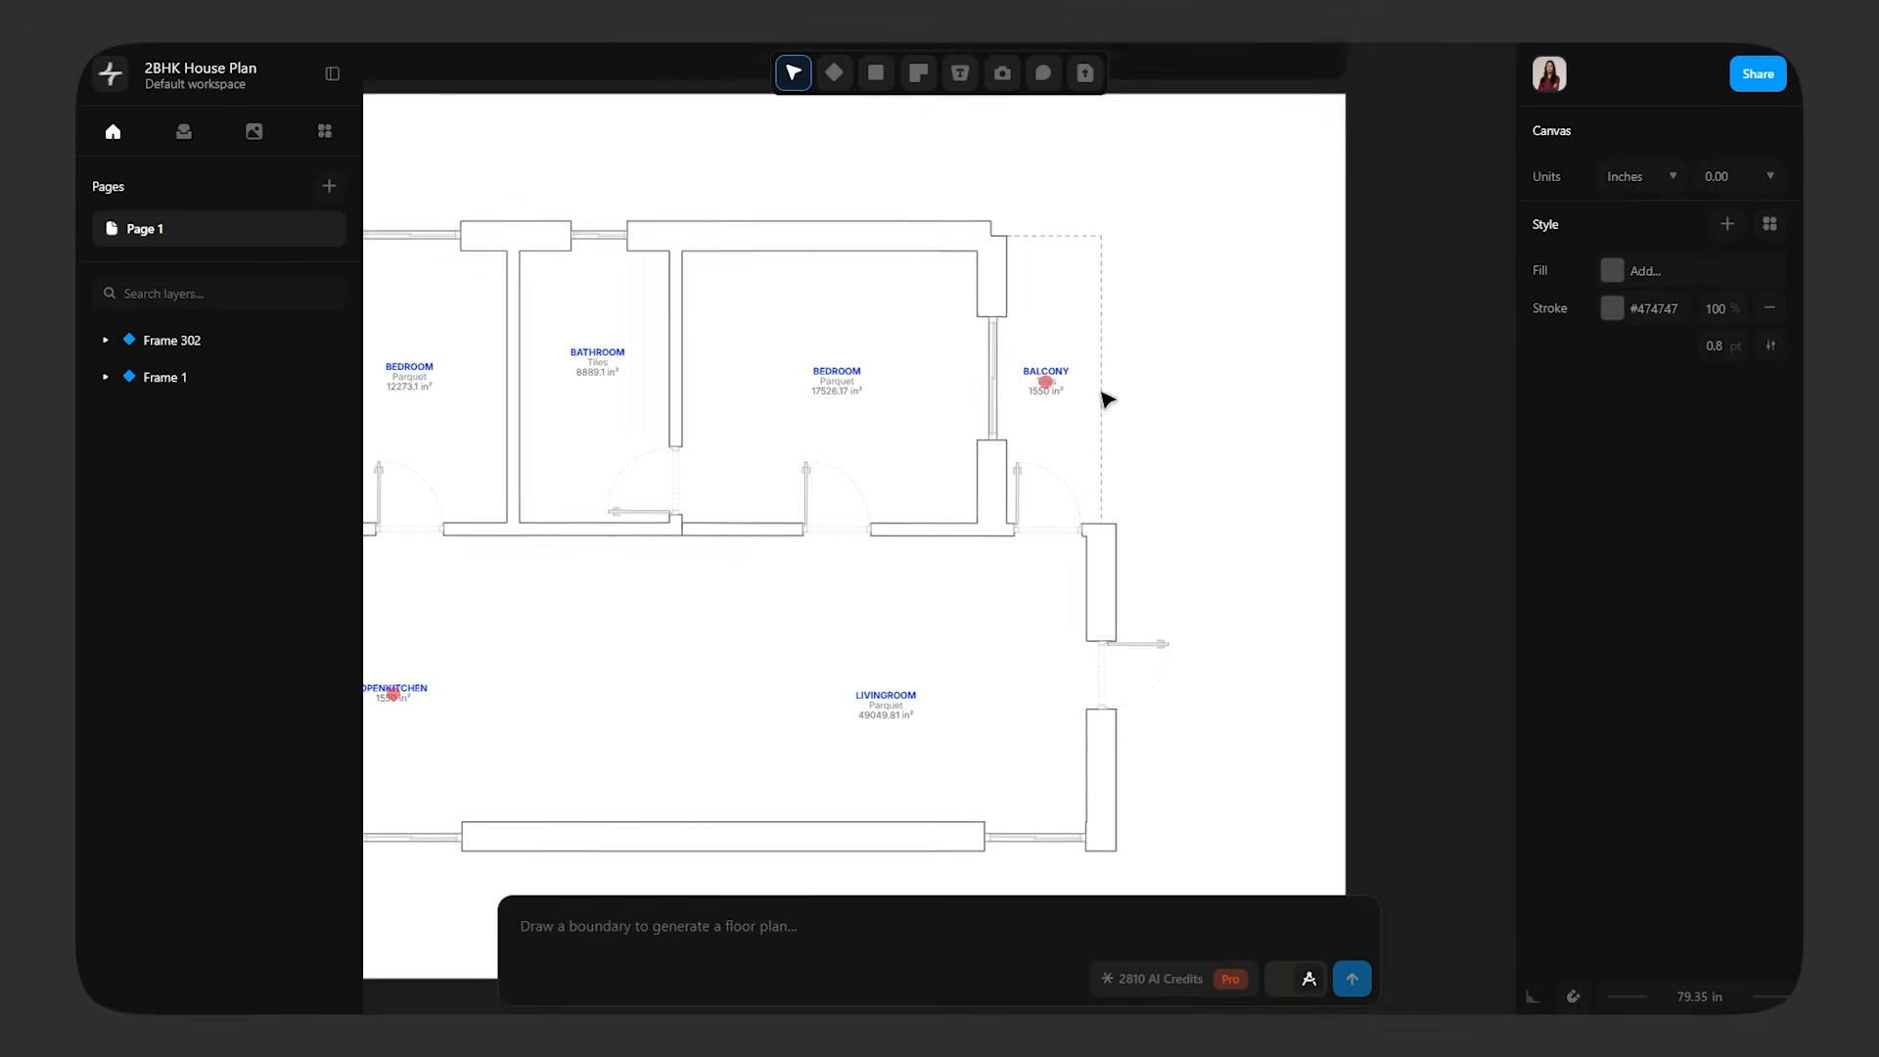
pyautogui.click(931, 396)
pyautogui.moveTo(905, 333); pyautogui.dragTo(910, 285)
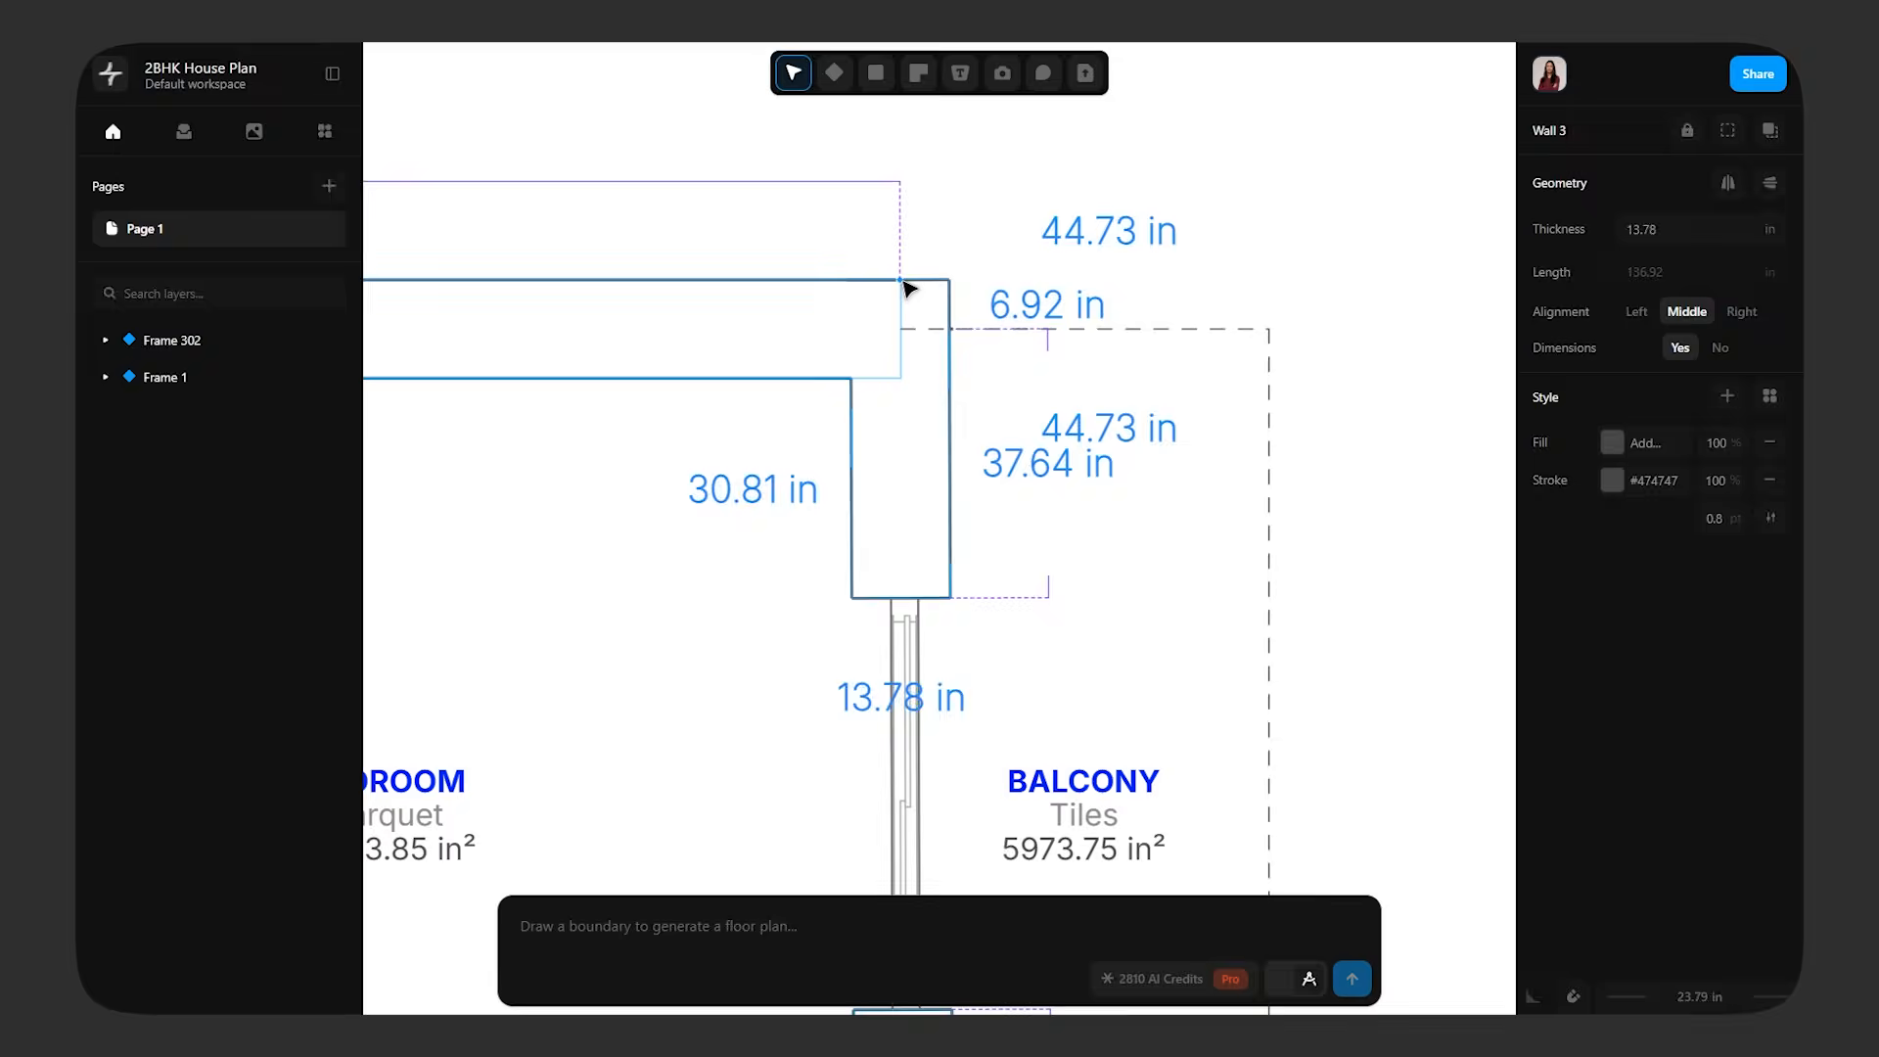
pyautogui.click(1208, 409)
# Move the start point of the balcony's dashed top edge to the outer face of the bedroom wall
pyautogui.scroll(-5, 1209, 411)
pyautogui.scroll(5, 1171, 390)
pyautogui.click(1159, 382)
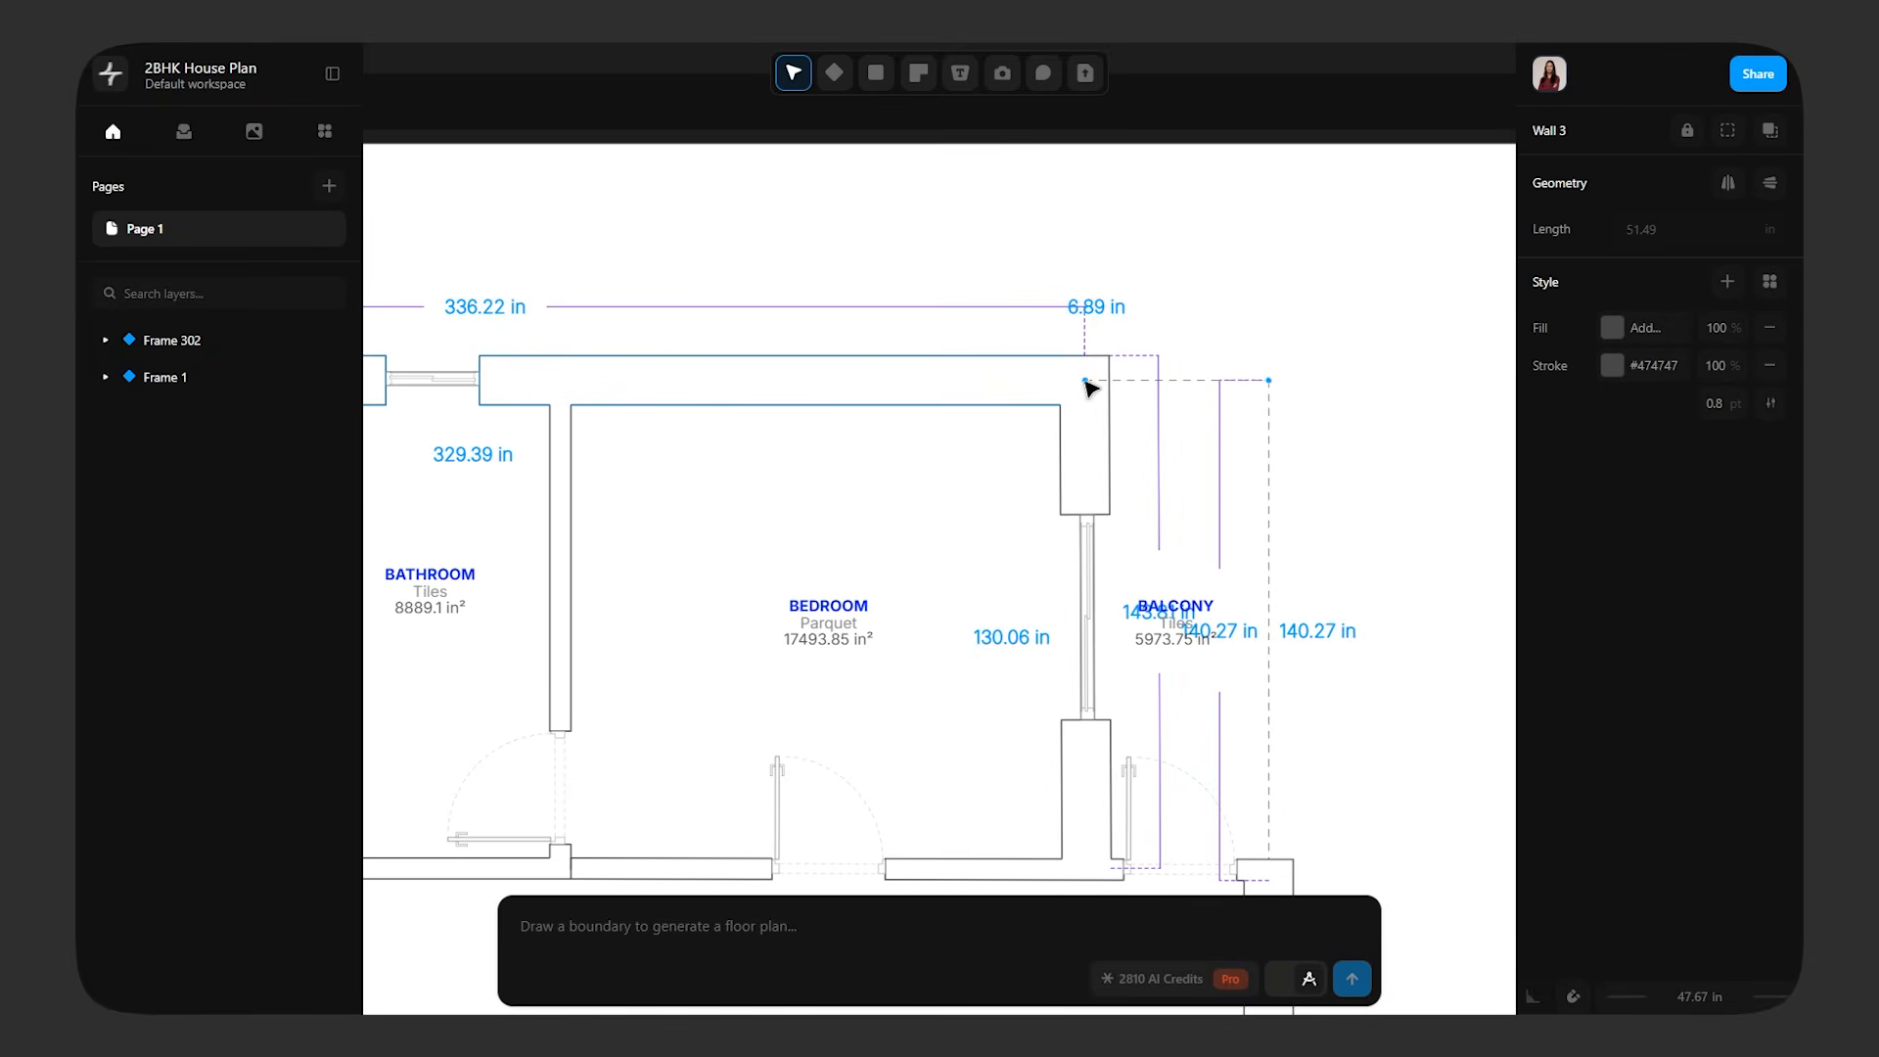
pyautogui.moveTo(1084, 381); pyautogui.dragTo(1110, 382)
pyautogui.click(1335, 457)
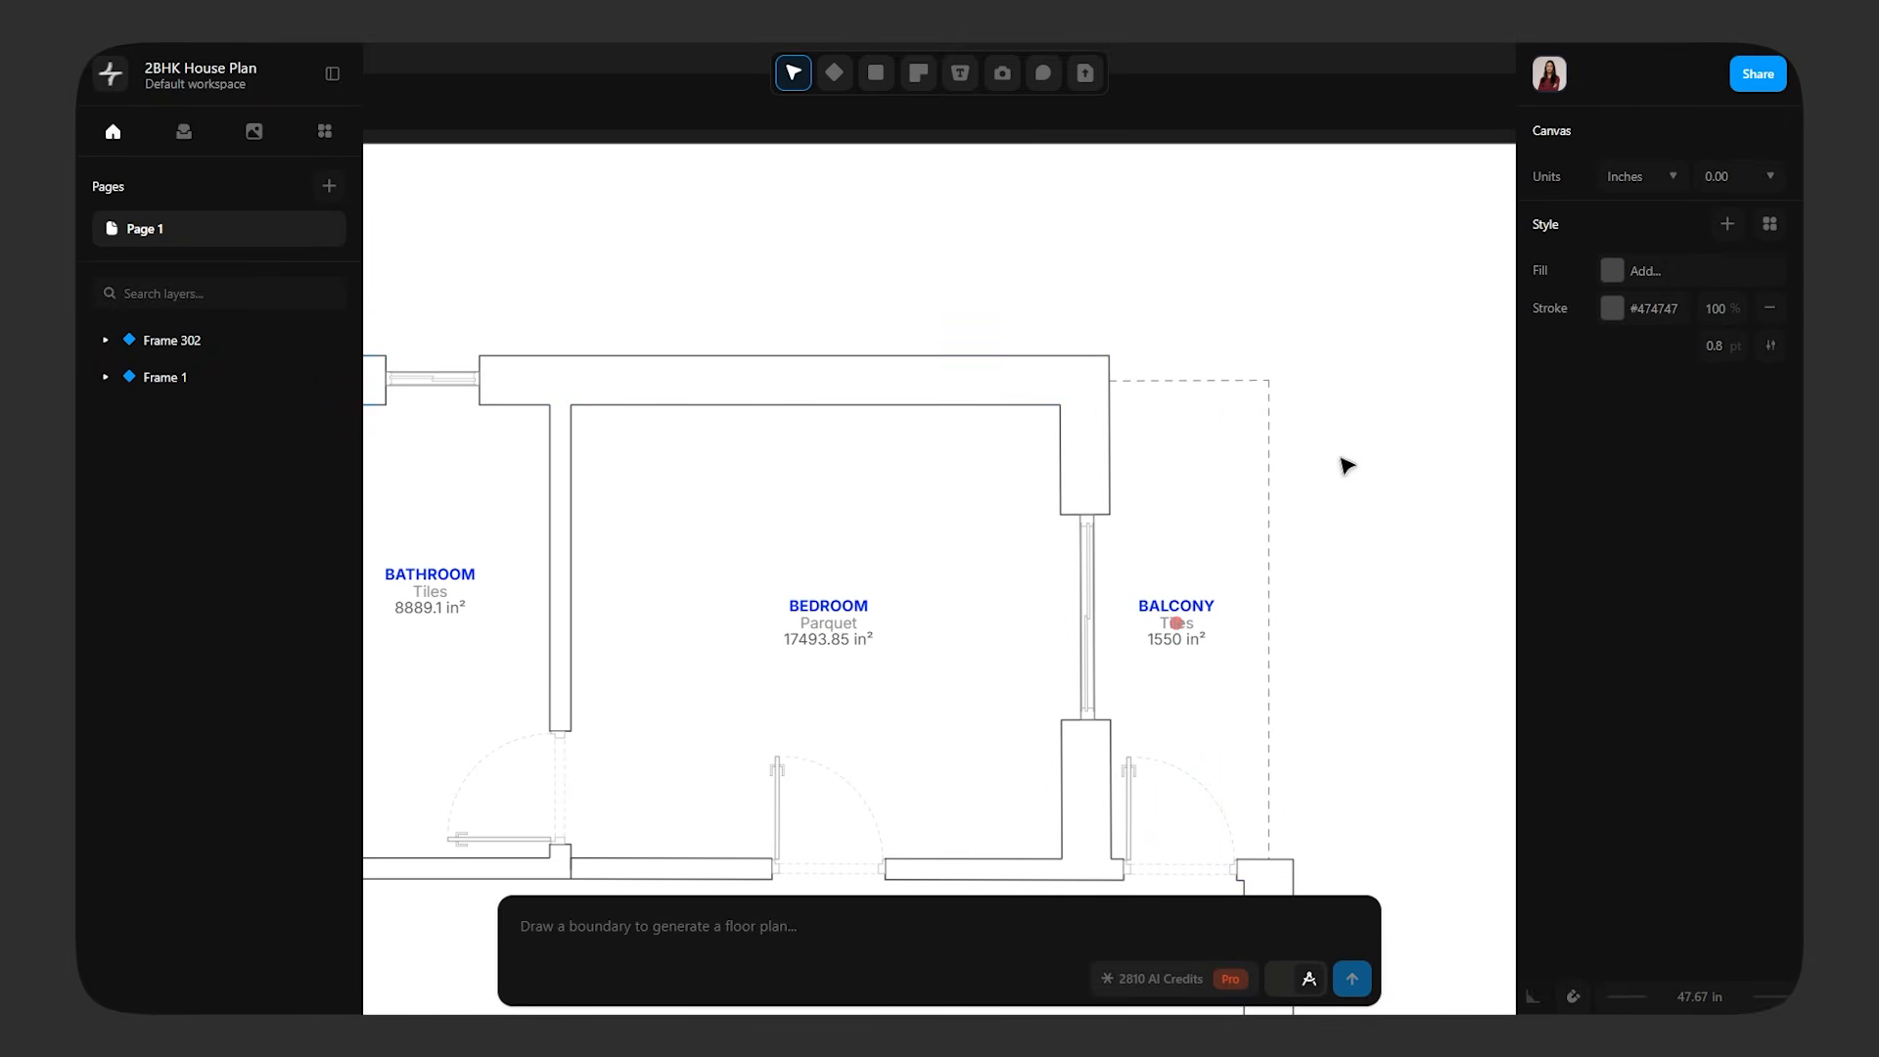
# Select all ten walls of the floor plan in Frame 302 and give them a solid dark grey fill, #484848
pyautogui.scroll(-8, 1336, 456)
pyautogui.scroll(3, 1258, 658)
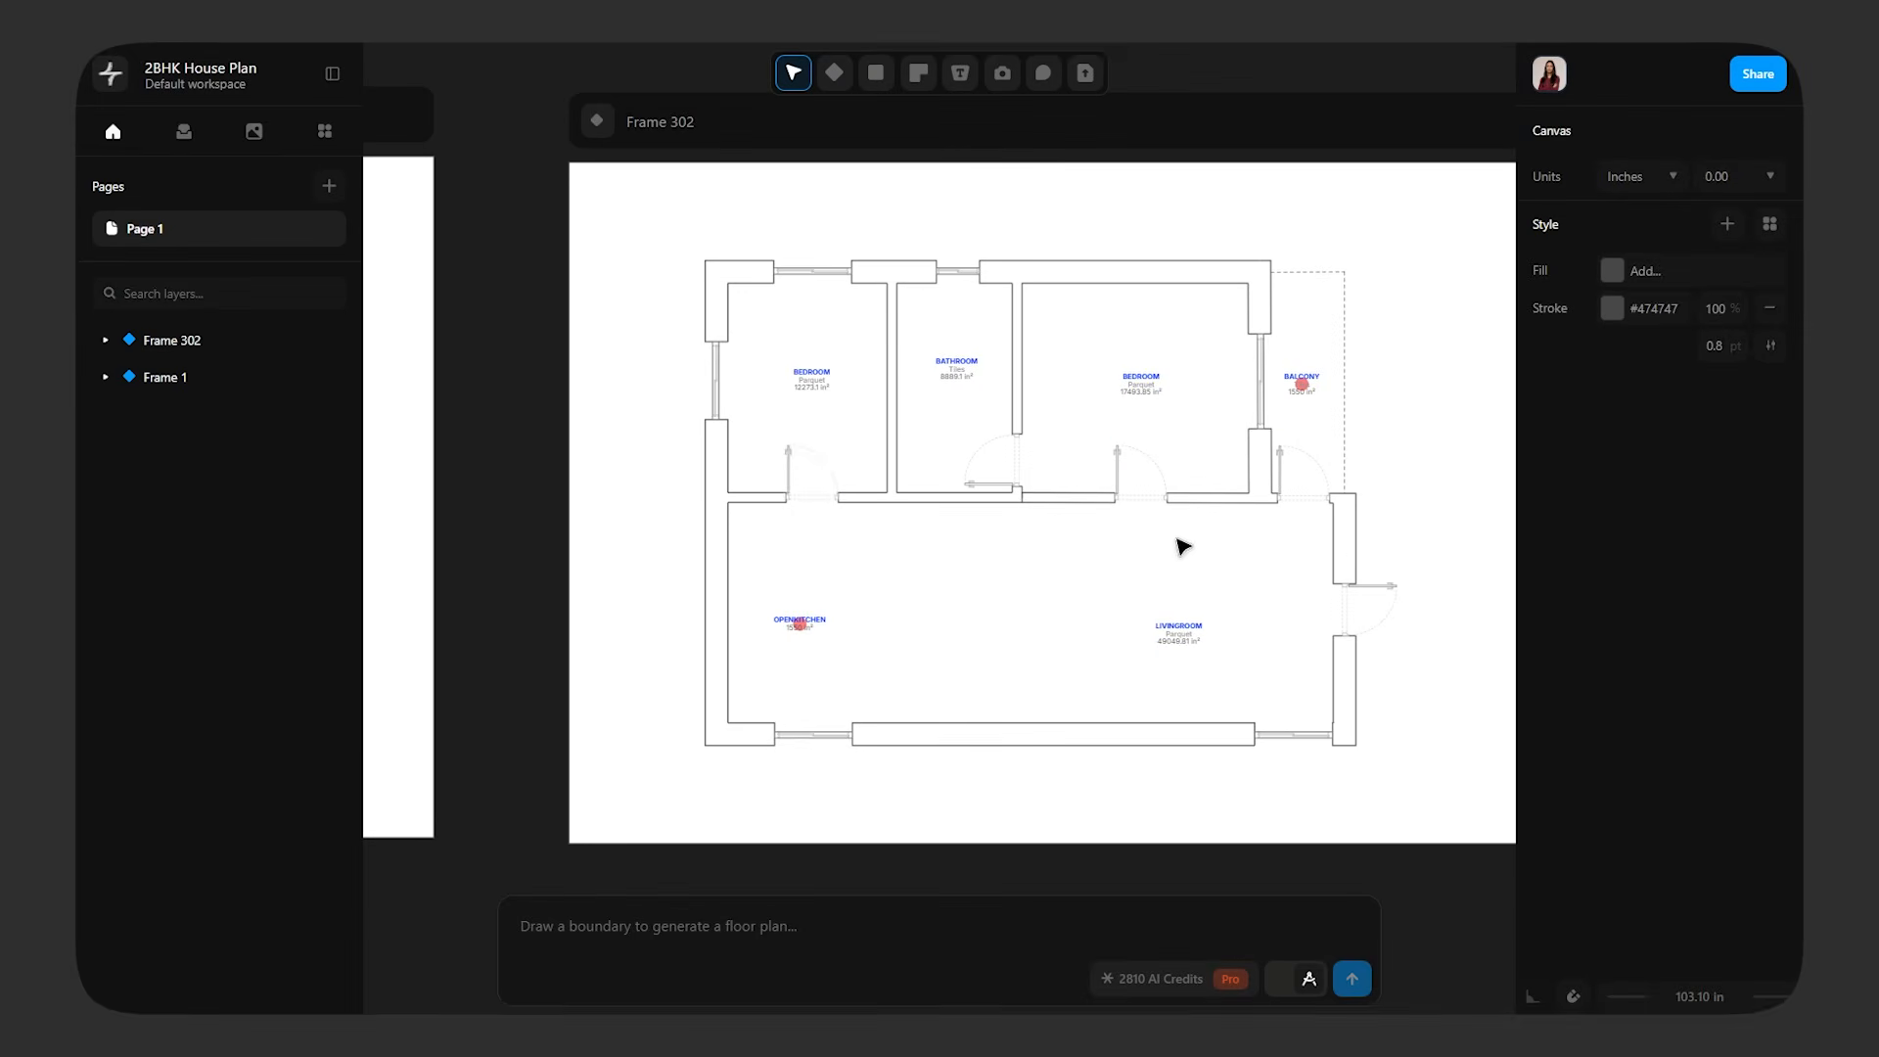
pyautogui.scroll(2, 1106, 597)
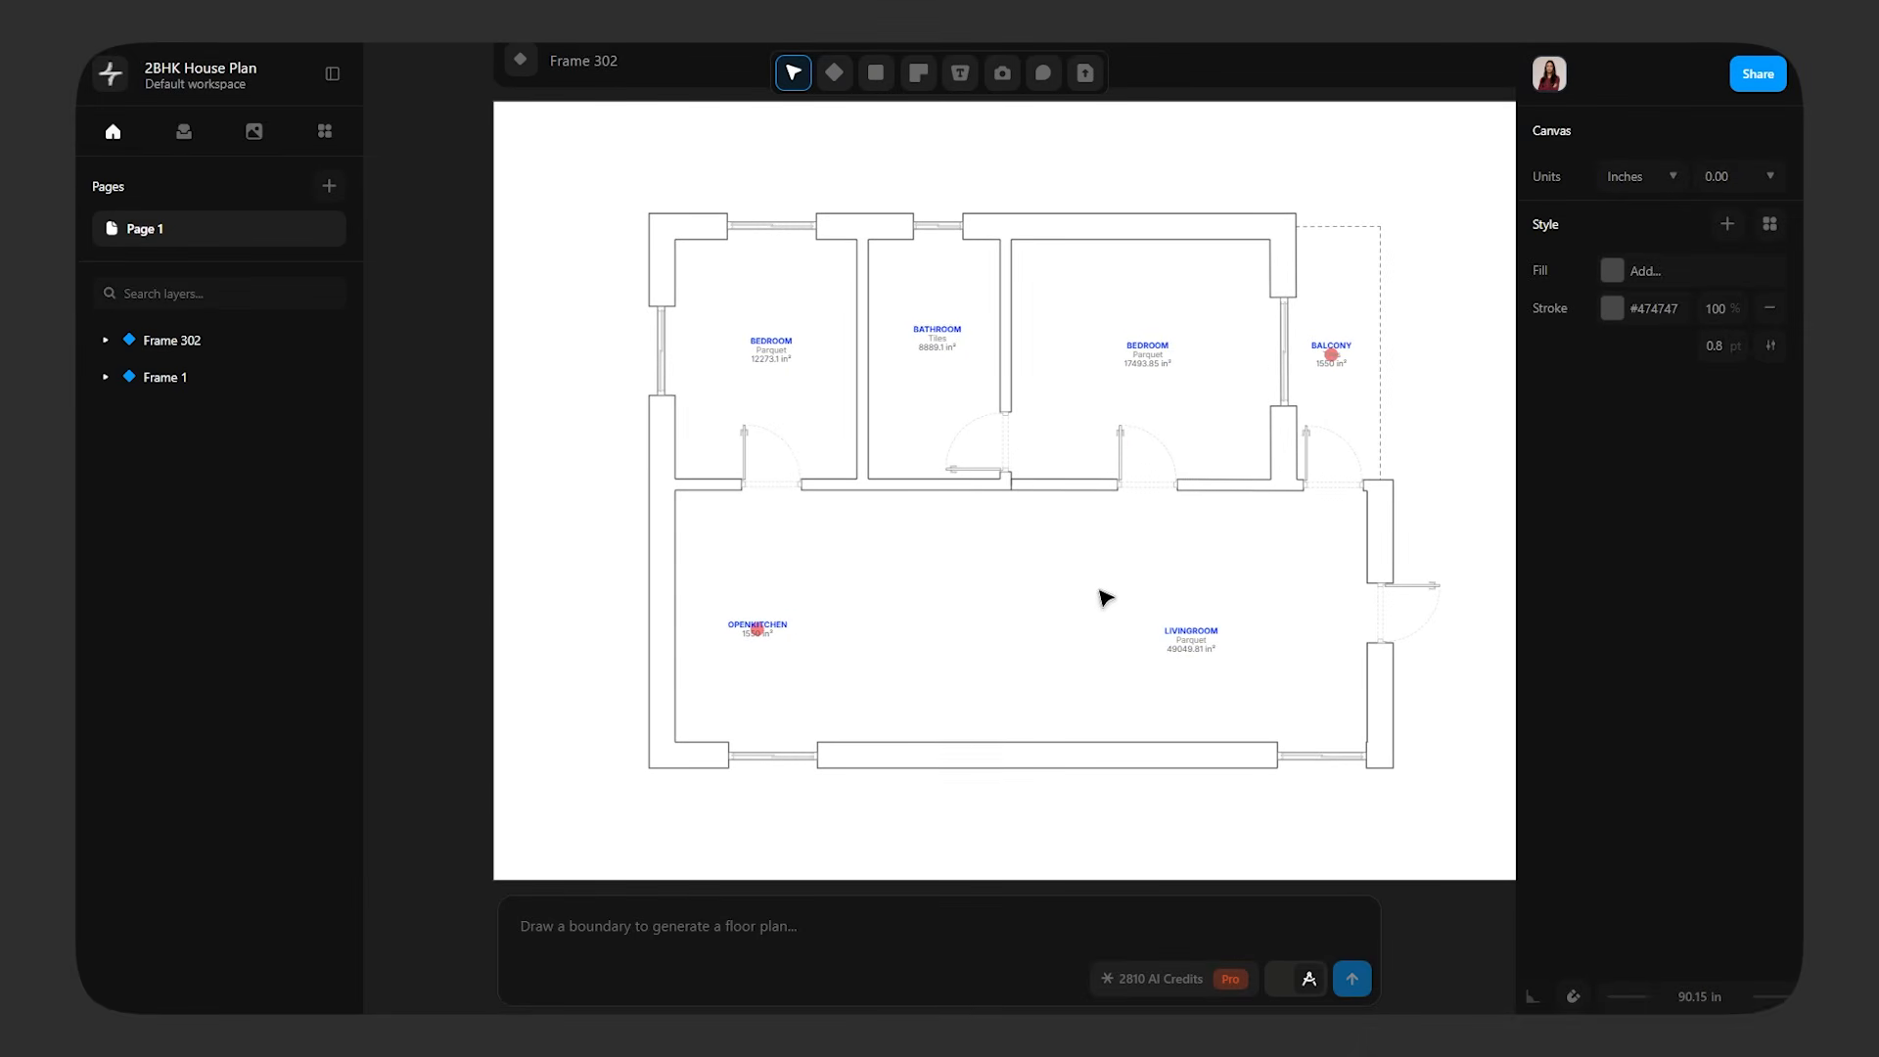
pyautogui.hscroll(3, 1105, 597)
pyautogui.click(906, 746)
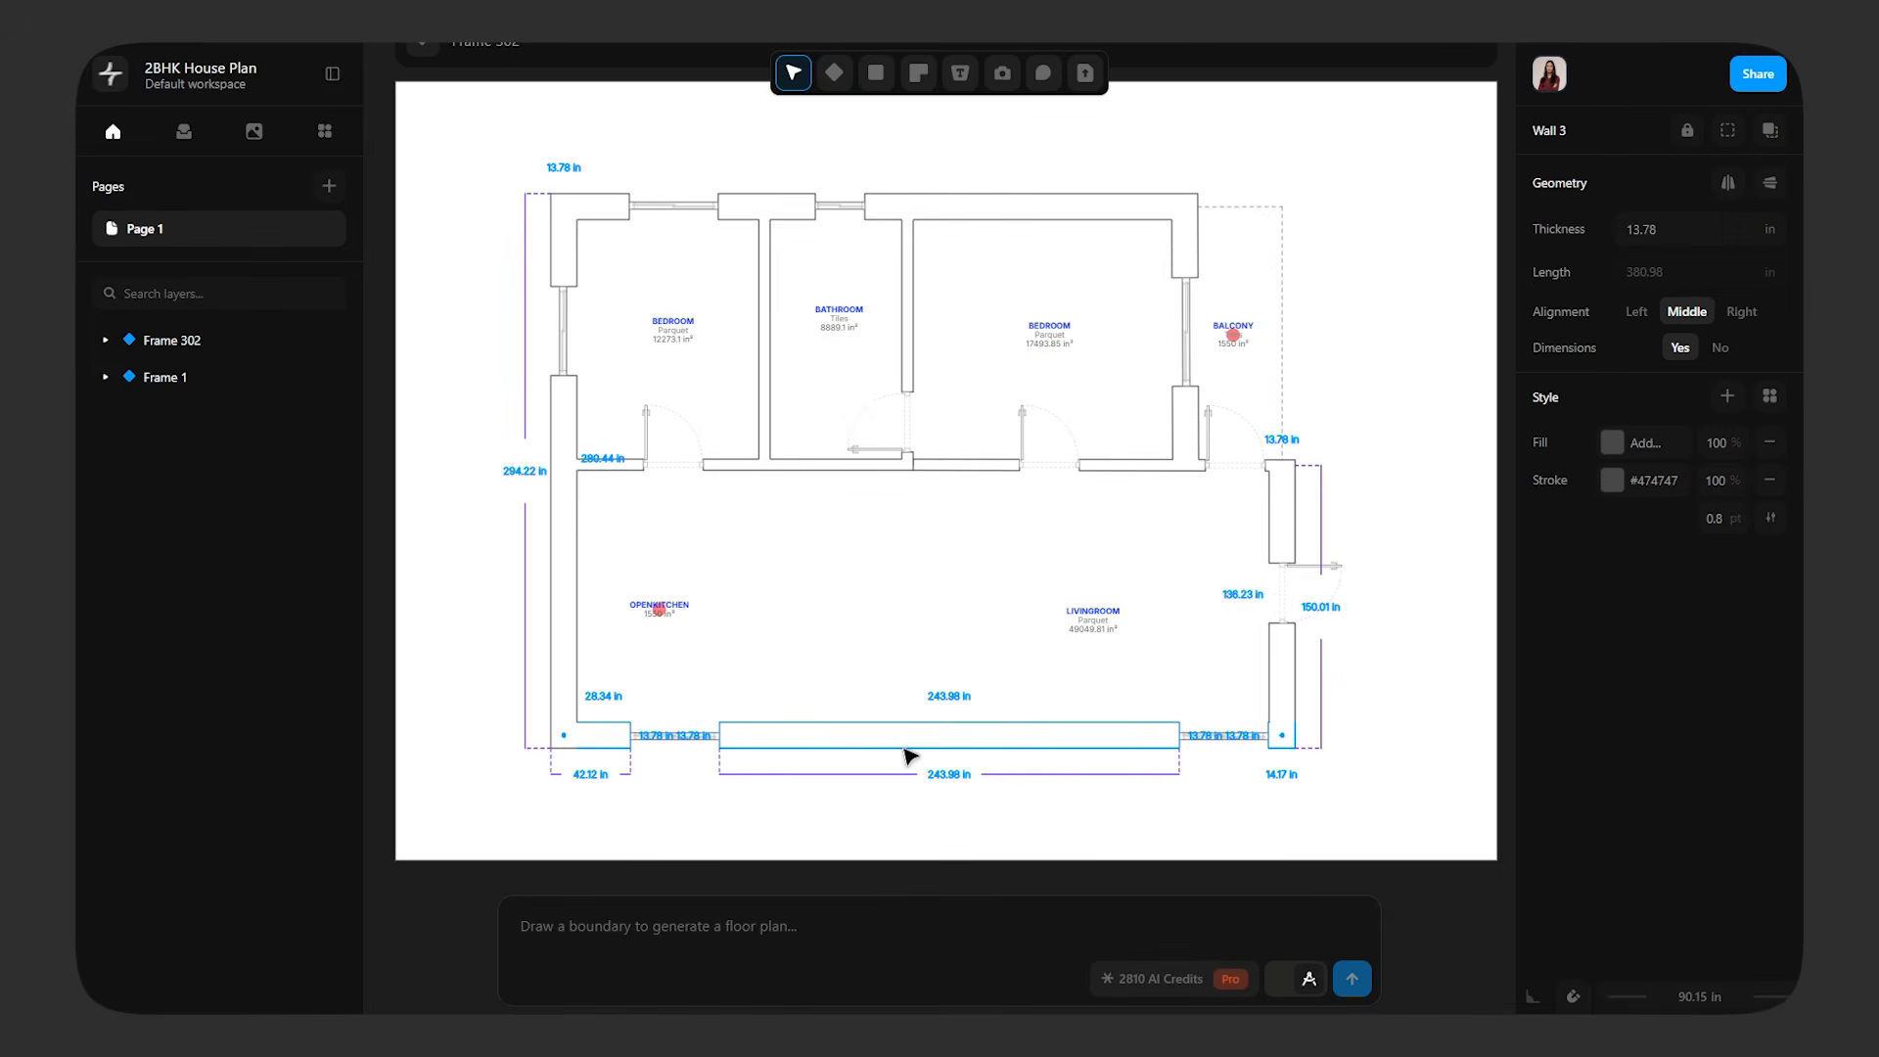
pyautogui.keyDown('shift'); pyautogui.click(563, 621); pyautogui.keyUp('shift')
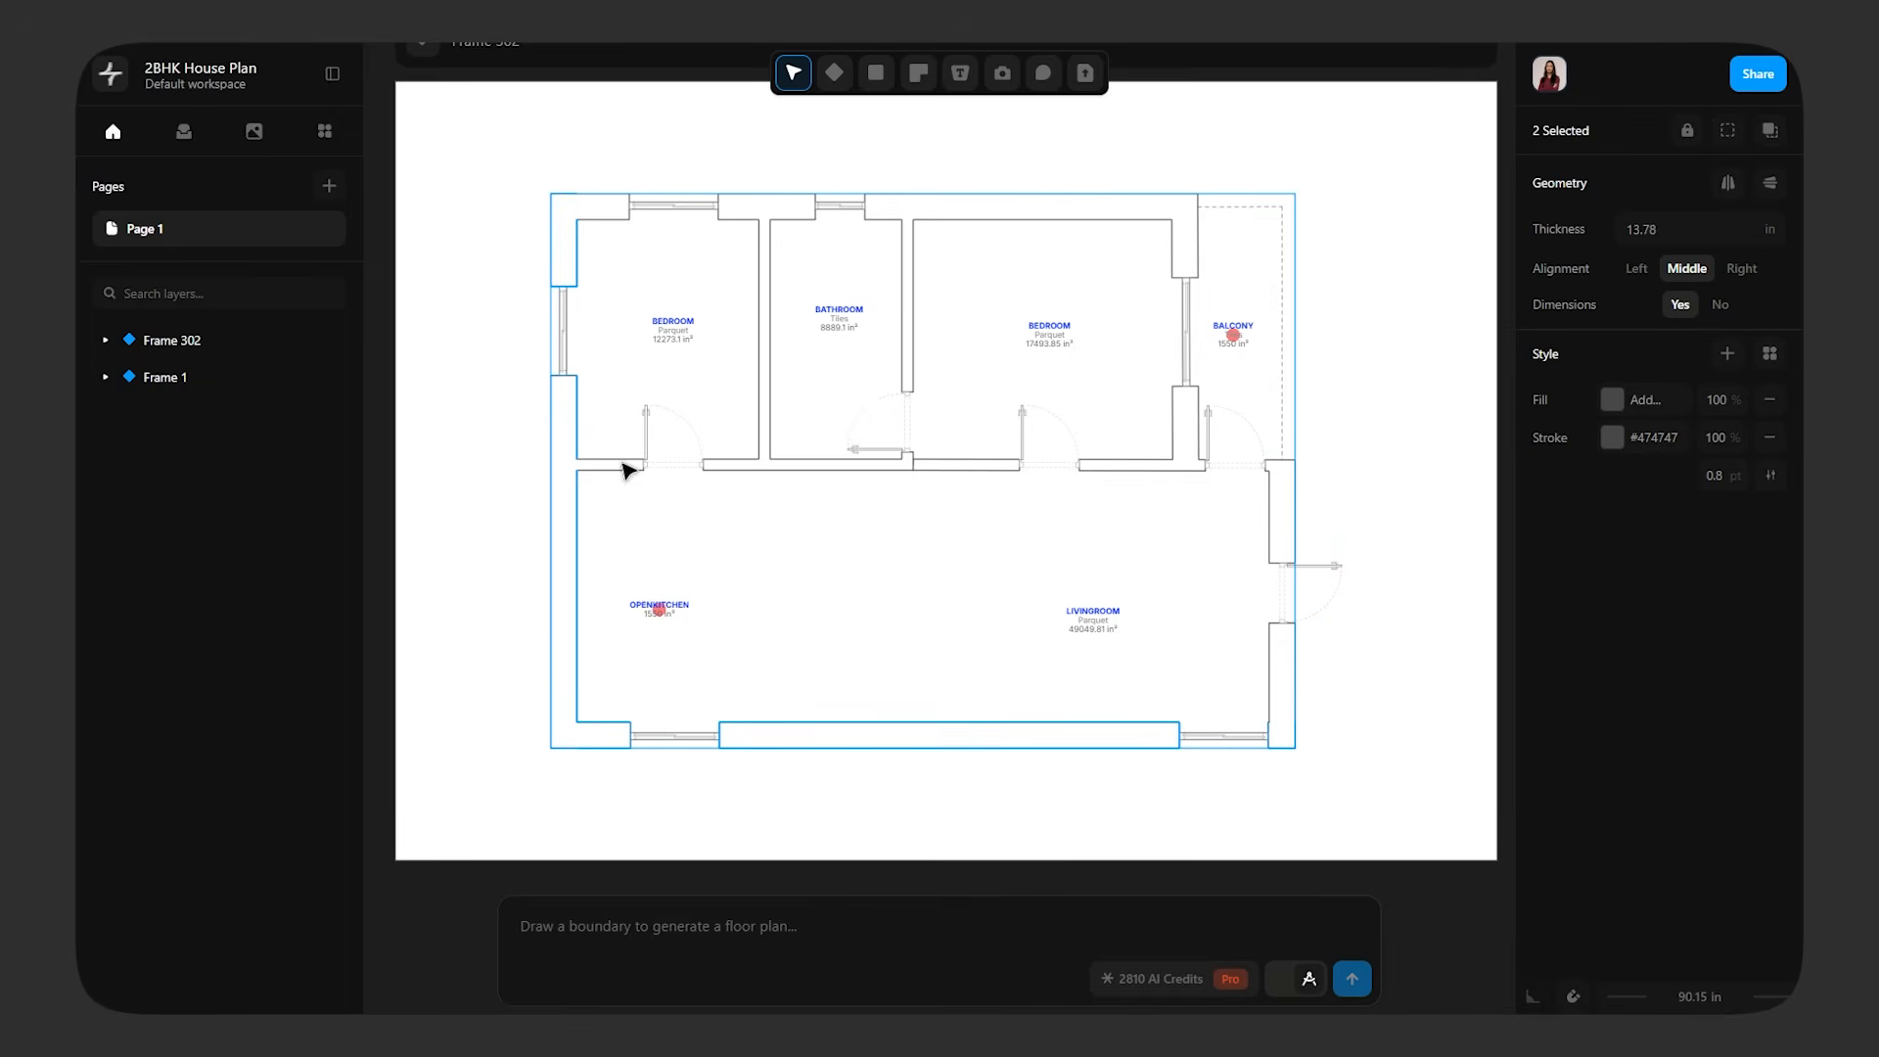
pyautogui.keyDown('shift'); pyautogui.click(1199, 259); pyautogui.keyUp('shift')
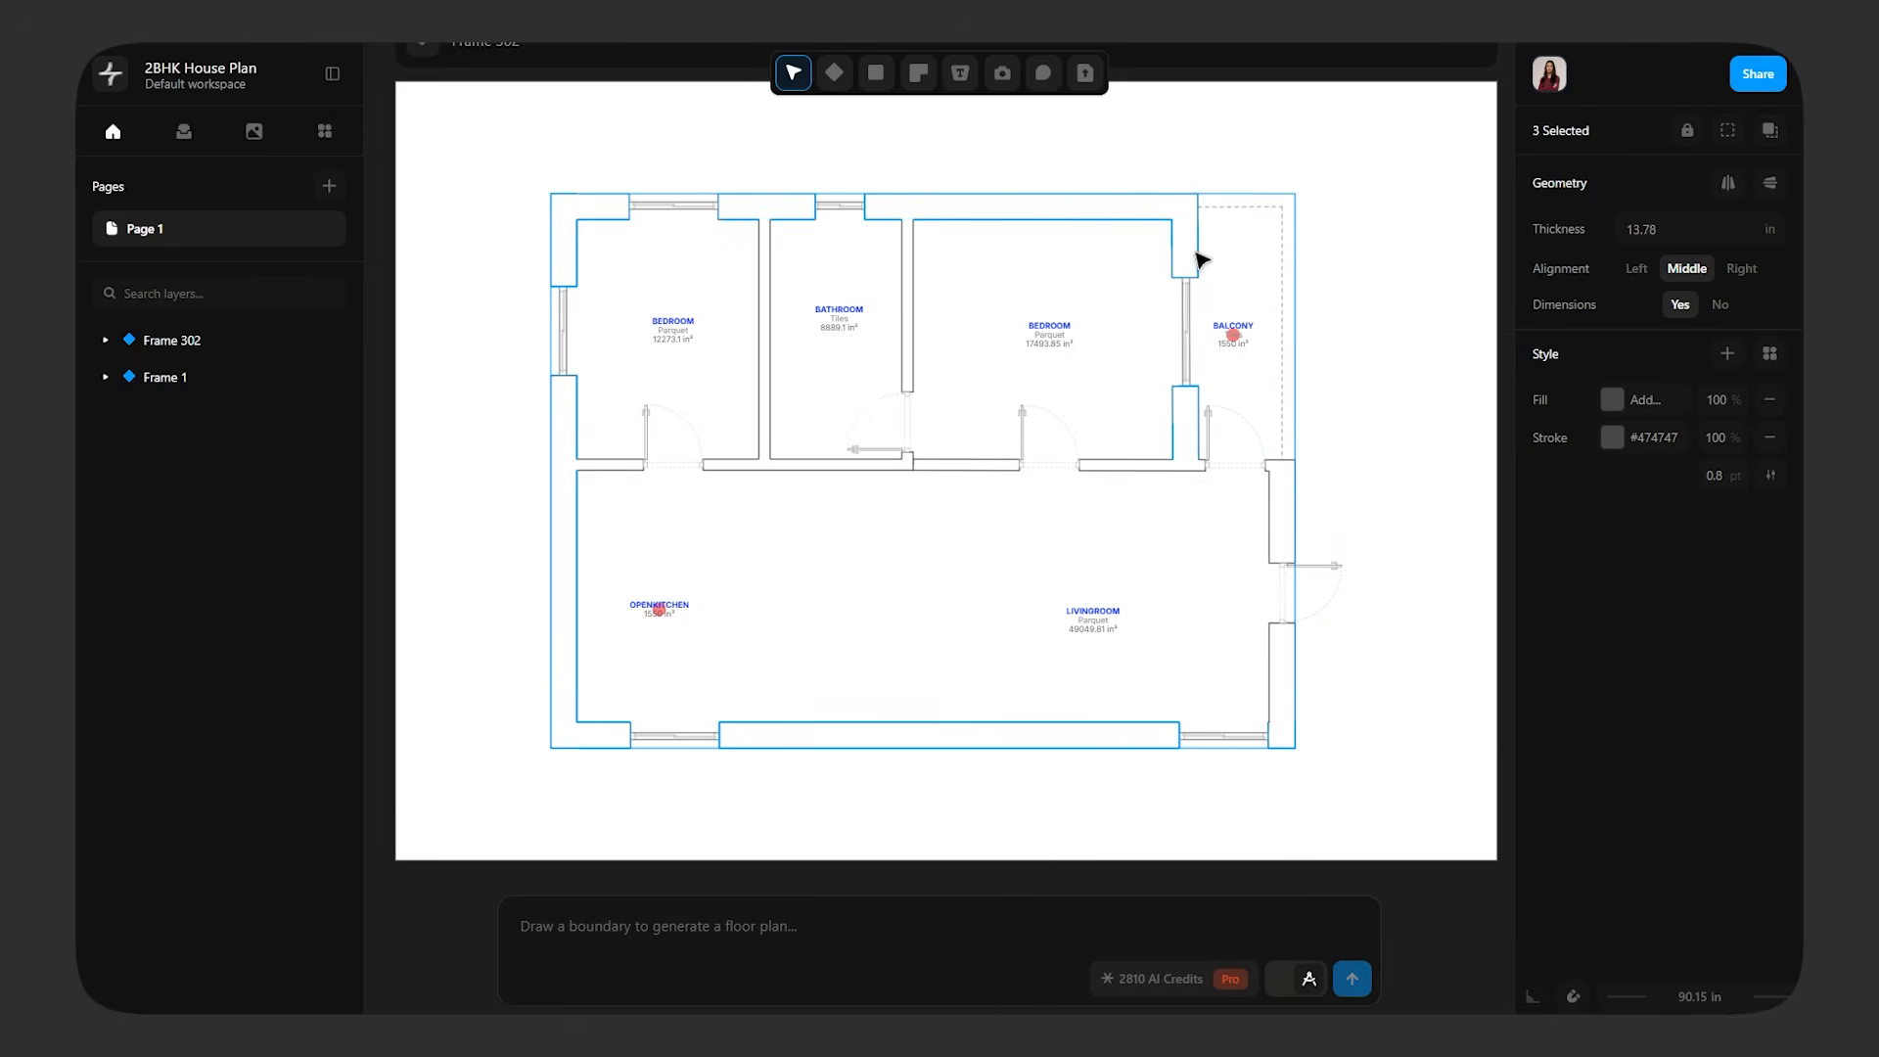
pyautogui.keyDown('shift'); pyautogui.click(1175, 476); pyautogui.keyUp('shift')
pyautogui.keyDown('shift'); pyautogui.click(743, 472); pyautogui.keyUp('shift')
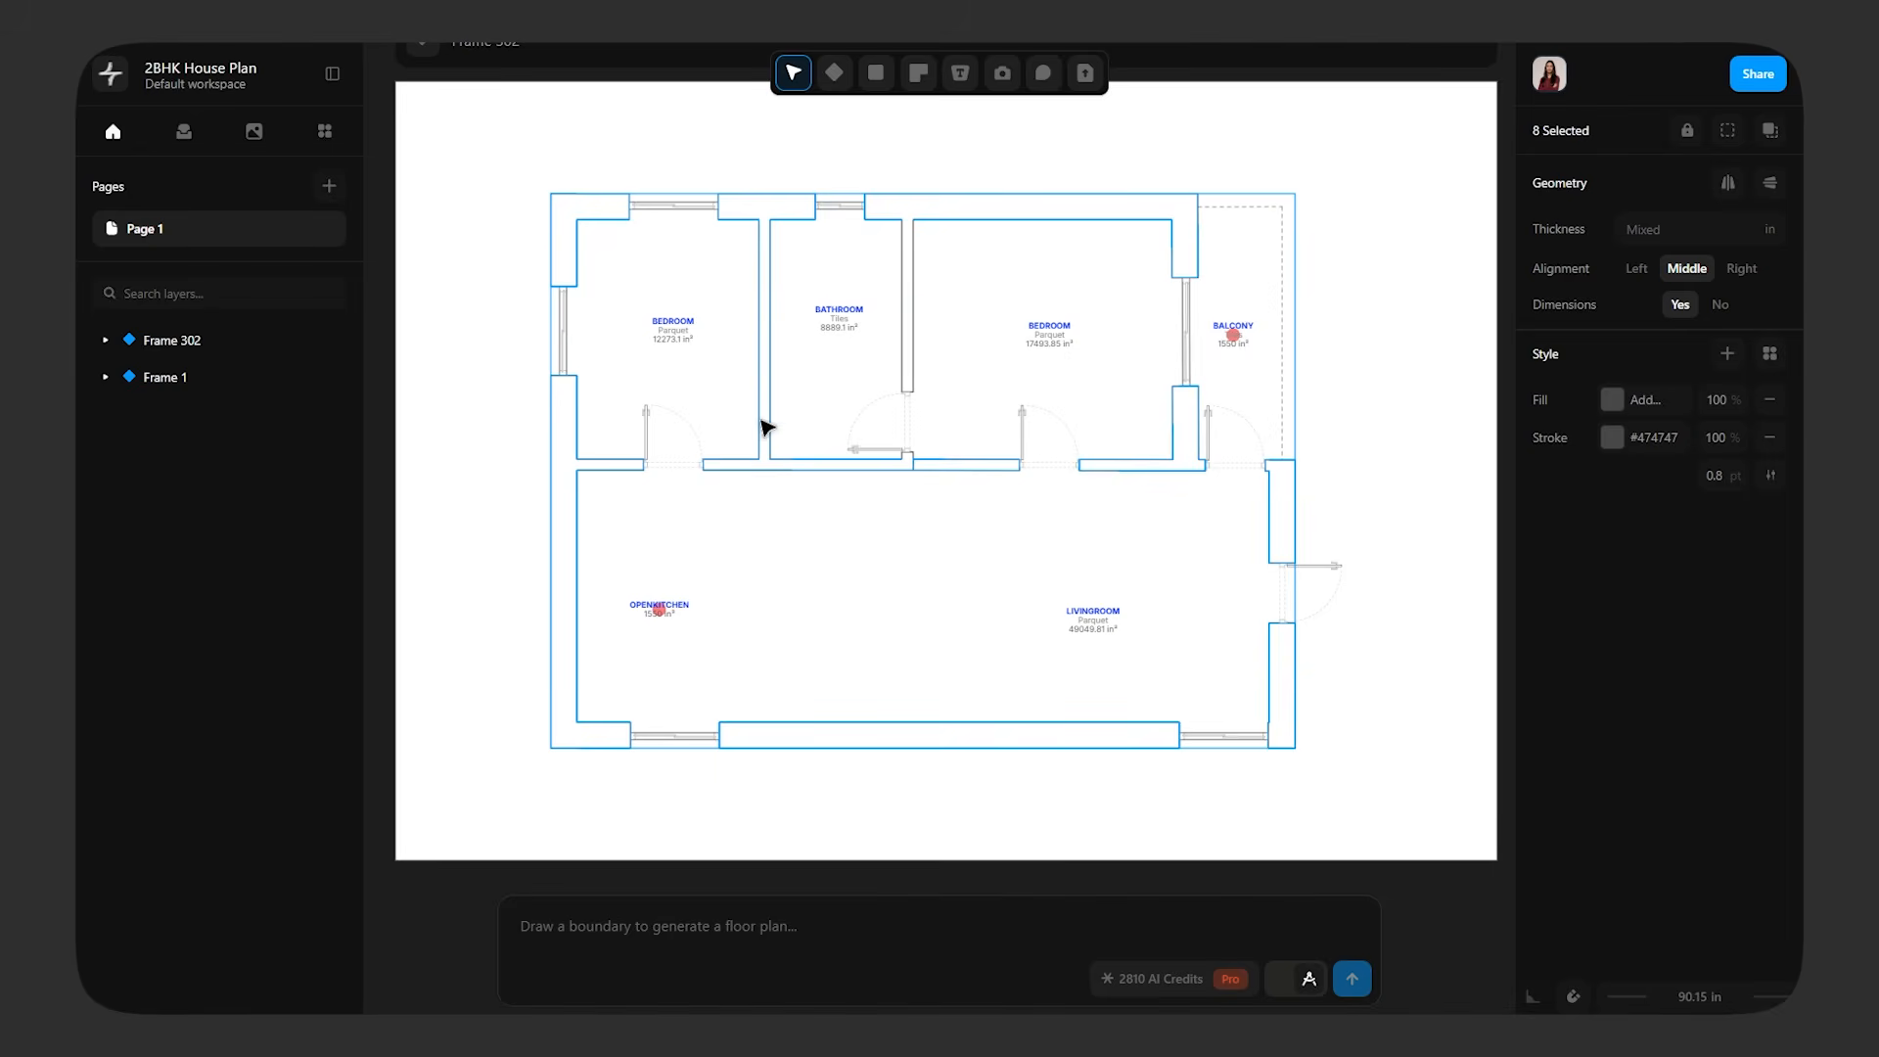
pyautogui.keyDown('shift'); pyautogui.click(902, 322); pyautogui.keyUp('shift')
pyautogui.click(1612, 400)
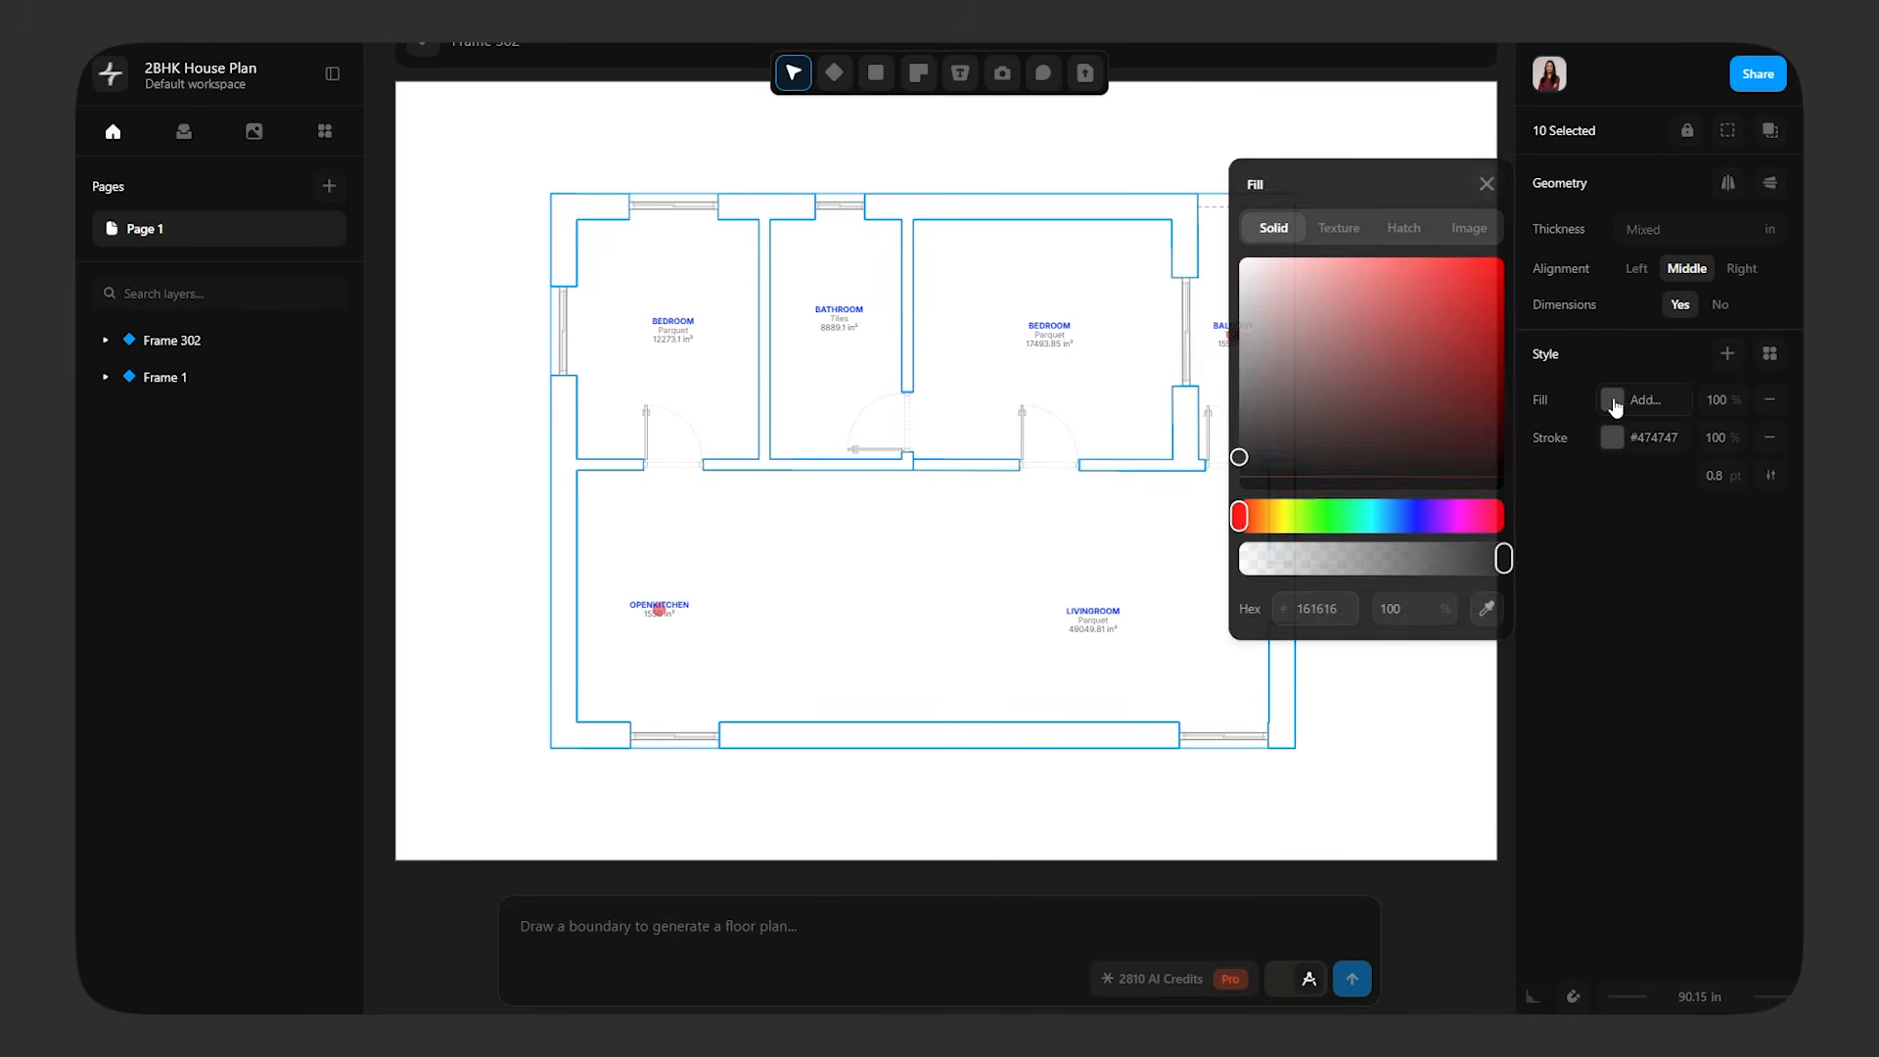
pyautogui.moveTo(1183, 489); pyautogui.dragTo(1221, 427)
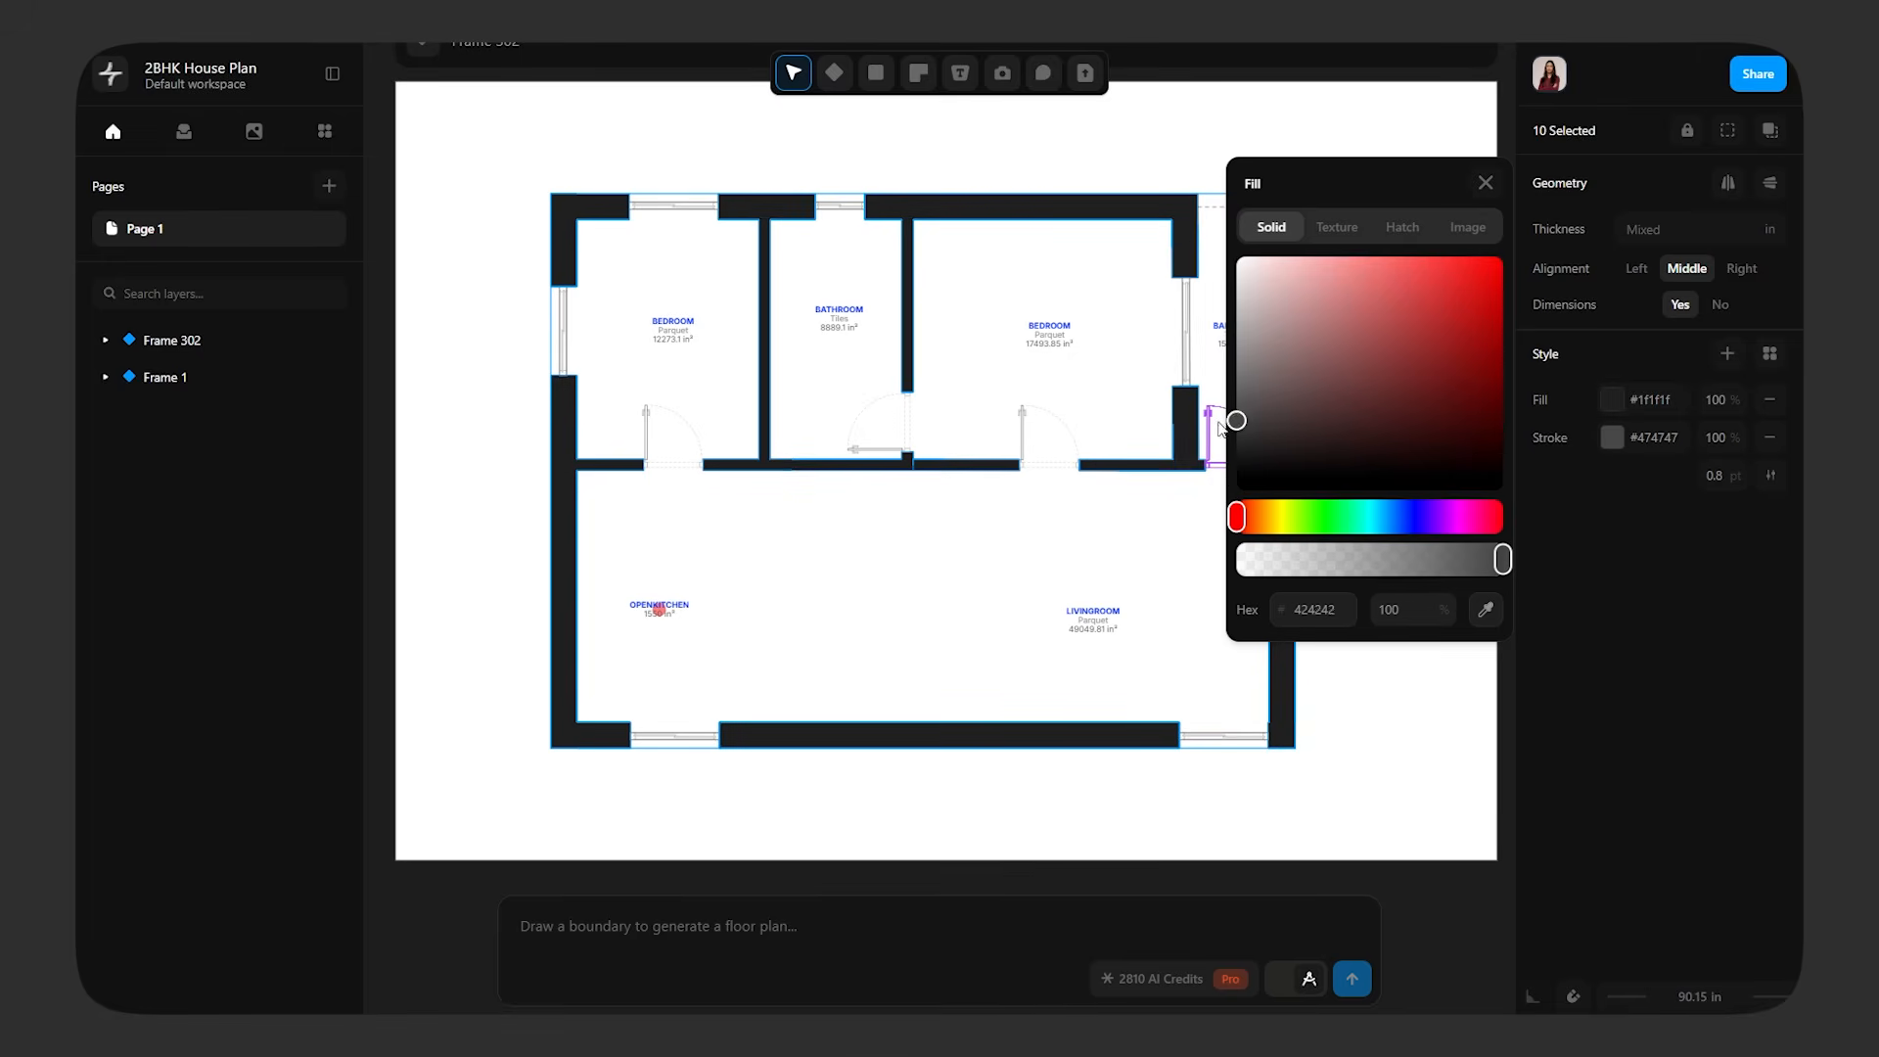
pyautogui.click(1495, 194)
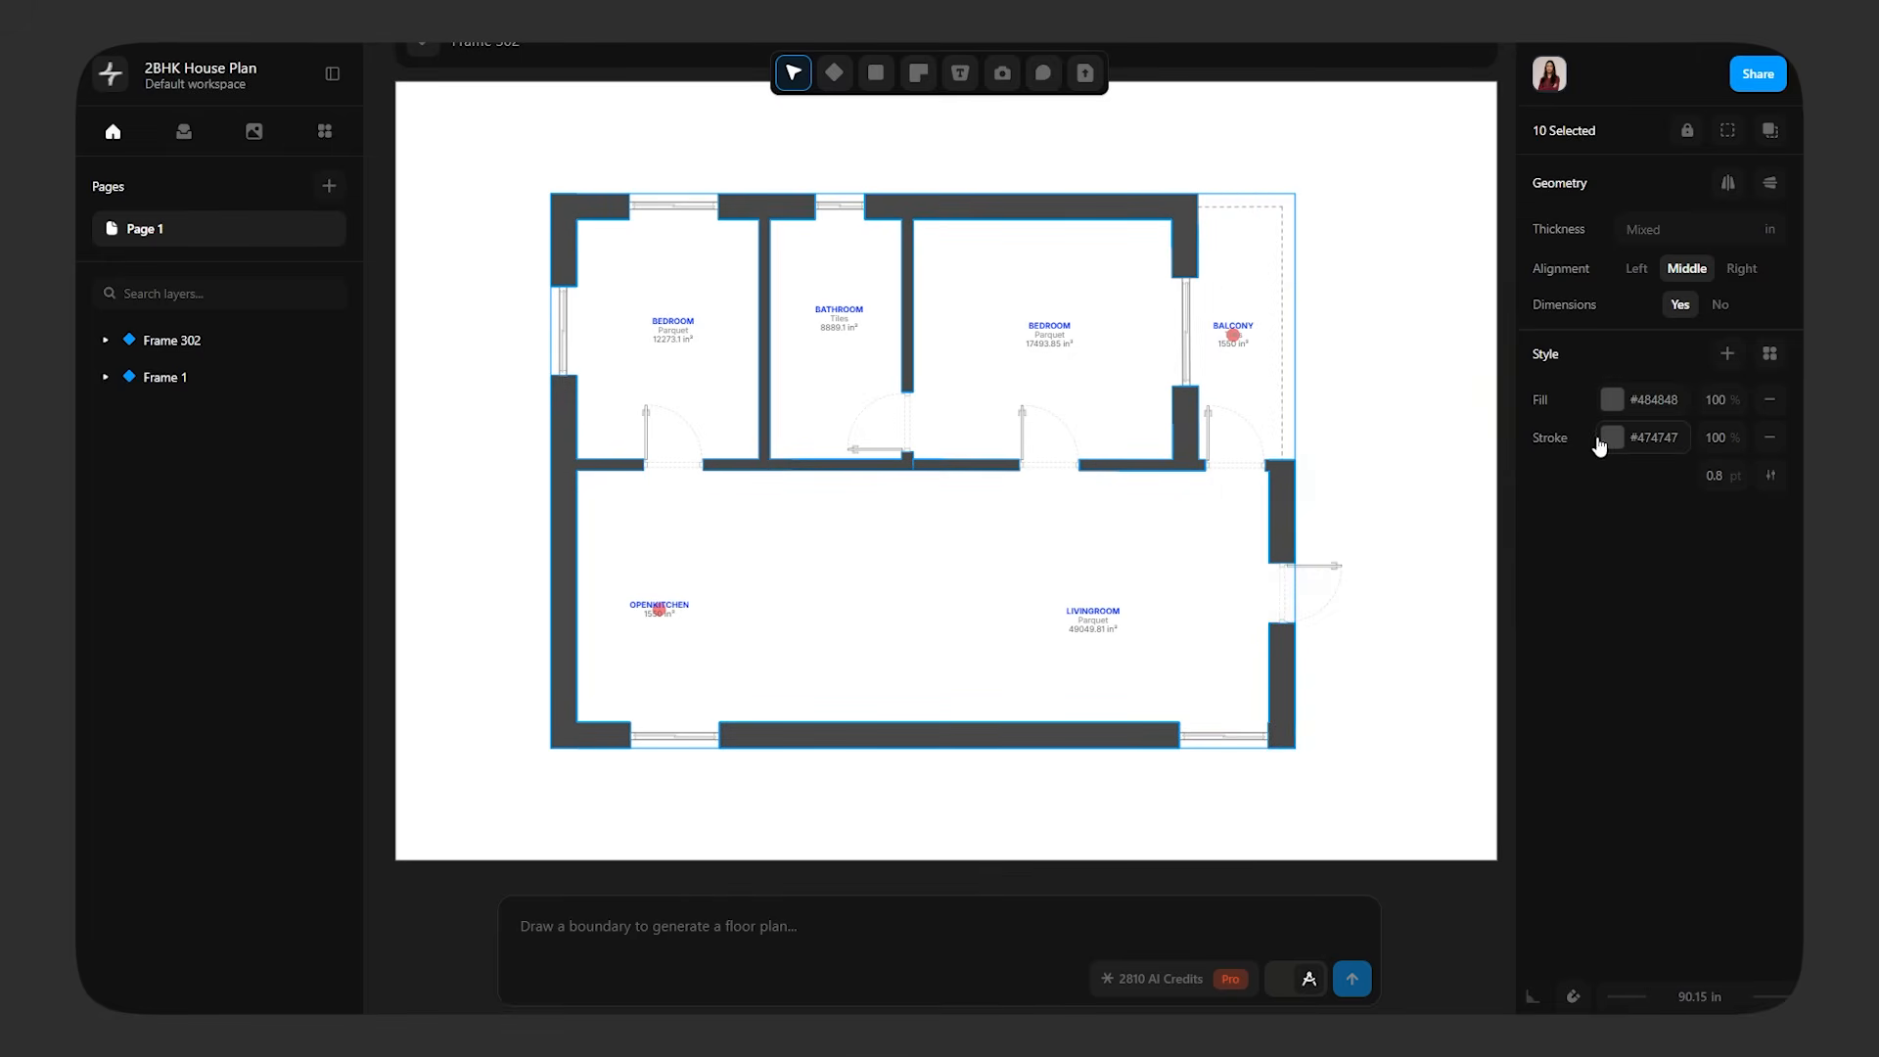
# Set the selected walls' stroke colour to #000000 and the stroke weight to 1 pt
pyautogui.click(1611, 437)
pyautogui.moveTo(1308, 445); pyautogui.dragTo(1110, 722)
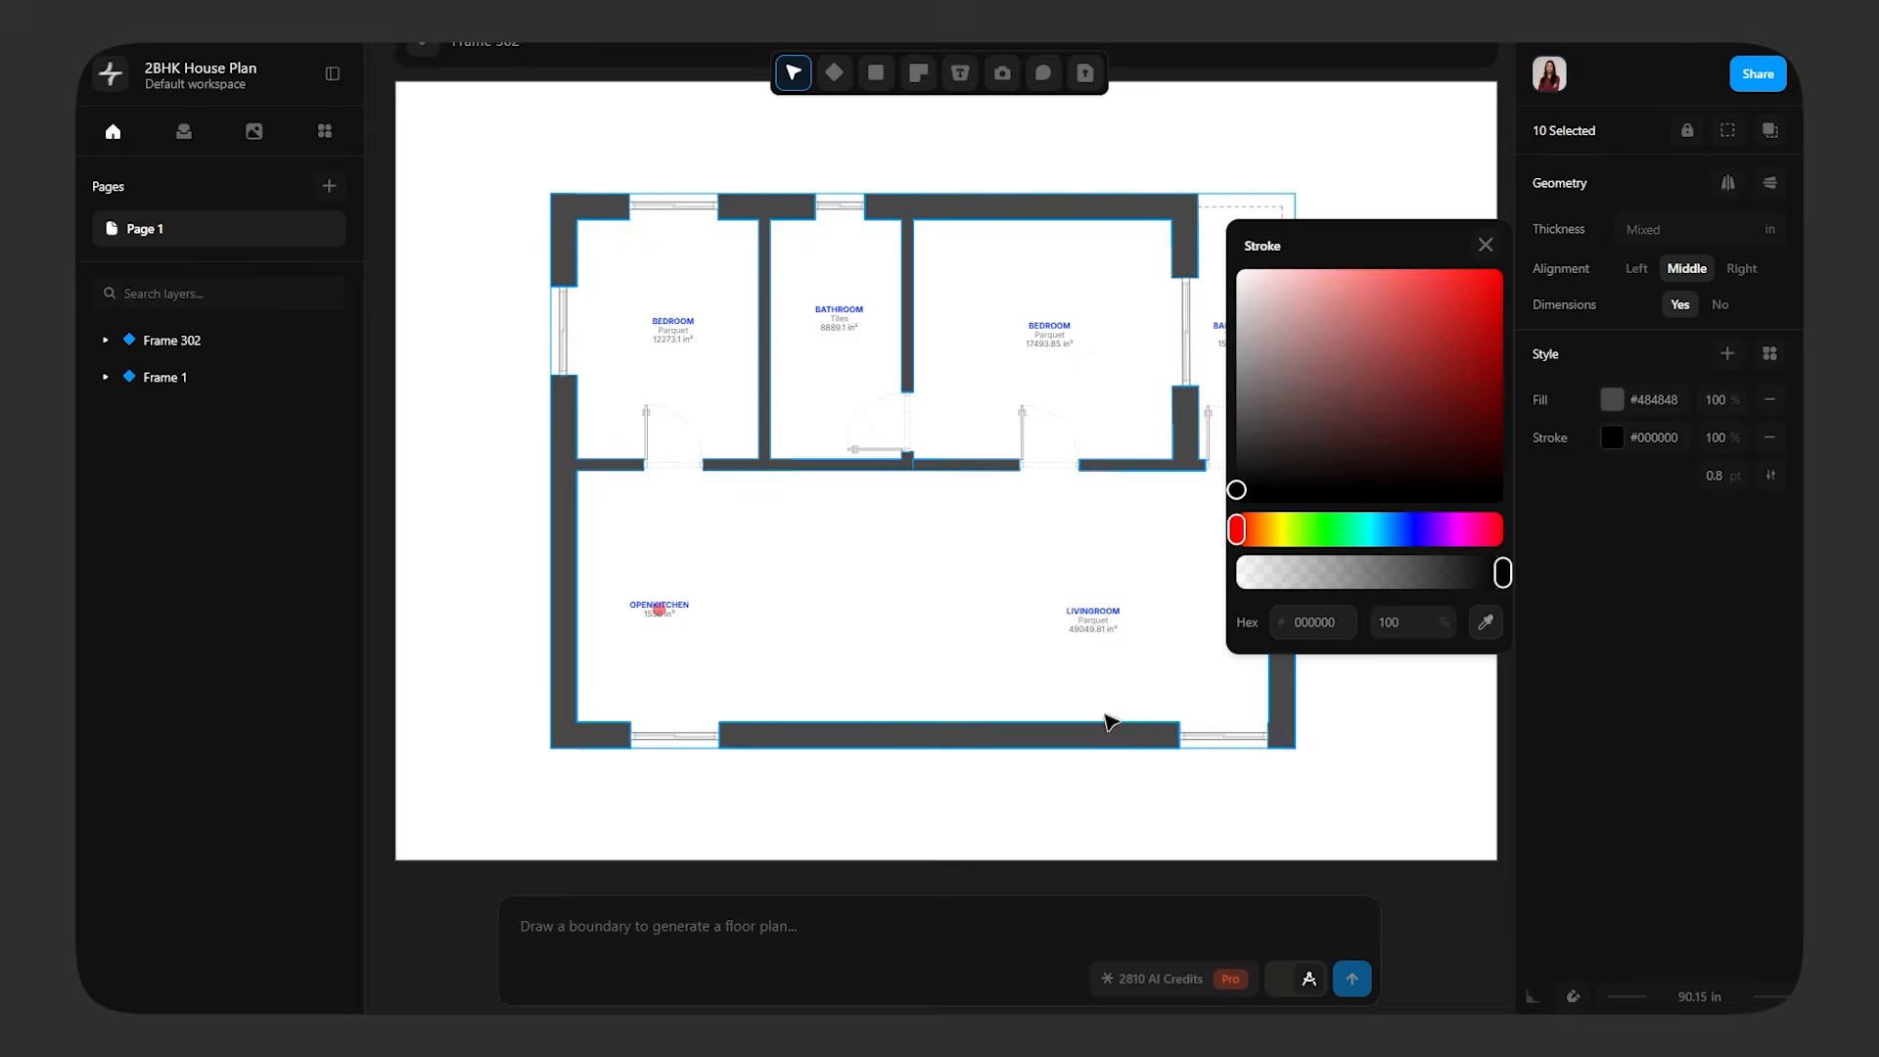
pyautogui.click(1486, 245)
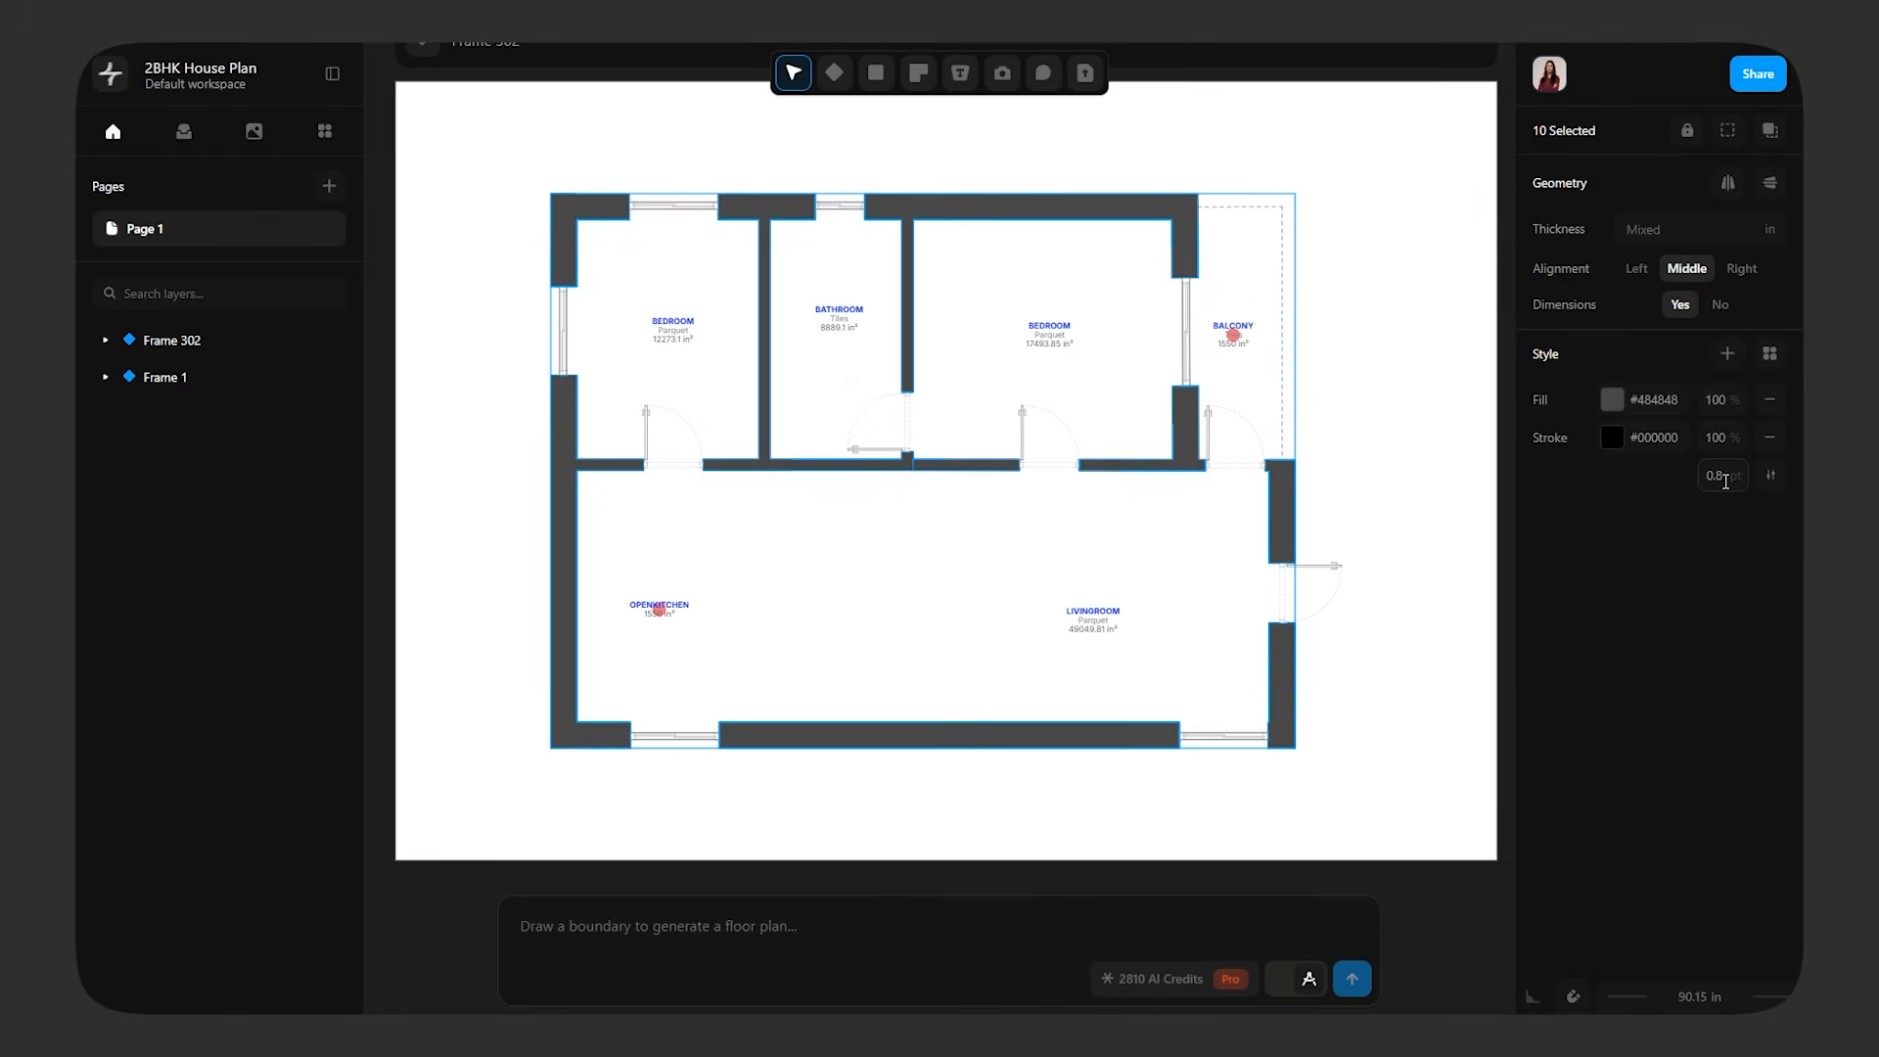
pyautogui.click(1724, 478)
pyautogui.write('1')
pyautogui.press('Return')
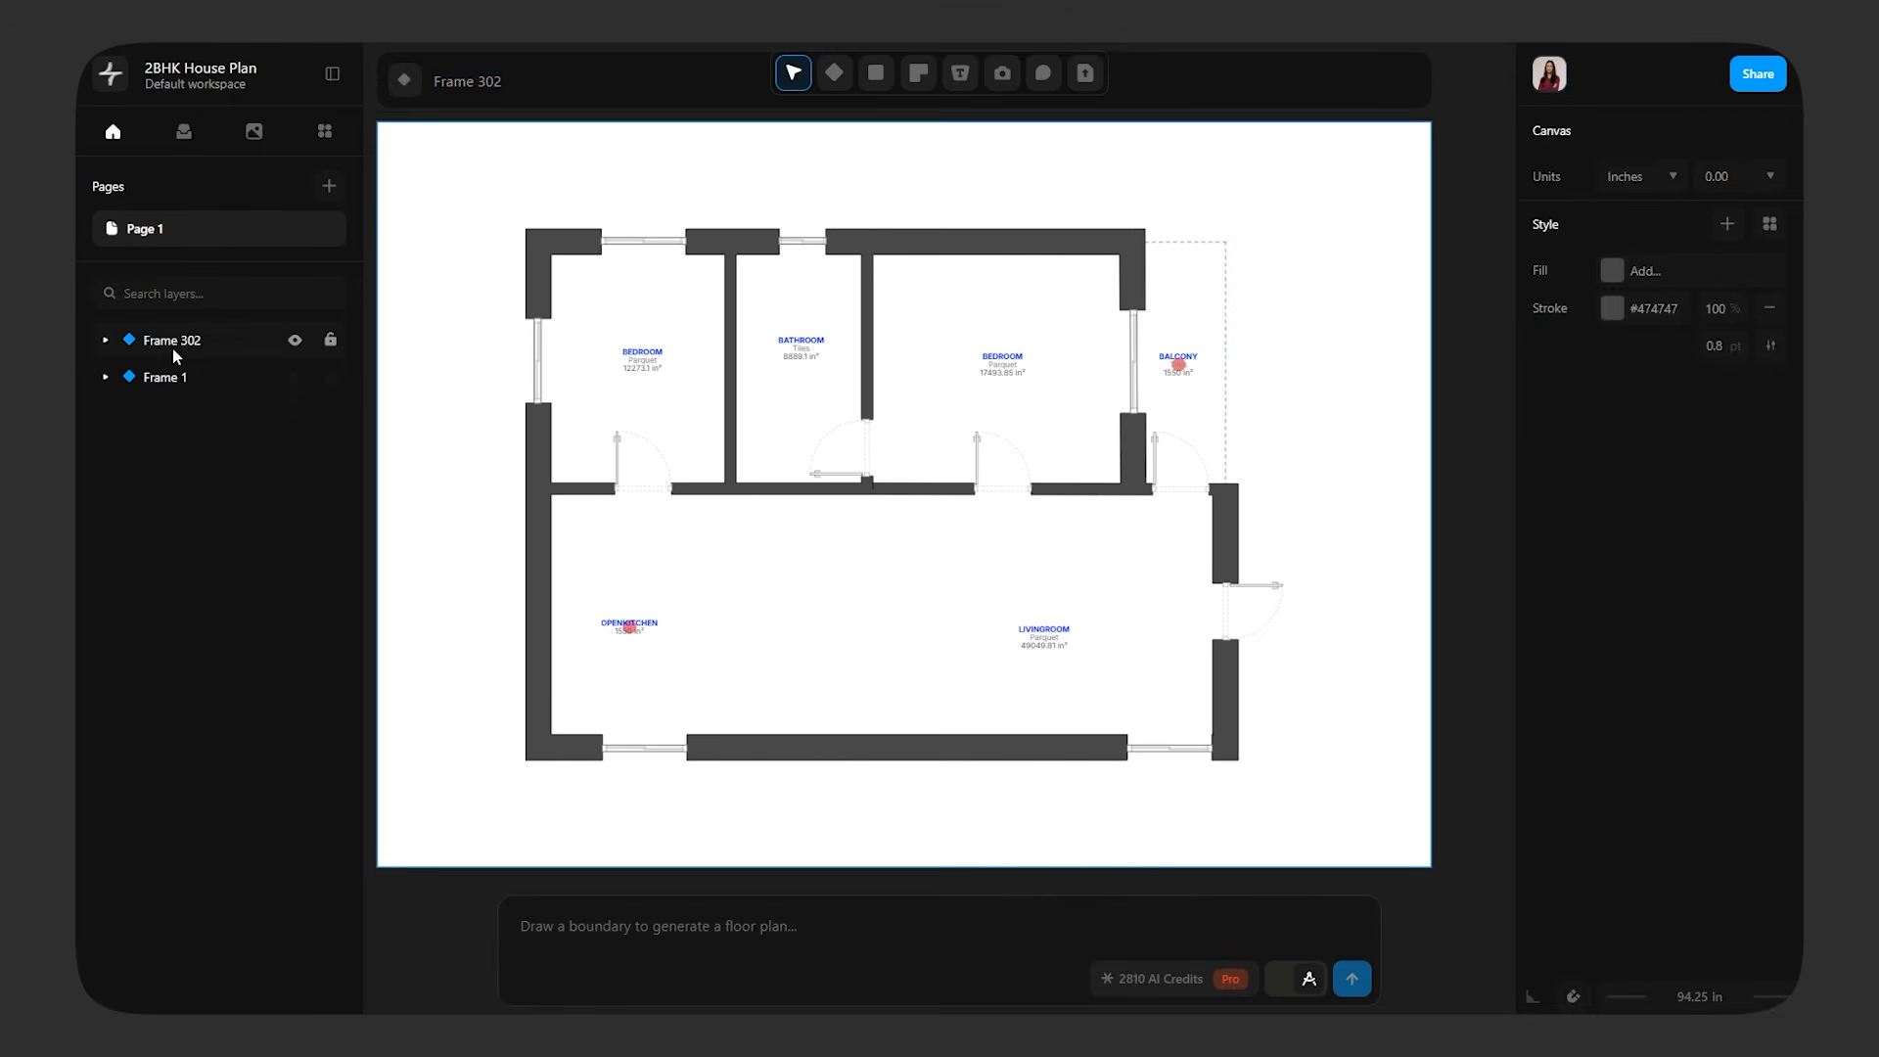
# Expand Frame 302's layers and draw a rectangle about 70 by 127 in covering the bathroom floor
pyautogui.click(173, 340)
pyautogui.click(108, 343)
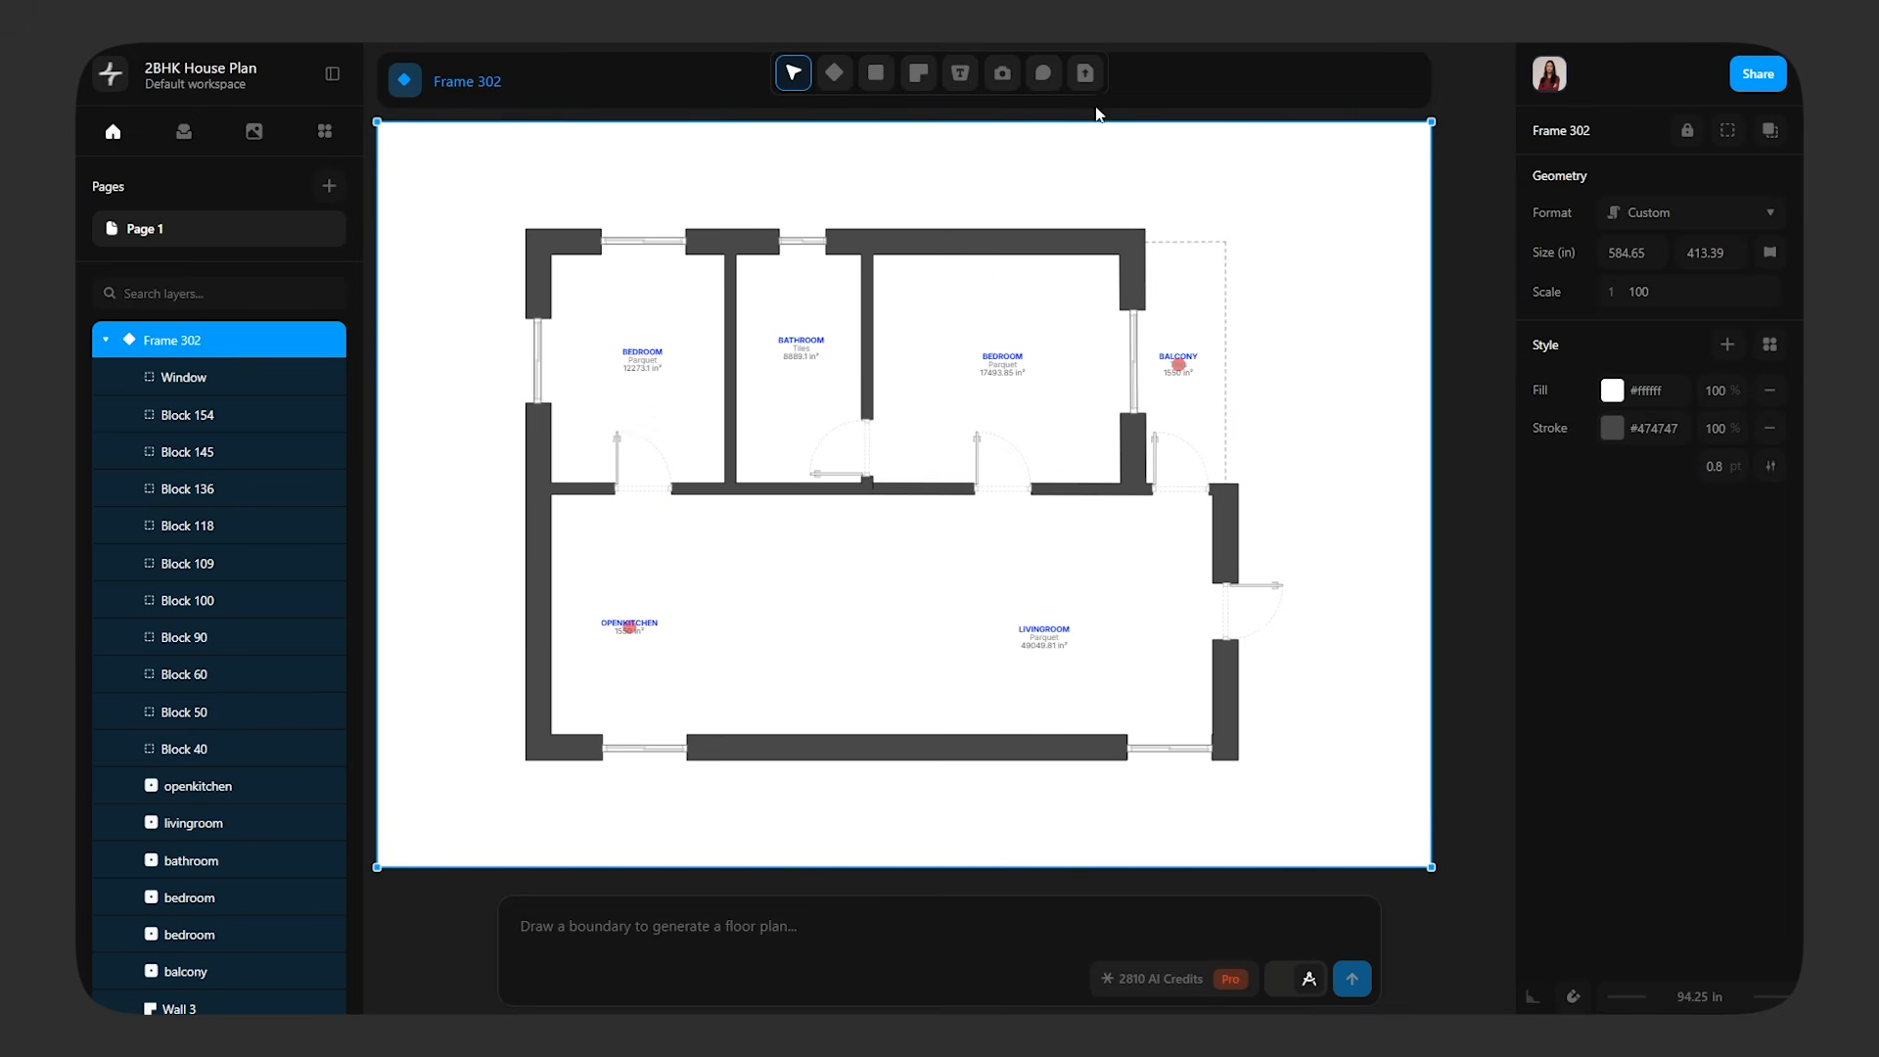
pyautogui.scroll(5, 861, 292)
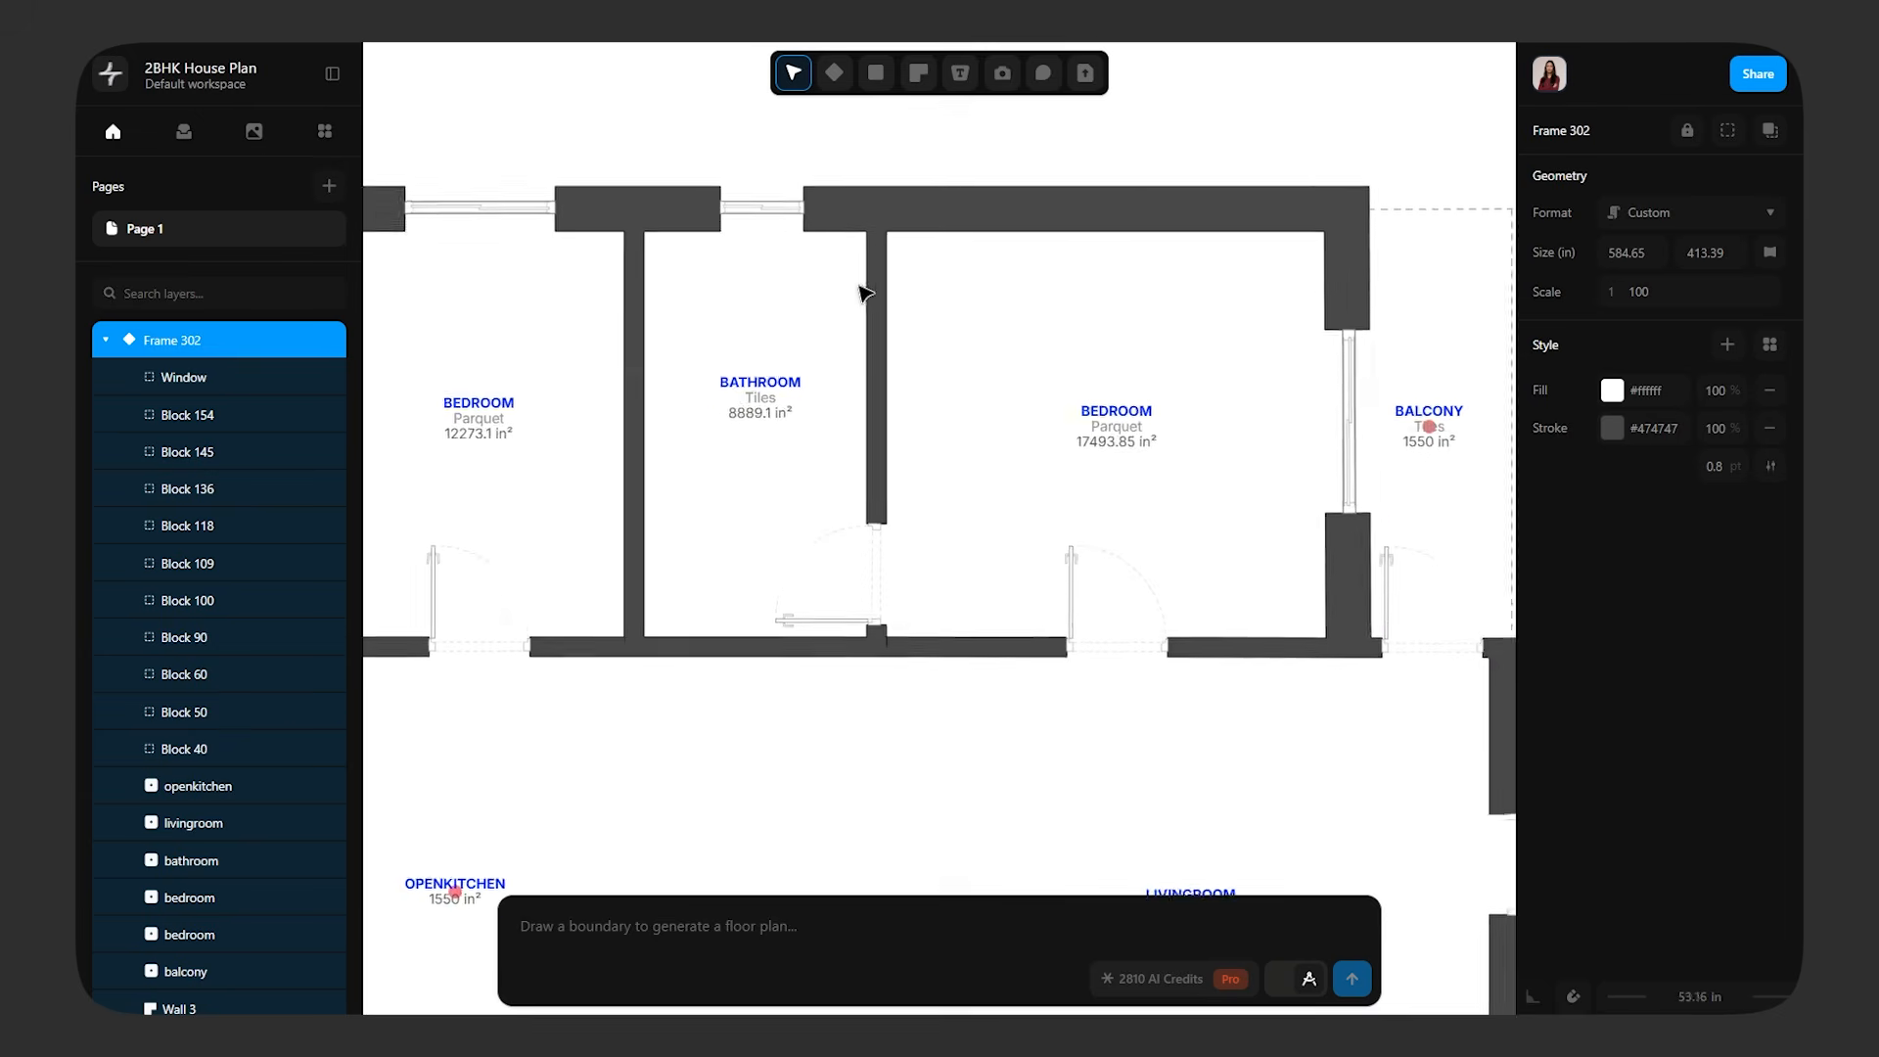
pyautogui.click(876, 73)
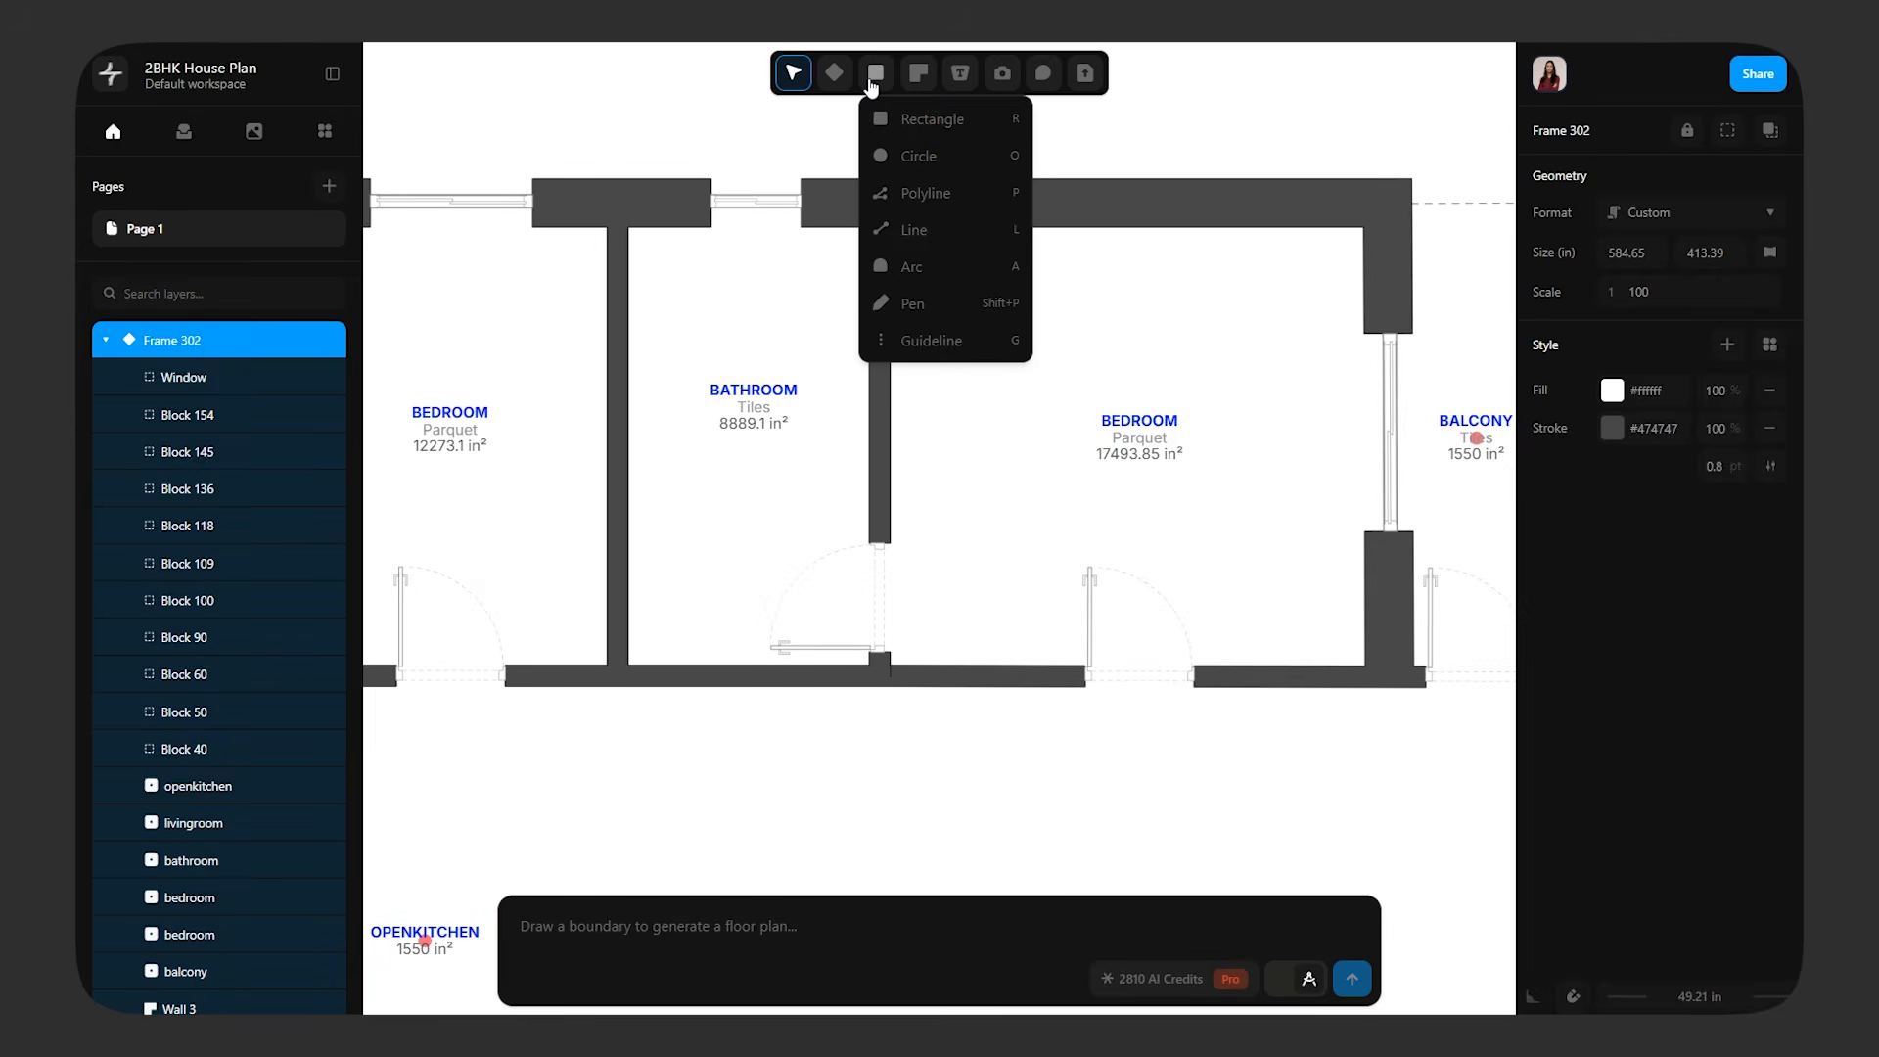
pyautogui.click(924, 115)
pyautogui.moveTo(627, 227); pyautogui.dragTo(870, 665)
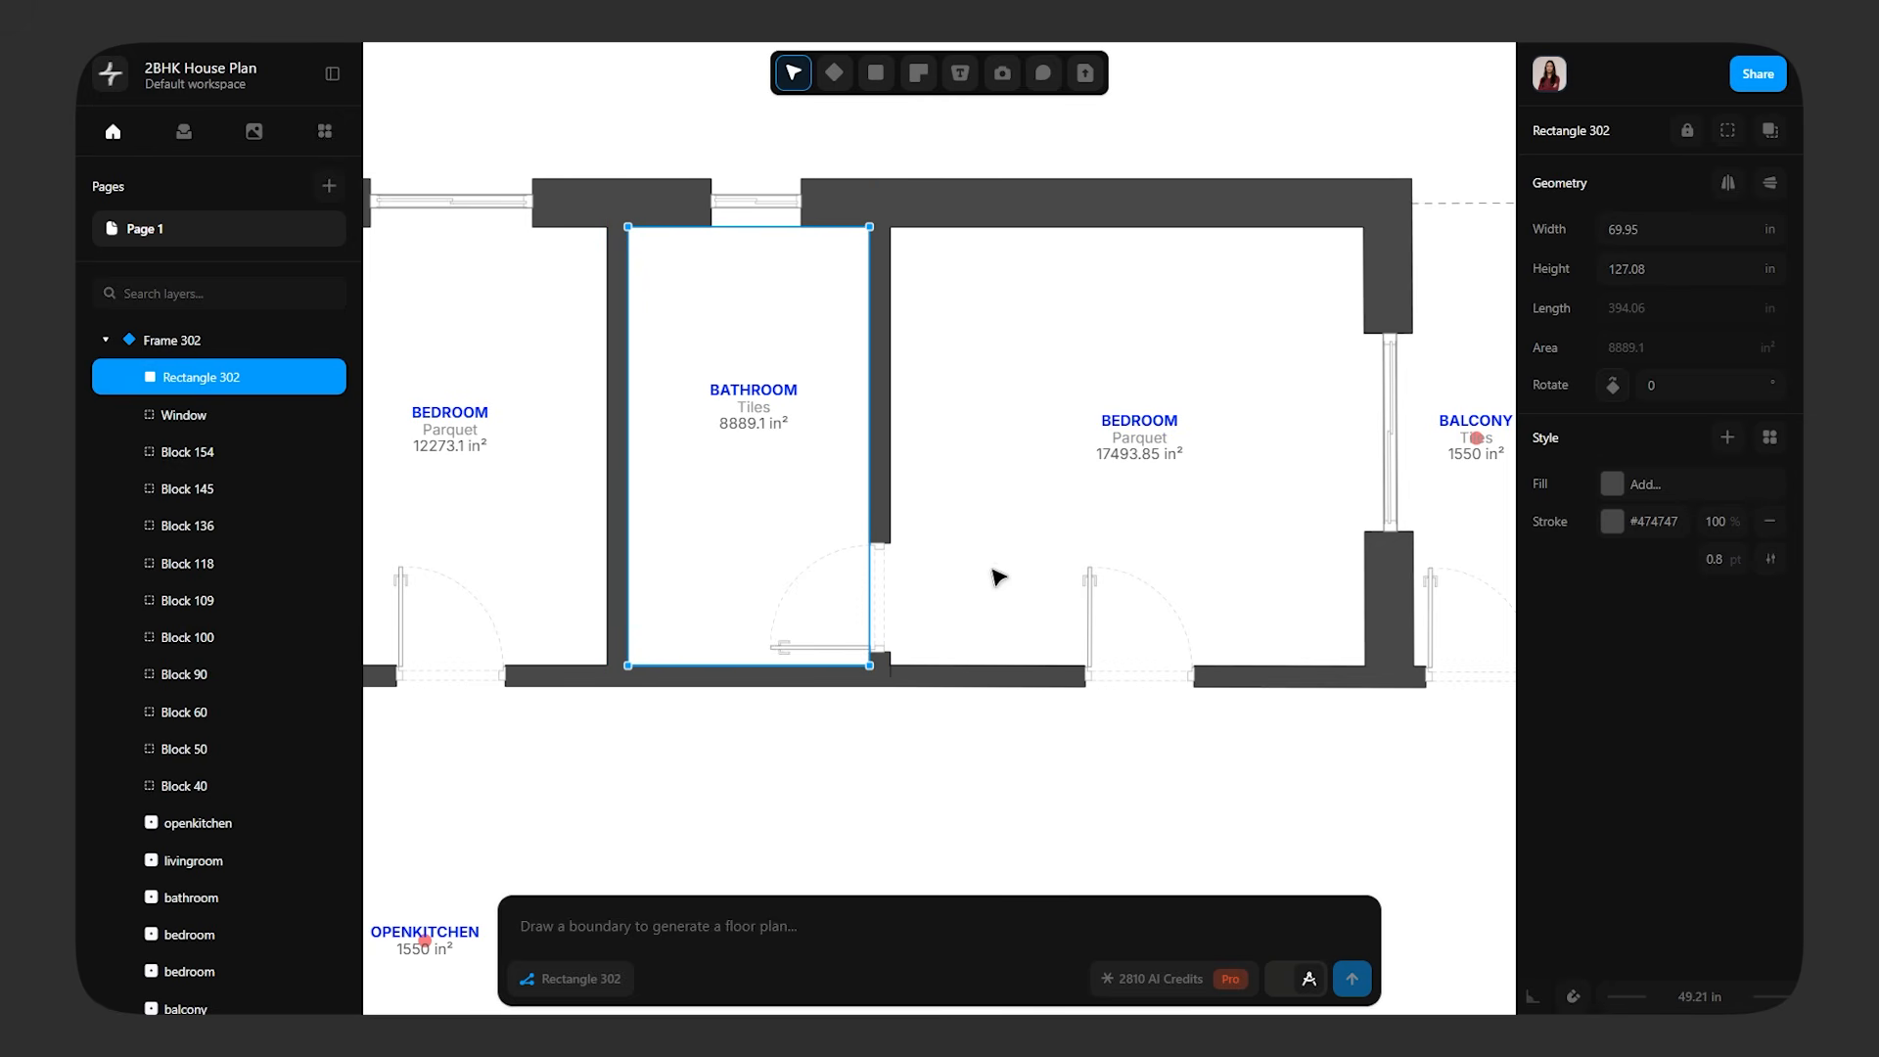
# Fill the bathroom rectangle with the Travertine Tiles Square texture, enlarging the tiles and rotating them diagonally
pyautogui.click(1626, 492)
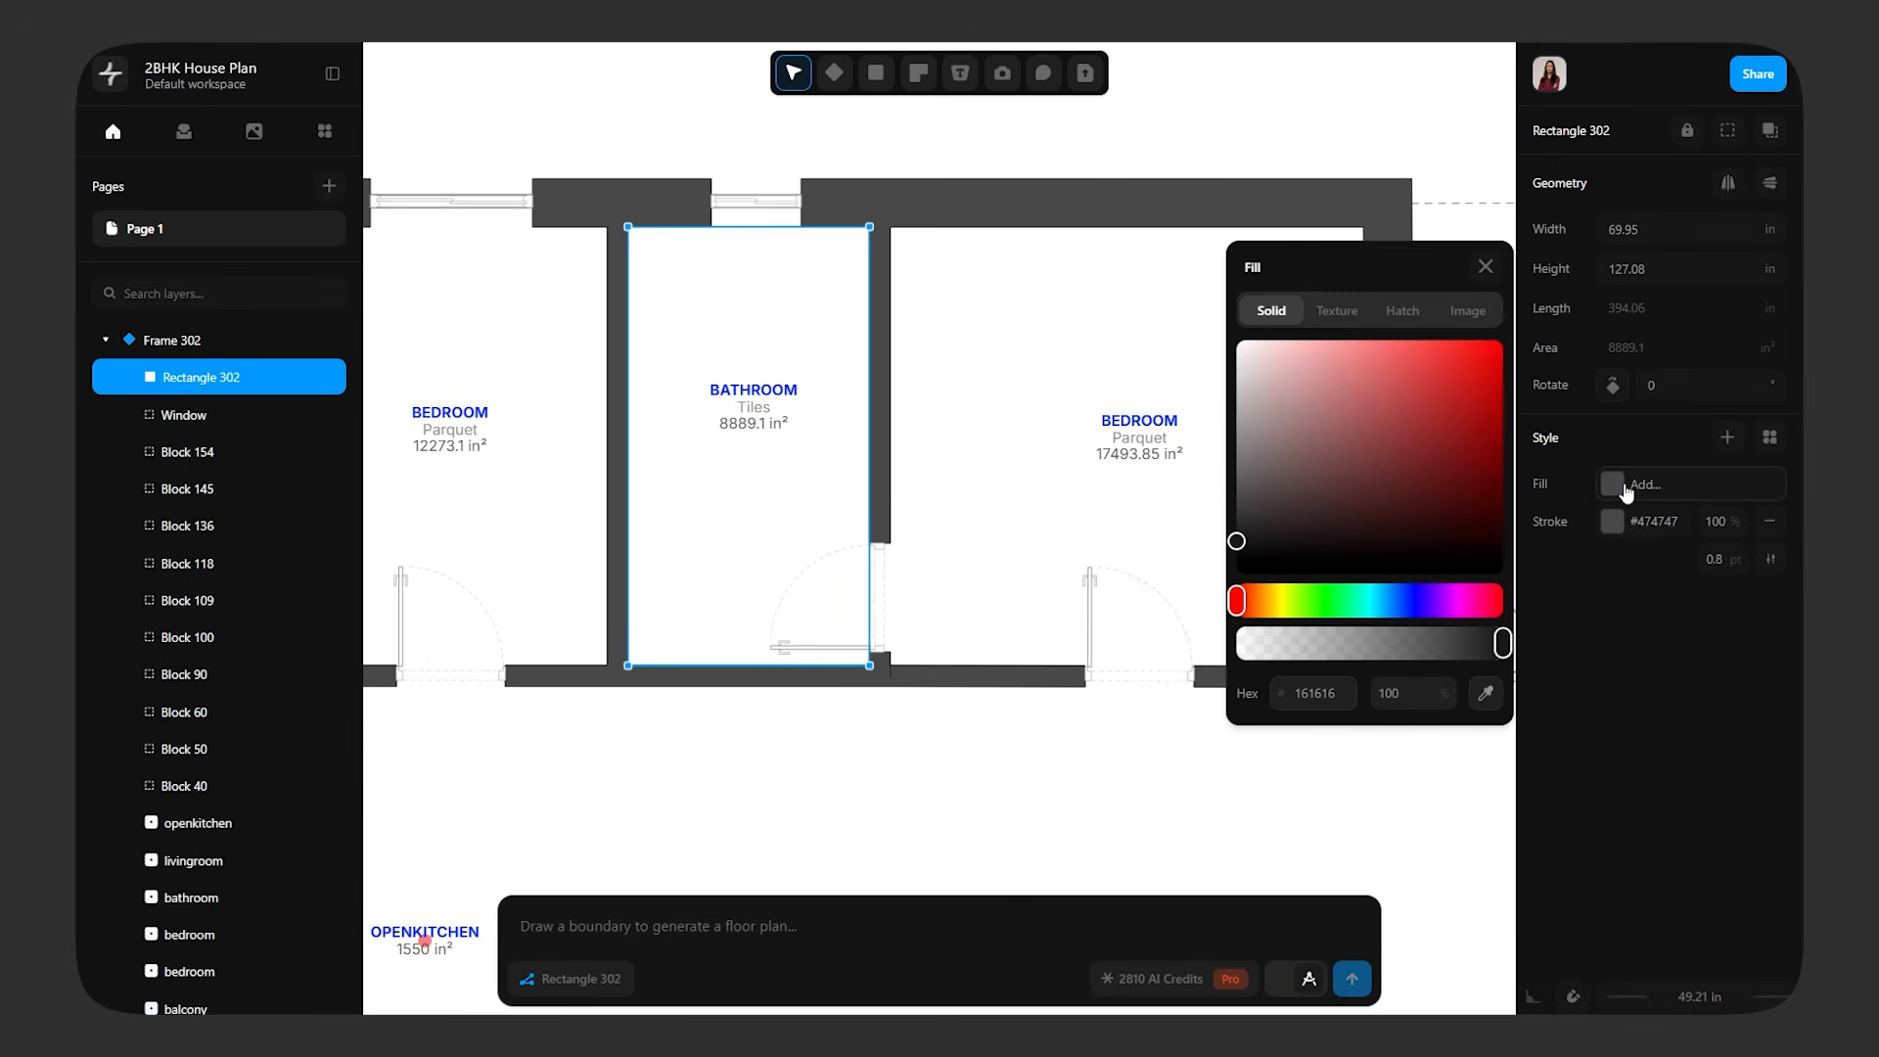
pyautogui.click(1337, 311)
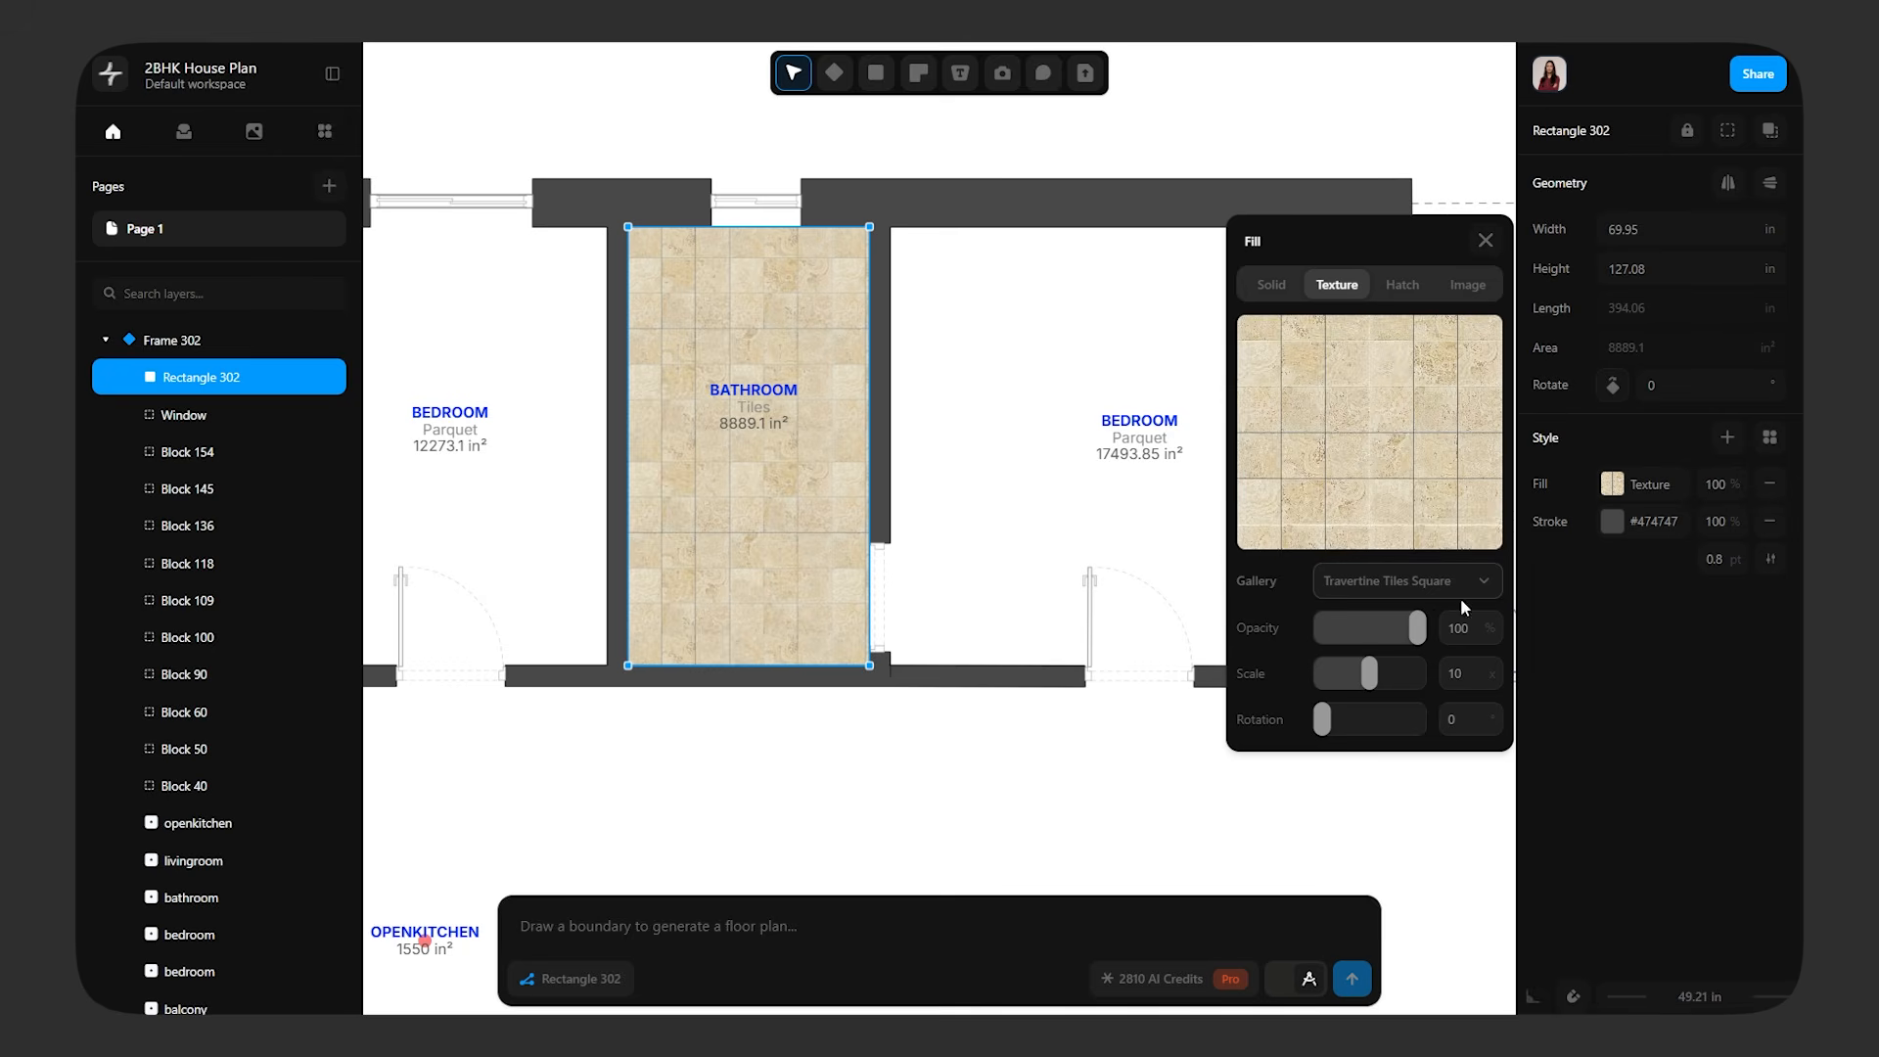
pyautogui.click(1418, 581)
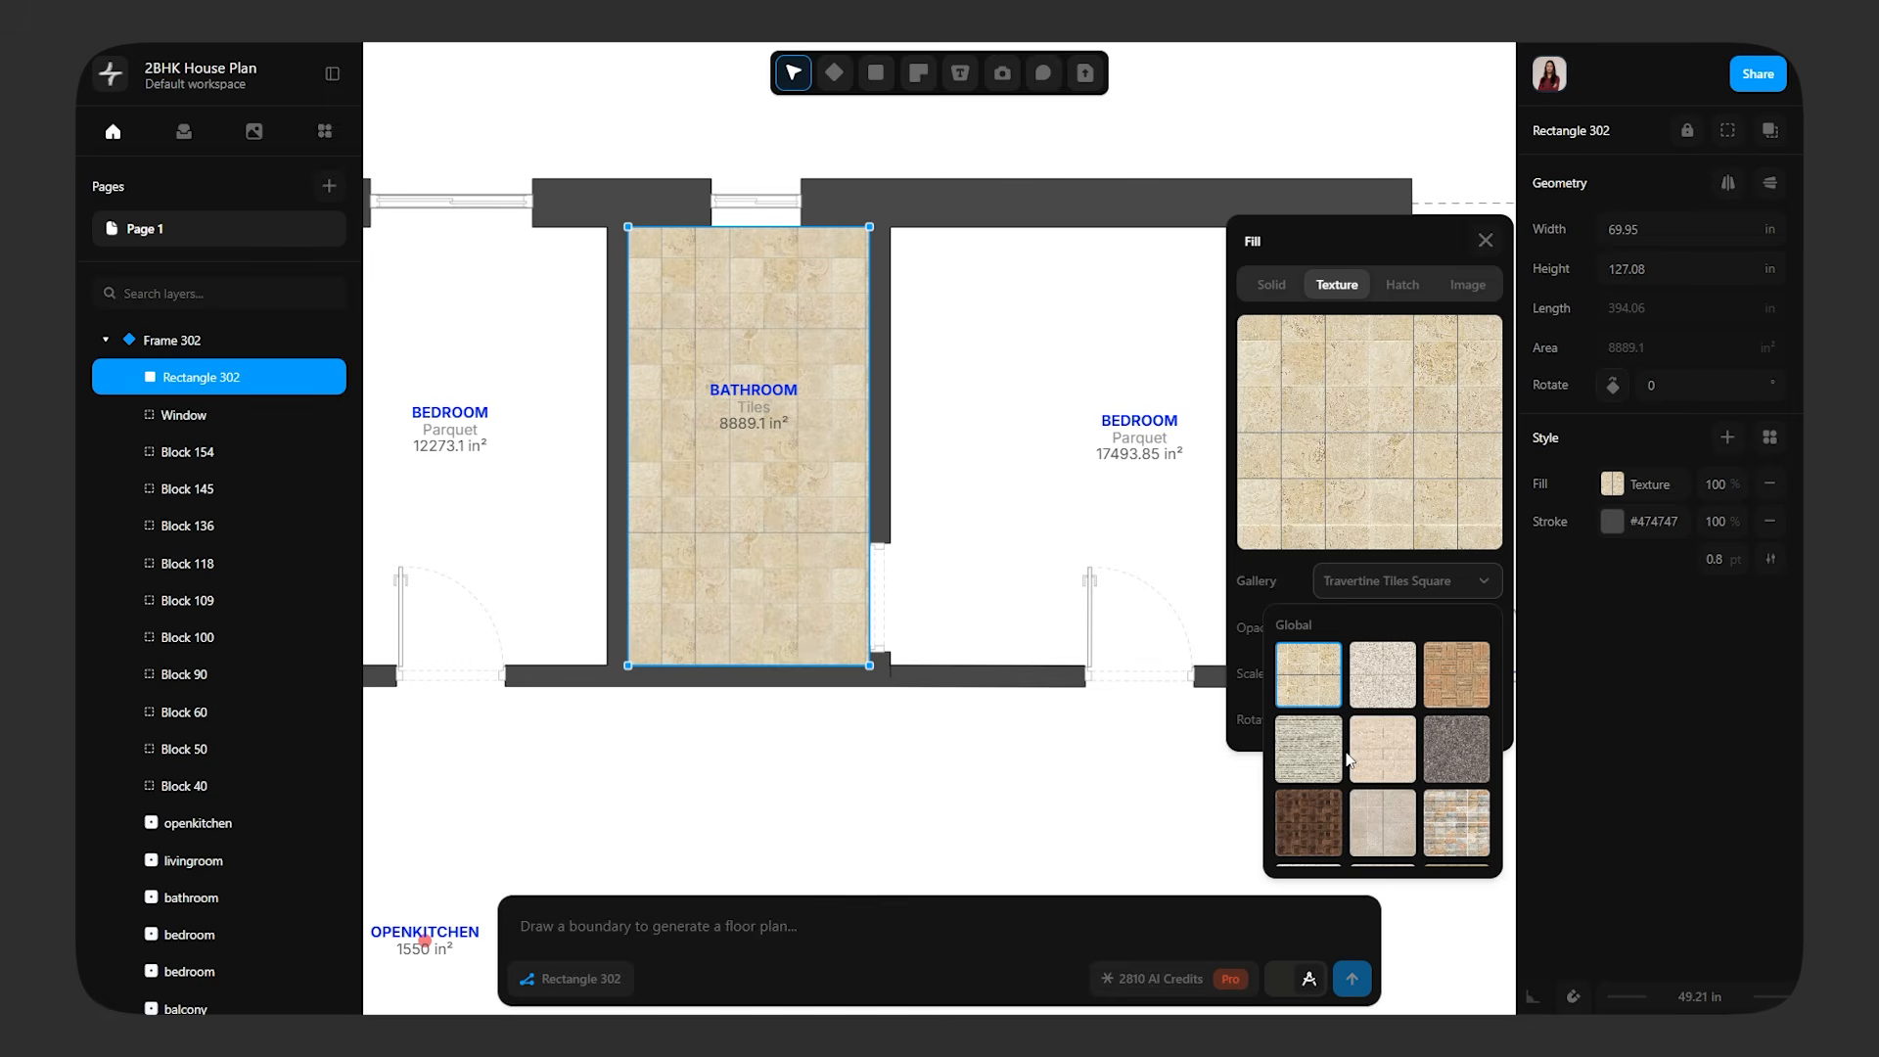
pyautogui.scroll(-2, 1347, 757)
pyautogui.click(1323, 716)
pyautogui.click(1316, 697)
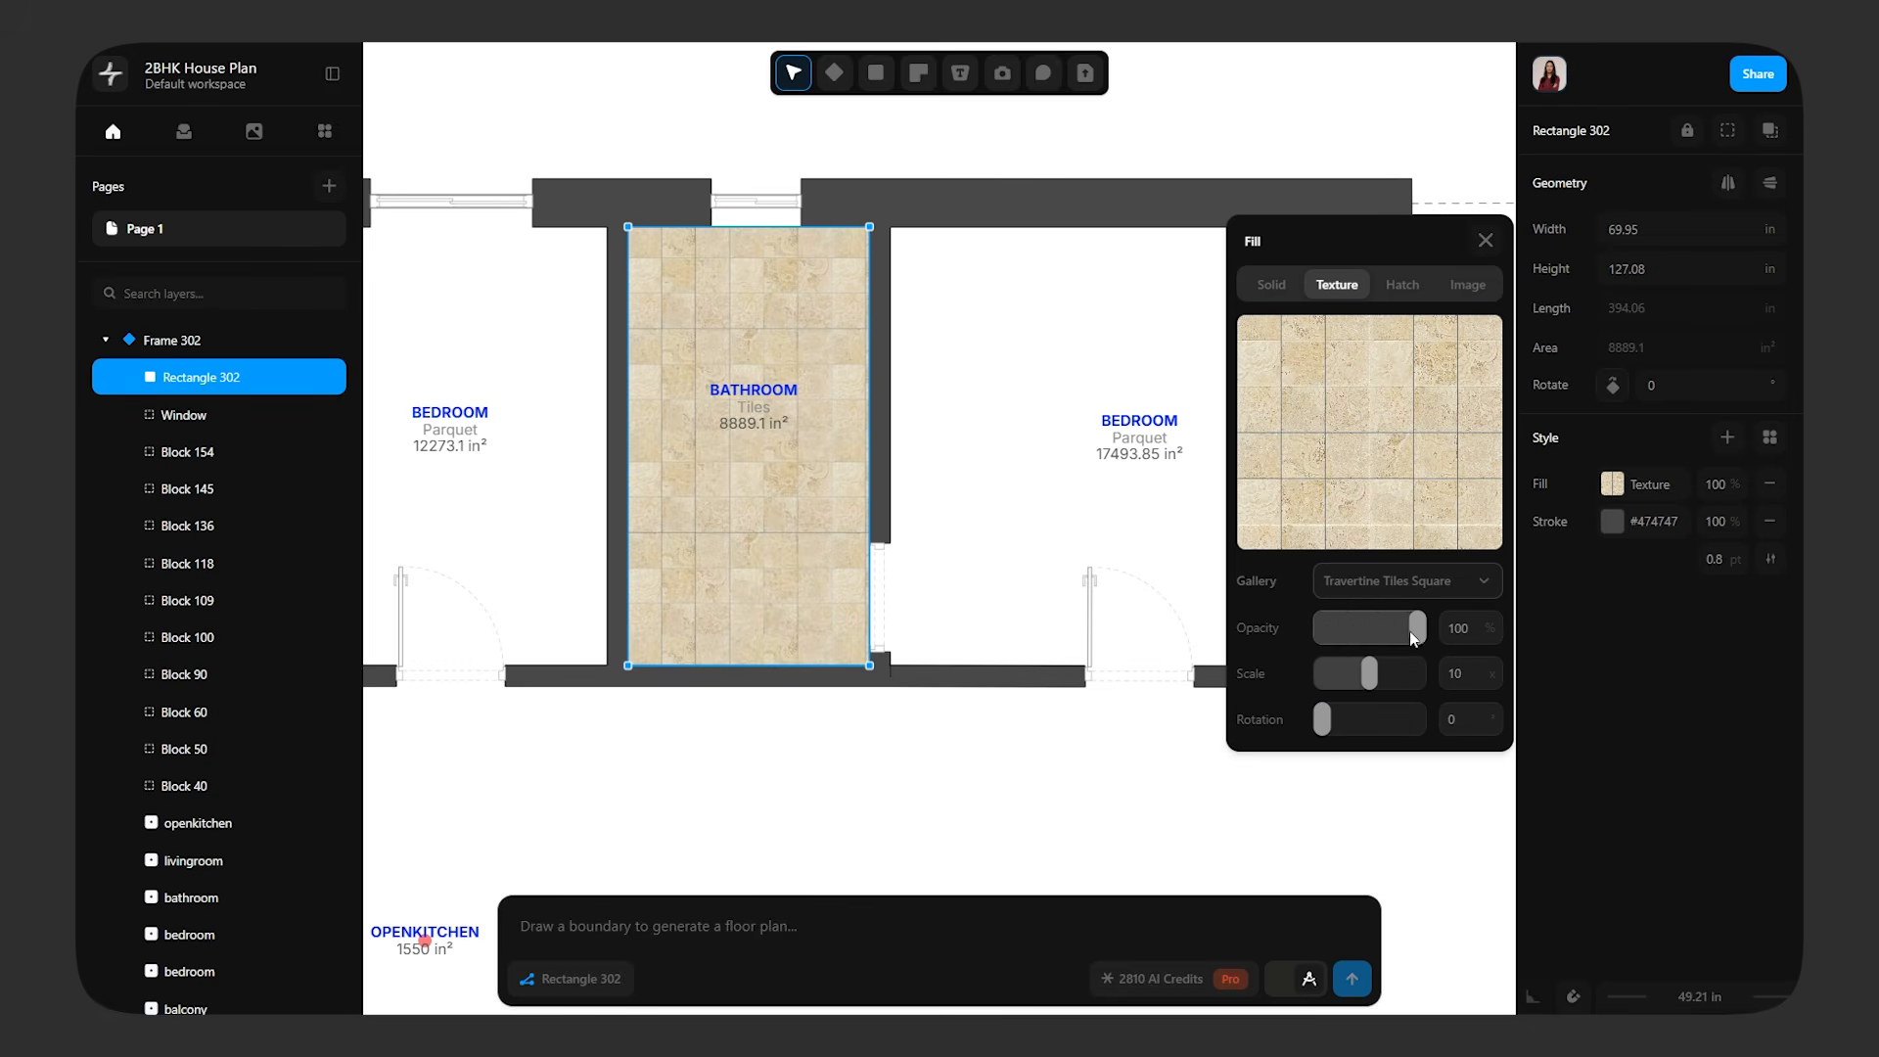
pyautogui.moveTo(1413, 638); pyautogui.dragTo(1358, 725)
# Send the textured bathroom rectangle to the back, behind the door and room label, and apply Send backward as well
pyautogui.moveTo(741, 529); pyautogui.dragTo(902, 503, button='middle')
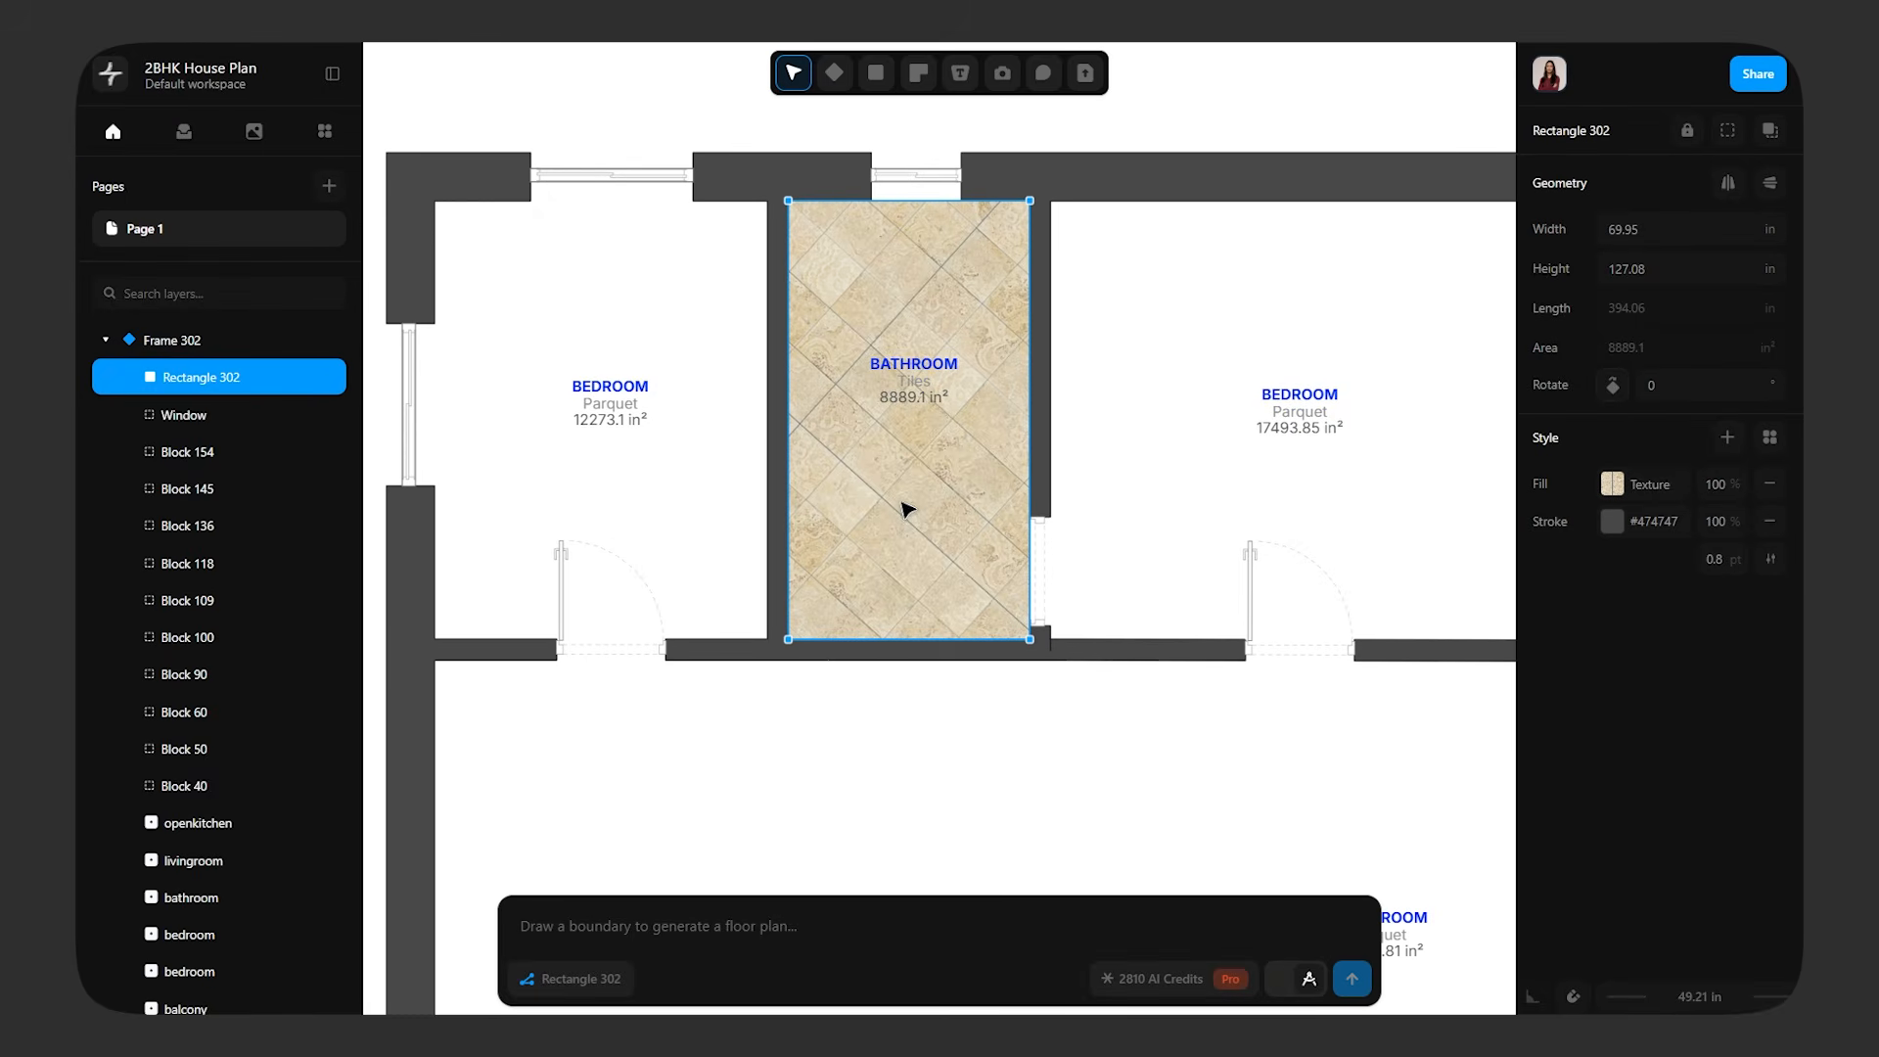
pyautogui.rightClick(906, 506)
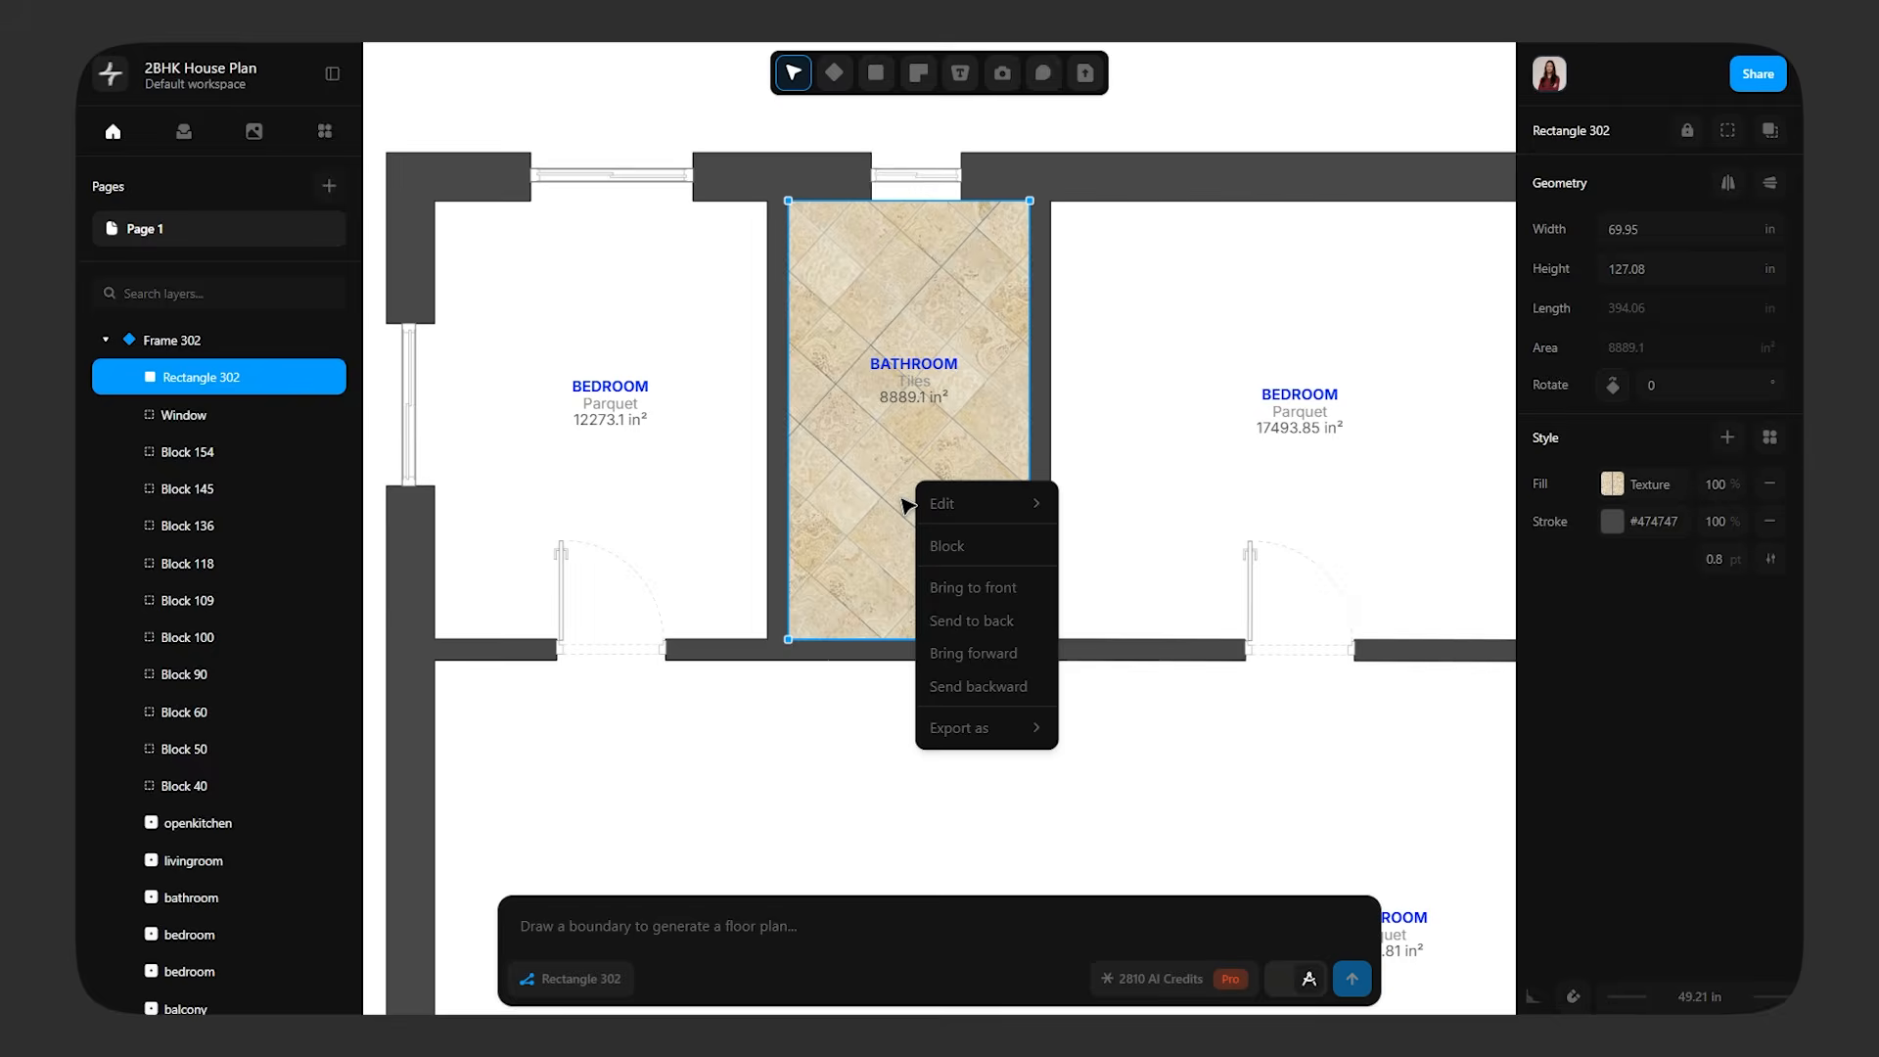
pyautogui.click(1002, 628)
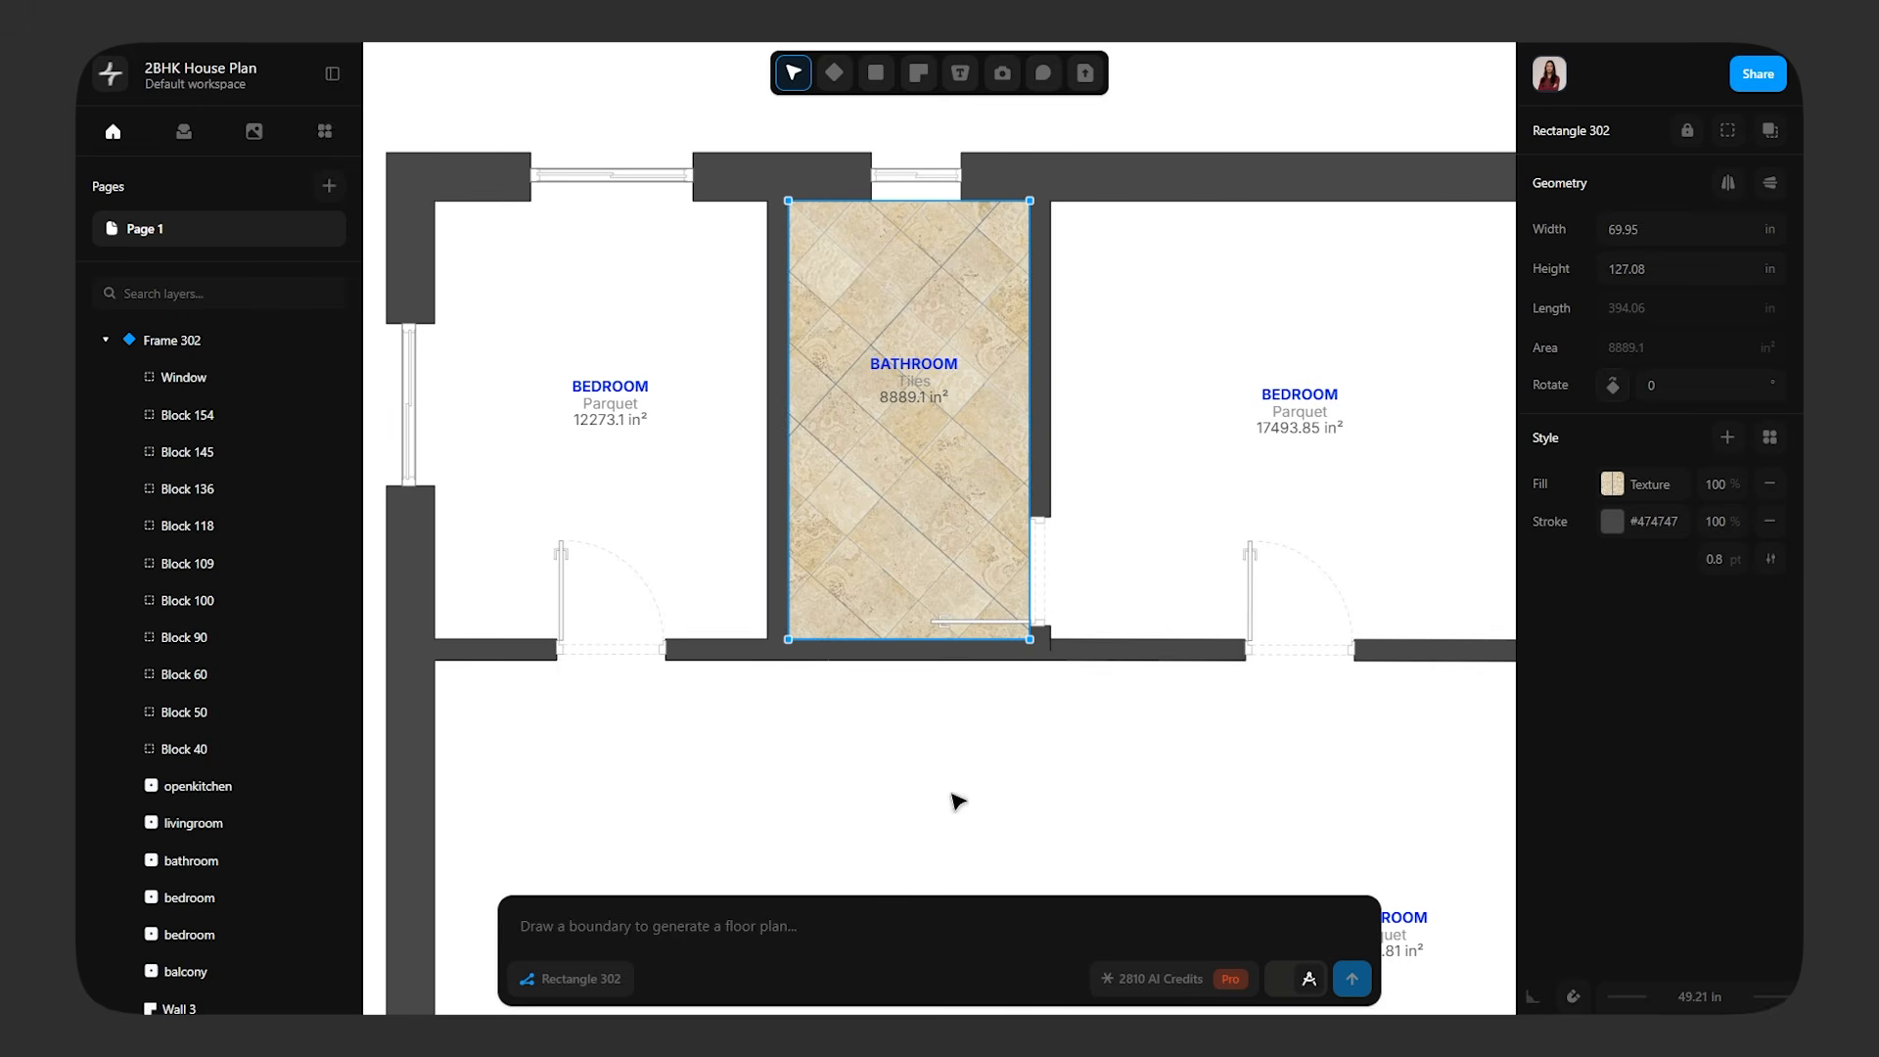
pyautogui.rightClick(895, 490)
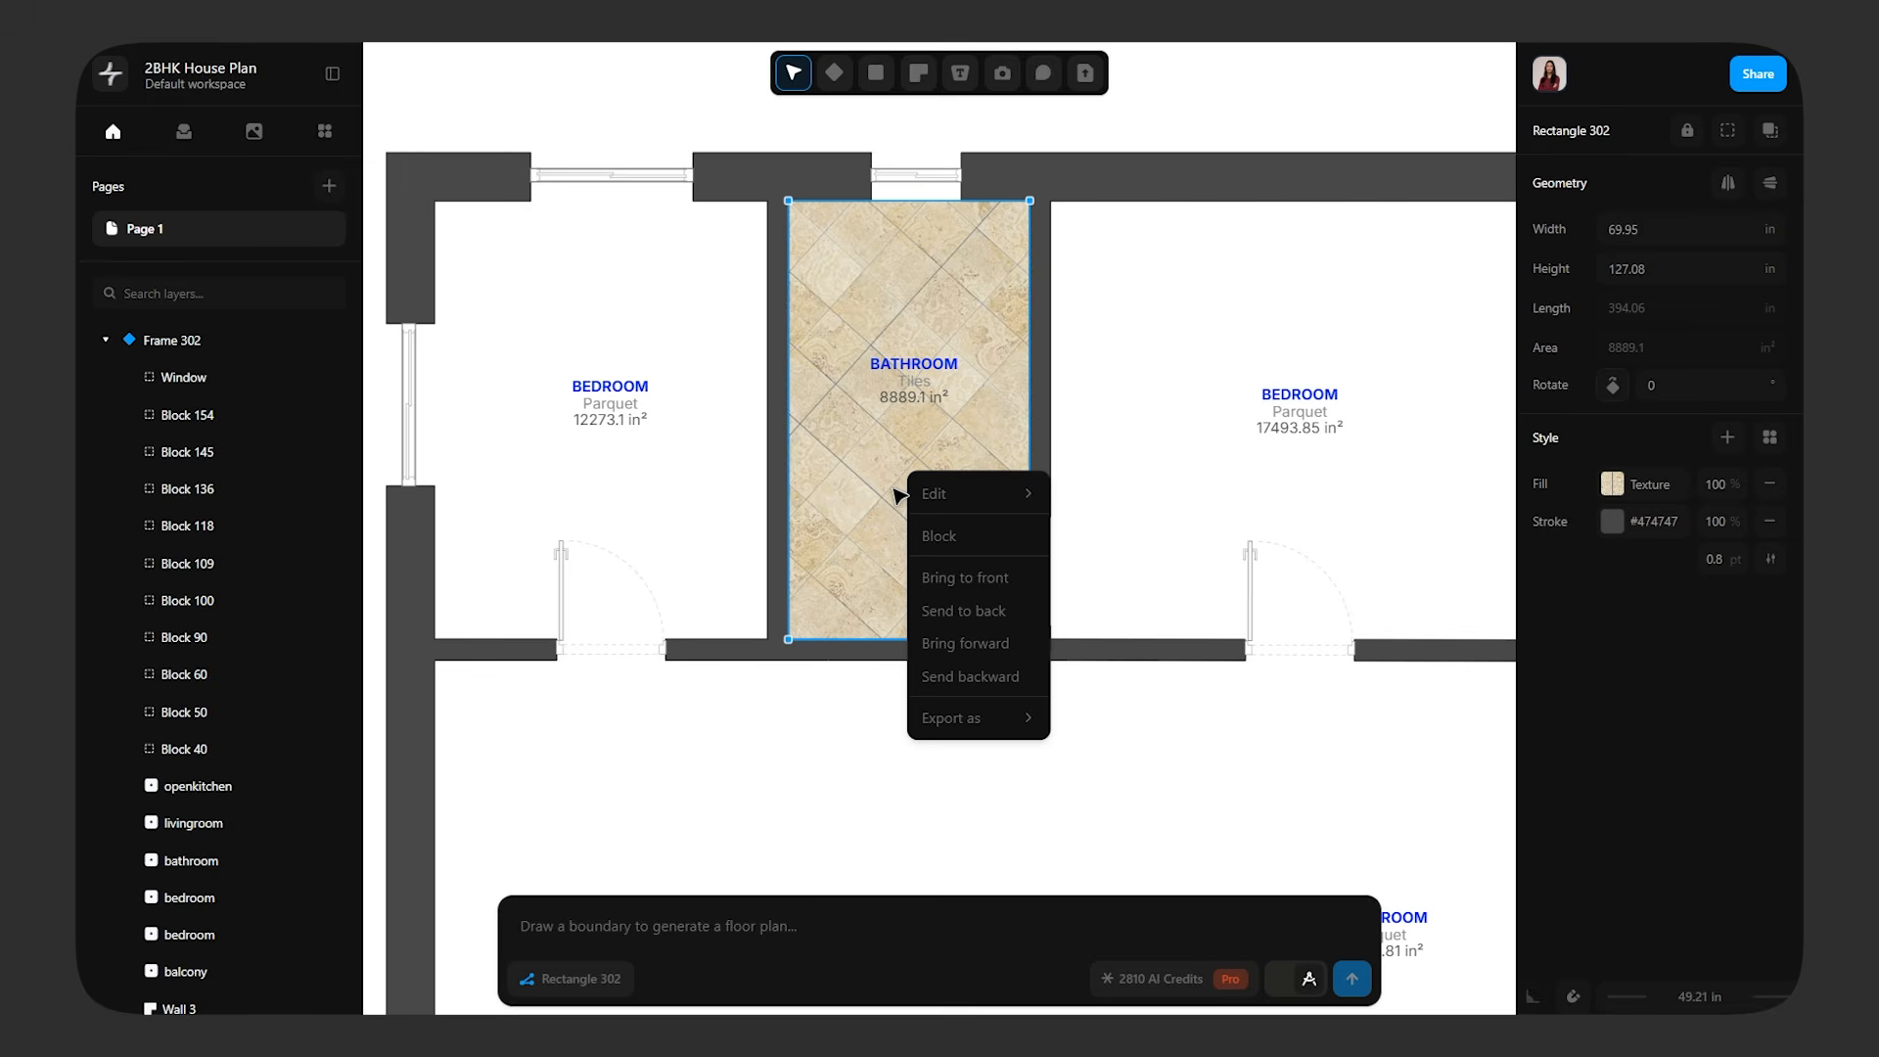
pyautogui.click(984, 686)
pyautogui.click(1037, 741)
pyautogui.click(915, 495)
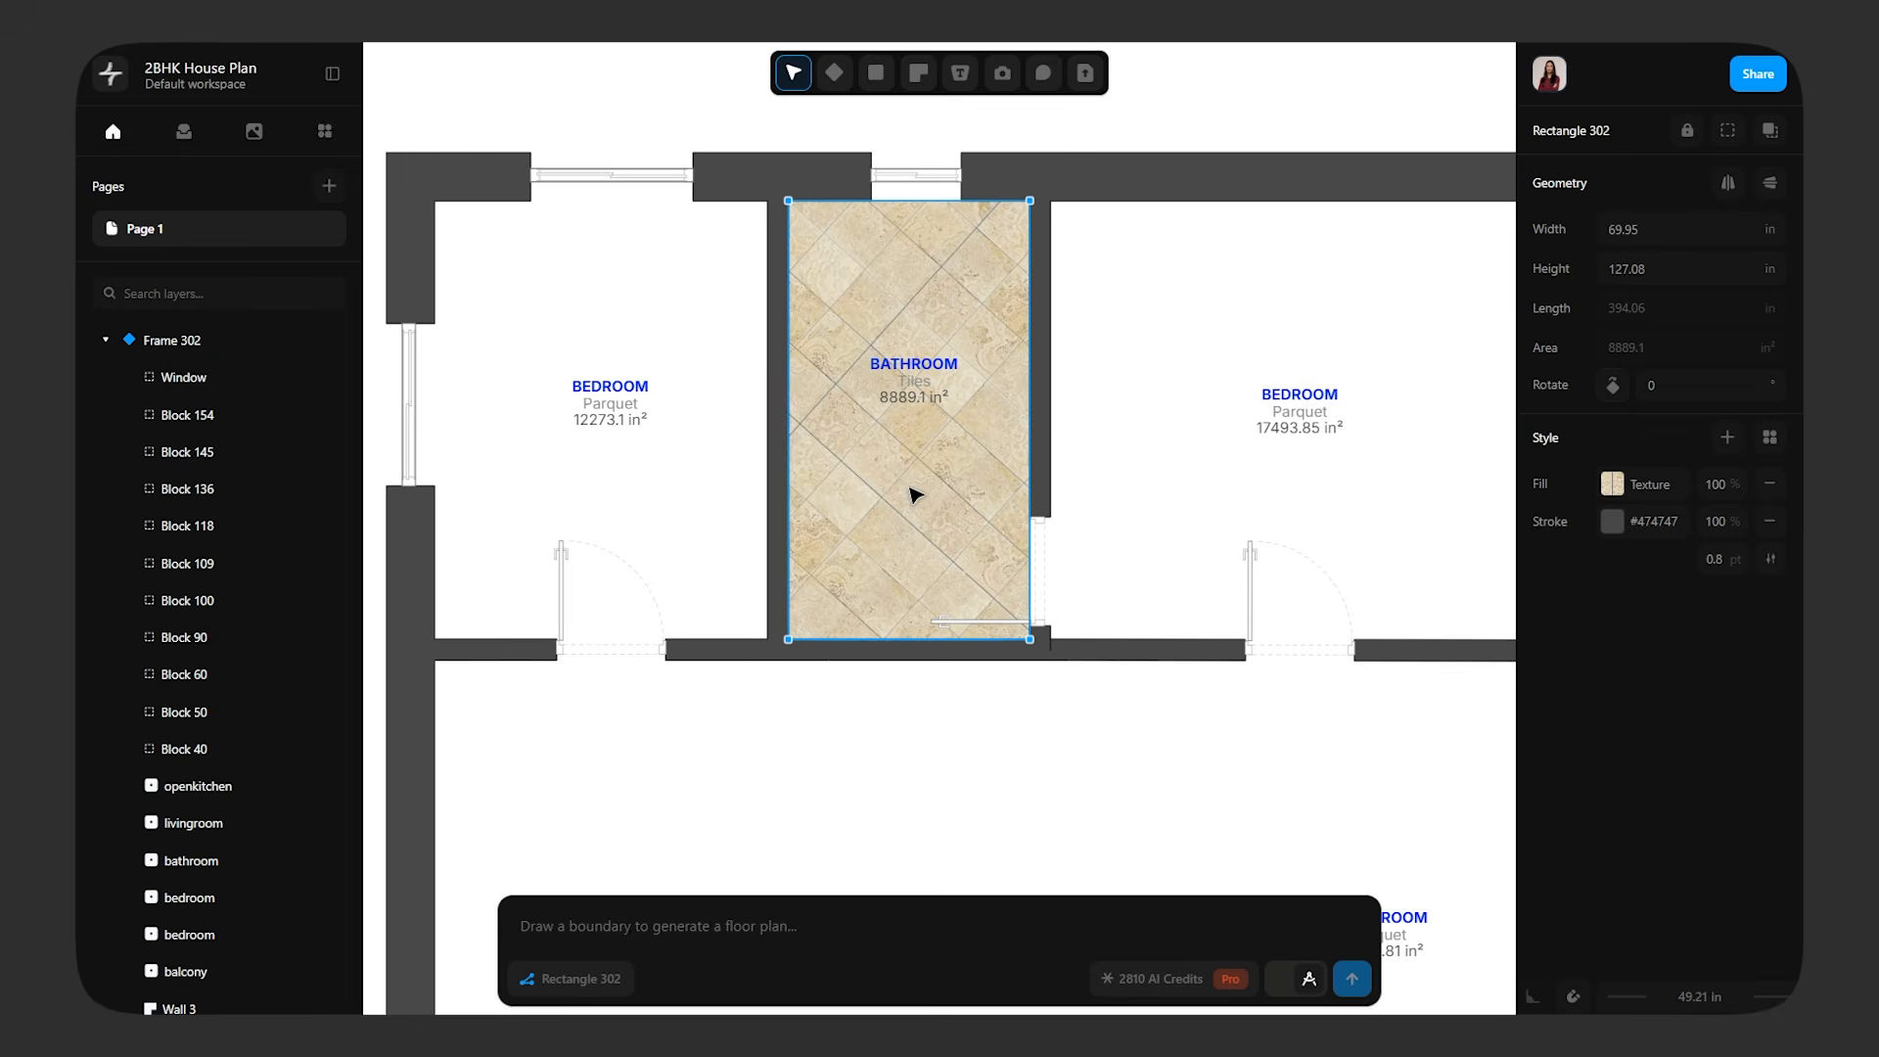
# Examine how the bathroom door shows over the tiled floor and review the surrounding rooms
pyautogui.keyDown('ctrl'); pyautogui.scroll(5, 979, 632); pyautogui.keyUp('ctrl')
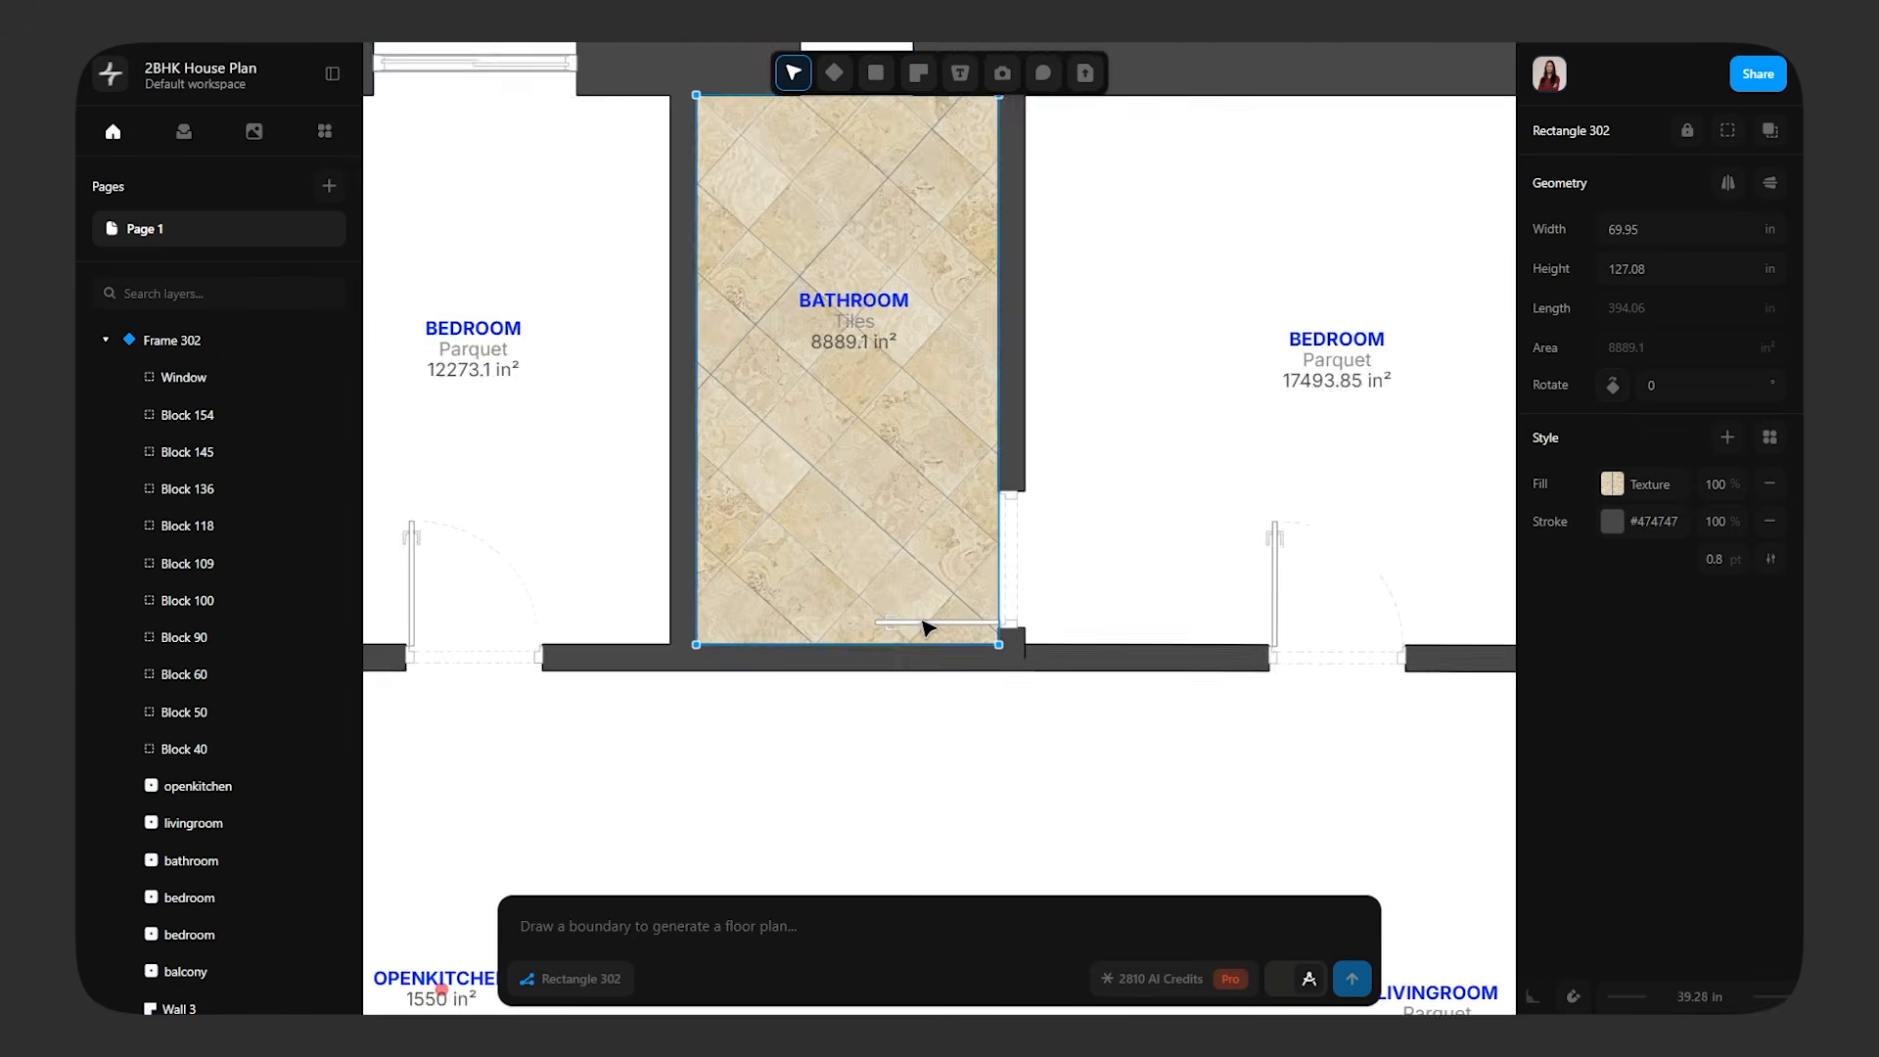
pyautogui.click(910, 638)
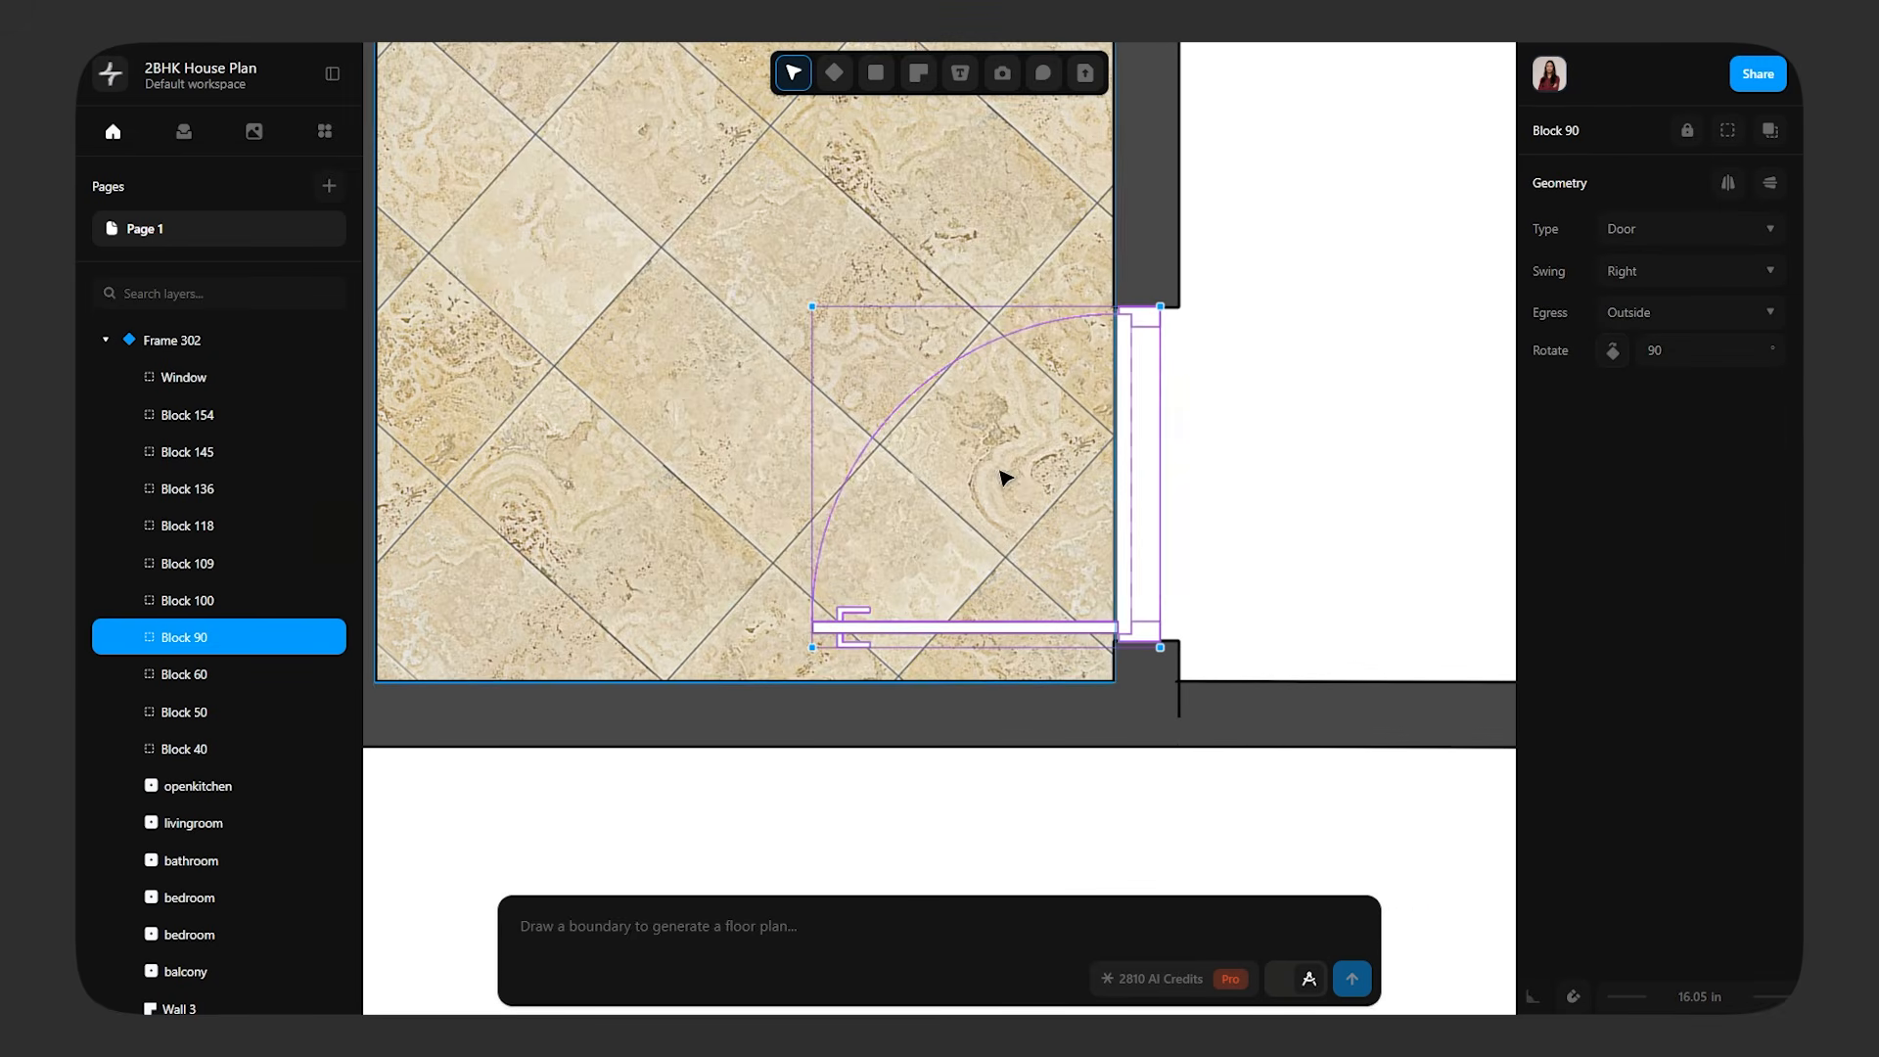
pyautogui.click(851, 815)
pyautogui.scroll(-8, 847, 811)
pyautogui.scroll(3, 871, 790)
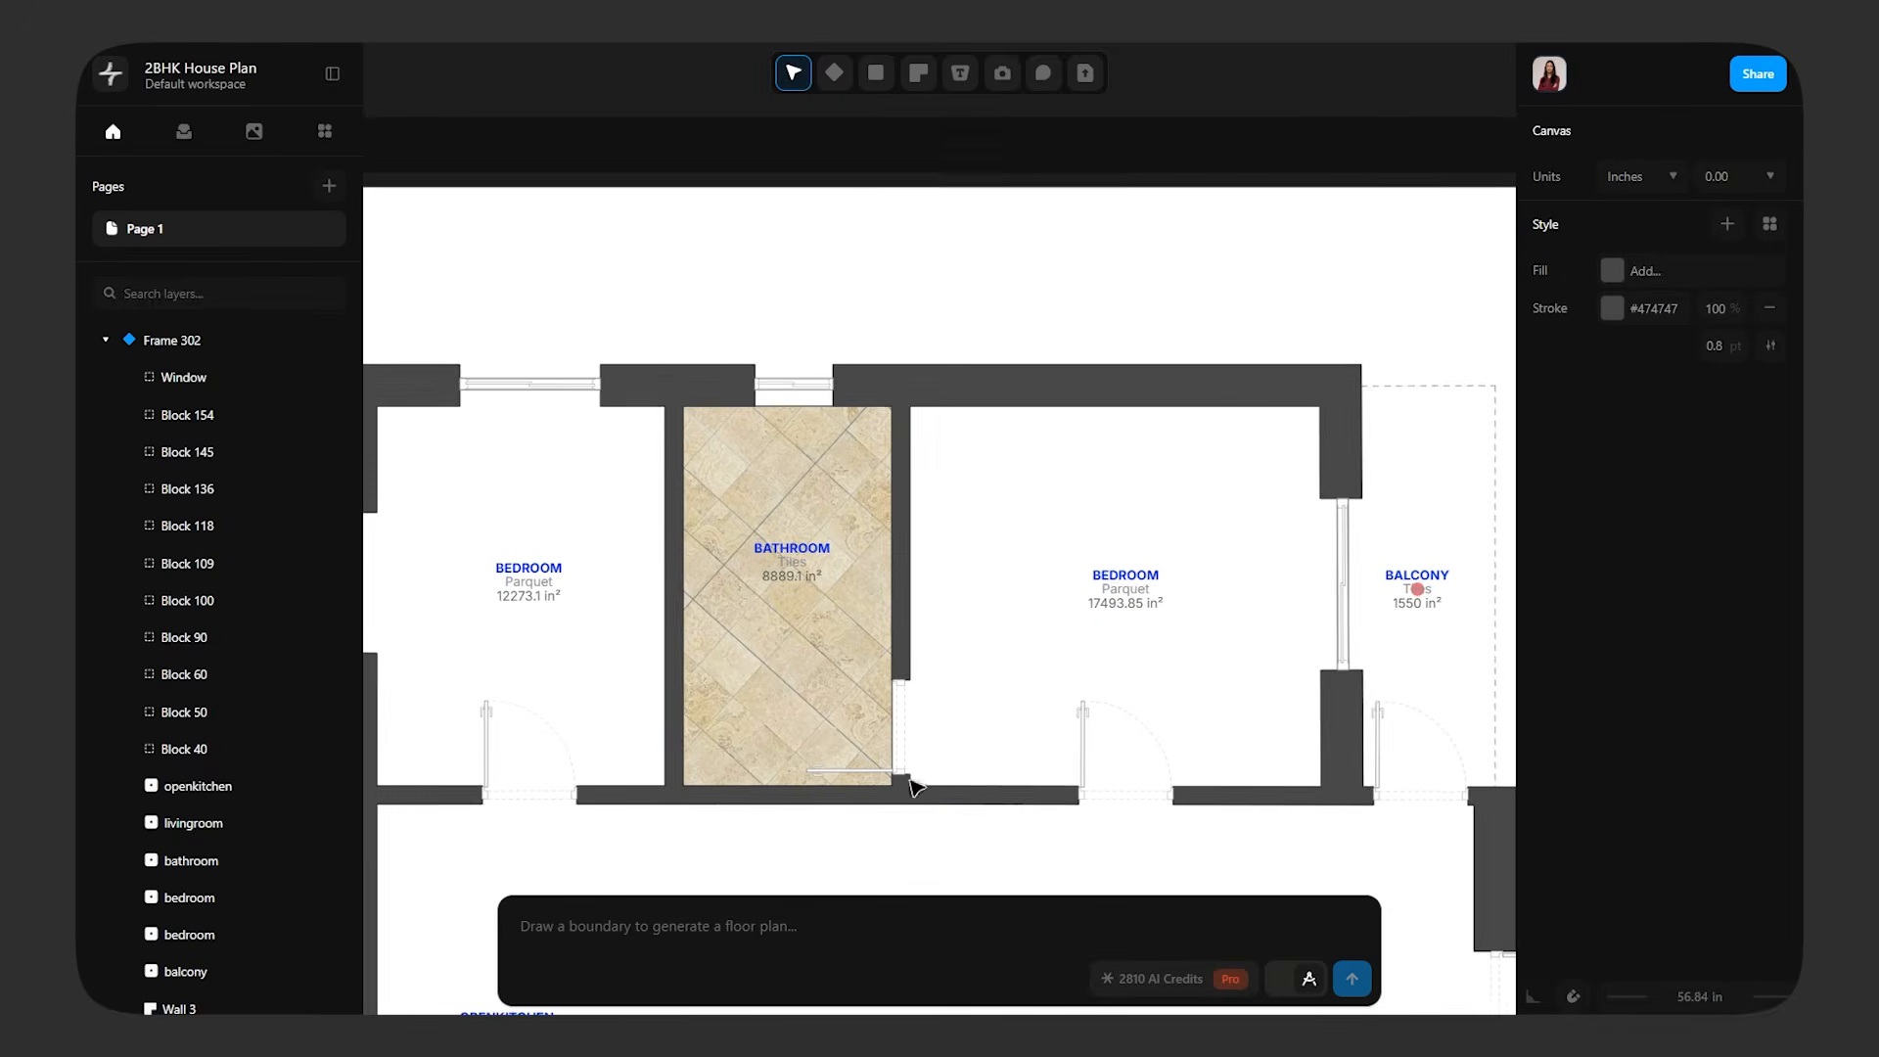
pyautogui.moveTo(1000, 707); pyautogui.dragTo(1258, 405, button='middle')
pyautogui.scroll(-1, 1262, 411)
pyautogui.moveTo(1187, 625); pyautogui.dragTo(1041, 671, button='middle')
pyautogui.moveTo(1211, 640); pyautogui.dragTo(955, 742, button='middle')
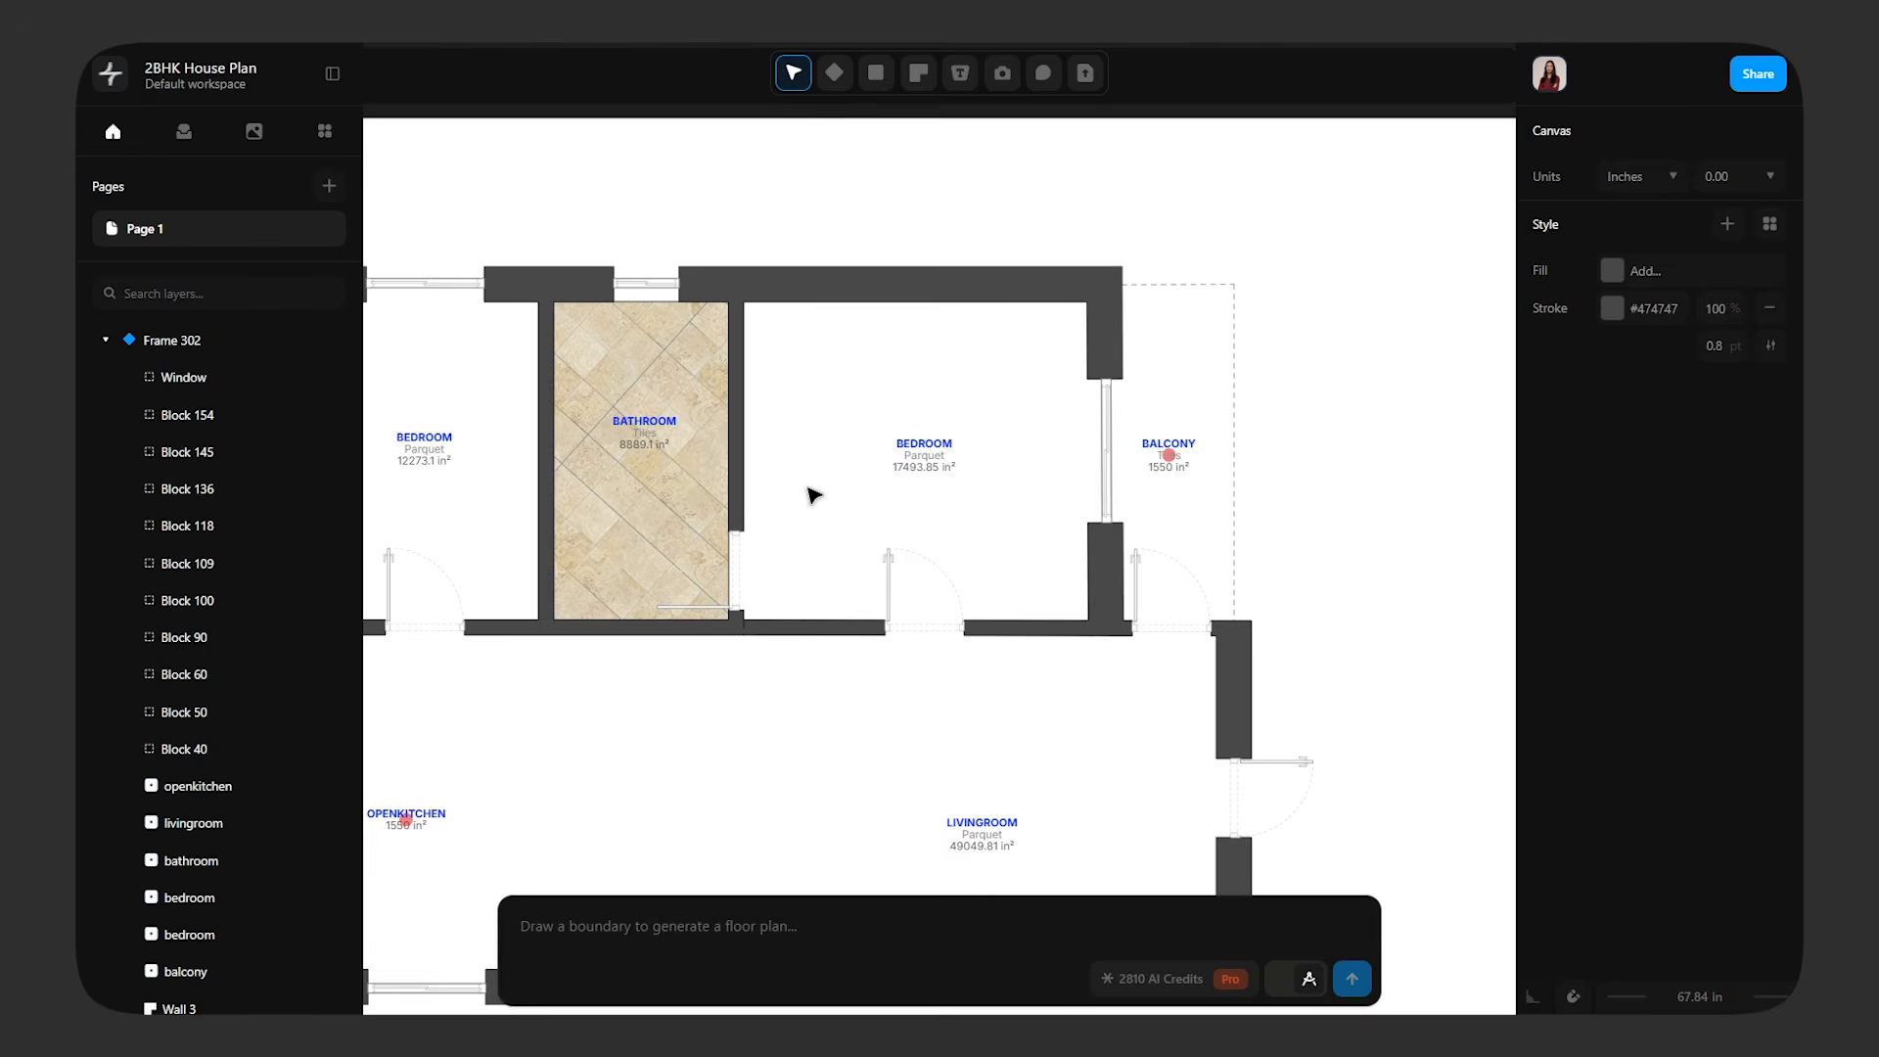
pyautogui.moveTo(814, 494); pyautogui.dragTo(931, 392, button='middle')
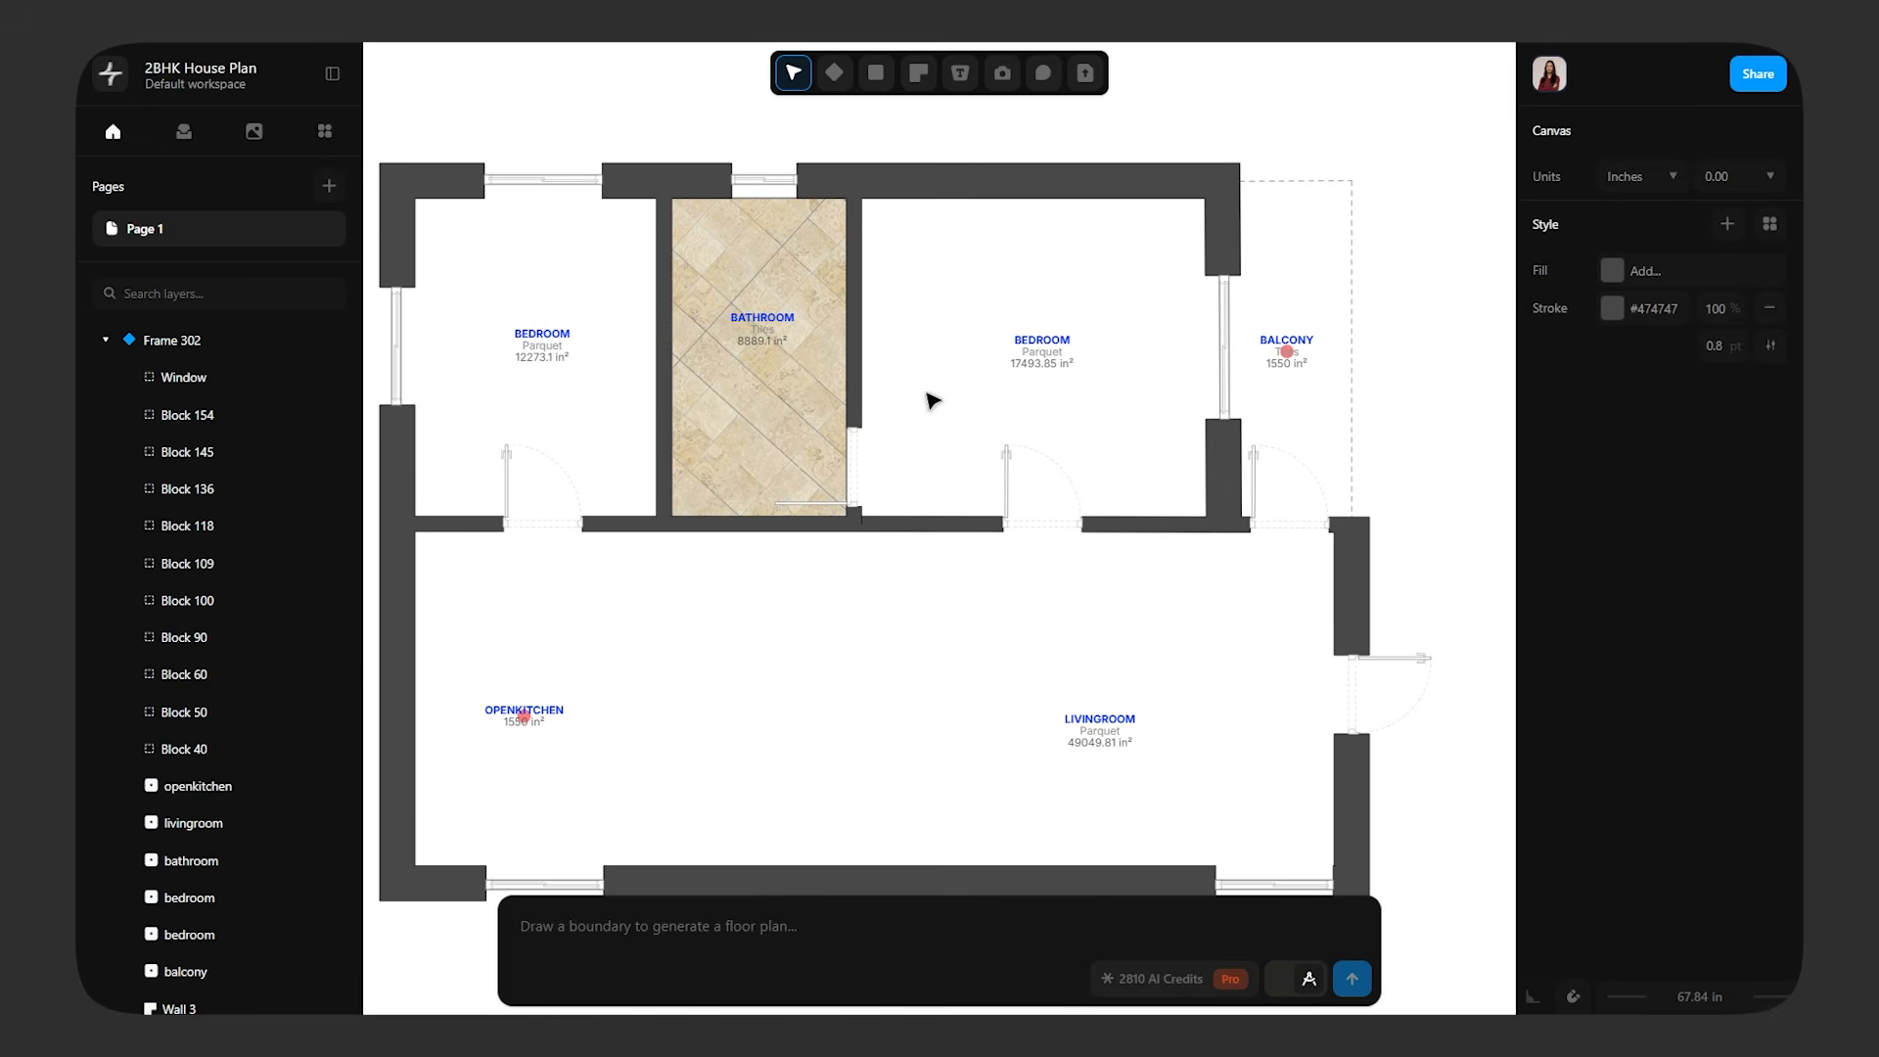
# Remove the stroke from the textured bathroom floor rectangle and deselect it
pyautogui.click(791, 266)
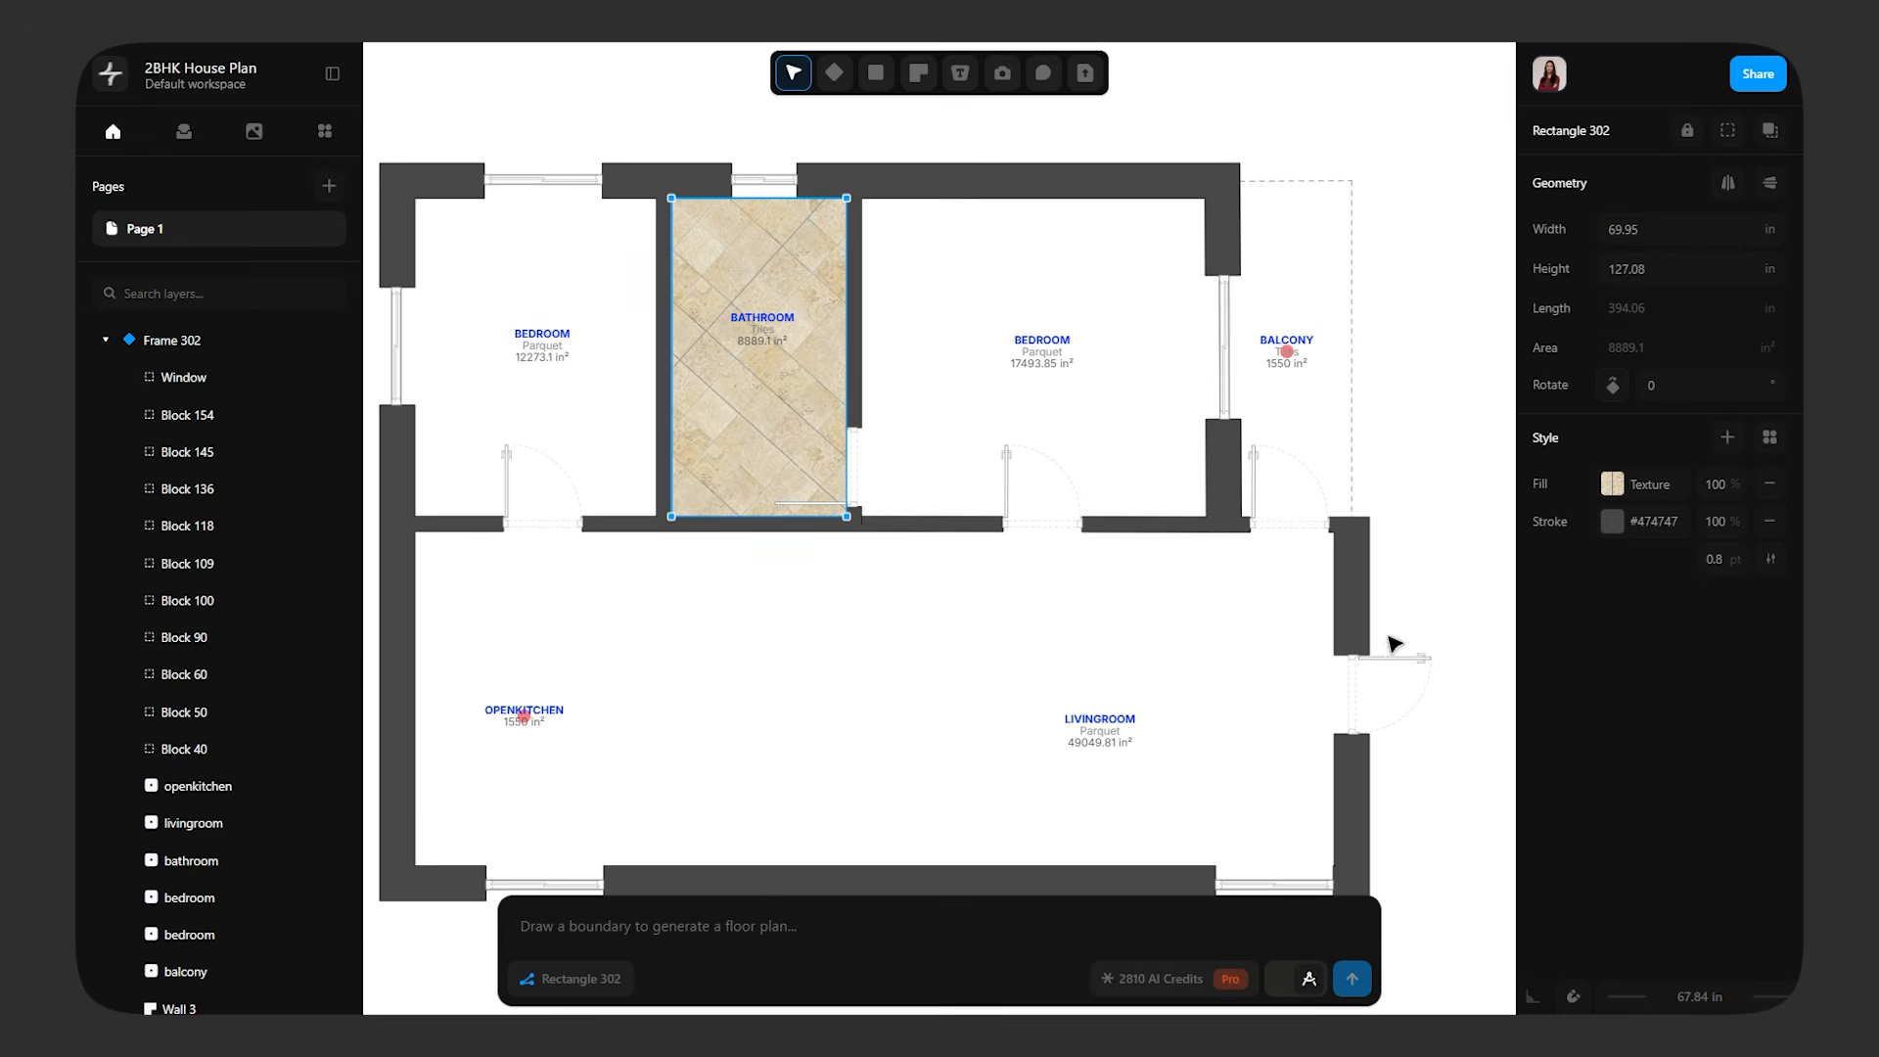
pyautogui.click(901, 711)
# Draw a rectangle about 138 by 127 in covering the floor of the bedroom between the bathroom and the balcony
pyautogui.scroll(2, 995, 658)
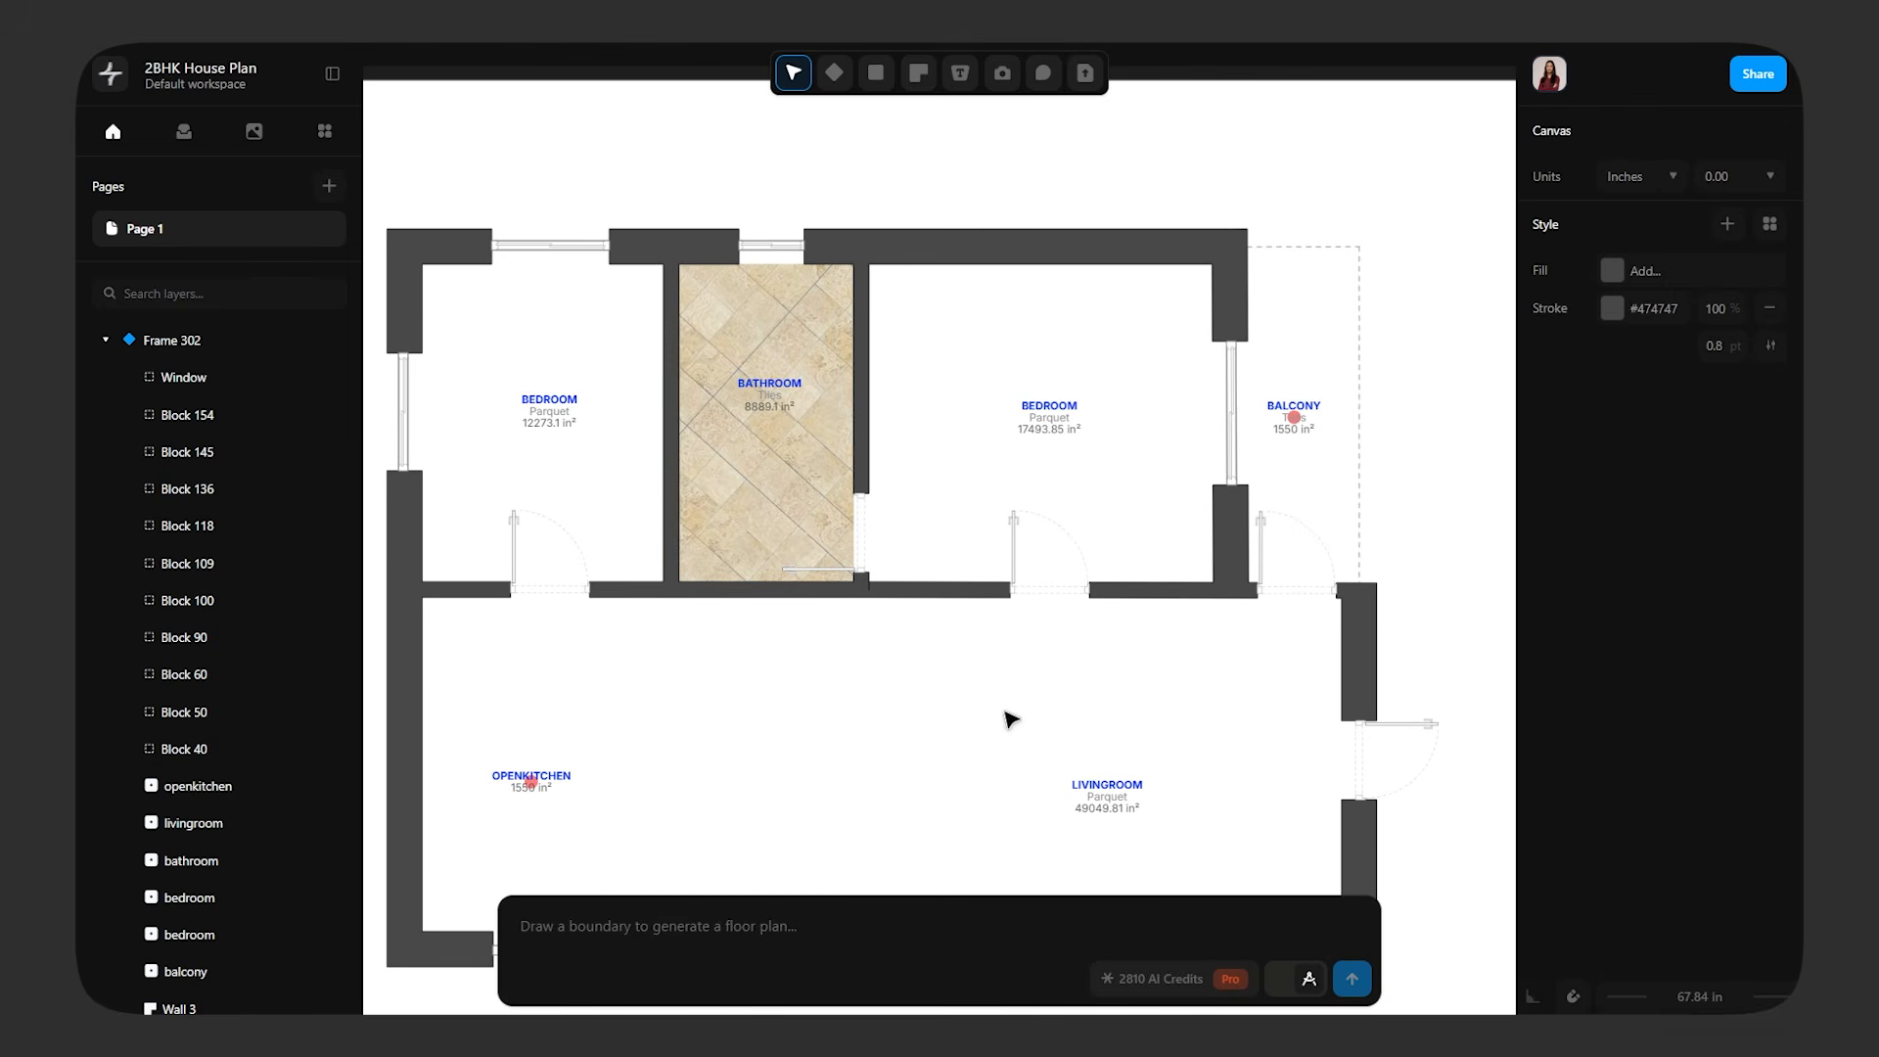
pyautogui.keyDown('ctrl'); pyautogui.scroll(2, 1011, 719); pyautogui.keyUp('ctrl')
pyautogui.click(876, 72)
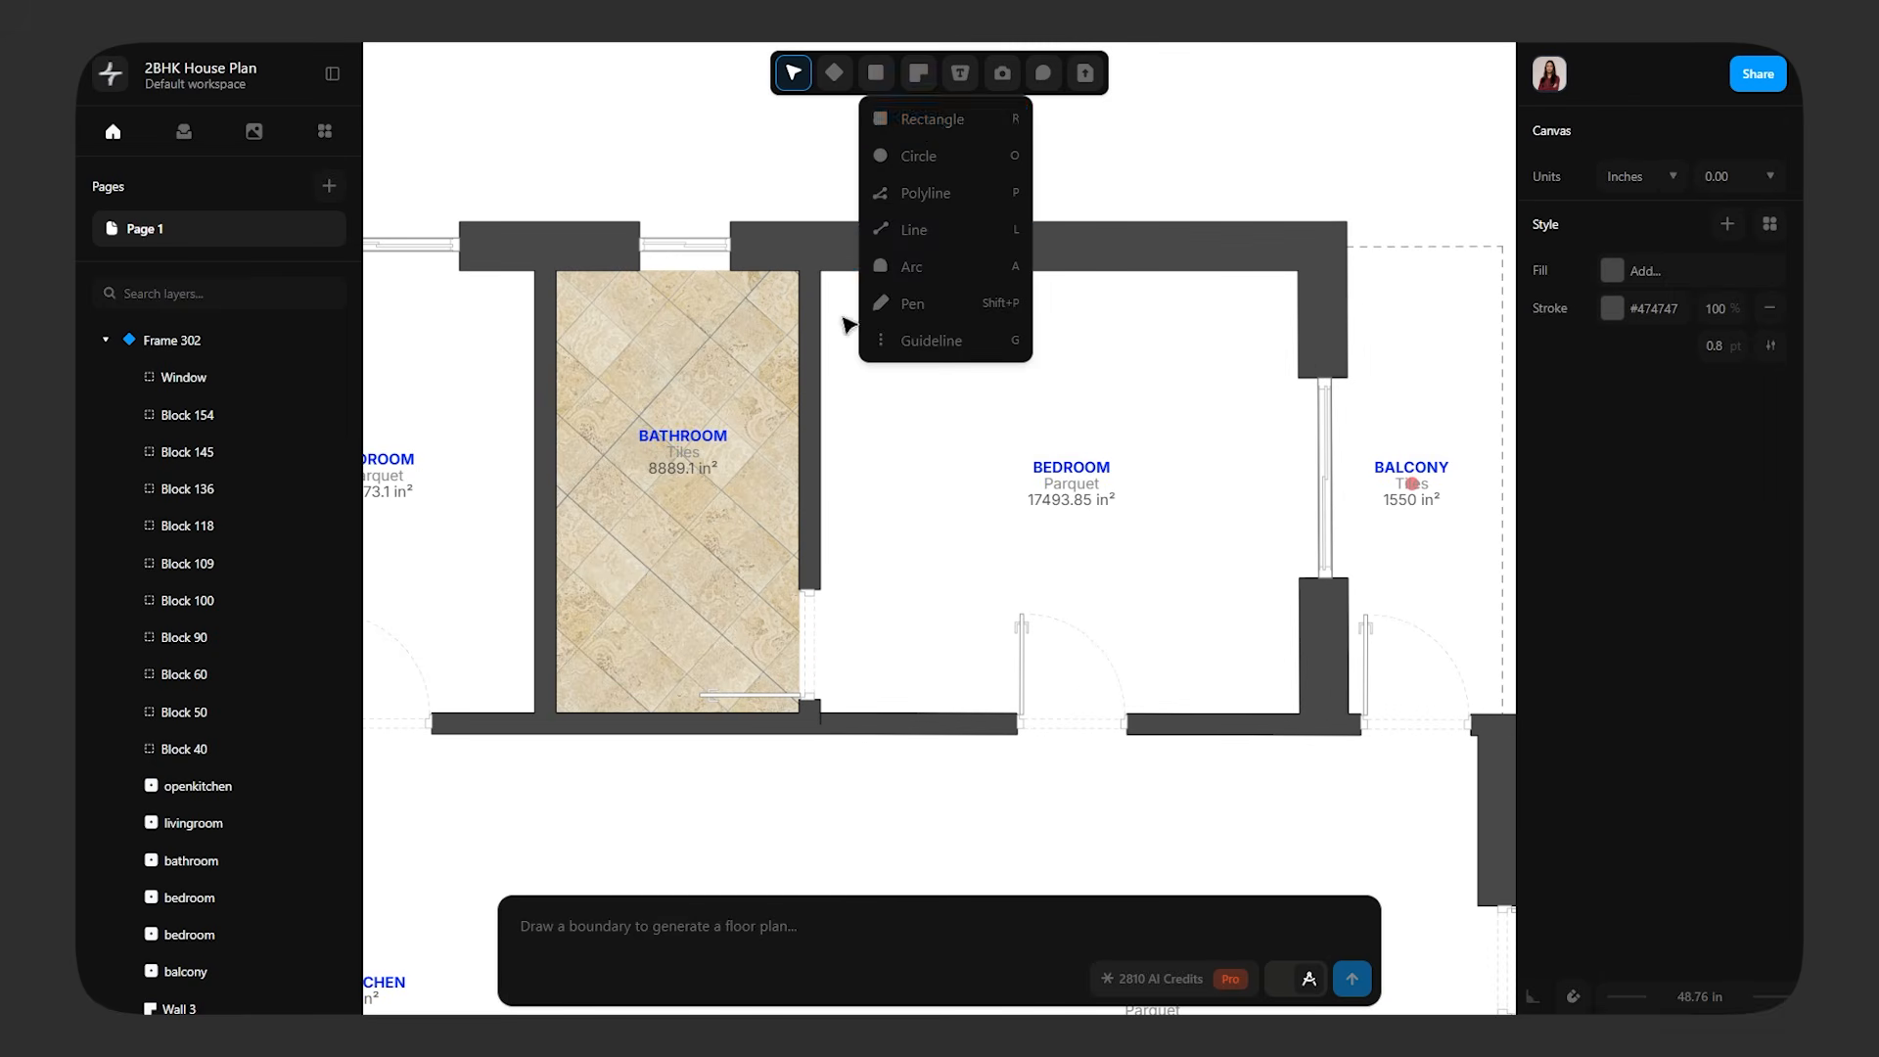
pyautogui.click(914, 121)
pyautogui.moveTo(820, 270); pyautogui.dragTo(1300, 714)
pyautogui.click(1298, 727)
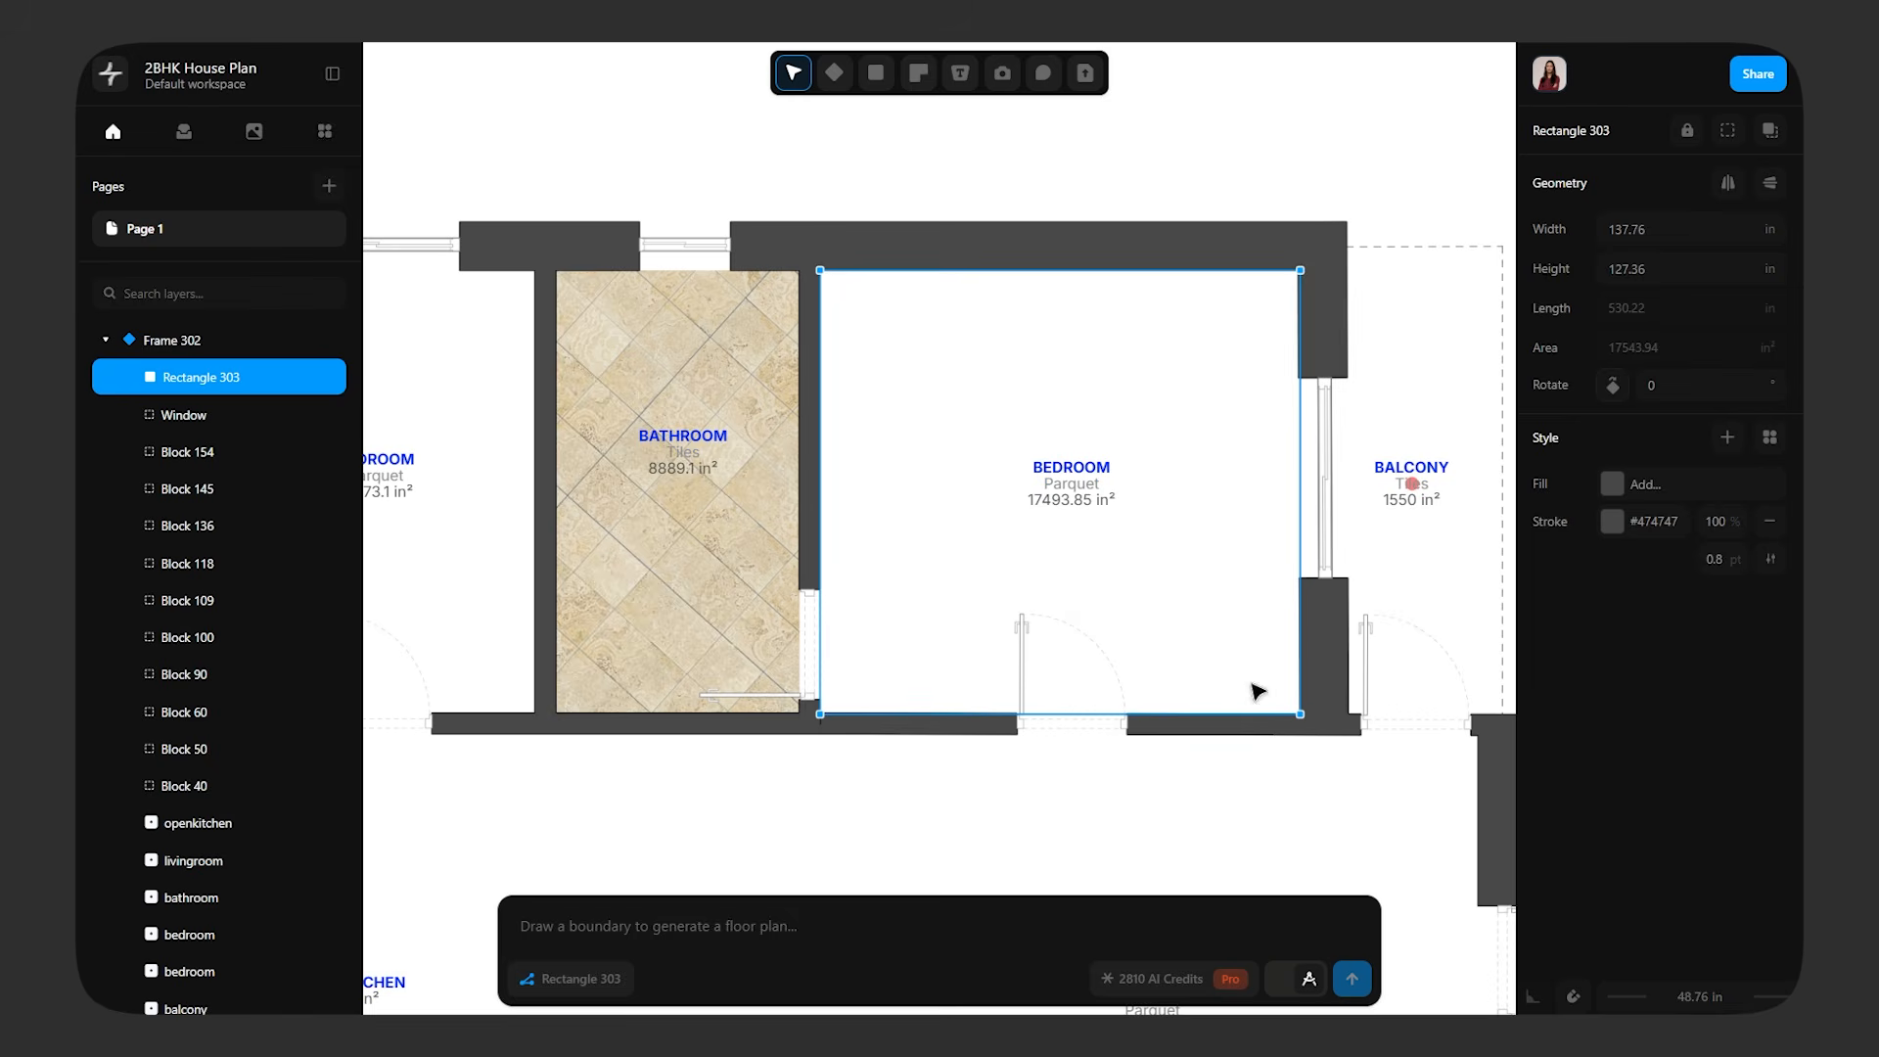
# Give the bedroom rectangle a texture fill and upload oak-wood-textured-design-background from the Textures folder in Downloads as a custom texture
pyautogui.click(1611, 484)
pyautogui.click(1336, 284)
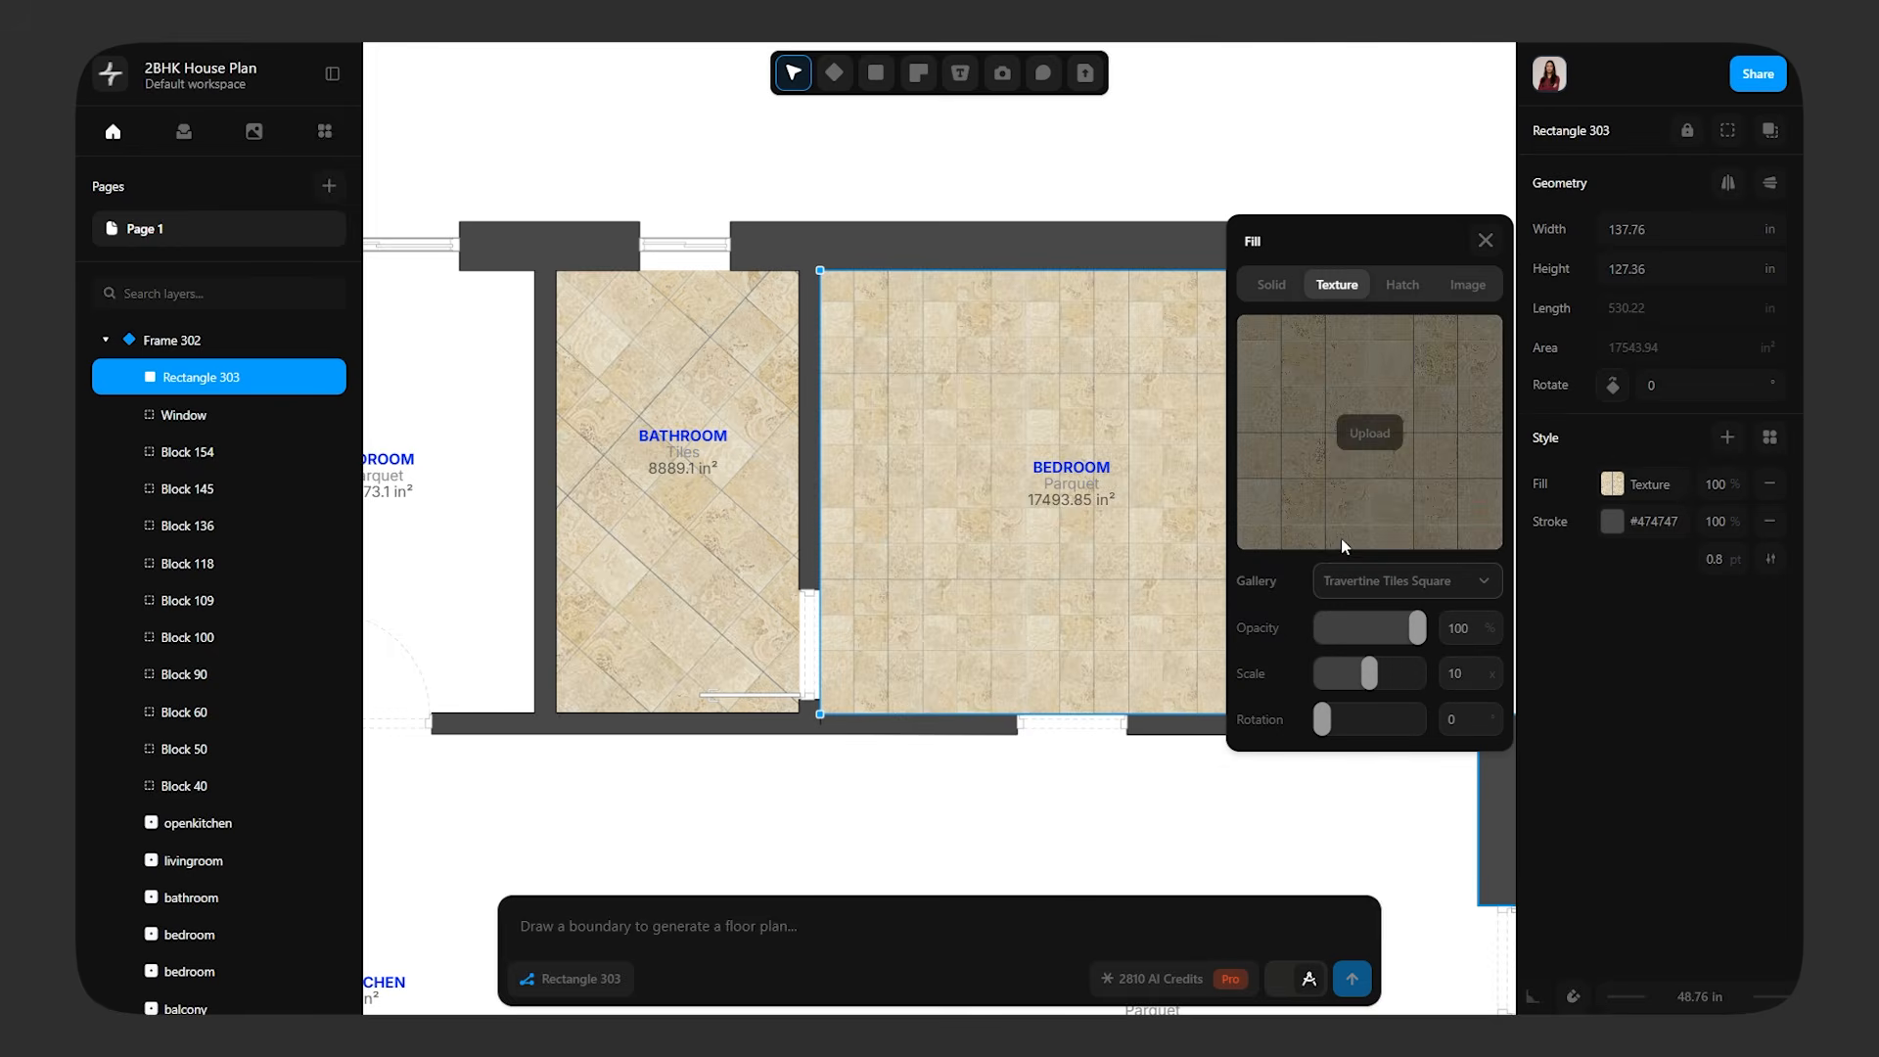
pyautogui.click(1454, 581)
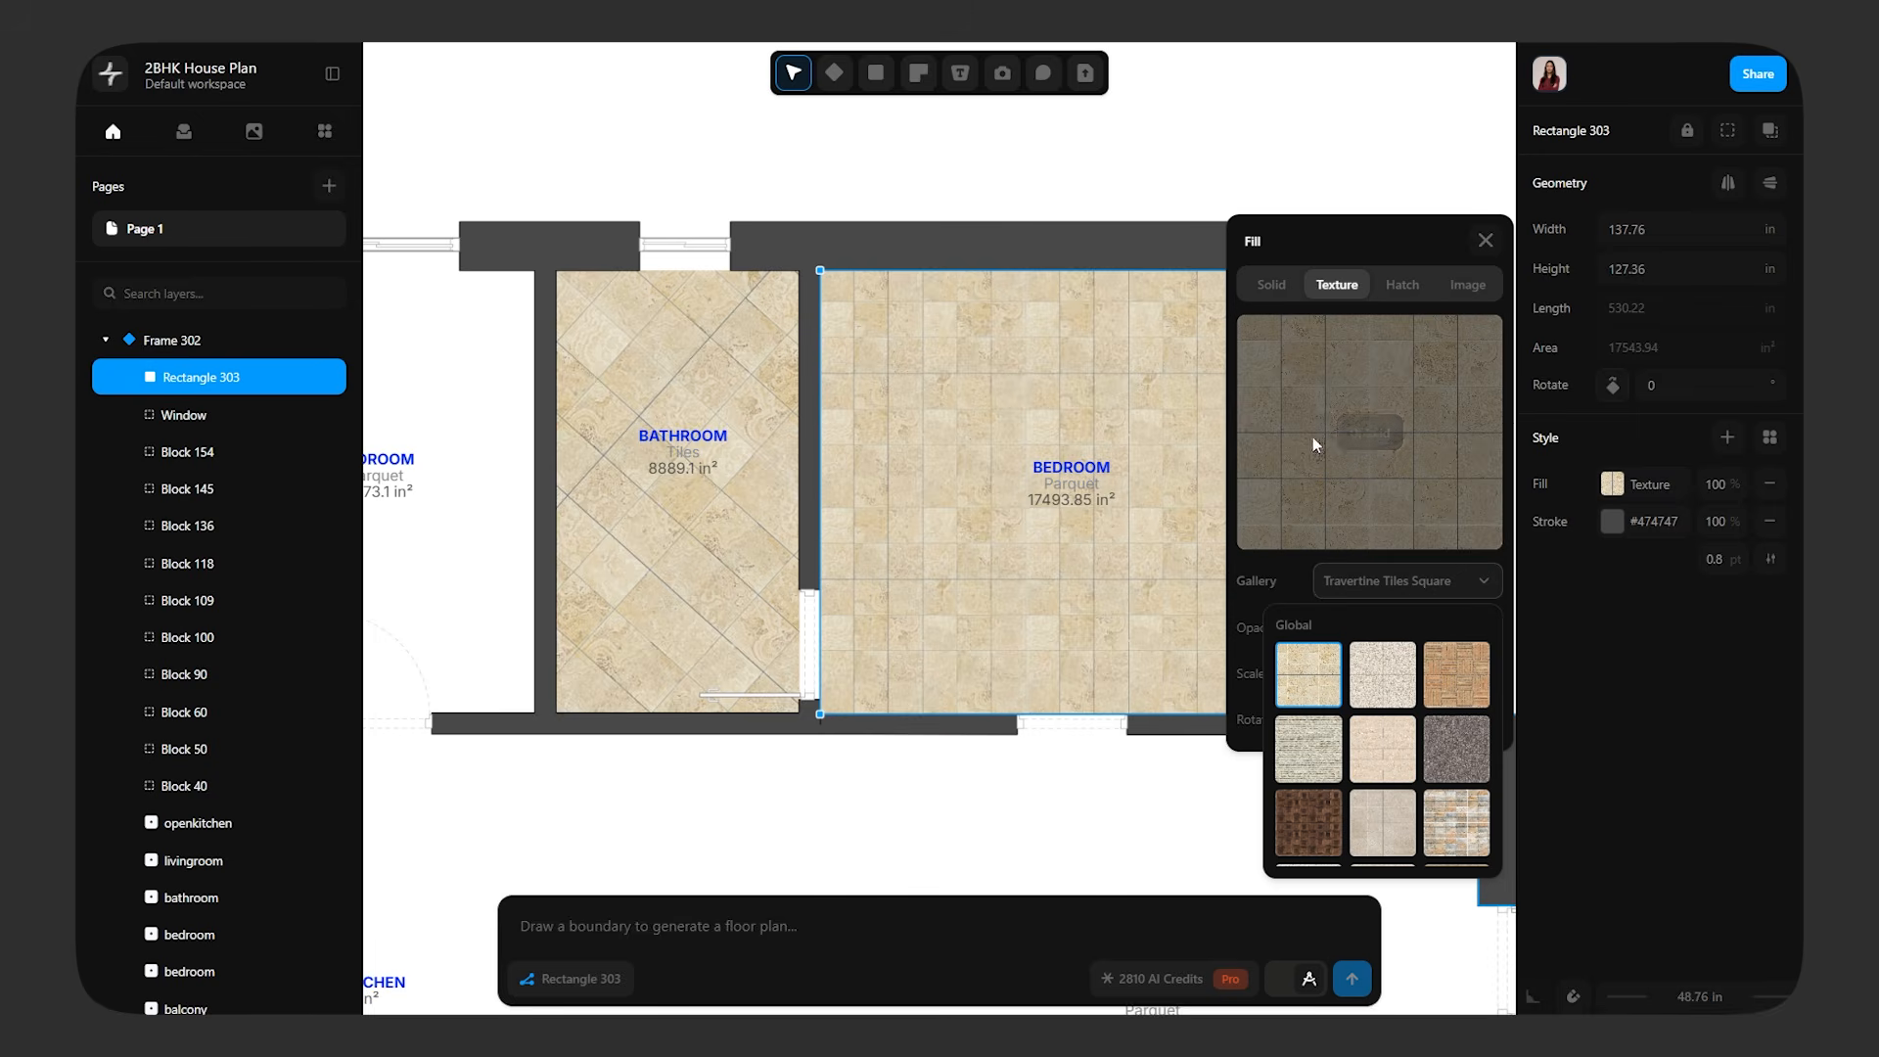
pyautogui.click(1358, 440)
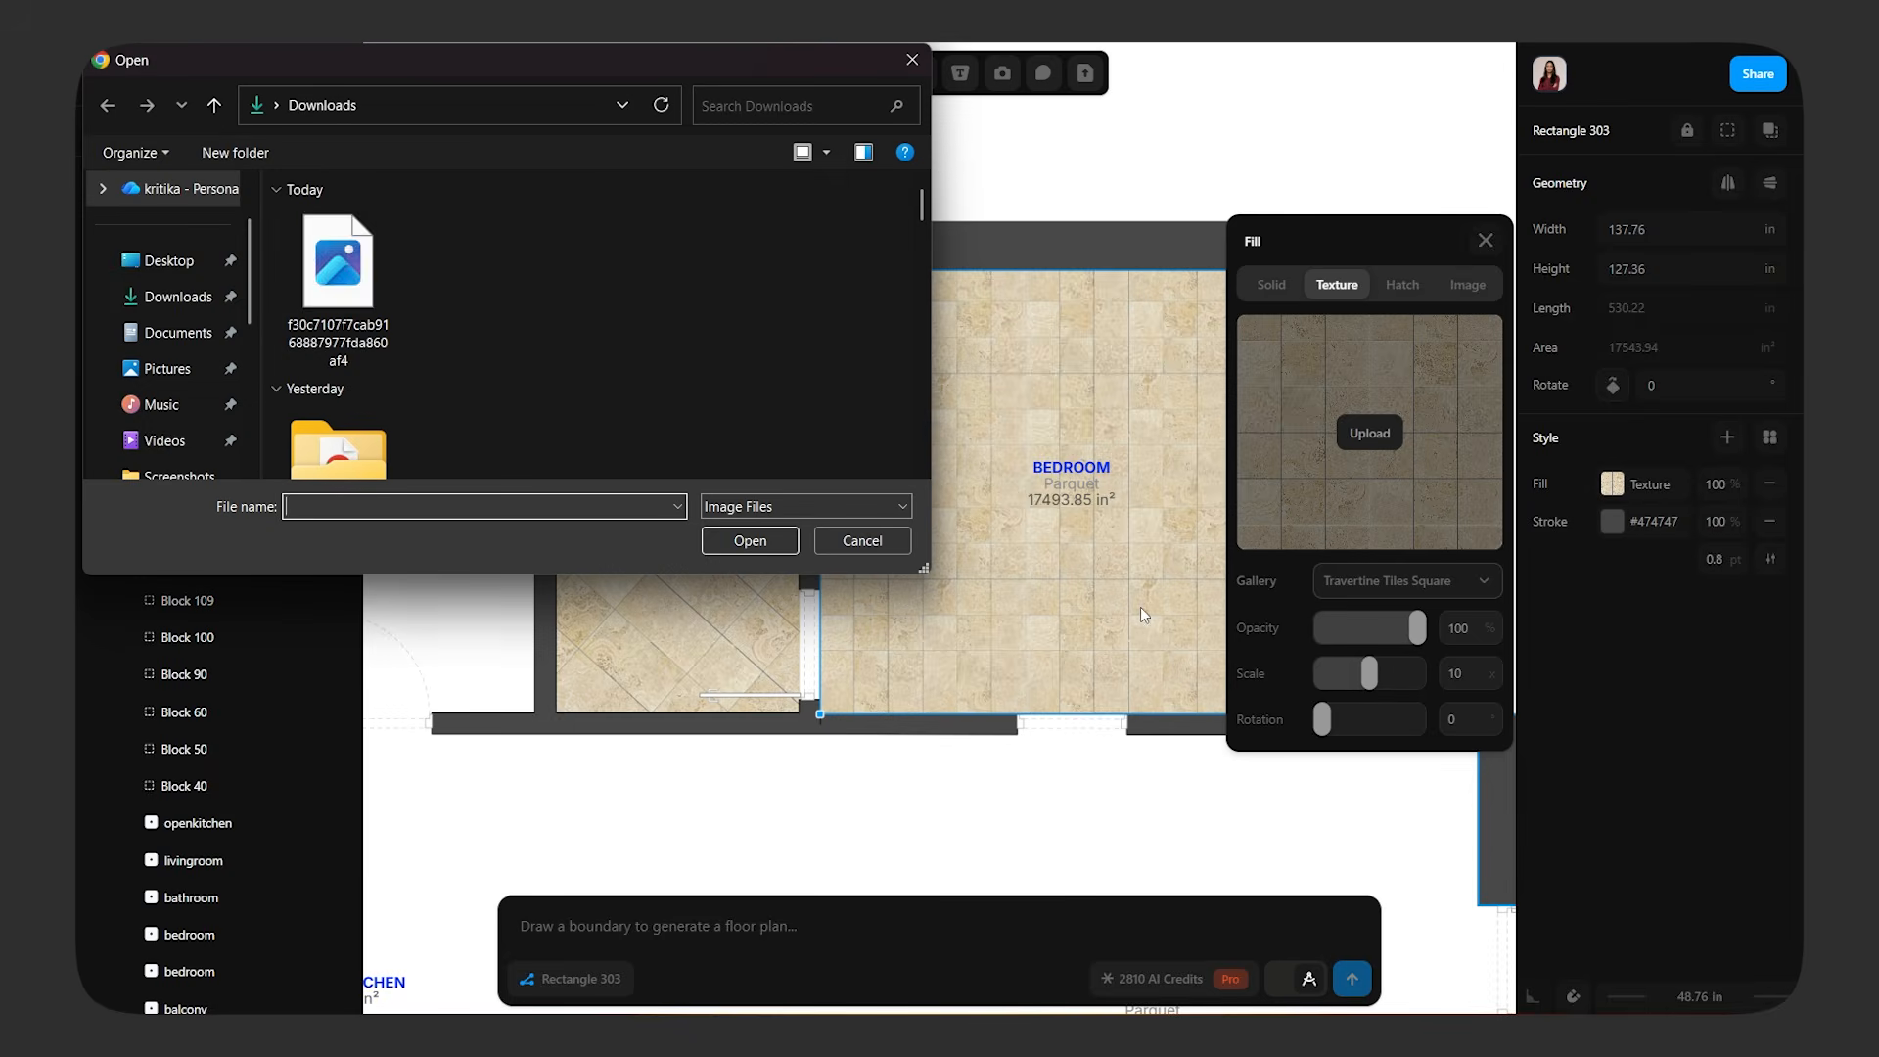
pyautogui.scroll(-10, 501, 374)
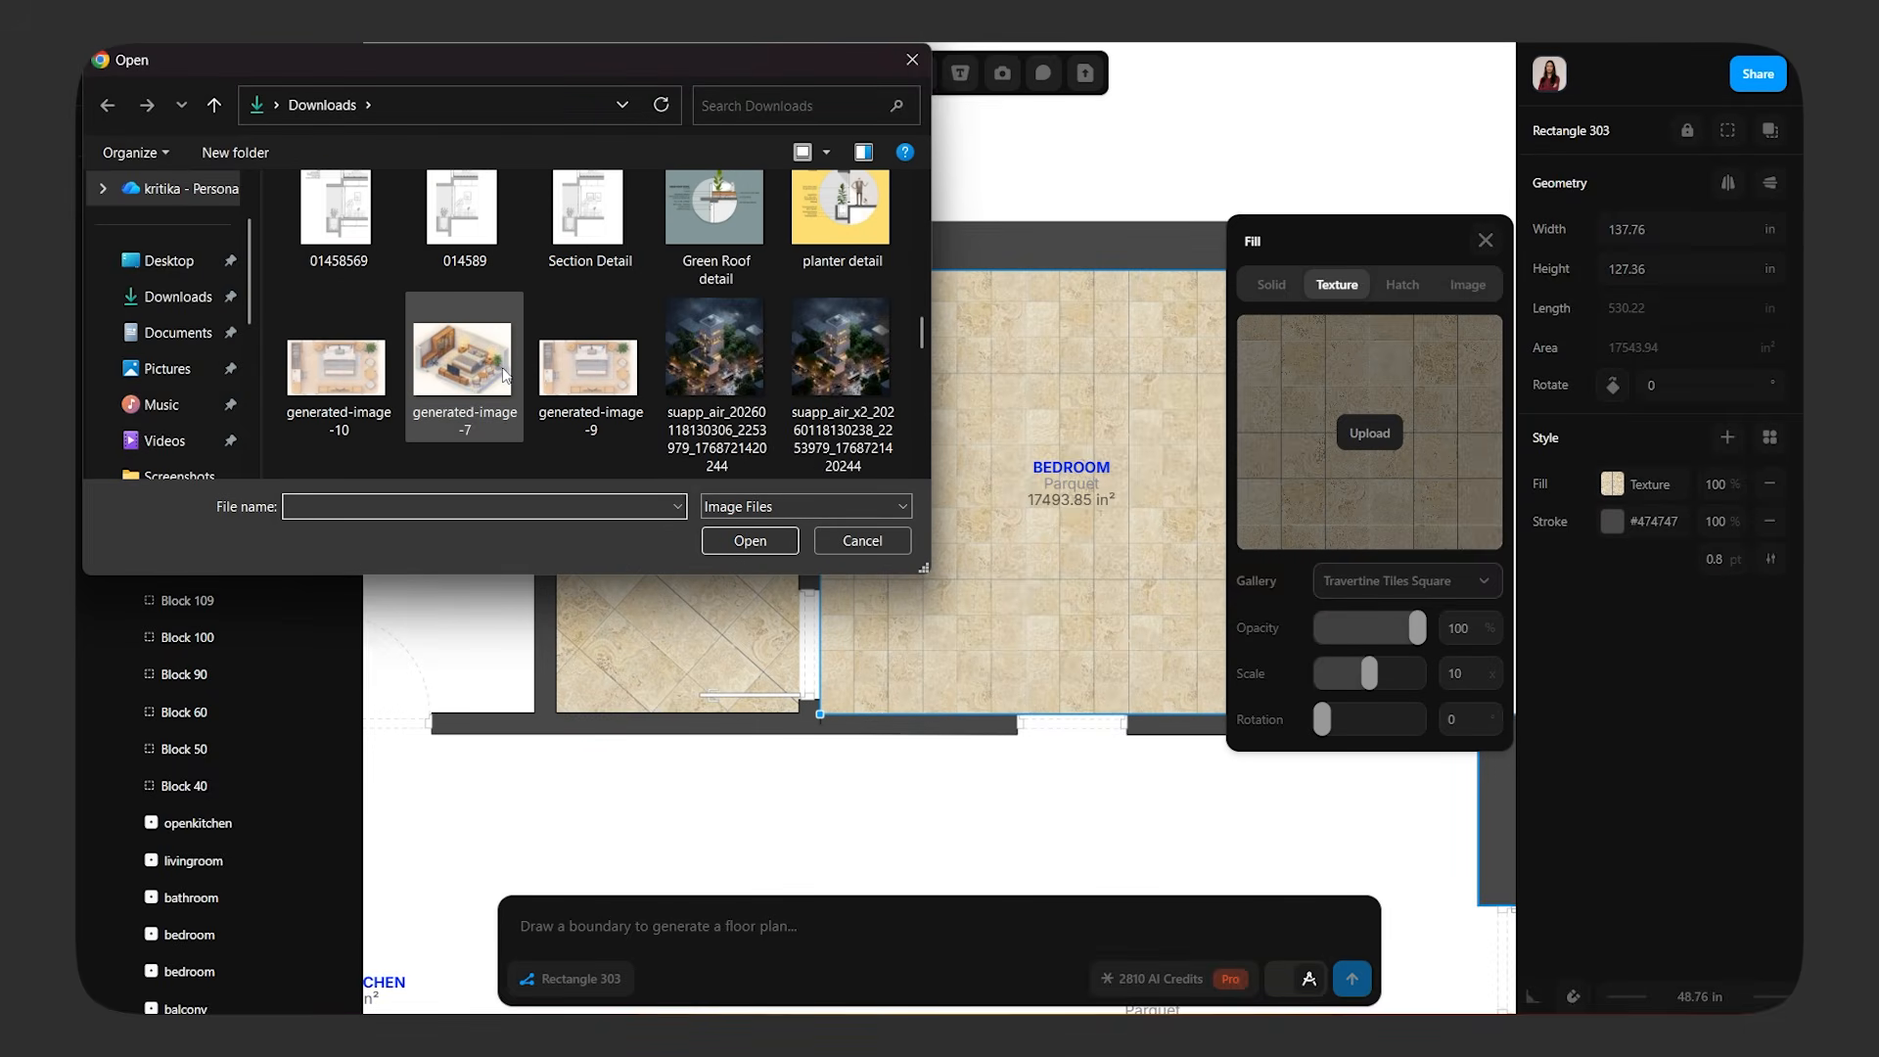
pyautogui.scroll(-5, 721, 286)
pyautogui.doubleClick(725, 284)
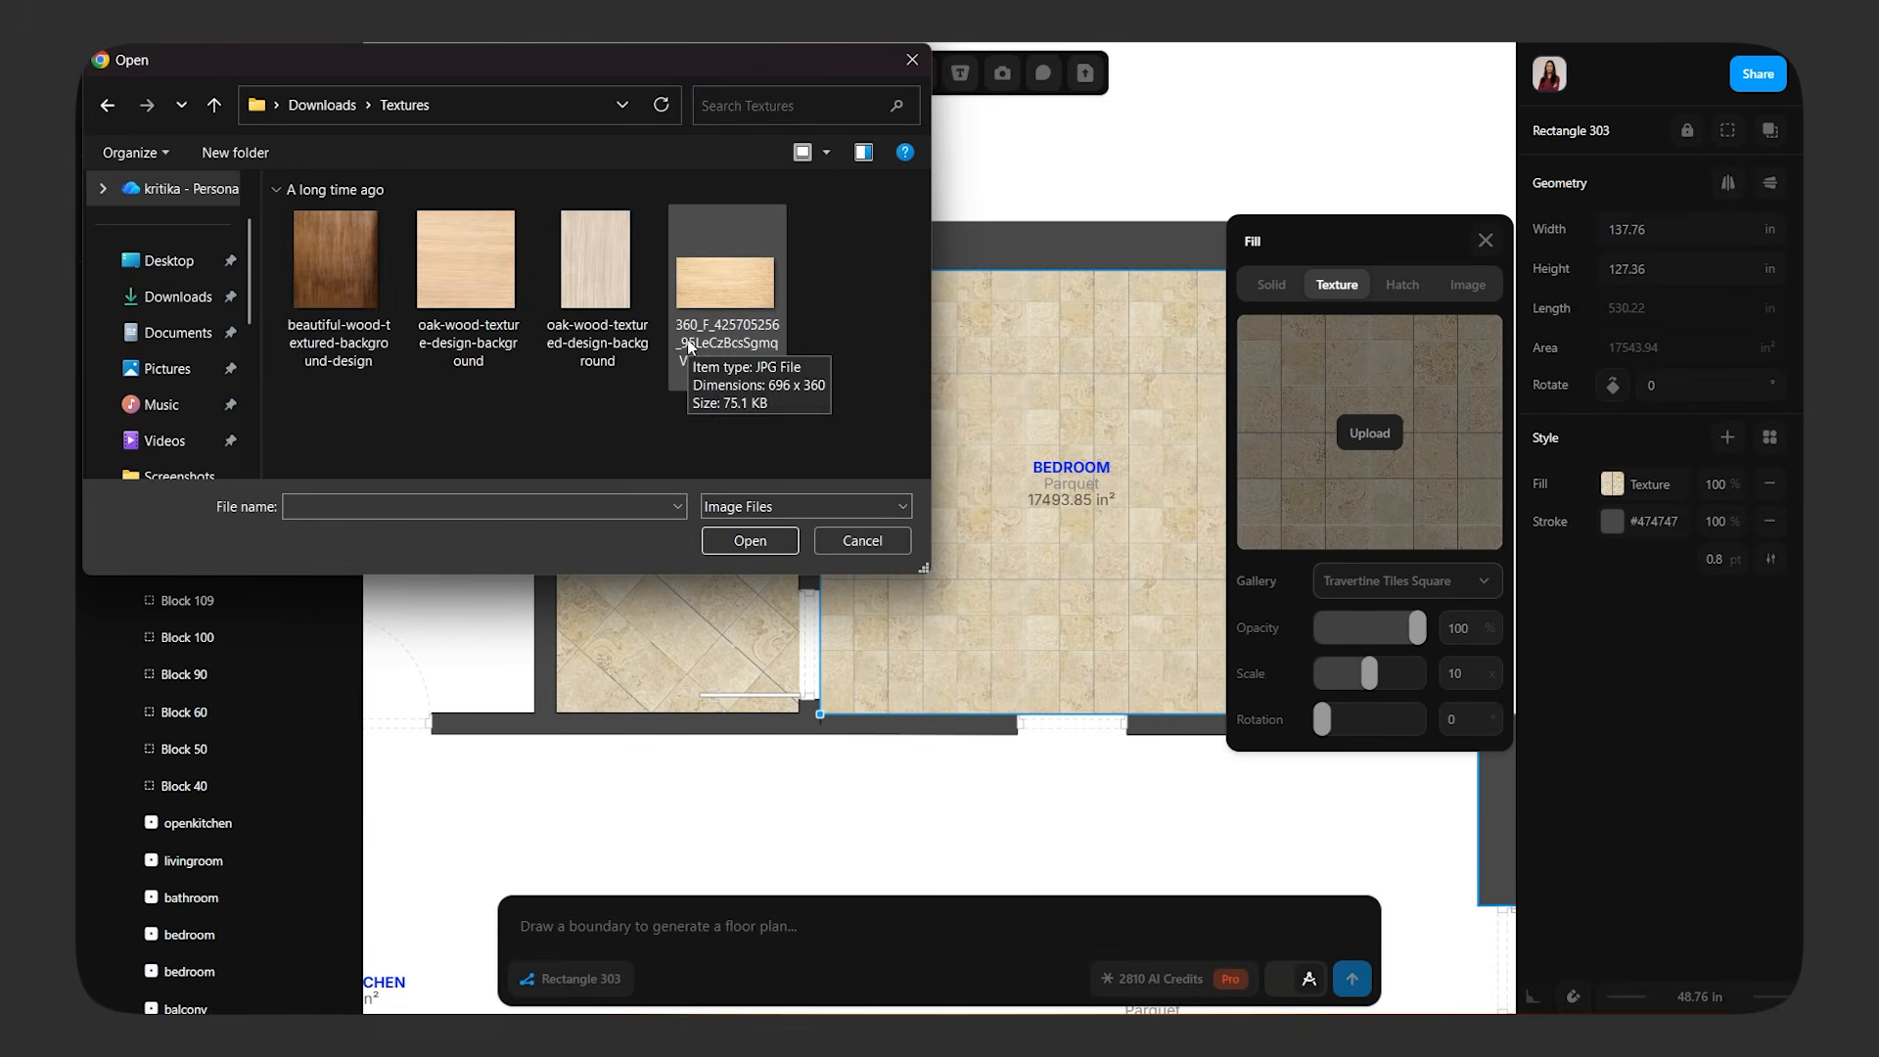
pyautogui.click(604, 278)
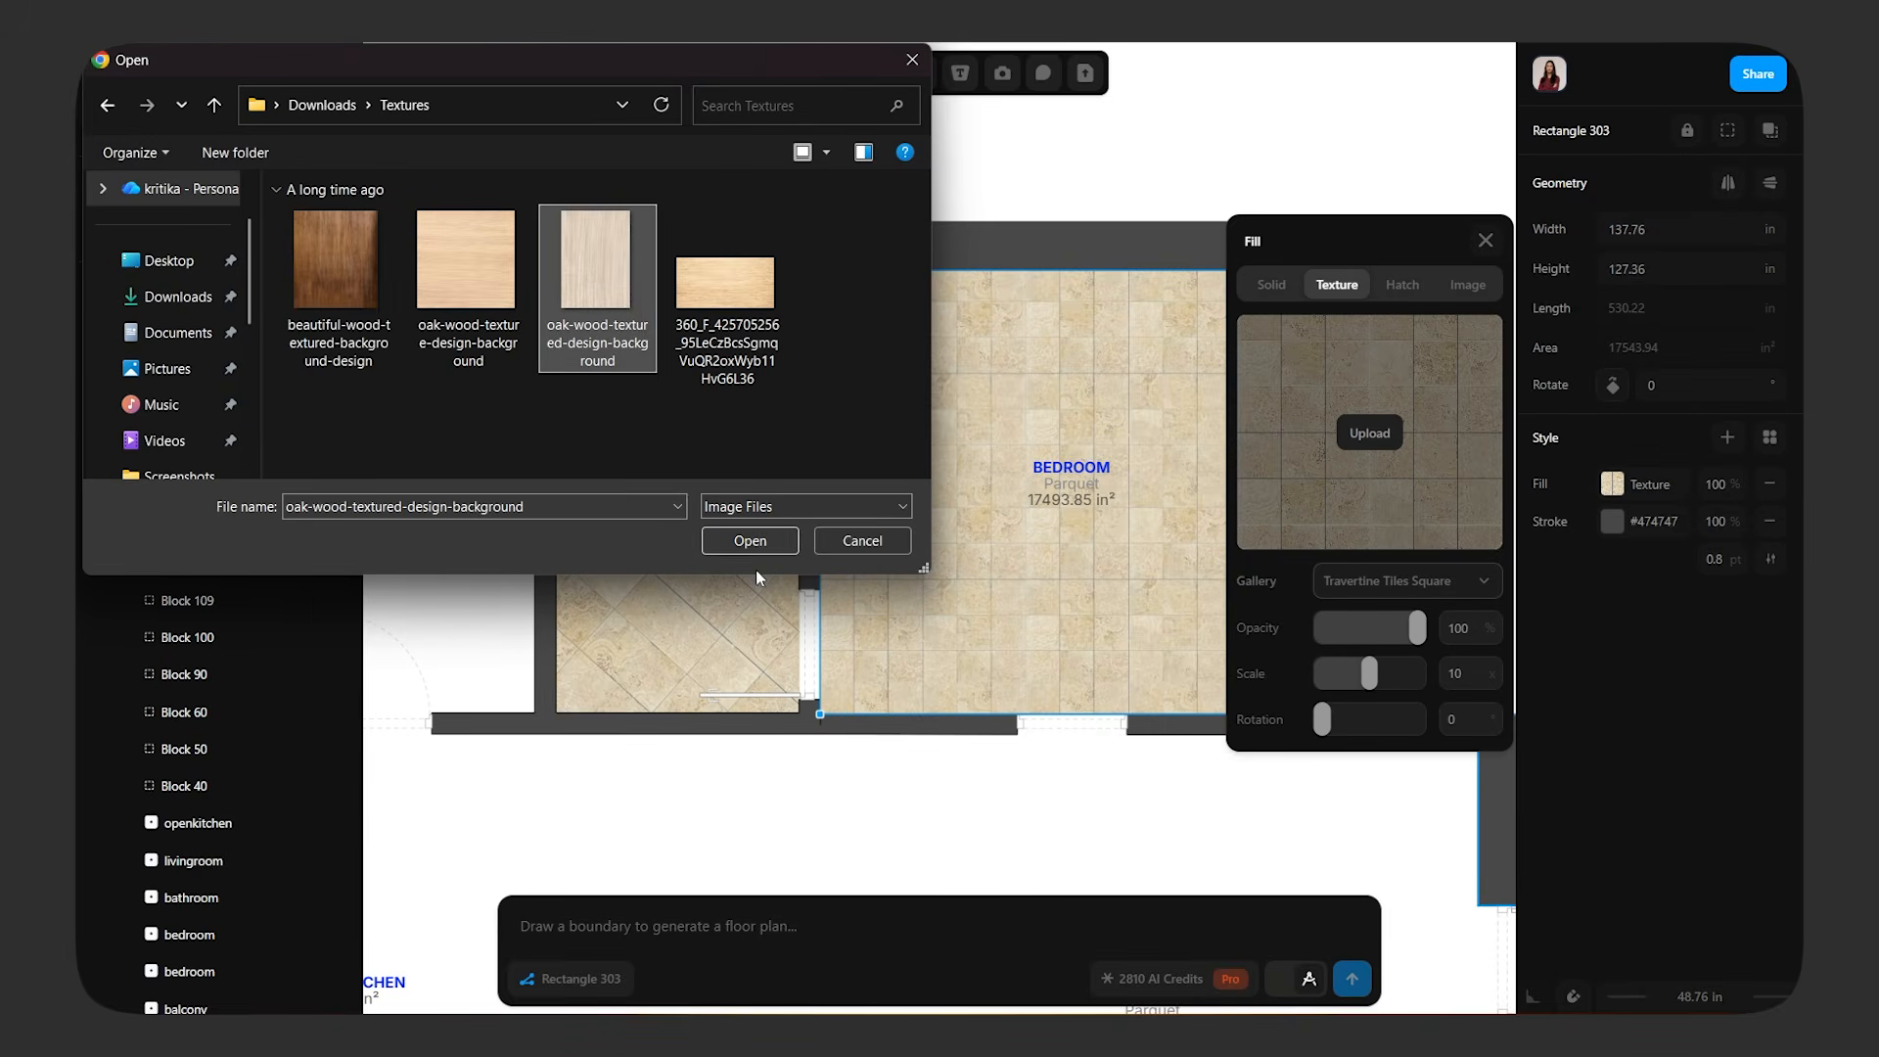
pyautogui.click(749, 540)
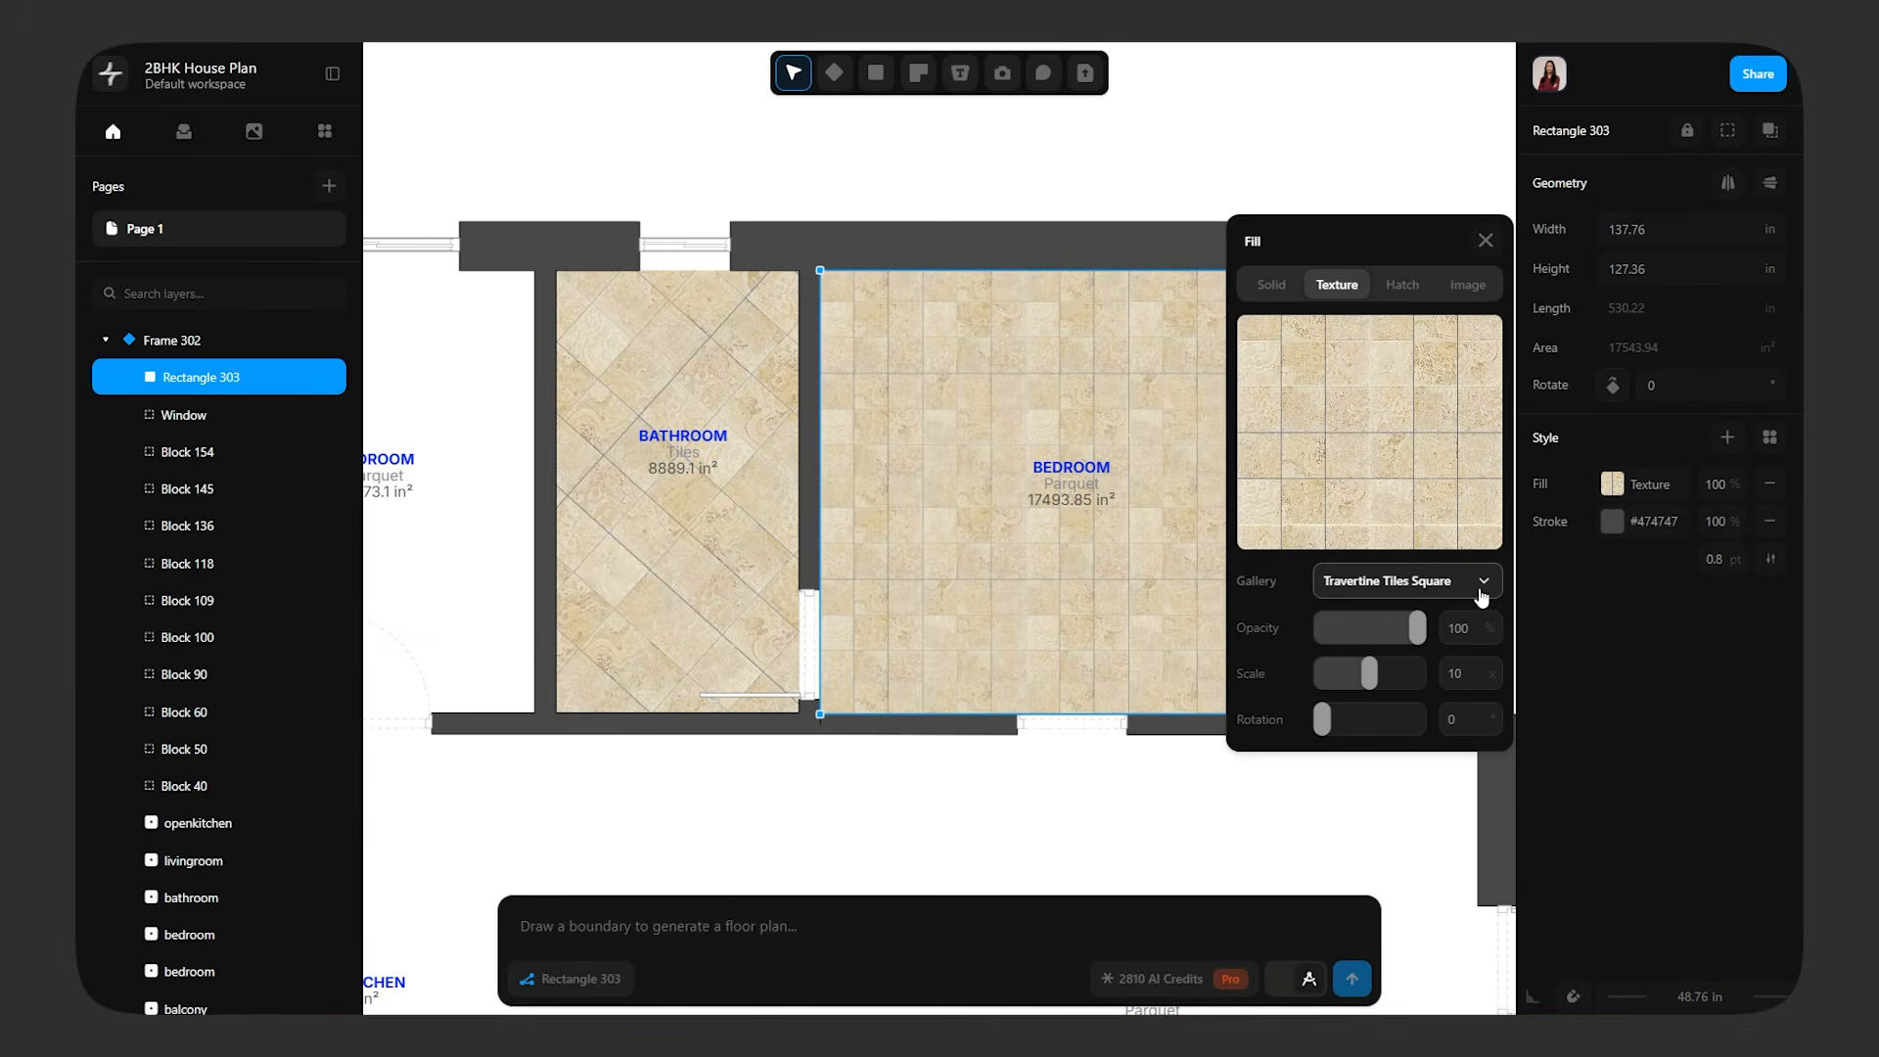
# Apply the uploaded oak-wood-textured-design-background texture to the bedroom floor rectangle
pyautogui.click(1481, 592)
pyautogui.scroll(-2, 1426, 744)
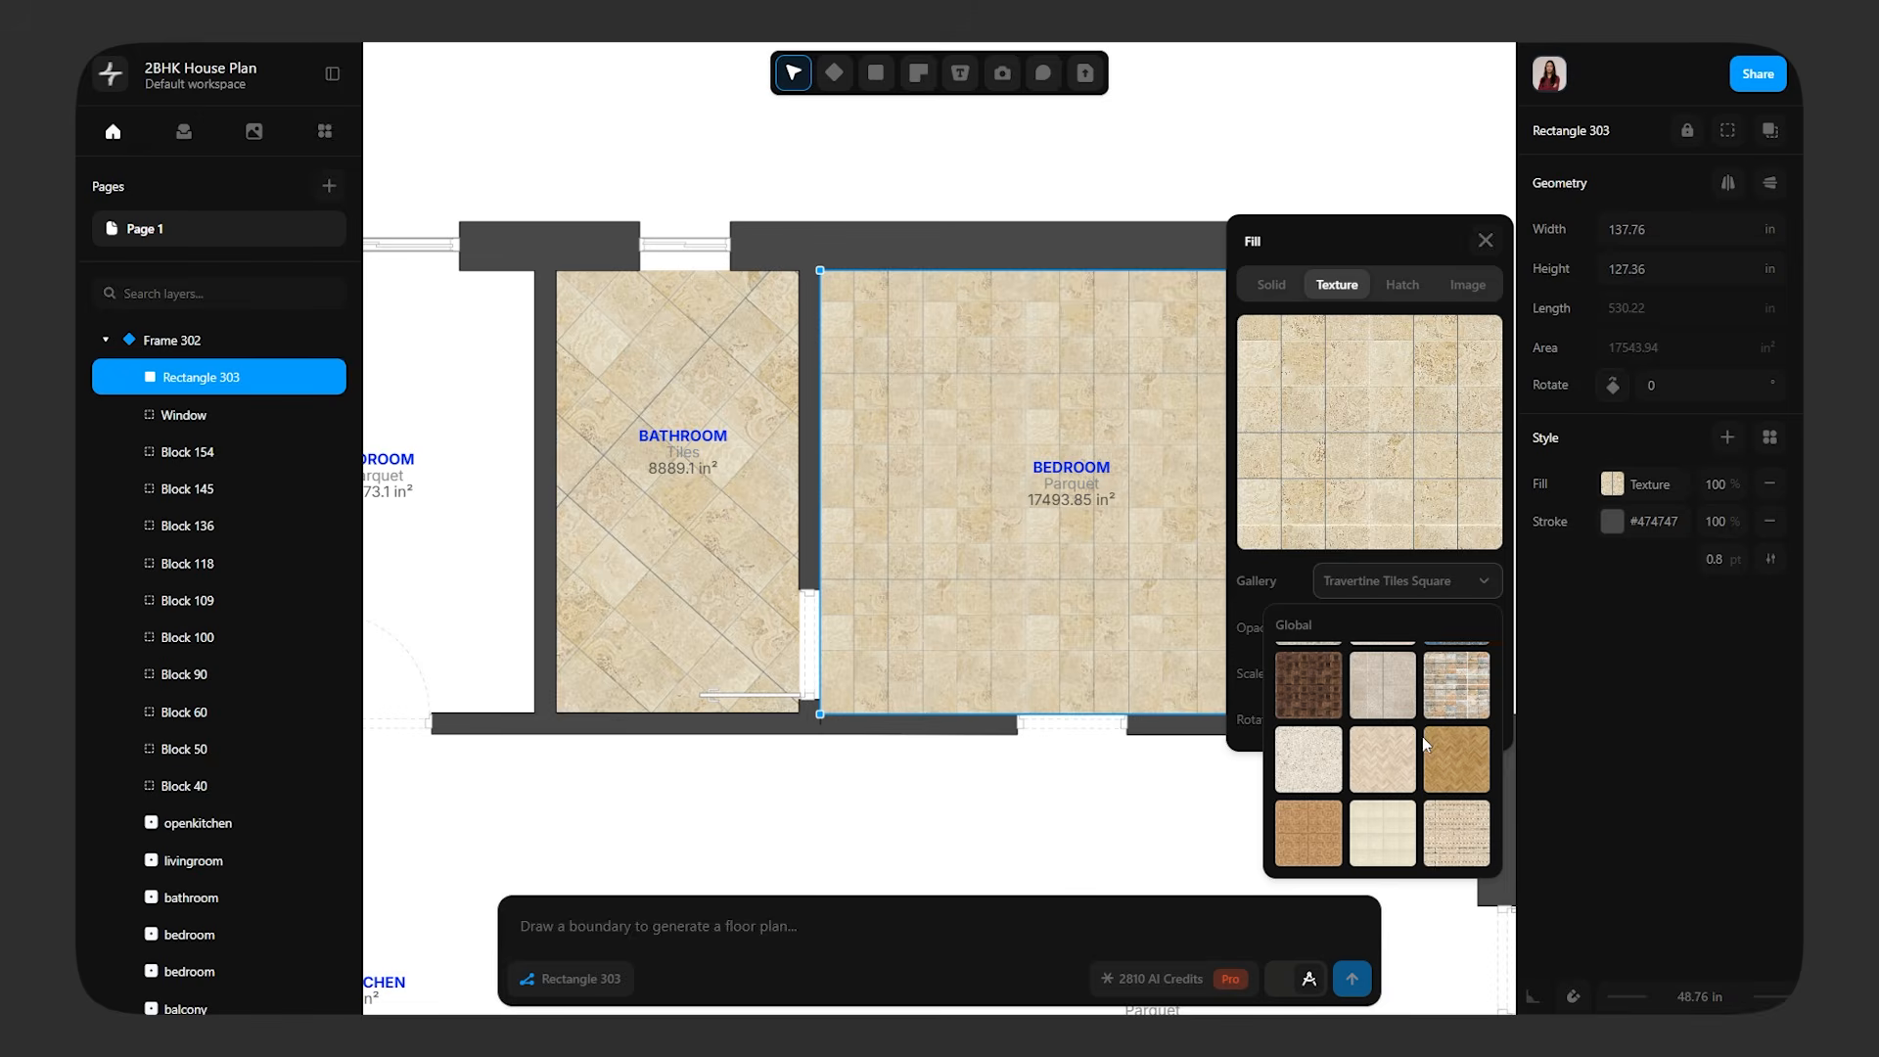
pyautogui.scroll(2, 1424, 743)
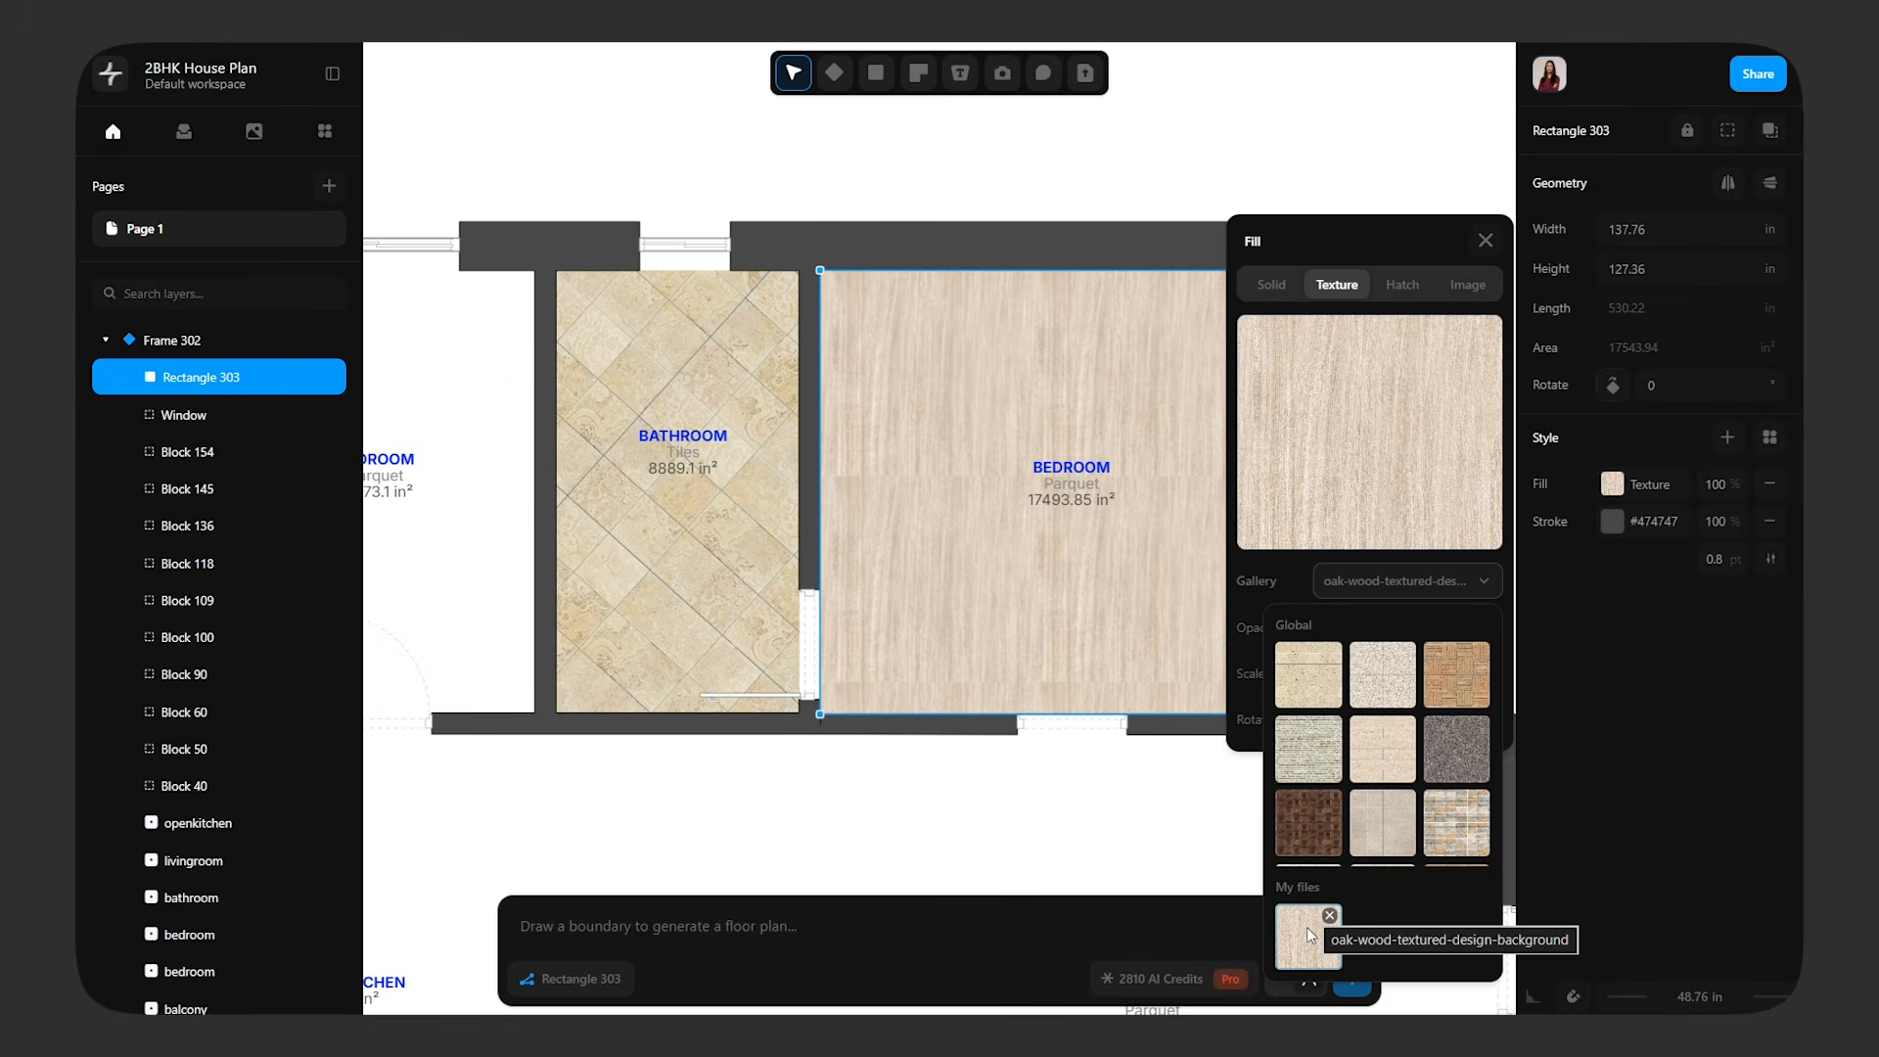
# Fill the bedroom floor with the light Herringbone Parquet texture from the global gallery and set its scale to about 14.9
pyautogui.scroll(-2, 1349, 755)
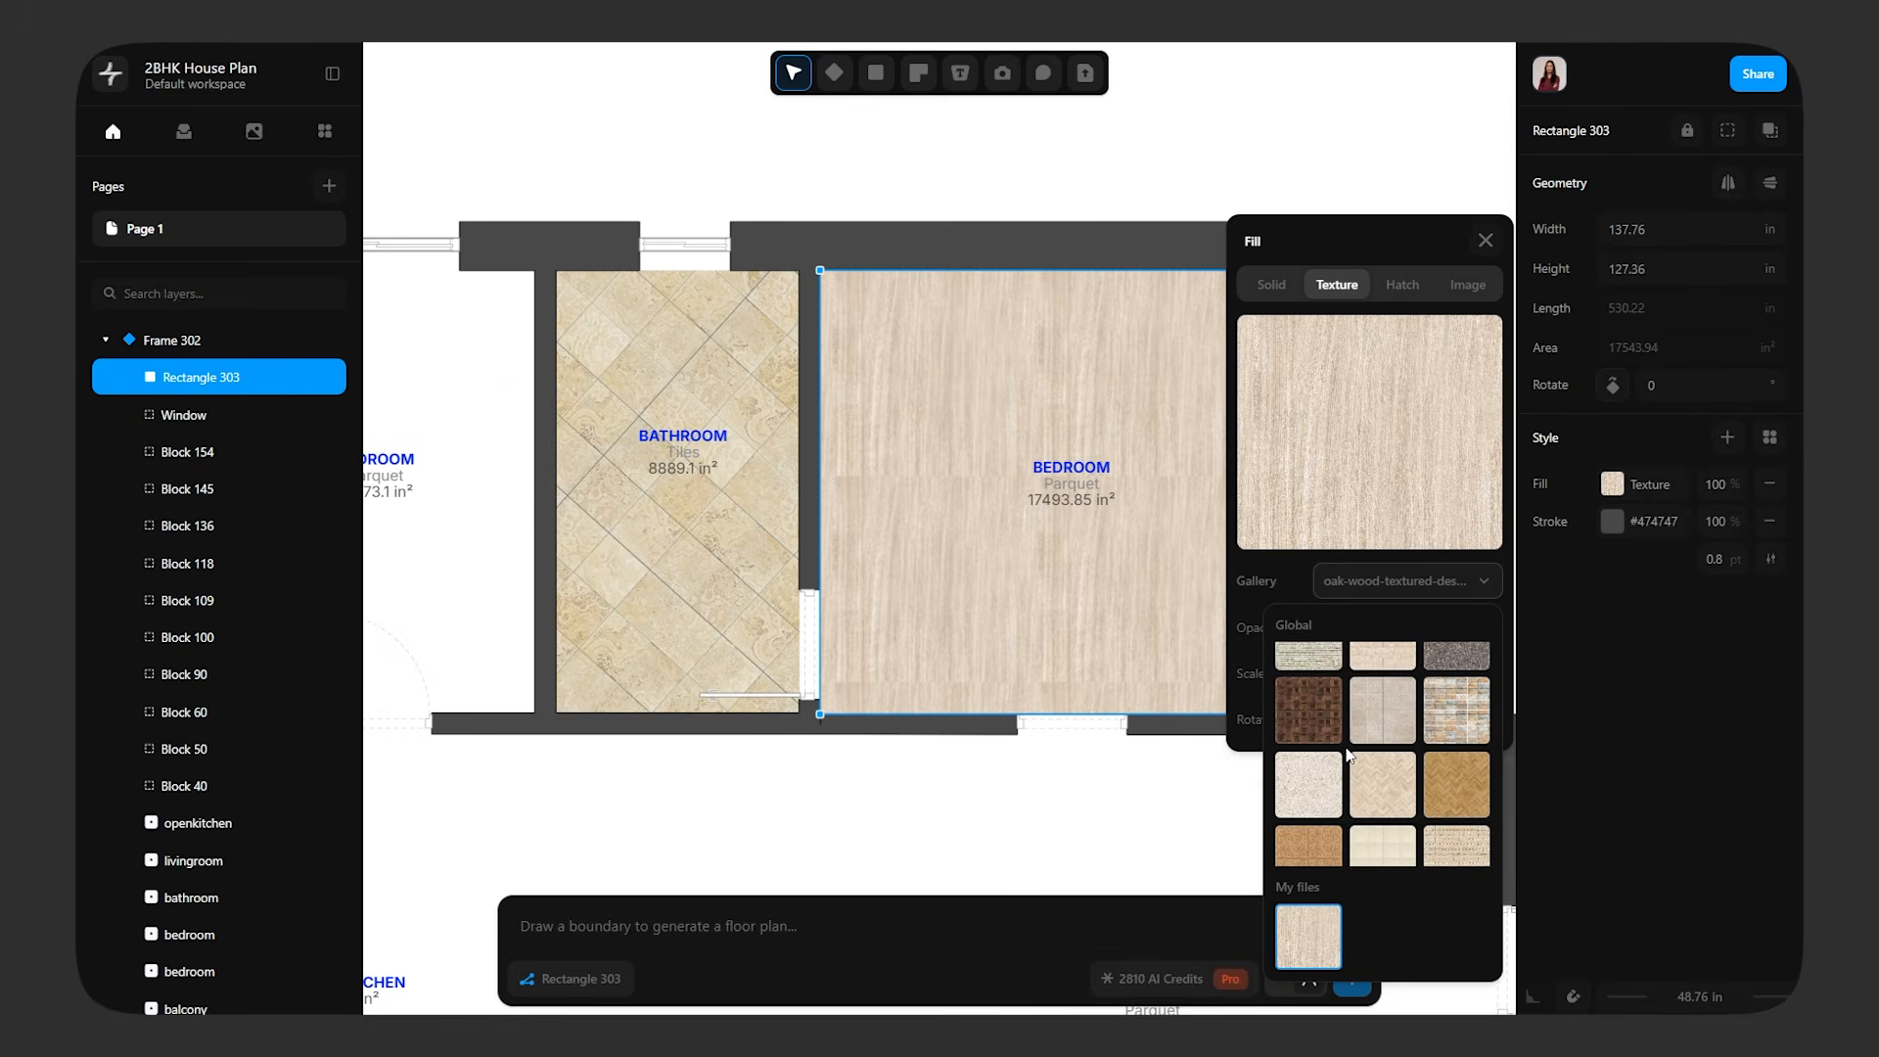
pyautogui.click(1406, 767)
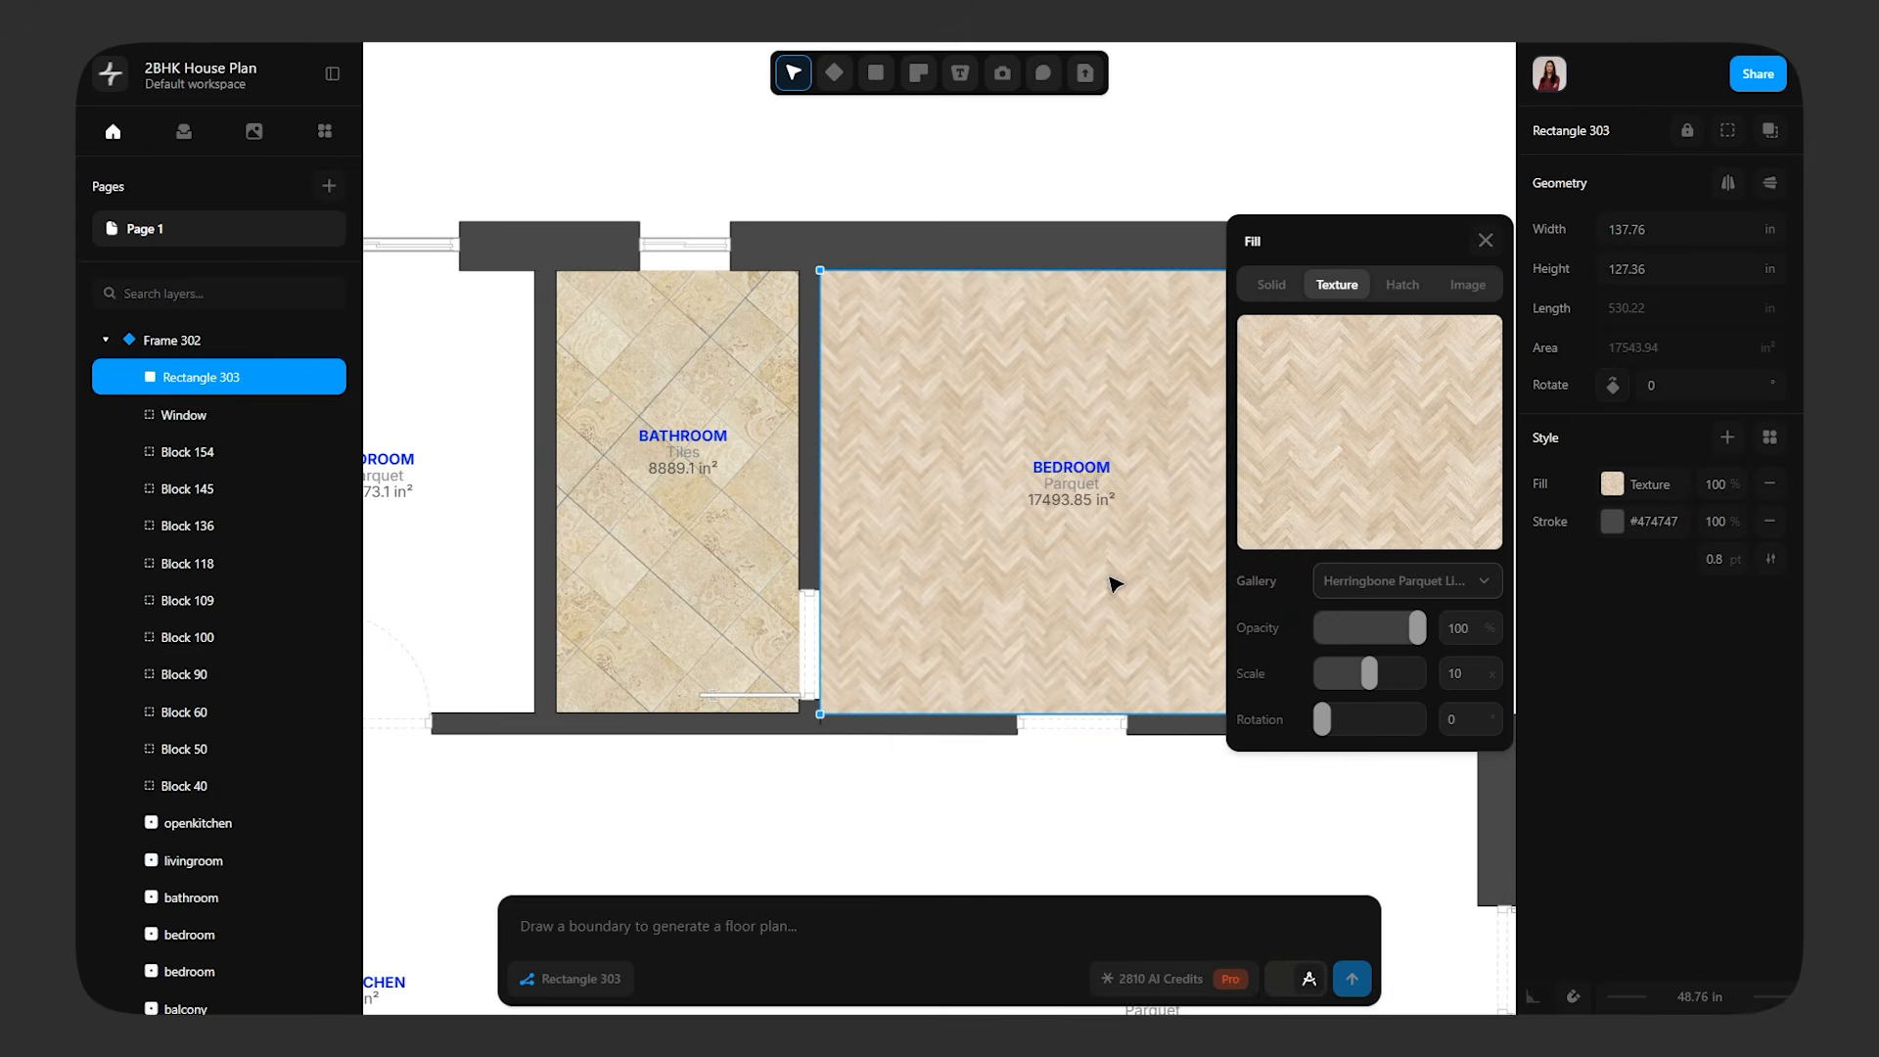
pyautogui.moveTo(1373, 677); pyautogui.dragTo(1399, 682)
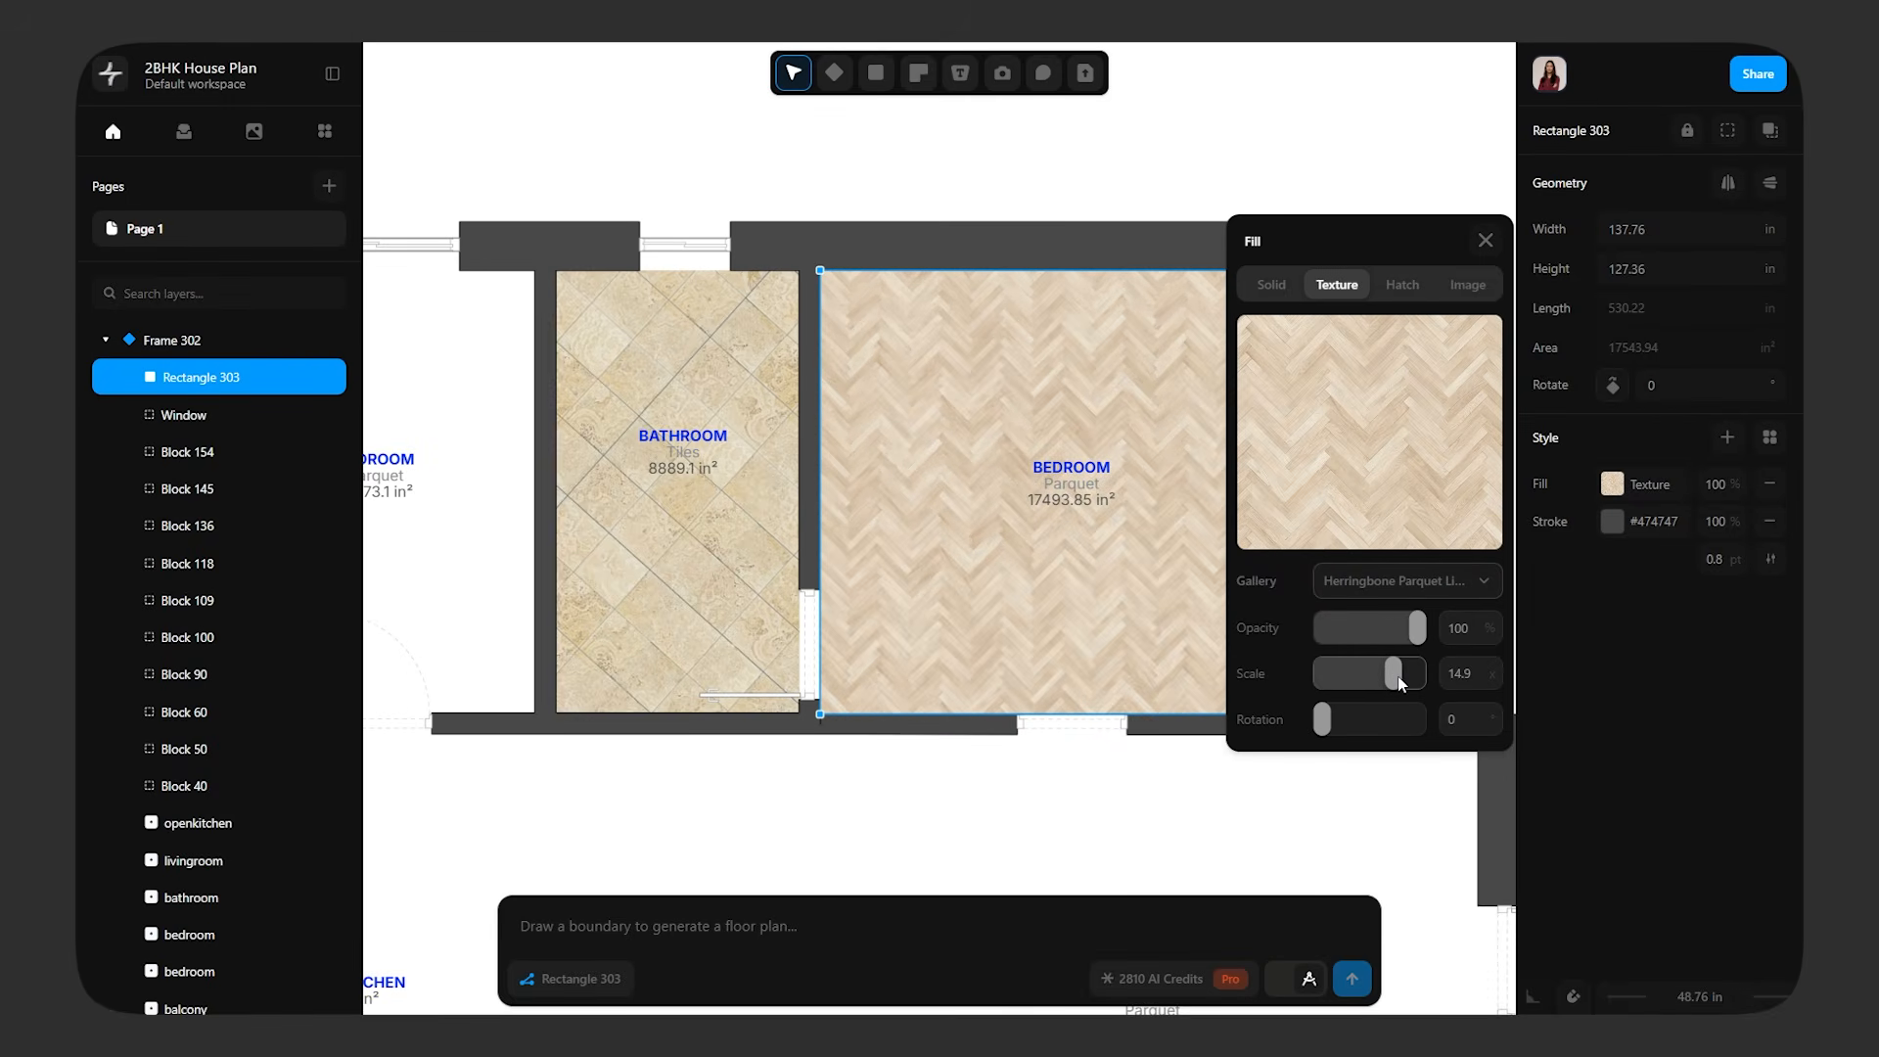
pyautogui.click(1050, 820)
# Remove the stroke from the herringbone bedroom rectangle and send it to the back, behind the door and room label
pyautogui.scroll(-3, 1282, 744)
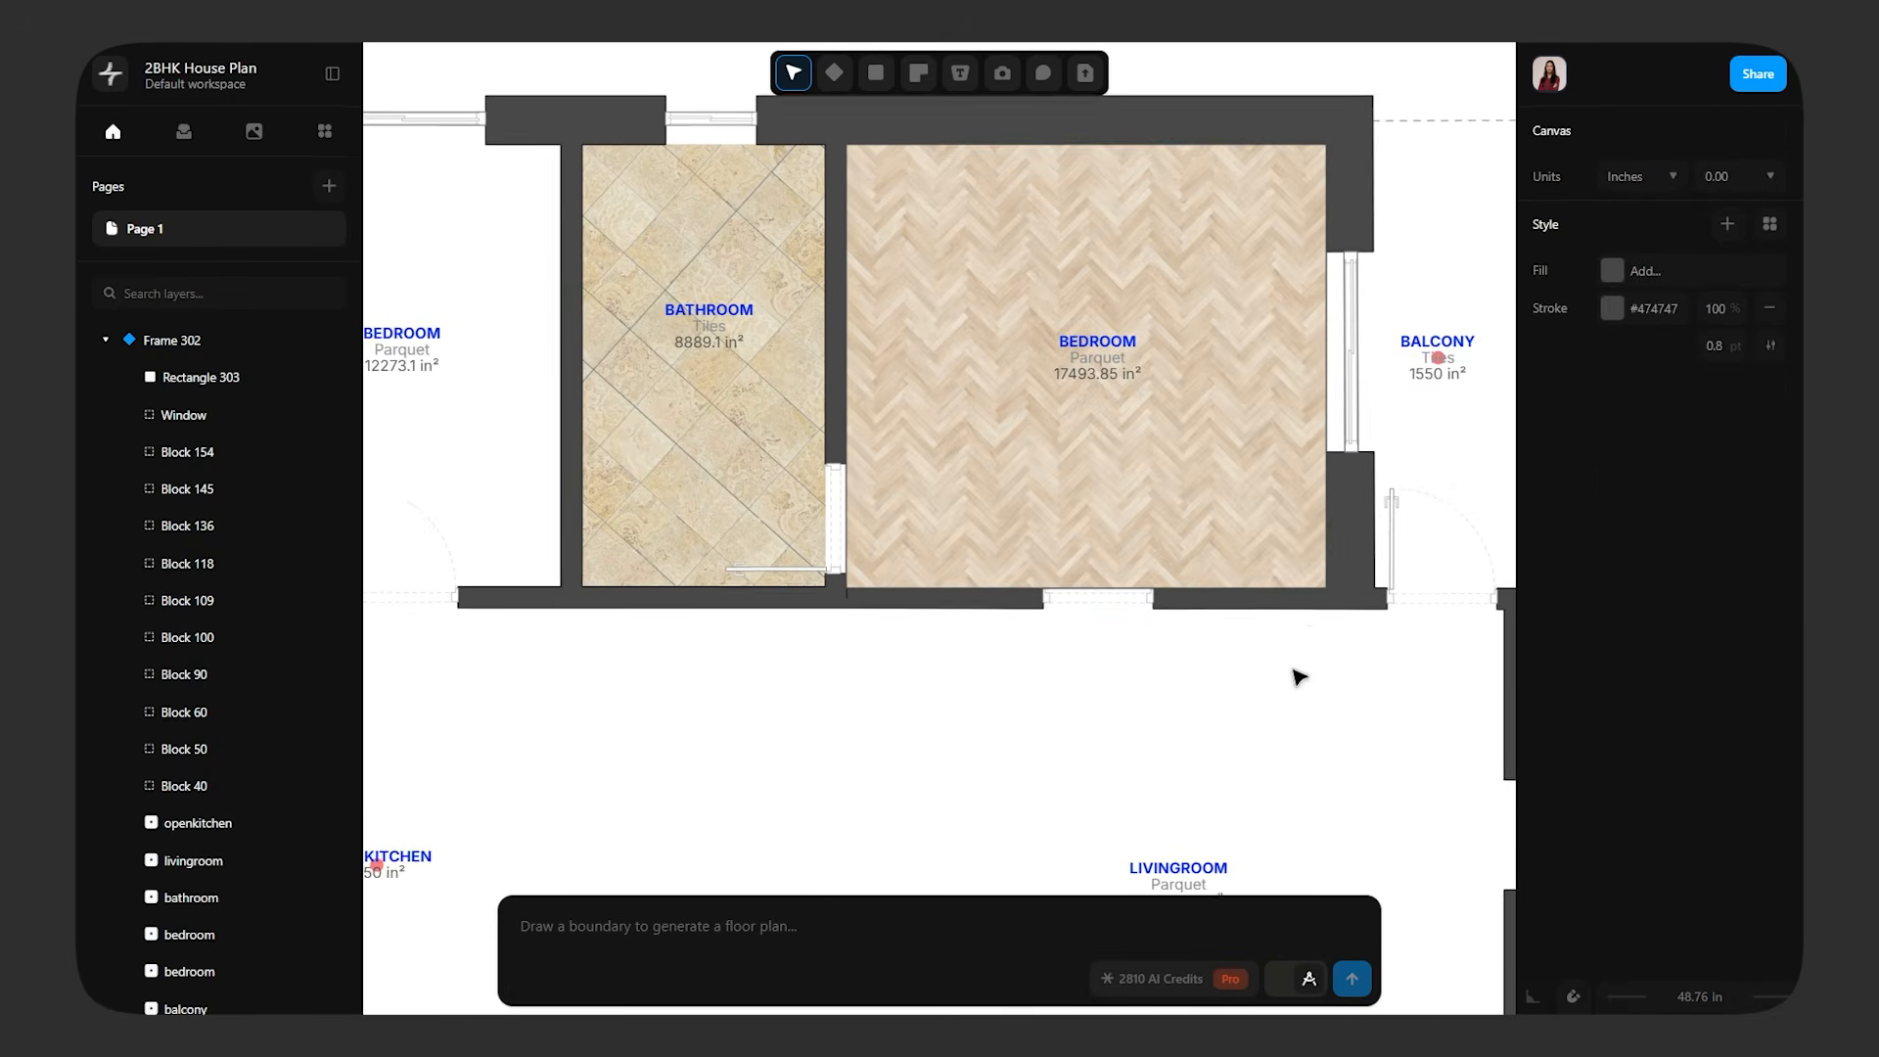
pyautogui.click(1256, 437)
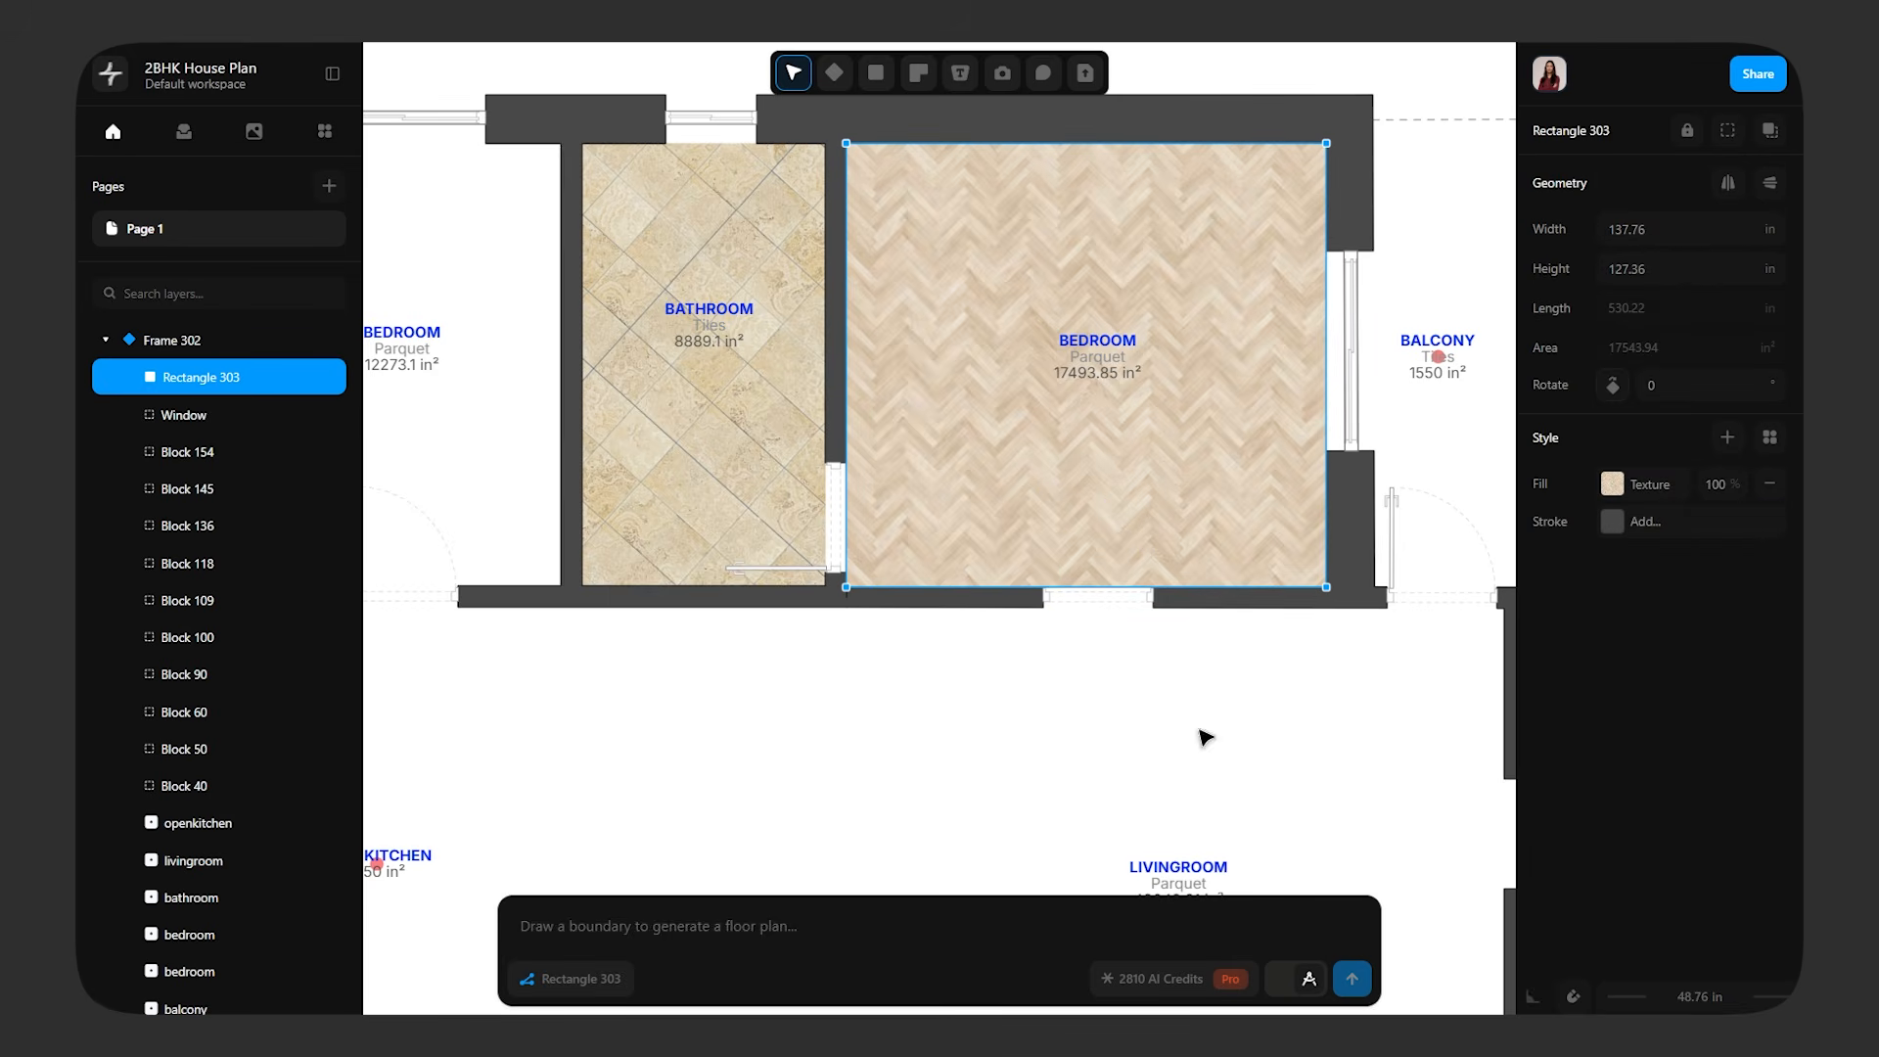
pyautogui.rightClick(1185, 433)
pyautogui.click(1263, 545)
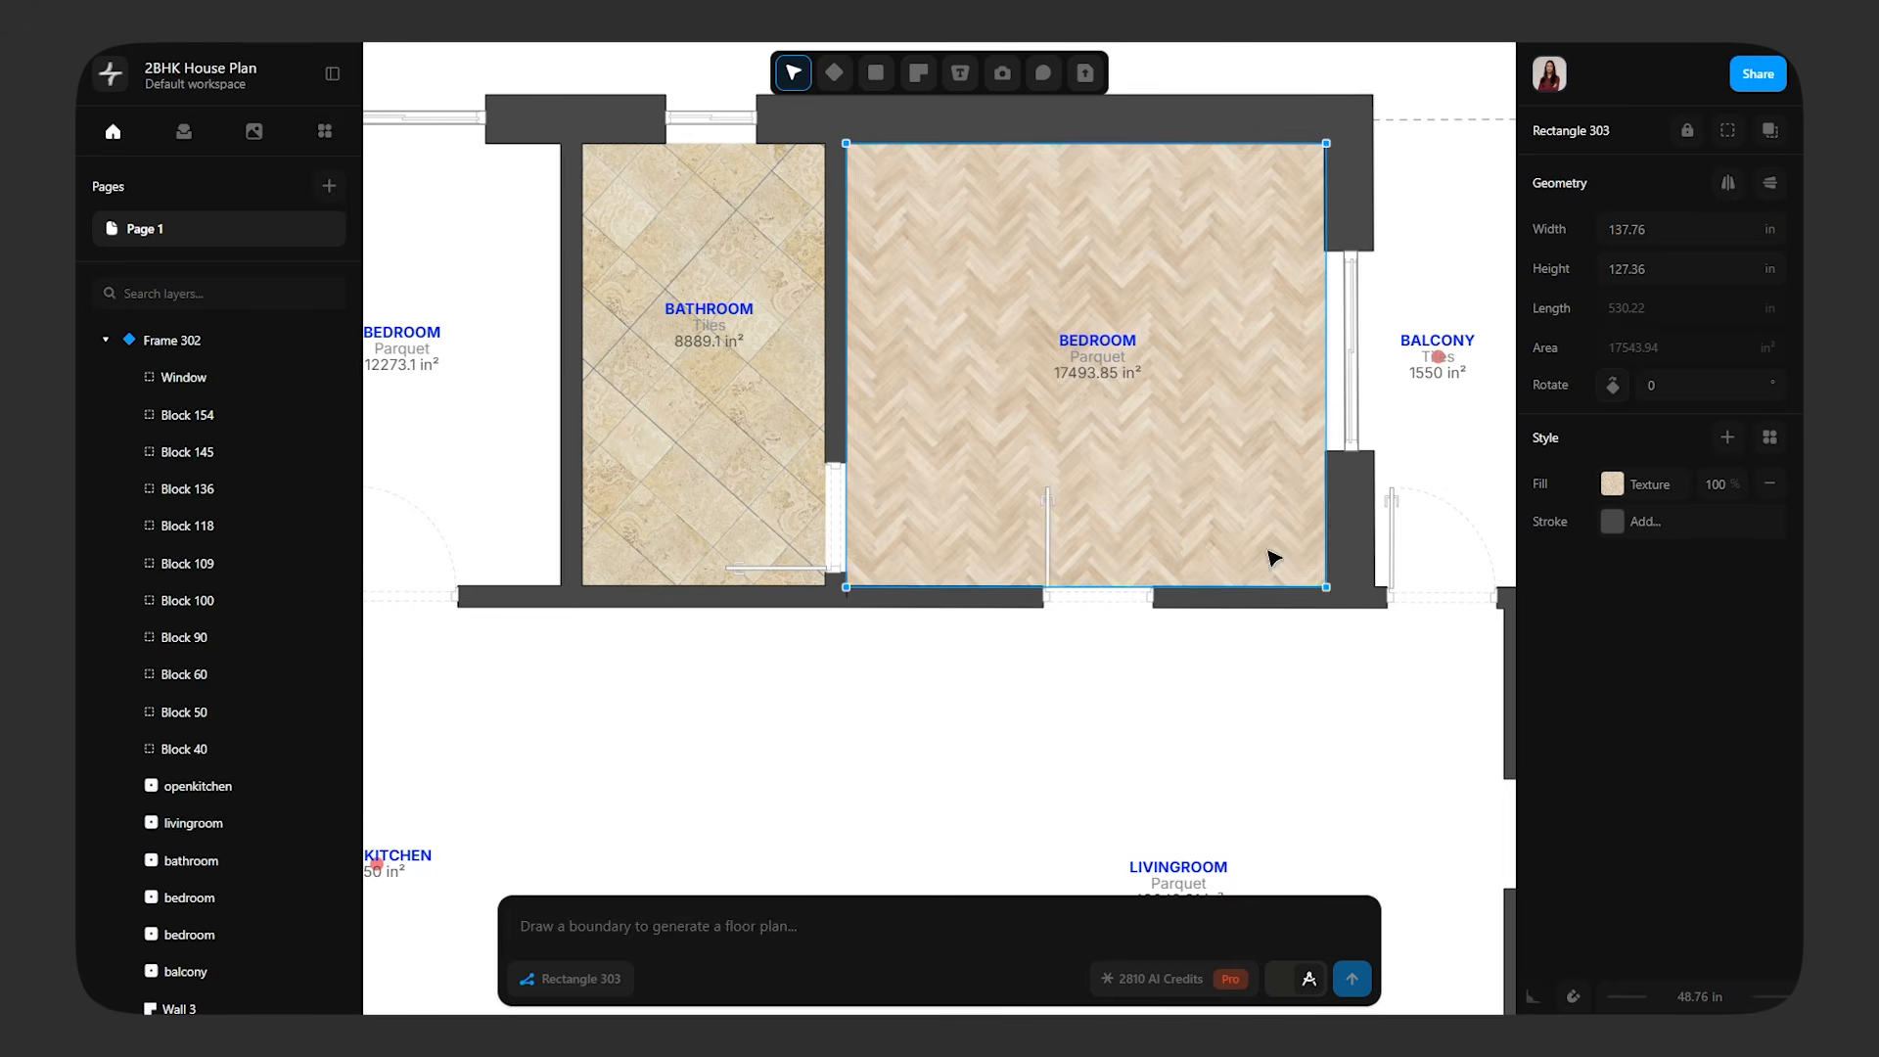
pyautogui.click(1098, 707)
pyautogui.click(1048, 553)
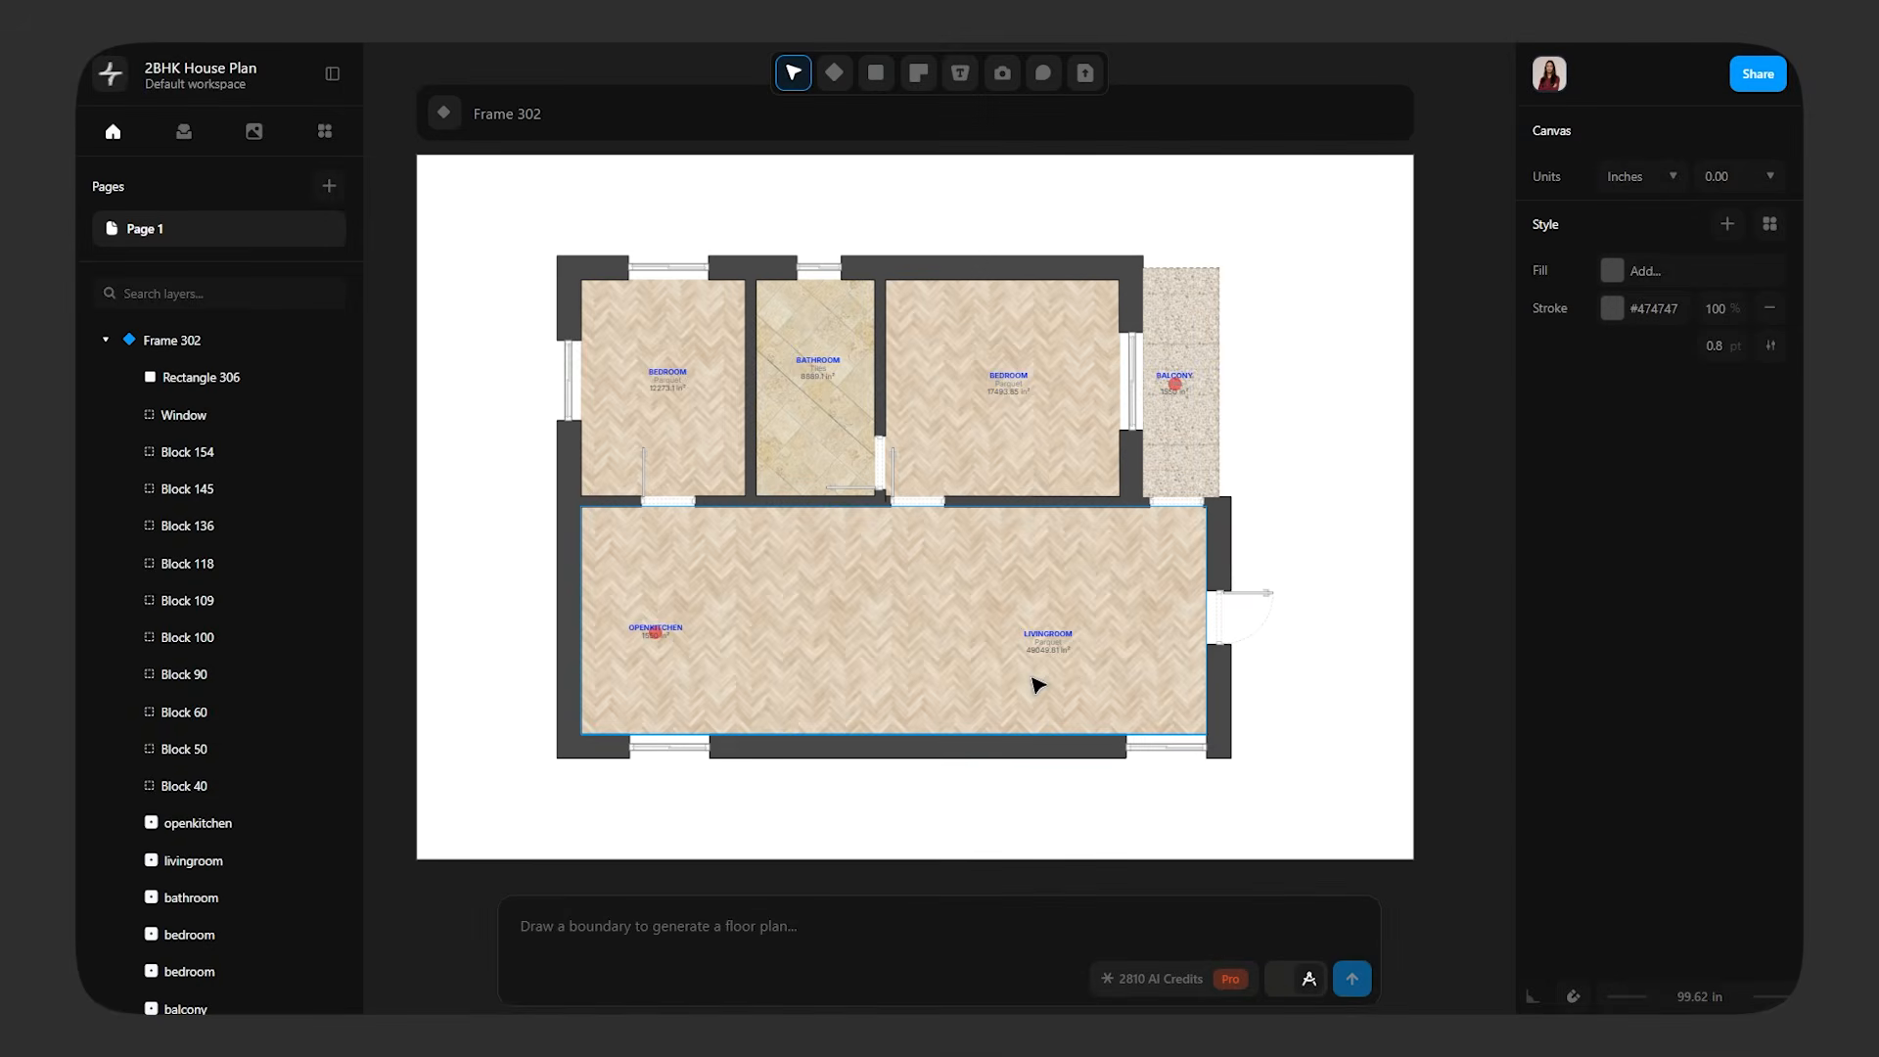
# Search the block library for "BED" and place the Vikenaker bed in the bedroom beside the balcony
pyautogui.click(106, 339)
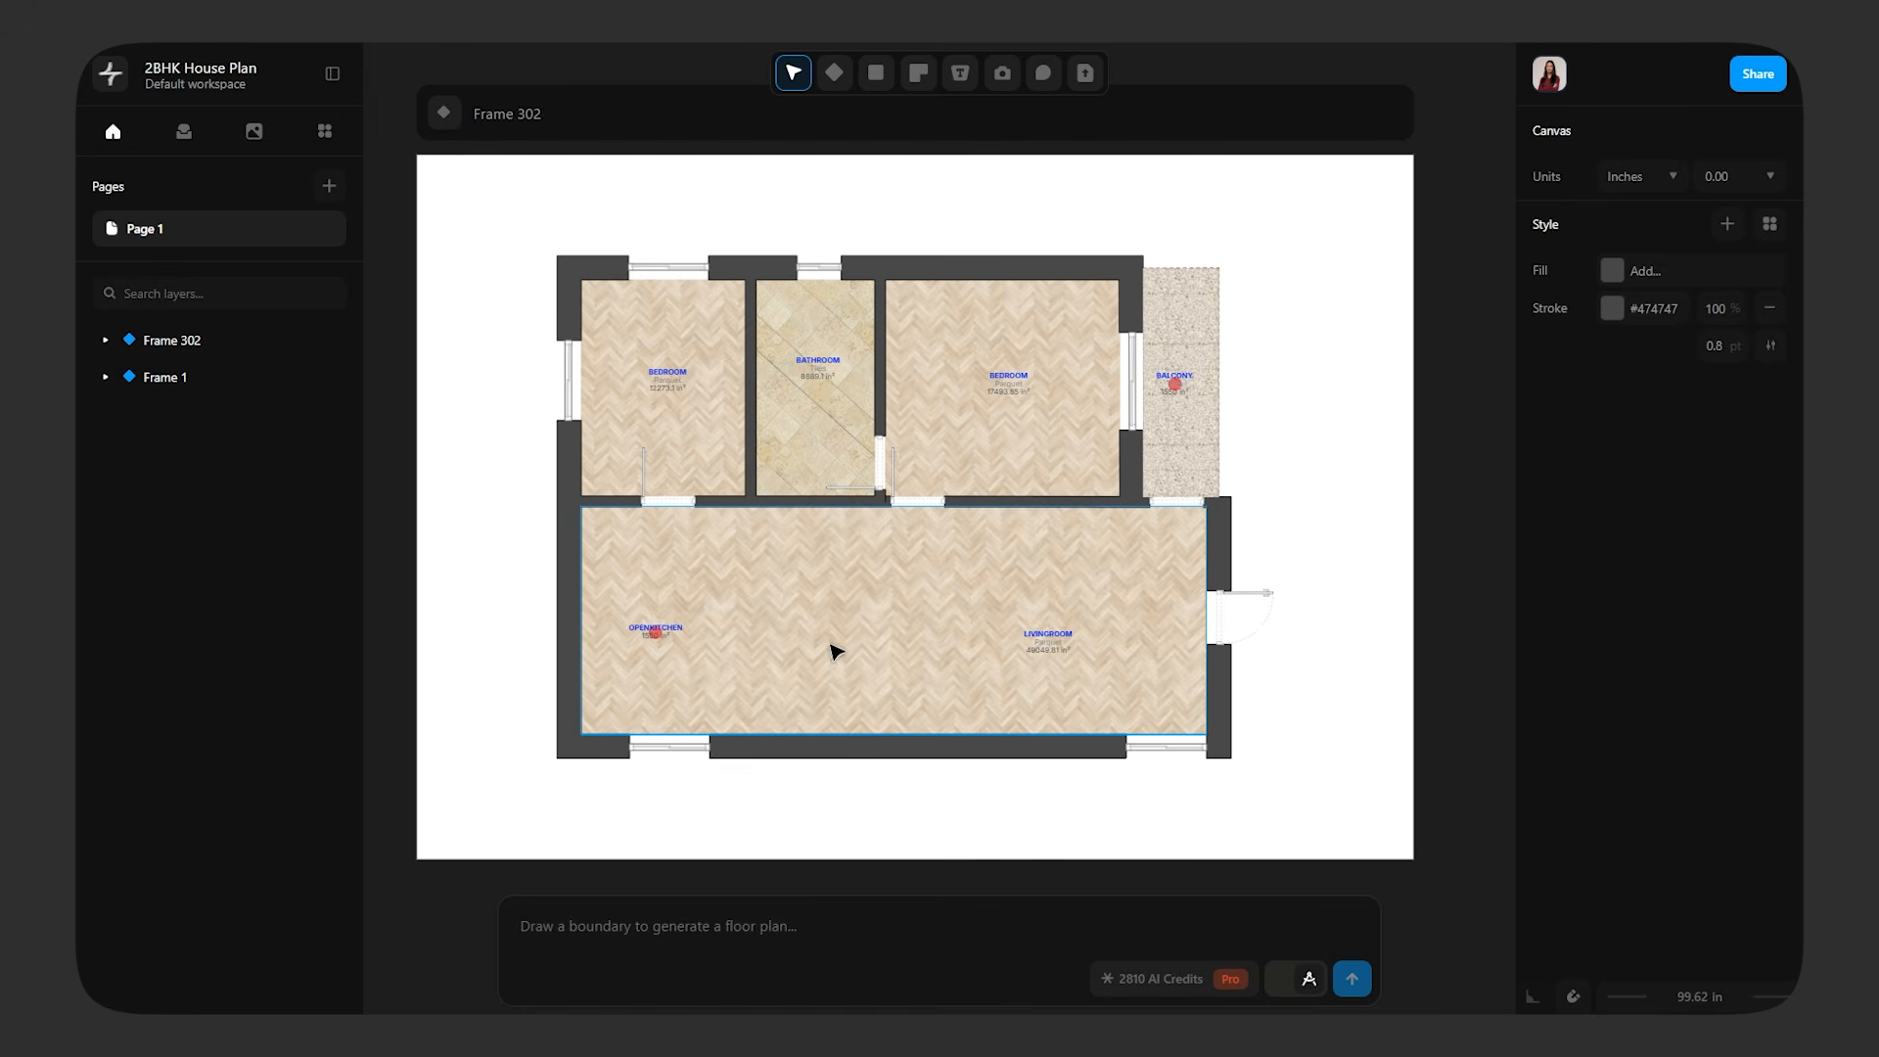
pyautogui.click(183, 131)
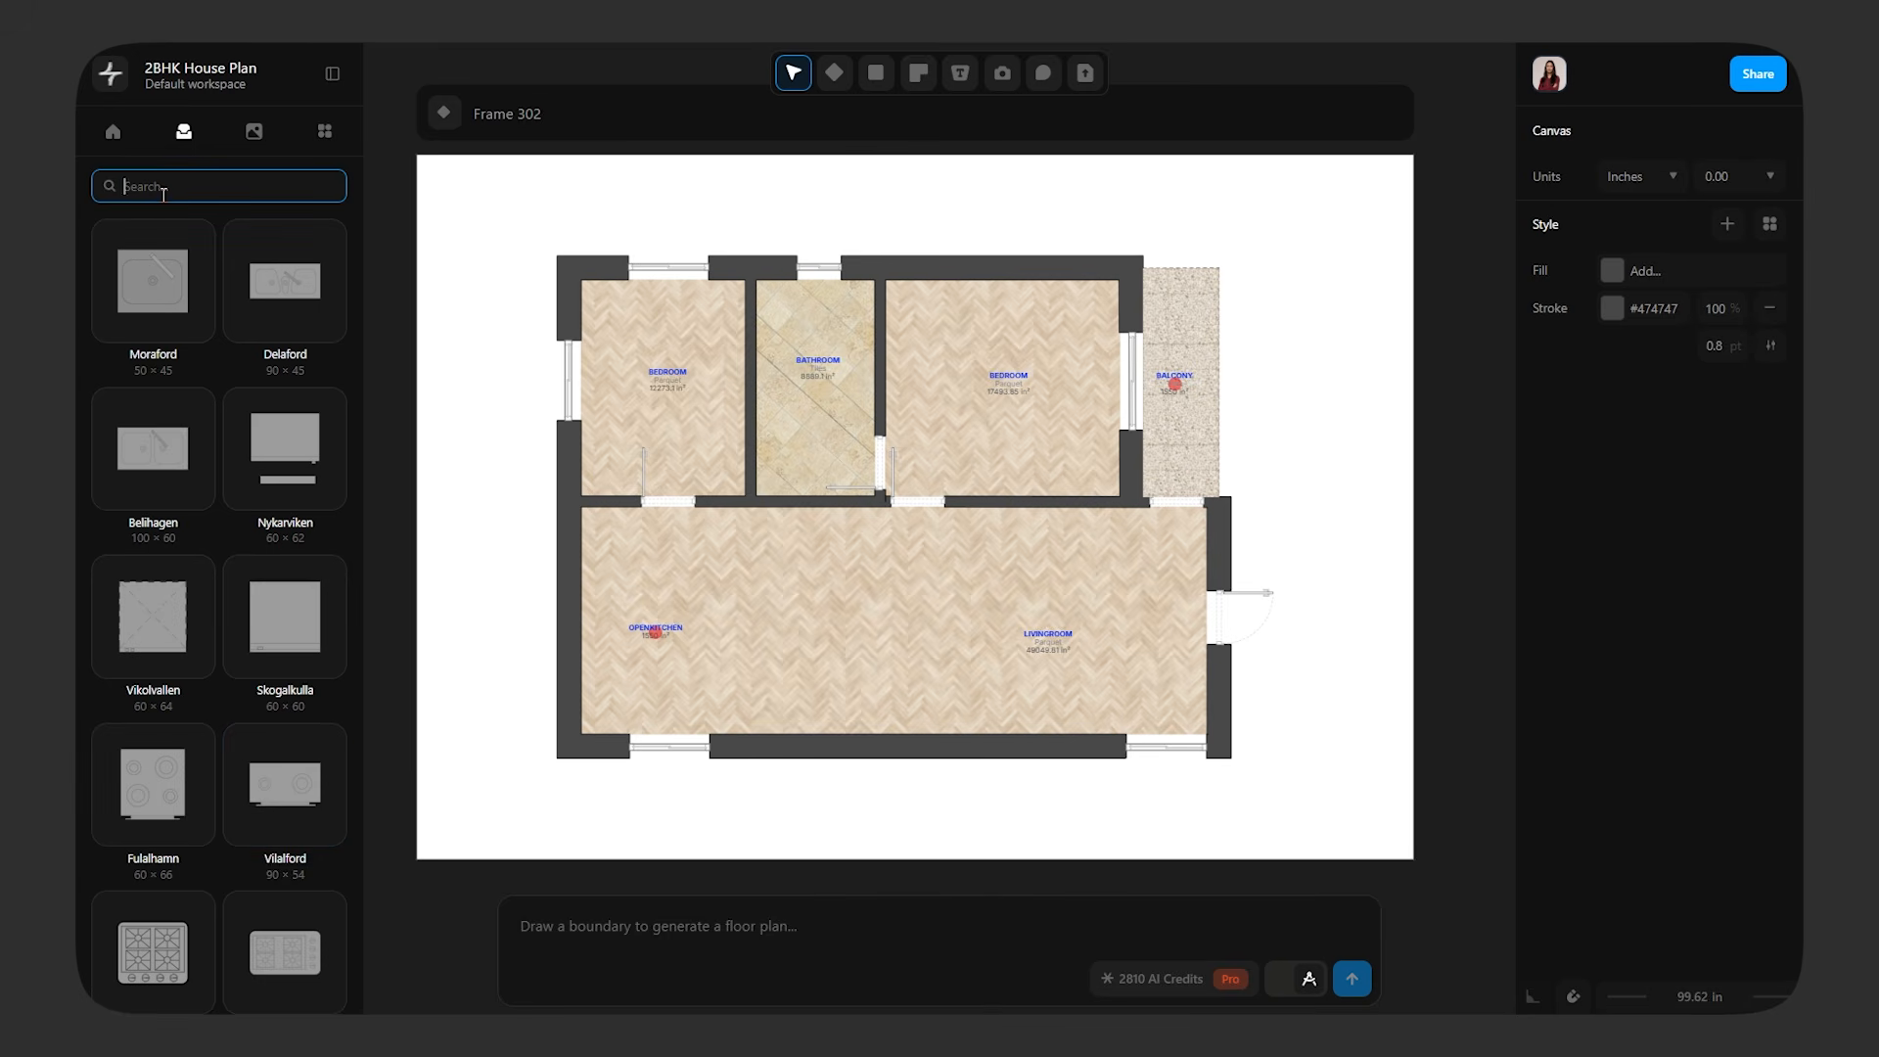
pyautogui.click(163, 193)
pyautogui.write('BED')
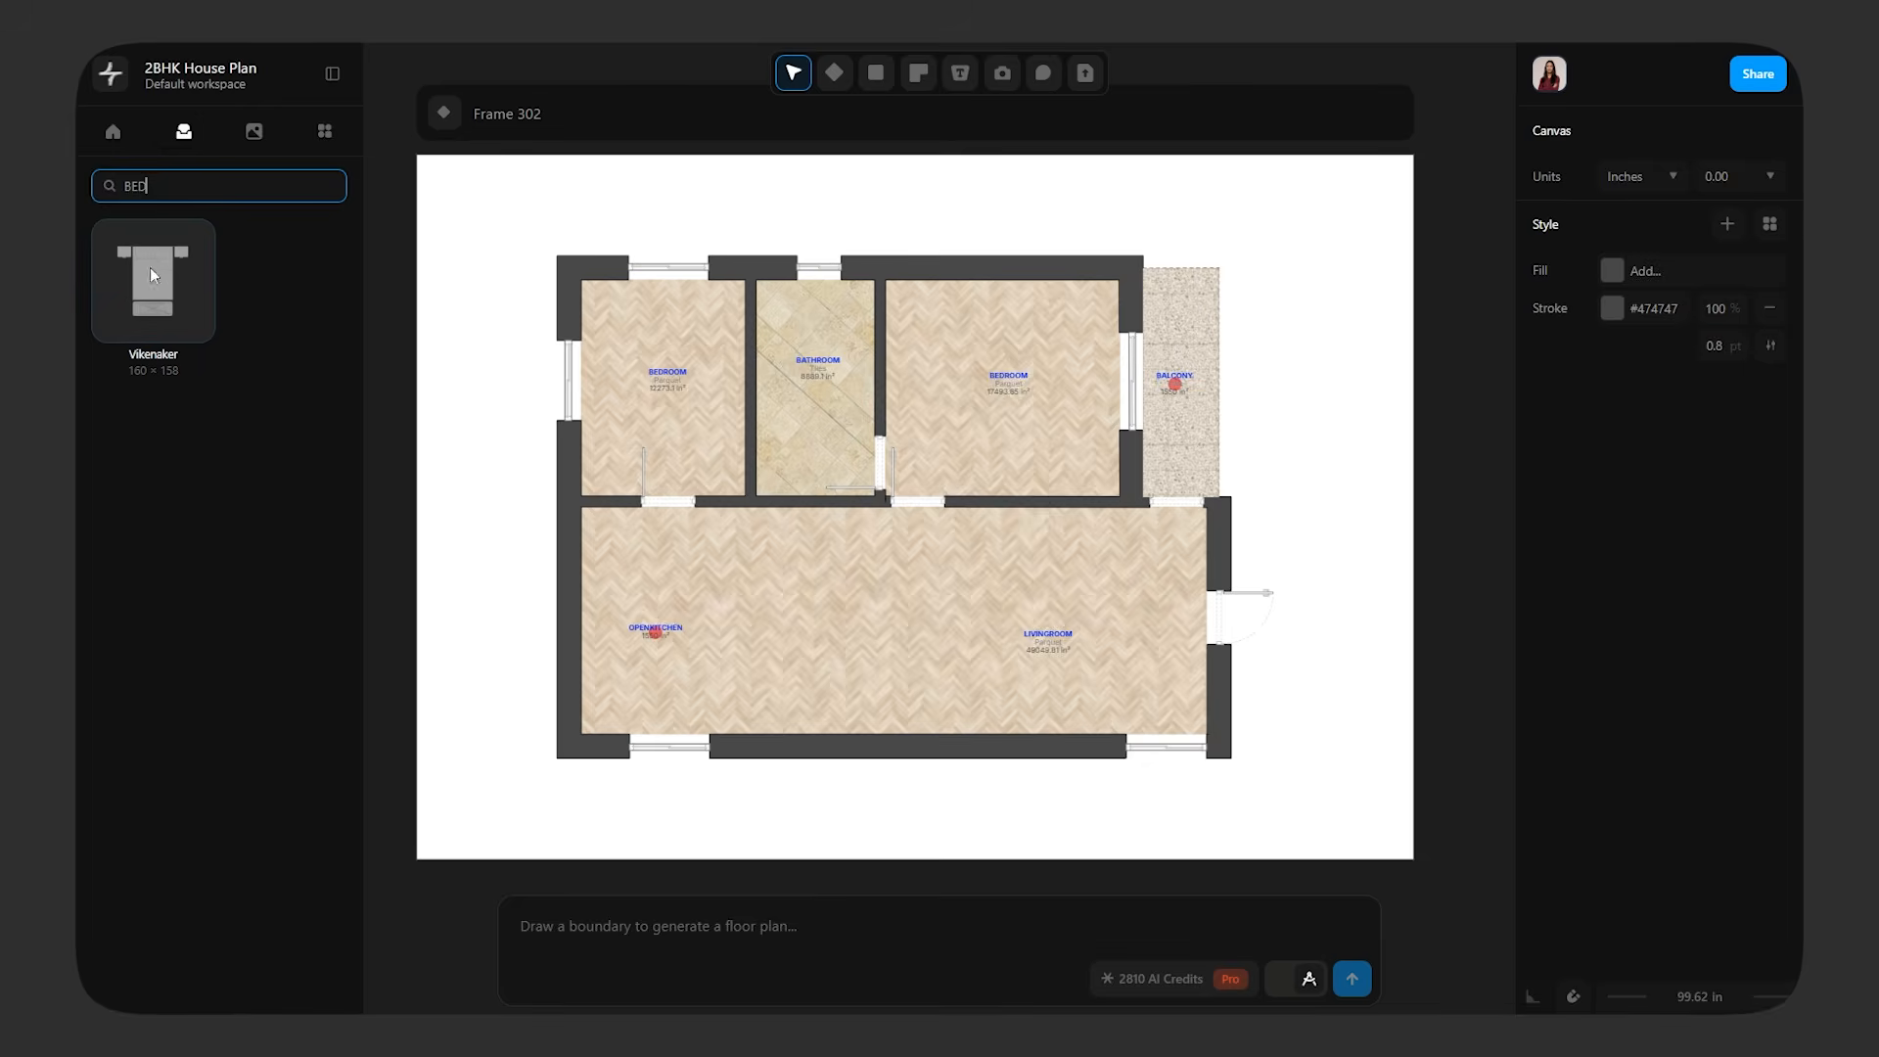
pyautogui.moveTo(153, 275); pyautogui.dragTo(1013, 356)
# Fit the bed into the bedroom corner between the upper wall and the balcony wall, and enlarge it proportionally
pyautogui.keyDown('ctrl'); pyautogui.scroll(5, 1082, 357); pyautogui.keyUp('ctrl')
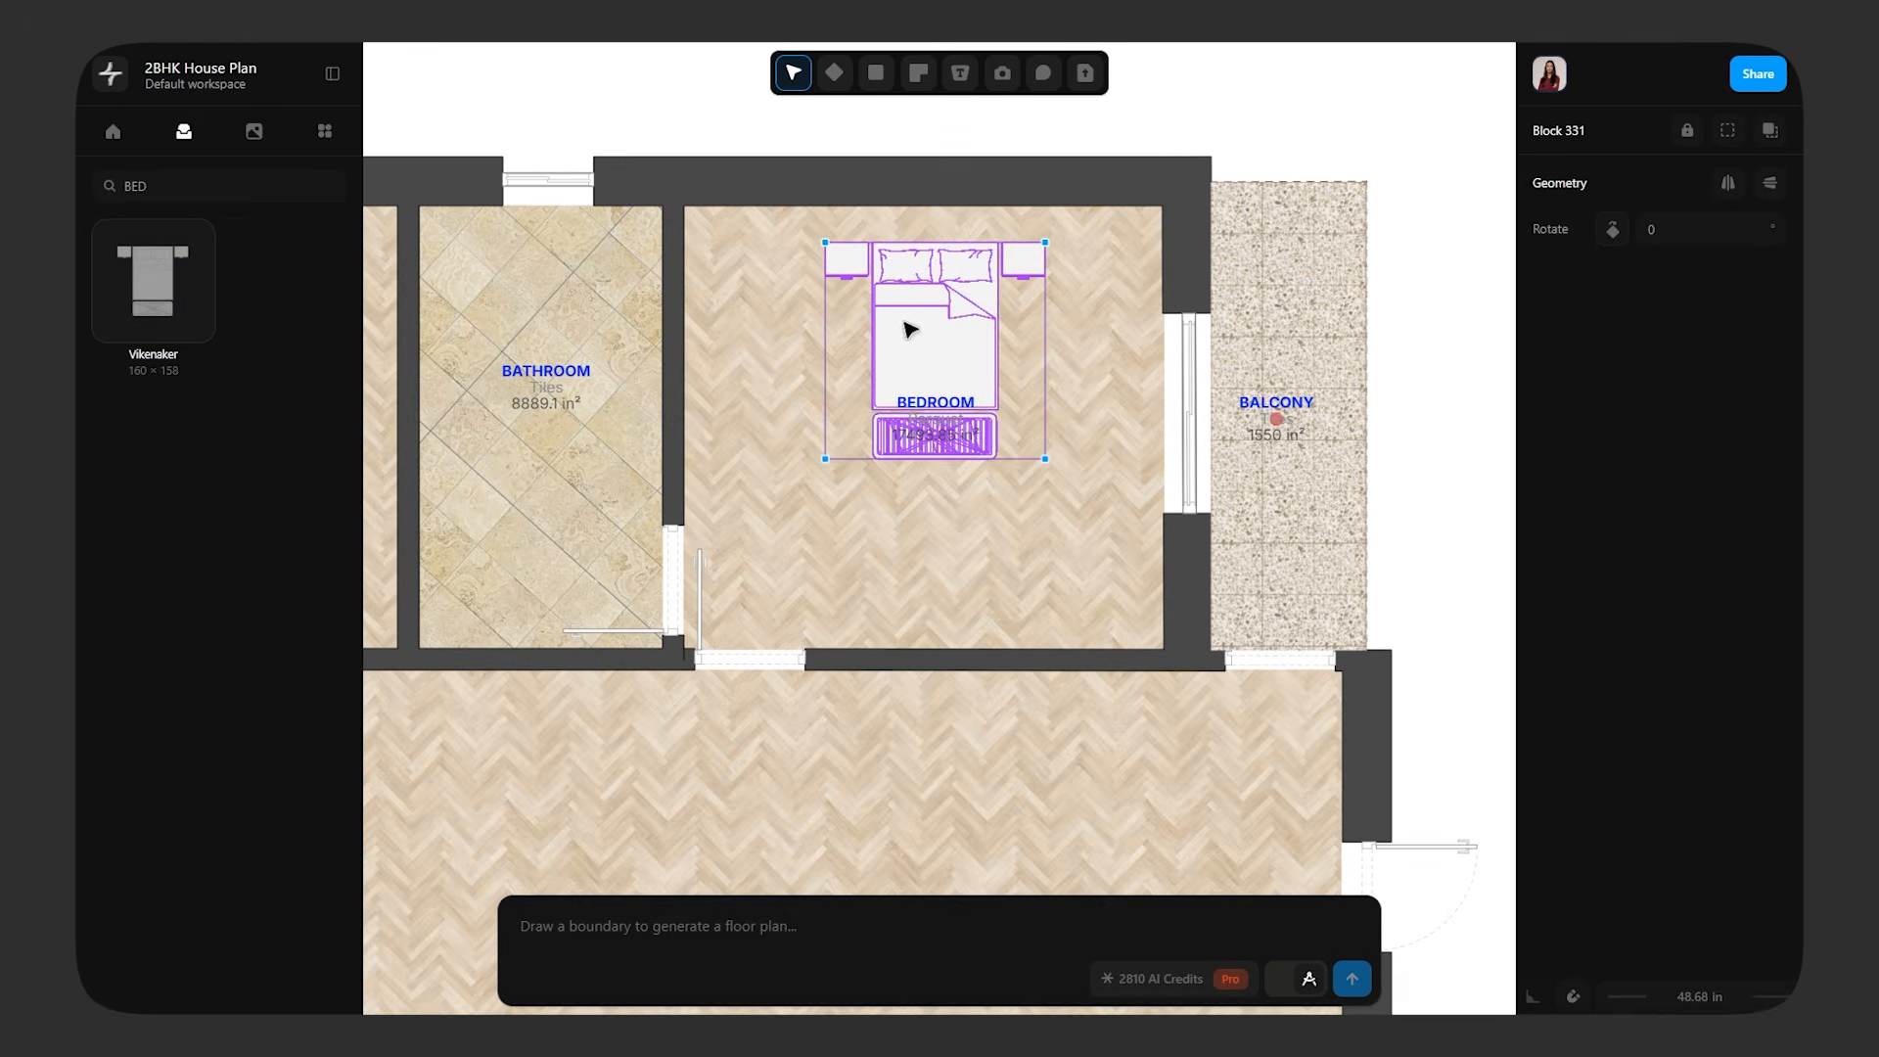
pyautogui.moveTo(908, 330); pyautogui.dragTo(1025, 292)
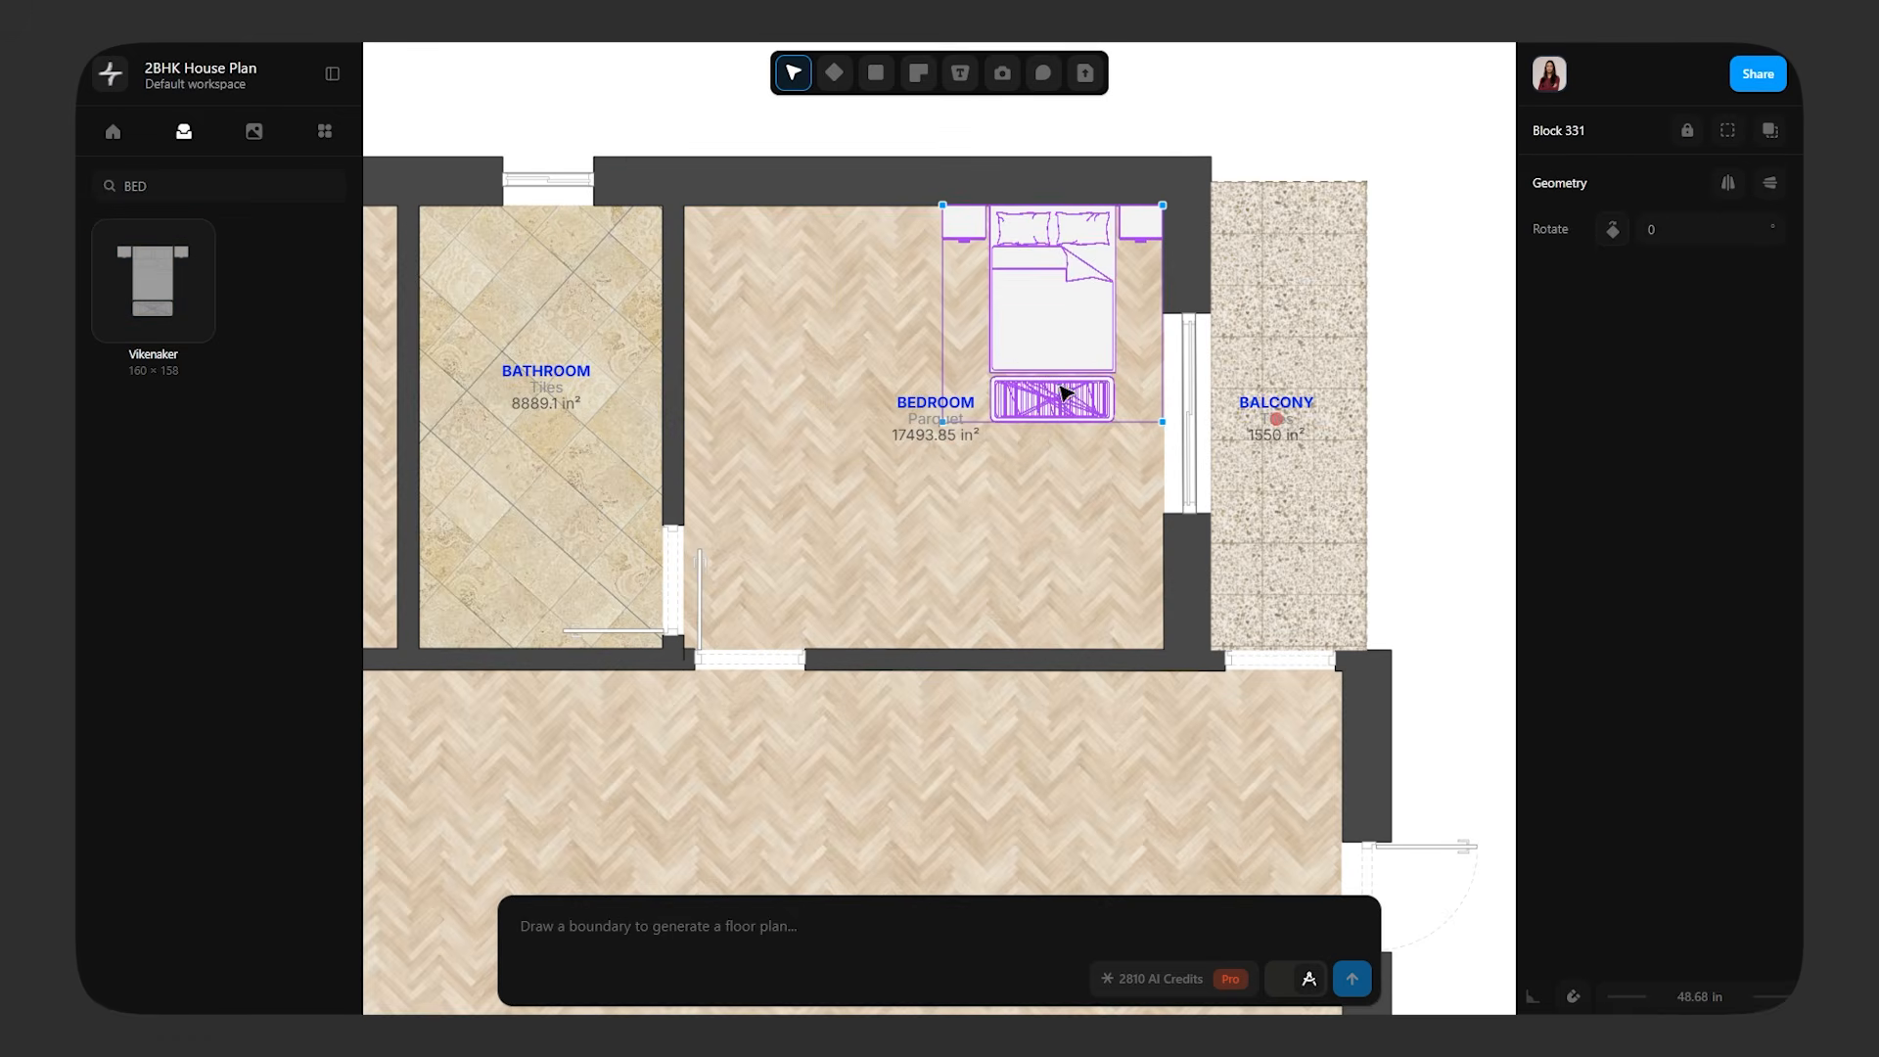
pyautogui.moveTo(943, 204); pyautogui.dragTo(786, 125)
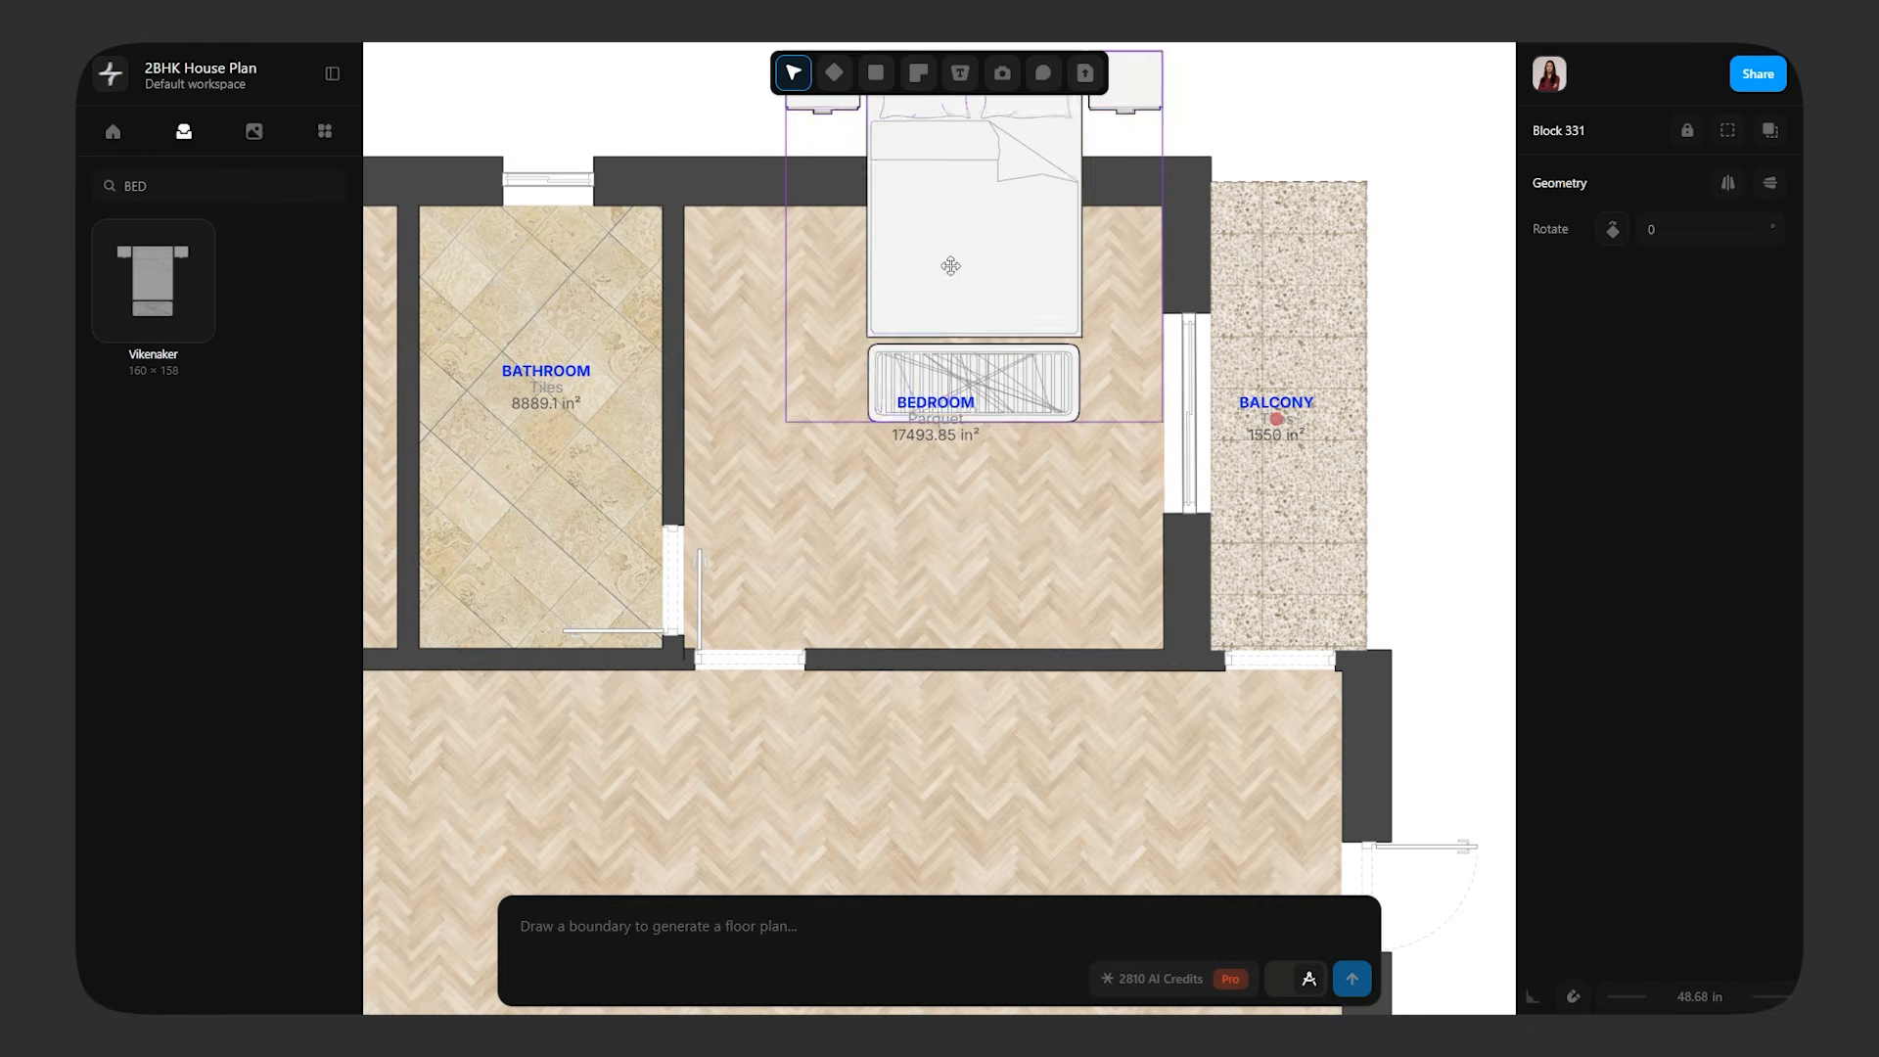
pyautogui.moveTo(950, 265); pyautogui.dragTo(950, 420)
pyautogui.moveTo(786, 576); pyautogui.dragTo(800, 561)
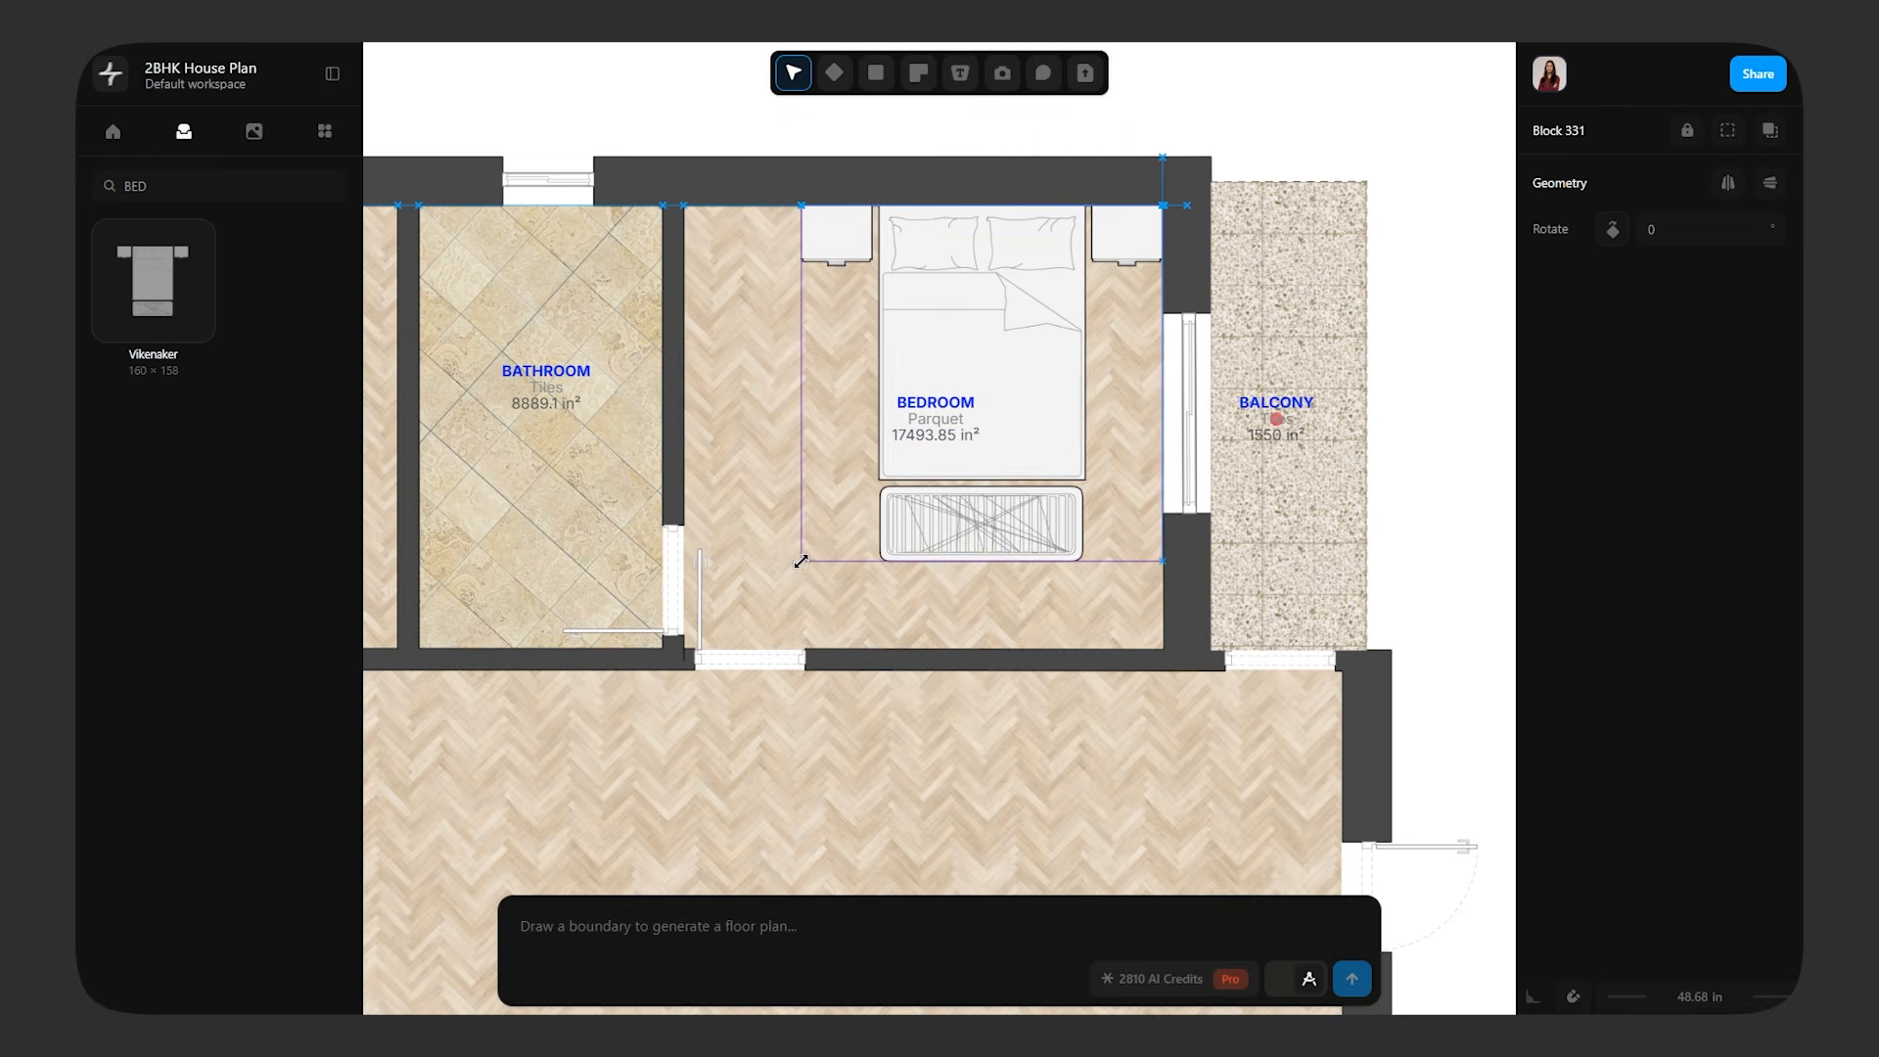
pyautogui.click(789, 545)
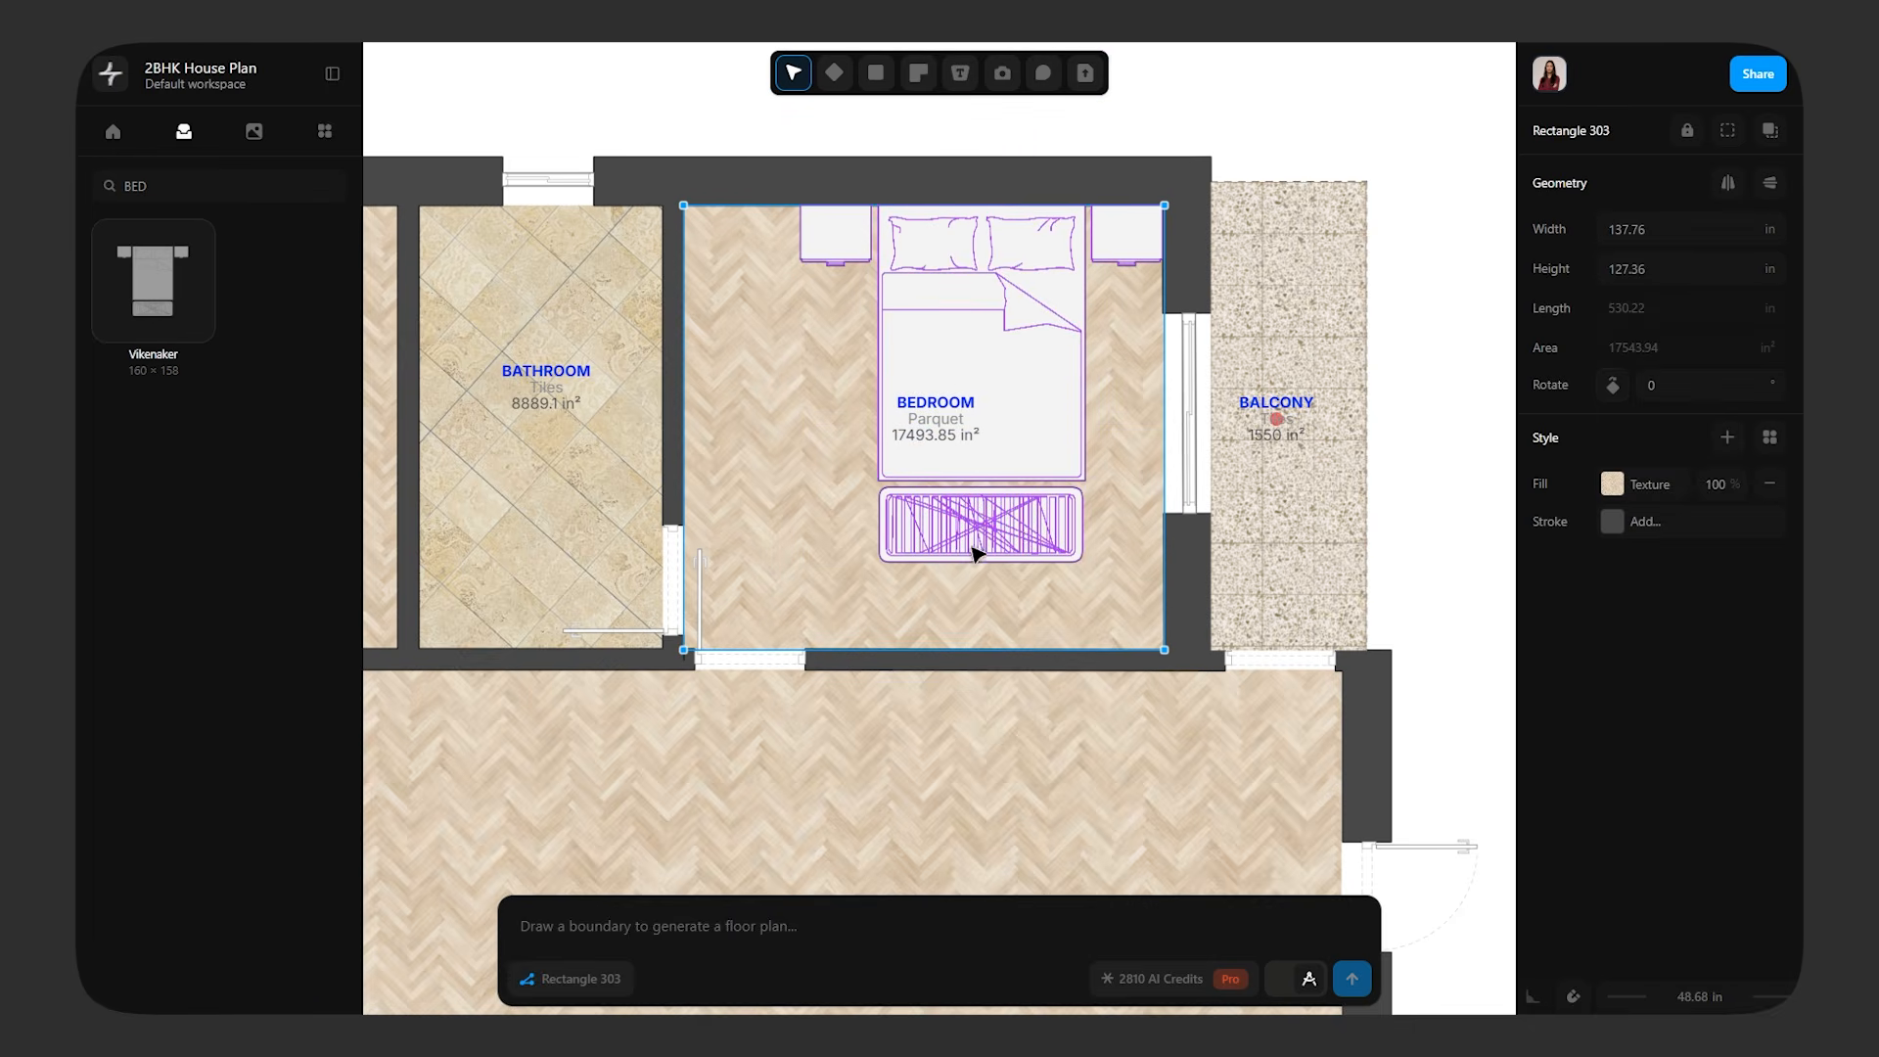
# Edit the bed block to delete the bench at the foot of the bed, and finish editing
pyautogui.doubleClick(1020, 528)
pyautogui.click(1021, 532)
pyautogui.press('Delete')
pyautogui.click(1079, 544)
pyautogui.press('Delete')
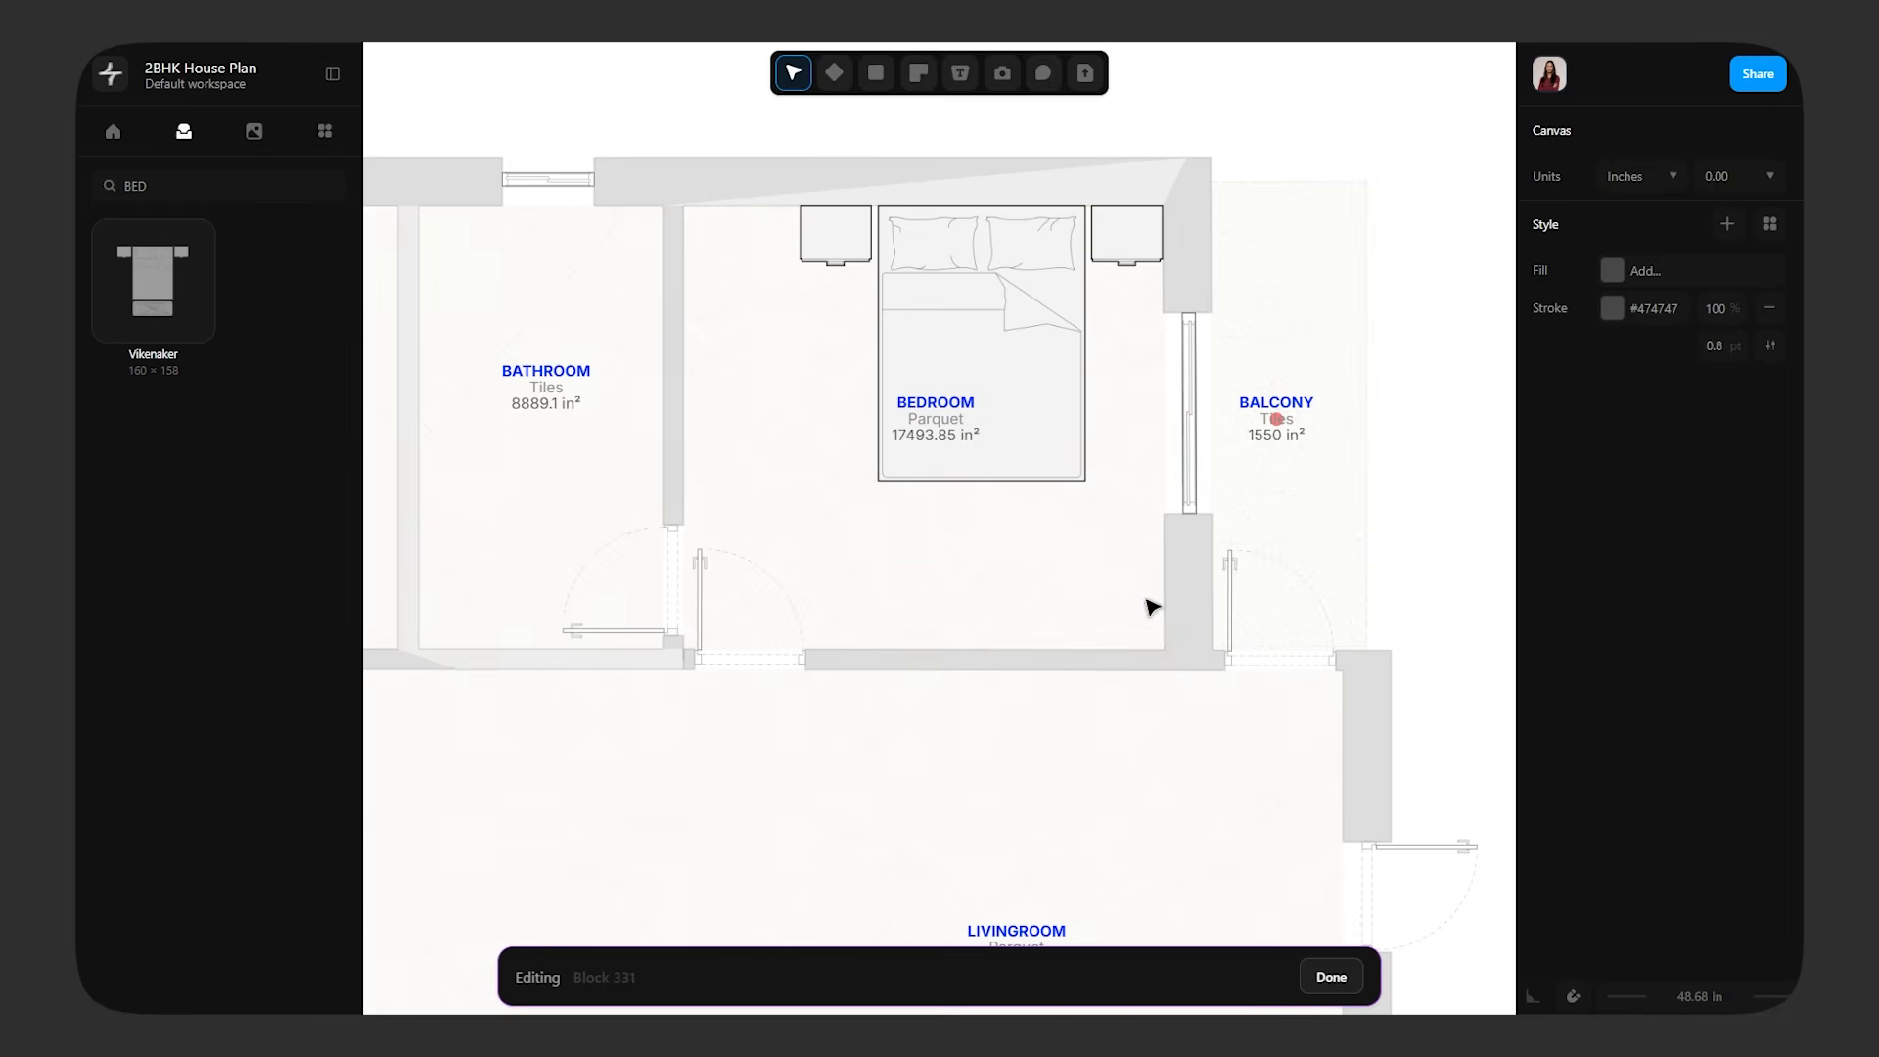
pyautogui.click(1331, 979)
pyautogui.click(949, 754)
# Search the block library for "BATHROO" and place the Morelstad toilet and the Belersjo washbasin in the bathroom
pyautogui.scroll(-5, 1004, 628)
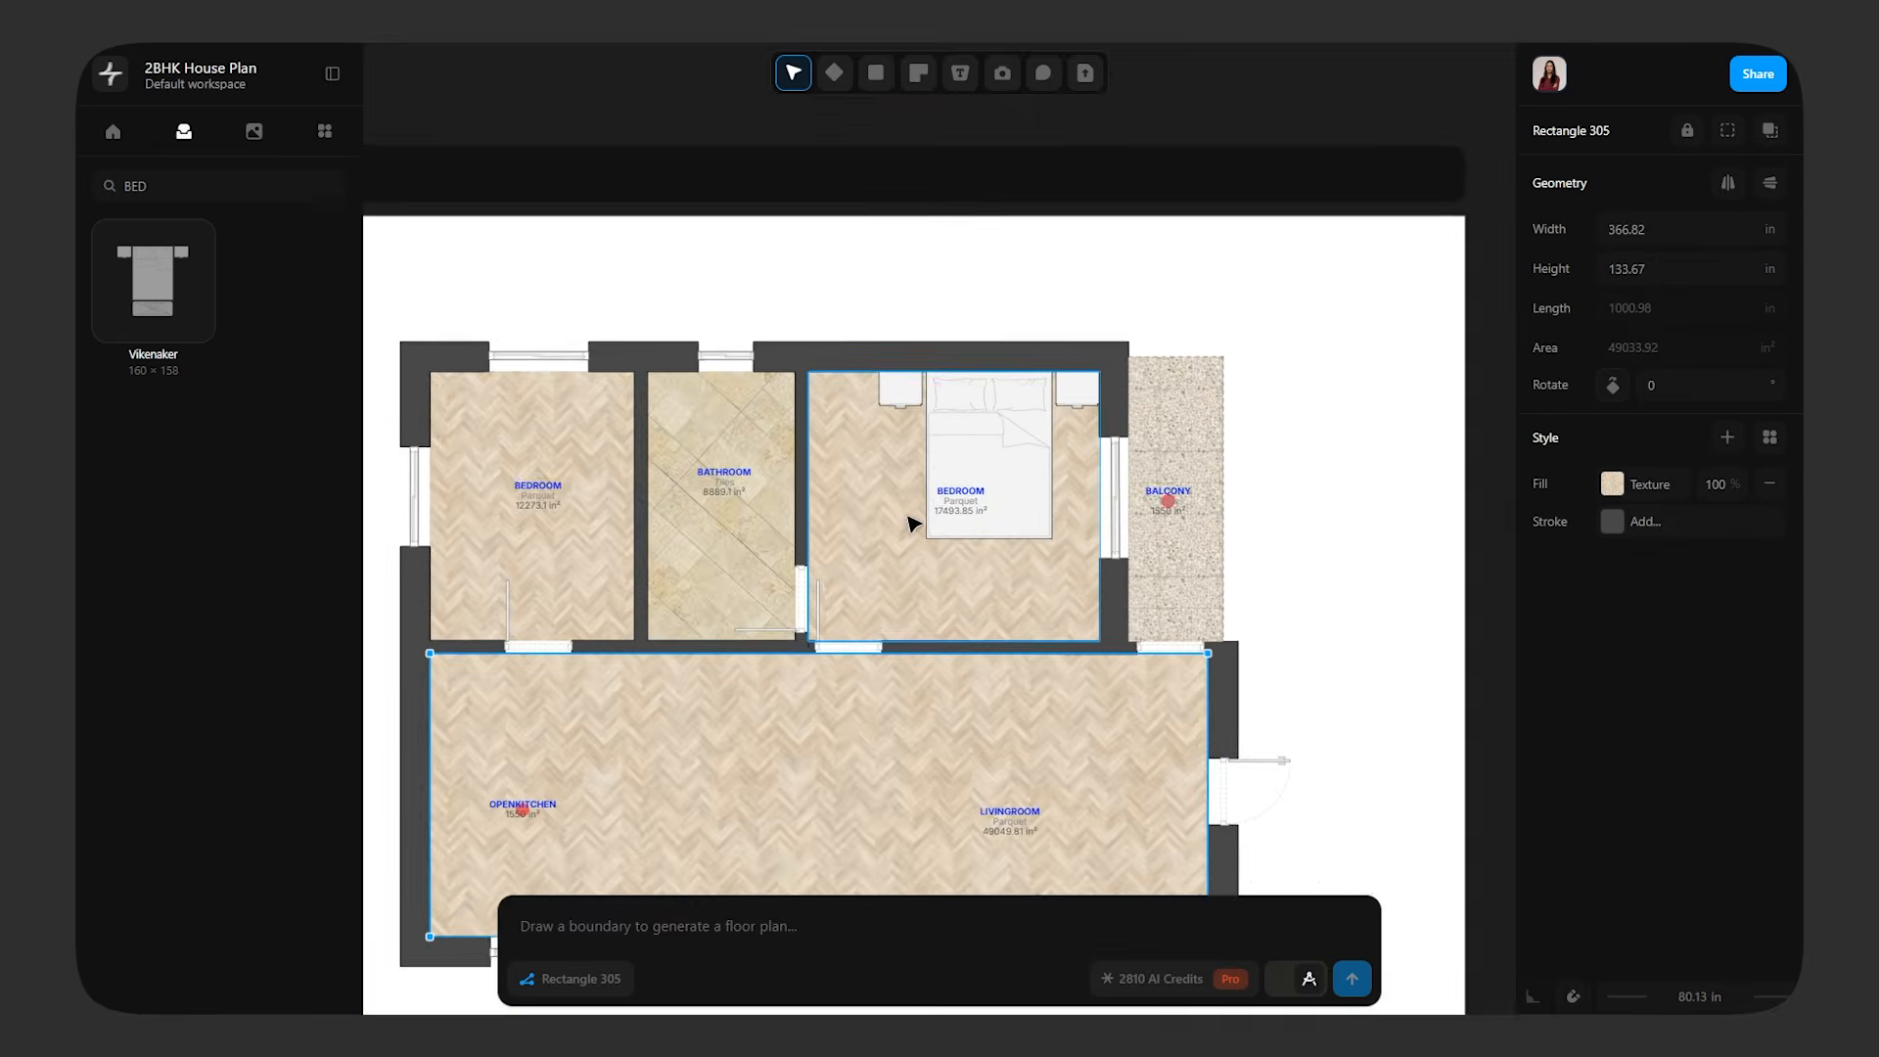
pyautogui.moveTo(910, 516); pyautogui.dragTo(1045, 451, button='middle')
pyautogui.press('BackSpace')
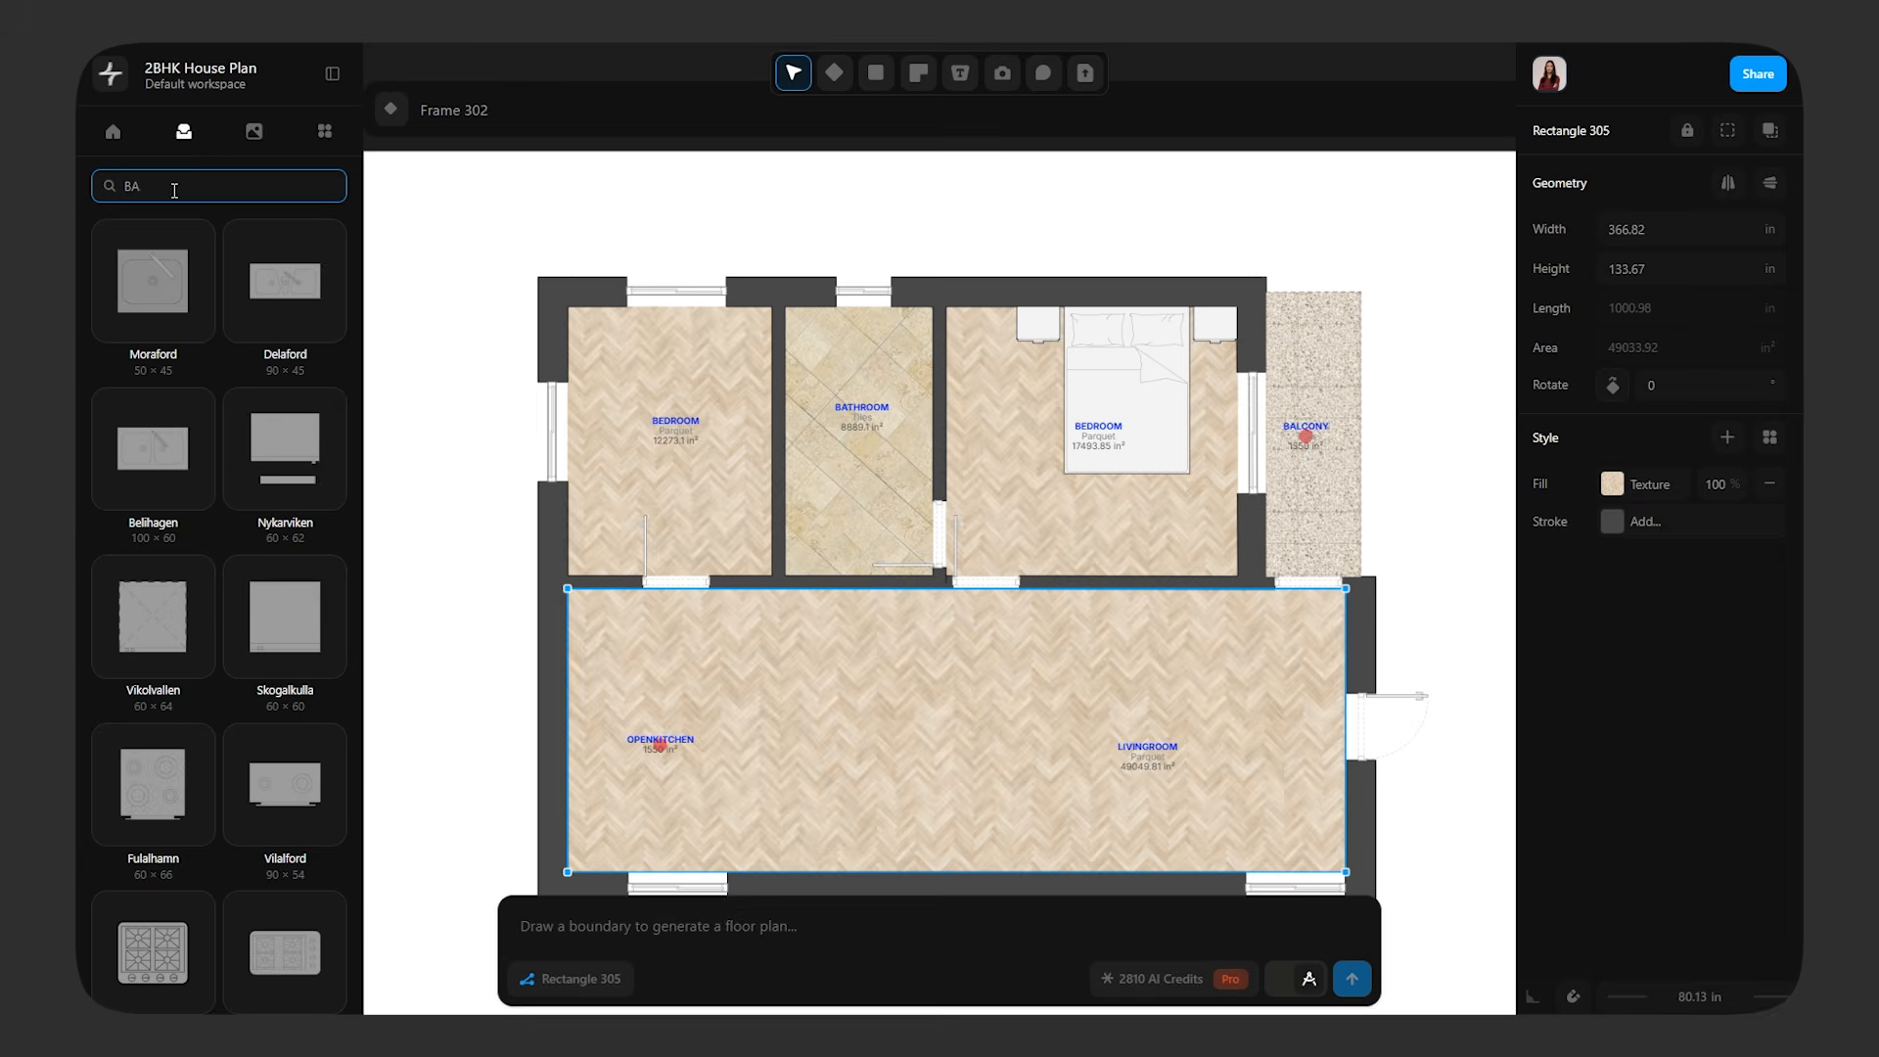
pyautogui.write('BATHRR')
pyautogui.press('BackSpace')
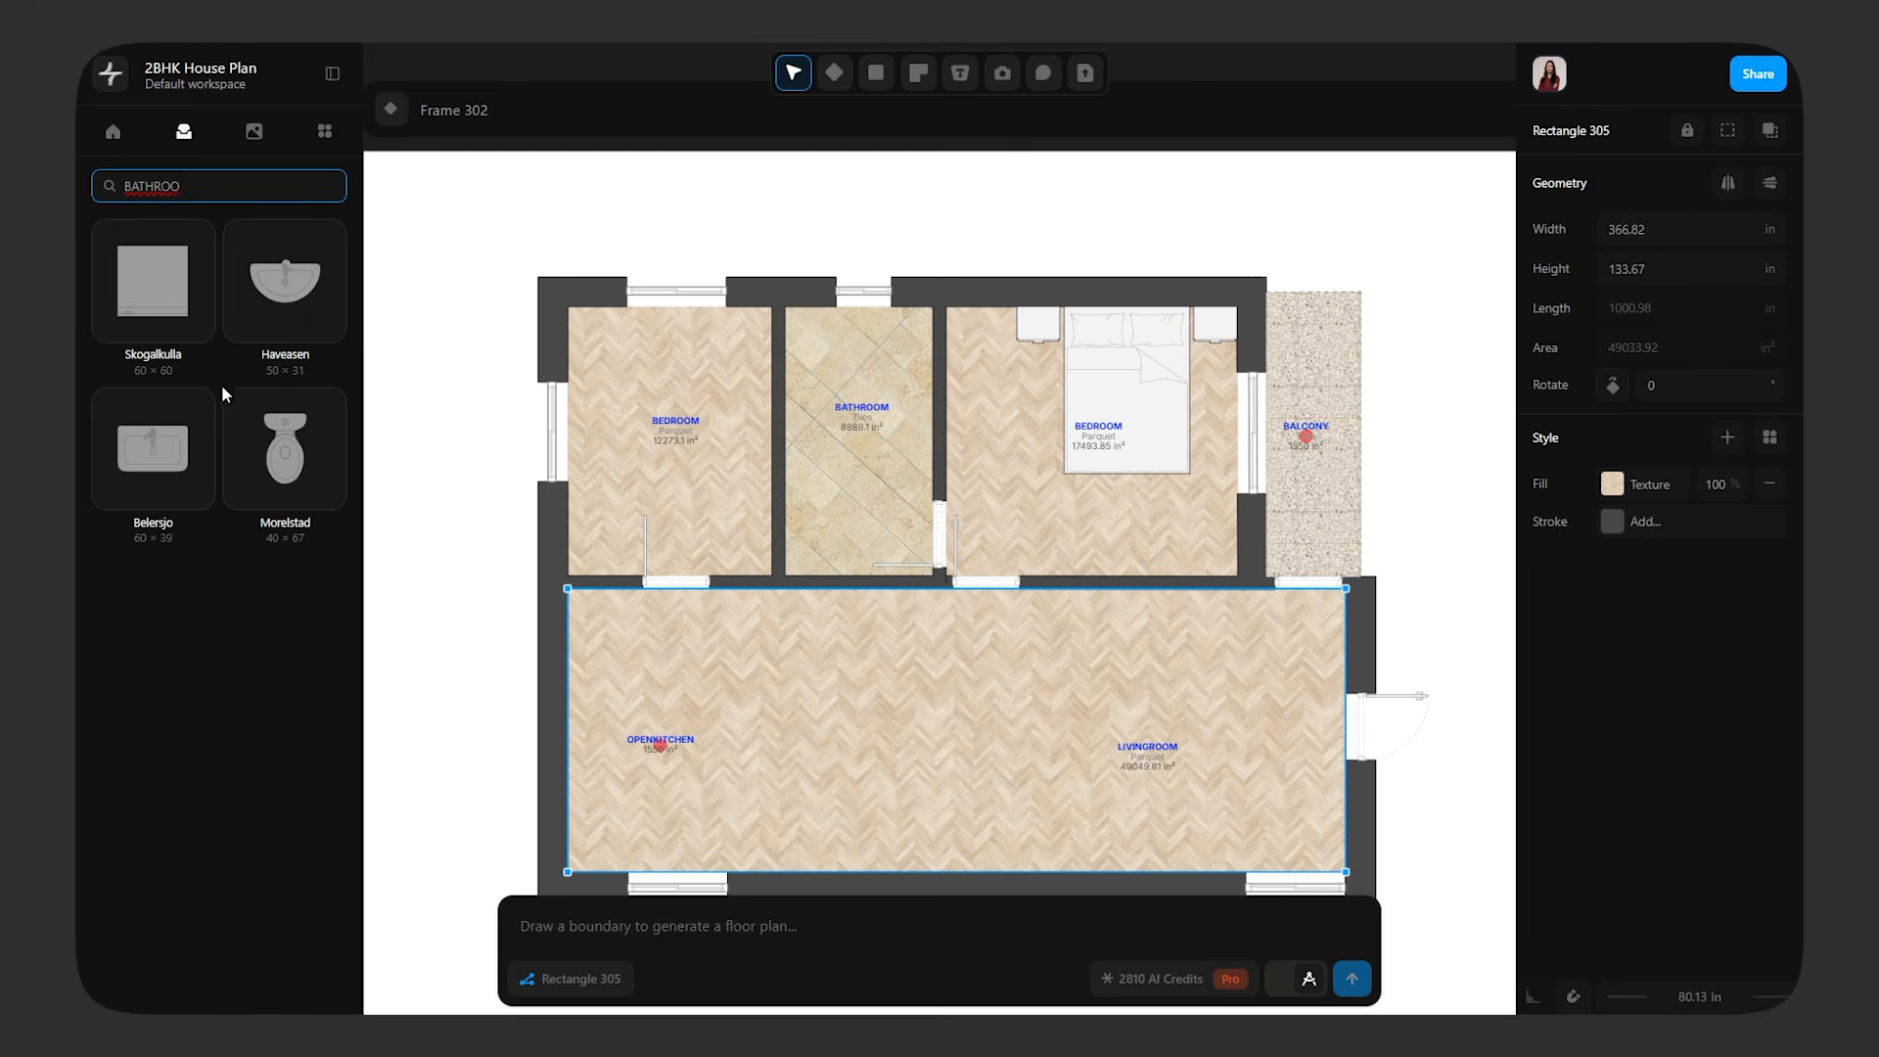
pyautogui.click(307, 468)
pyautogui.moveTo(153, 448); pyautogui.dragTo(827, 521)
# Rotate the washbasin to 270° and set it against the bathroom wall opposite the door, near the lower corner
pyautogui.scroll(5, 861, 543)
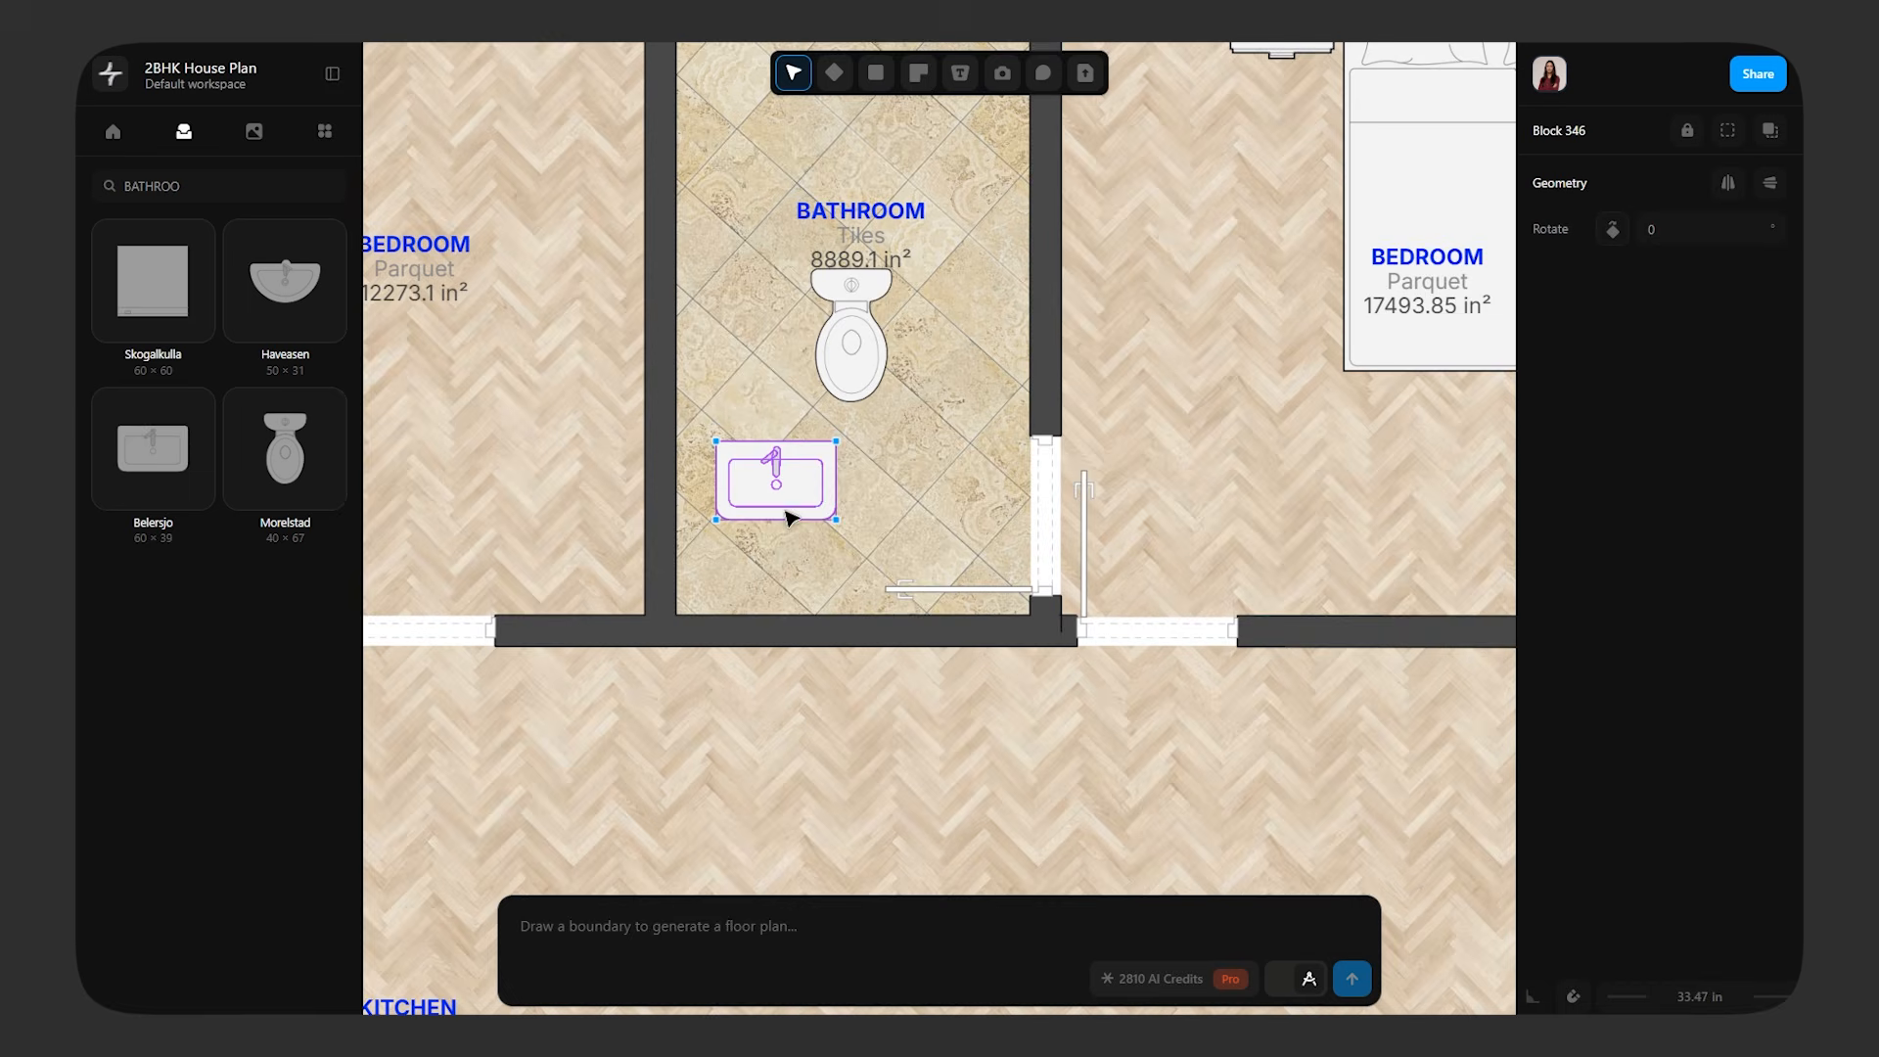
pyautogui.click(1620, 231)
pyautogui.click(1620, 231)
pyautogui.click(1620, 231)
pyautogui.moveTo(769, 496); pyautogui.dragTo(703, 522)
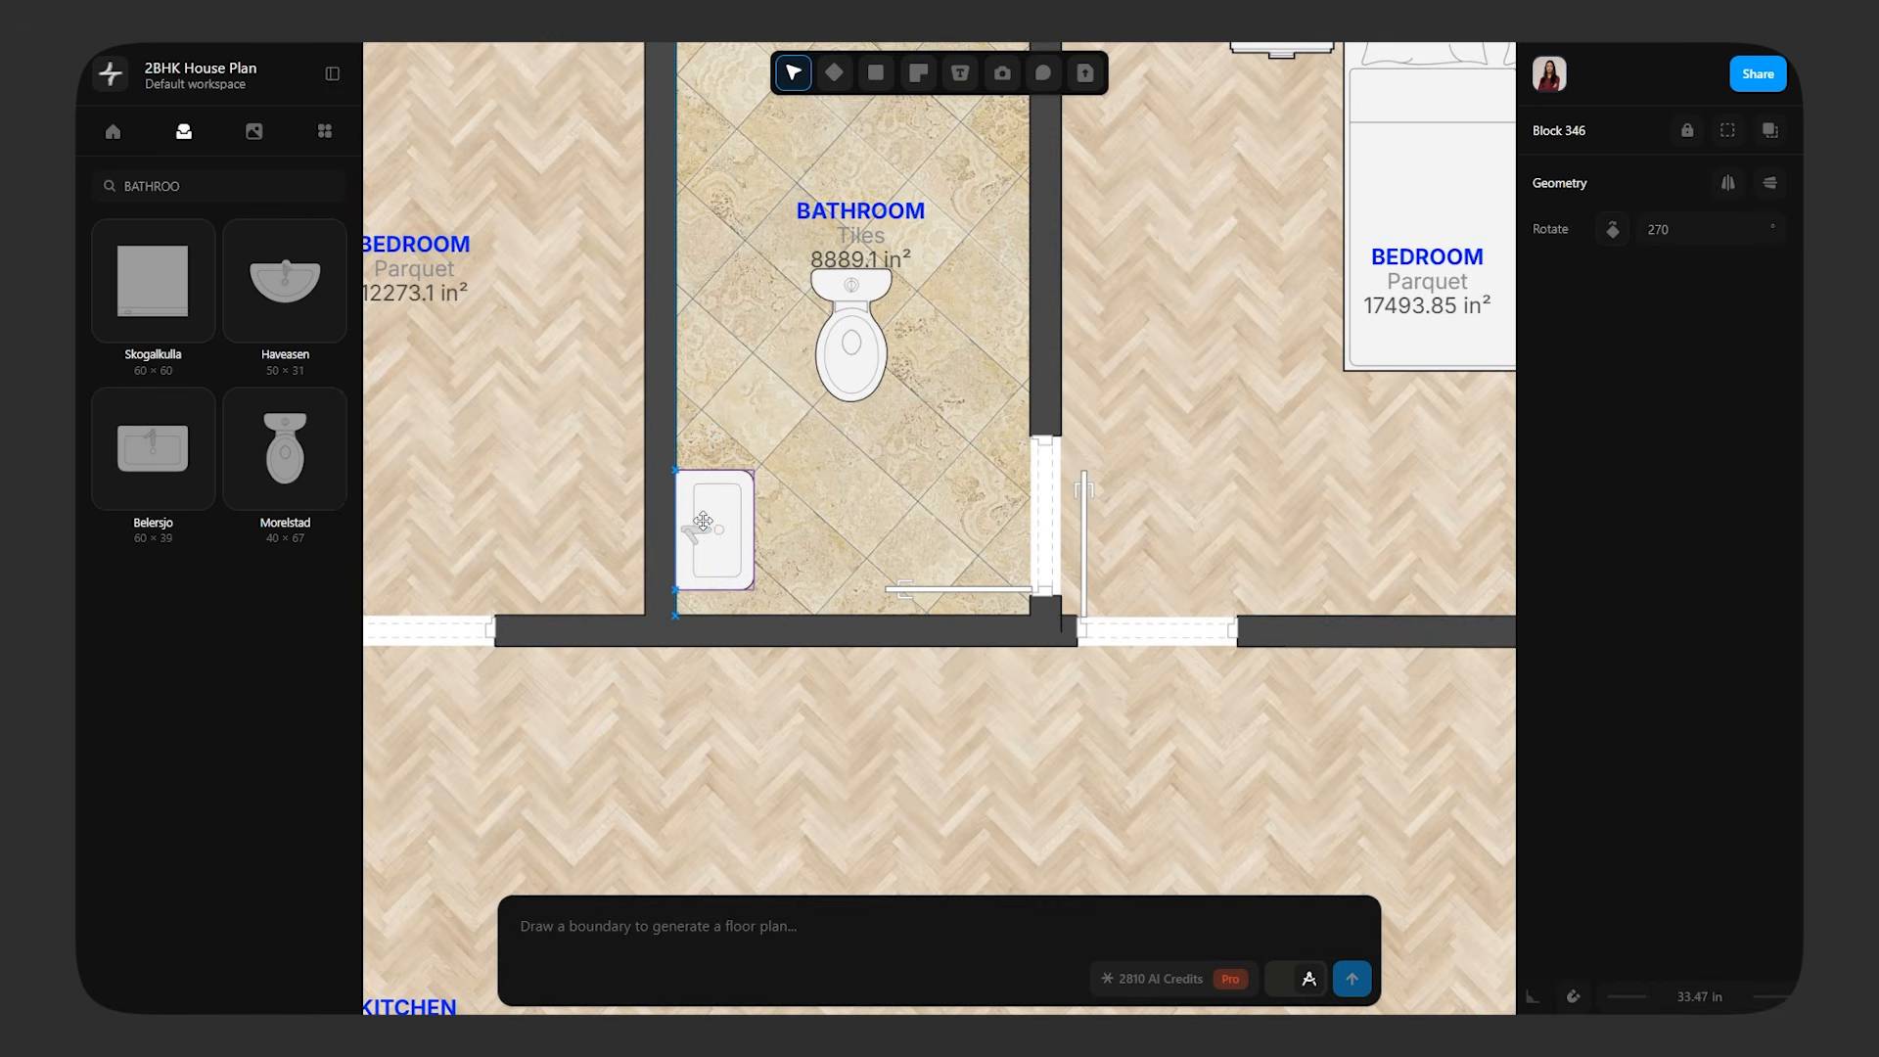
# Rotate the toilet so its tank faces the wall opposite the door, and place it against that wall above the washbasin
pyautogui.click(851, 337)
pyautogui.click(1613, 231)
pyautogui.click(1613, 231)
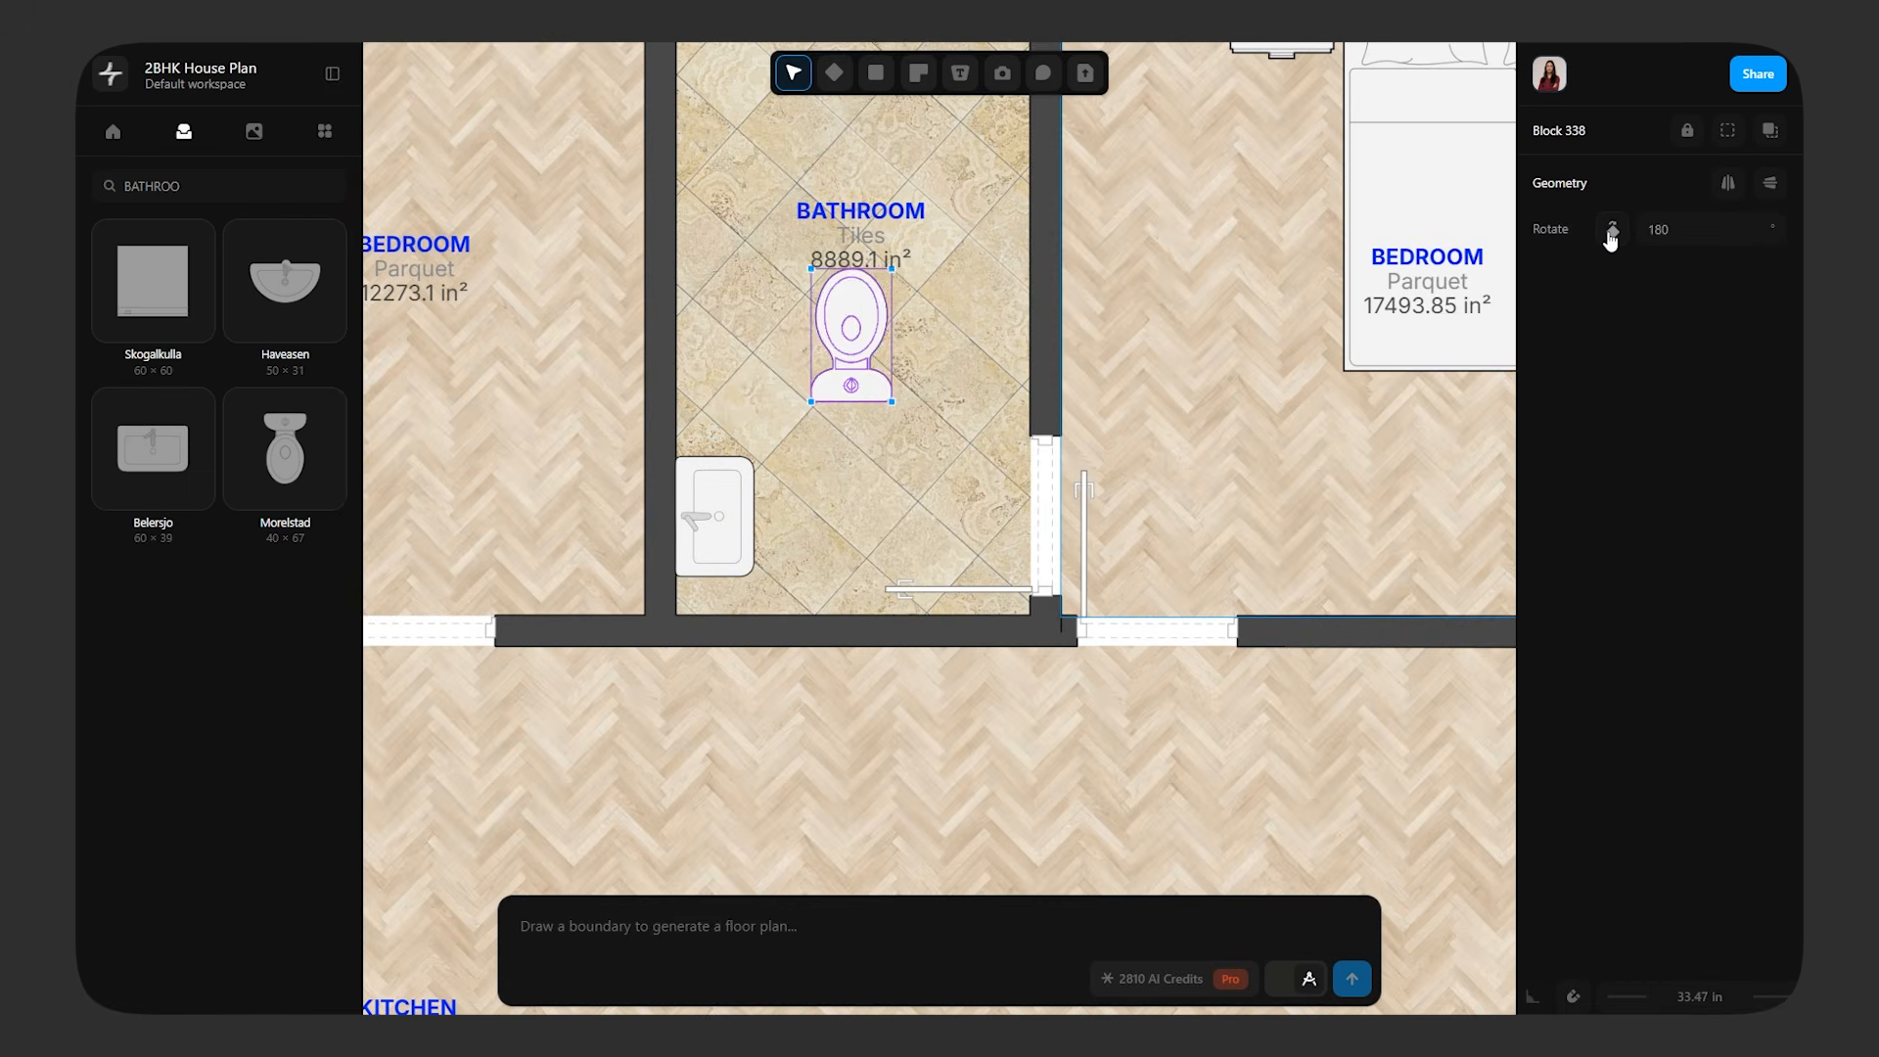
pyautogui.click(1613, 230)
pyautogui.moveTo(871, 348); pyautogui.dragTo(765, 323)
pyautogui.click(812, 460)
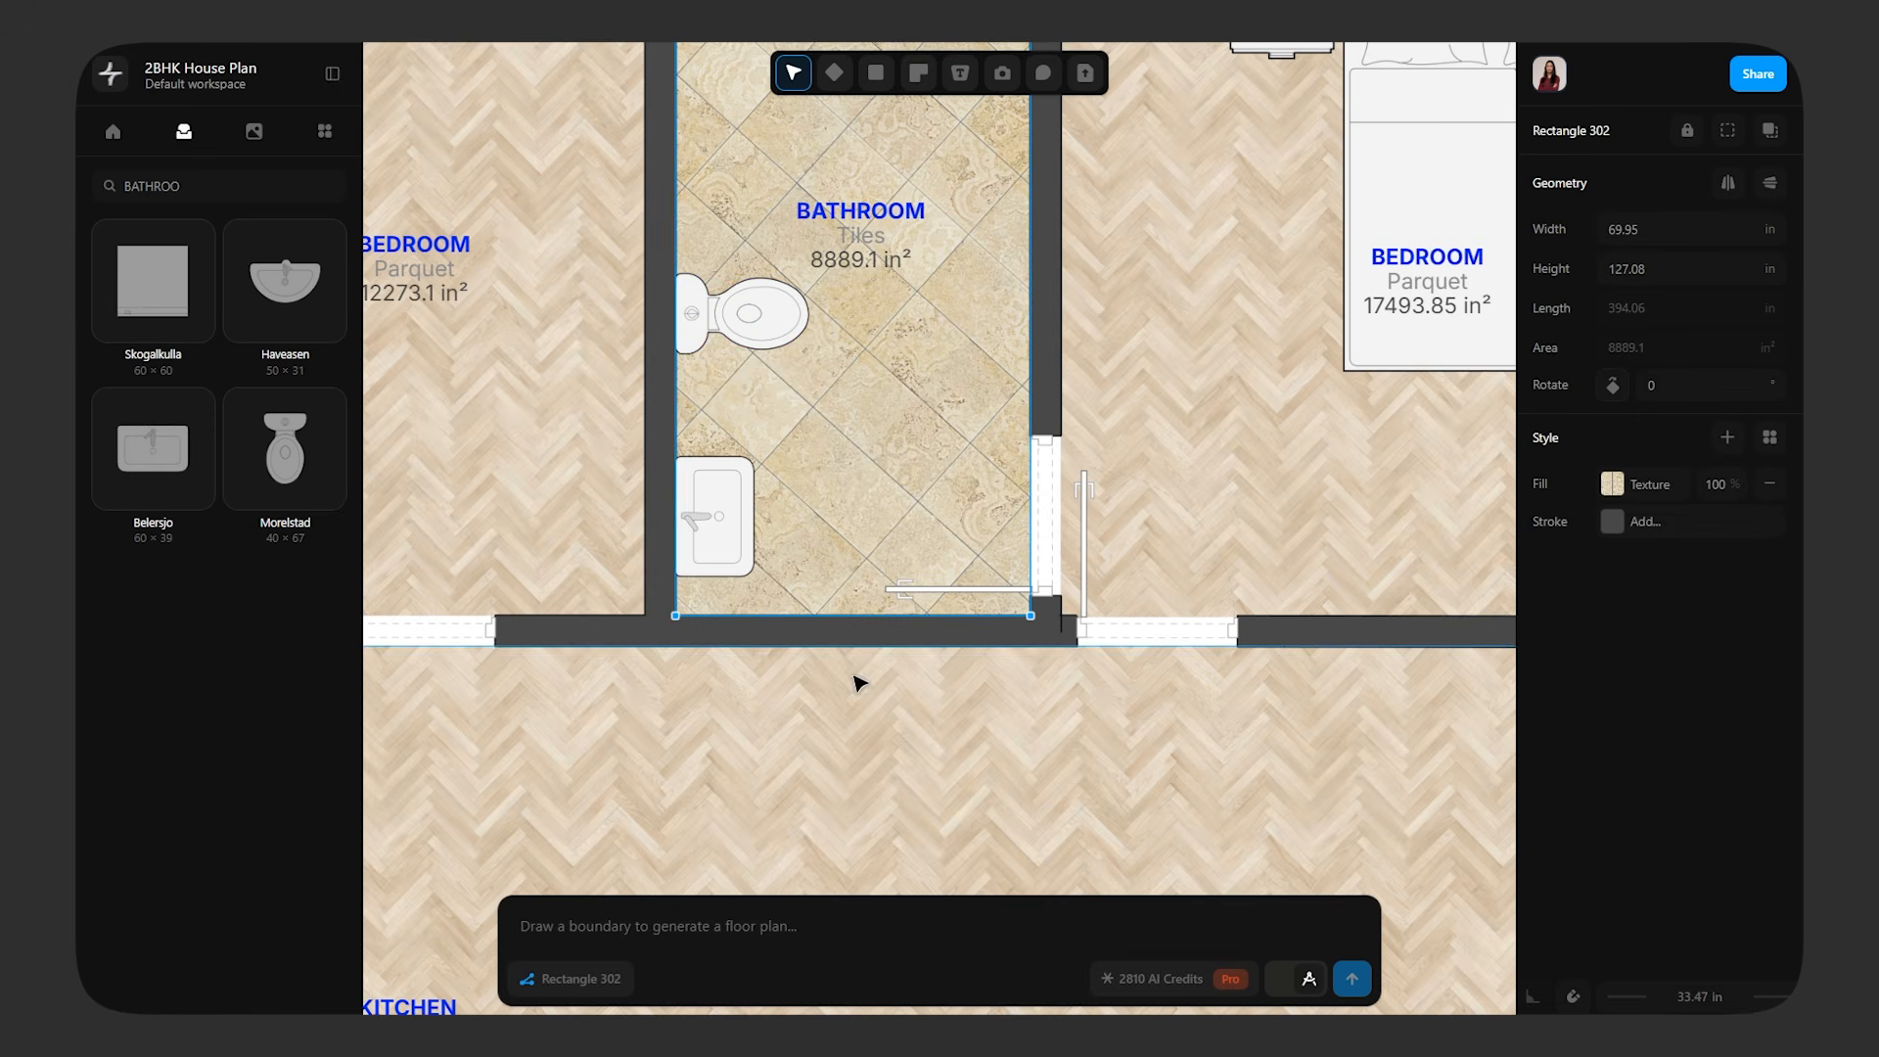
# Draw a rectangle about 21.5 by 41.84 in around the washbasin, reaching down to the bathroom's lower corner
pyautogui.click(875, 72)
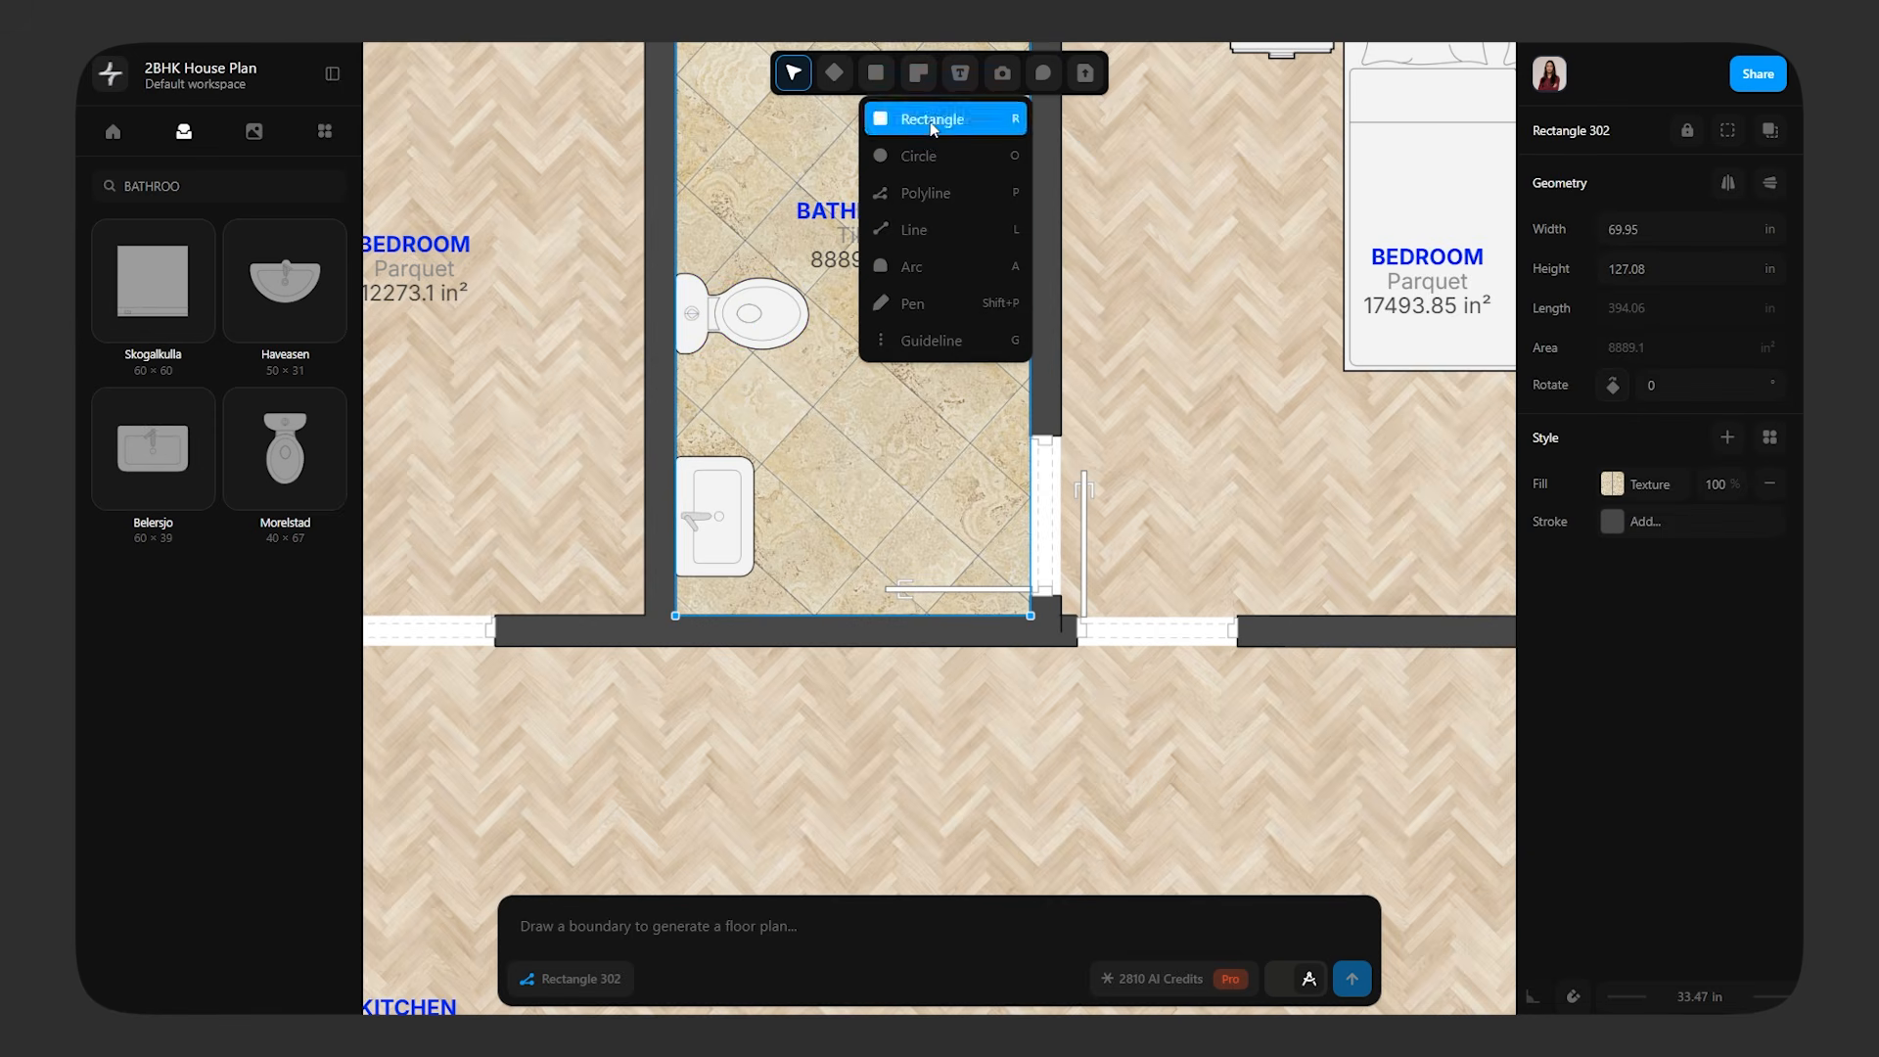
pyautogui.click(905, 119)
pyautogui.moveTo(675, 403)
pyautogui.mouseDown()
pyautogui.moveTo(851, 665)
pyautogui.moveTo(785, 615)
pyautogui.mouseUp()
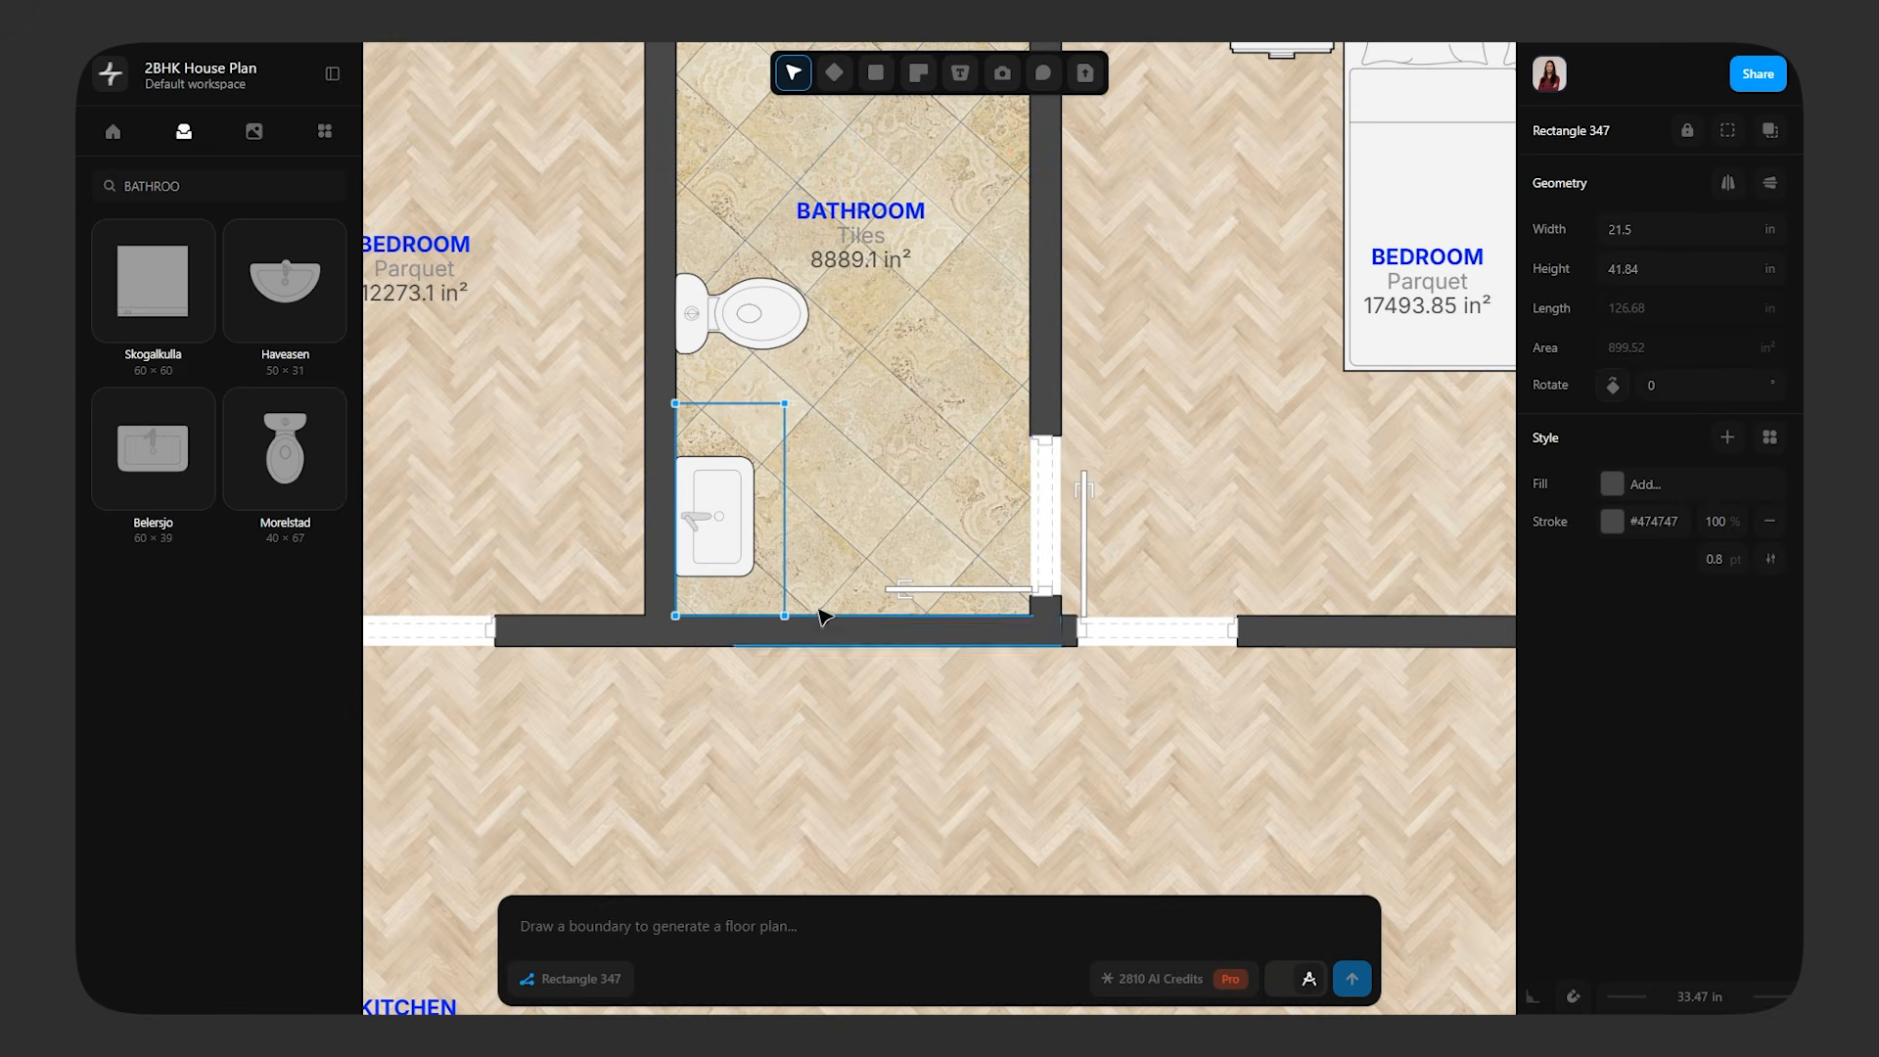
# Fill the rectangle around the washbasin with the off-white #f4f4f4 sampled from the bed in the neighbouring bedroom
pyautogui.click(1634, 494)
pyautogui.click(1485, 693)
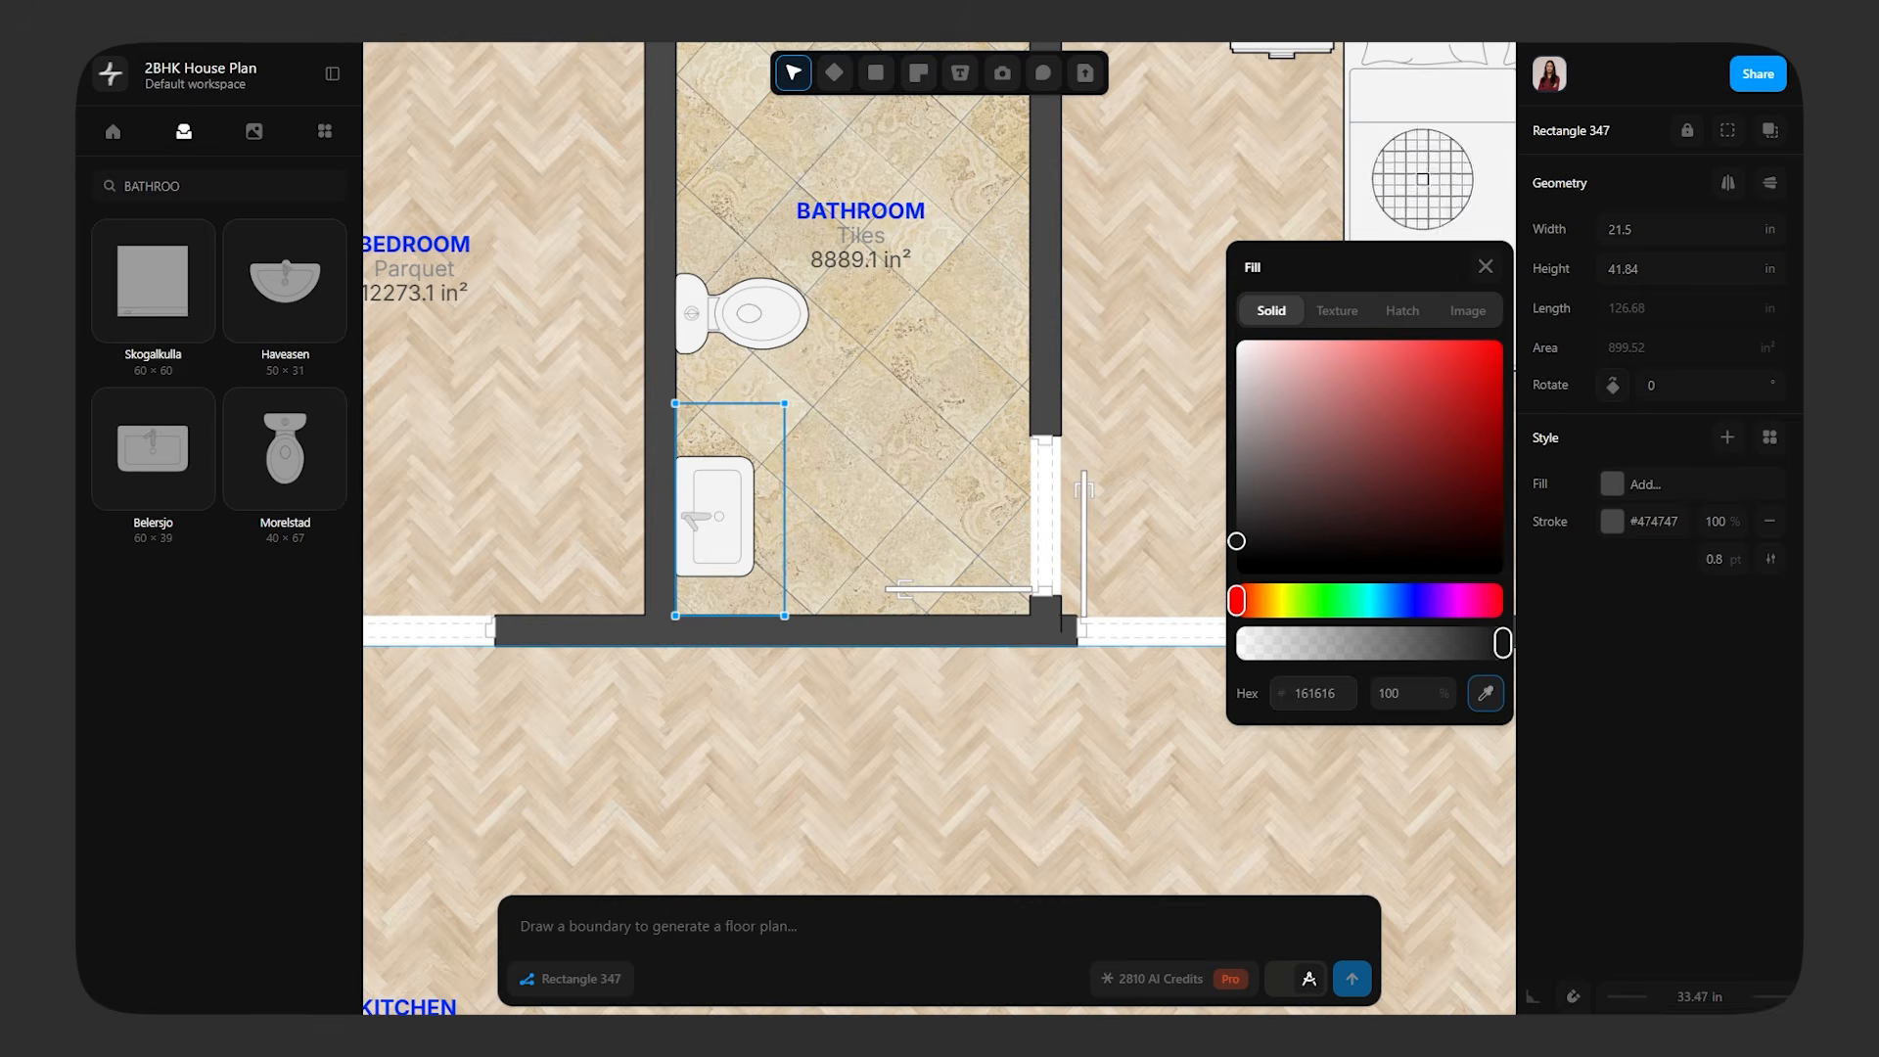
pyautogui.click(1407, 209)
# Try to place the filled rectangle between the tile floor and the washbasin by sending it back and bringing it forward
pyautogui.rightClick(753, 468)
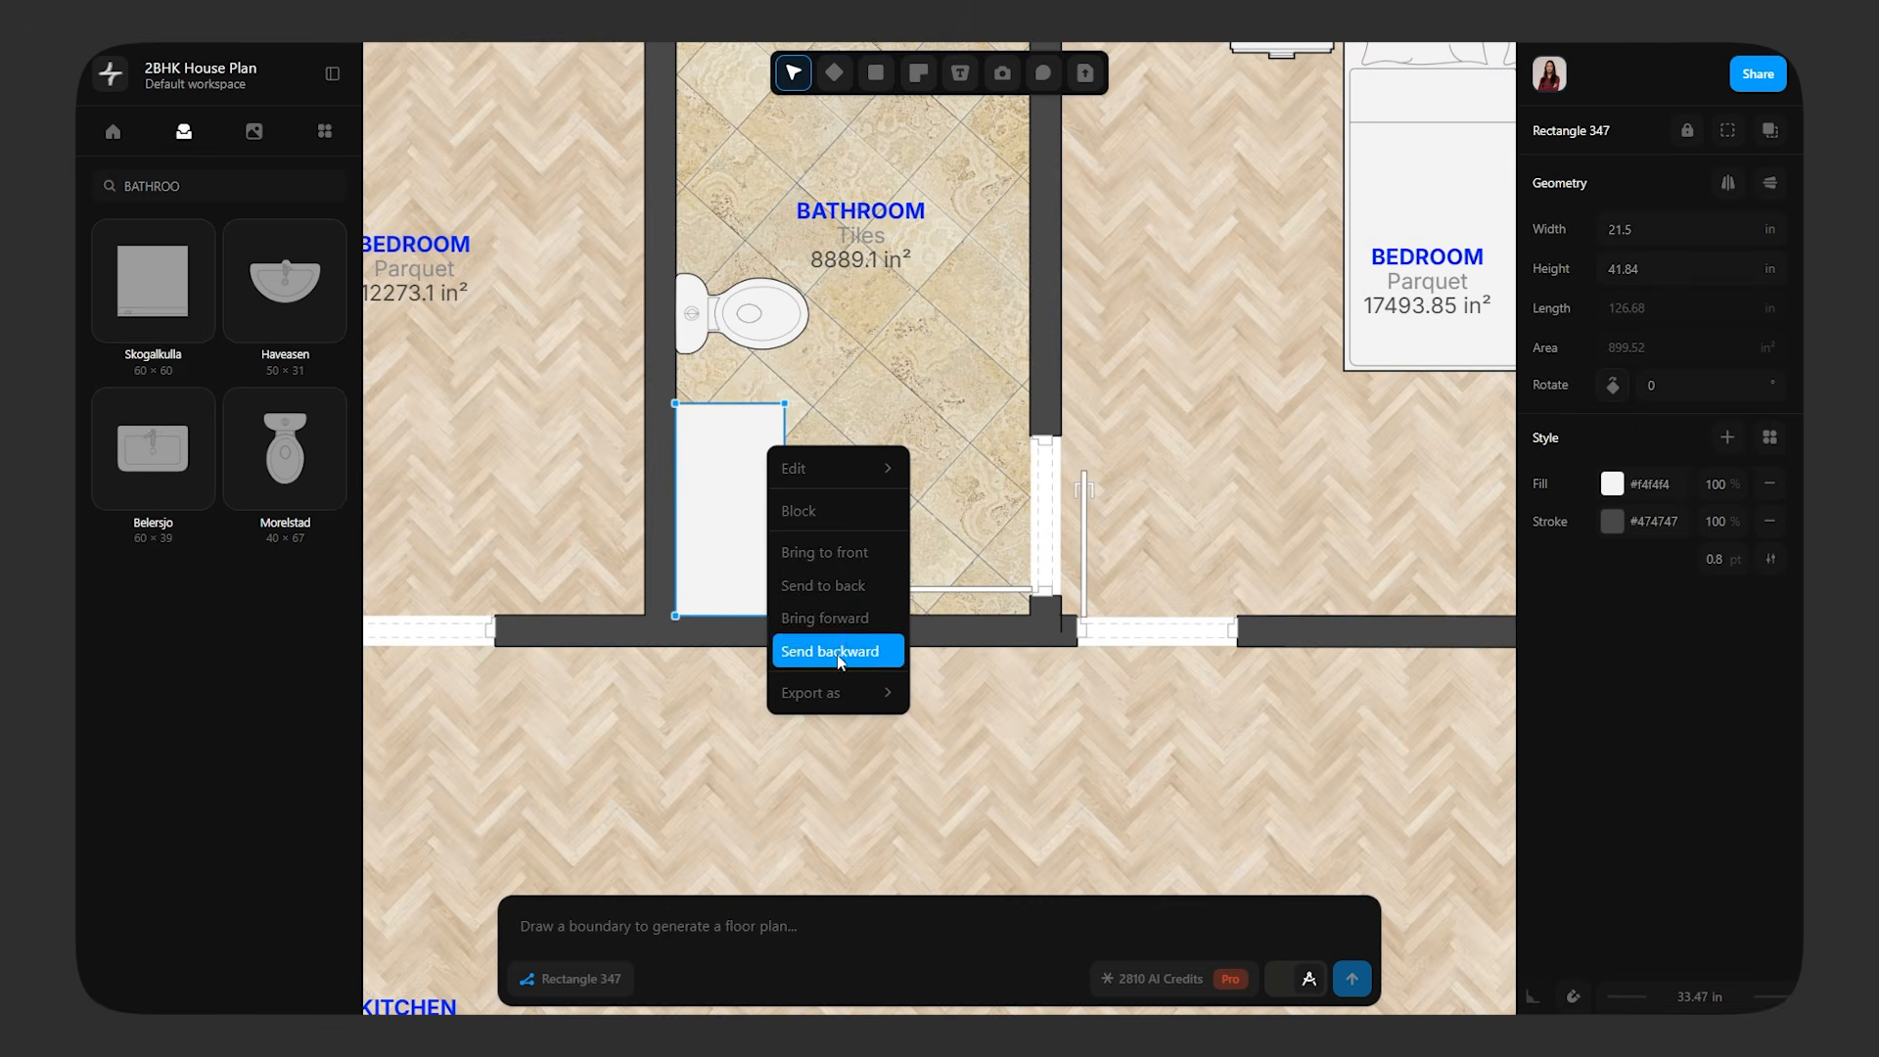
pyautogui.click(851, 587)
pyautogui.rightClick(736, 427)
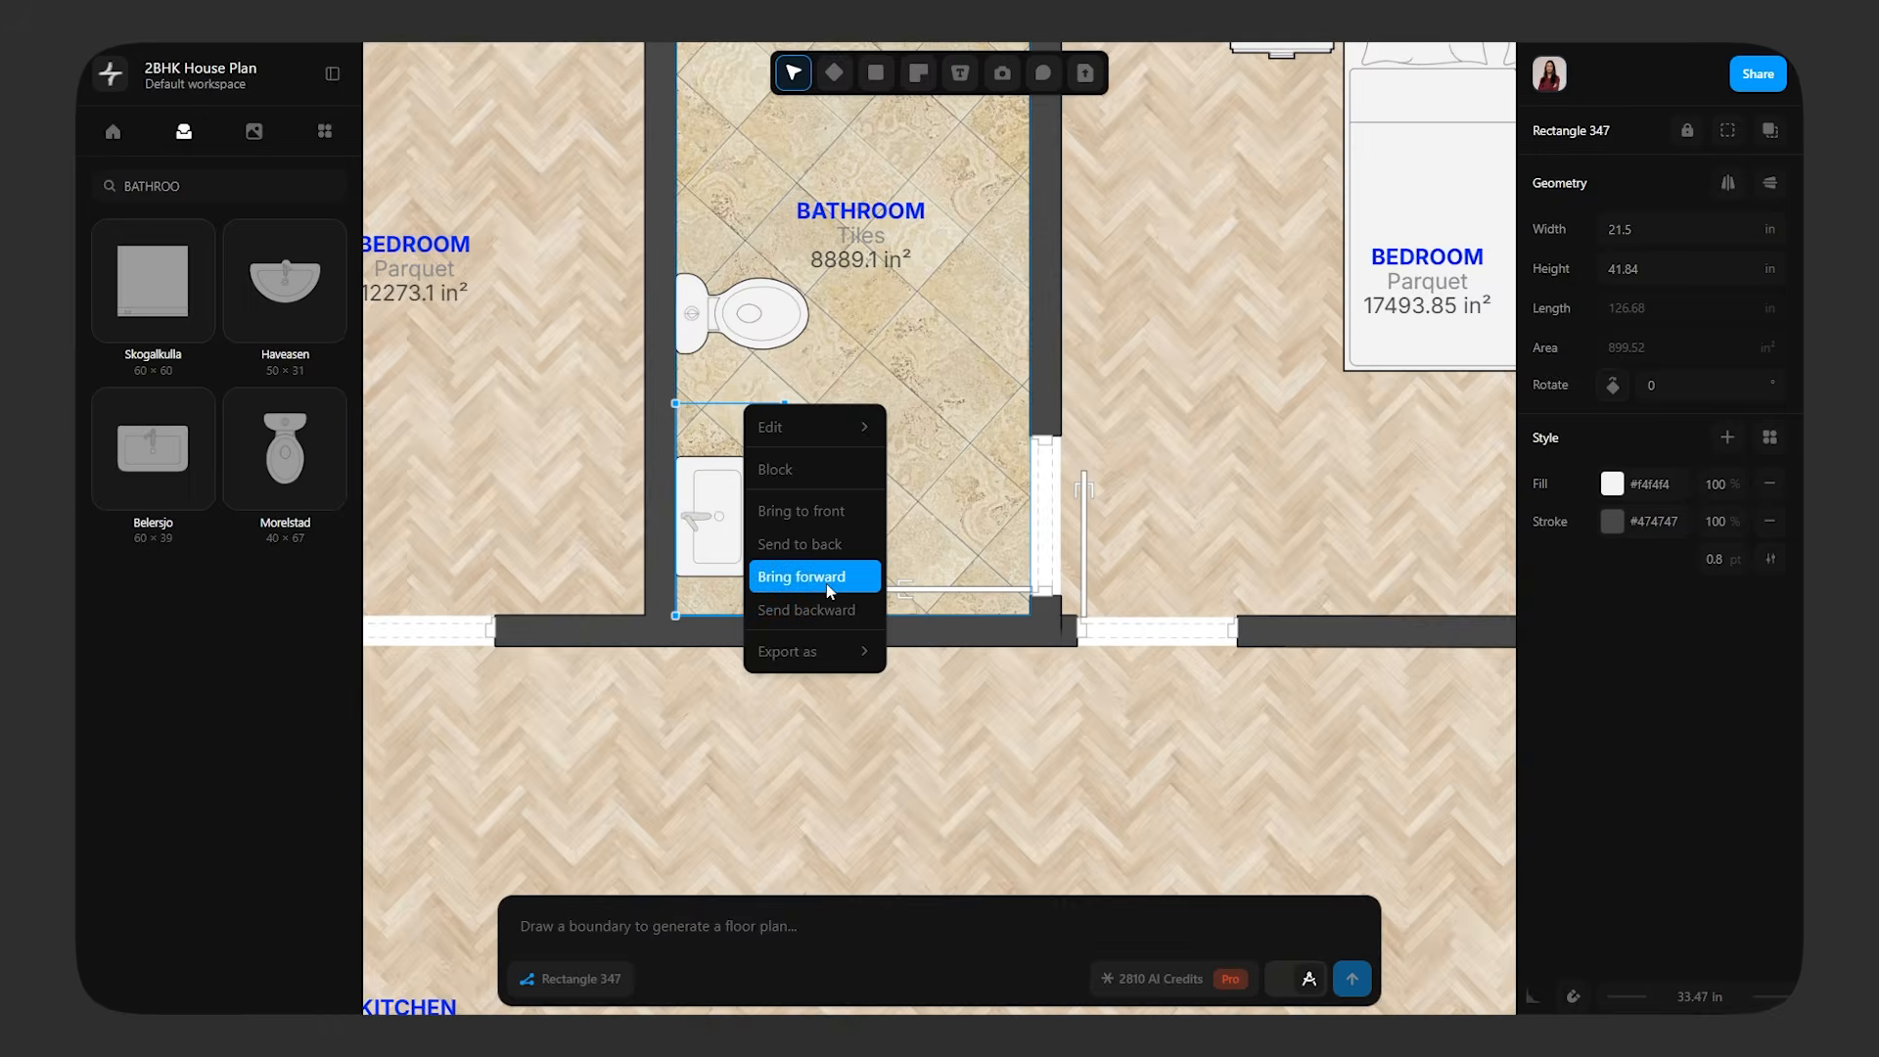
pyautogui.click(822, 579)
pyautogui.rightClick(769, 435)
pyautogui.click(849, 528)
pyautogui.rightClick(755, 409)
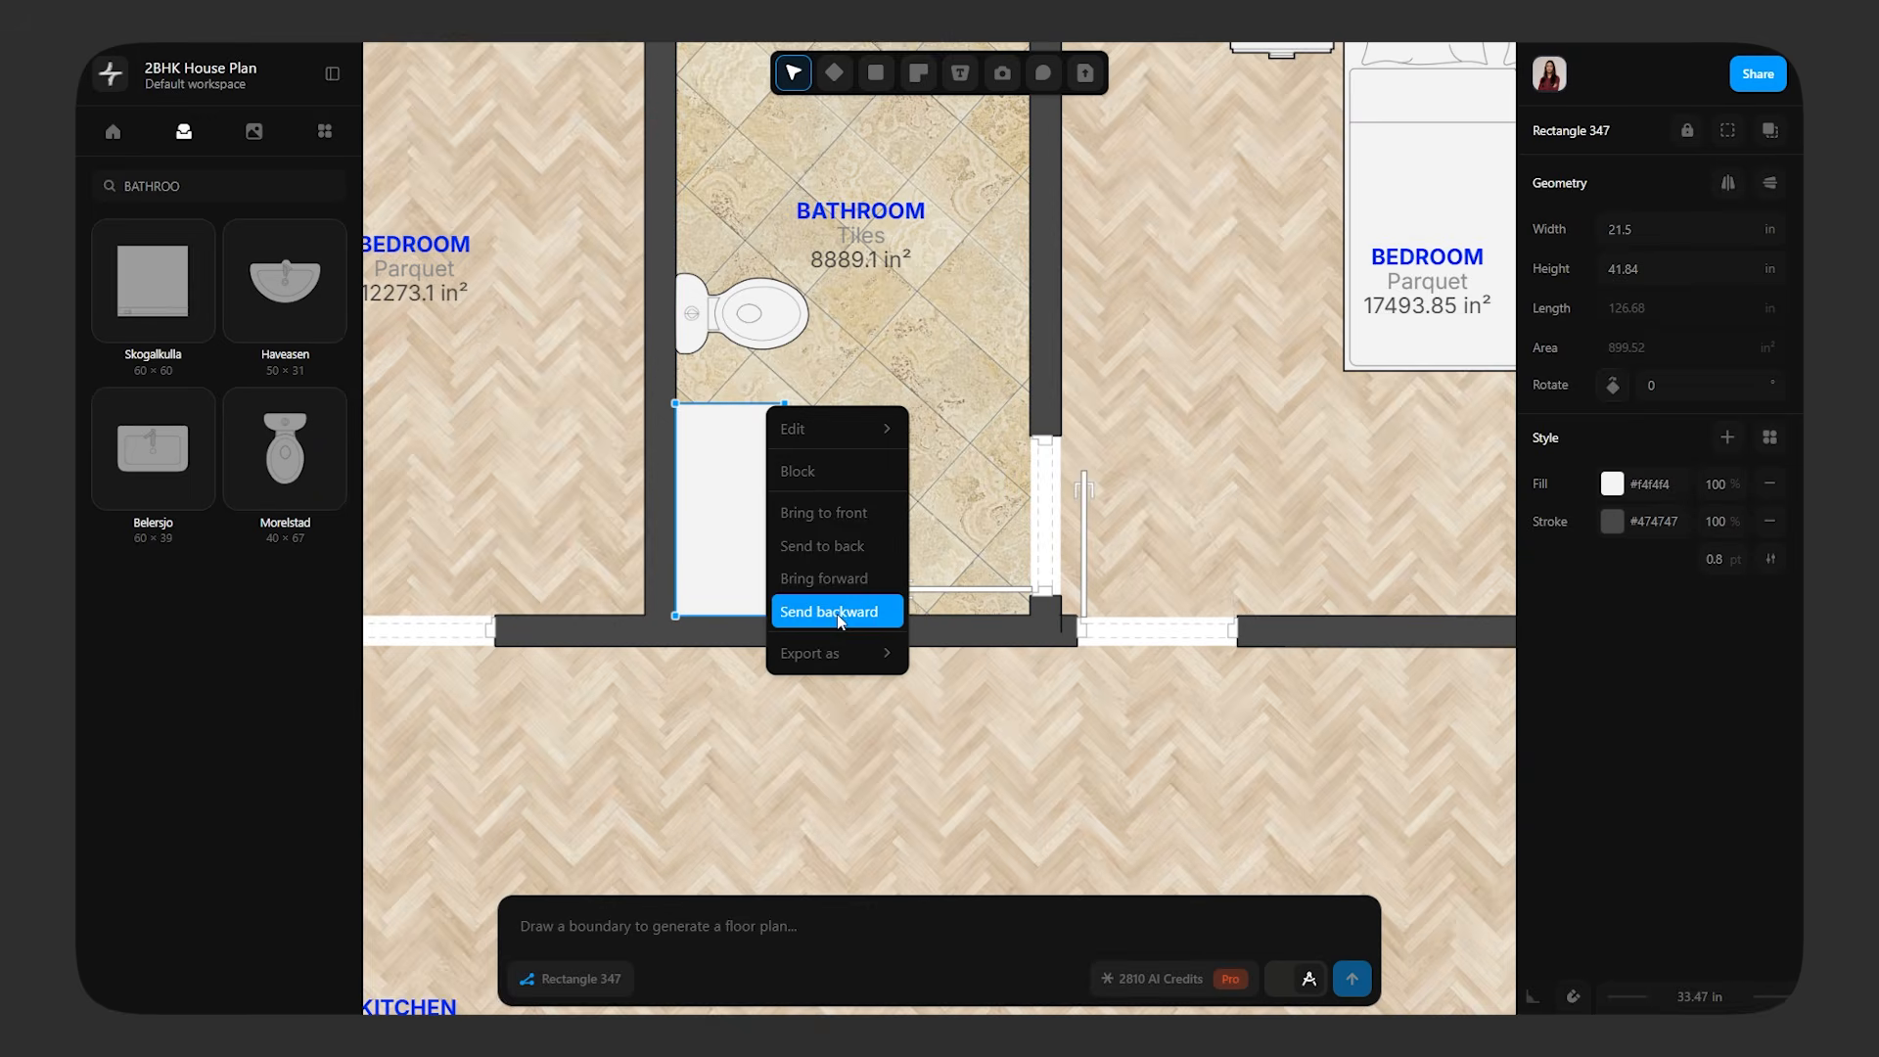
pyautogui.click(841, 610)
# Move the counter rectangle below the washbasin and toilet blocks in the layer order, and centre the washbasin on it
pyautogui.click(113, 132)
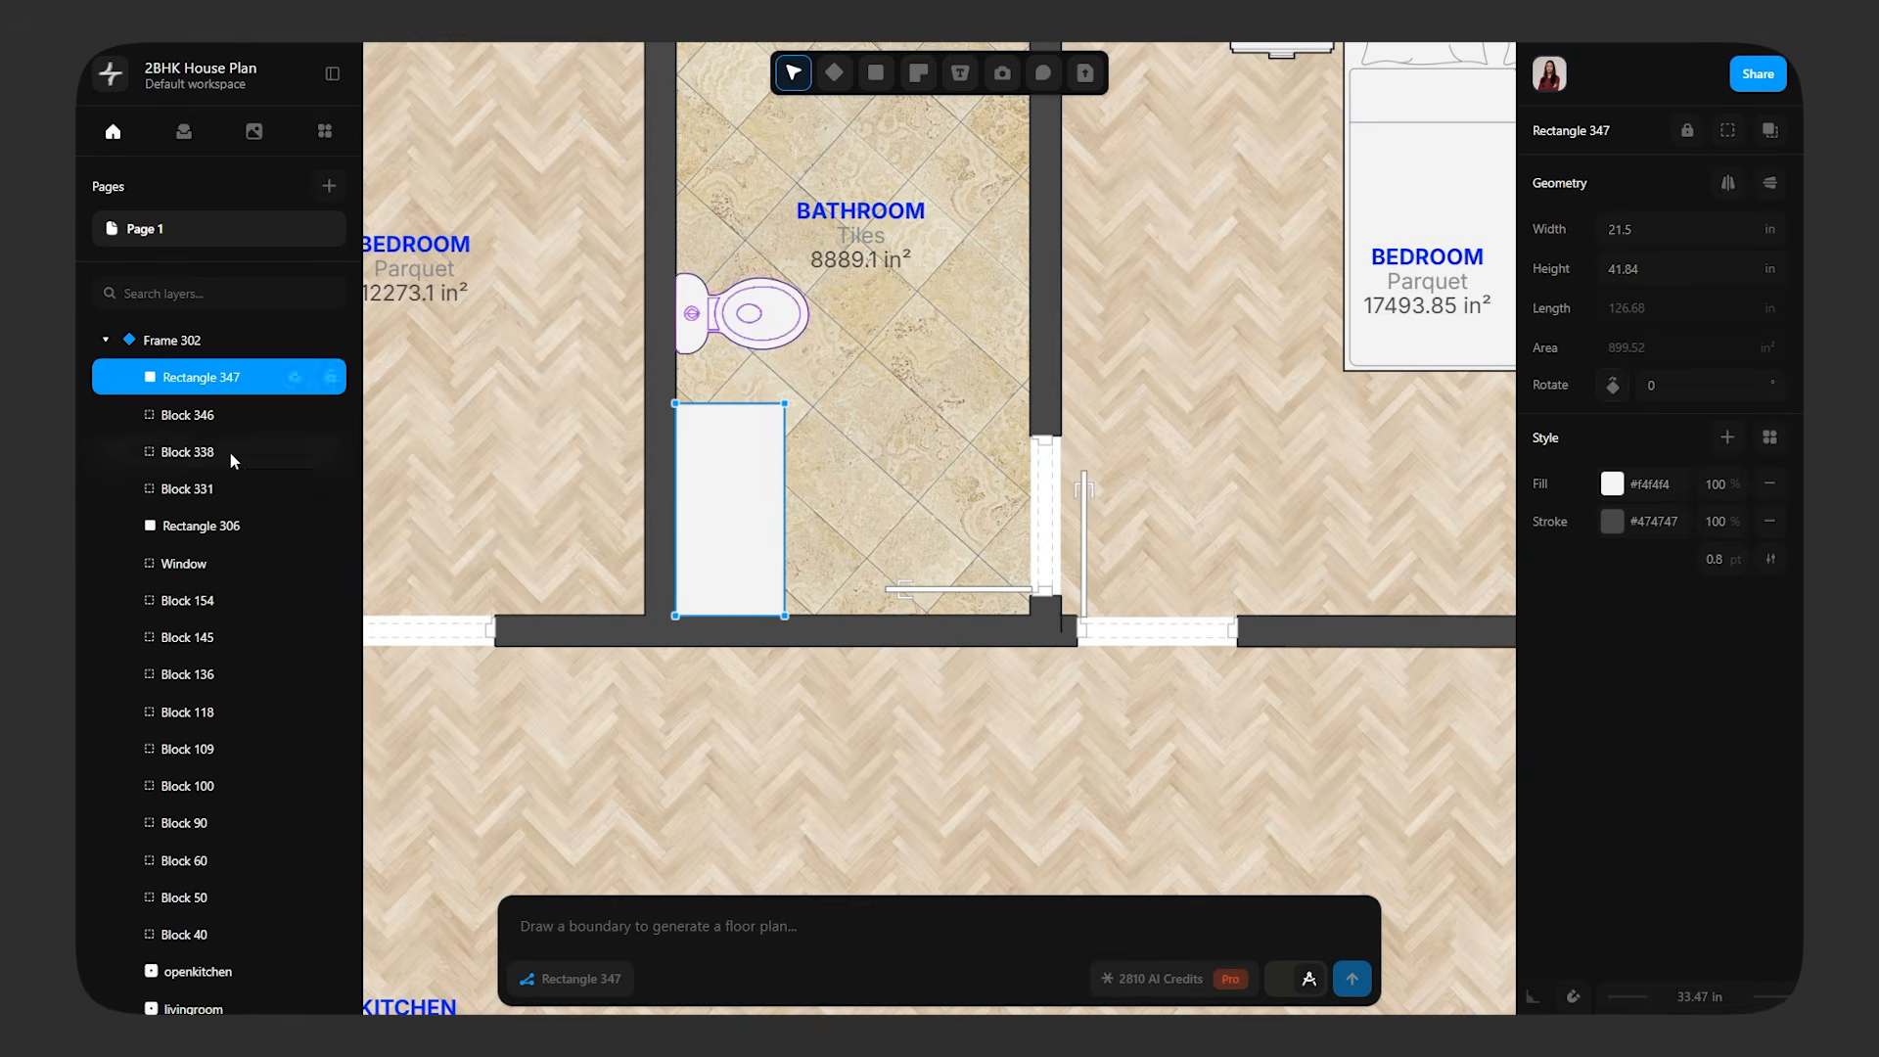
pyautogui.moveTo(207, 379); pyautogui.dragTo(207, 494)
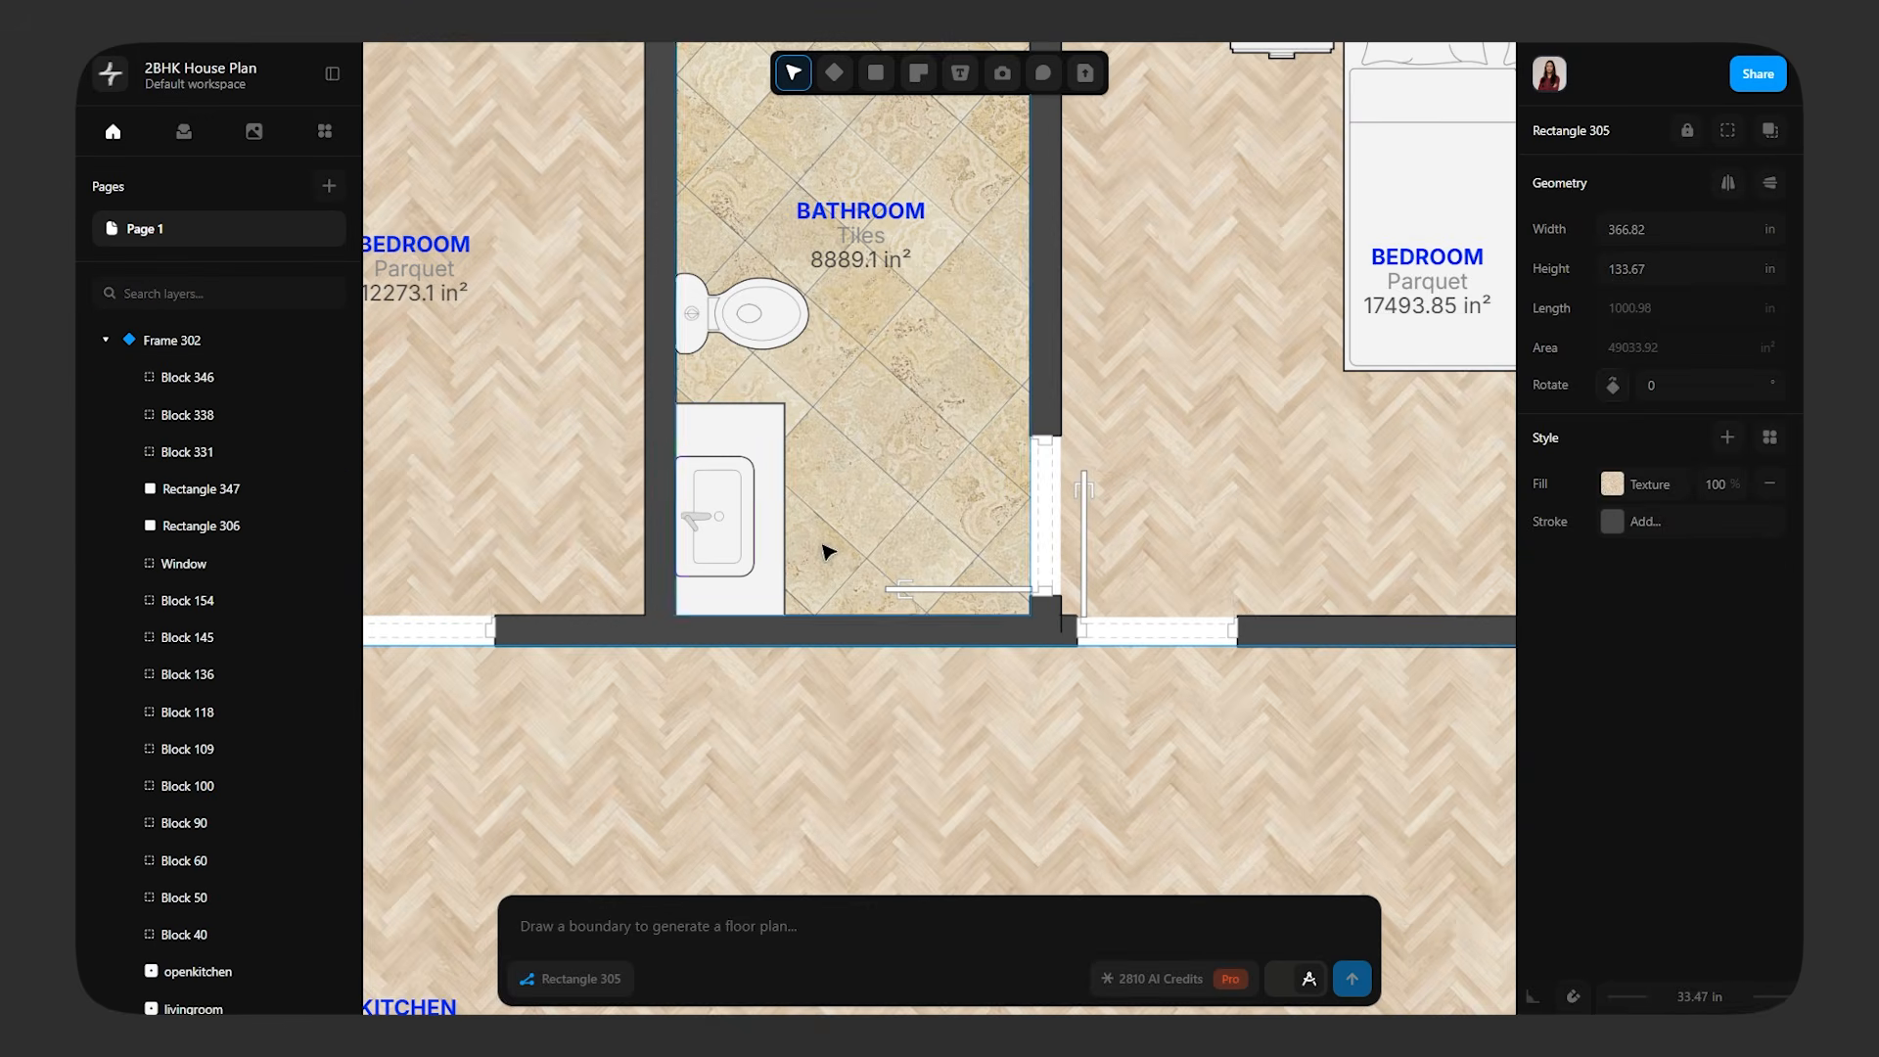
pyautogui.click(721, 531)
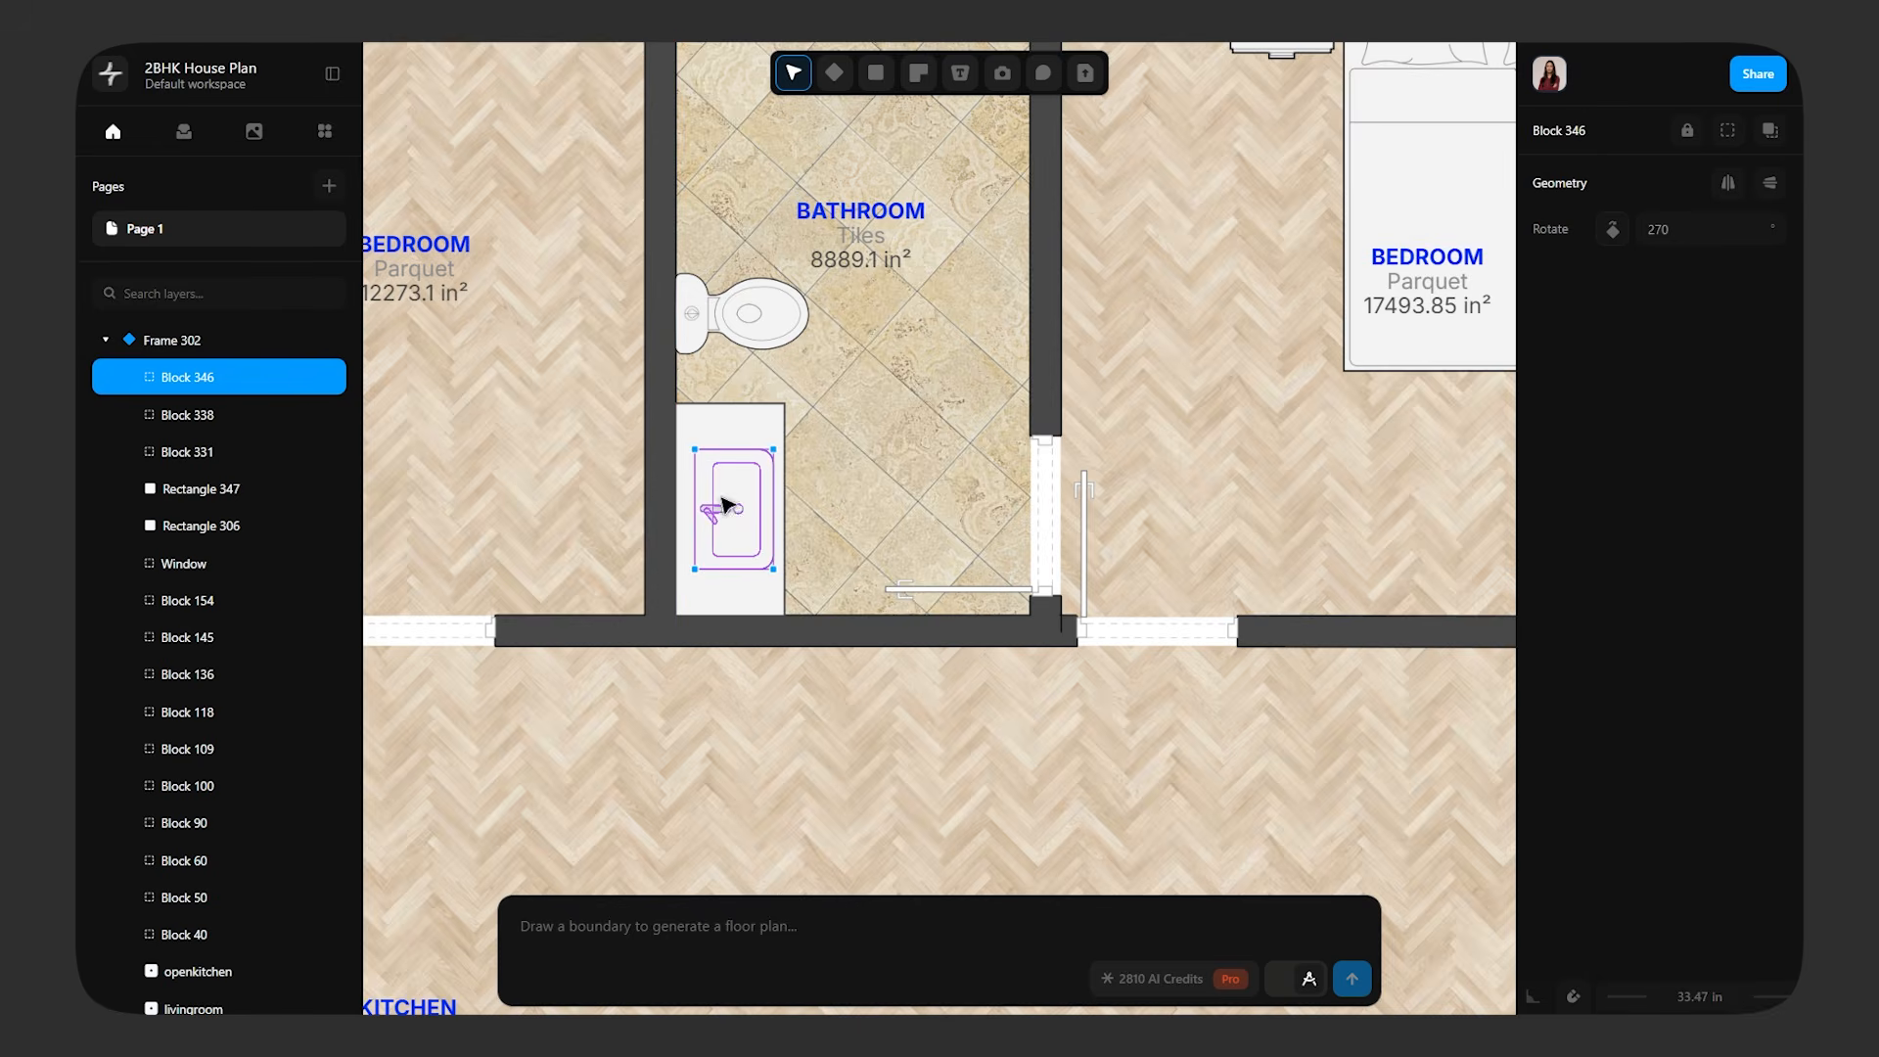
pyautogui.keyDown('ctrl'); pyautogui.scroll(3, 725, 503); pyautogui.keyUp('ctrl')
pyautogui.moveTo(741, 499); pyautogui.dragTo(726, 502)
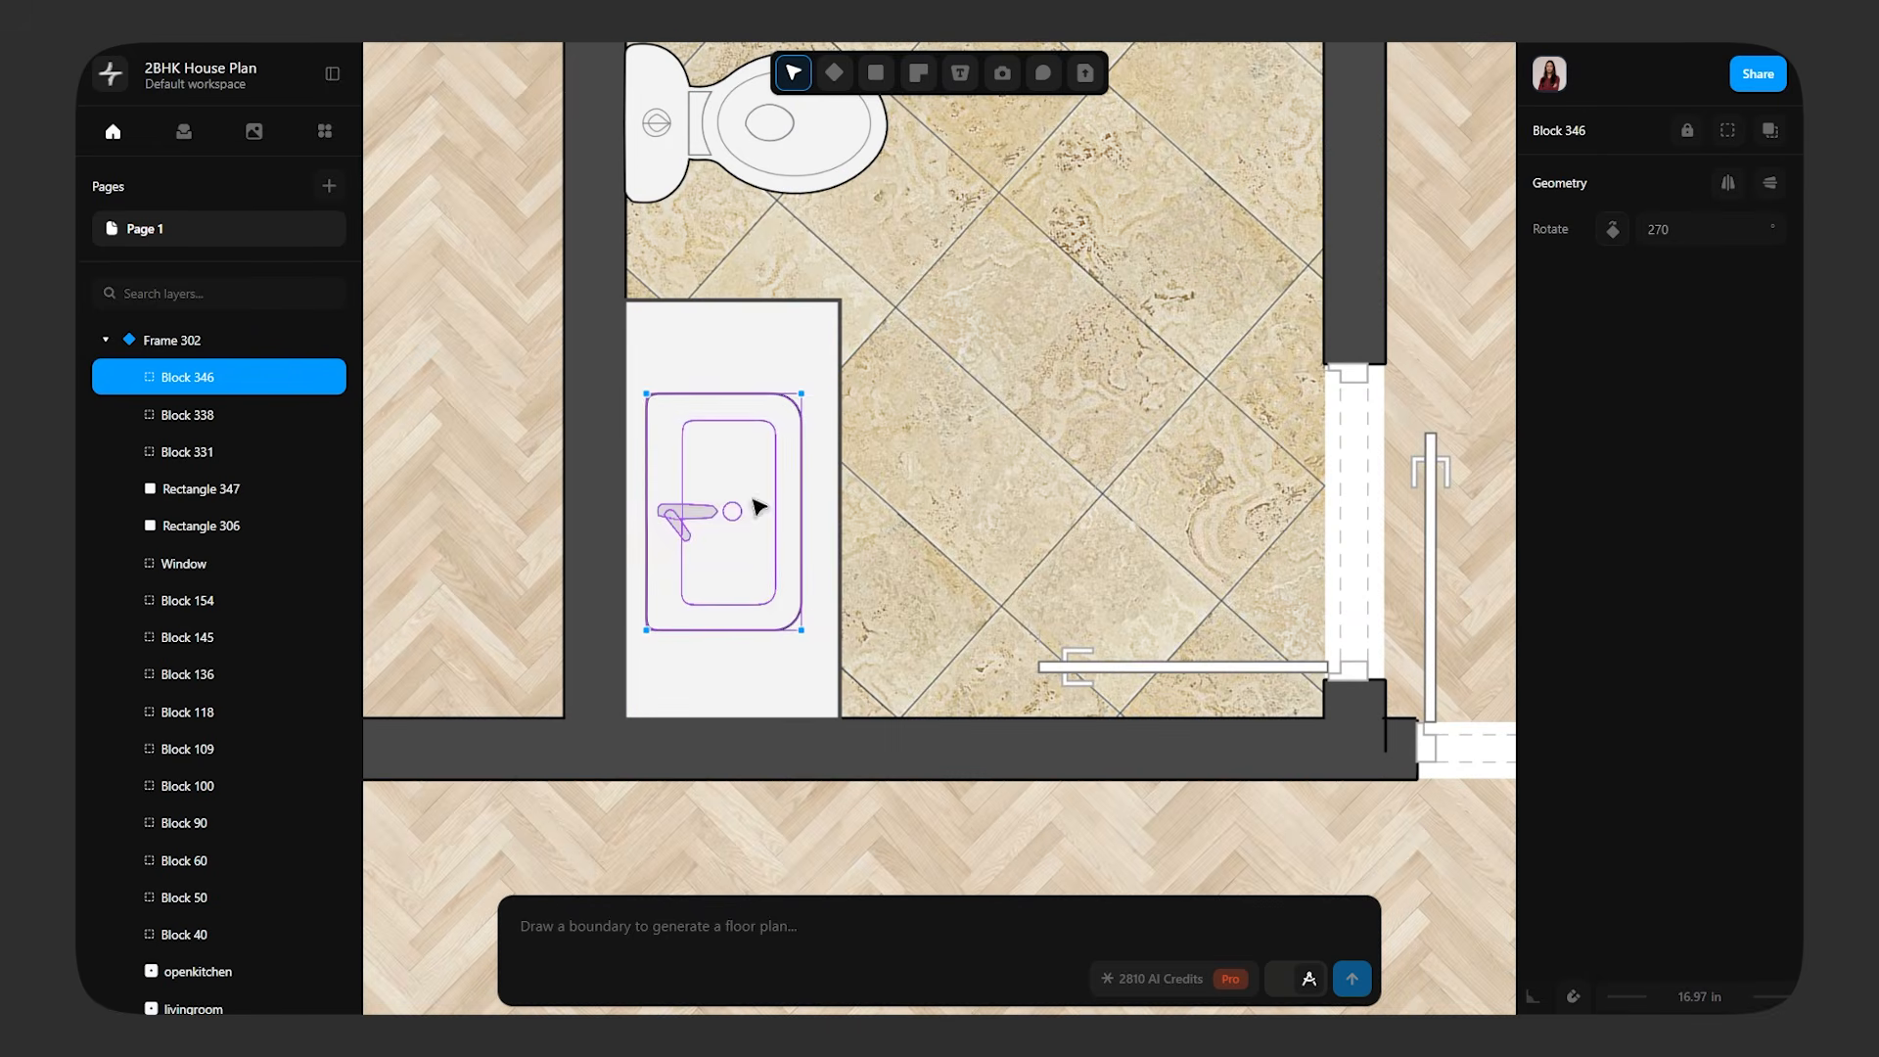
pyautogui.click(1011, 850)
# Draw a rectangle about 8.79 by 13.58 in on the bathroom floor above the toilet, set off from the left wall
pyautogui.keyDown('ctrl'); pyautogui.scroll(-5, 1011, 851); pyautogui.keyUp('ctrl')
pyautogui.moveTo(927, 651); pyautogui.dragTo(930, 622)
pyautogui.click(1008, 687)
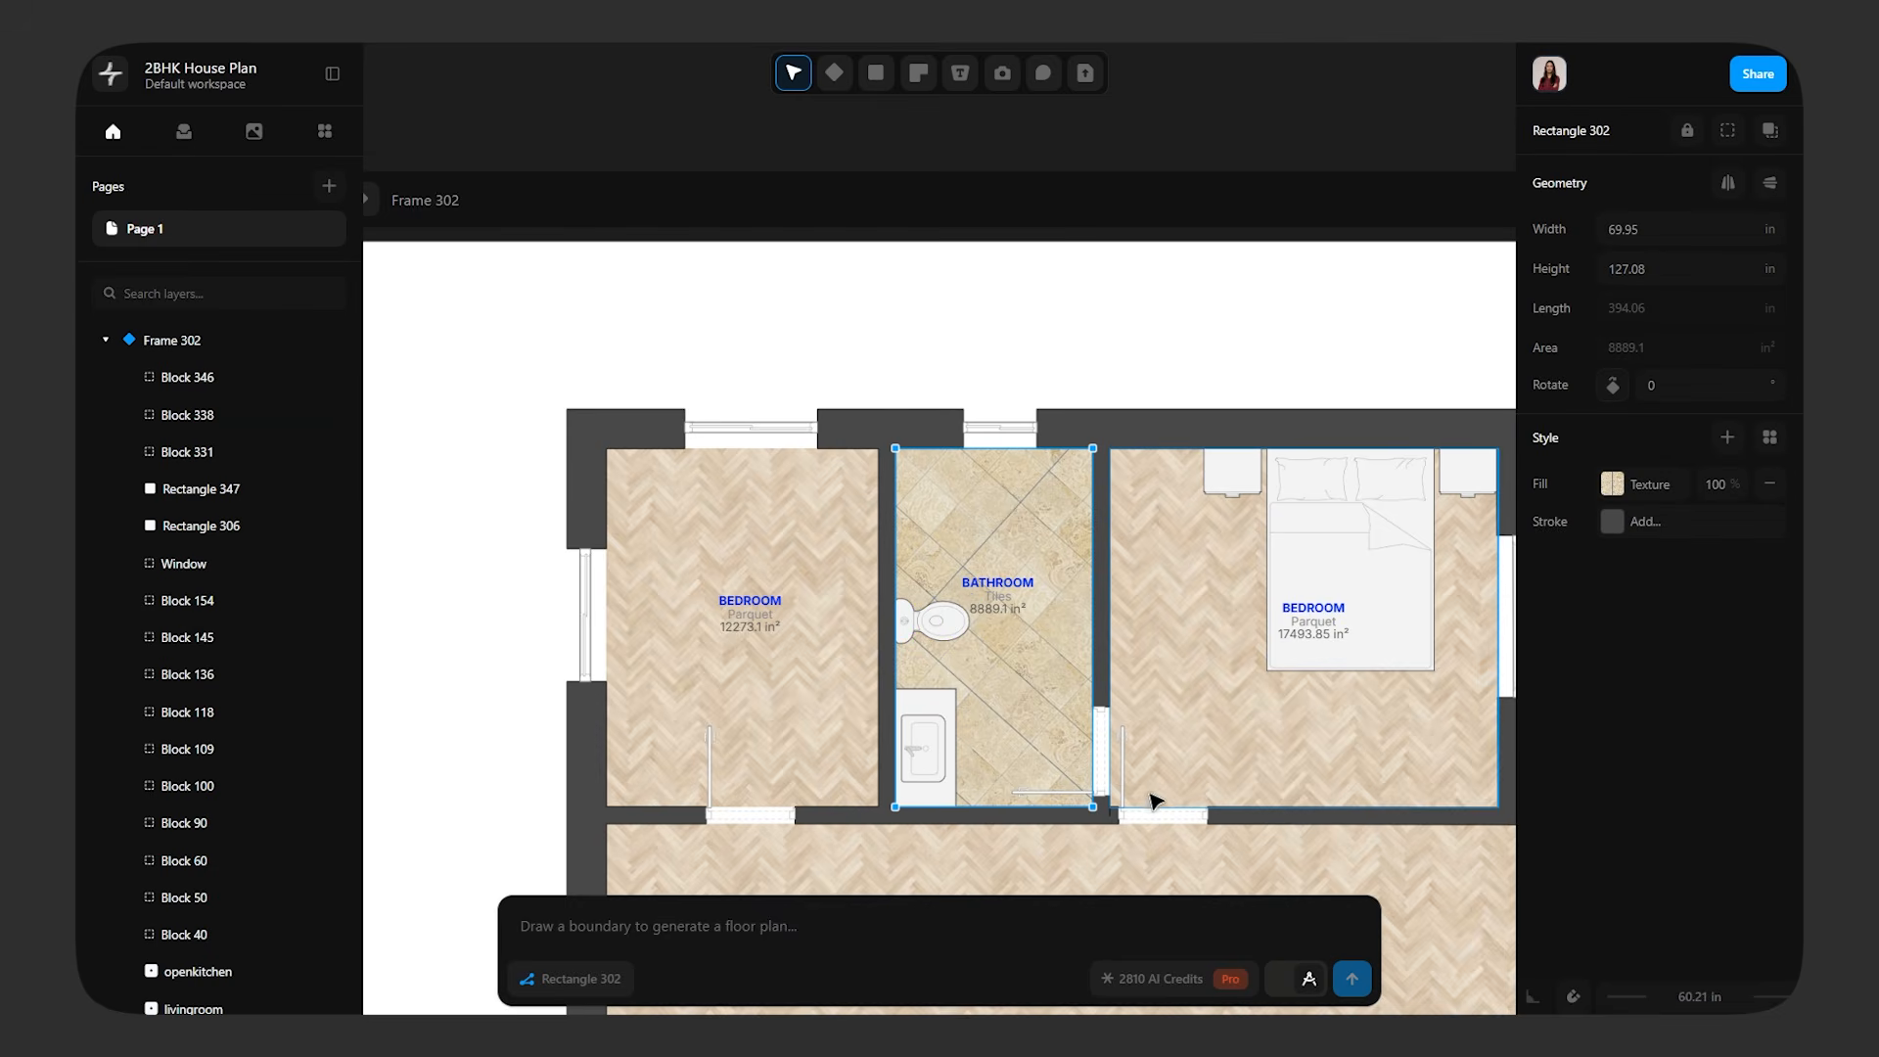
pyautogui.moveTo(1149, 746); pyautogui.dragTo(1093, 569, button='middle')
pyautogui.keyDown('ctrl'); pyautogui.scroll(-3, 1178, 675); pyautogui.keyUp('ctrl')
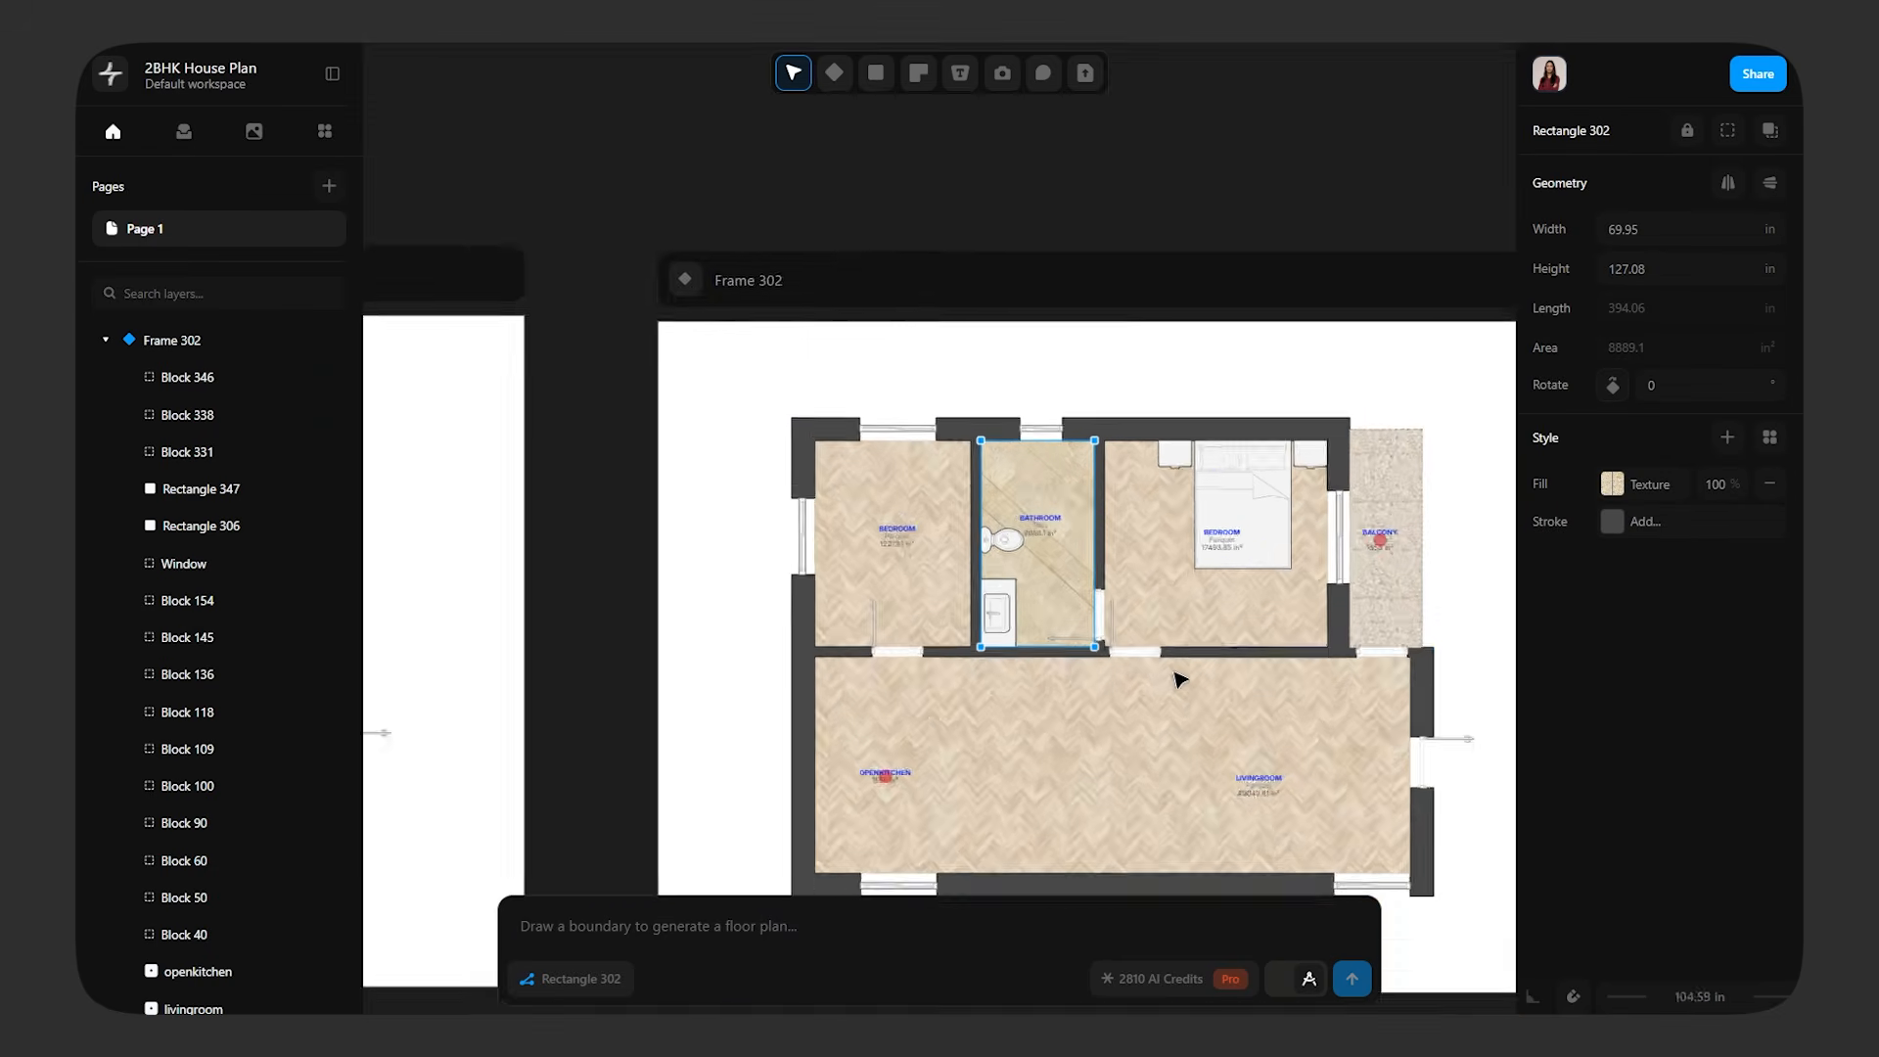
pyautogui.keyDown('ctrl'); pyautogui.scroll(4, 1178, 675); pyautogui.keyUp('ctrl')
pyautogui.keyDown('ctrl'); pyautogui.scroll(5, 847, 272); pyautogui.keyUp('ctrl')
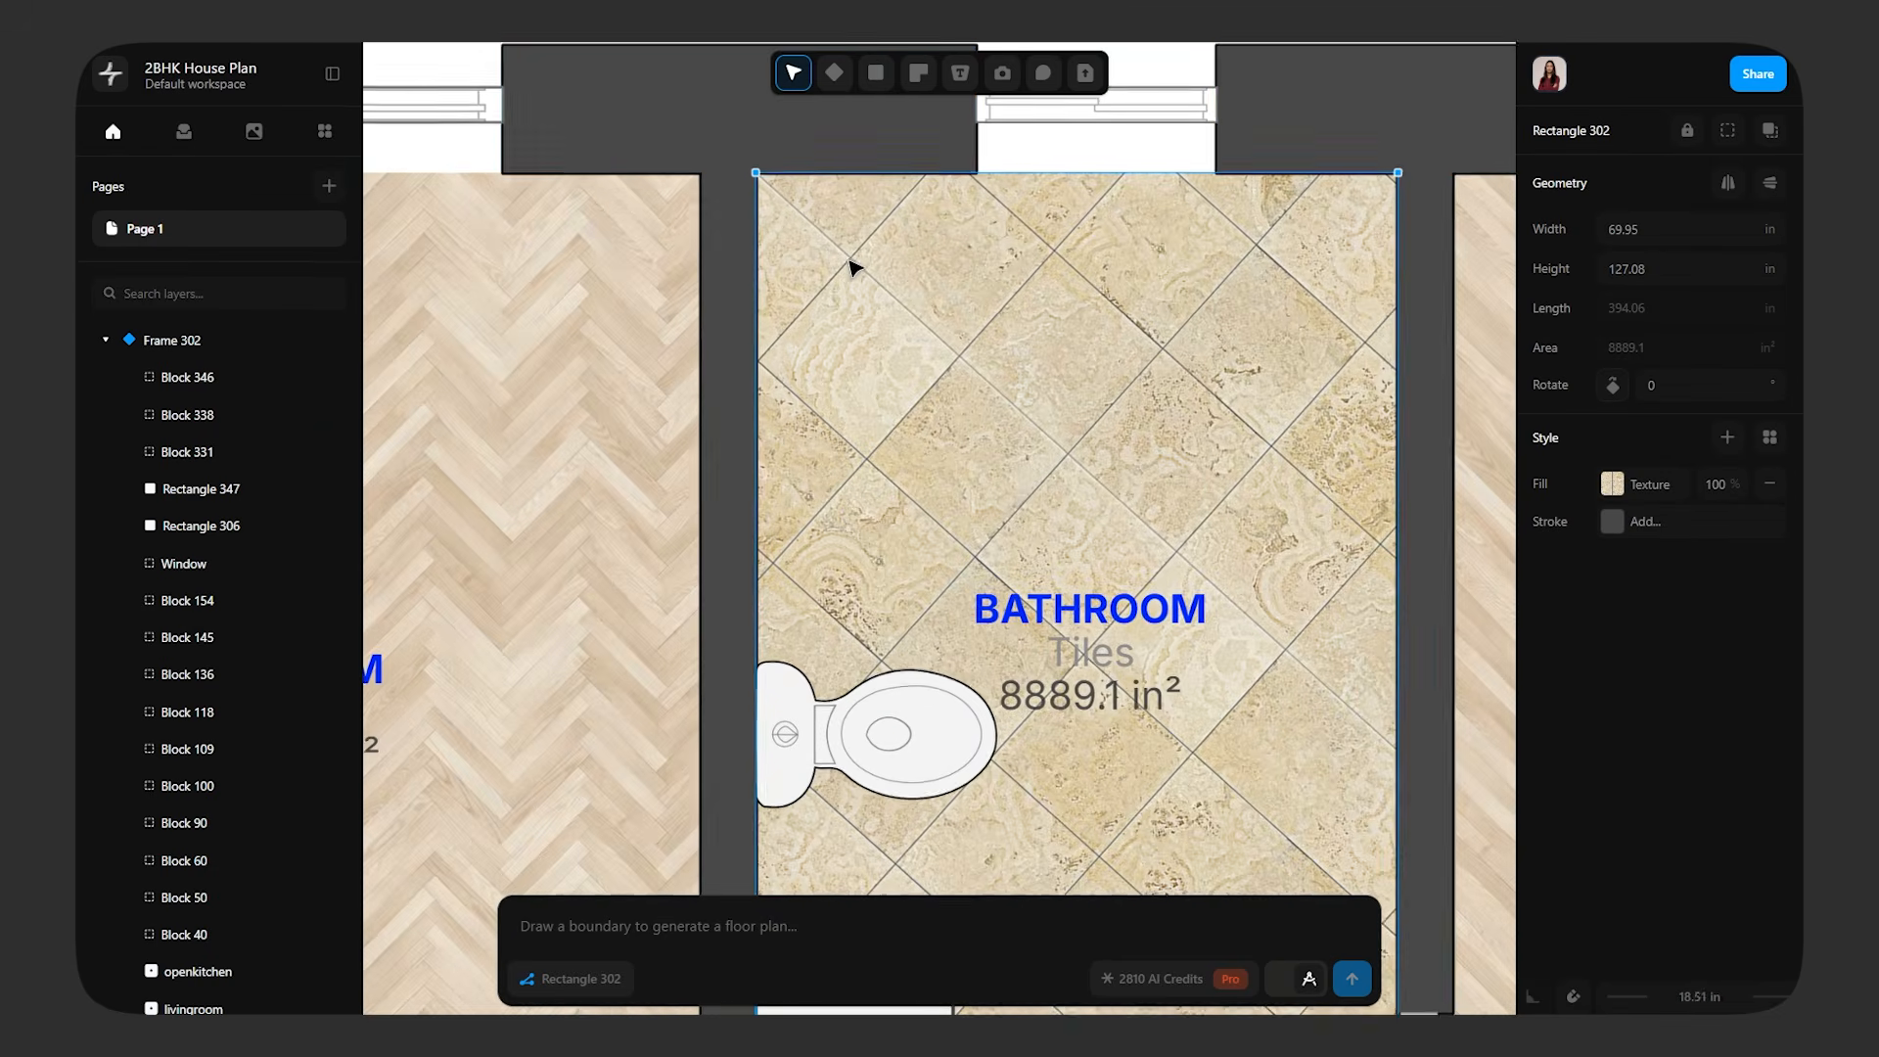
pyautogui.click(878, 78)
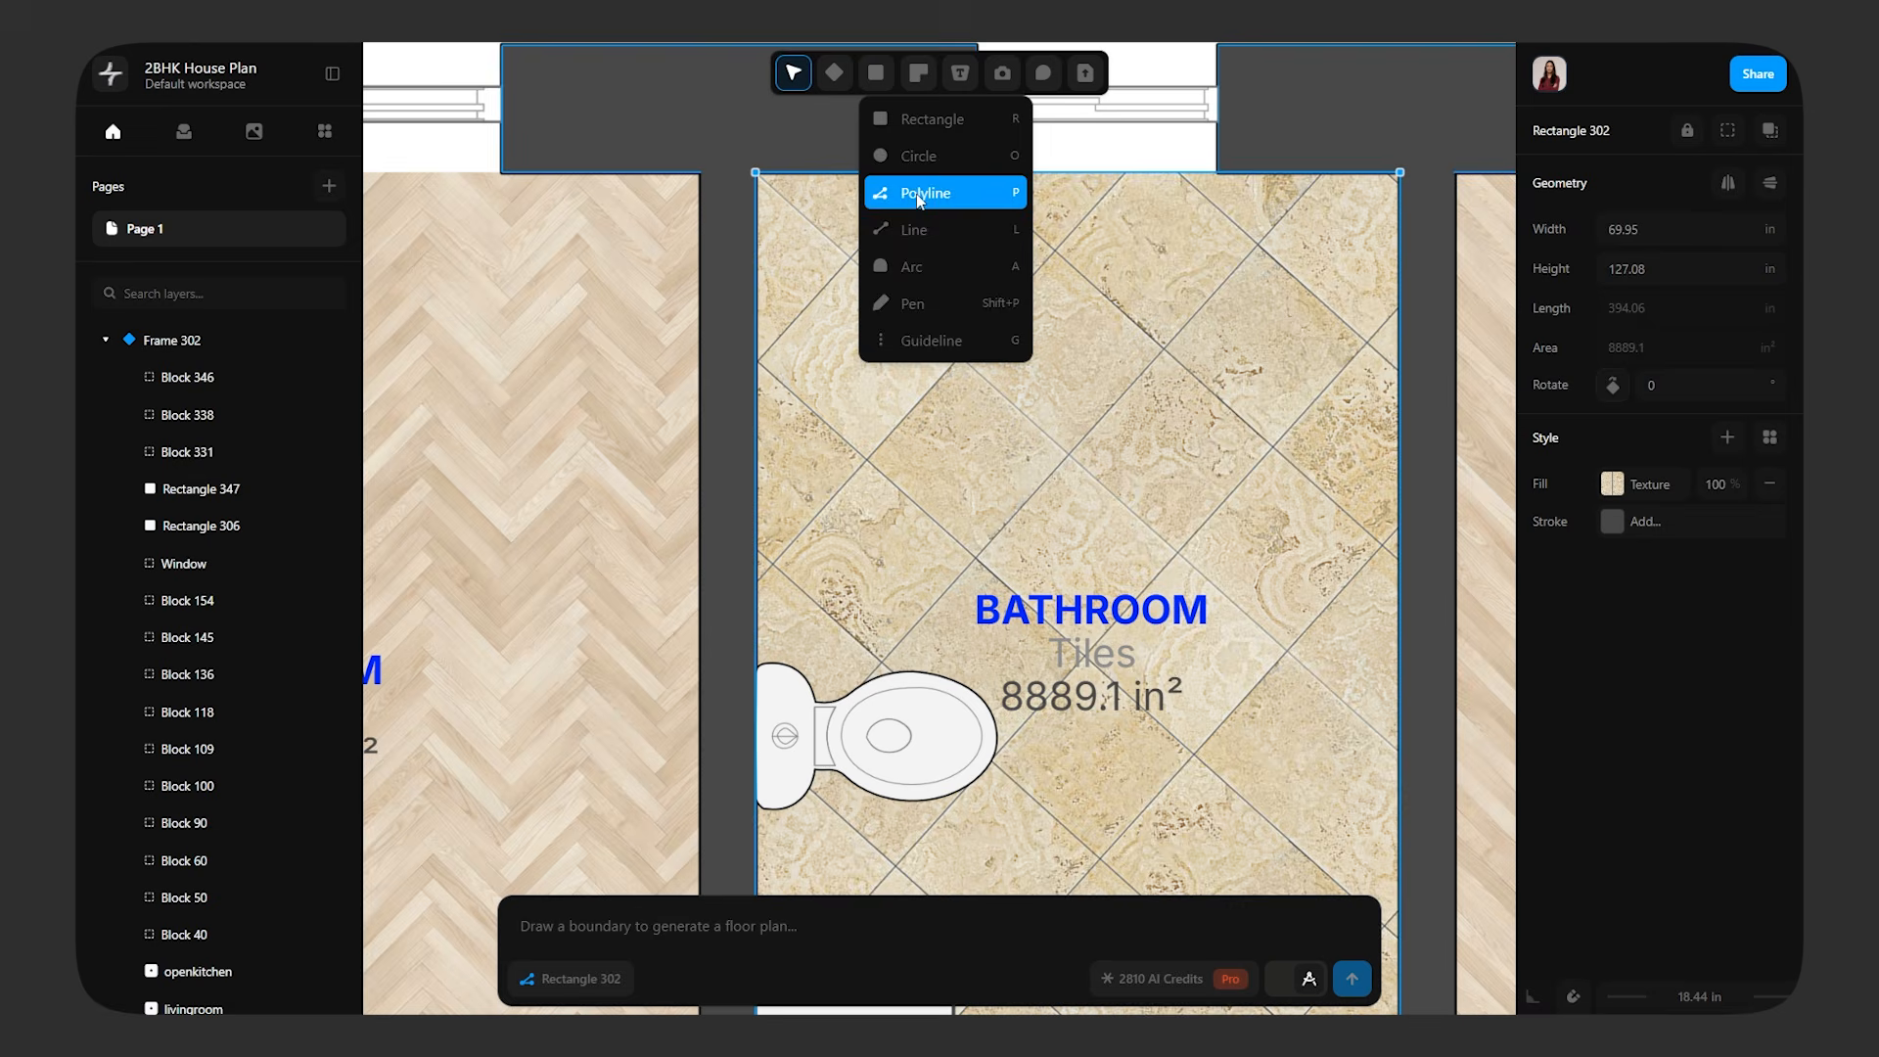
pyautogui.click(930, 122)
pyautogui.moveTo(878, 311); pyautogui.dragTo(961, 437)
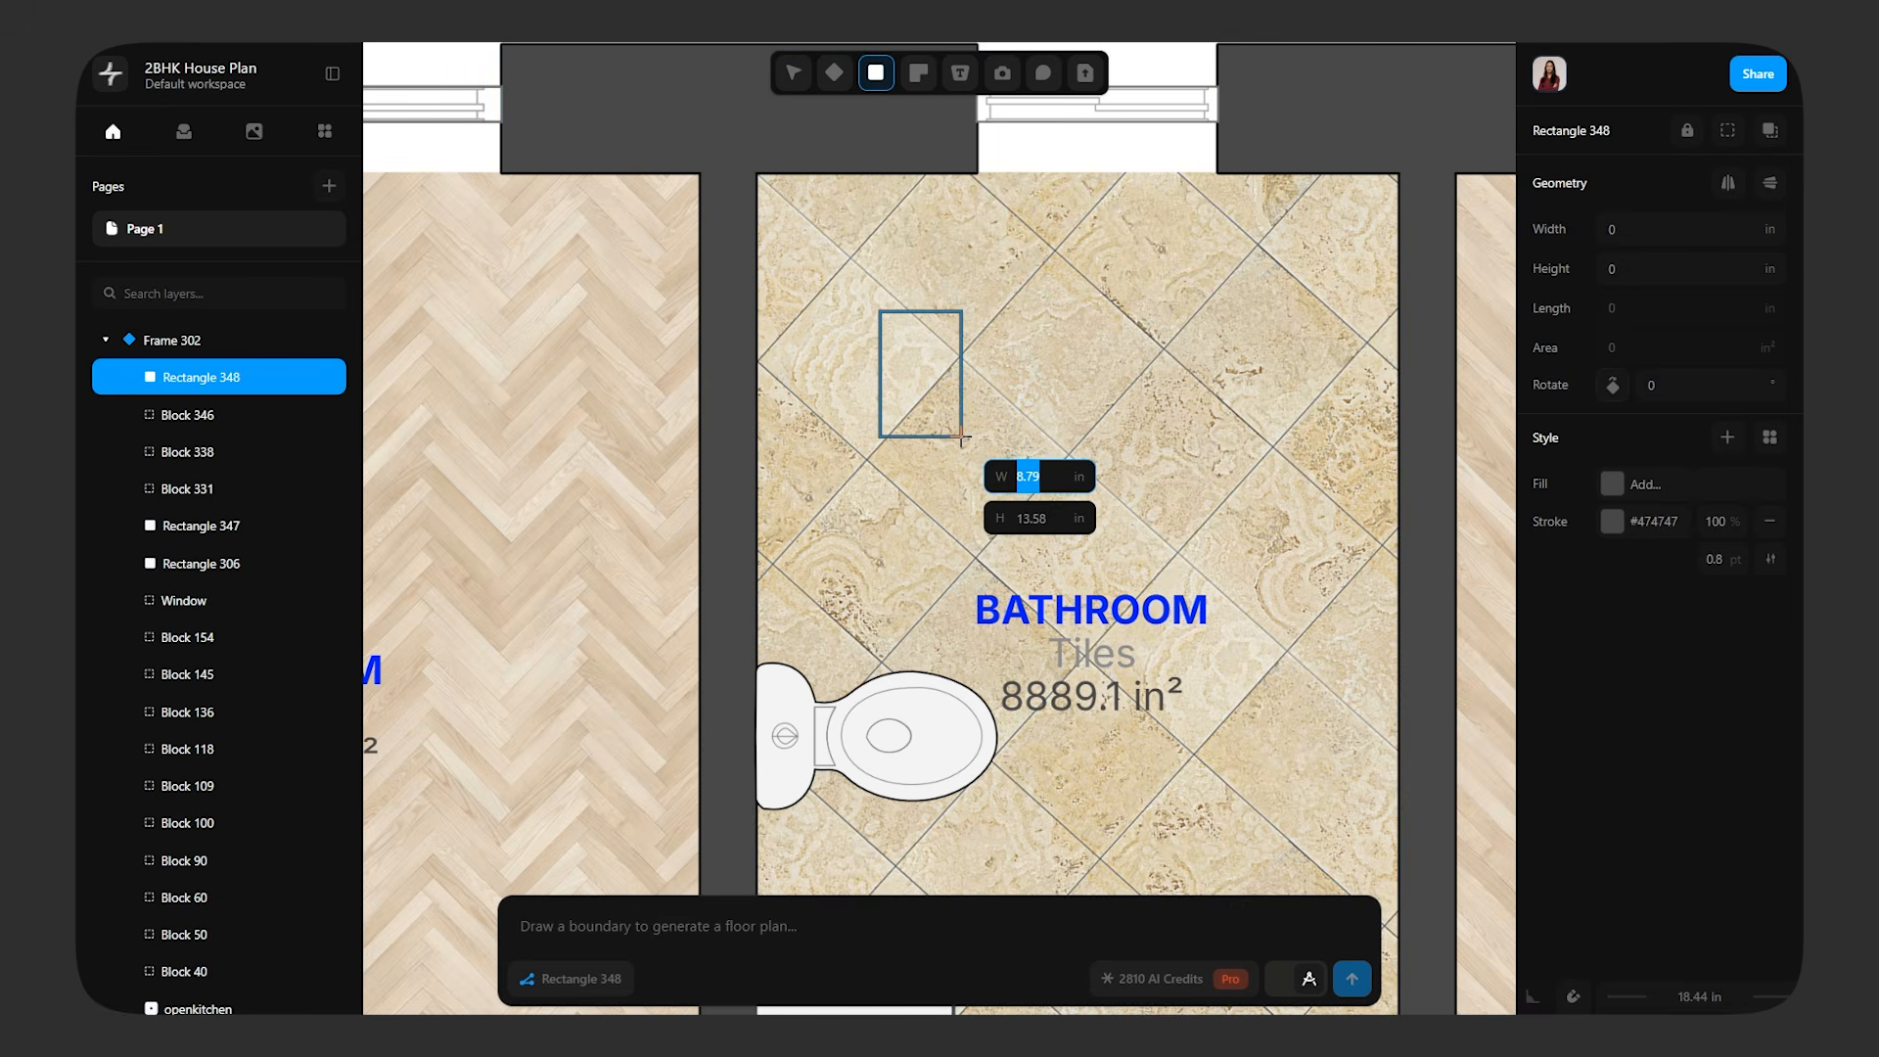
# Fill the small rectangle above the toilet with the off-white #f4f4f4 sampled from the toilet
pyautogui.click(1611, 484)
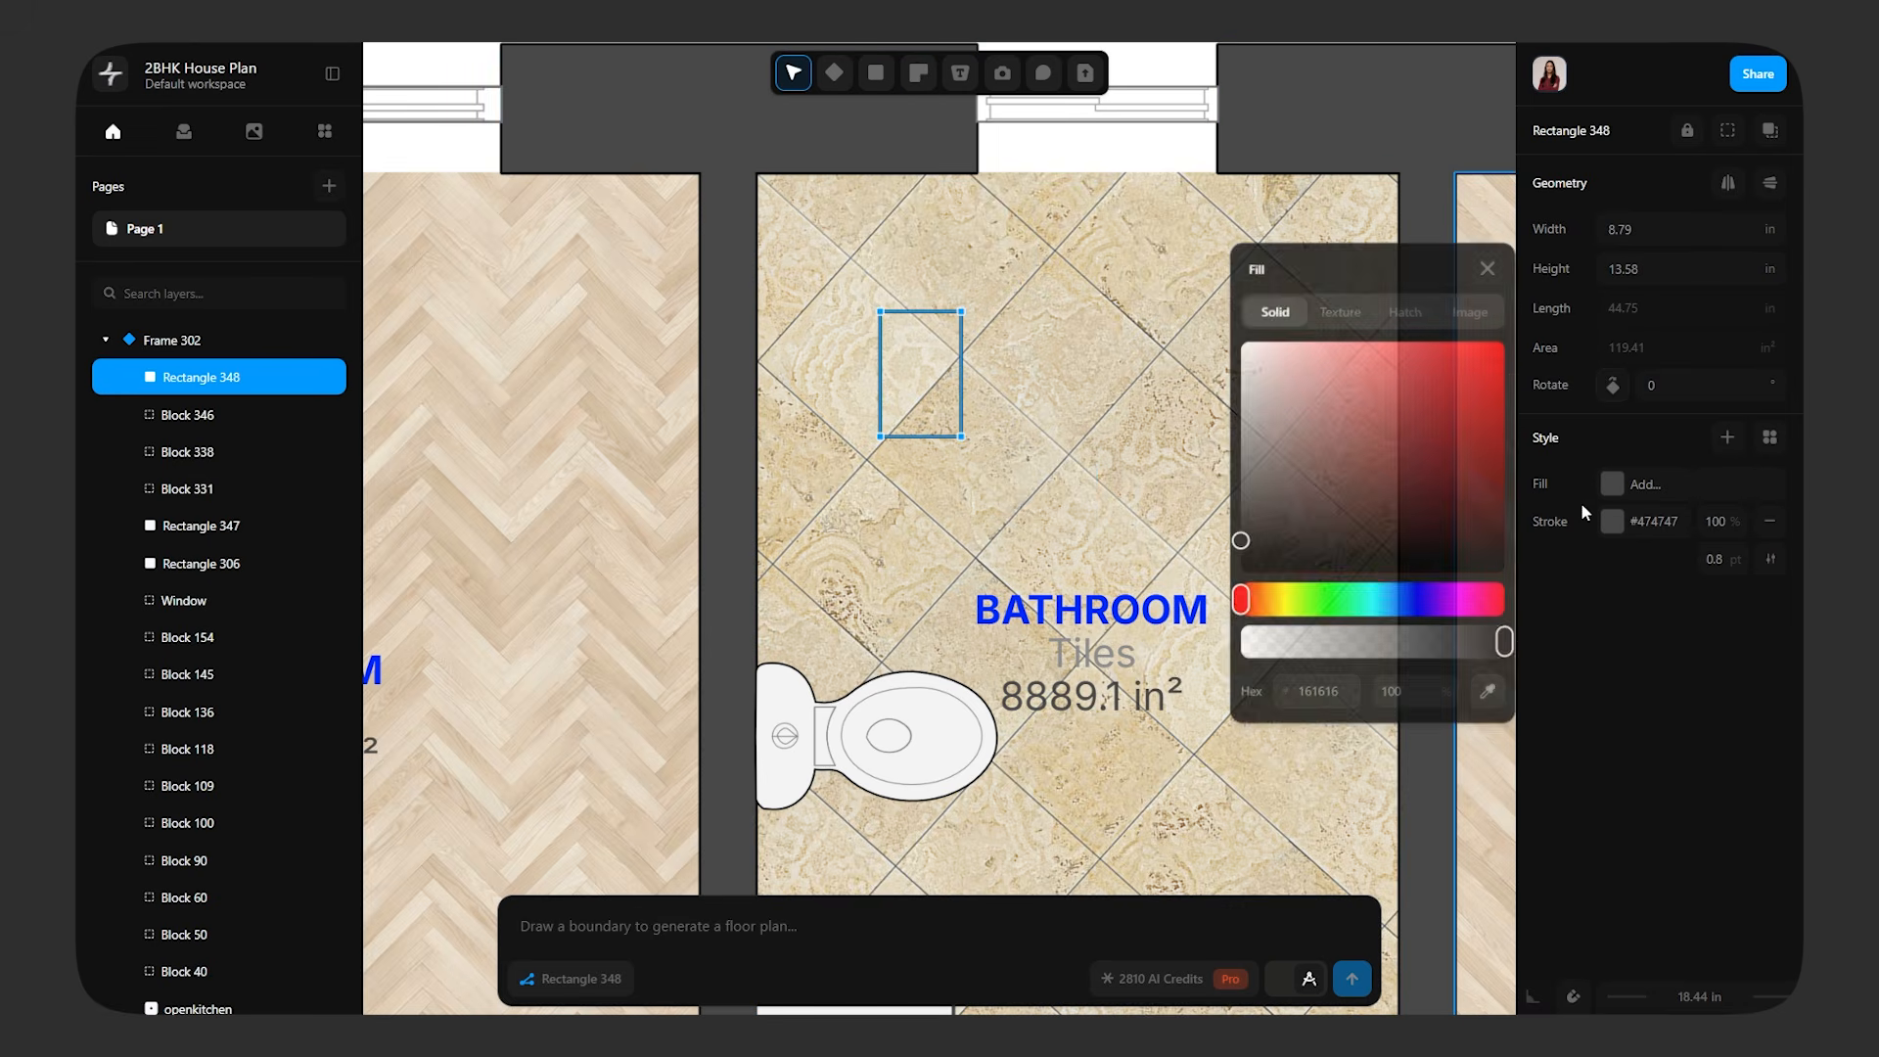
pyautogui.click(1483, 695)
pyautogui.click(943, 755)
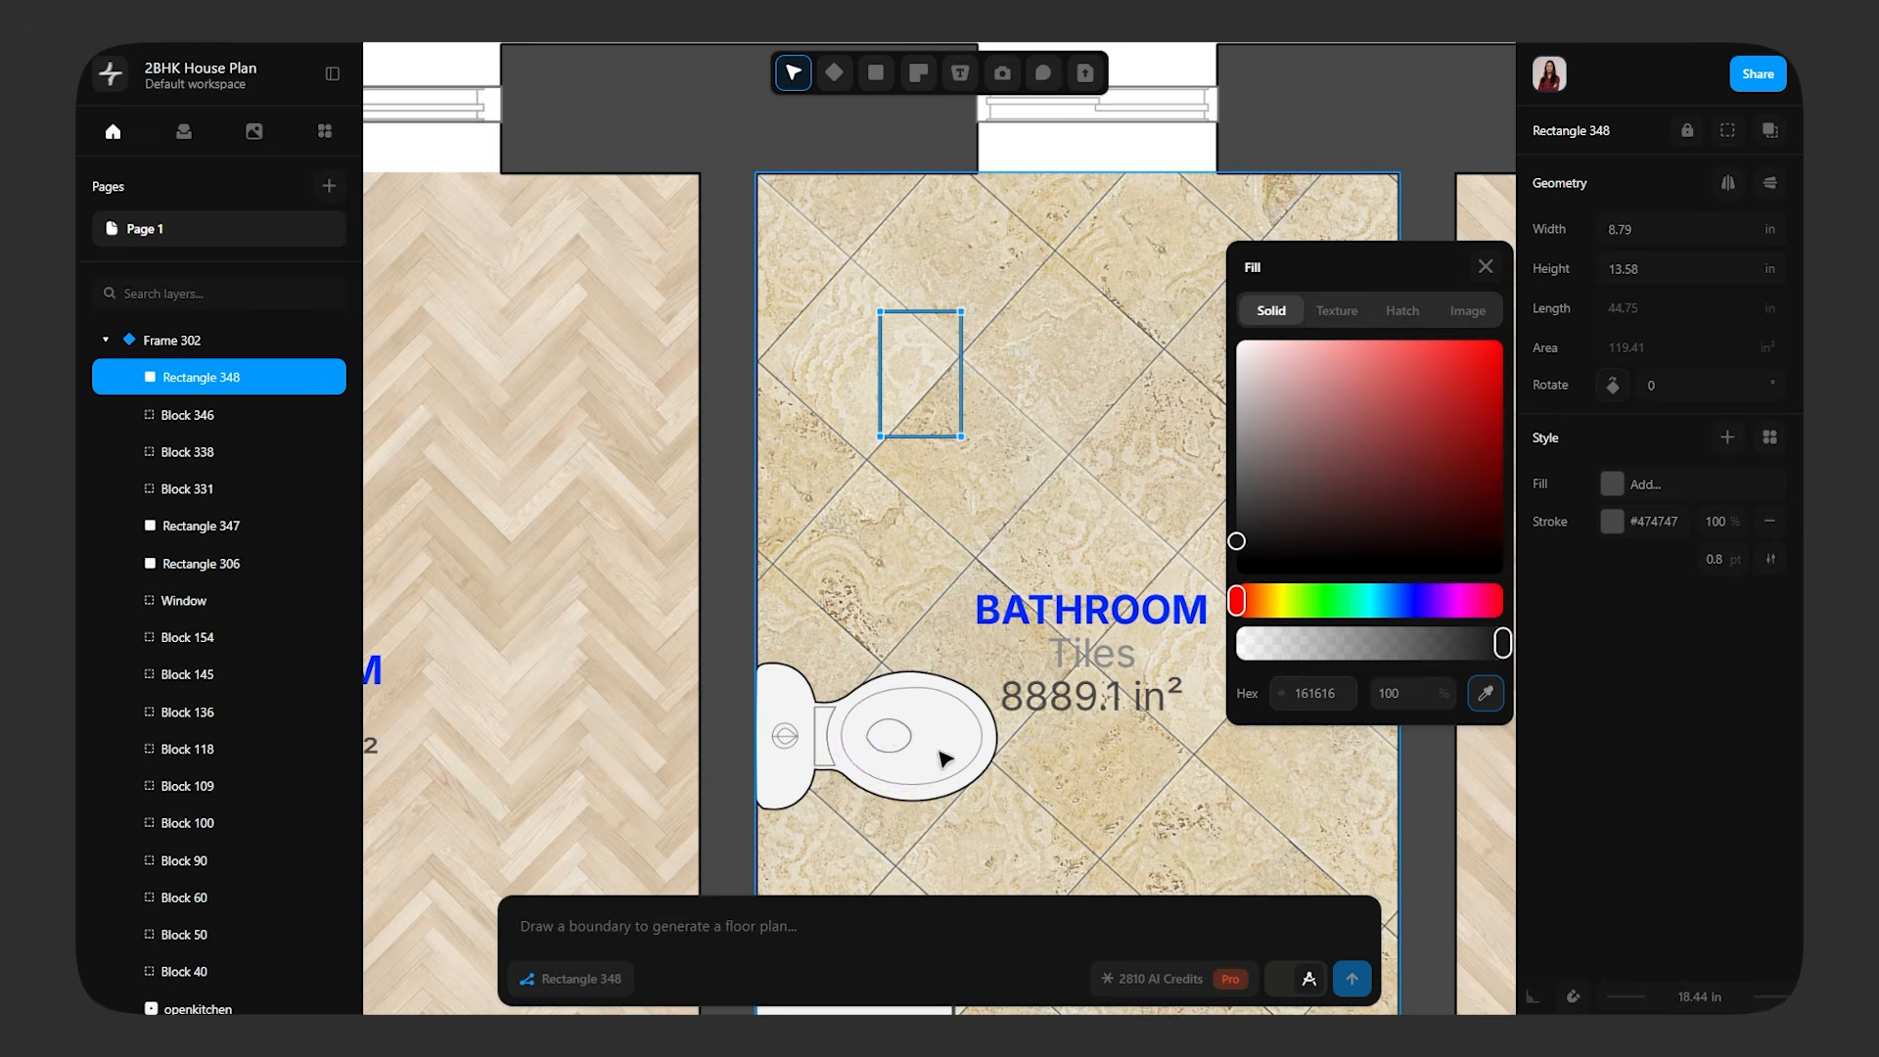
pyautogui.click(1485, 266)
pyautogui.click(1073, 494)
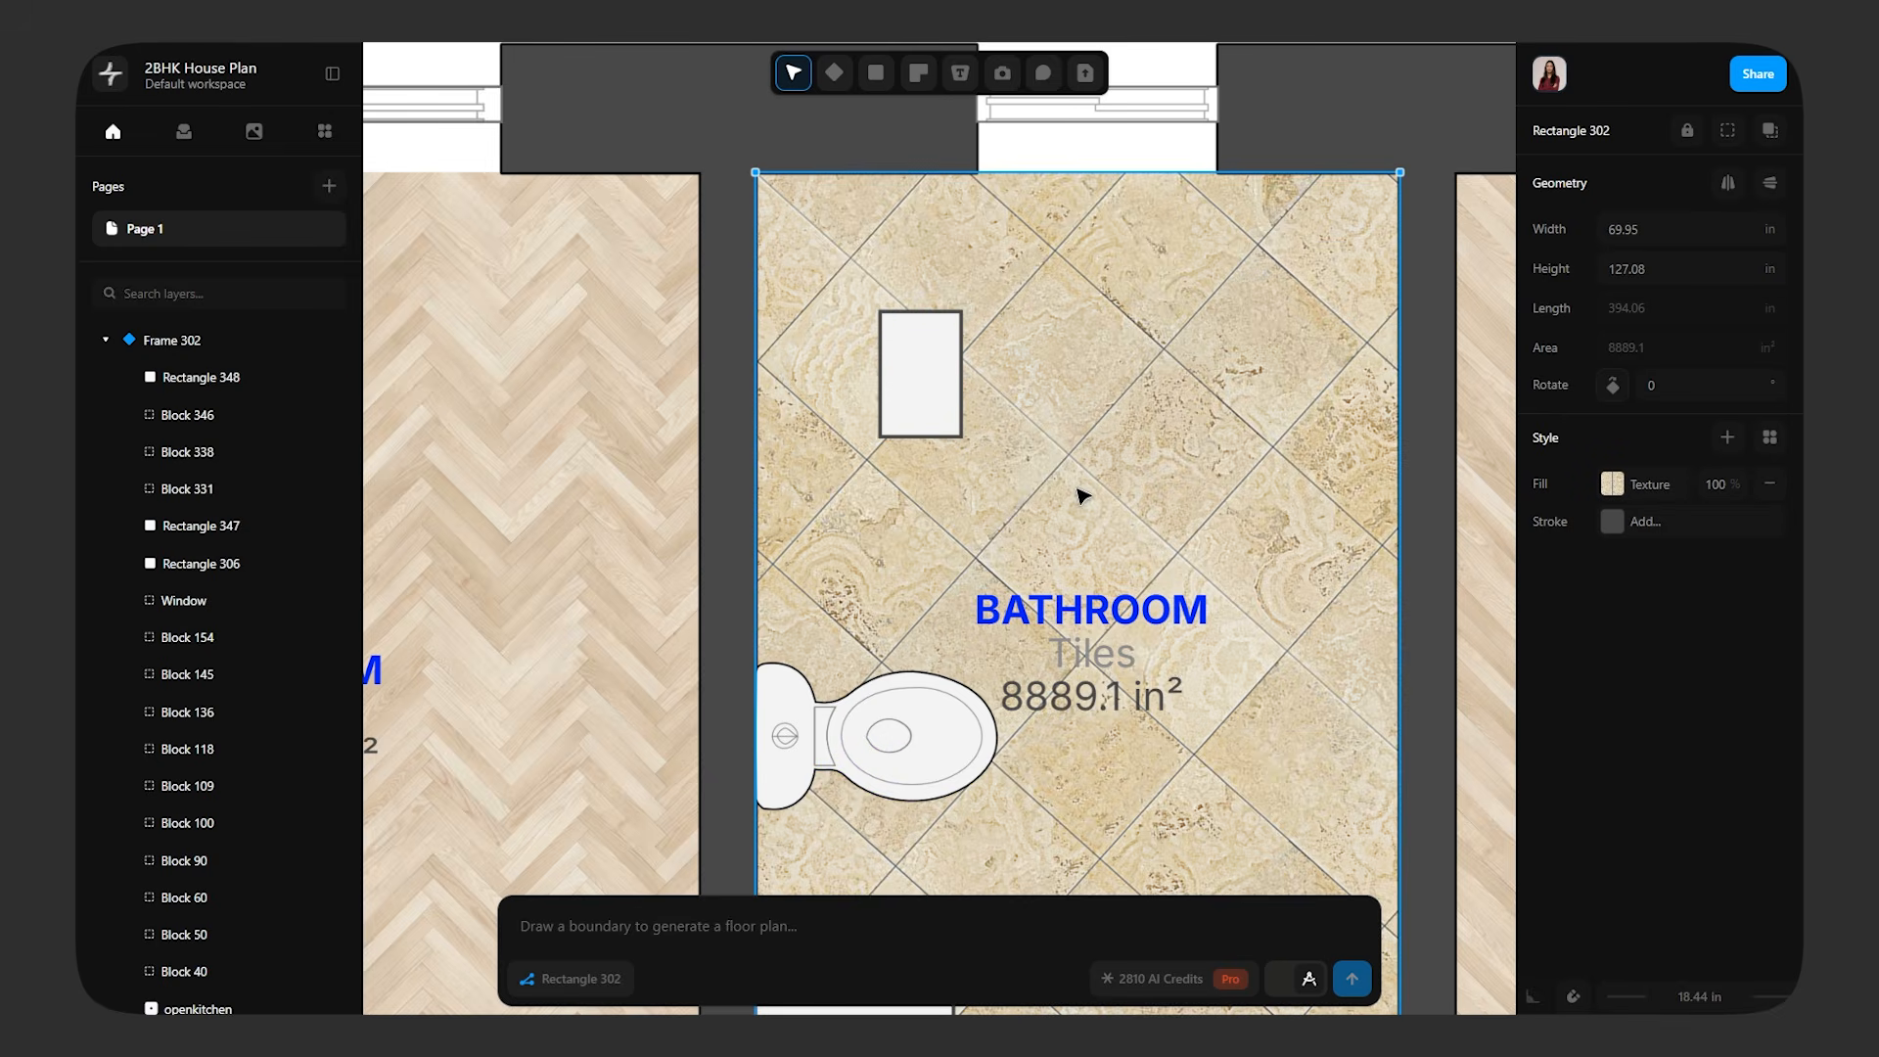
# Draw a narrow rectangle about 13.53 by 1.86 in connecting the small white rectangle to the bathroom's left wall
pyautogui.click(943, 368)
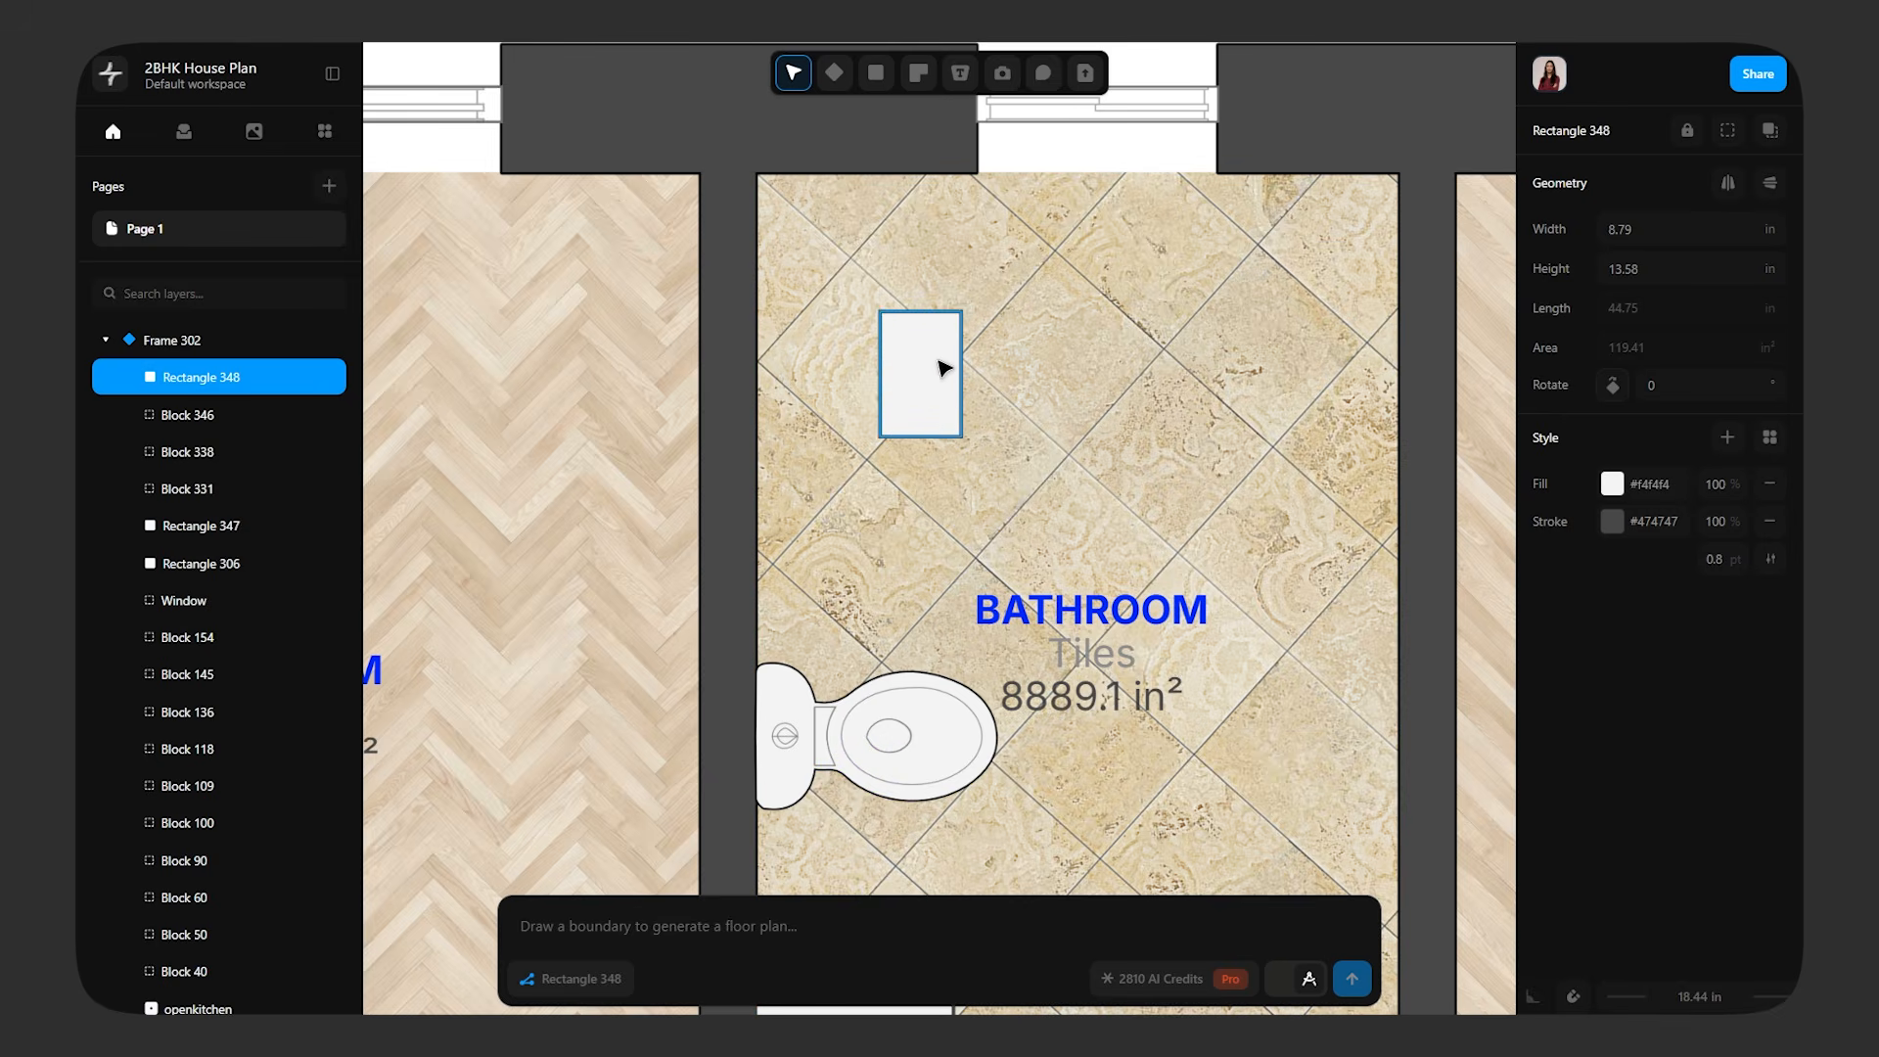
pyautogui.click(875, 73)
pyautogui.click(900, 120)
pyautogui.moveTo(882, 354); pyautogui.dragTo(756, 371)
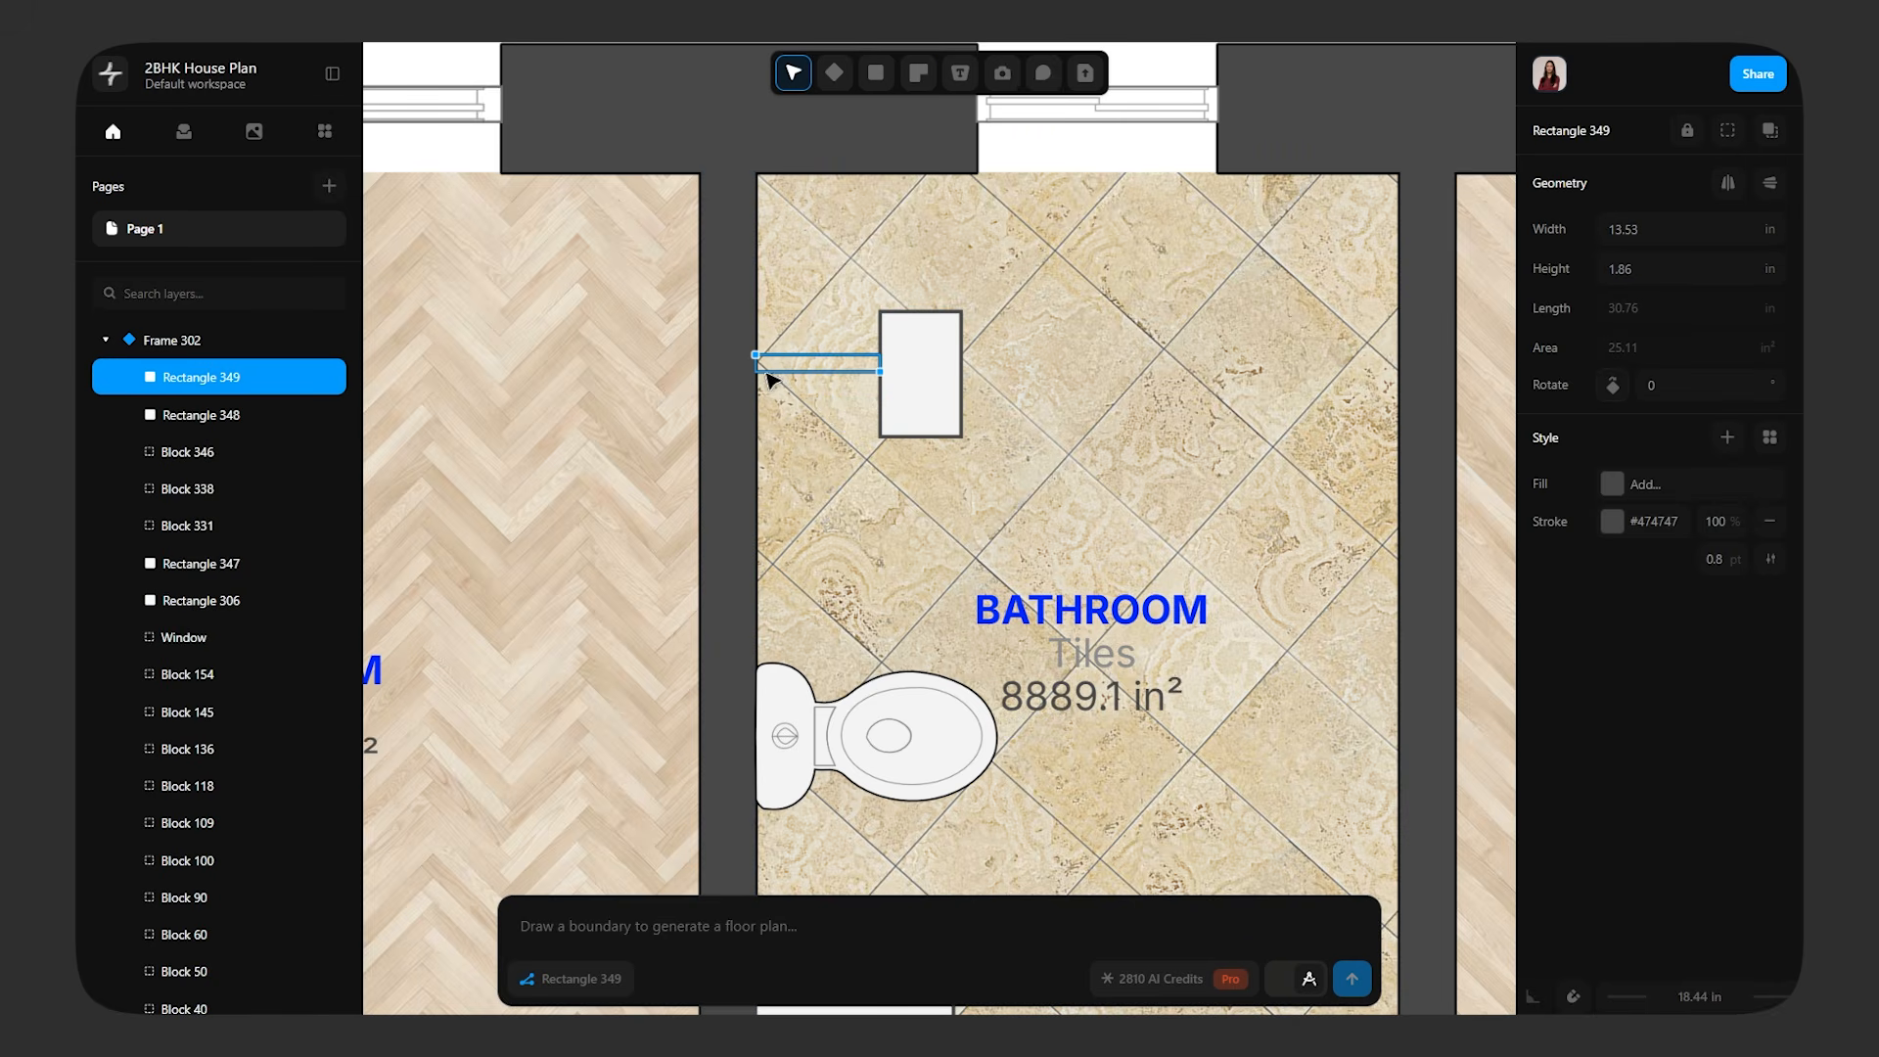
# Fill the narrow connecting bar with the off-white #f4f4f4 sampled from the toilet, and check the finished shower shape
pyautogui.click(1612, 484)
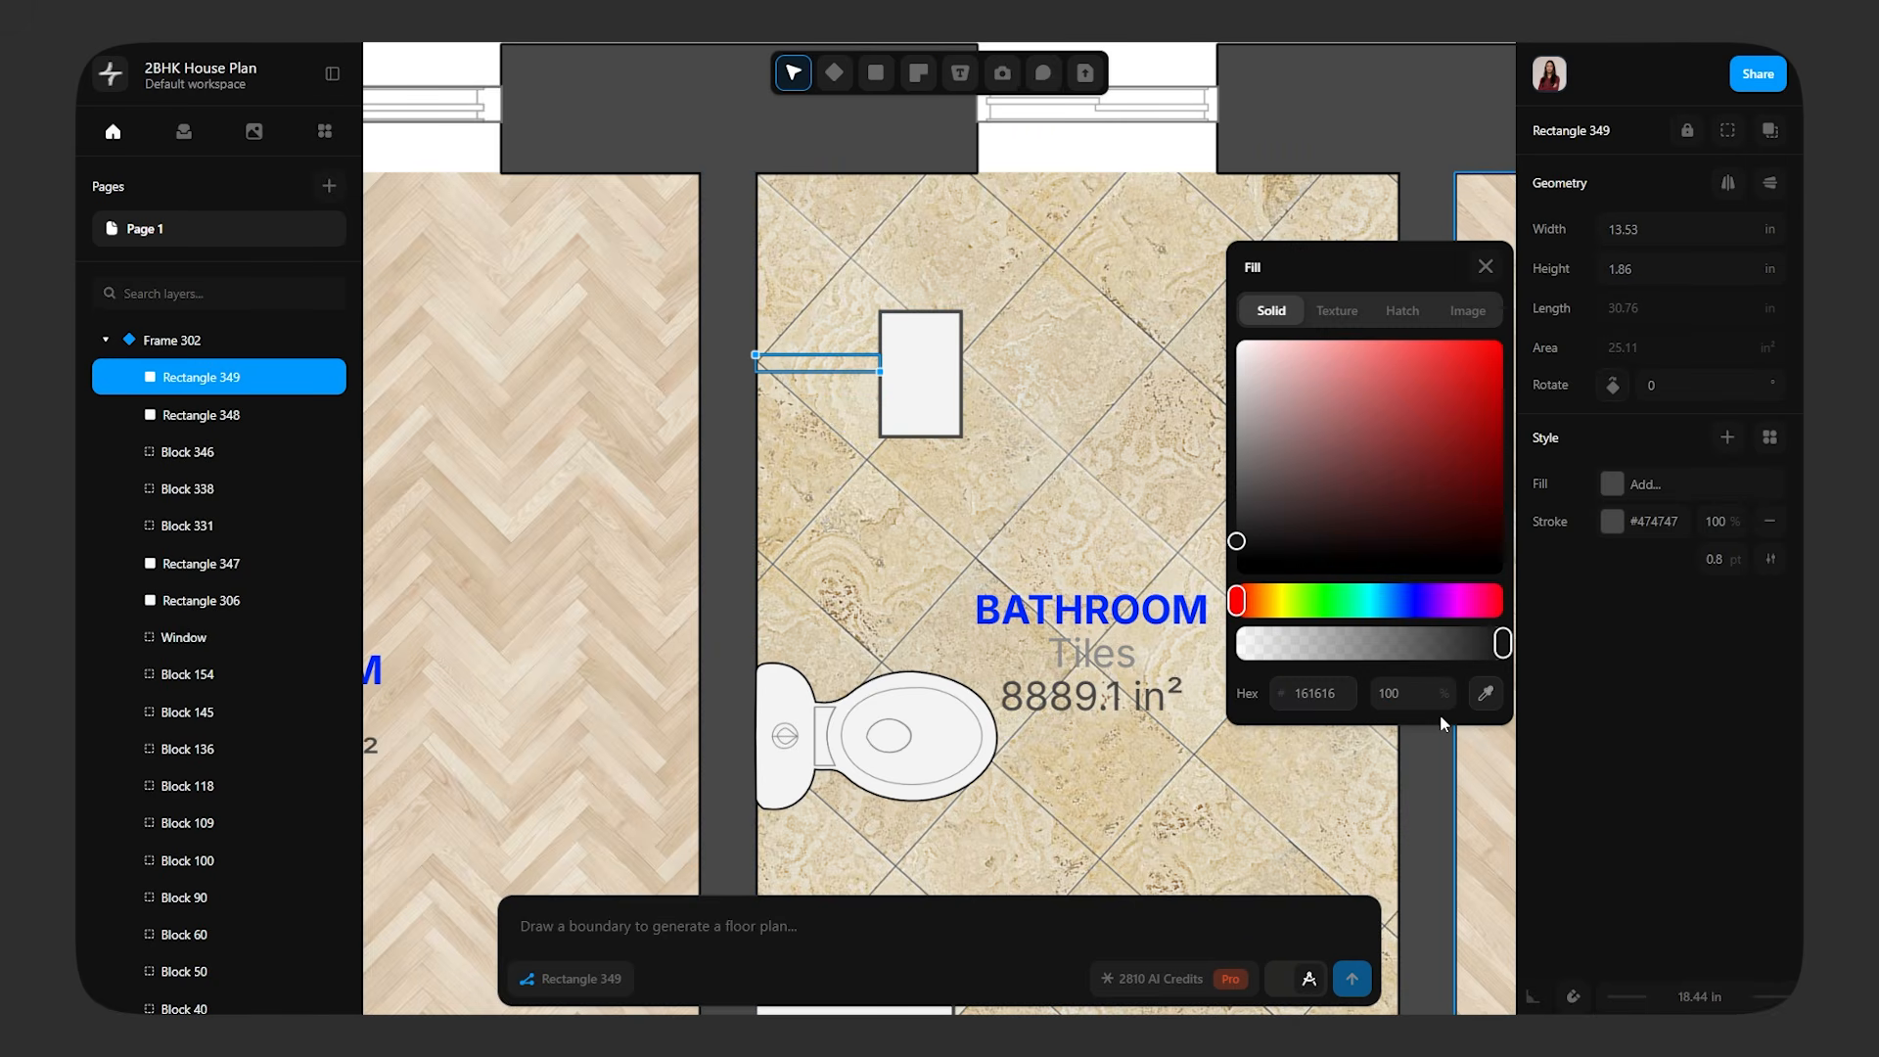
pyautogui.click(1485, 695)
pyautogui.click(925, 754)
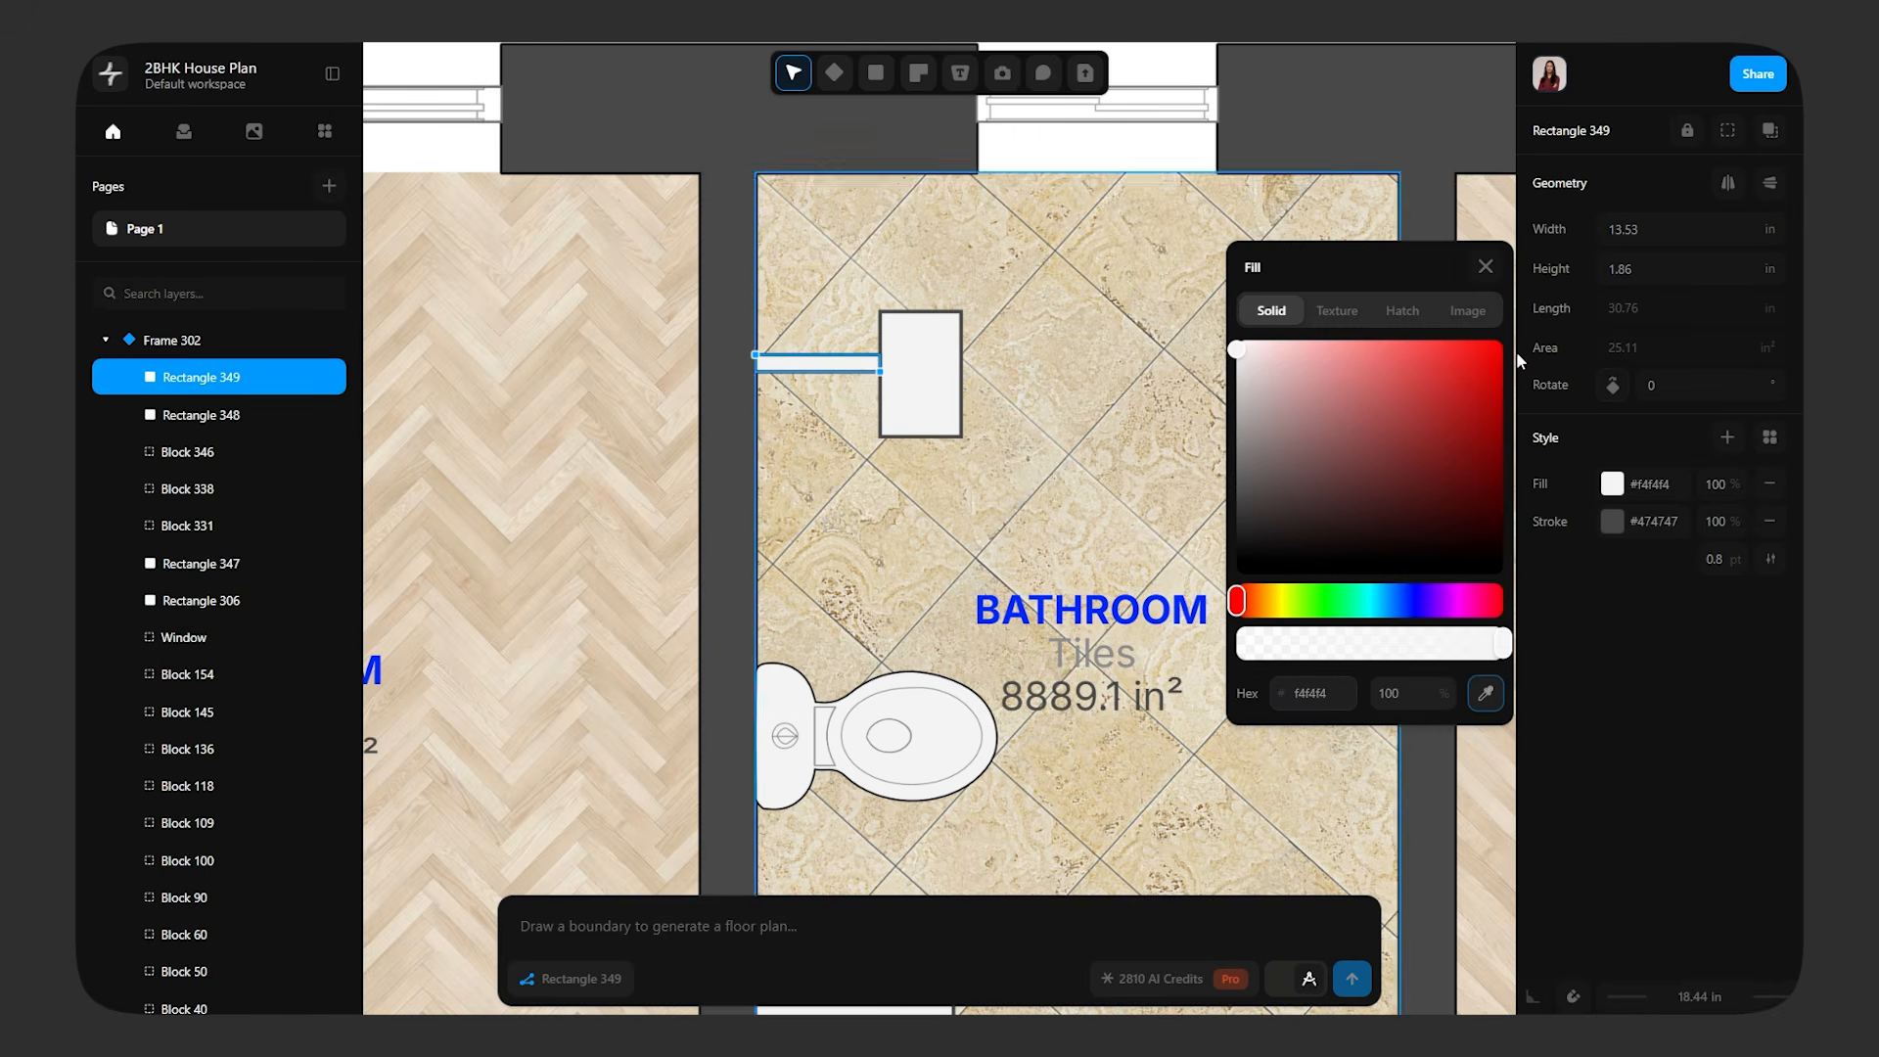
pyautogui.click(1486, 266)
pyautogui.keyDown('ctrl'); pyautogui.scroll(5, 893, 369); pyautogui.keyUp('ctrl')
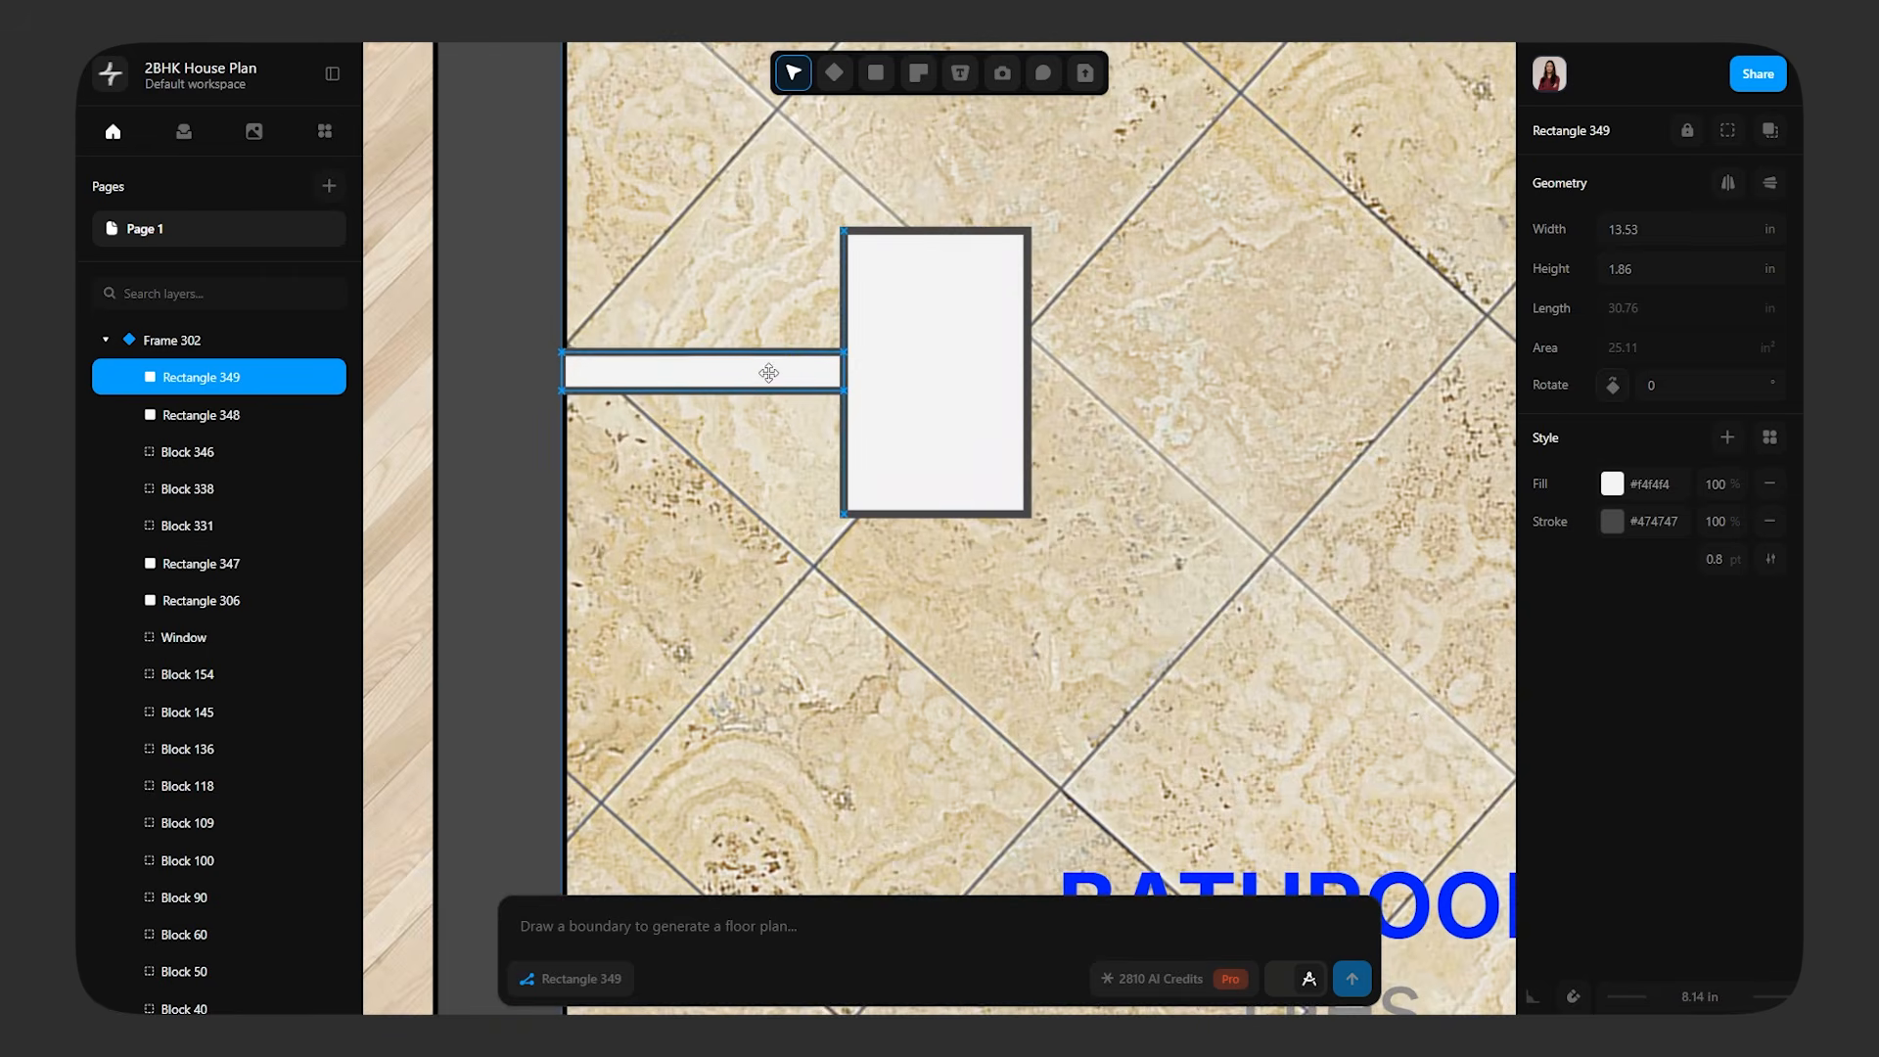
pyautogui.click(782, 531)
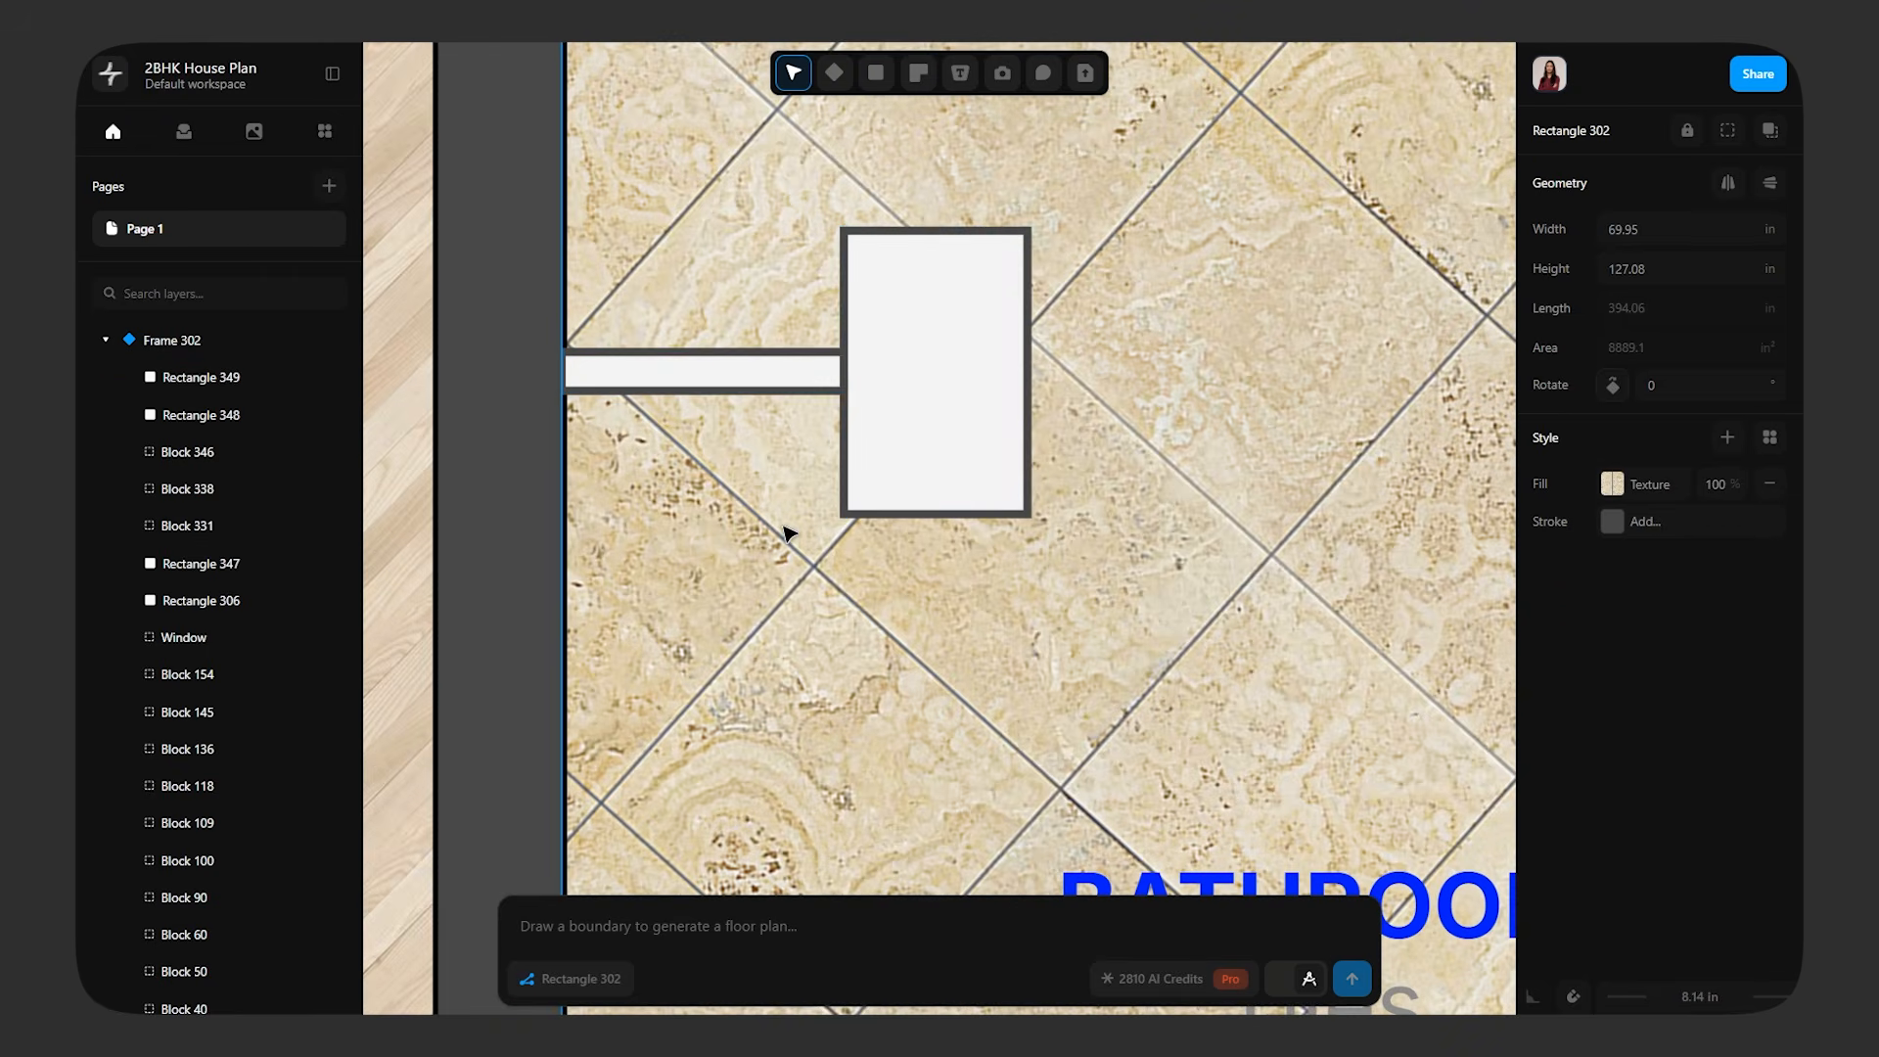
pyautogui.keyDown('ctrl'); pyautogui.scroll(-10, 786, 532); pyautogui.keyUp('ctrl')
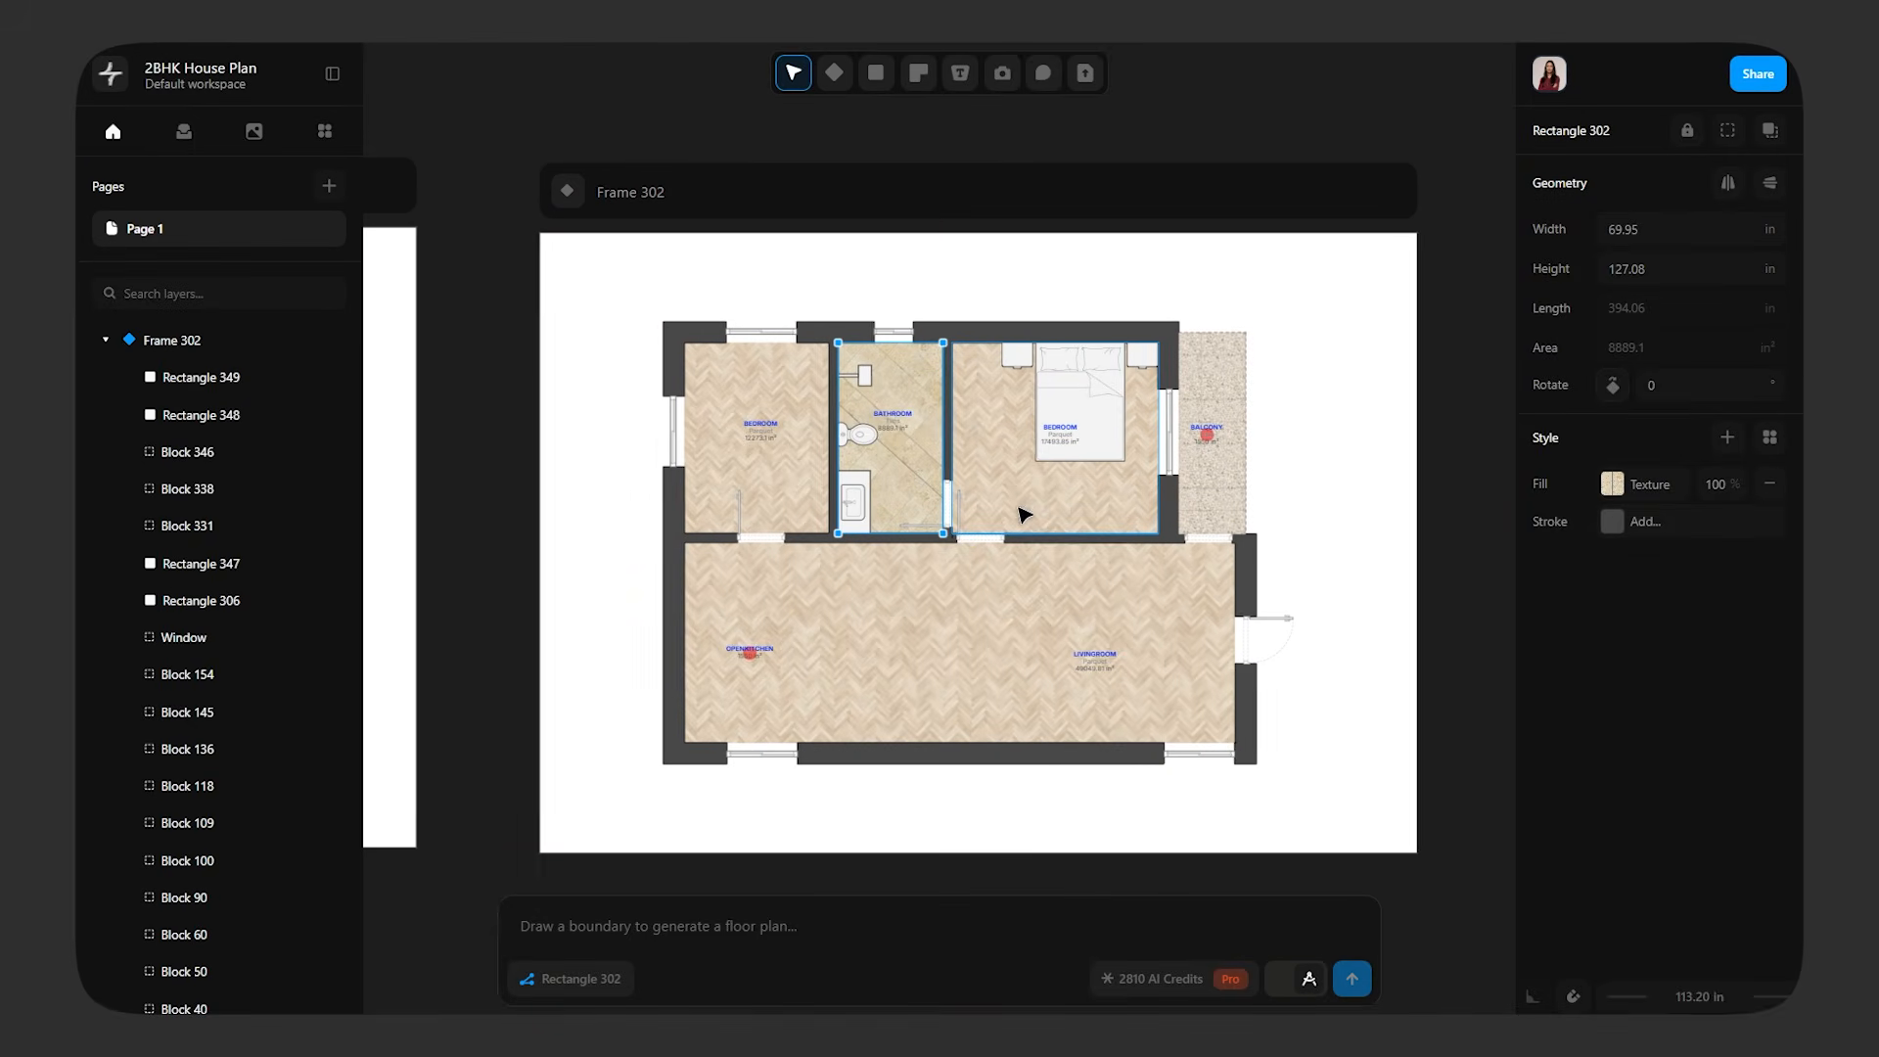
pyautogui.keyDown('ctrl'); pyautogui.scroll(10, 866, 350); pyautogui.keyUp('ctrl')
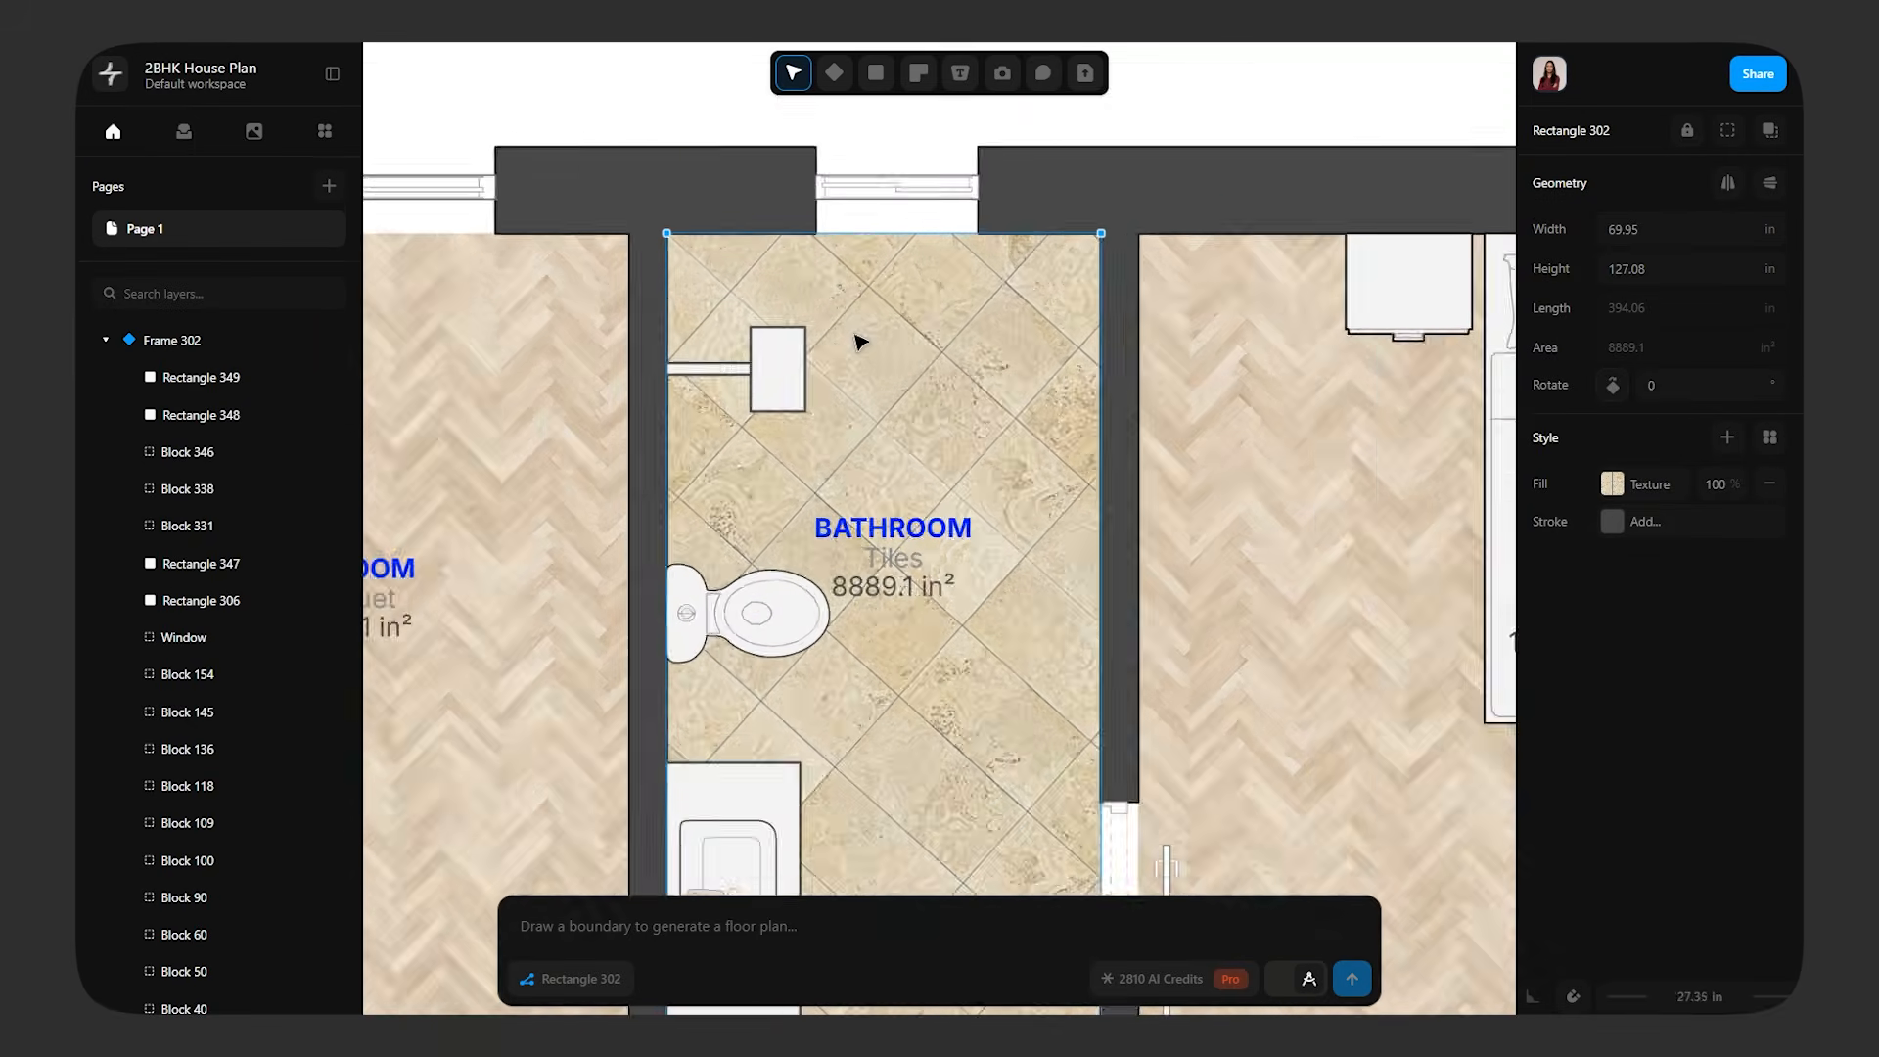
pyautogui.click(778, 362)
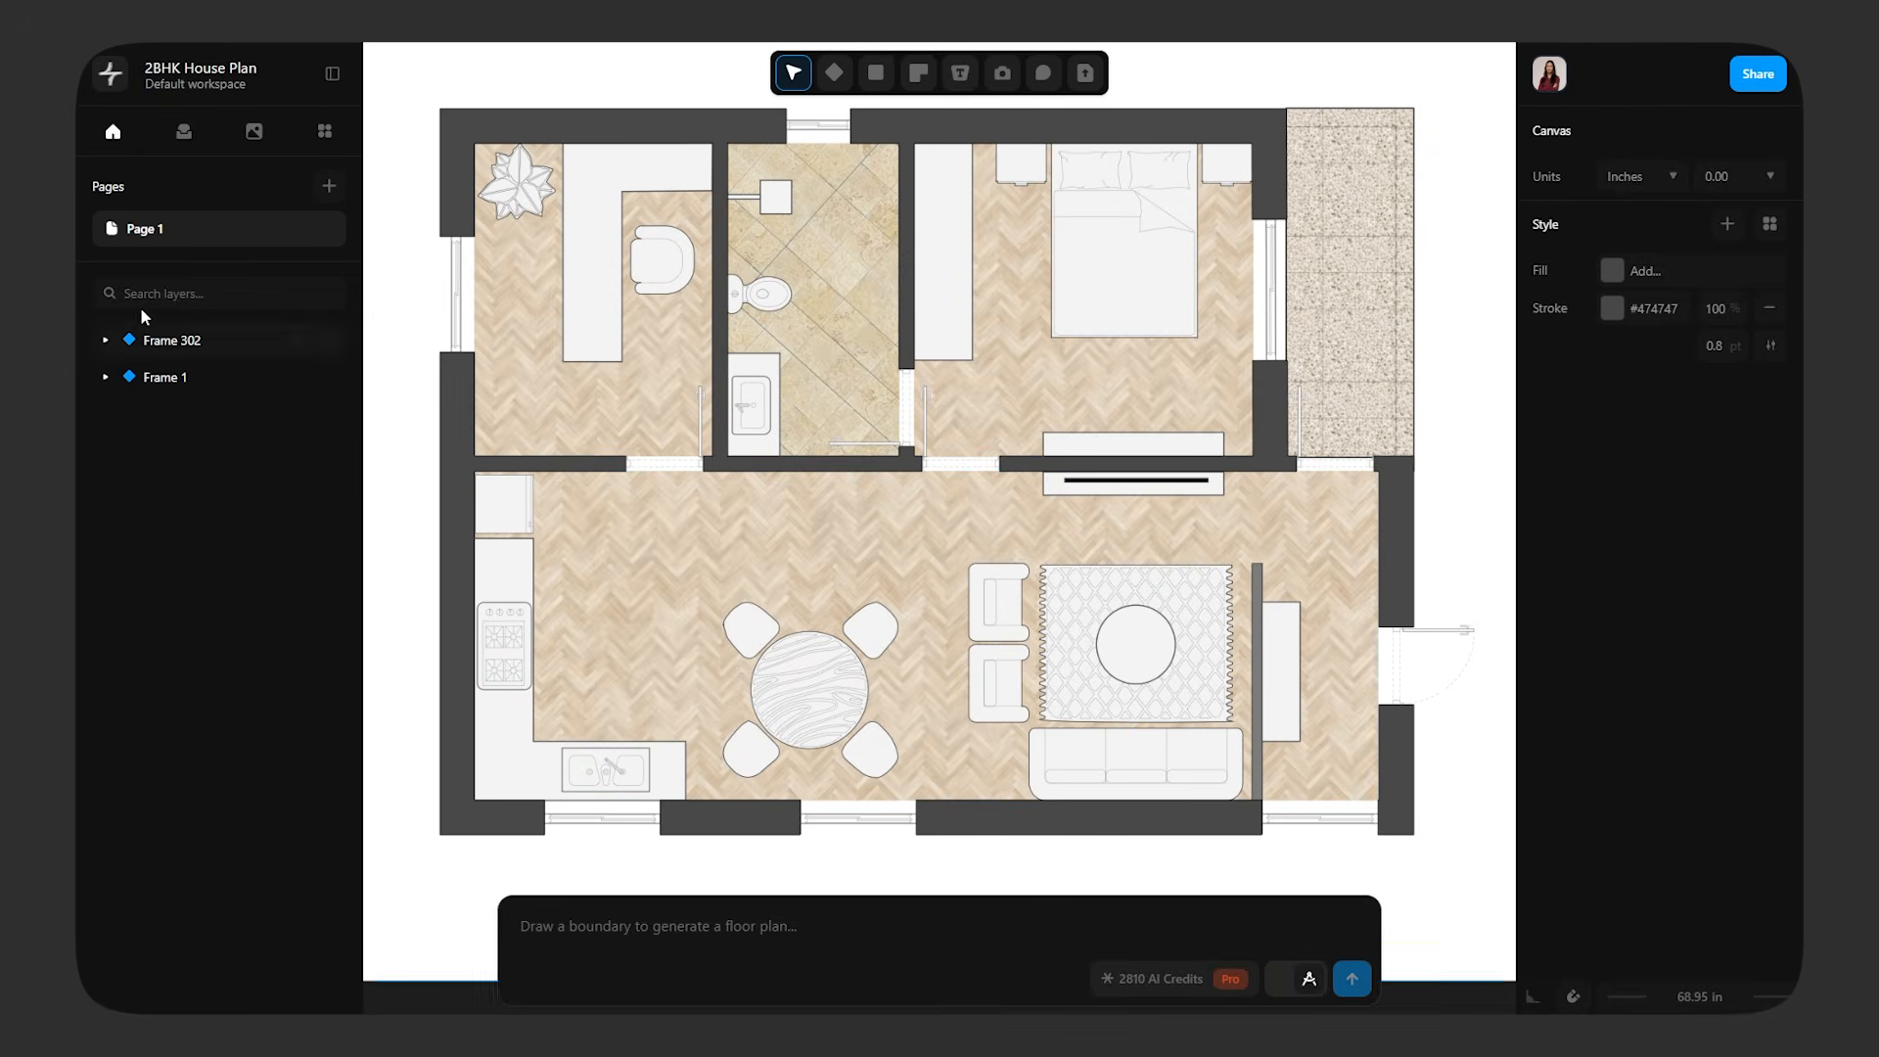
# Add a text label reading "KITCHEN" on the open floor between the kitchen counter and the dining table
pyautogui.click(181, 139)
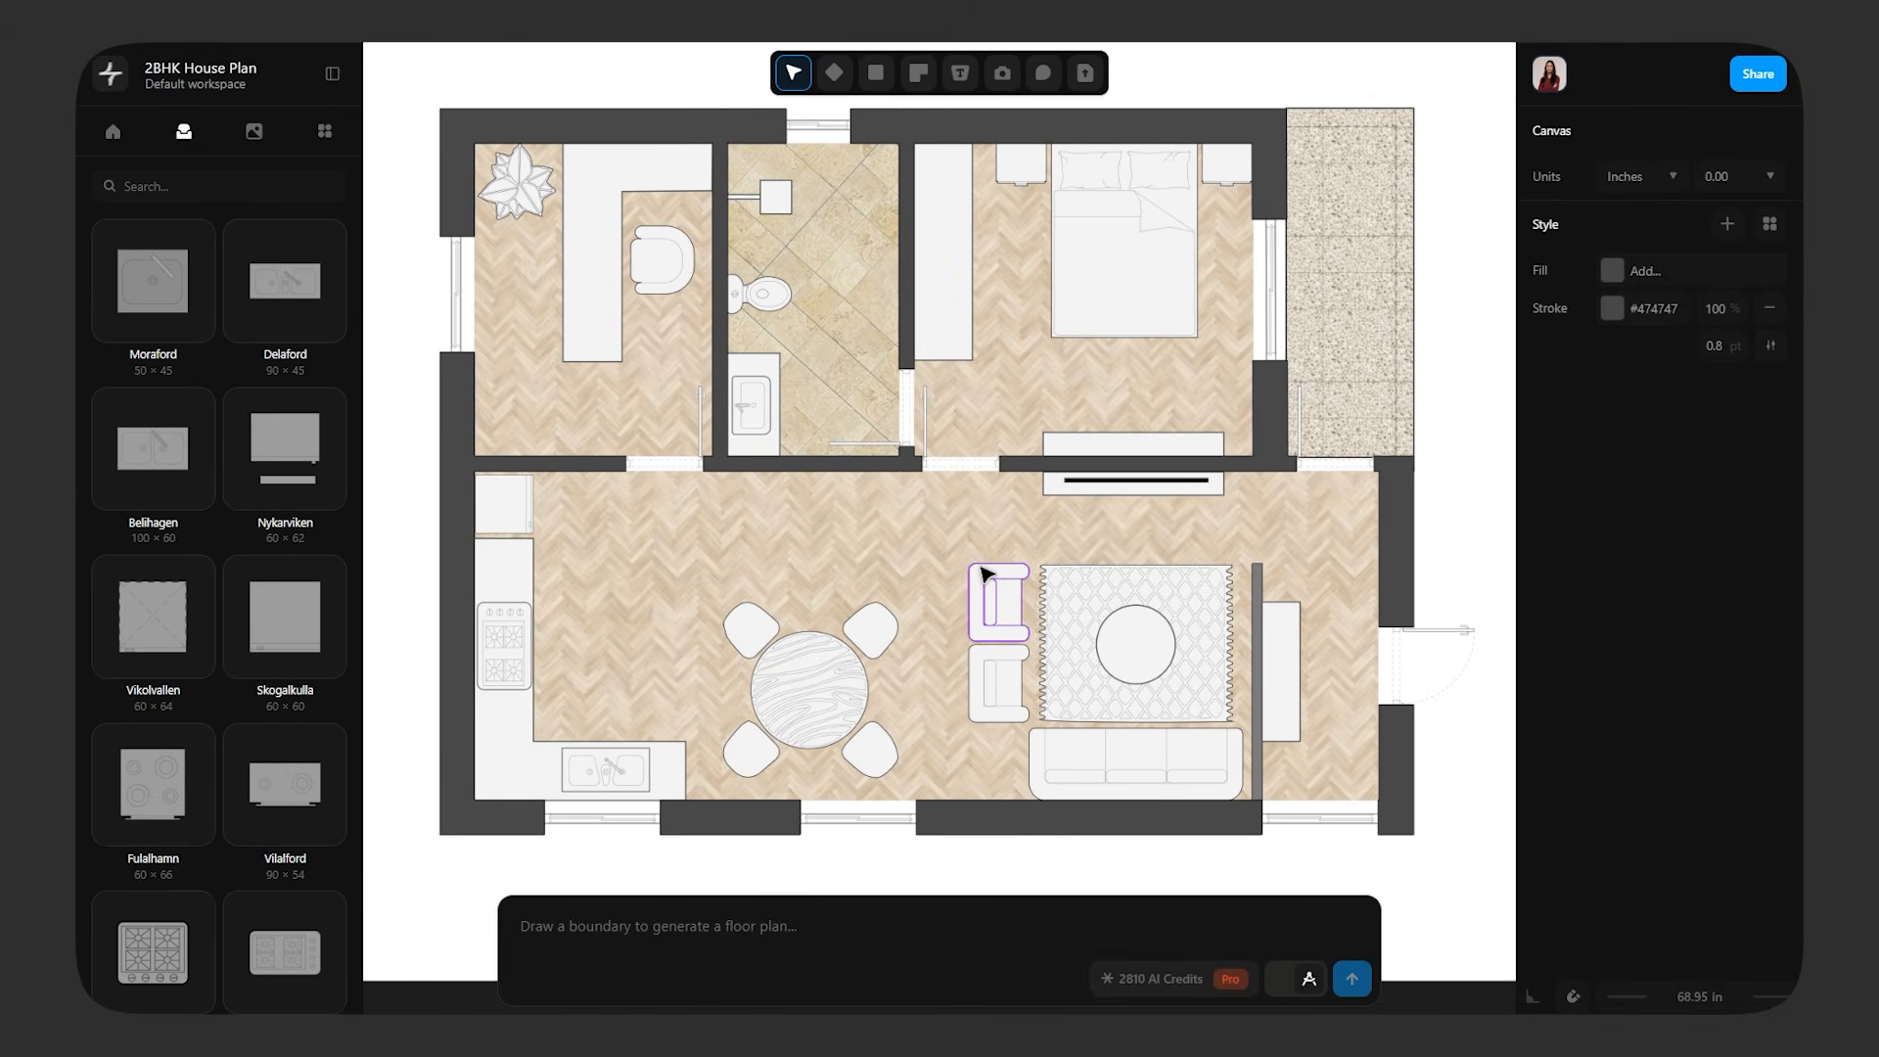
pyautogui.moveTo(980, 566); pyautogui.dragTo(960, 566, button='middle')
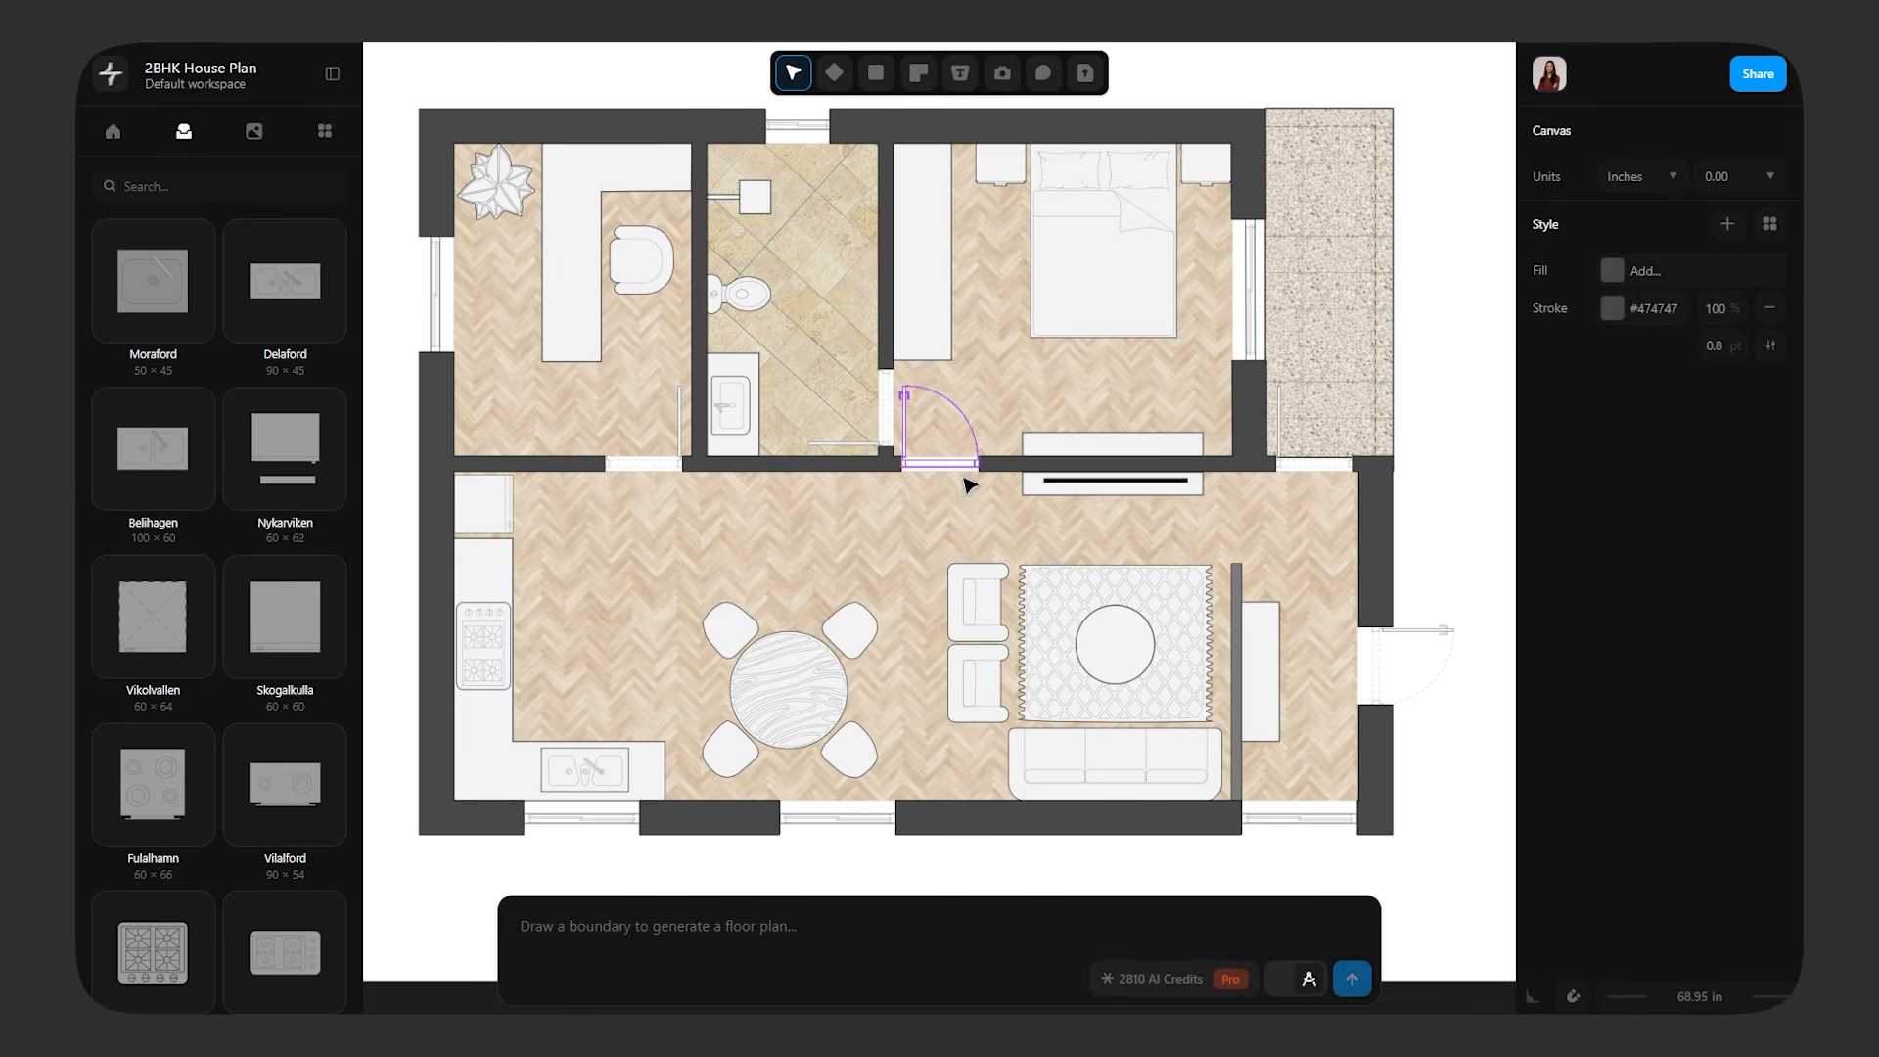
pyautogui.click(958, 73)
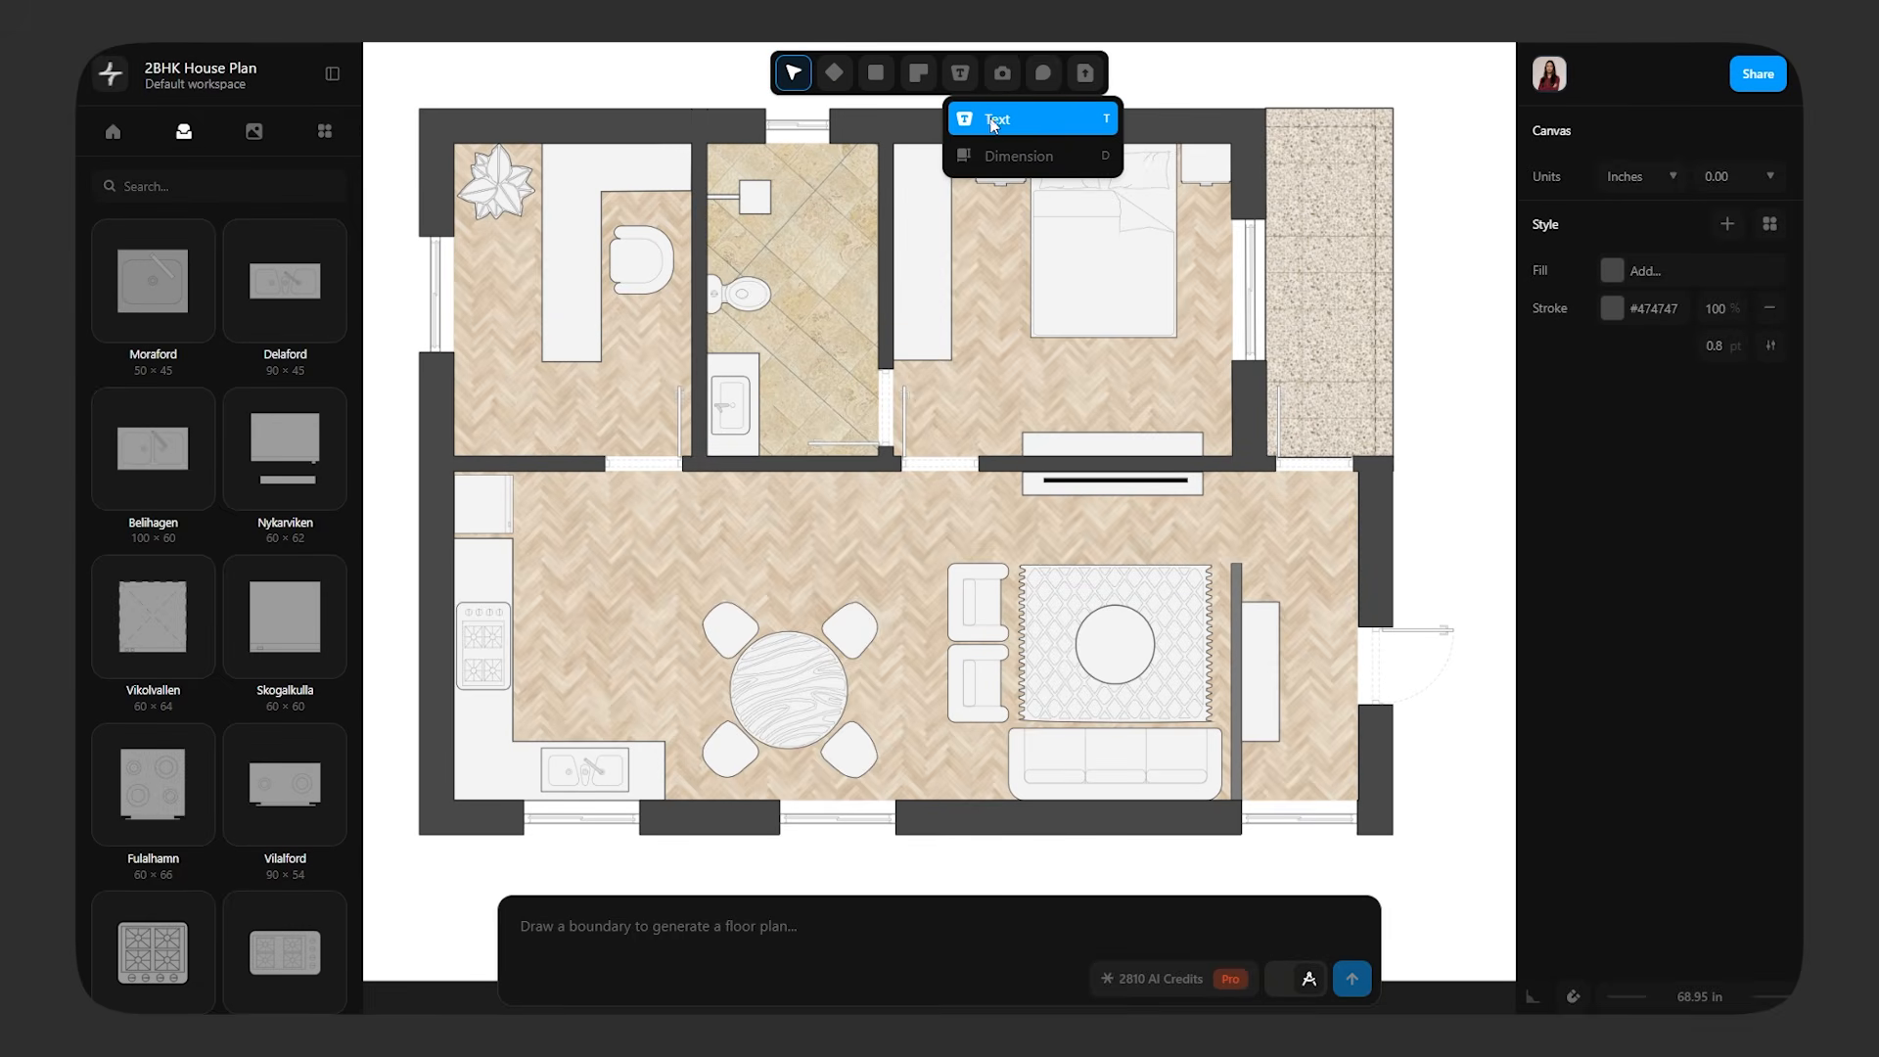
pyautogui.click(993, 123)
pyautogui.click(564, 603)
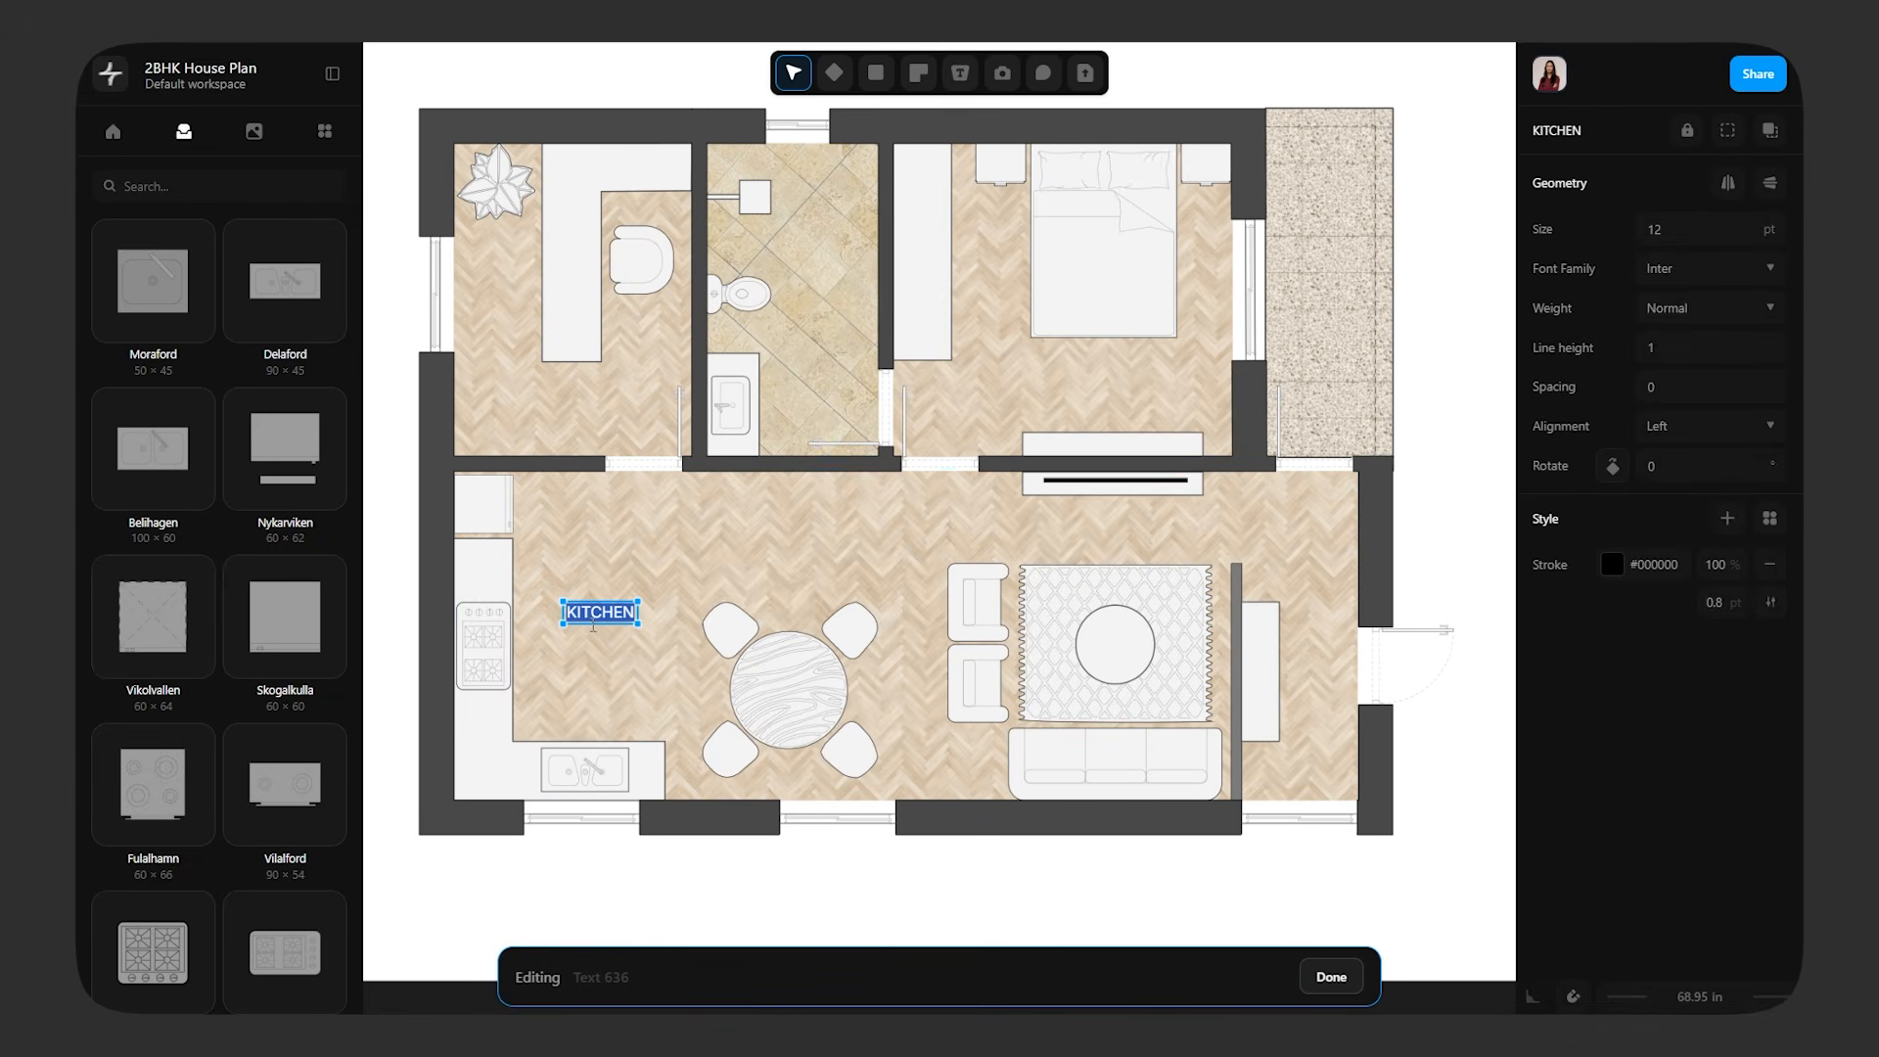
# Set the KITCHEN label's font family to Roboto and give it a bold weight
pyautogui.click(1714, 273)
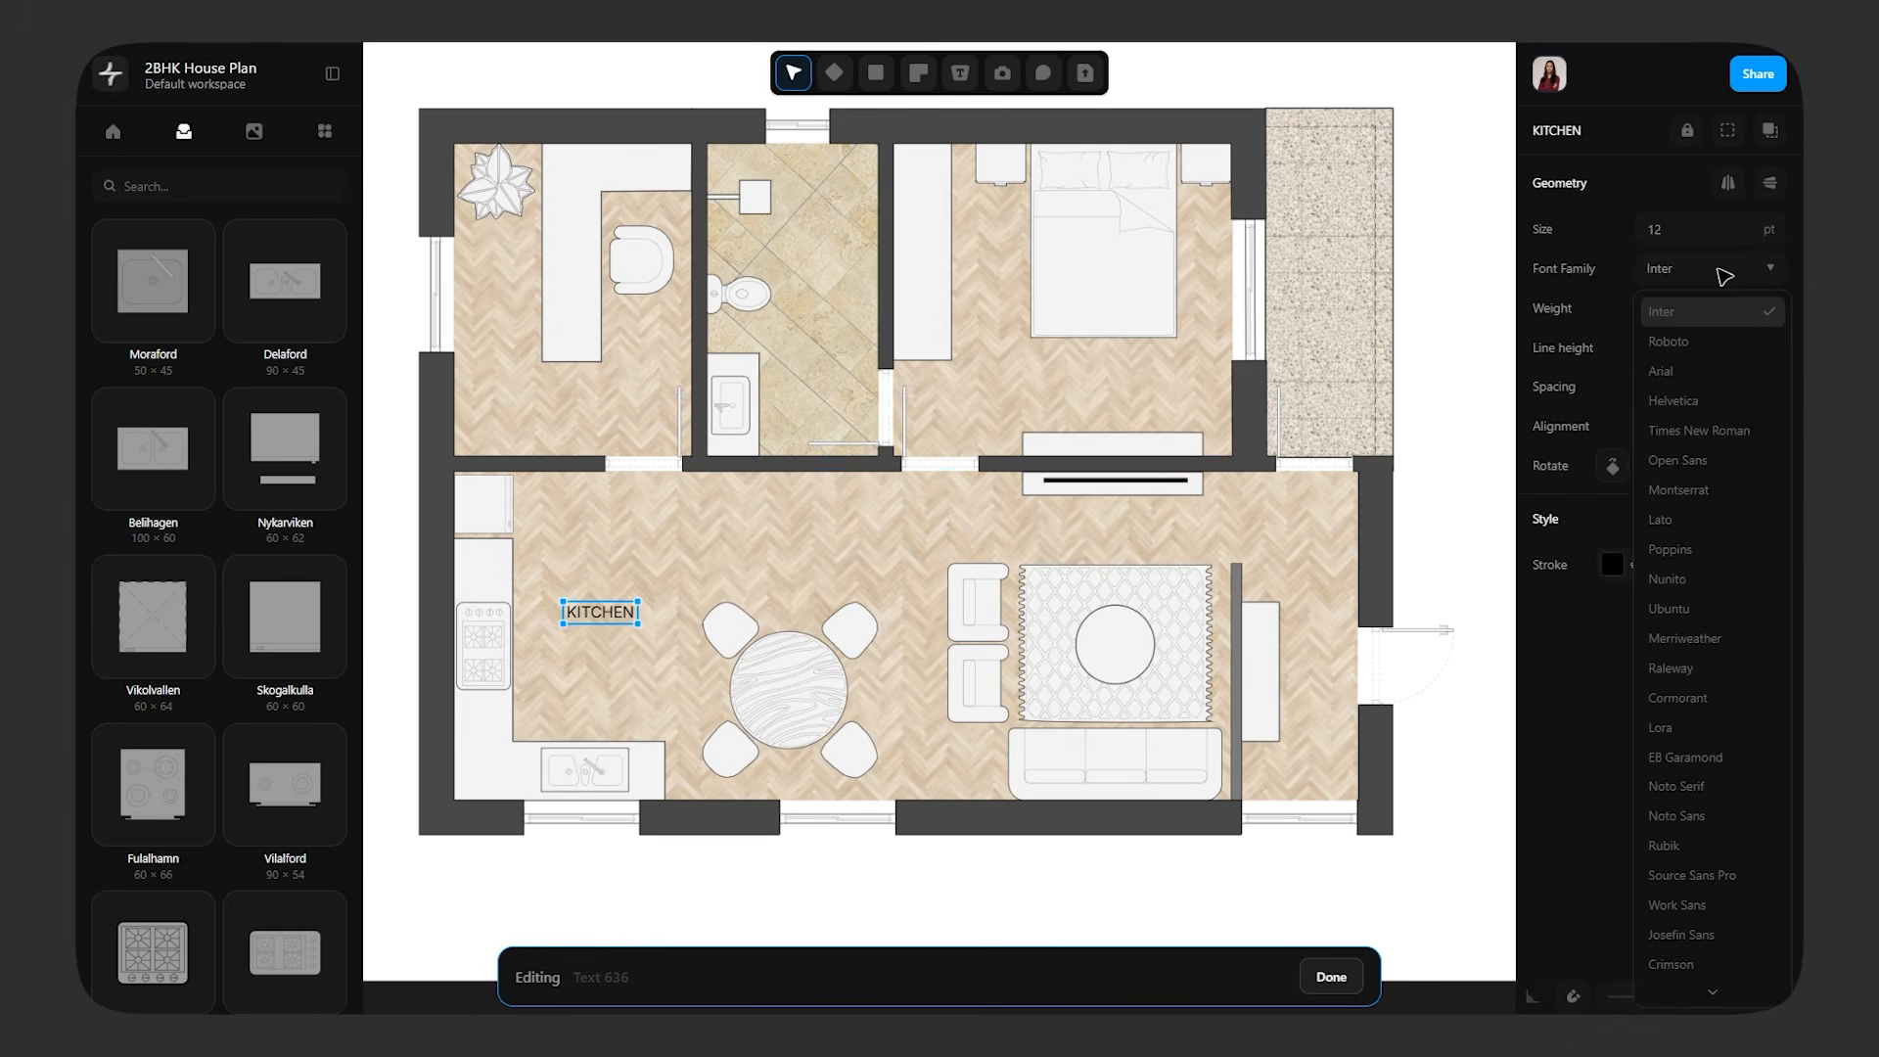
pyautogui.click(1675, 337)
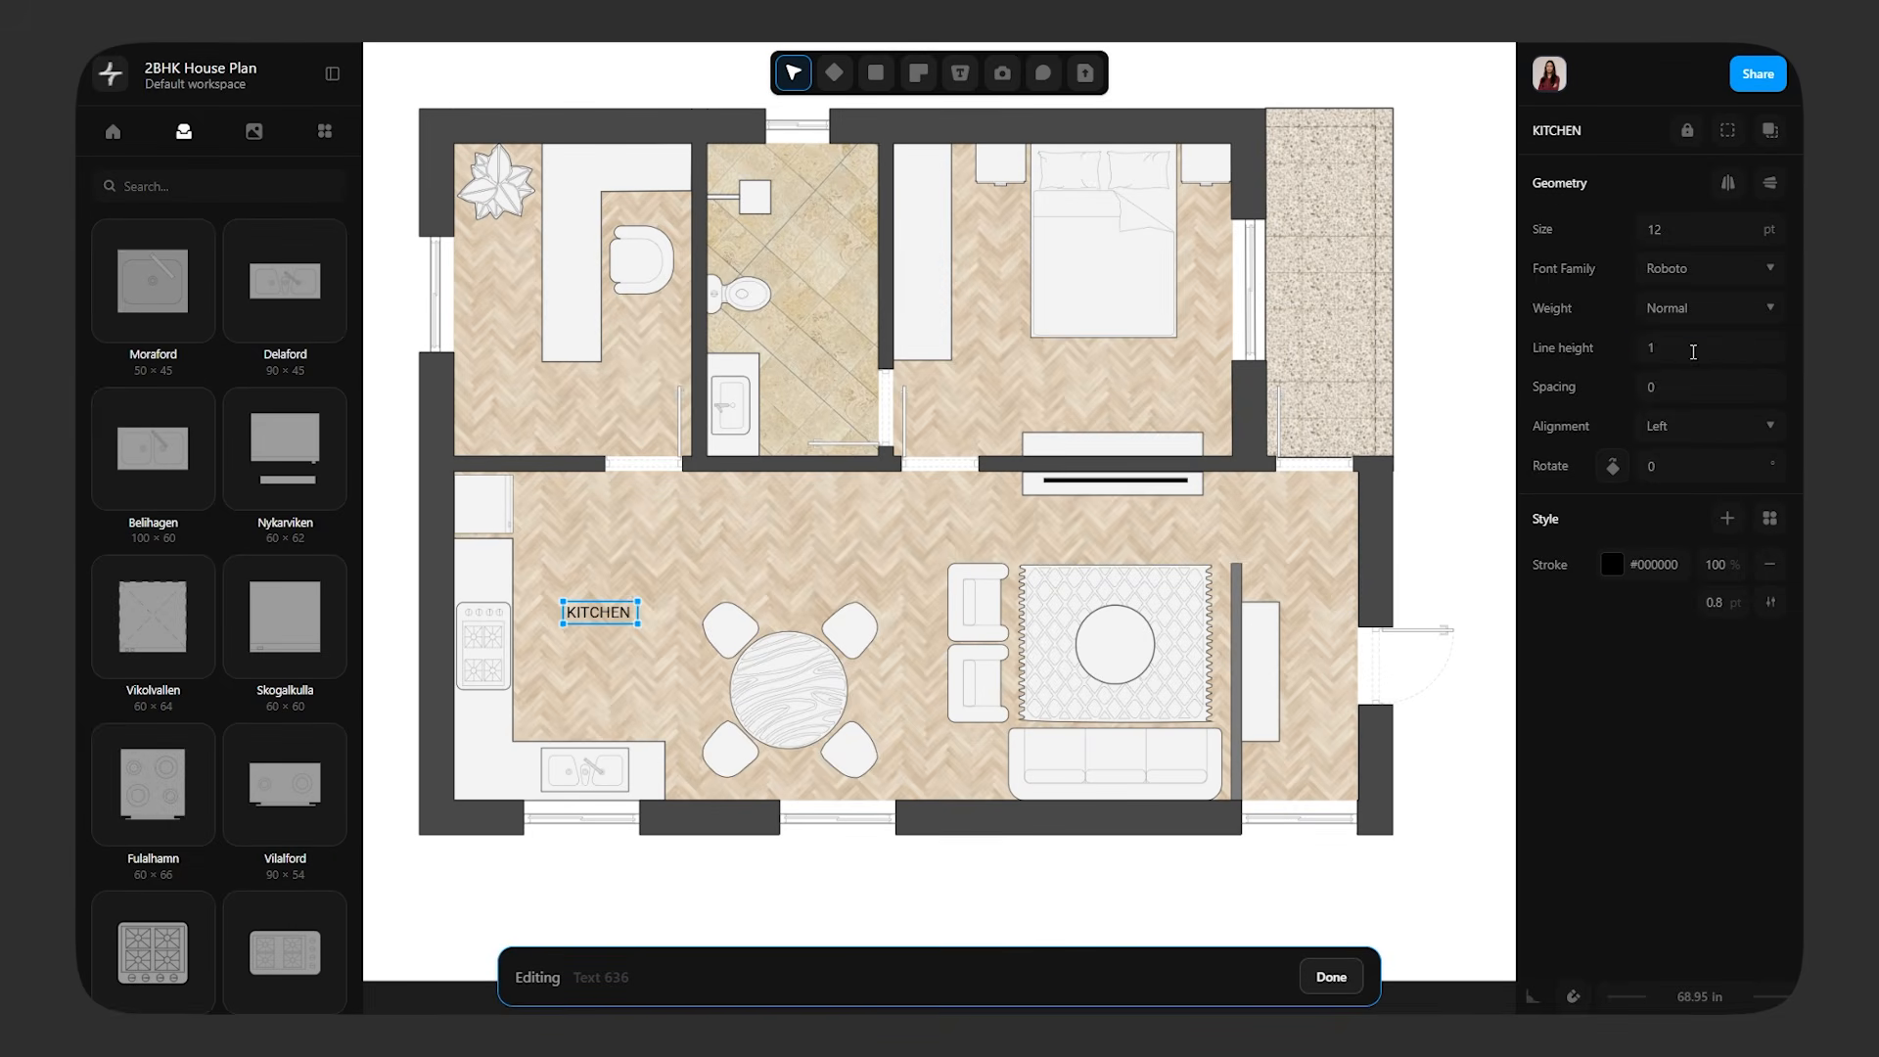
pyautogui.press('Escape')
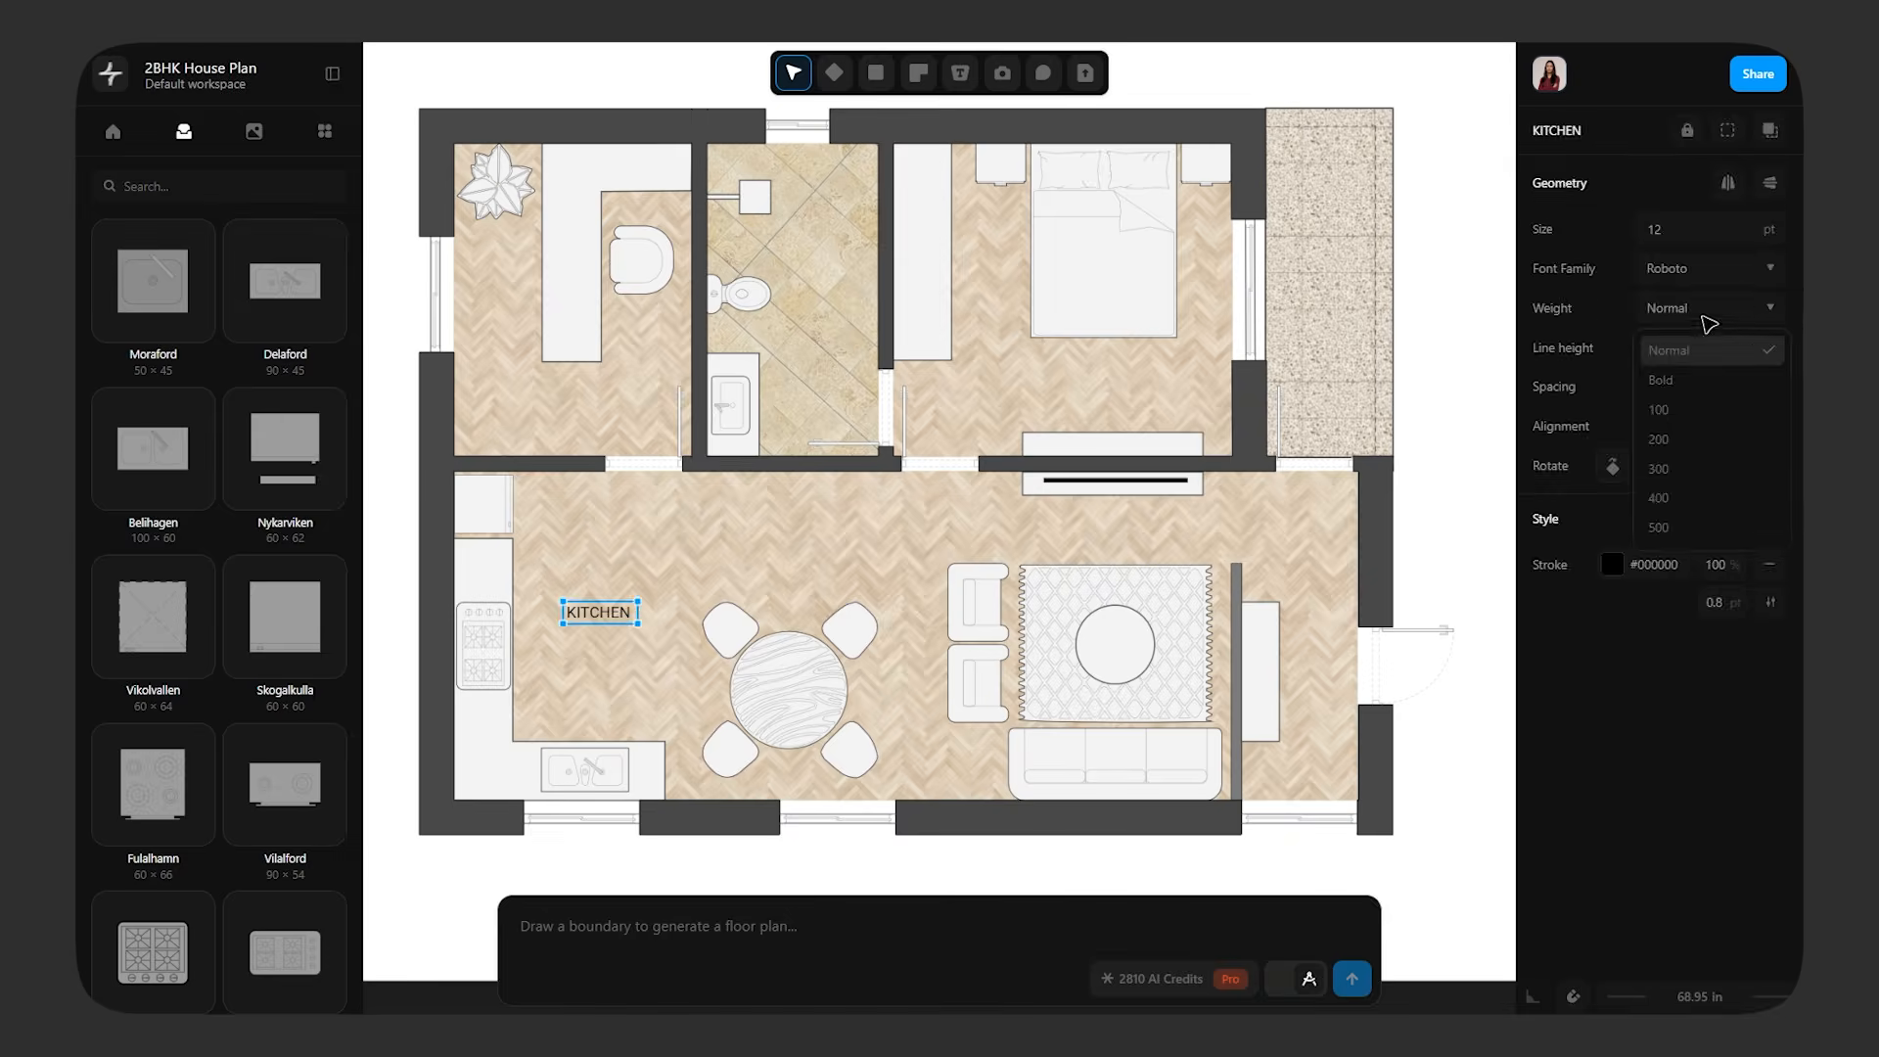
pyautogui.click(1494, 362)
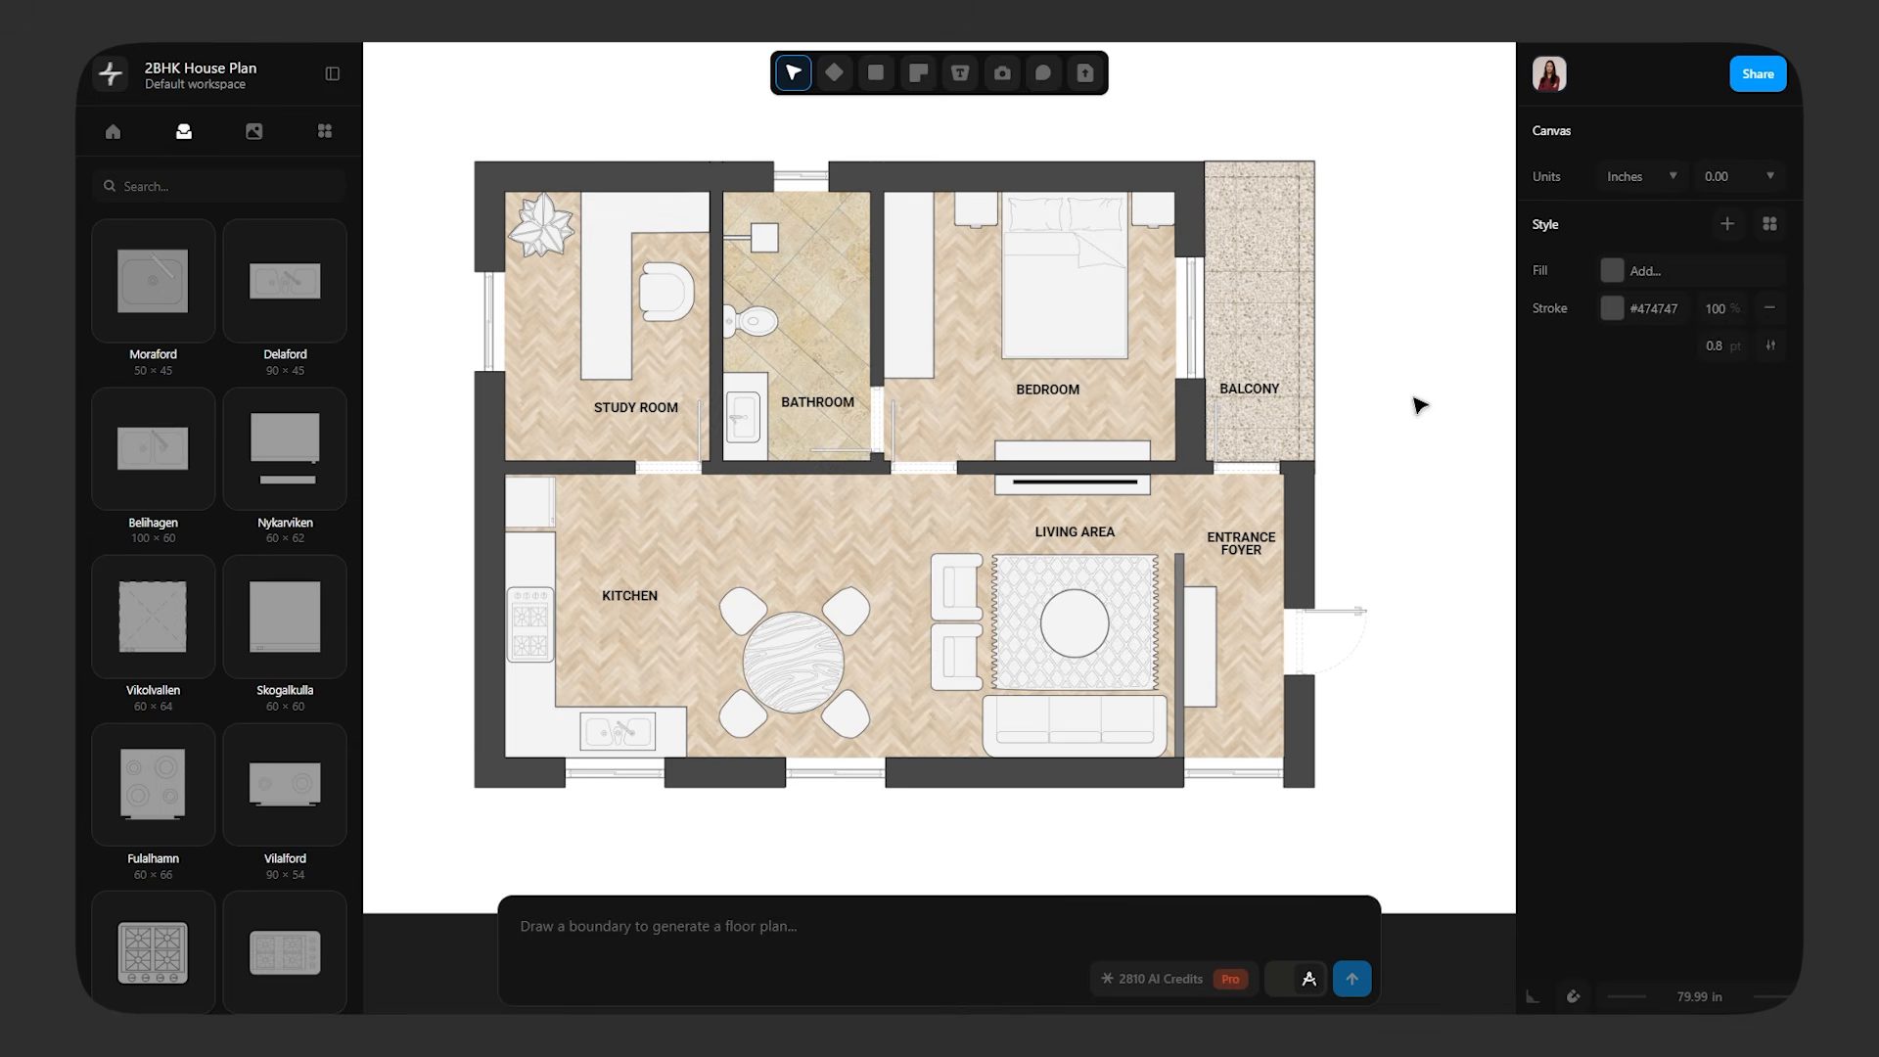
# Dimension the balcony's width above its upper edge and its length along its outer side
pyautogui.click(959, 73)
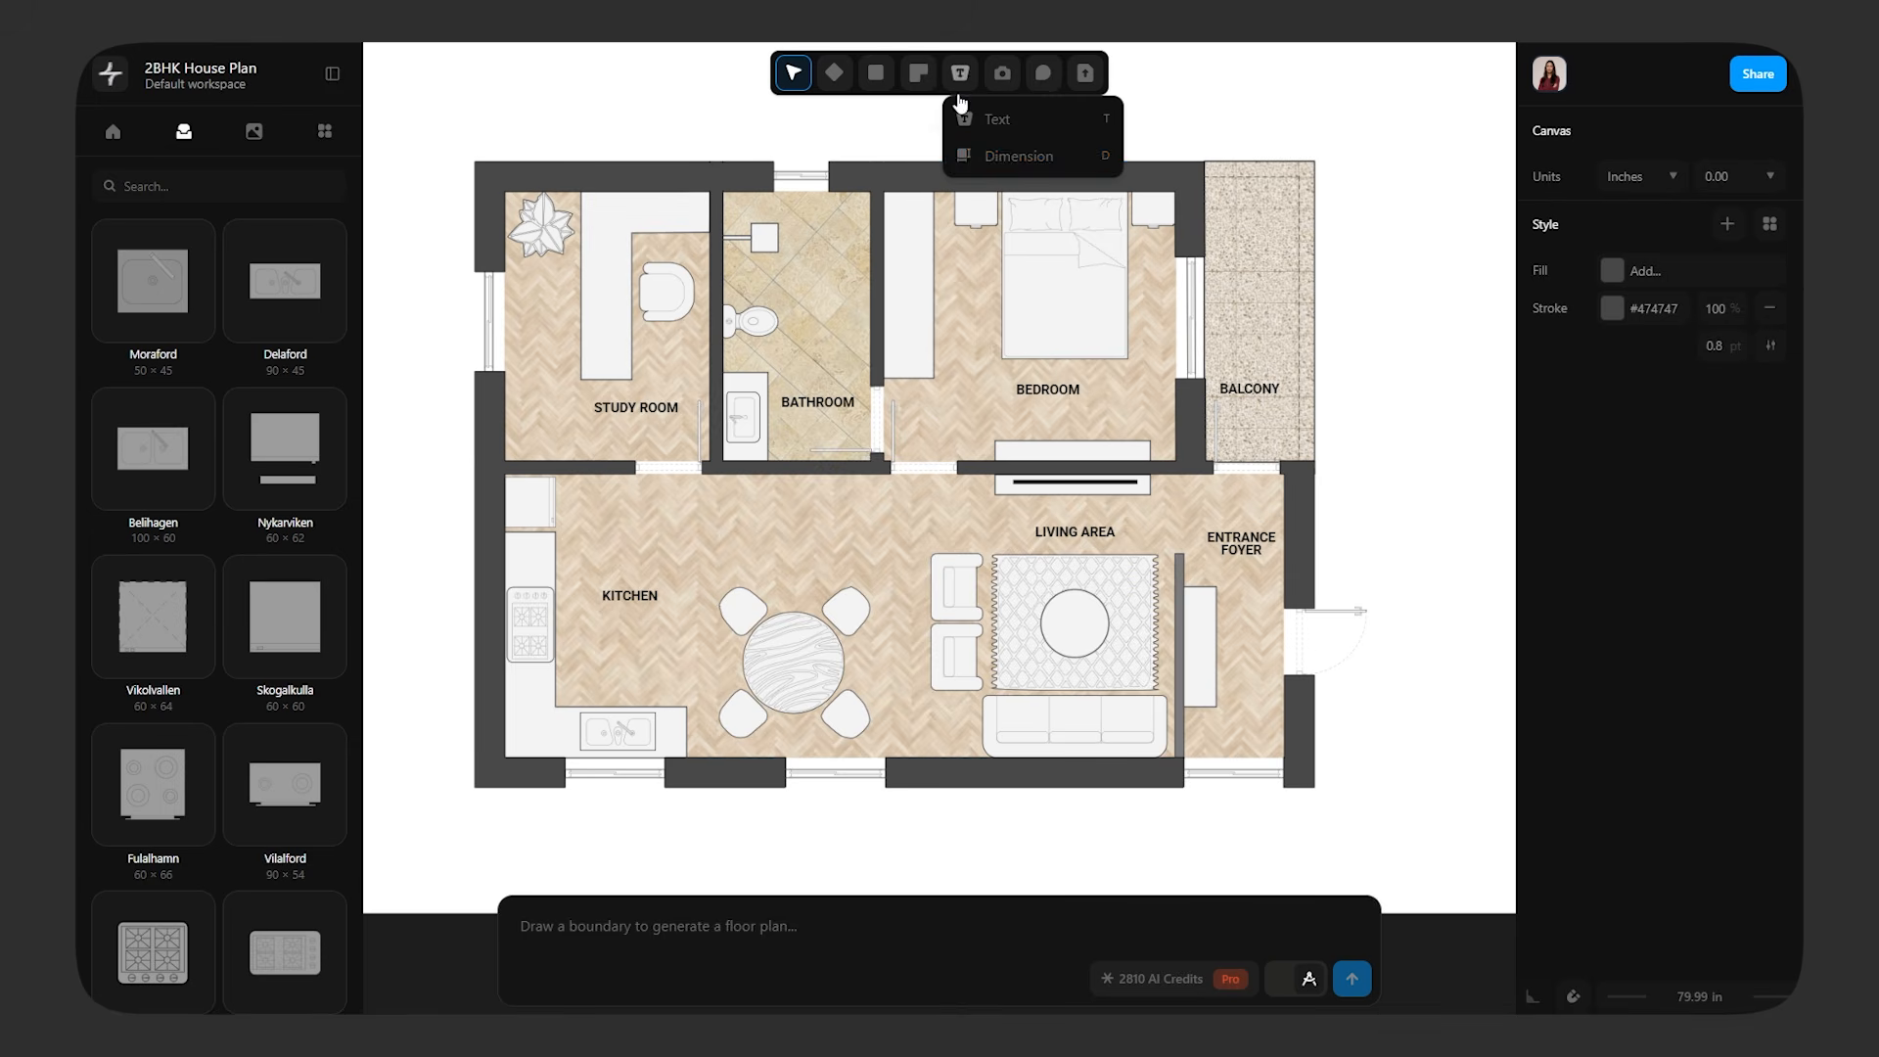
pyautogui.click(988, 159)
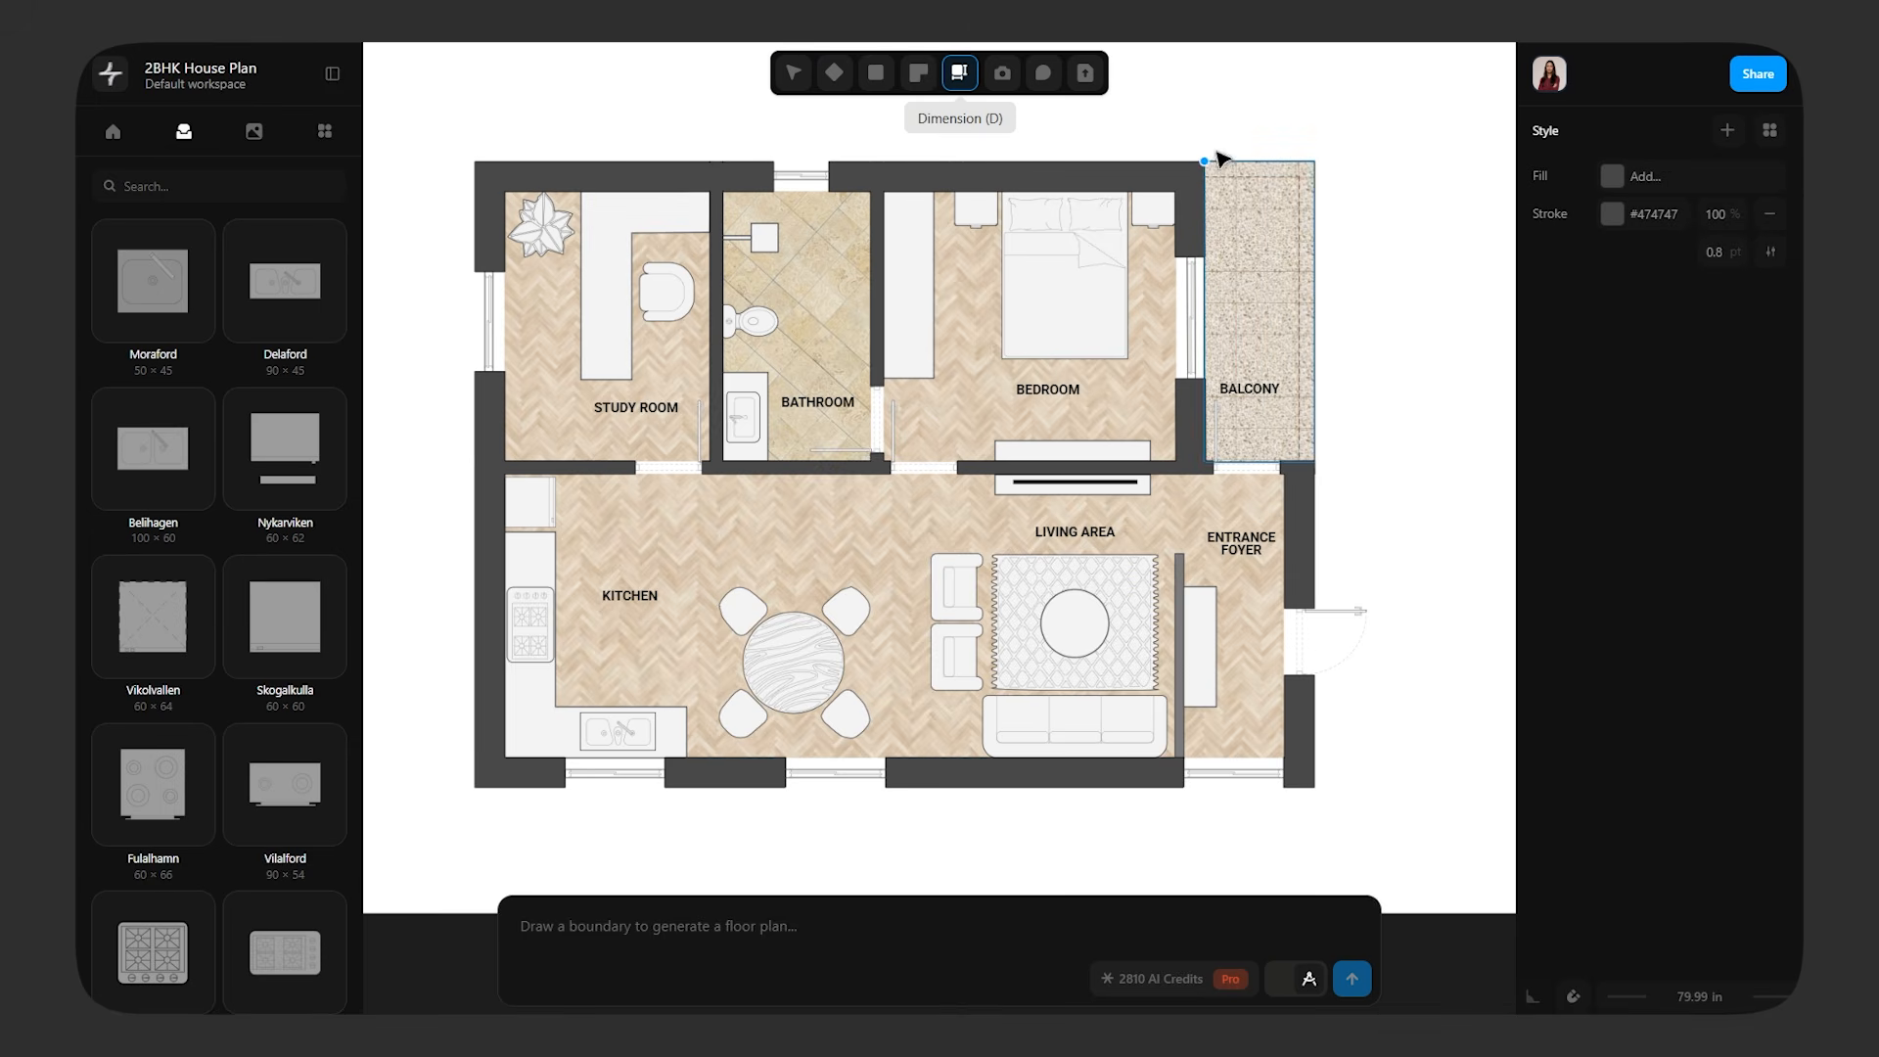
pyautogui.moveTo(1203, 165); pyautogui.dragTo(1320, 169)
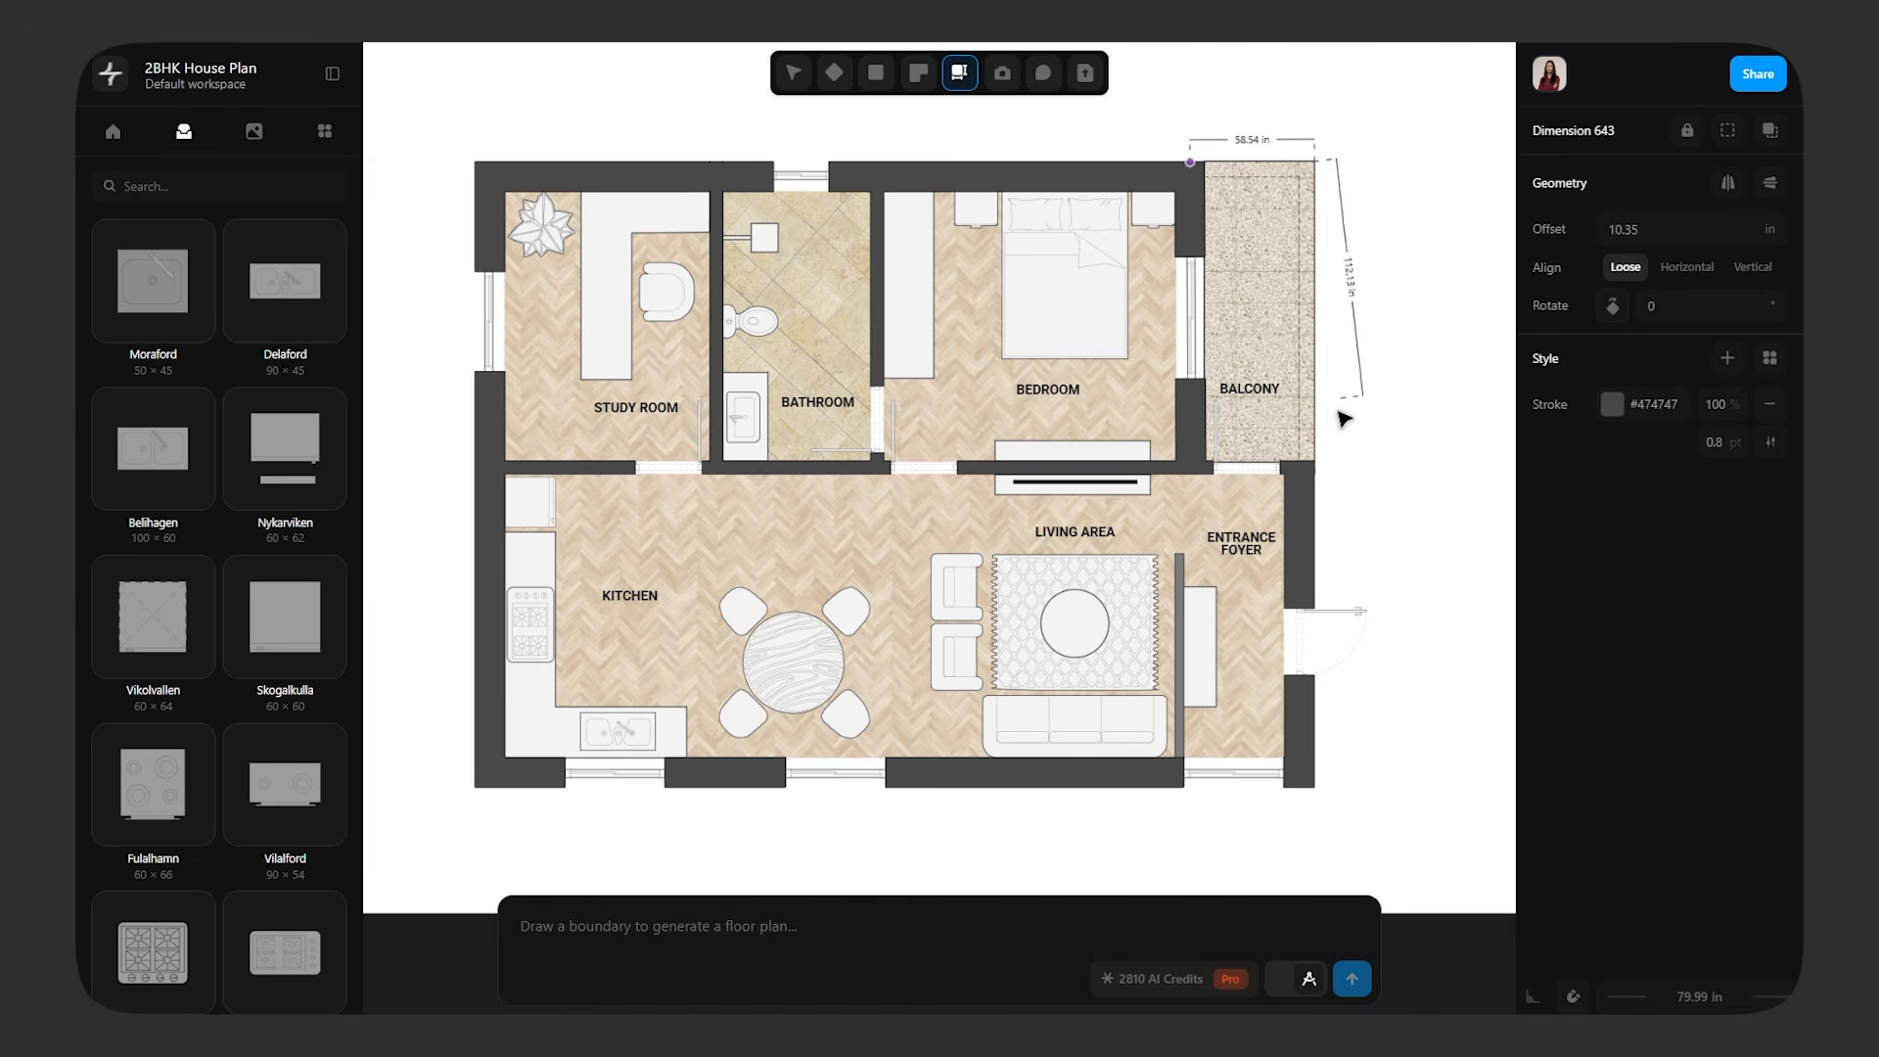
pyautogui.click(1324, 459)
pyautogui.click(1449, 395)
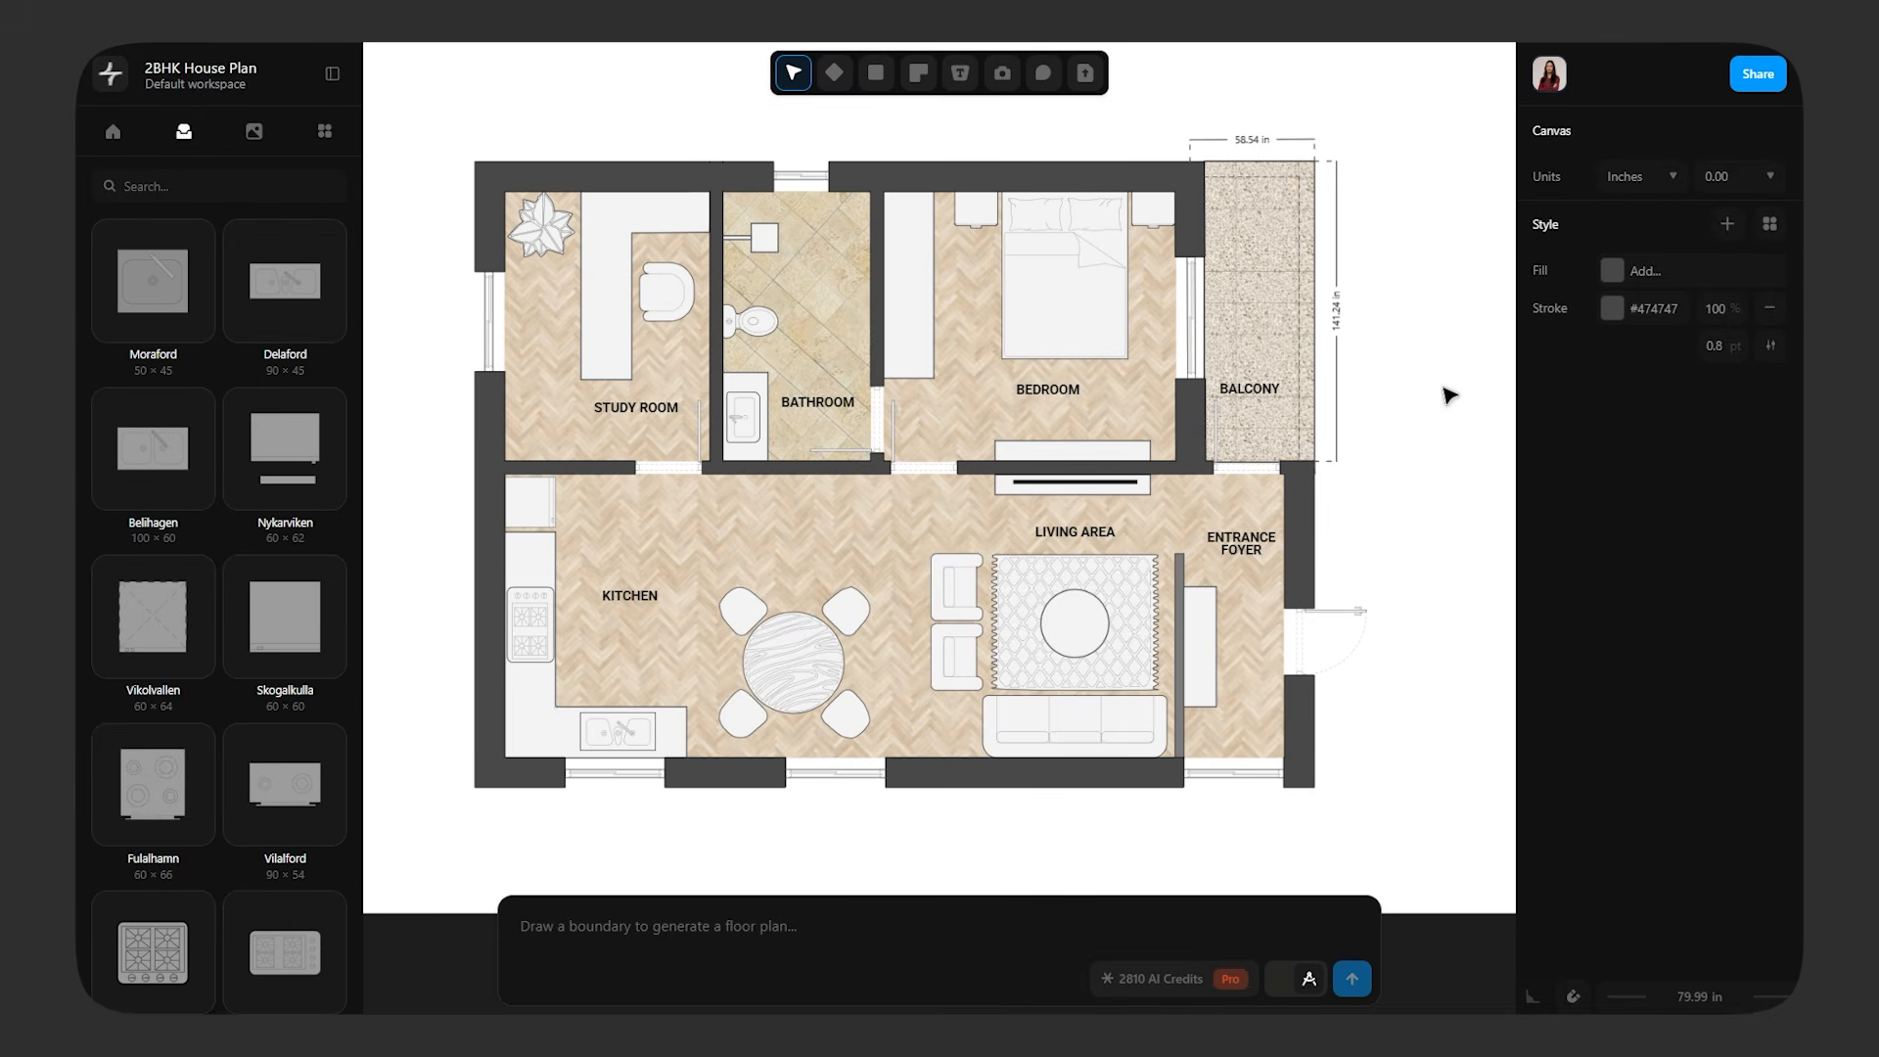
# Draw a 137.39 by 30.81 in shadow strip along the bedroom's upper wall, filled #000000 at 20% opacity with no stroke
pyautogui.click(878, 74)
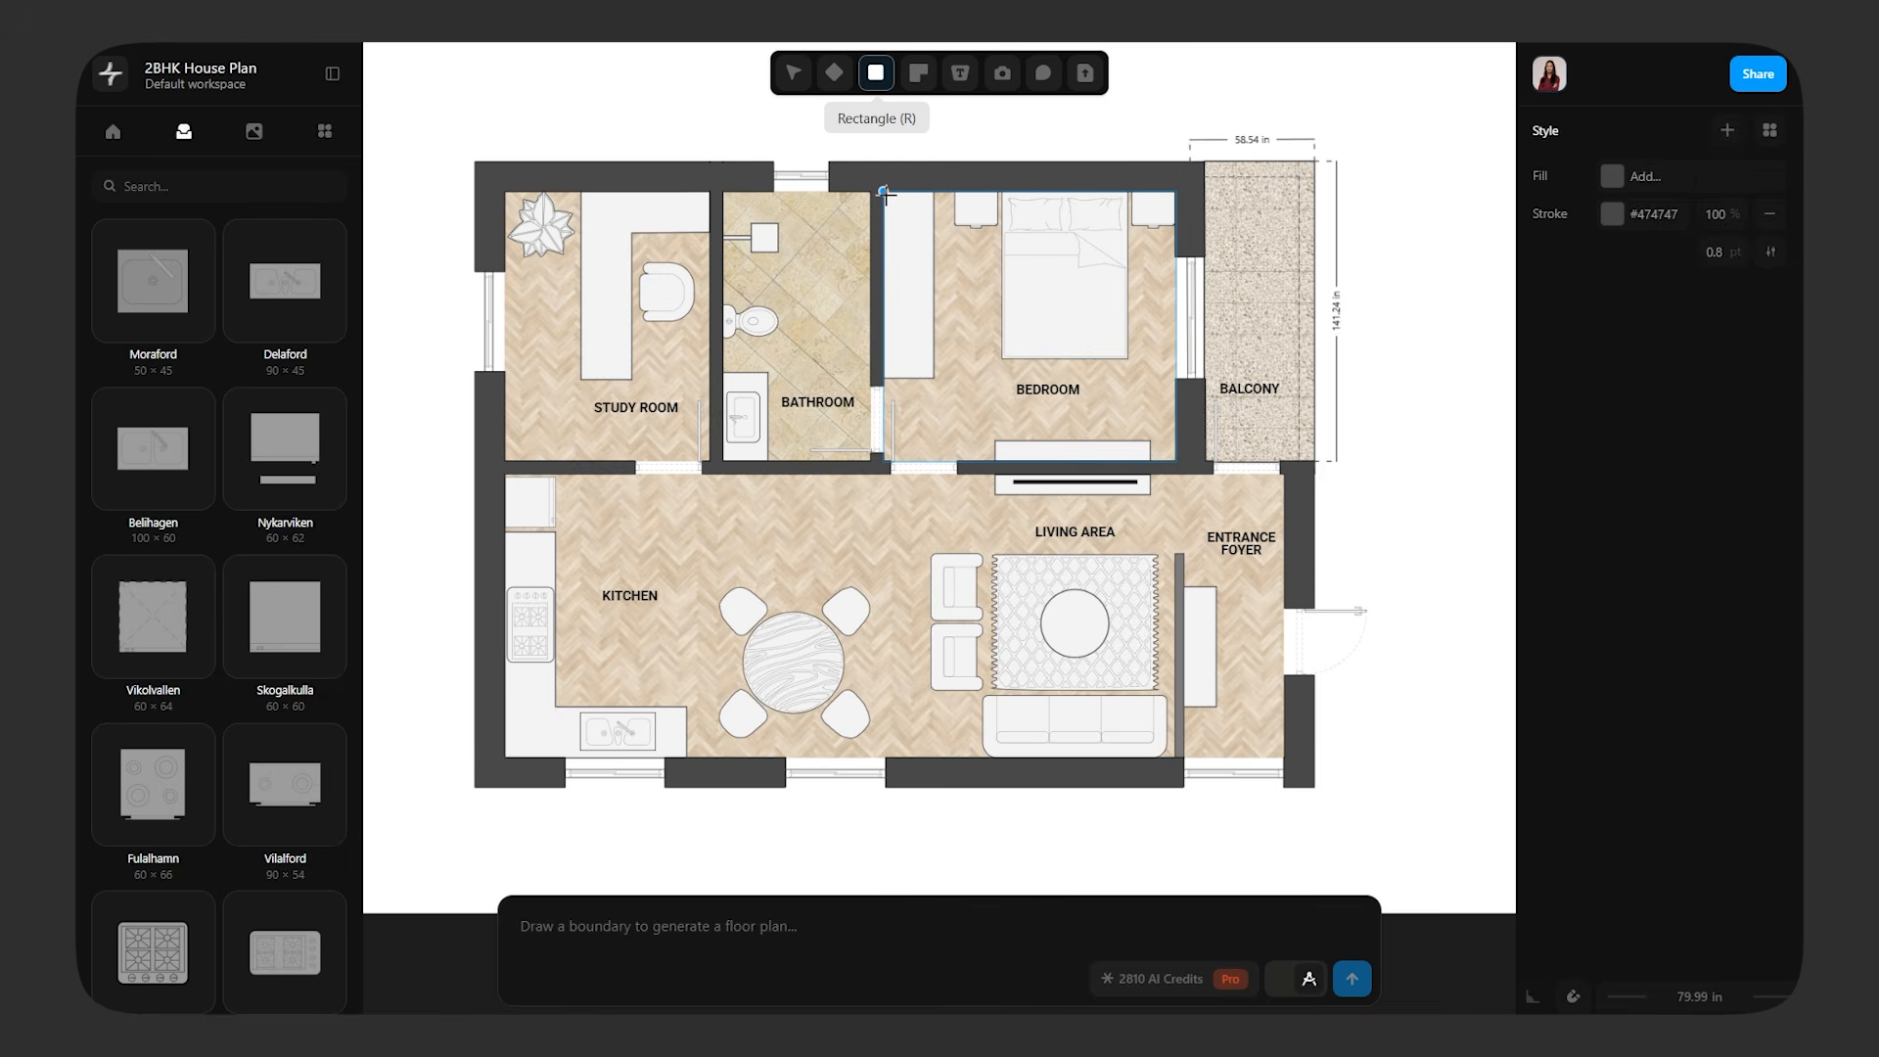
pyautogui.moveTo(884, 193); pyautogui.dragTo(1175, 257)
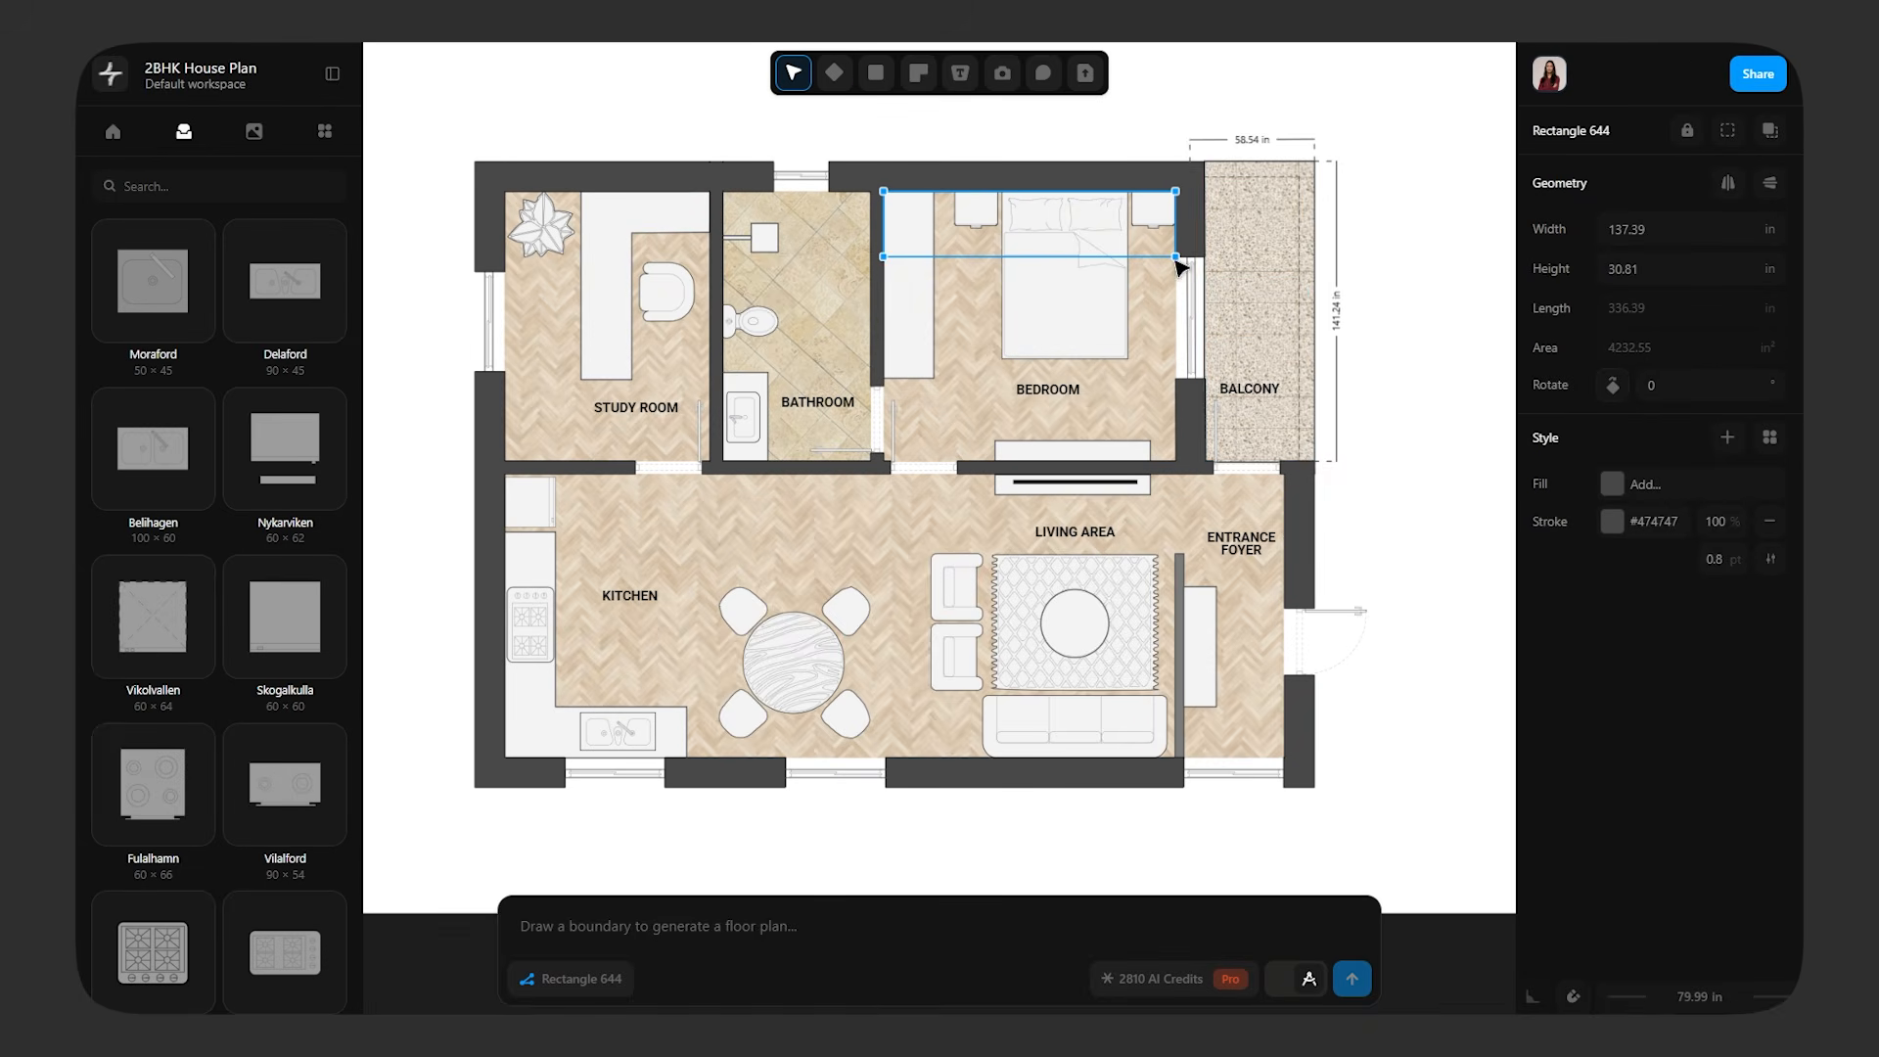
pyautogui.click(1612, 484)
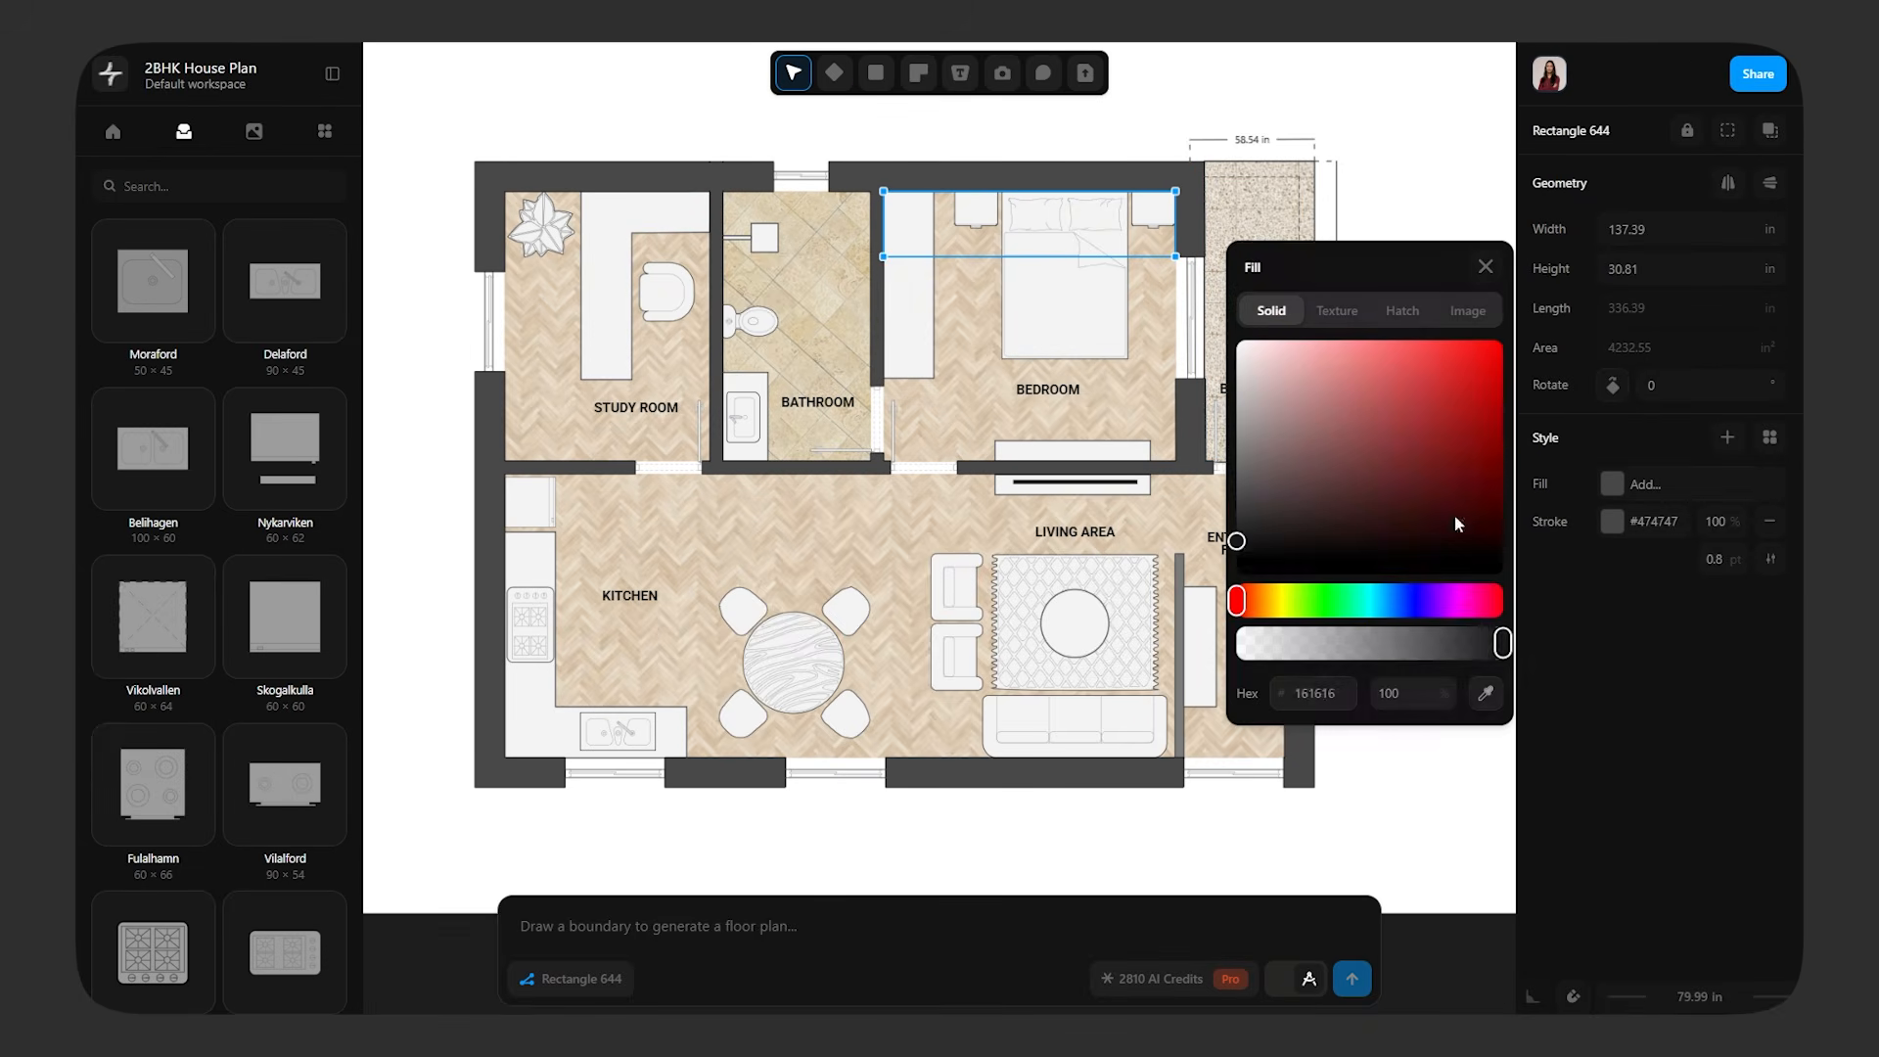
pyautogui.moveTo(1365, 442); pyautogui.dragTo(1235, 566)
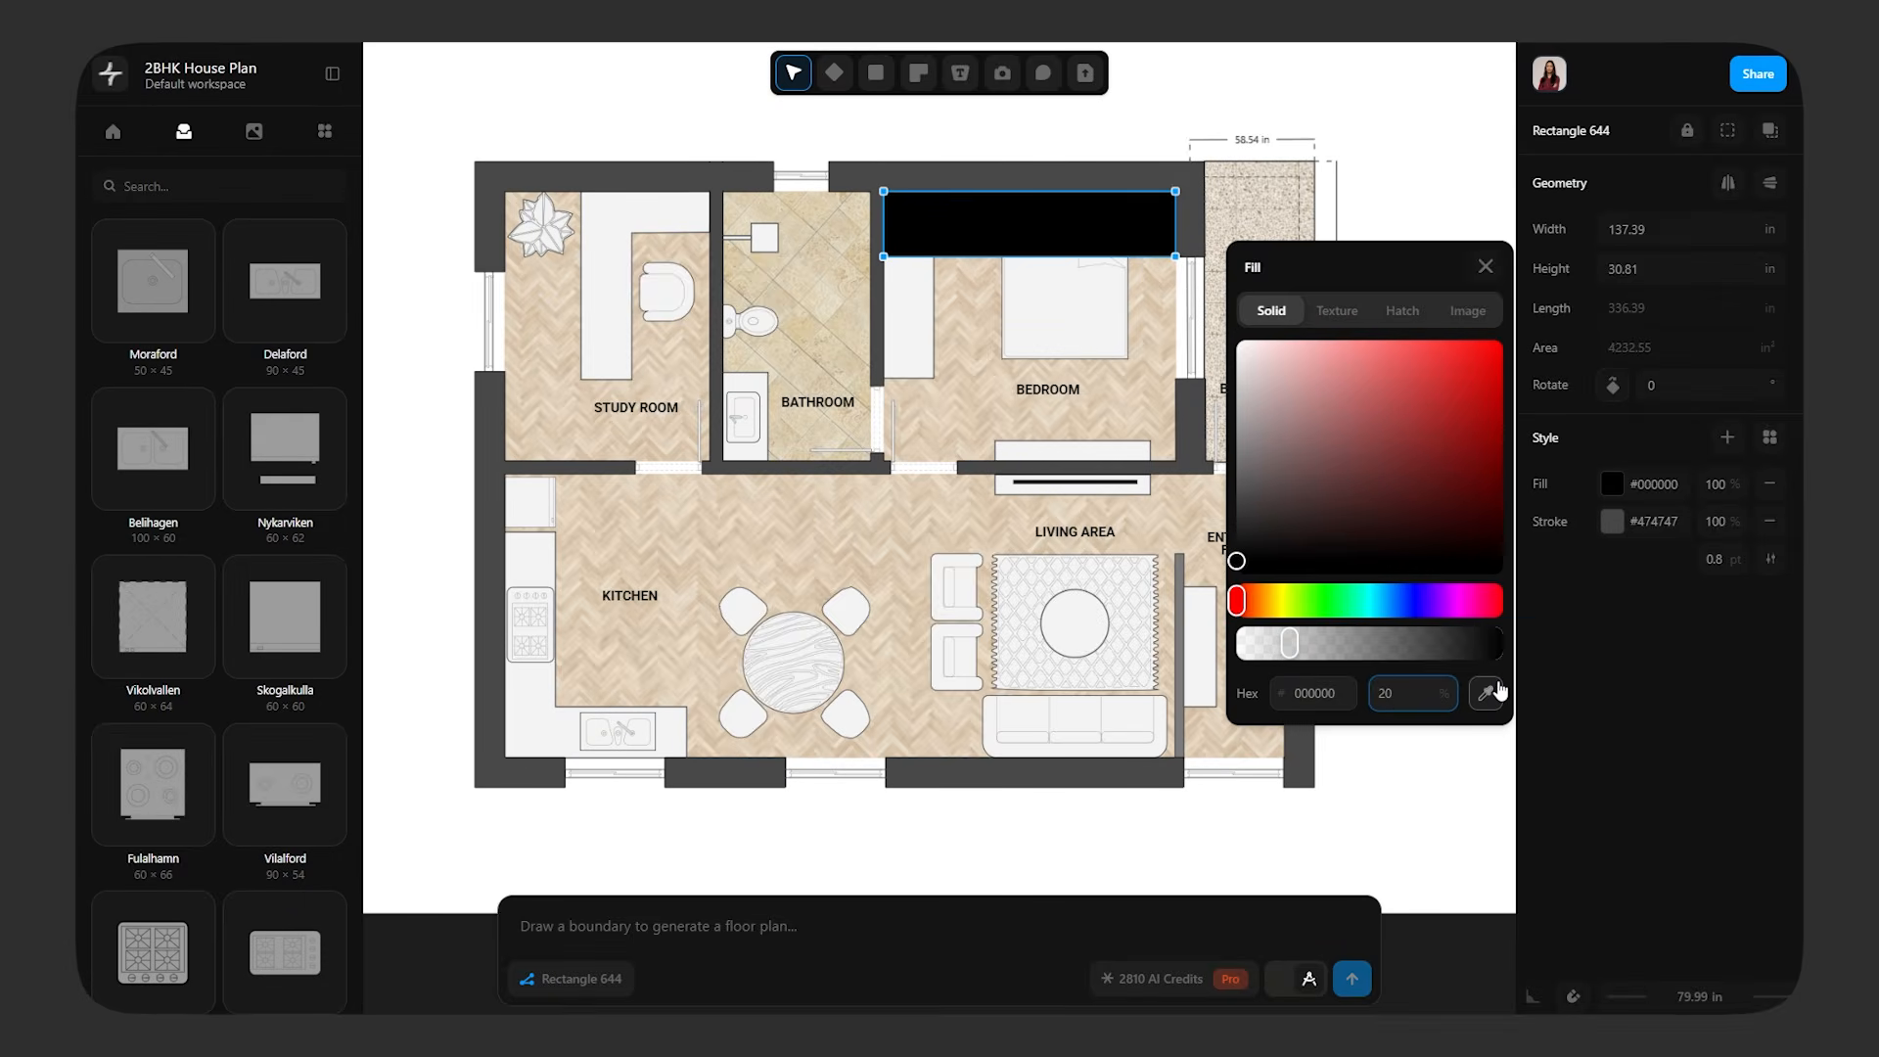
pyautogui.press('Return')
pyautogui.click(1769, 521)
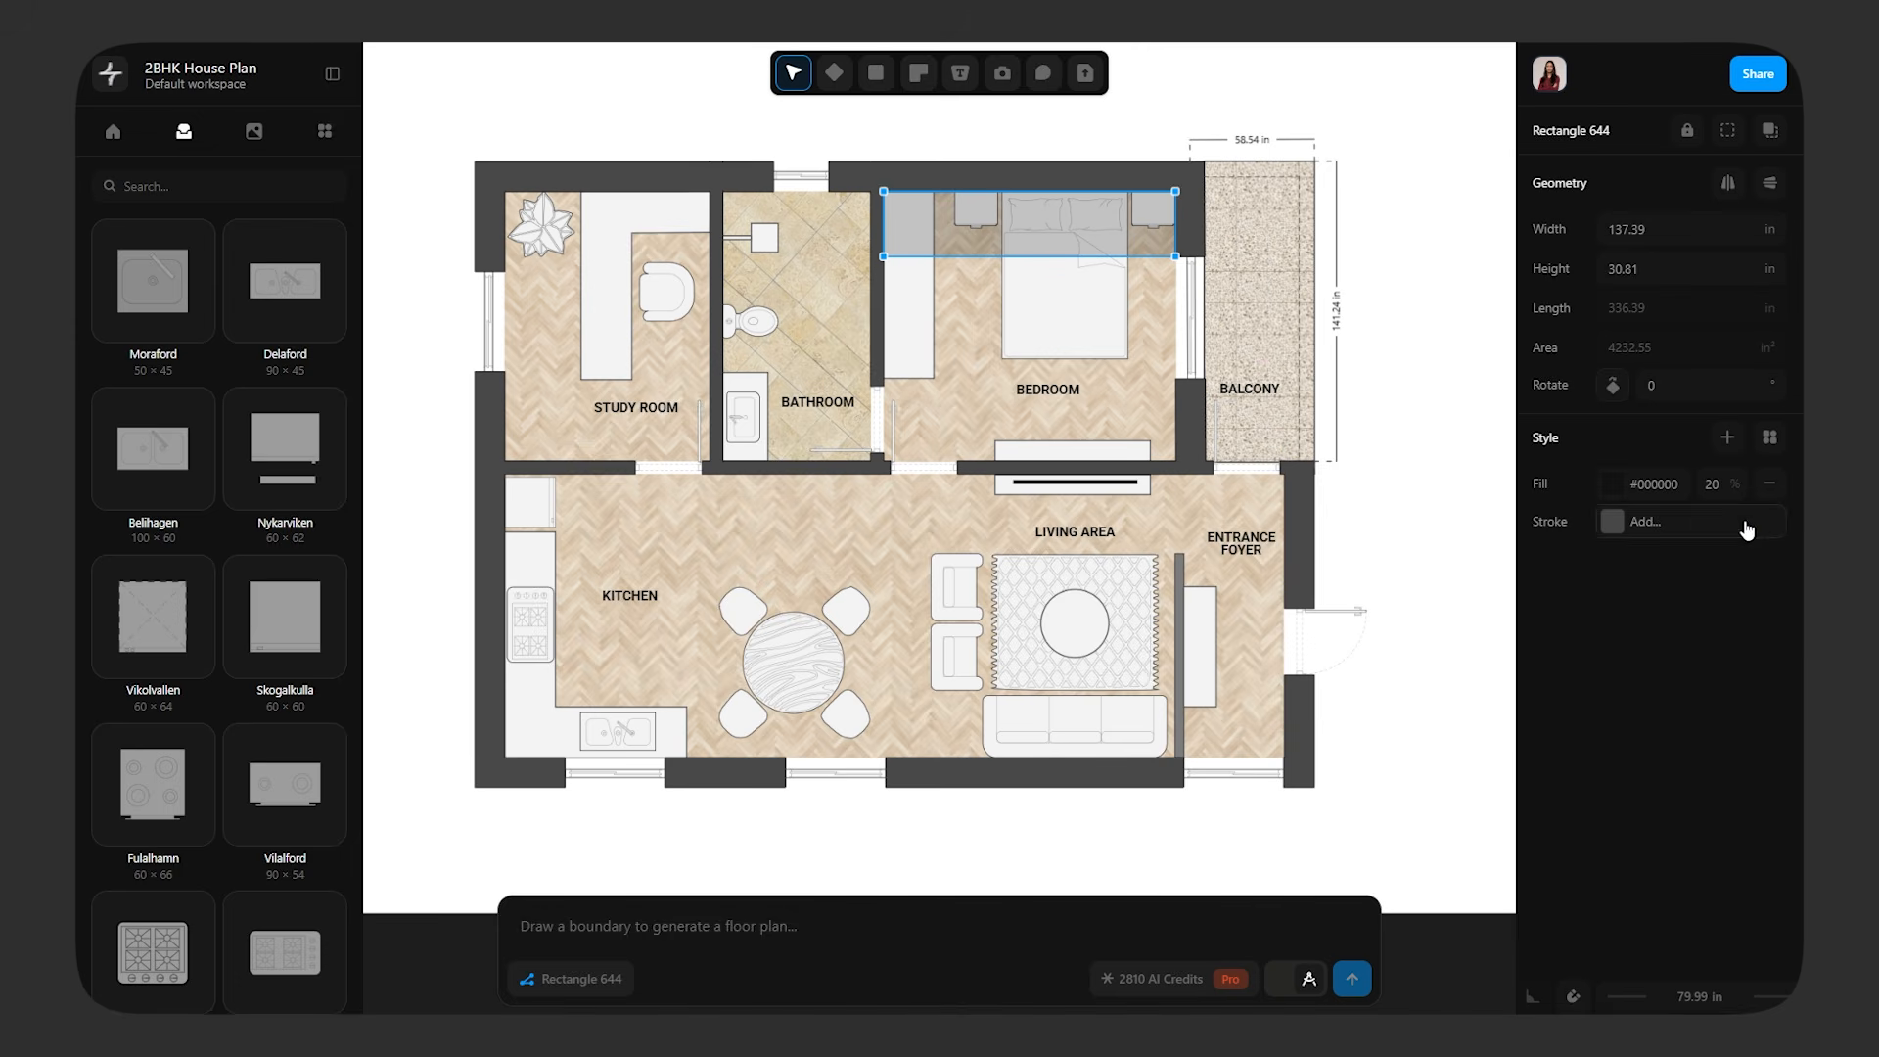
pyautogui.click(1447, 576)
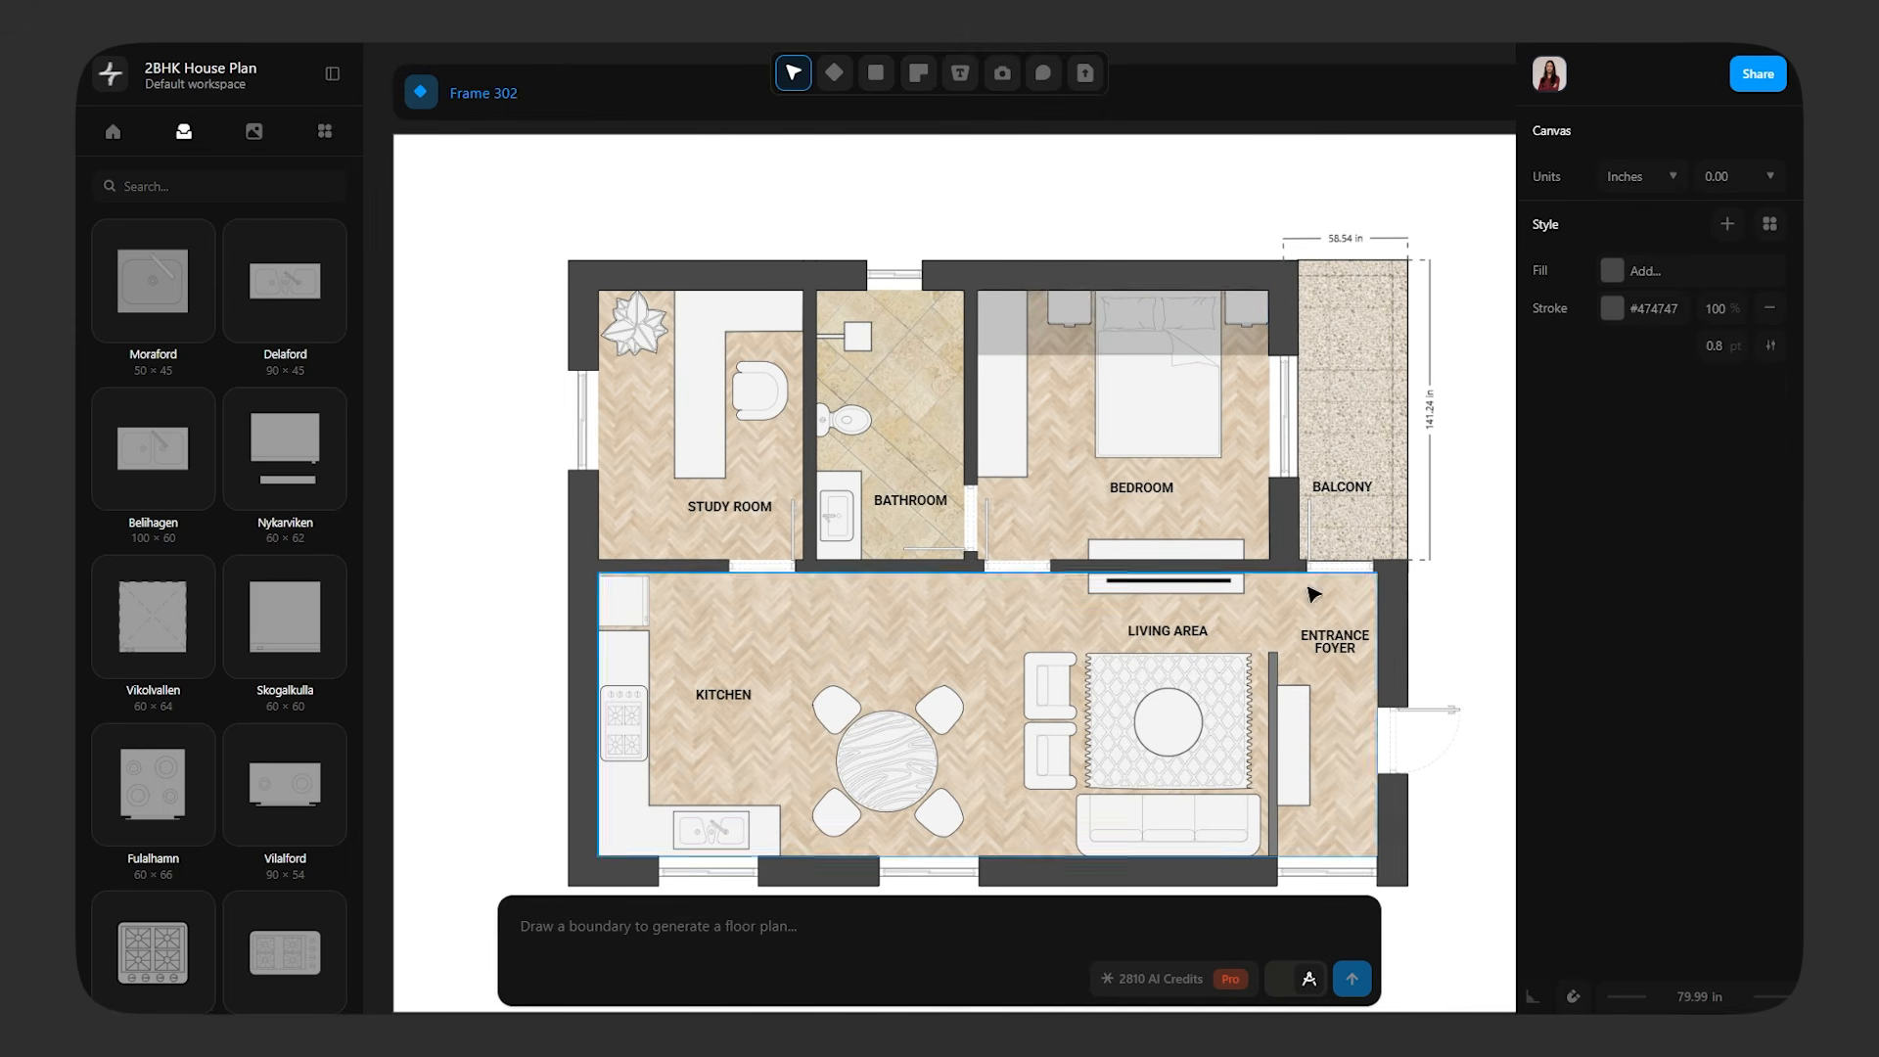
# Copy the bedroom shadow strip along the upper walls of the bathroom and study room, resizing each copy to its room's width
pyautogui.click(1076, 350)
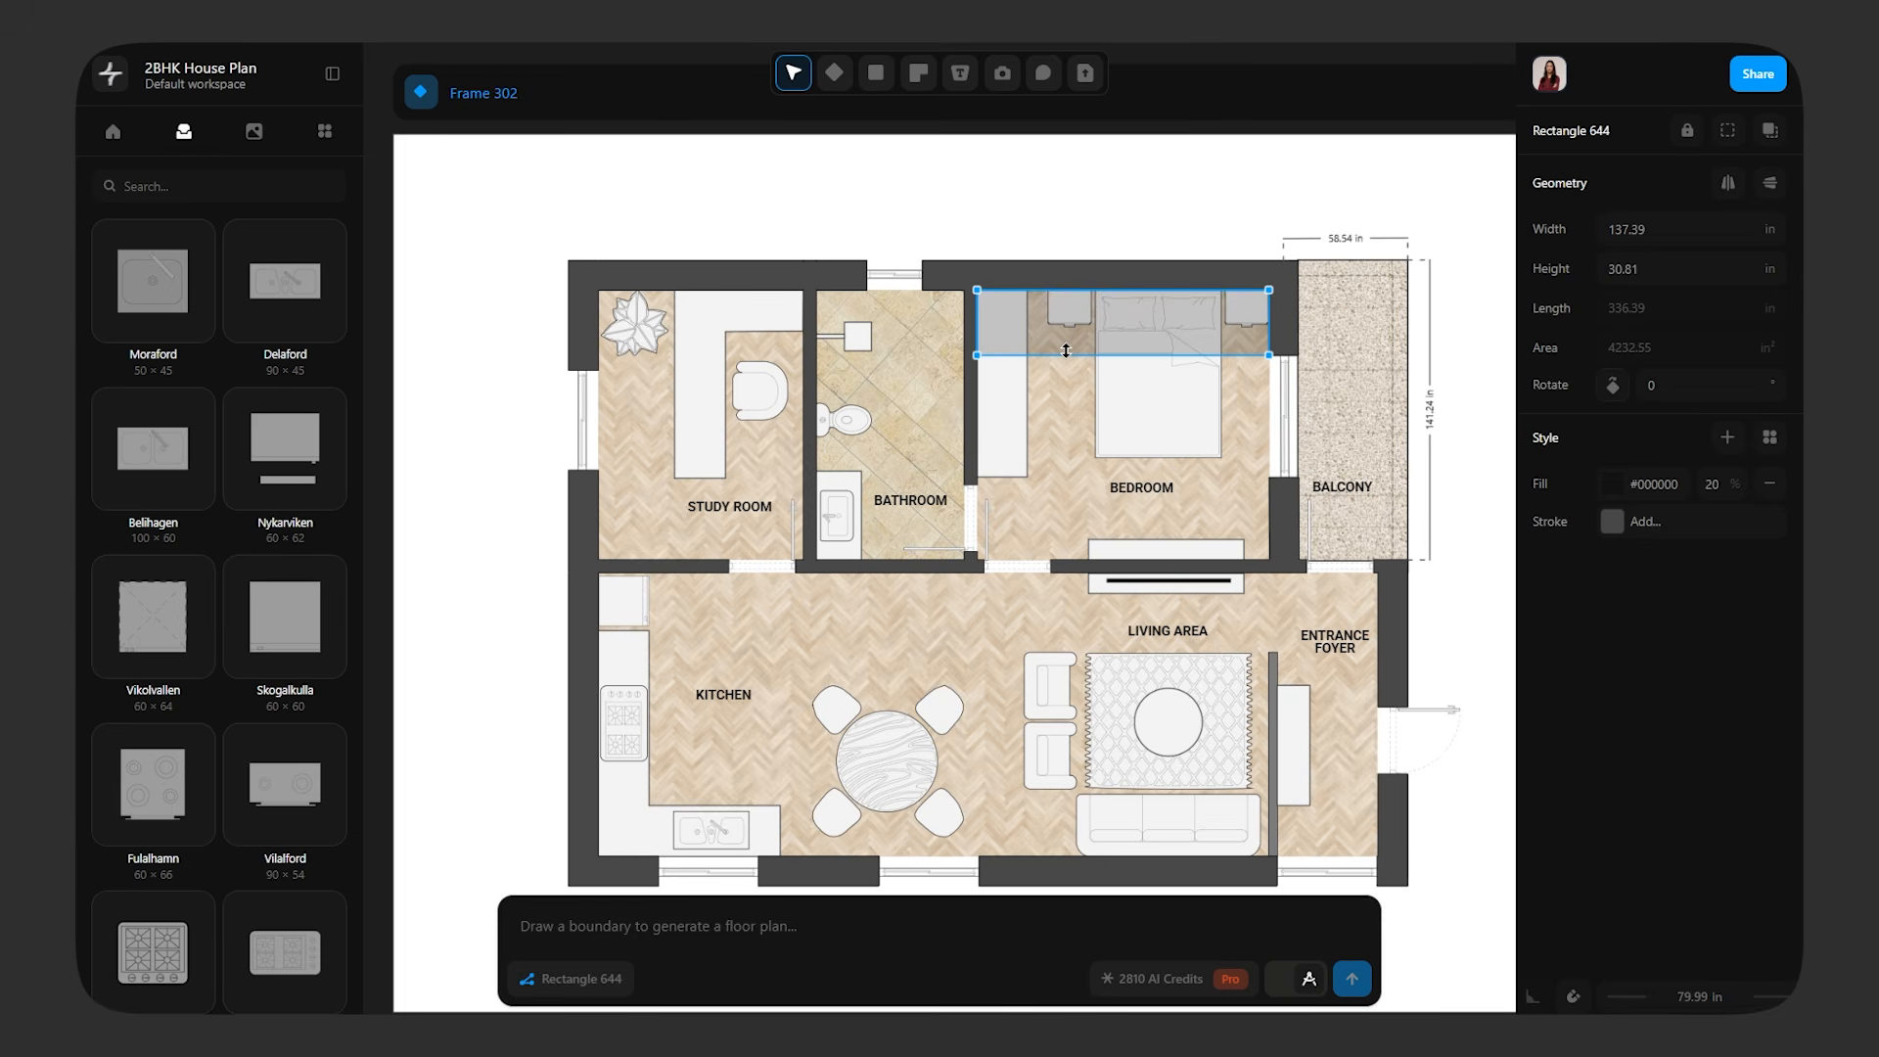
pyautogui.moveTo(1066, 350)
pyautogui.mouseDown()
pyautogui.moveTo(1157, 370)
pyautogui.moveTo(917, 312)
pyautogui.mouseUp()
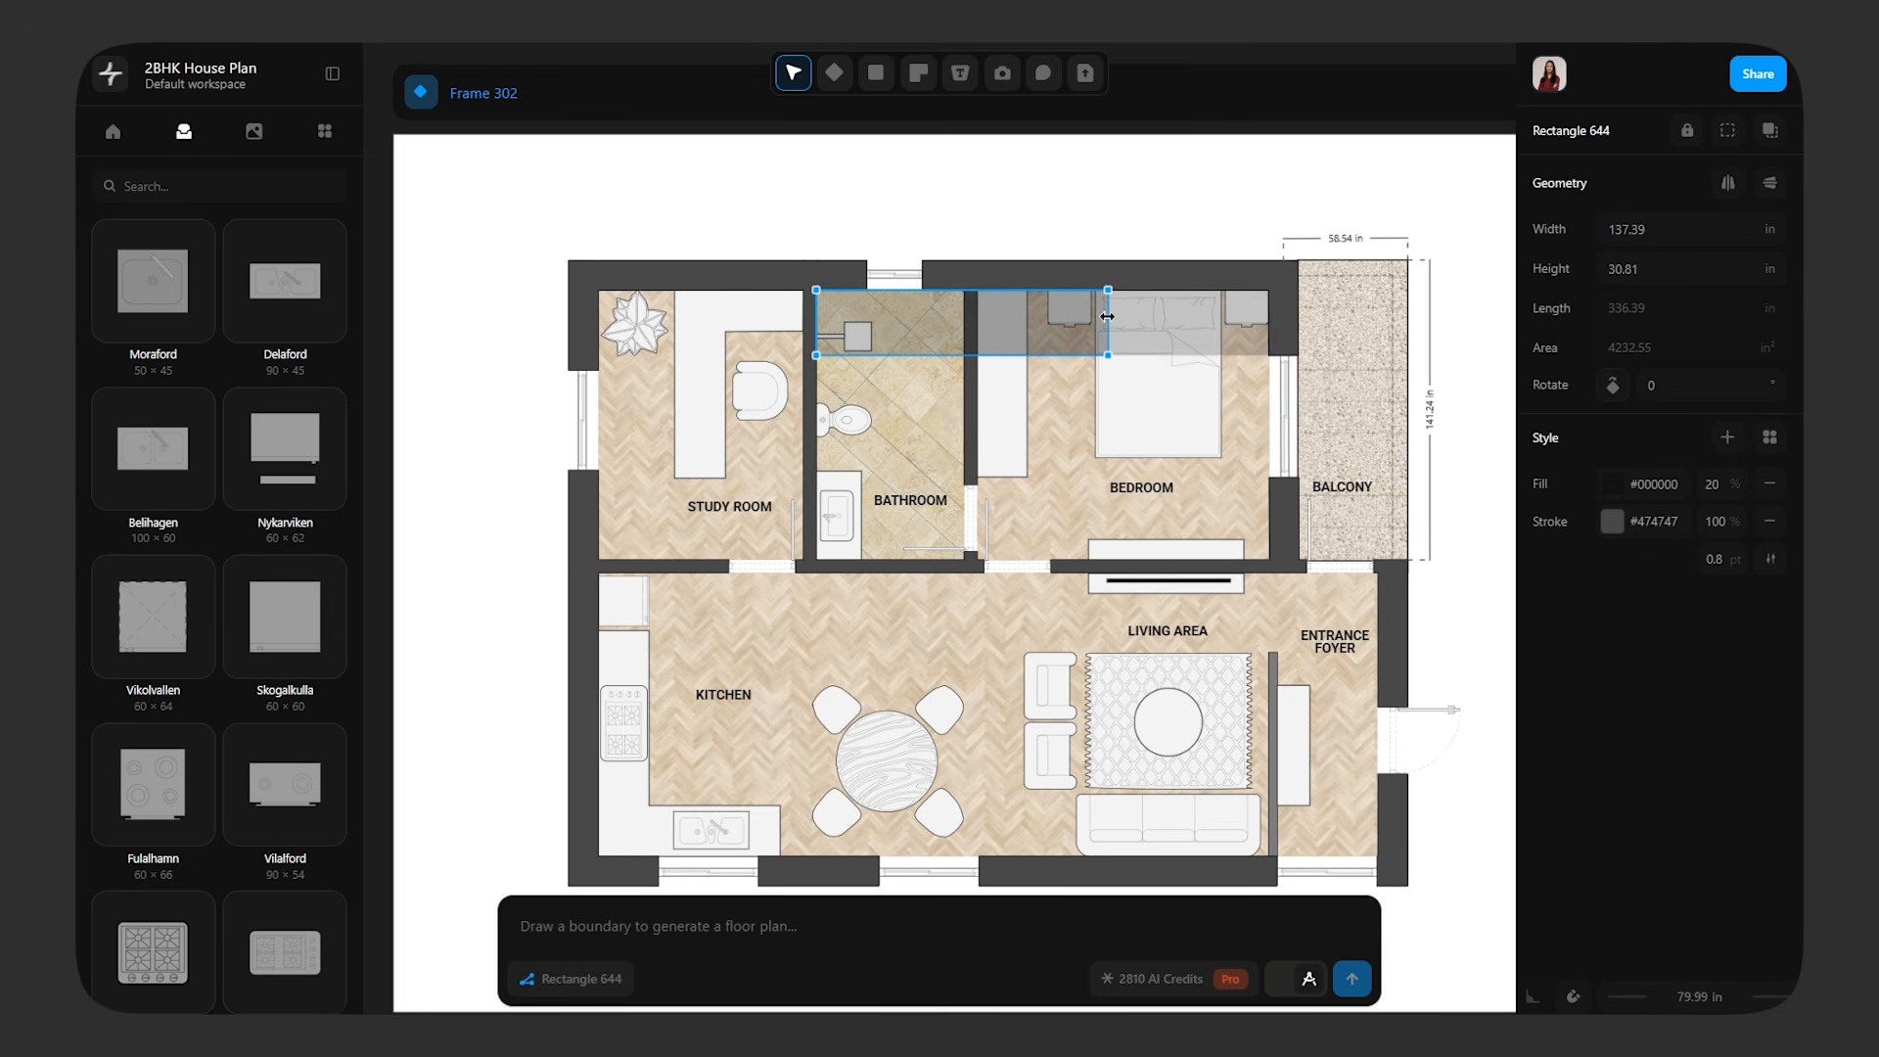
pyautogui.moveTo(1106, 316); pyautogui.dragTo(964, 331)
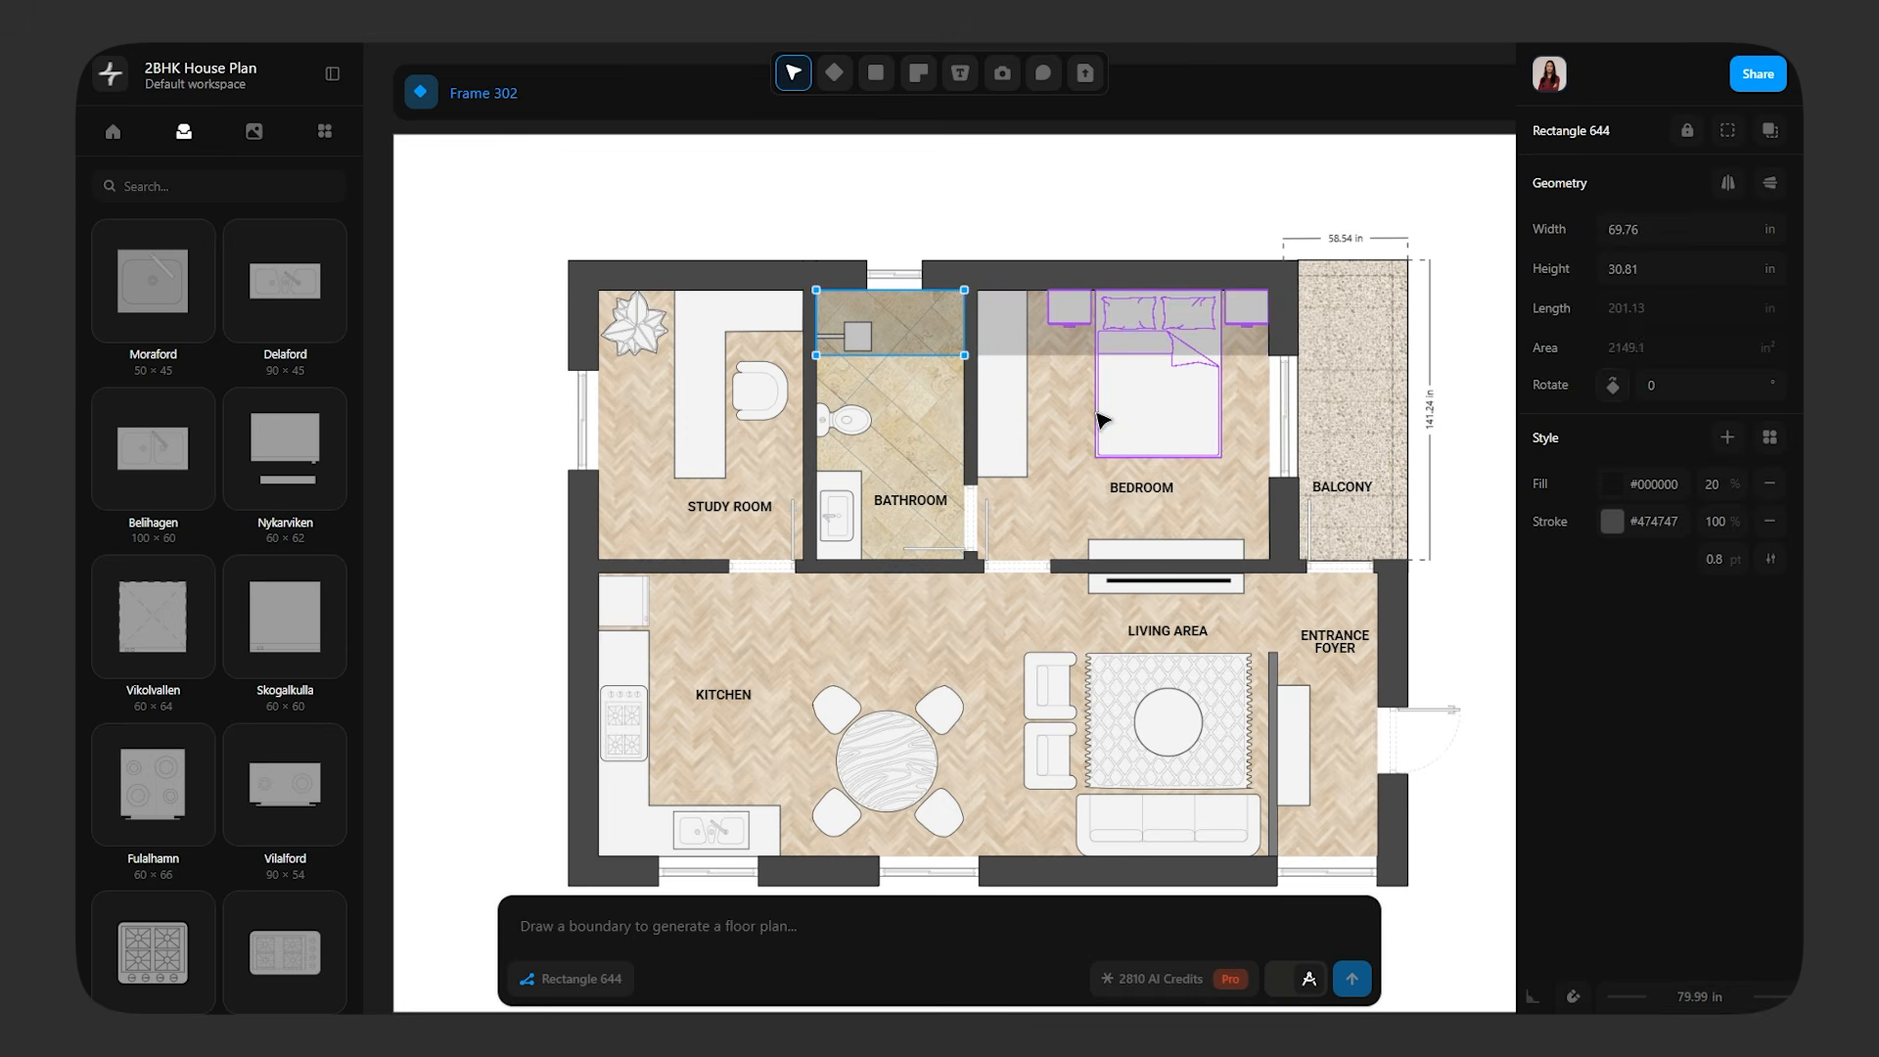
pyautogui.click(1076, 402)
pyautogui.click(923, 356)
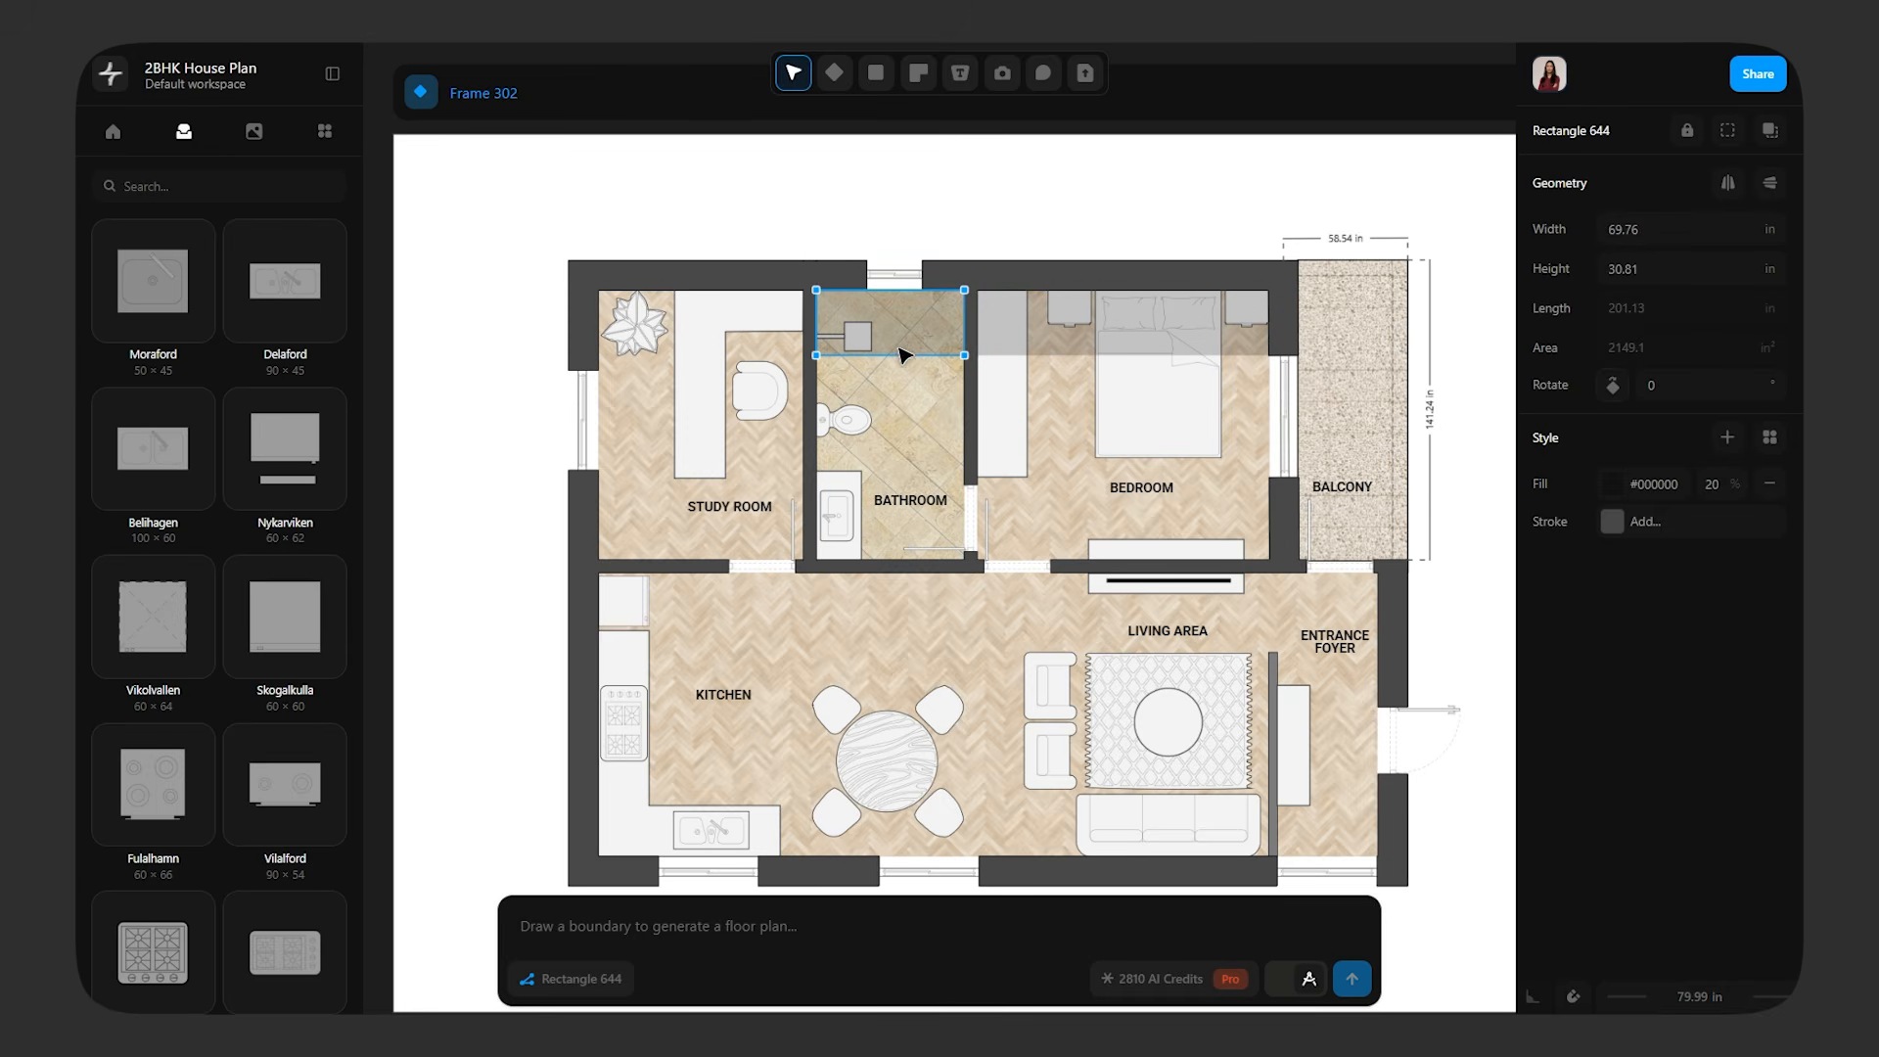
pyautogui.moveTo(902, 355)
pyautogui.keyDown('alt'); pyautogui.mouseDown()
pyautogui.moveTo(941, 368)
pyautogui.moveTo(833, 393)
pyautogui.moveTo(627, 305)
pyautogui.mouseUp(); pyautogui.keyUp('alt')
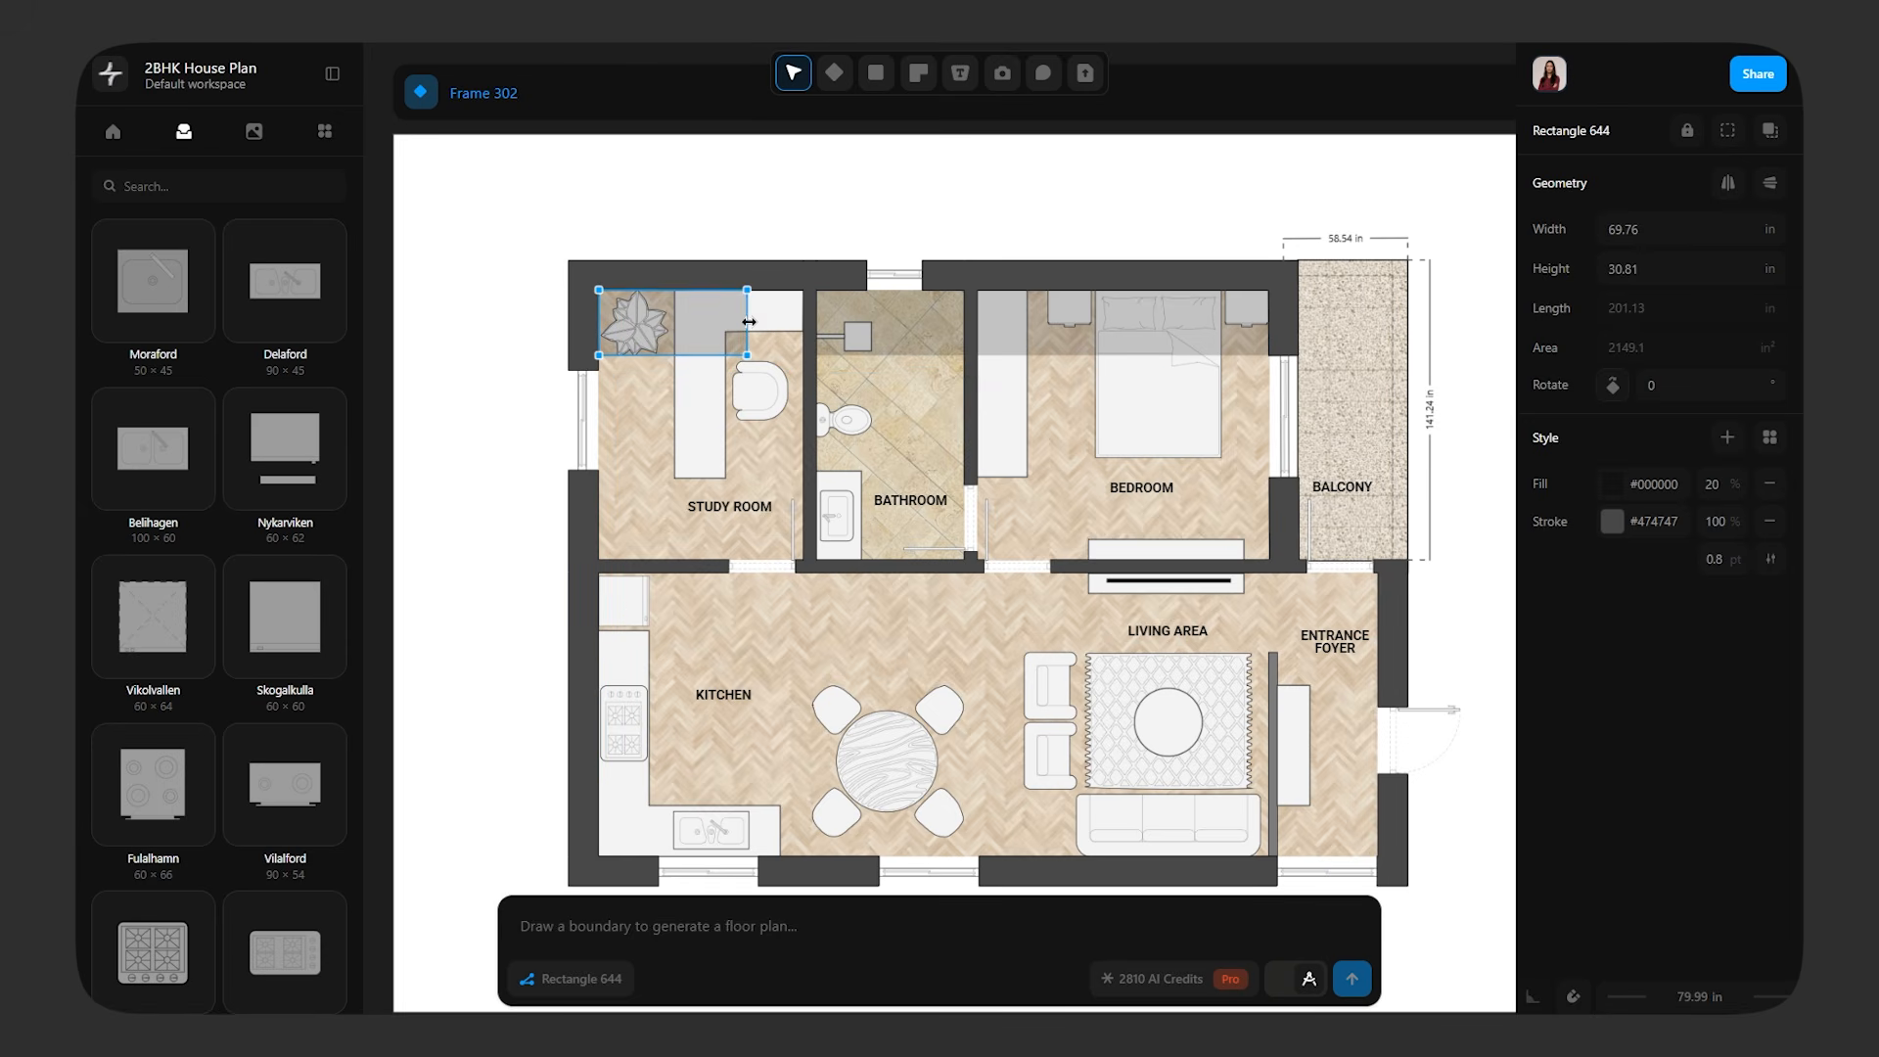
pyautogui.moveTo(801, 330); pyautogui.dragTo(802, 330)
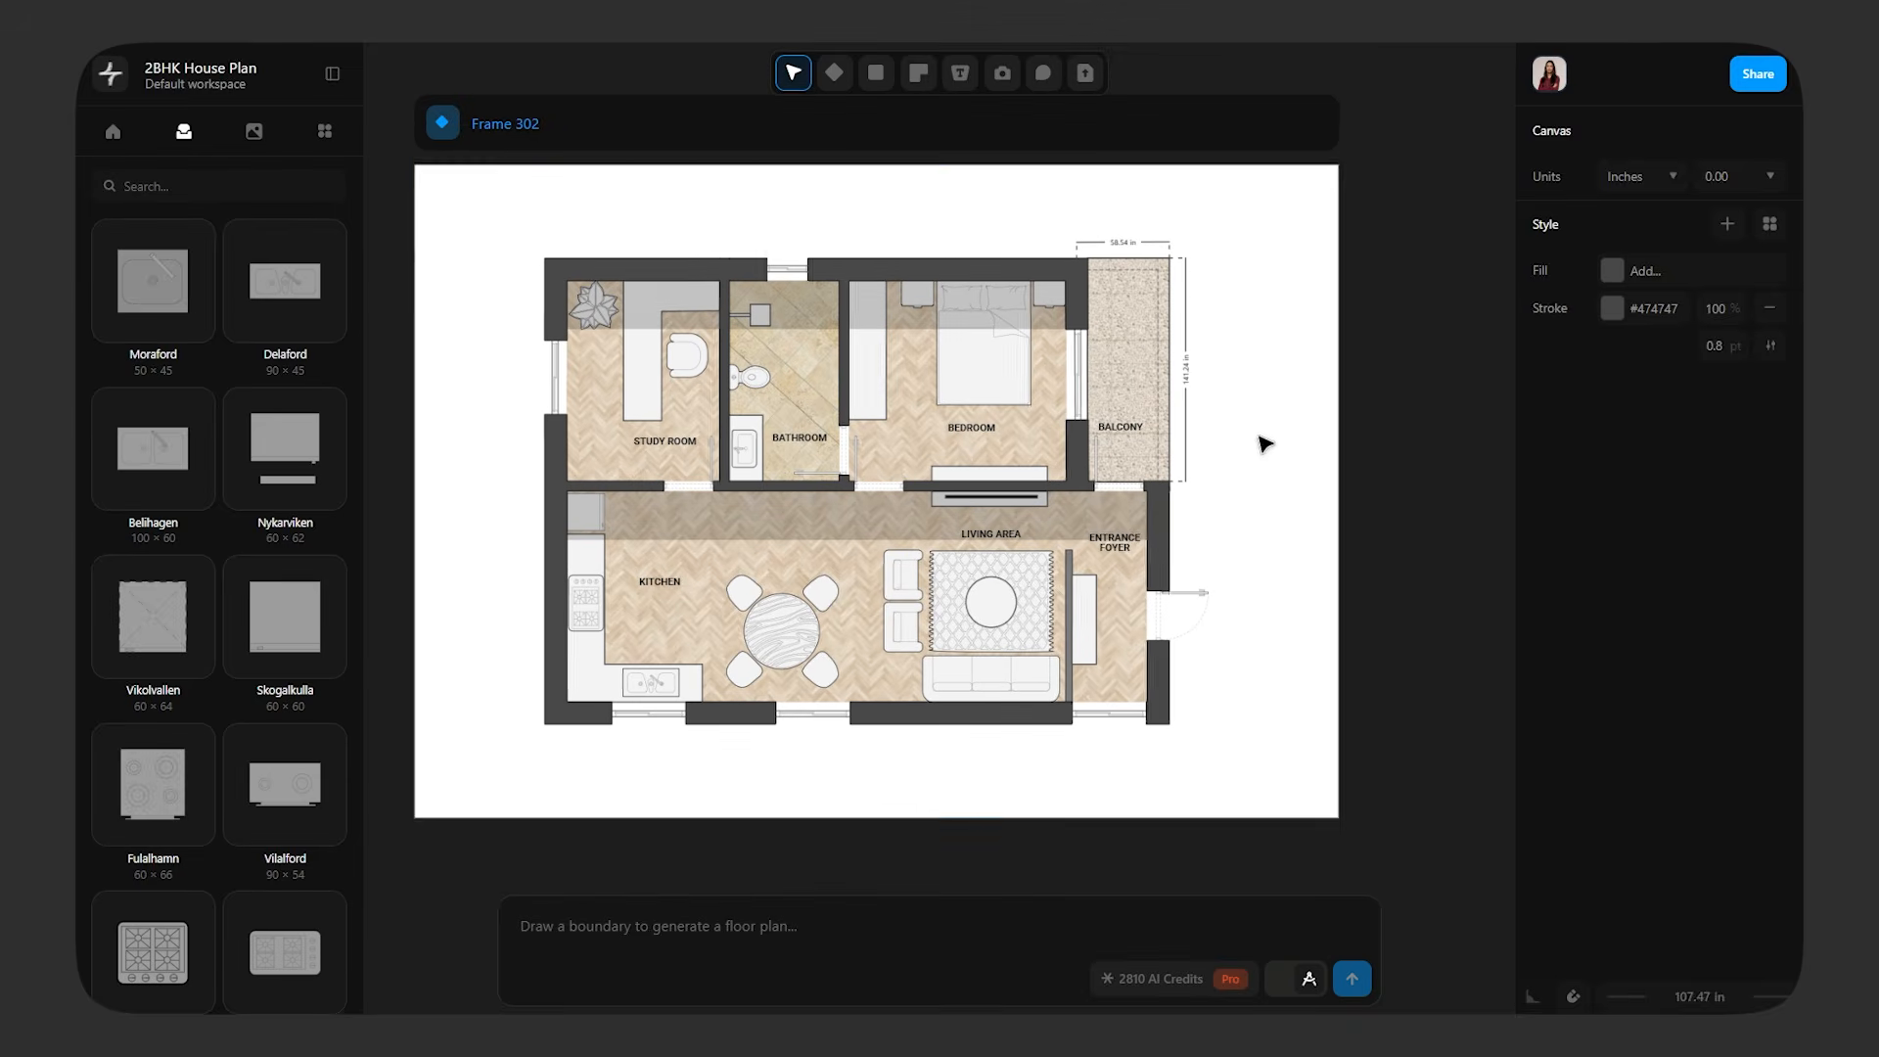
# Change the plan frame's background fill to solid grey #8c8c8c
pyautogui.click(1246, 123)
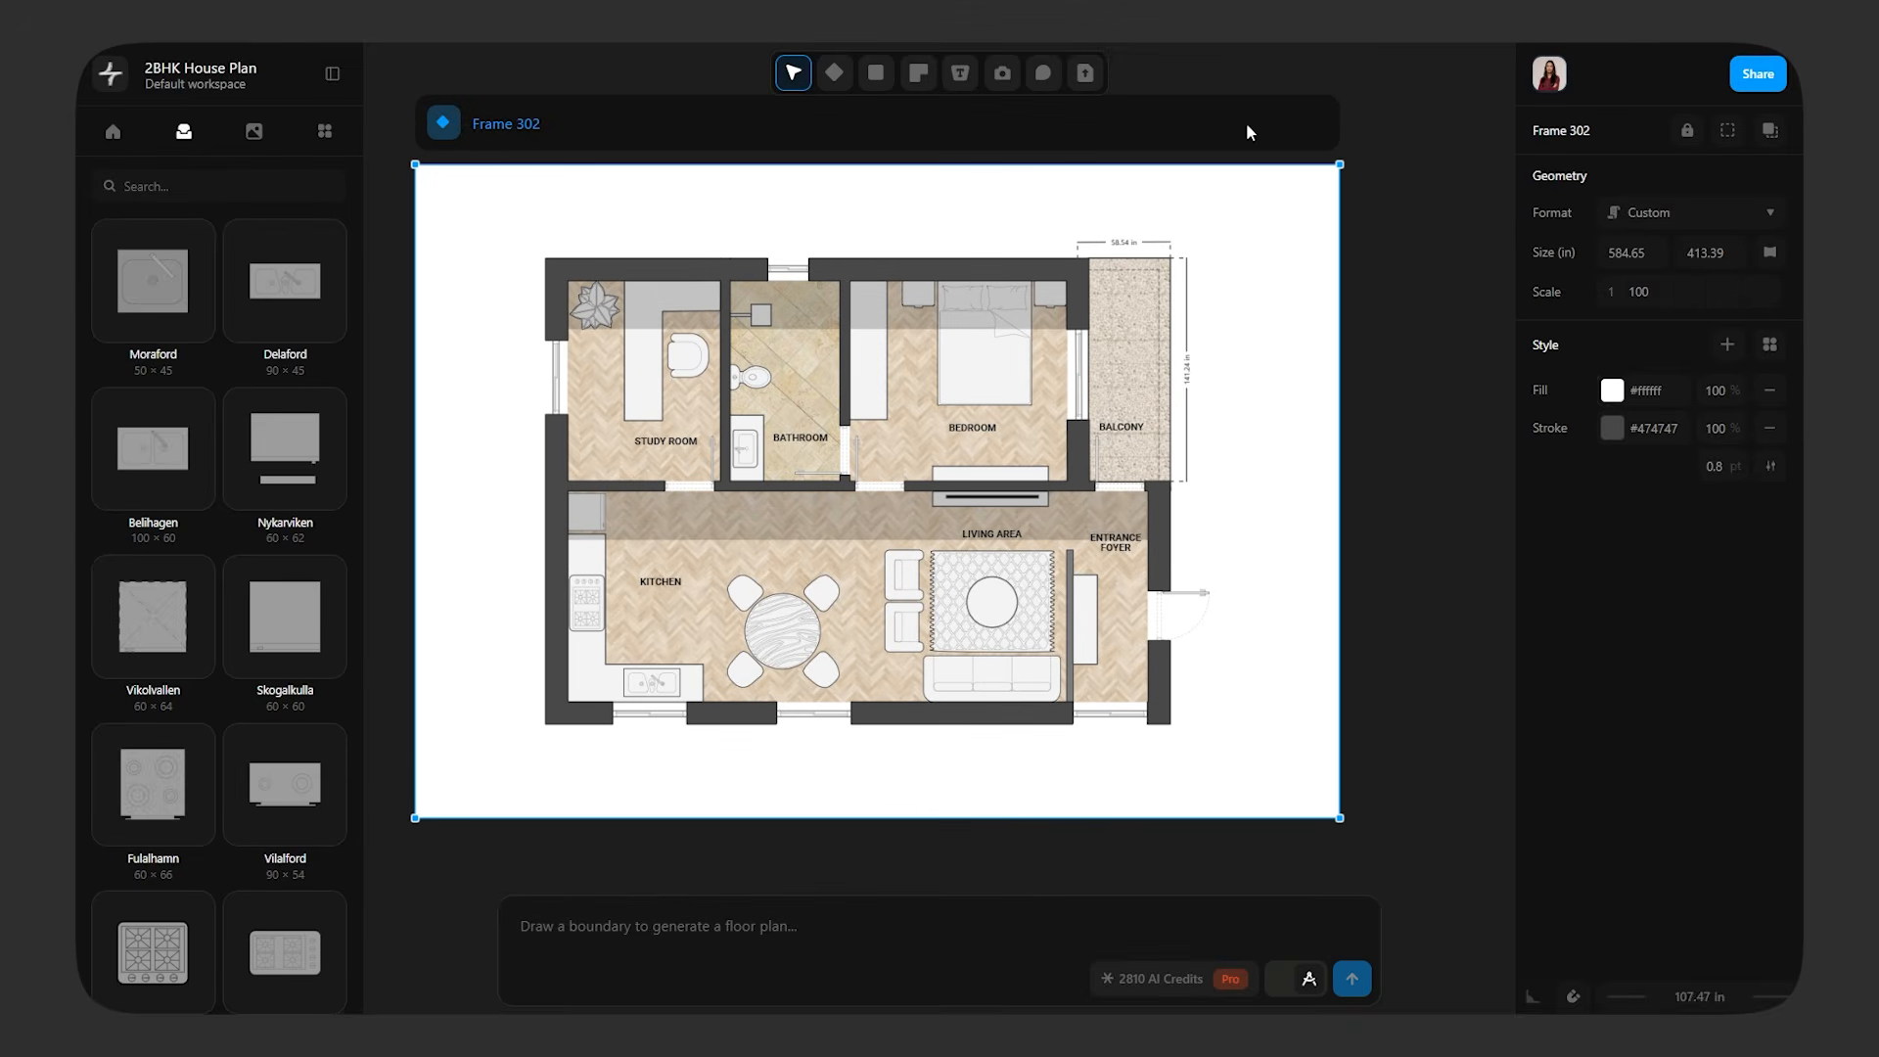
pyautogui.click(1611, 393)
pyautogui.moveTo(1262, 321)
pyautogui.mouseDown()
pyautogui.moveTo(1280, 324)
pyautogui.moveTo(1233, 283)
pyautogui.mouseUp()
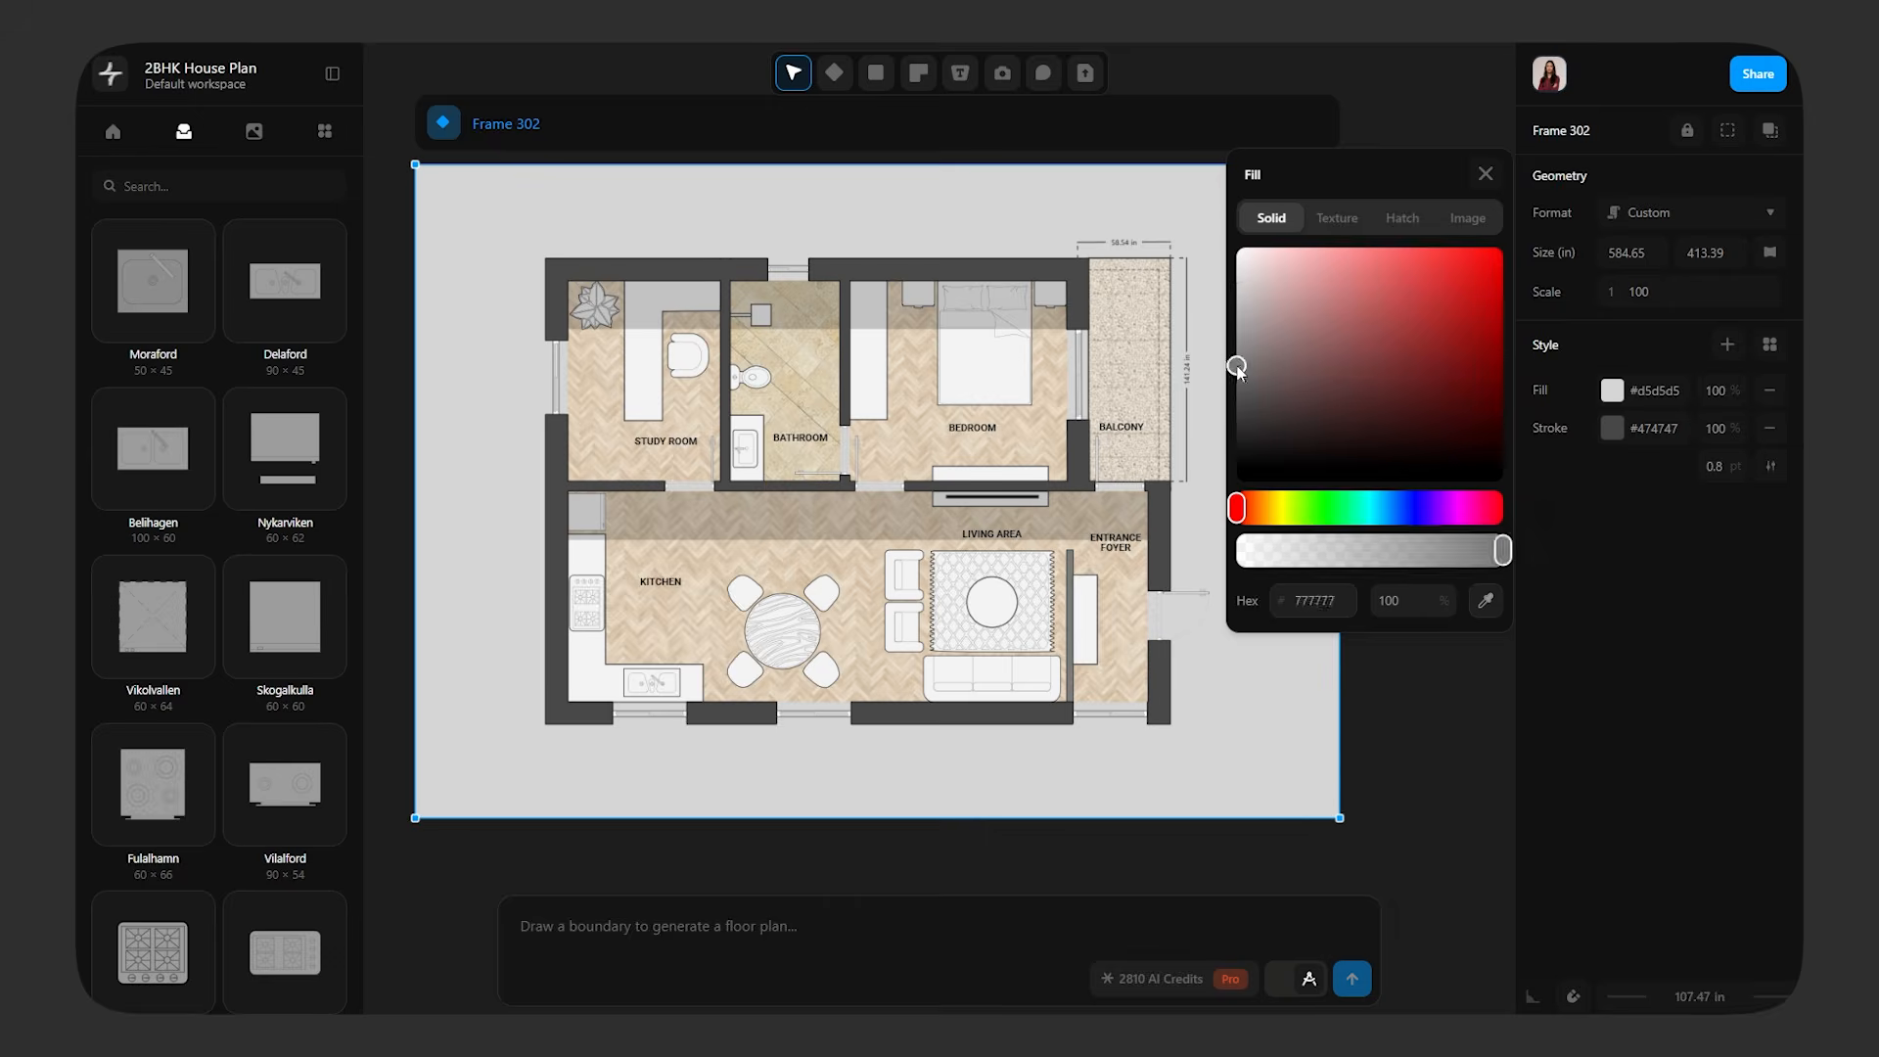
pyautogui.moveTo(1239, 370)
pyautogui.mouseDown()
pyautogui.moveTo(1239, 389)
pyautogui.moveTo(1221, 372)
pyautogui.mouseUp()
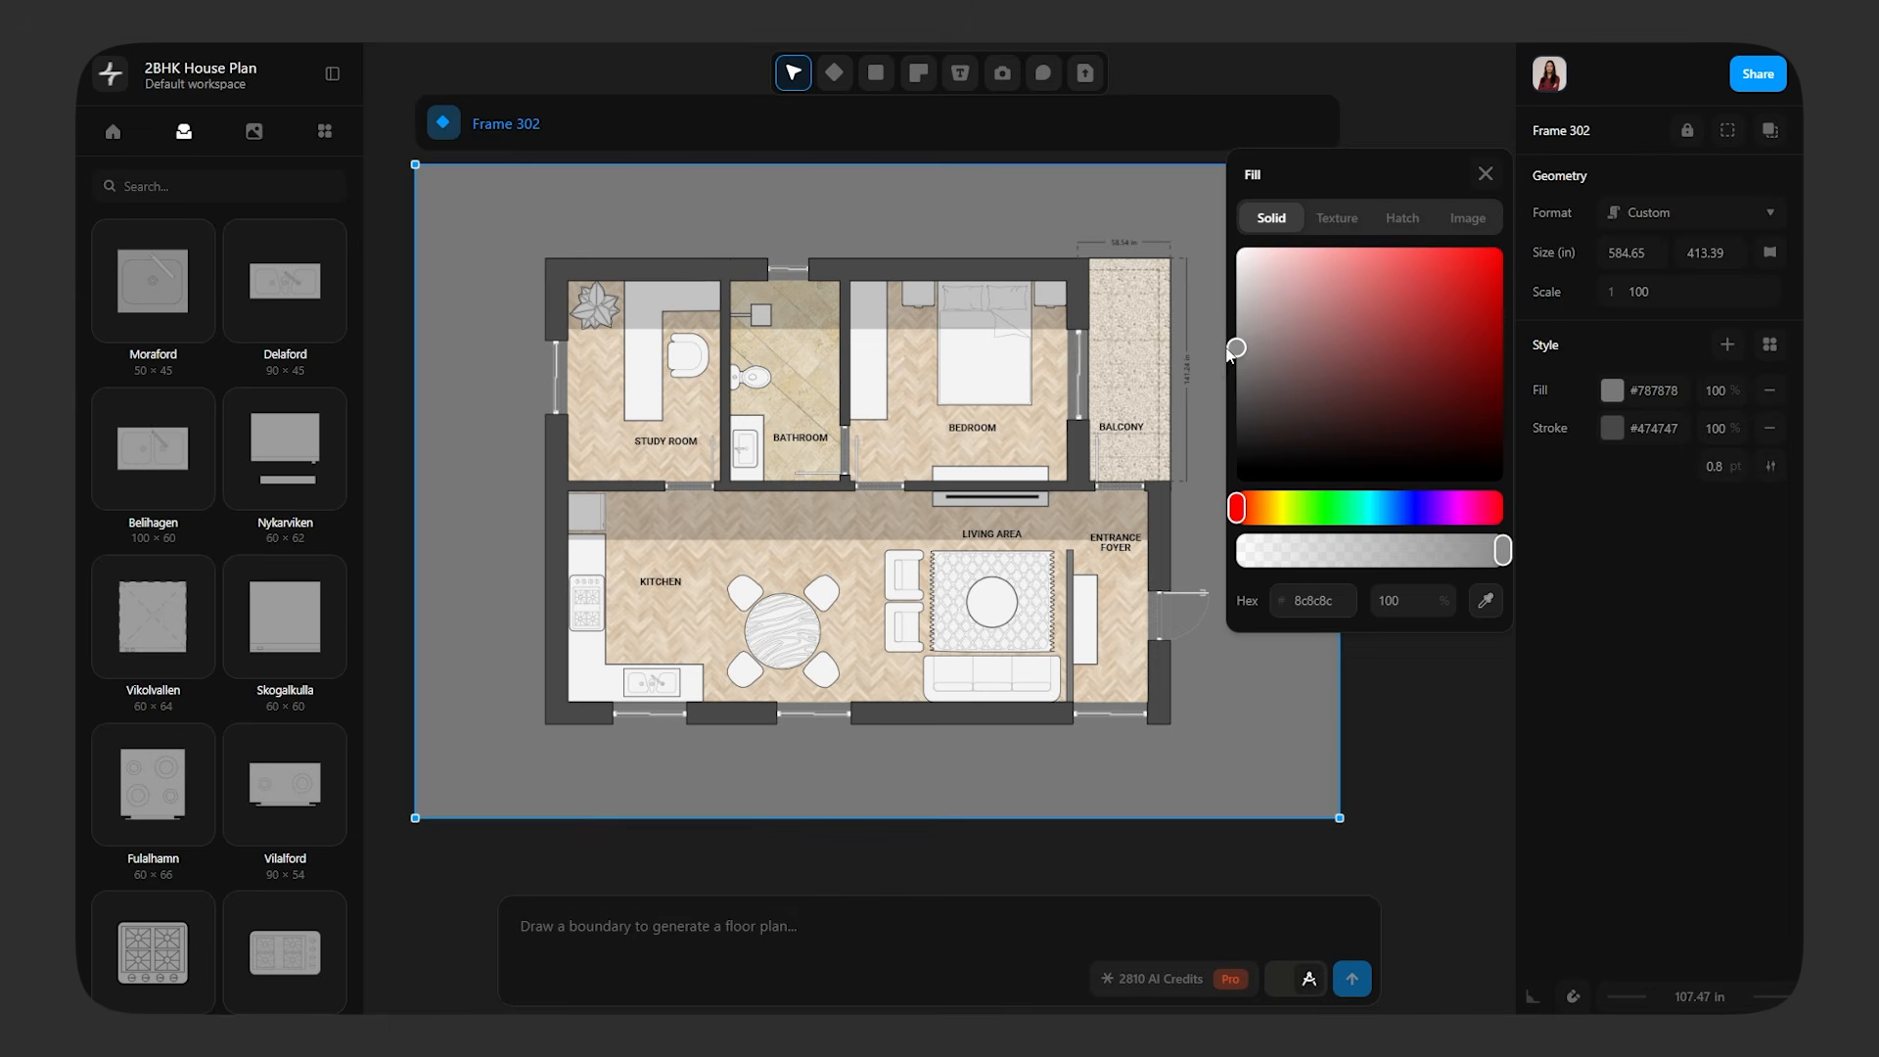
pyautogui.click(1485, 174)
pyautogui.click(1419, 264)
# Draw a 394.76 by 294.22 in rectangle over the whole house plan, fill it white #ffffff, and send it to the back
pyautogui.click(876, 73)
pyautogui.moveTo(545, 258)
pyautogui.mouseDown()
pyautogui.moveTo(671, 333)
pyautogui.moveTo(1170, 724)
pyautogui.mouseUp()
pyautogui.click(1611, 483)
pyautogui.moveTo(1241, 424); pyautogui.dragTo(1171, 324)
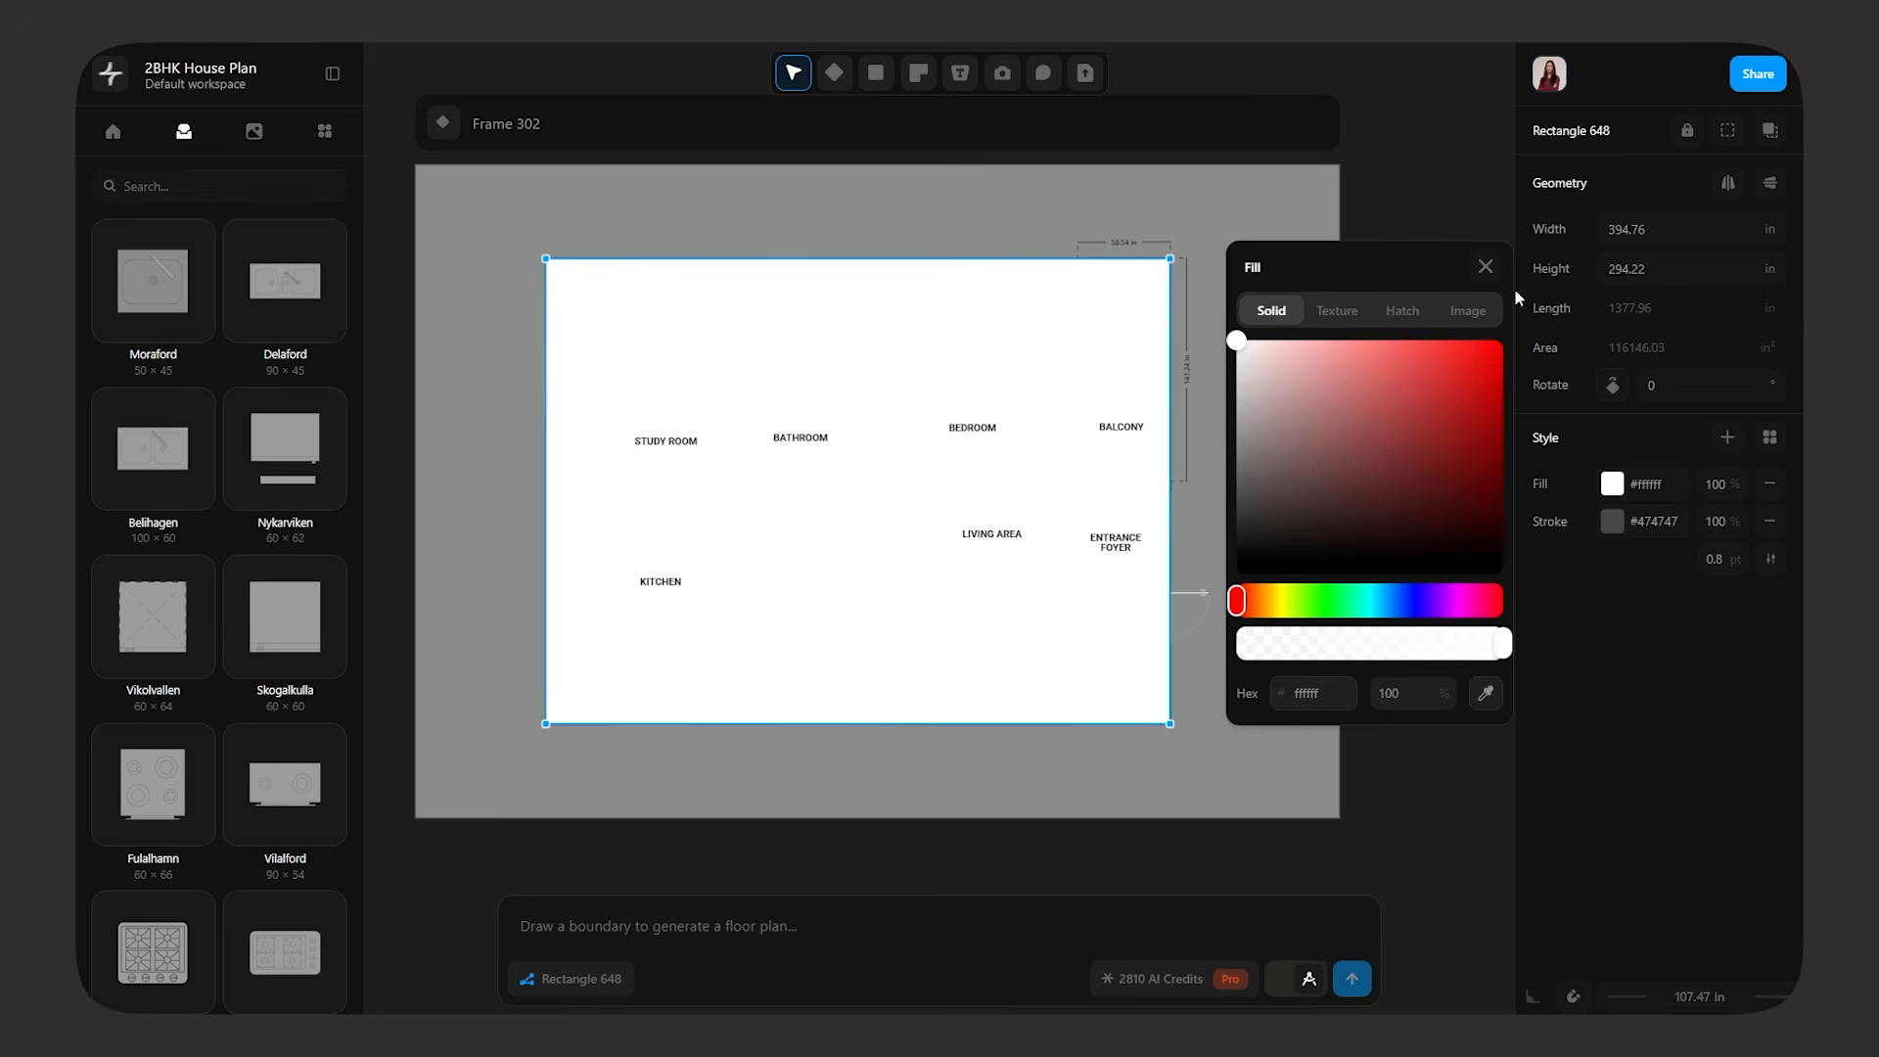
pyautogui.click(1485, 266)
pyautogui.rightClick(1053, 333)
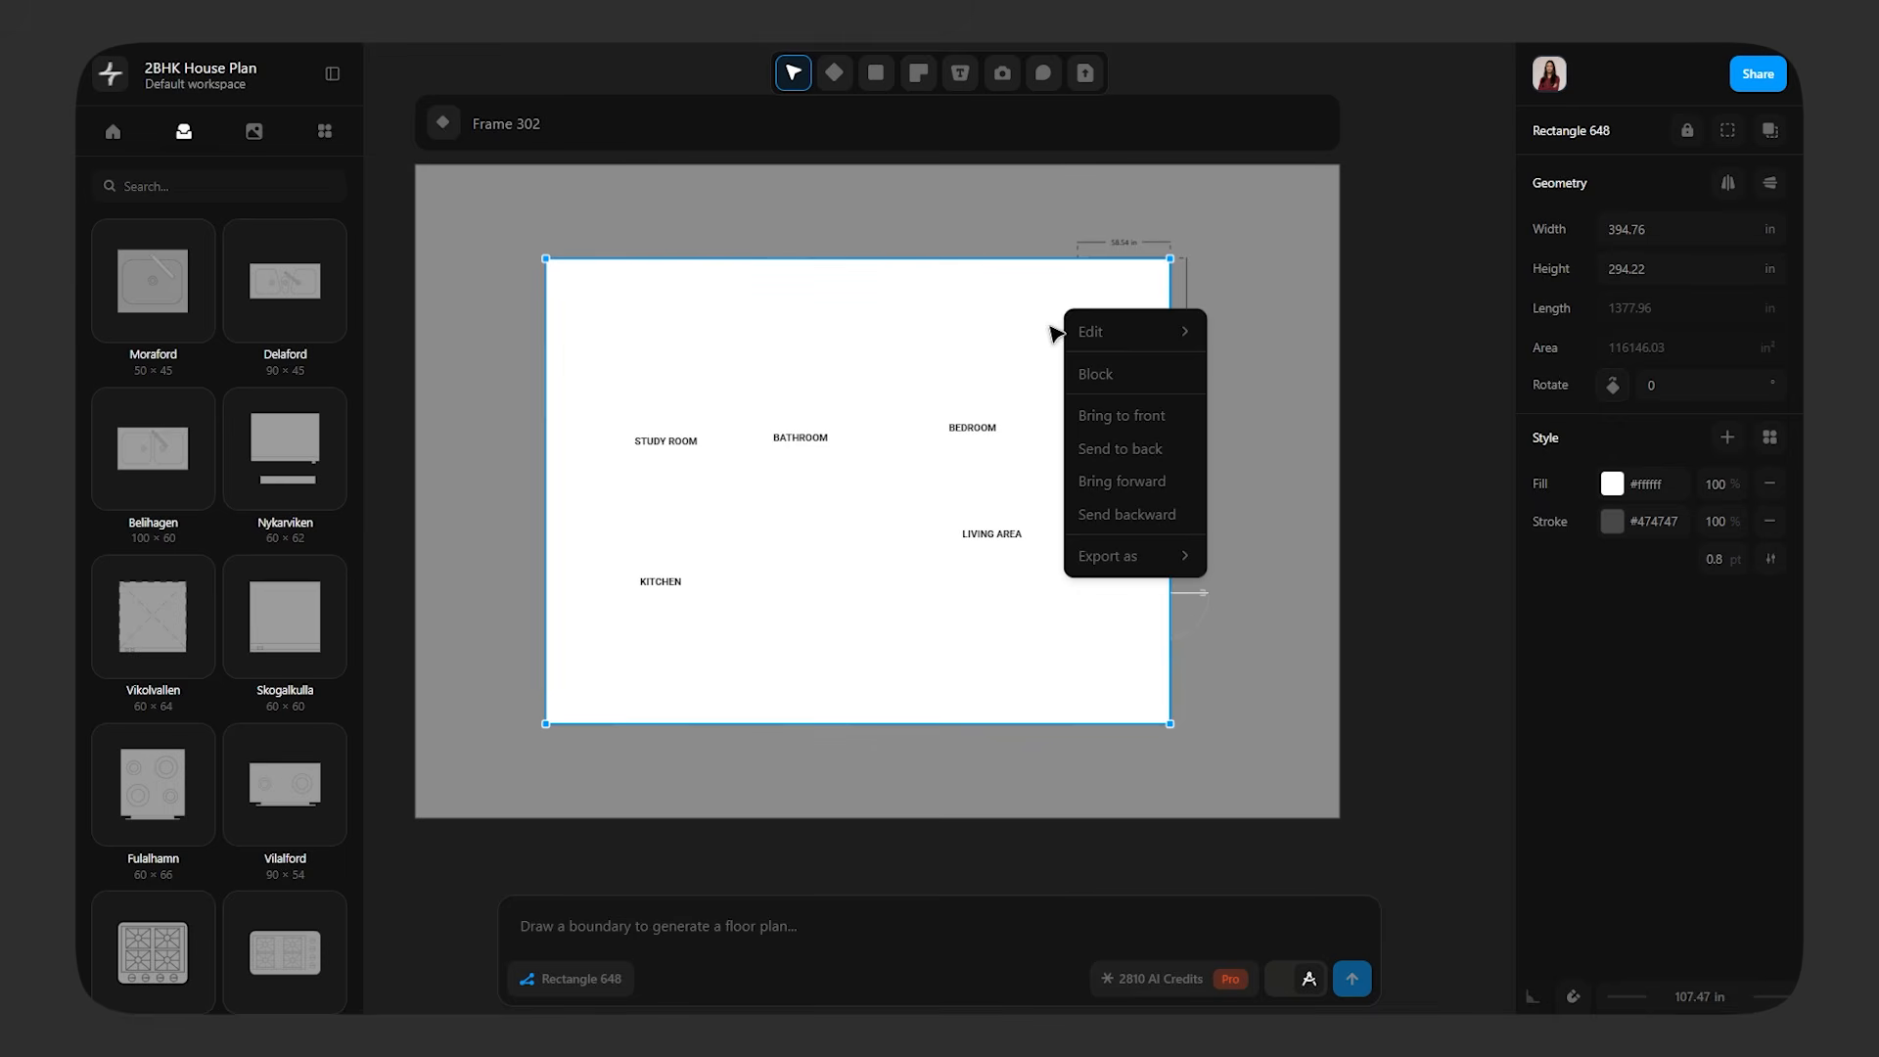
pyautogui.click(1162, 458)
pyautogui.click(1333, 462)
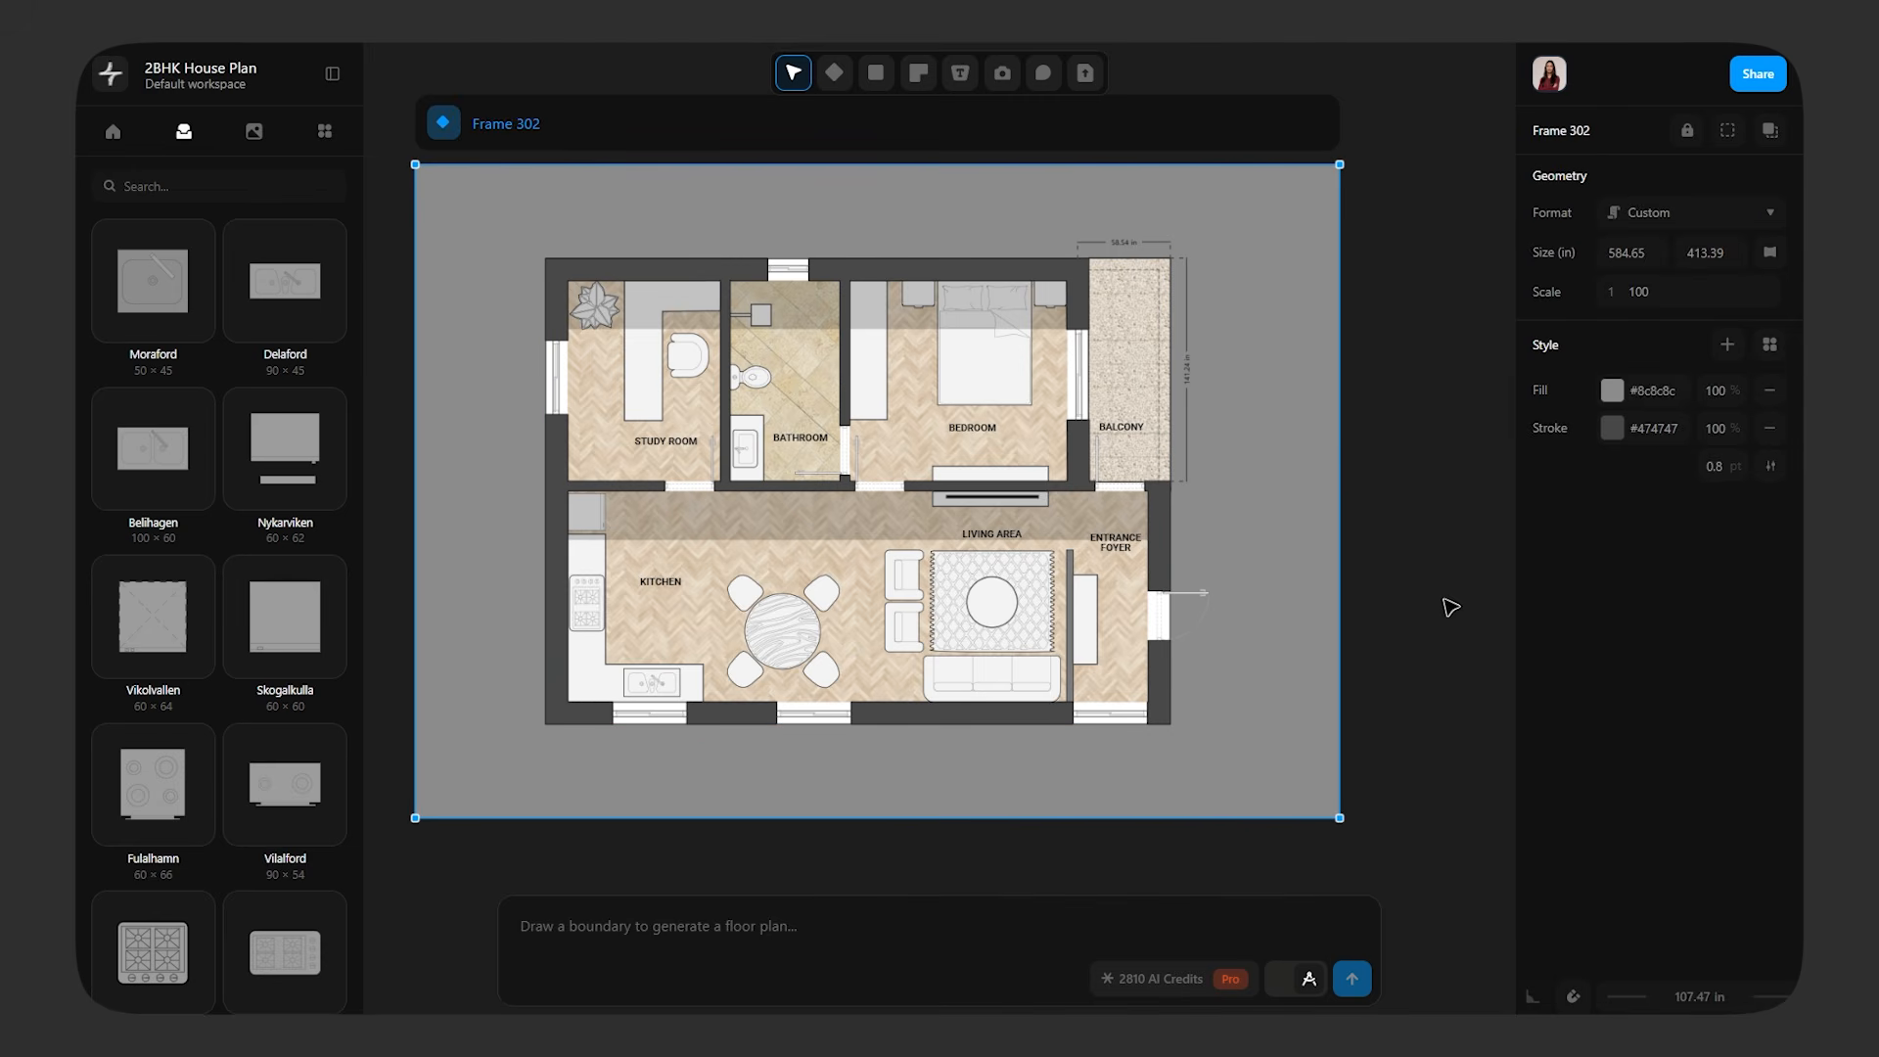
pyautogui.click(1444, 597)
# Place a copy of the living area's shadow strip directly below the lower outer wall, spanning the full house width
pyautogui.scroll(-3, 893, 662)
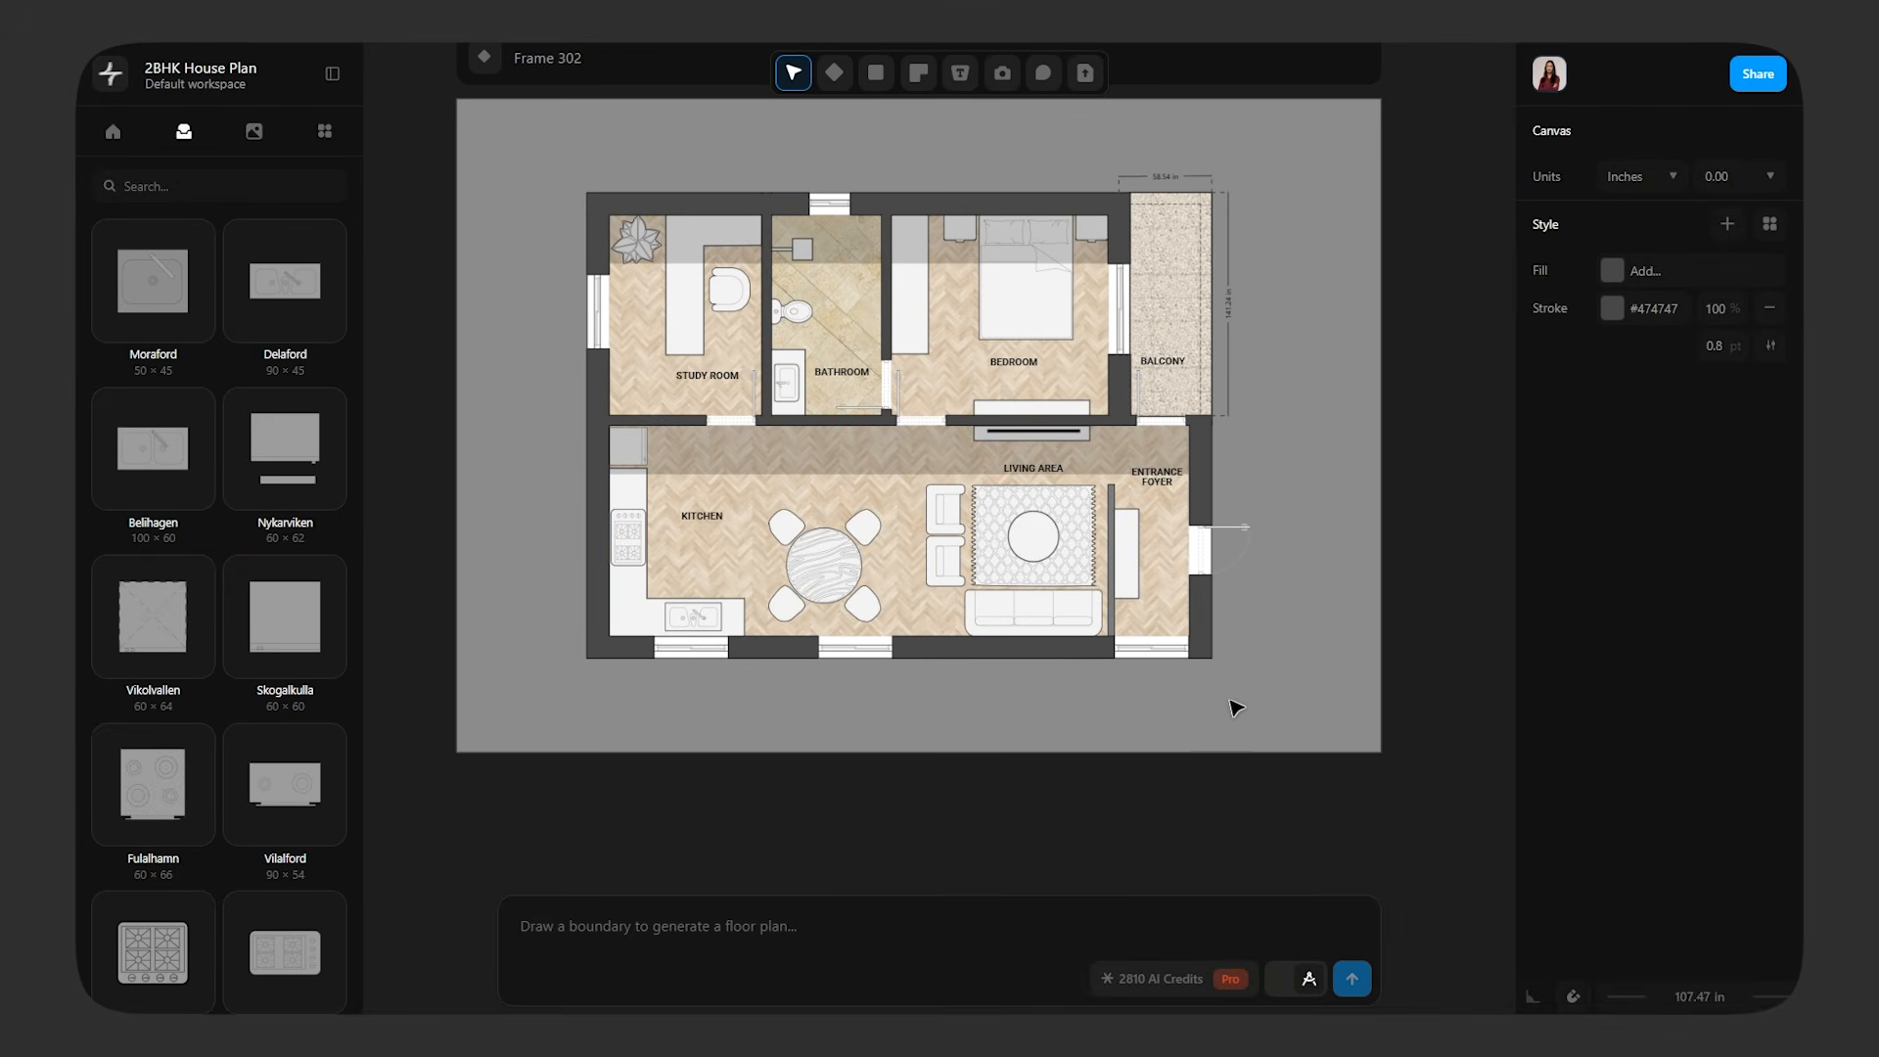
pyautogui.keyDown('ctrl'); pyautogui.scroll(2, 1238, 700); pyautogui.keyUp('ctrl')
pyautogui.scroll(1, 1240, 695)
pyautogui.moveTo(1248, 631); pyautogui.dragTo(1304, 631, button='middle')
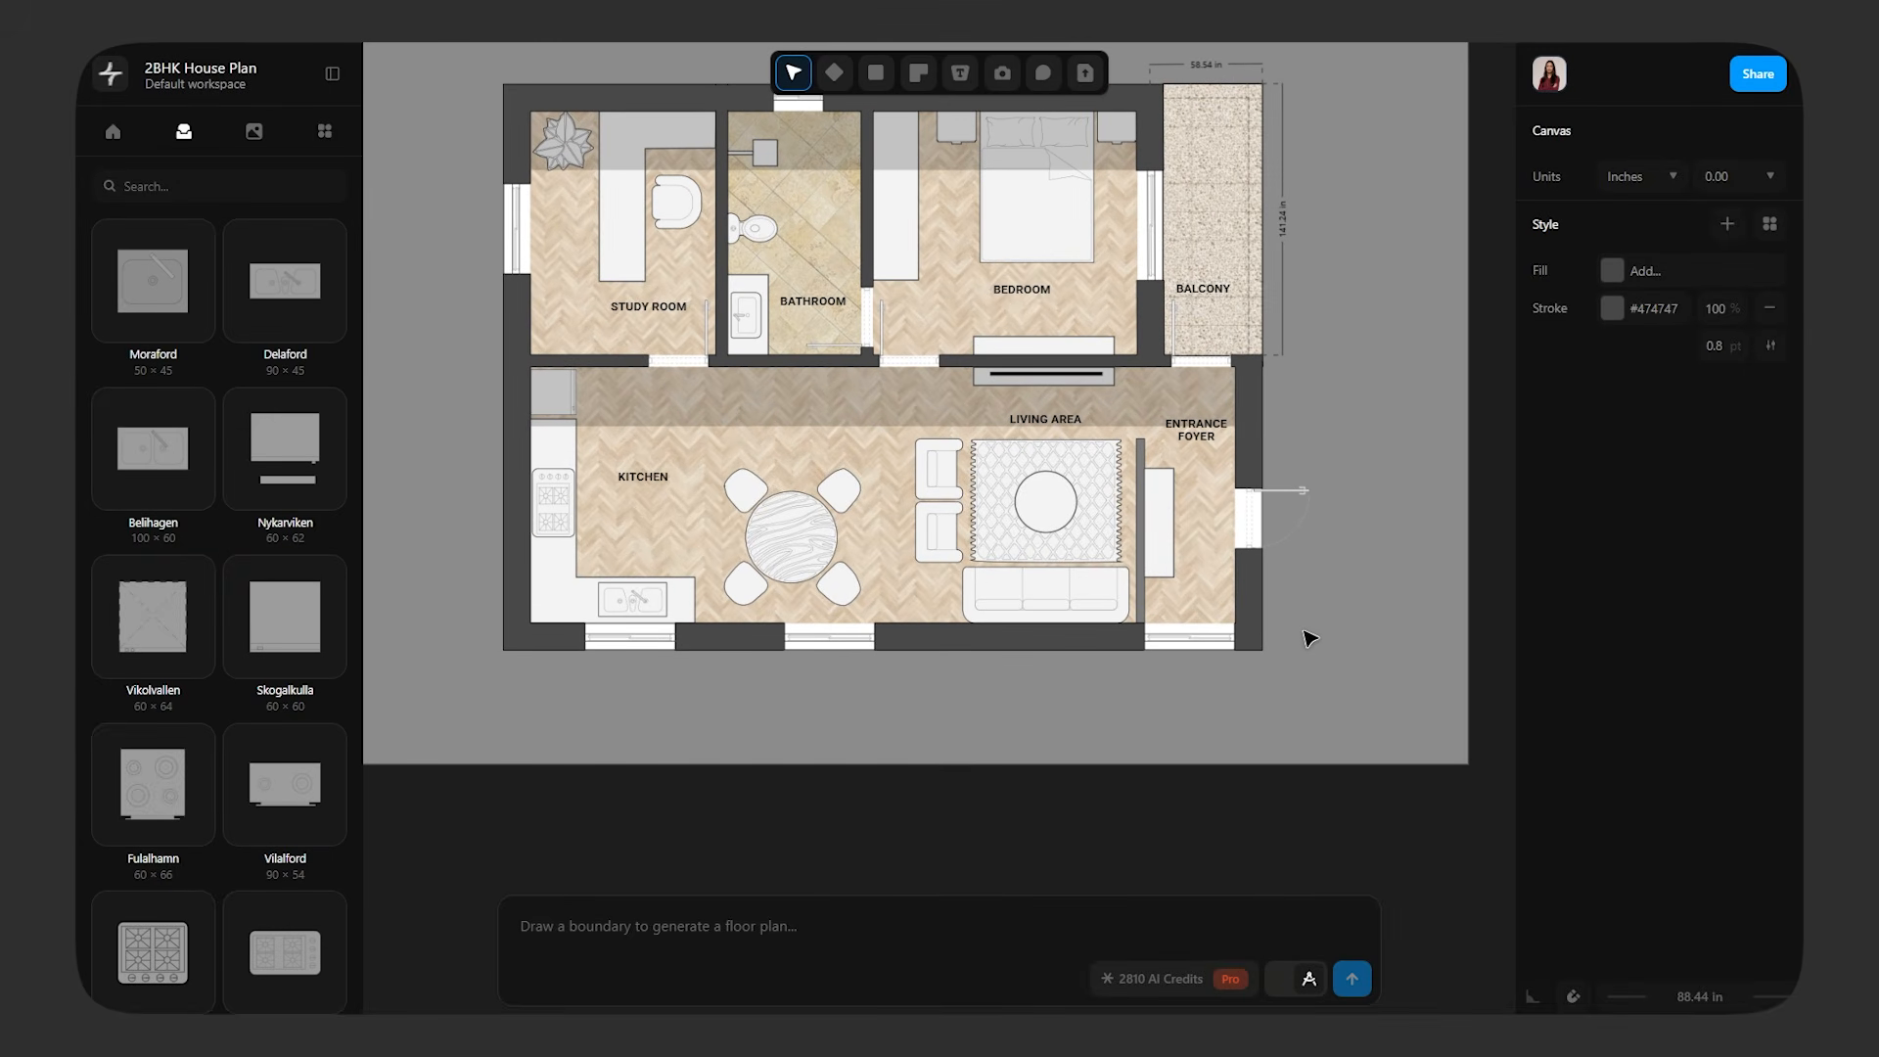
pyautogui.click(857, 407)
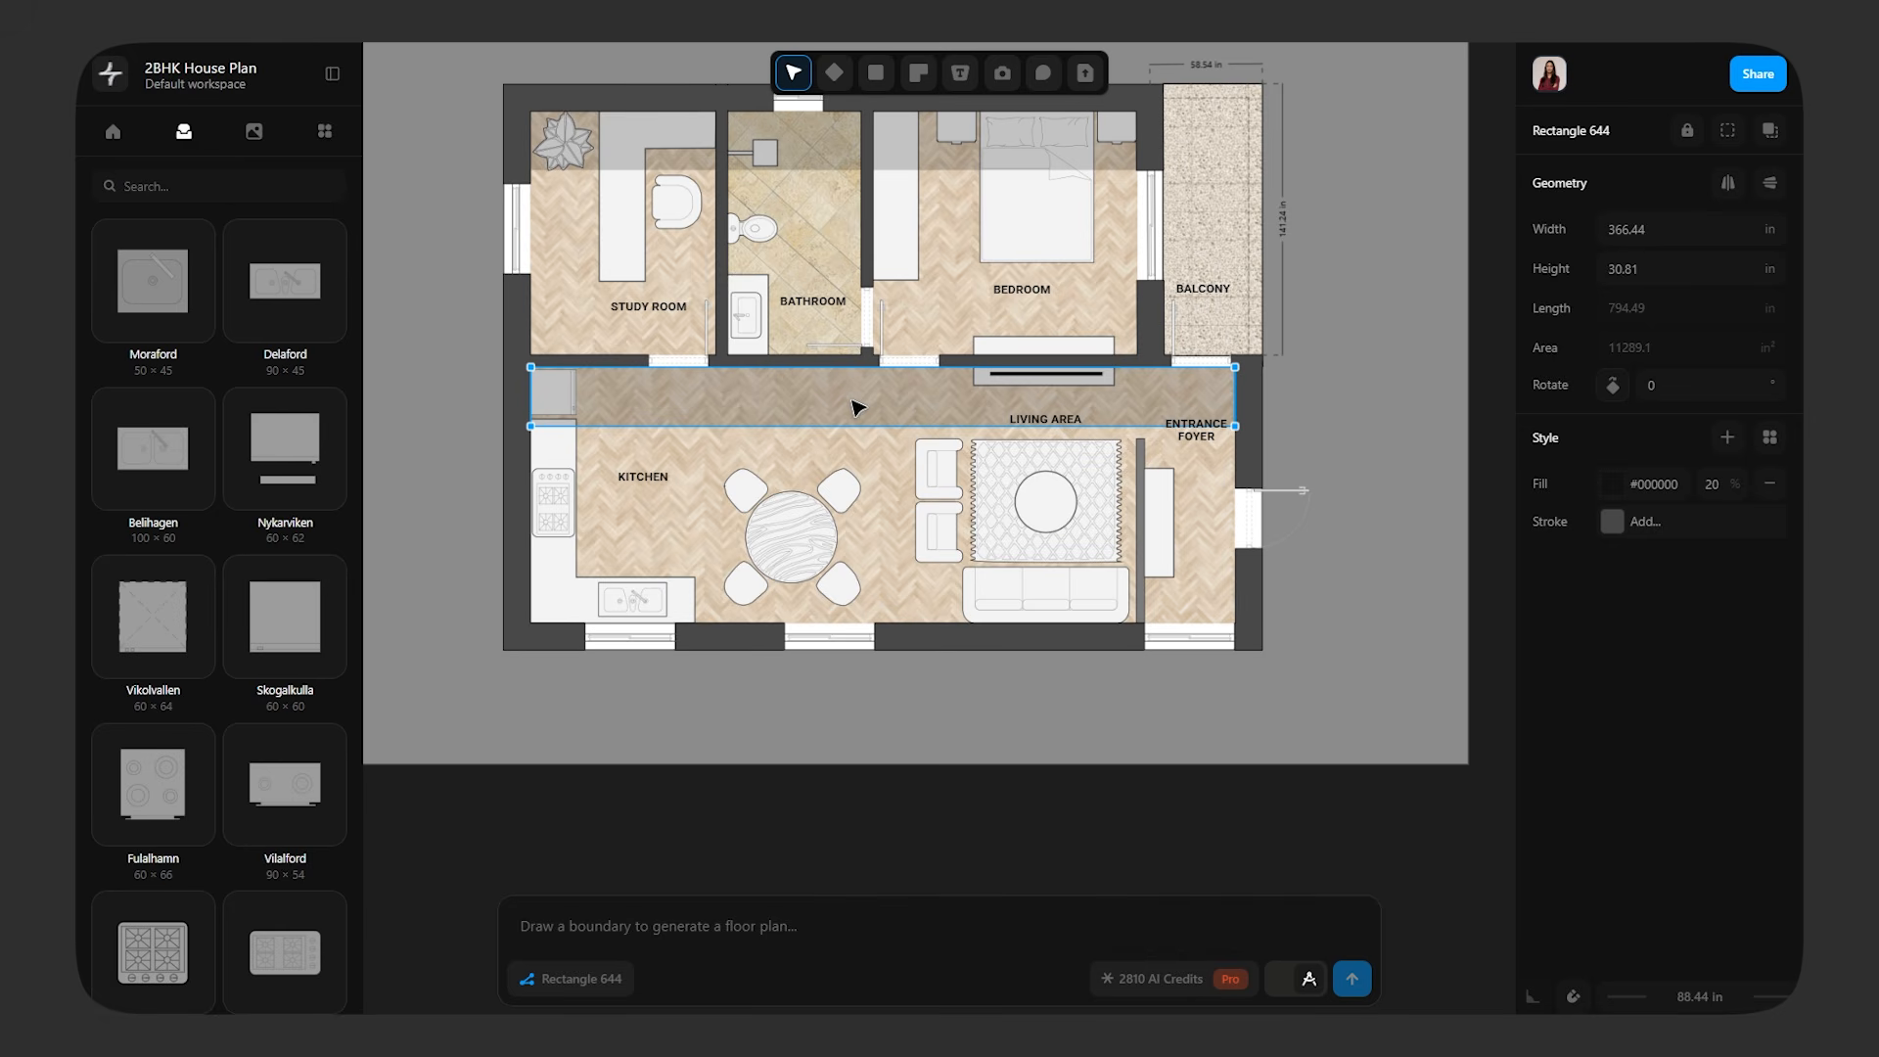
pyautogui.hotkey('ctrl', 'v')
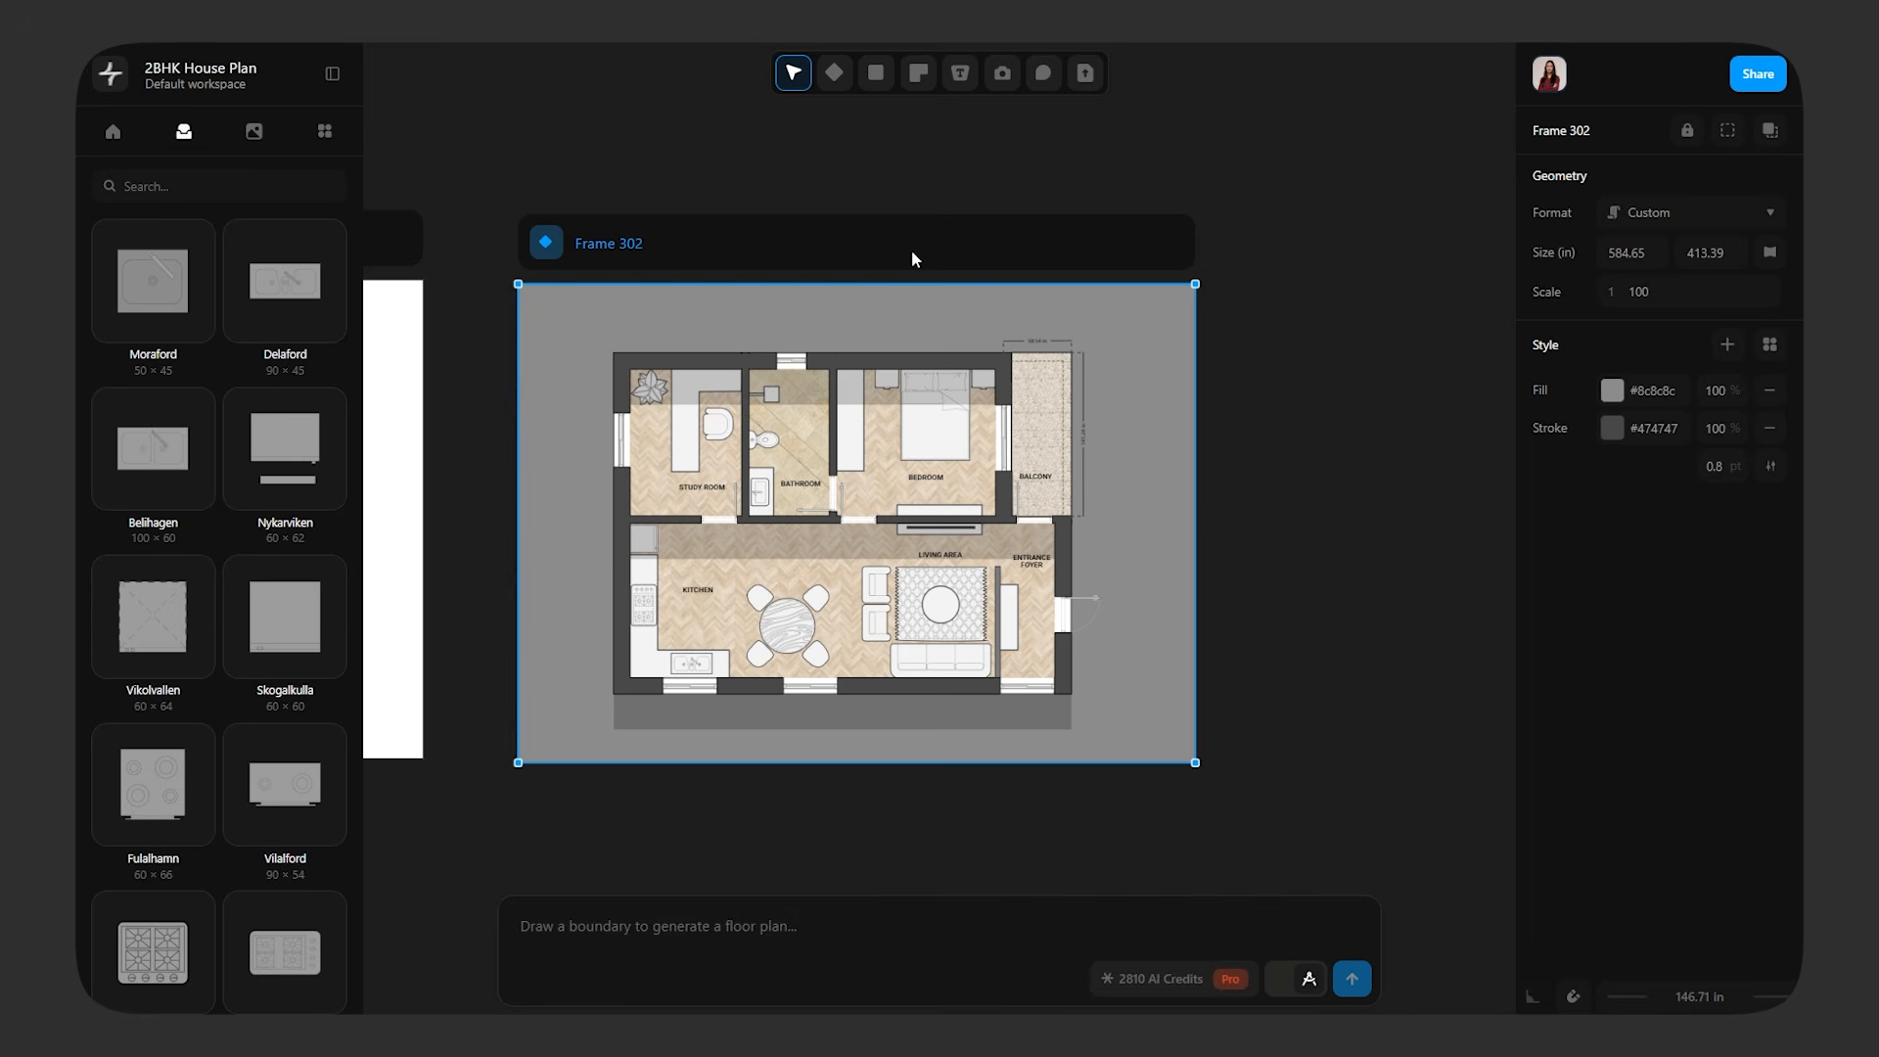
# Paste a white-background copy of the furnished plan frame and place it beside the grey original
pyautogui.hotkey('ctrl', 'v')
pyautogui.scroll(-3, 912, 254)
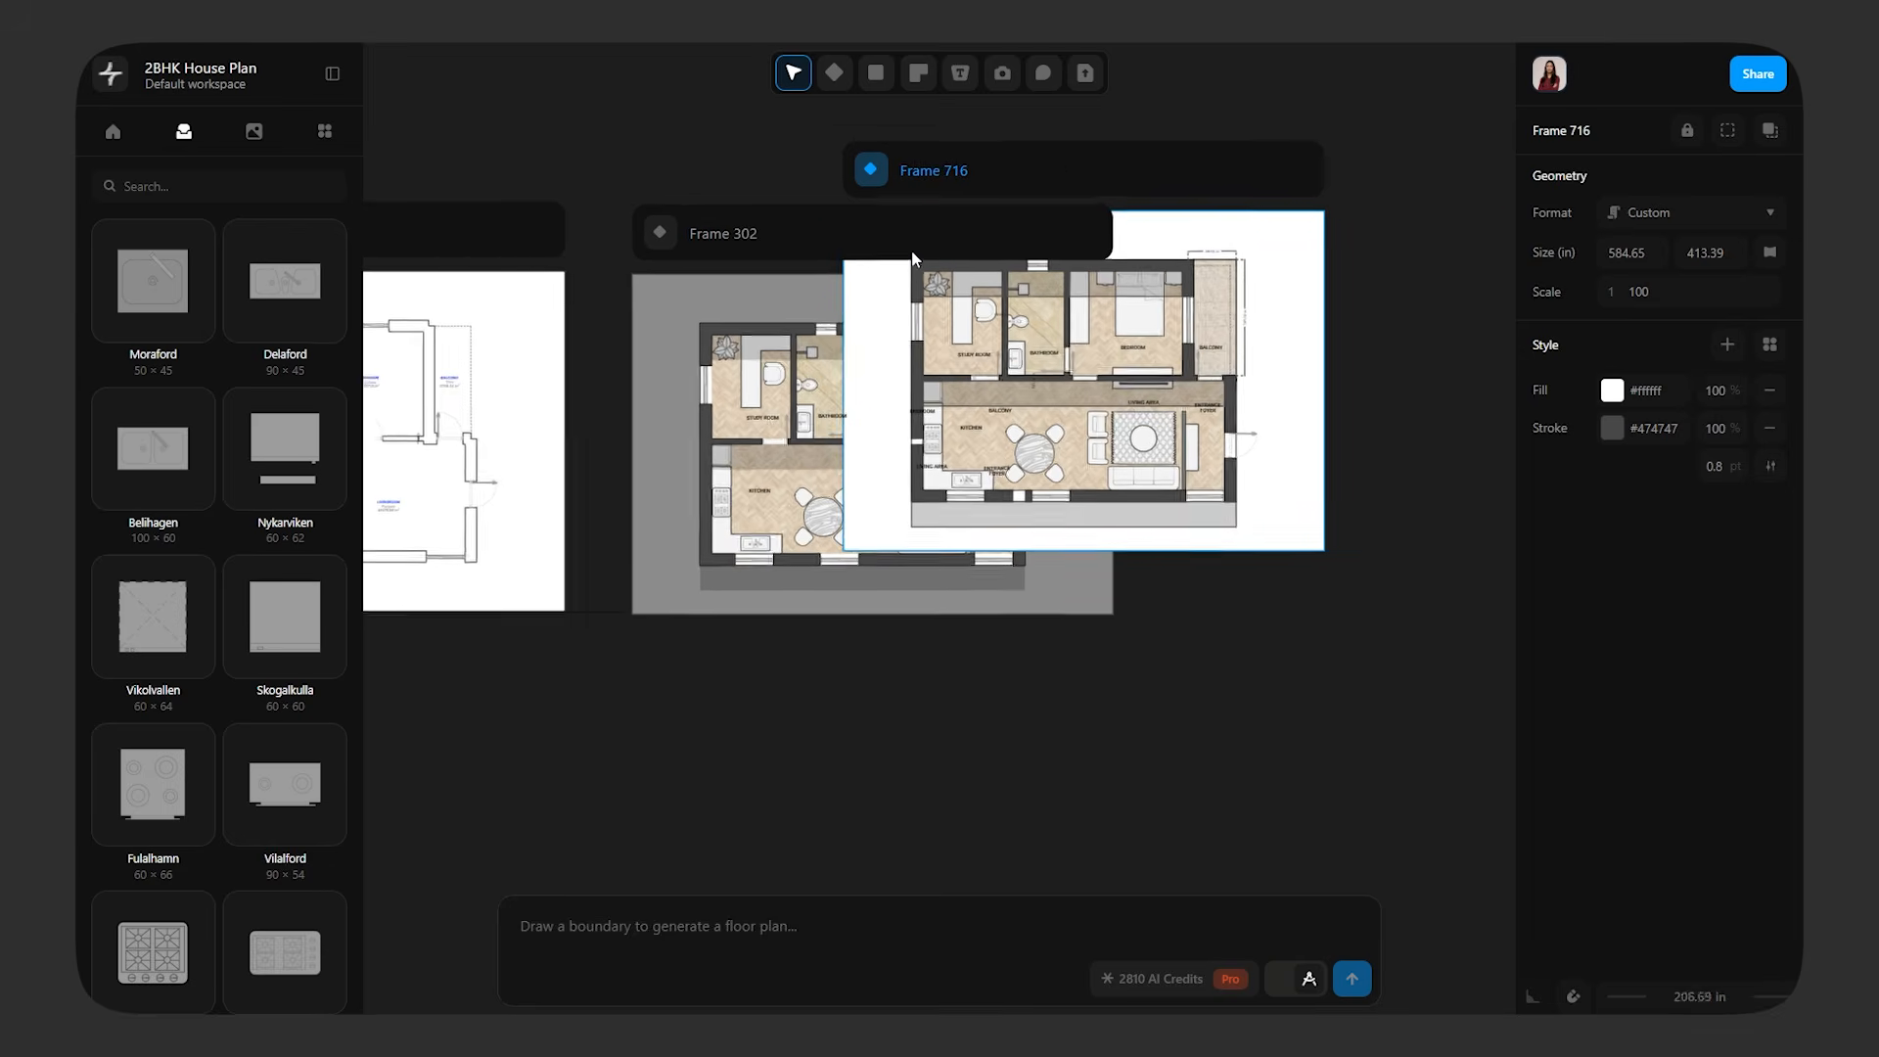
pyautogui.moveTo(1113, 147); pyautogui.dragTo(1400, 214)
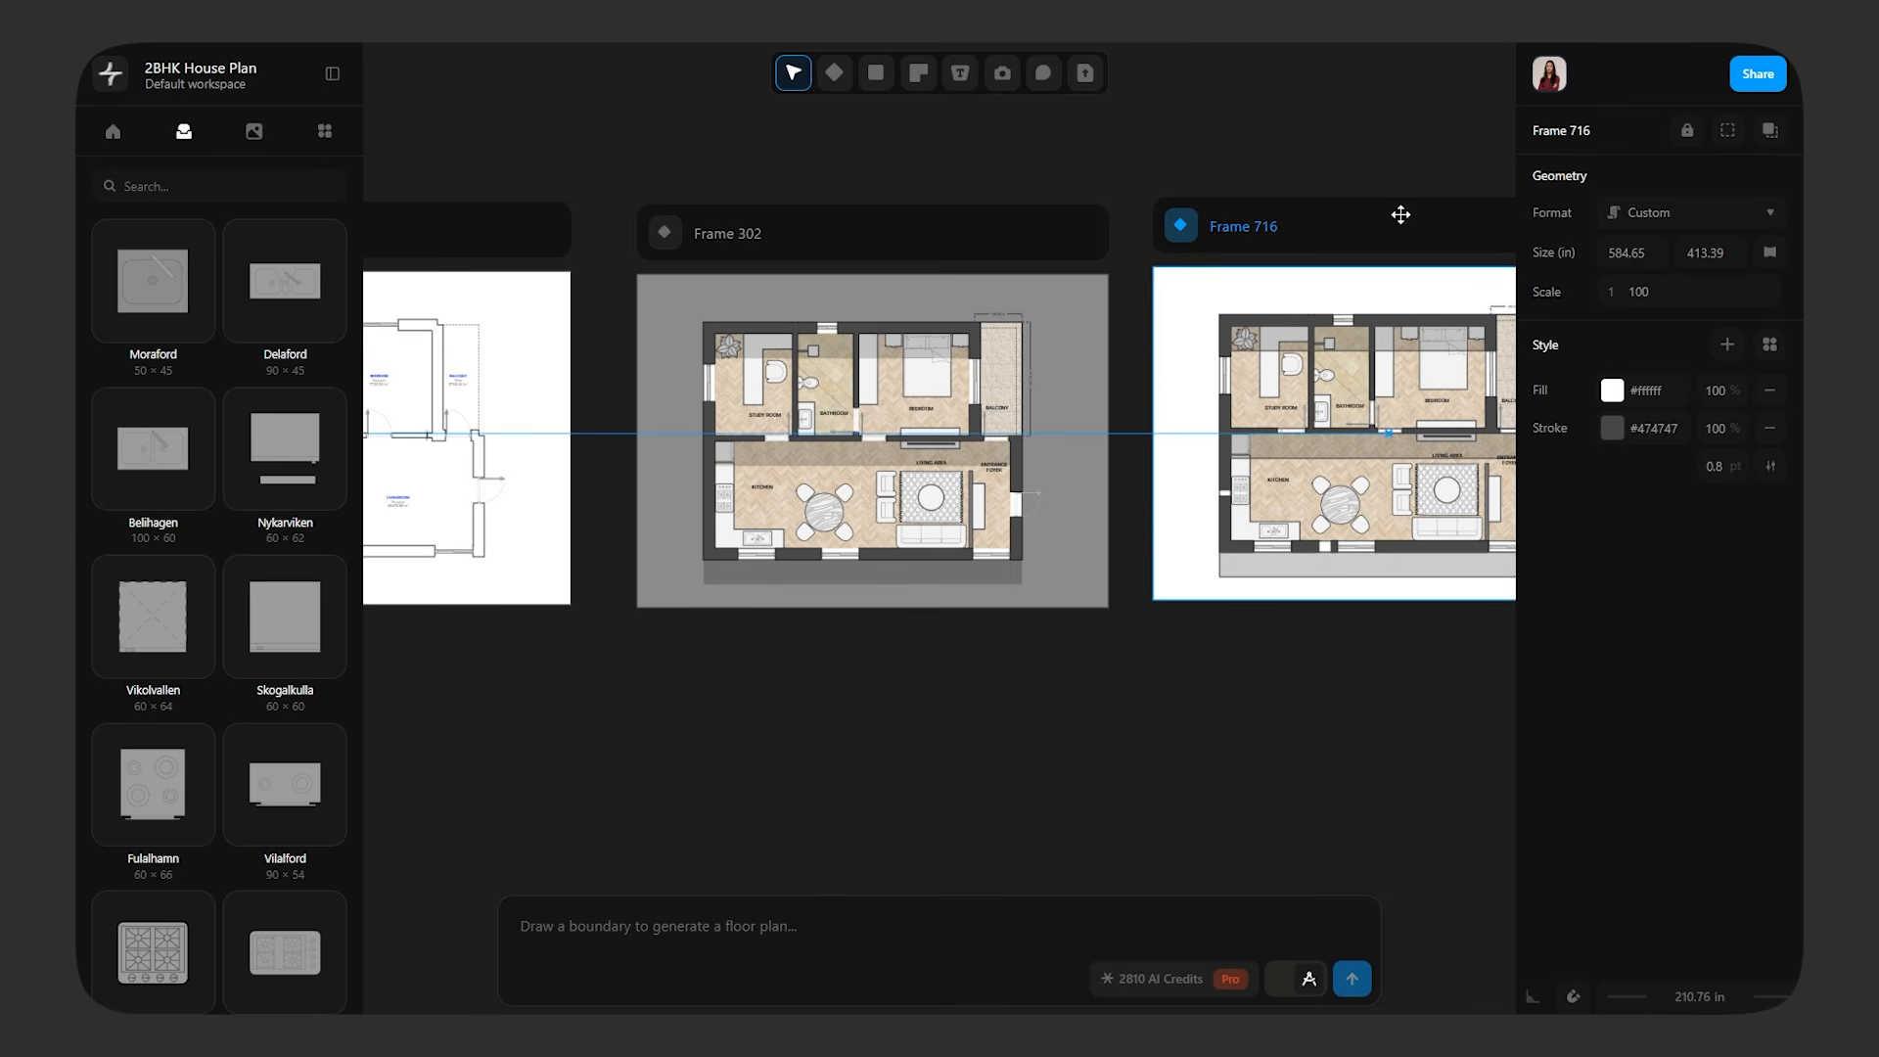
pyautogui.click(1409, 704)
pyautogui.hscroll(5, 1158, 721)
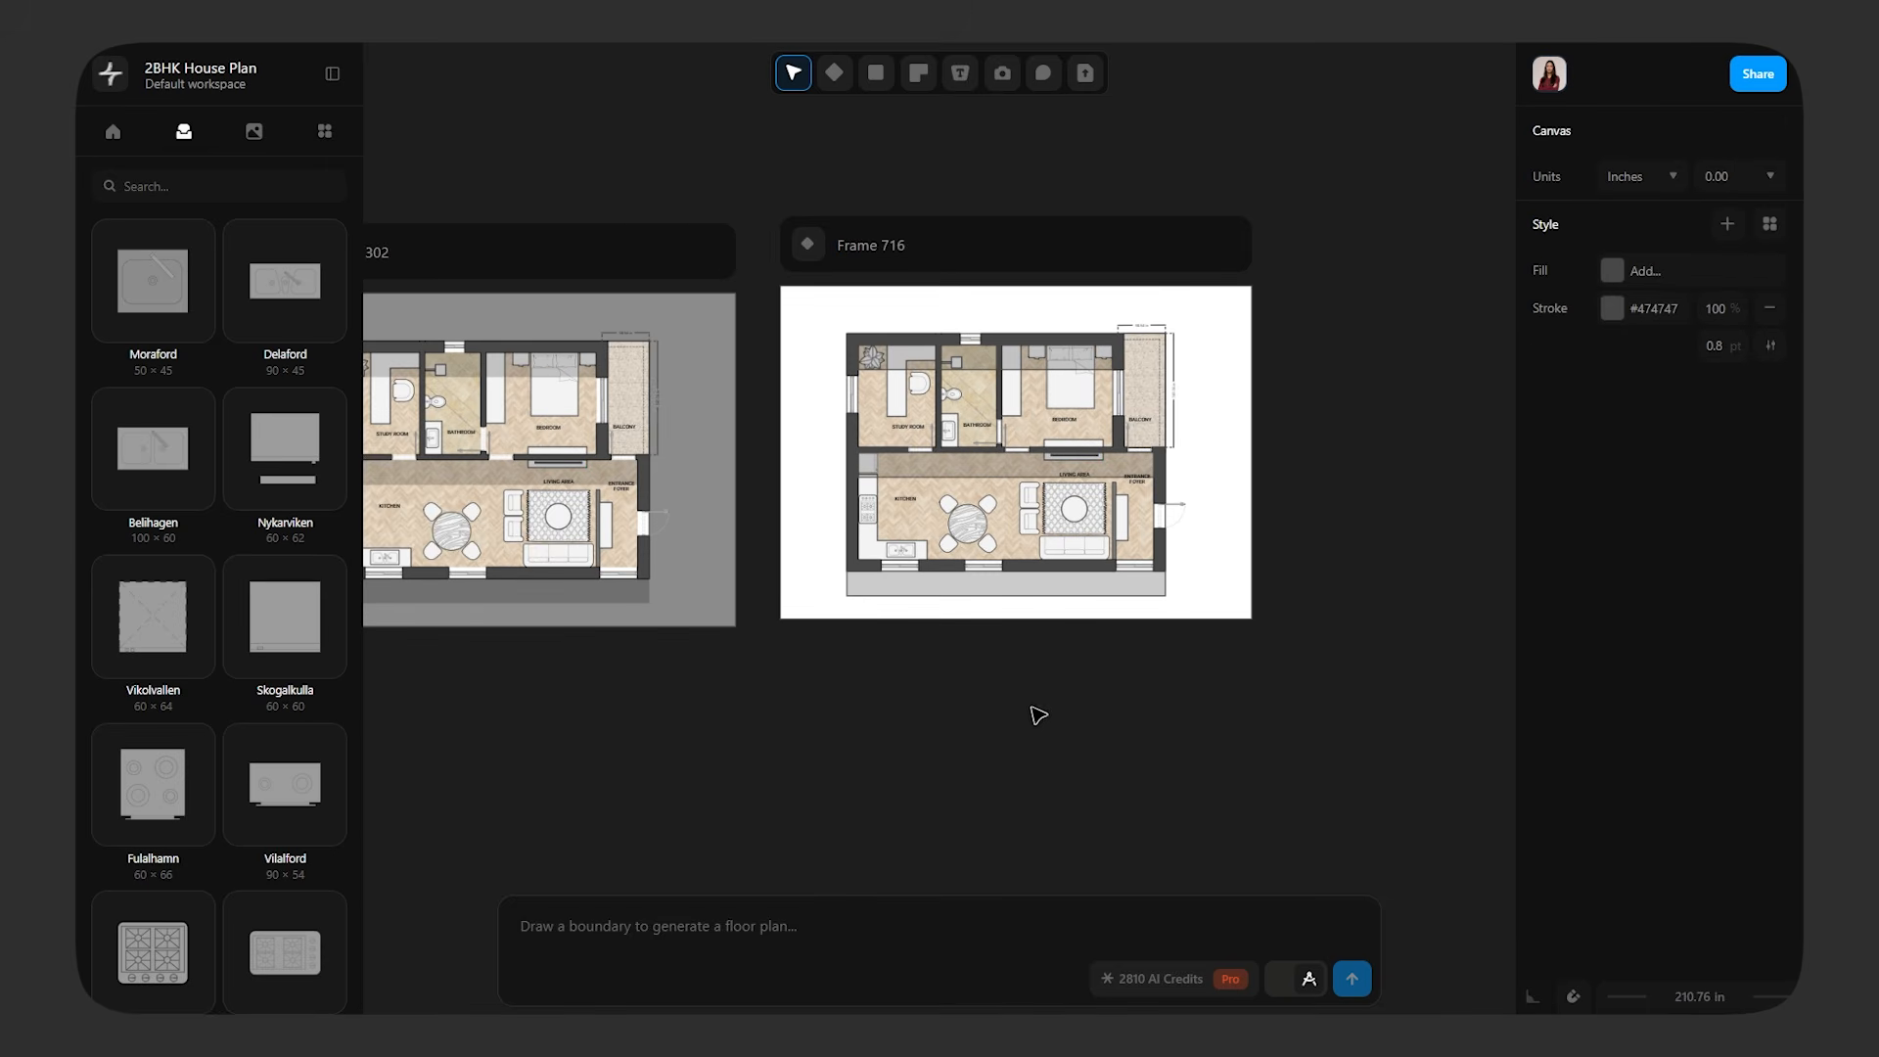
pyautogui.scroll(3, 1036, 713)
pyautogui.scroll(-3, 1082, 852)
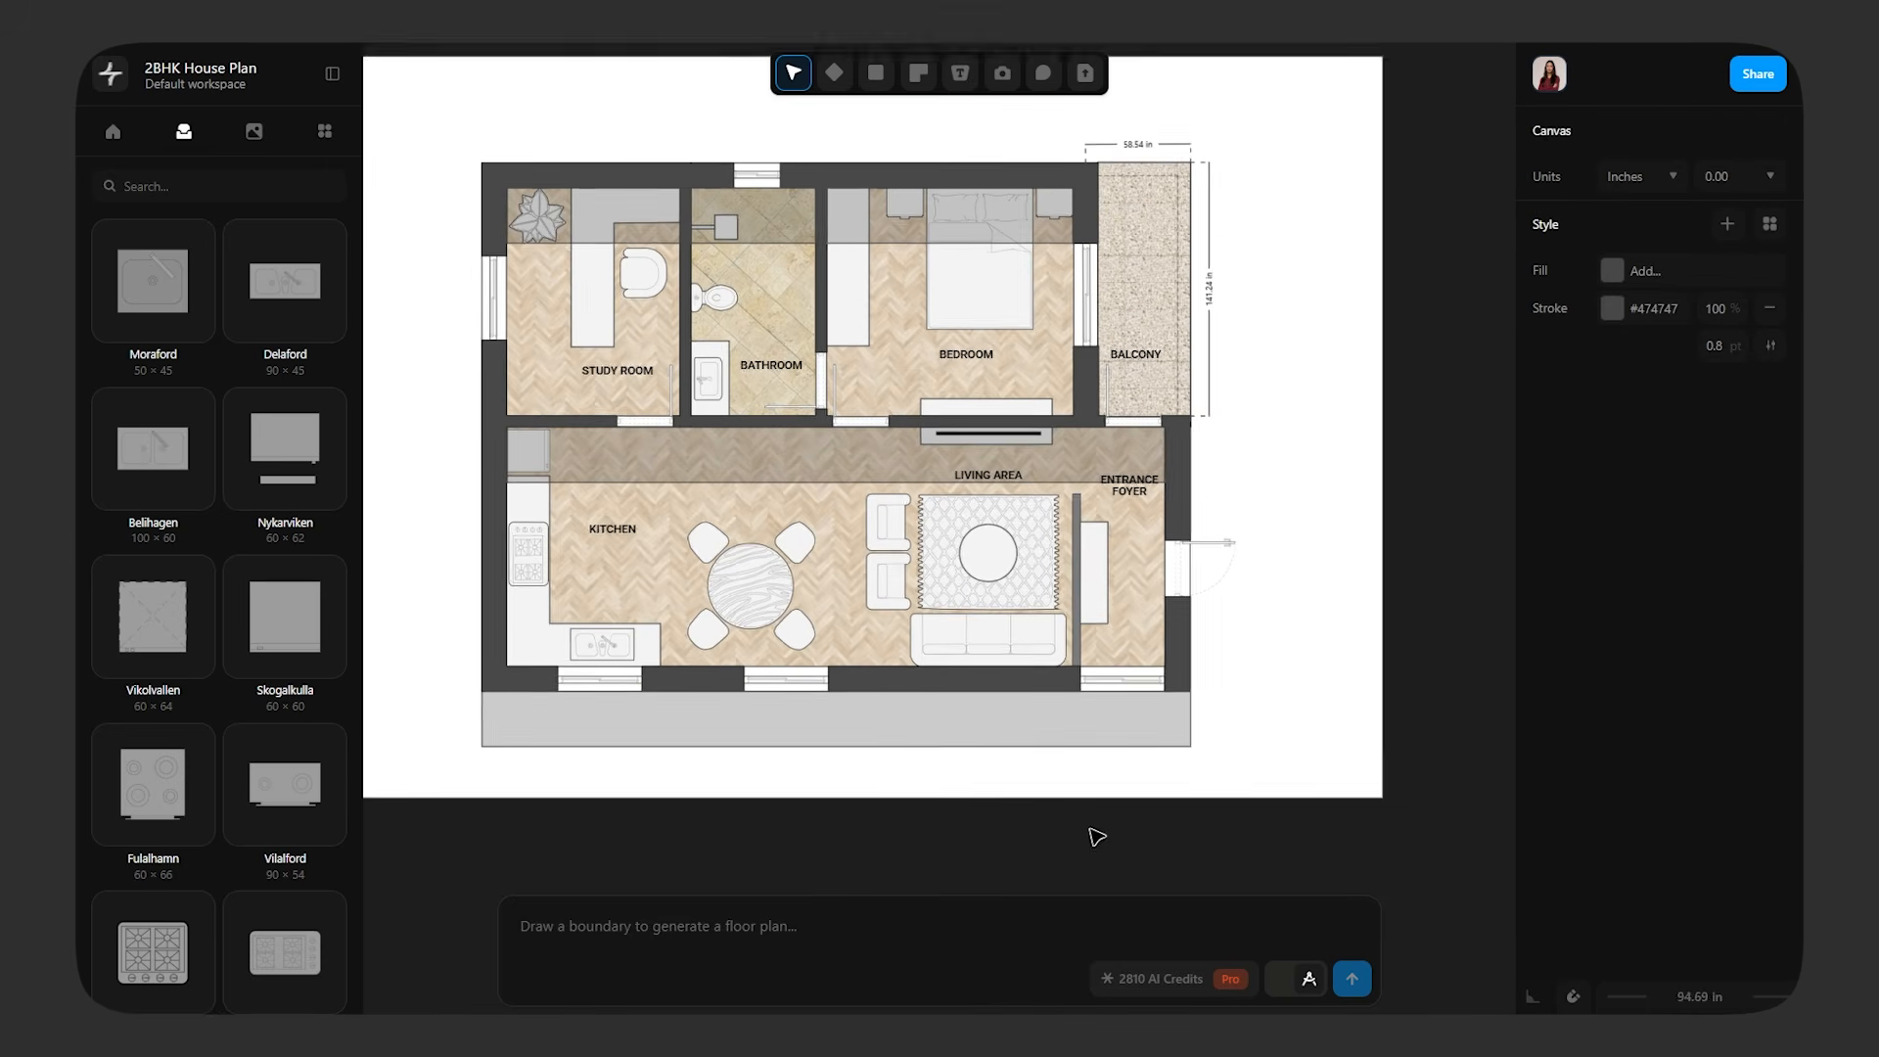
# Import the green colour palette image and place it small in the white frame's upper corner beside the balcony
pyautogui.click(1086, 74)
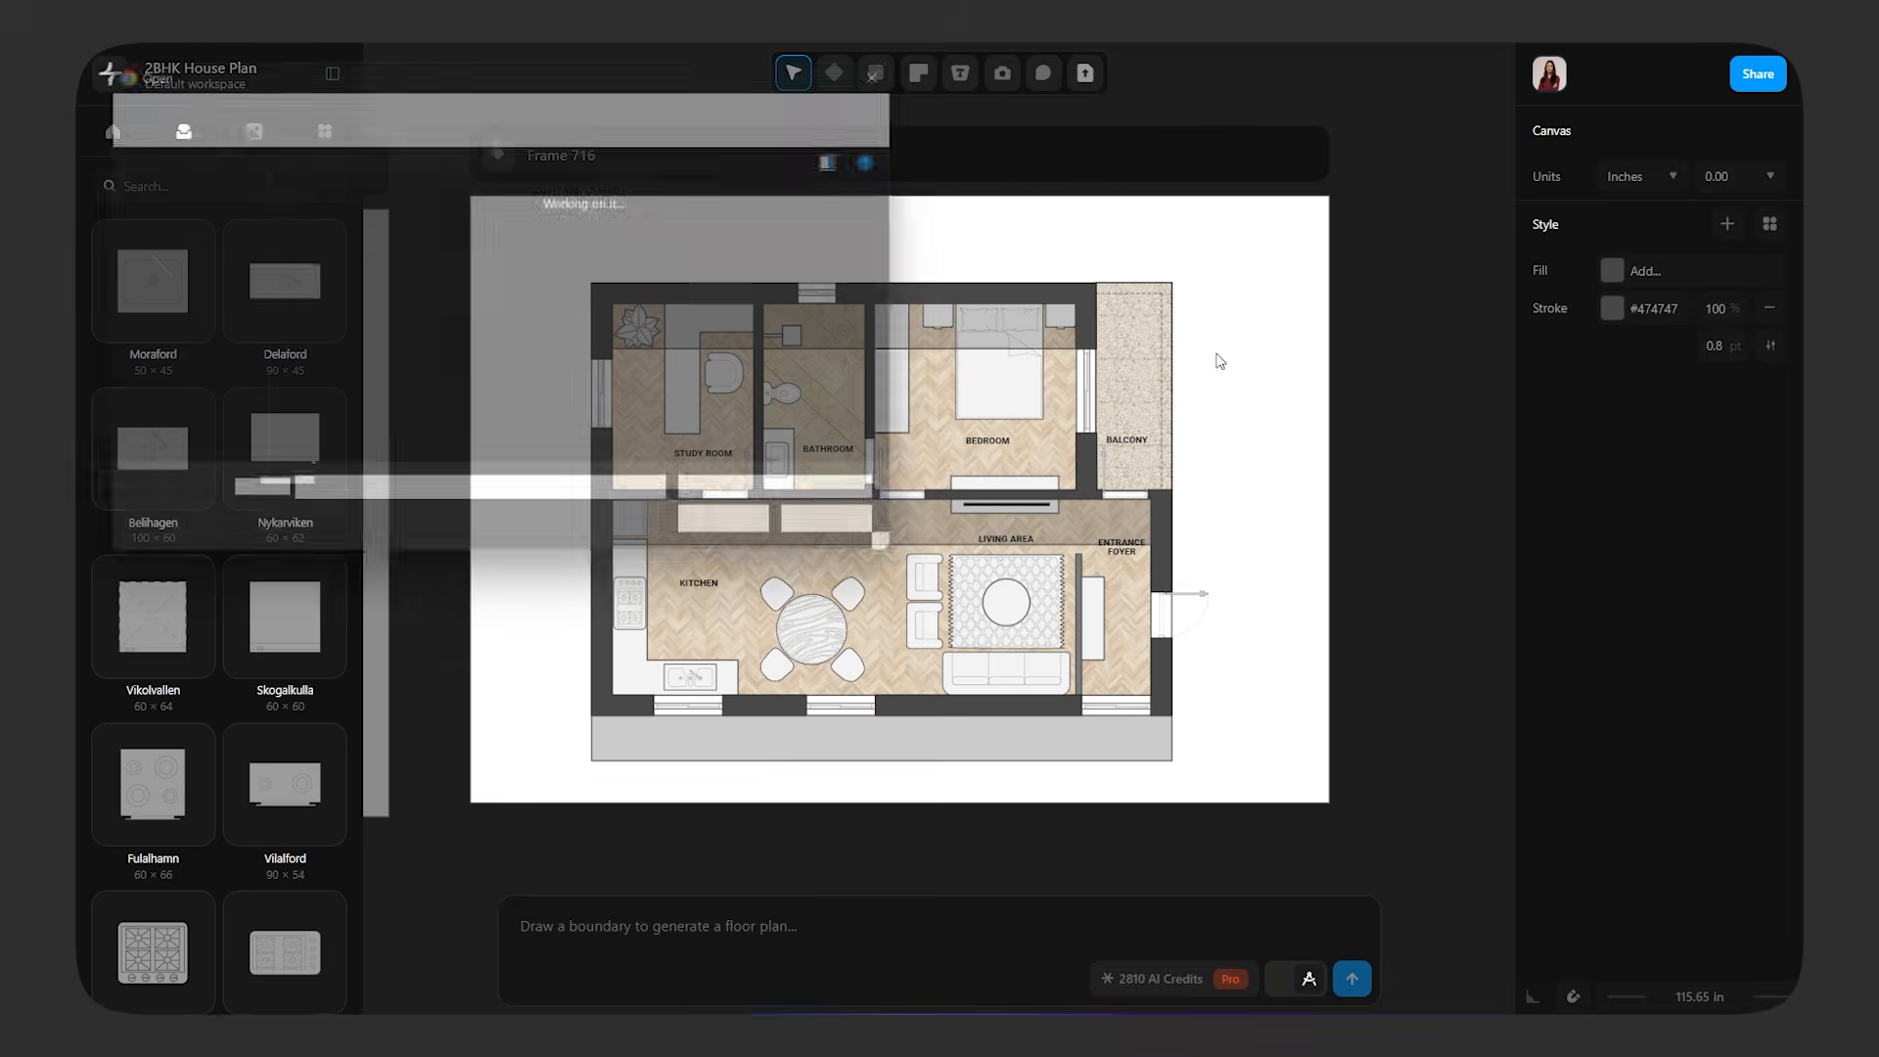
pyautogui.click(749, 541)
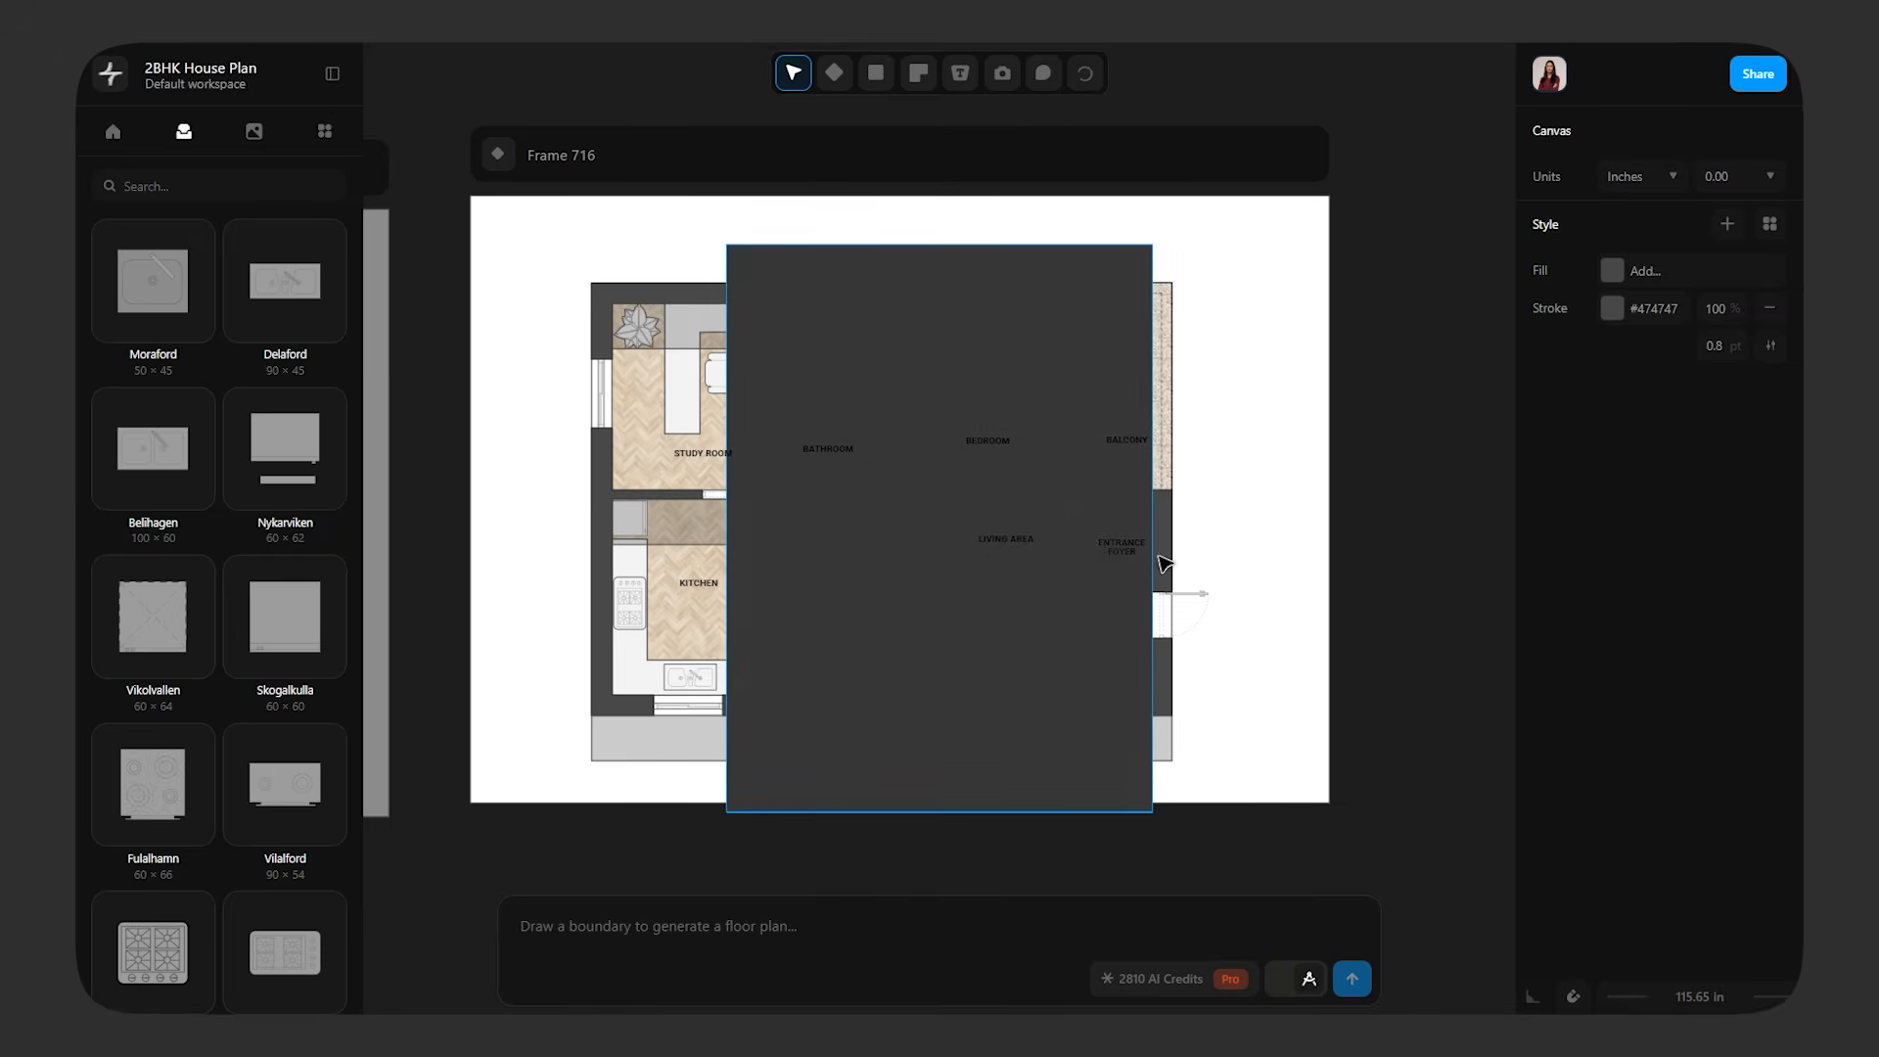
pyautogui.click(1108, 266)
pyautogui.moveTo(1154, 245); pyautogui.dragTo(1238, 272)
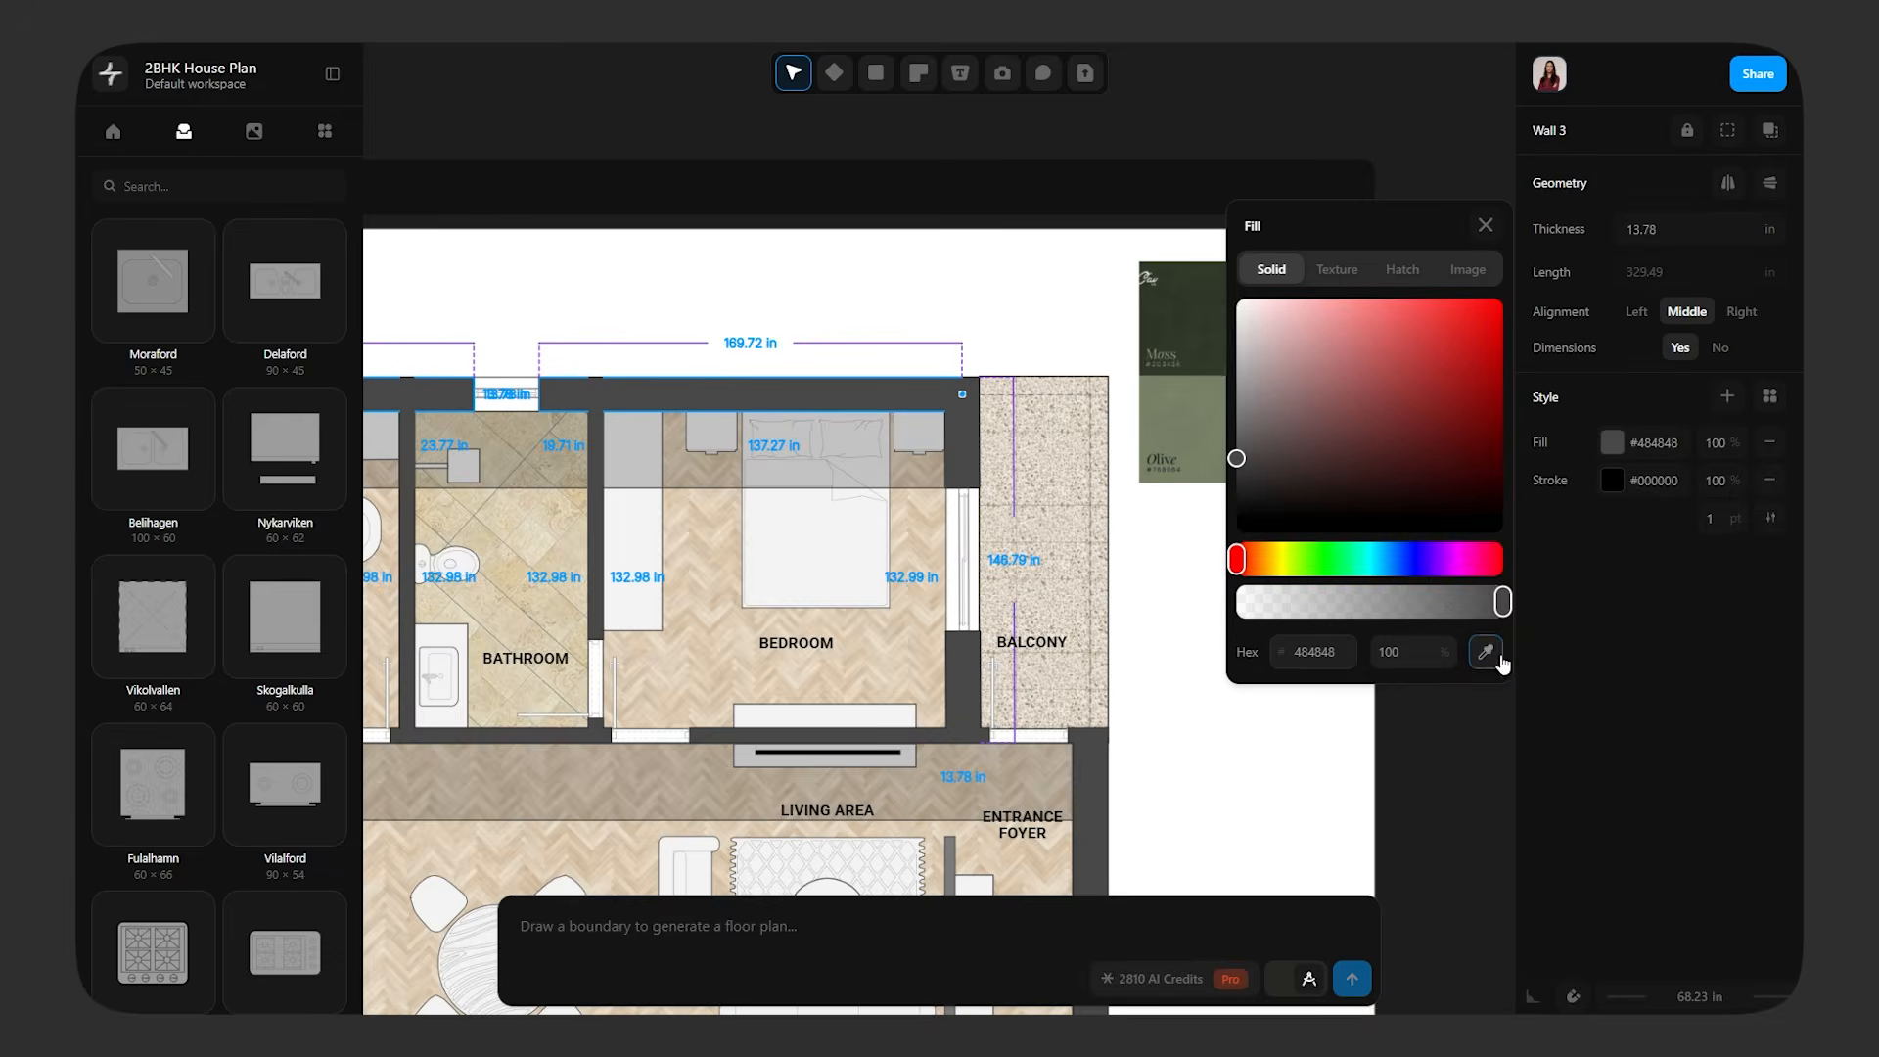
pyautogui.click(1266, 650)
# Select the plan's outer and partition walls together and fill them with the dark green #313a29 sampled from the palette image
pyautogui.click(1288, 524)
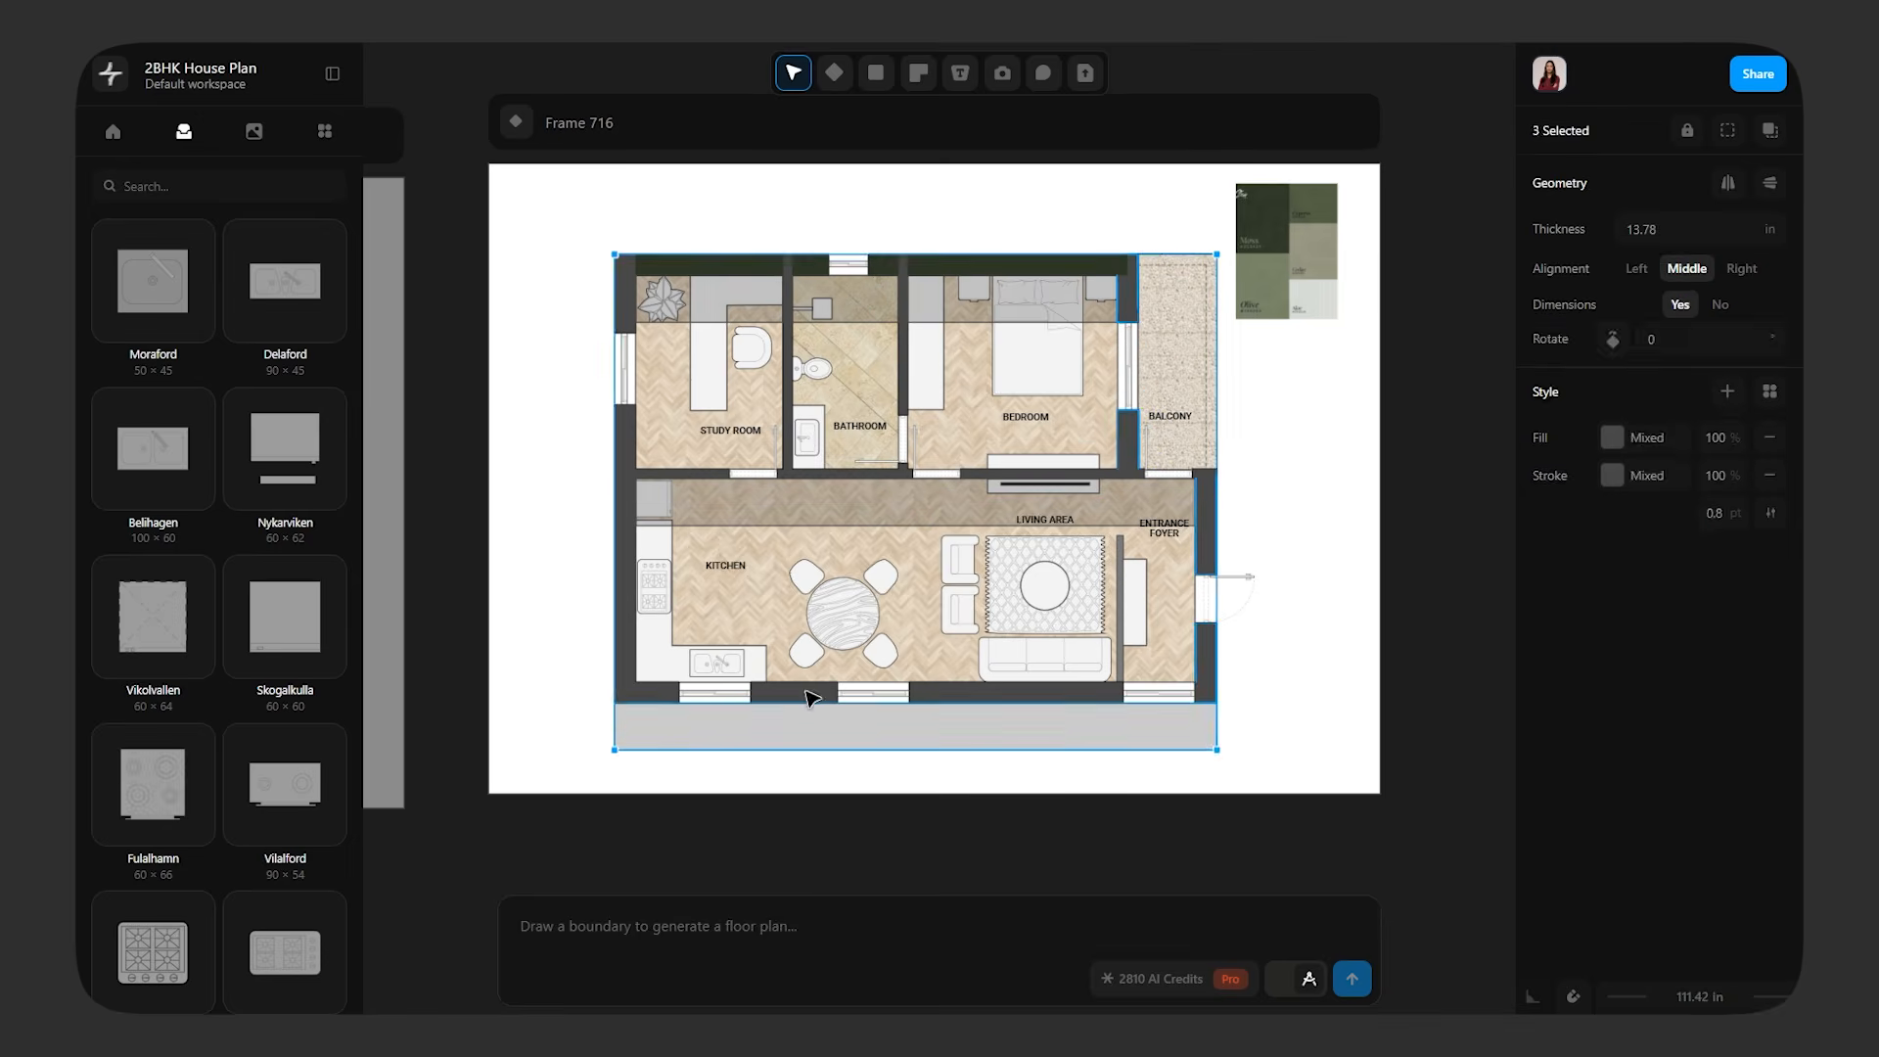
pyautogui.click(1266, 671)
pyautogui.click(1077, 675)
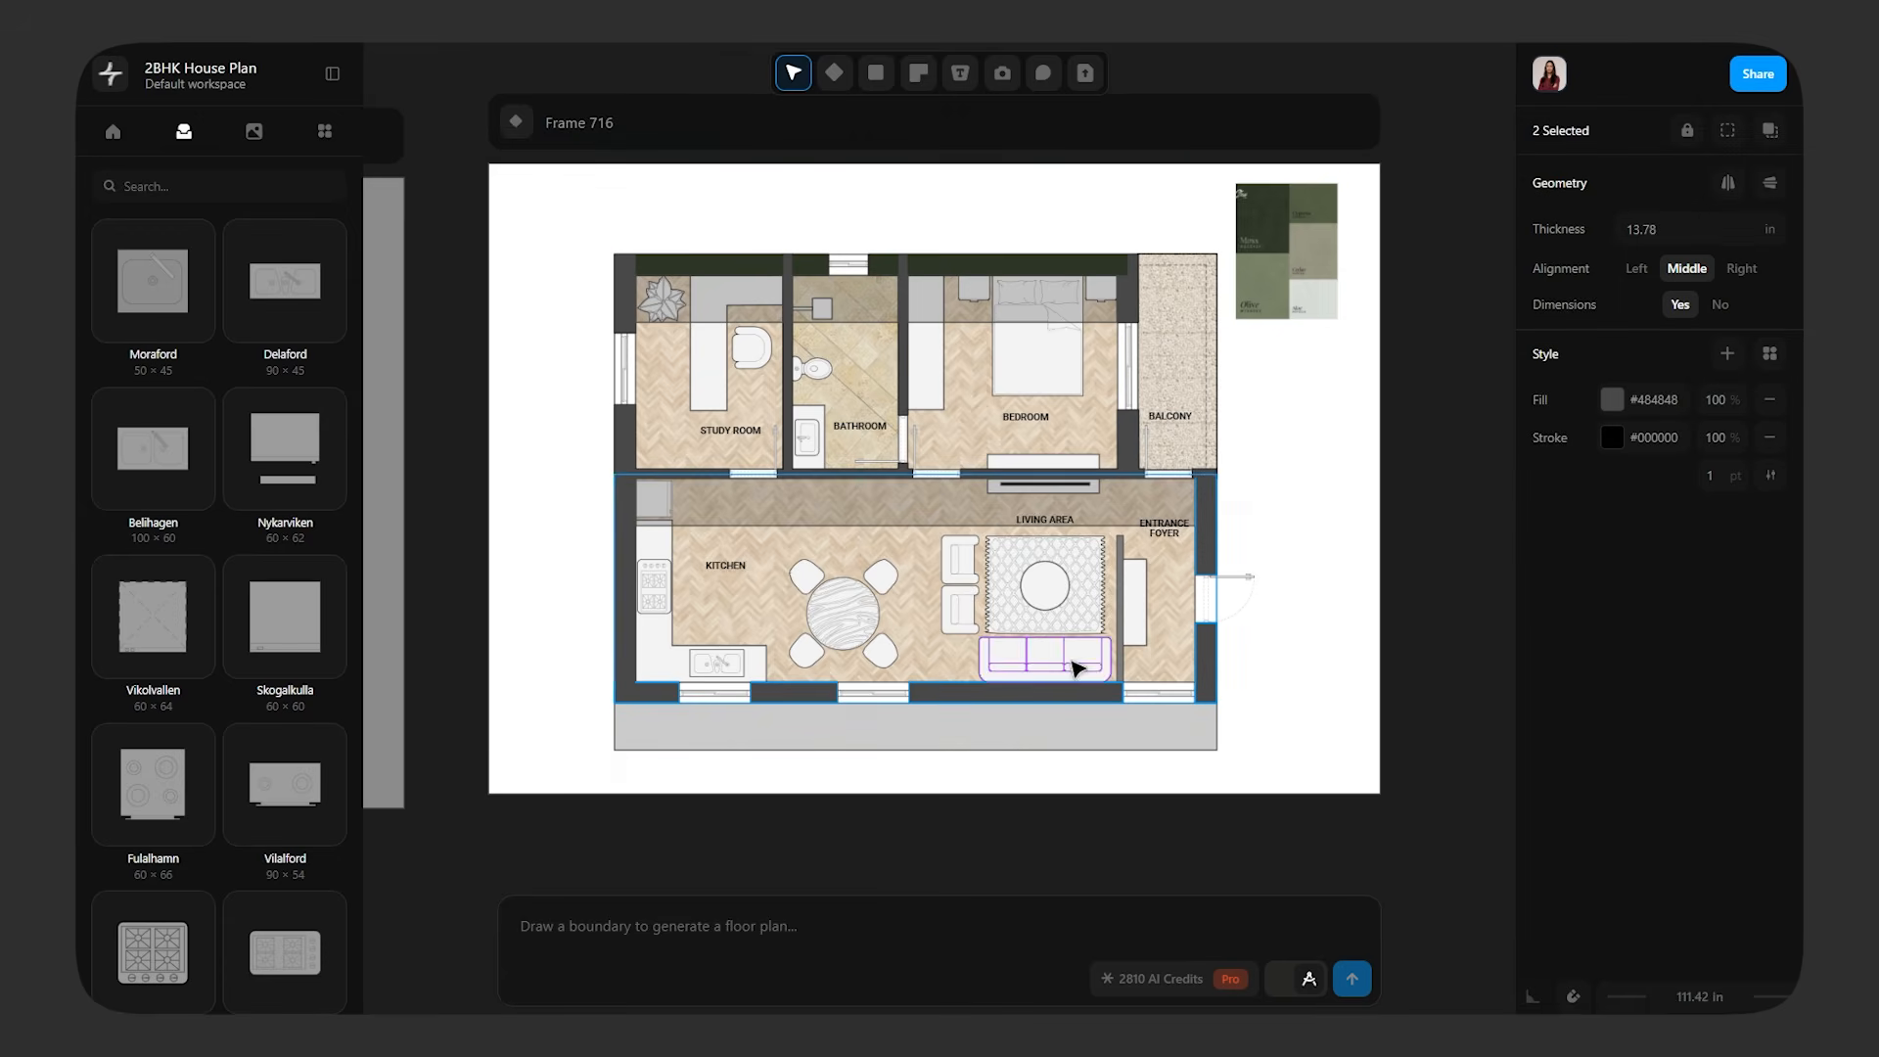
pyautogui.click(1189, 370)
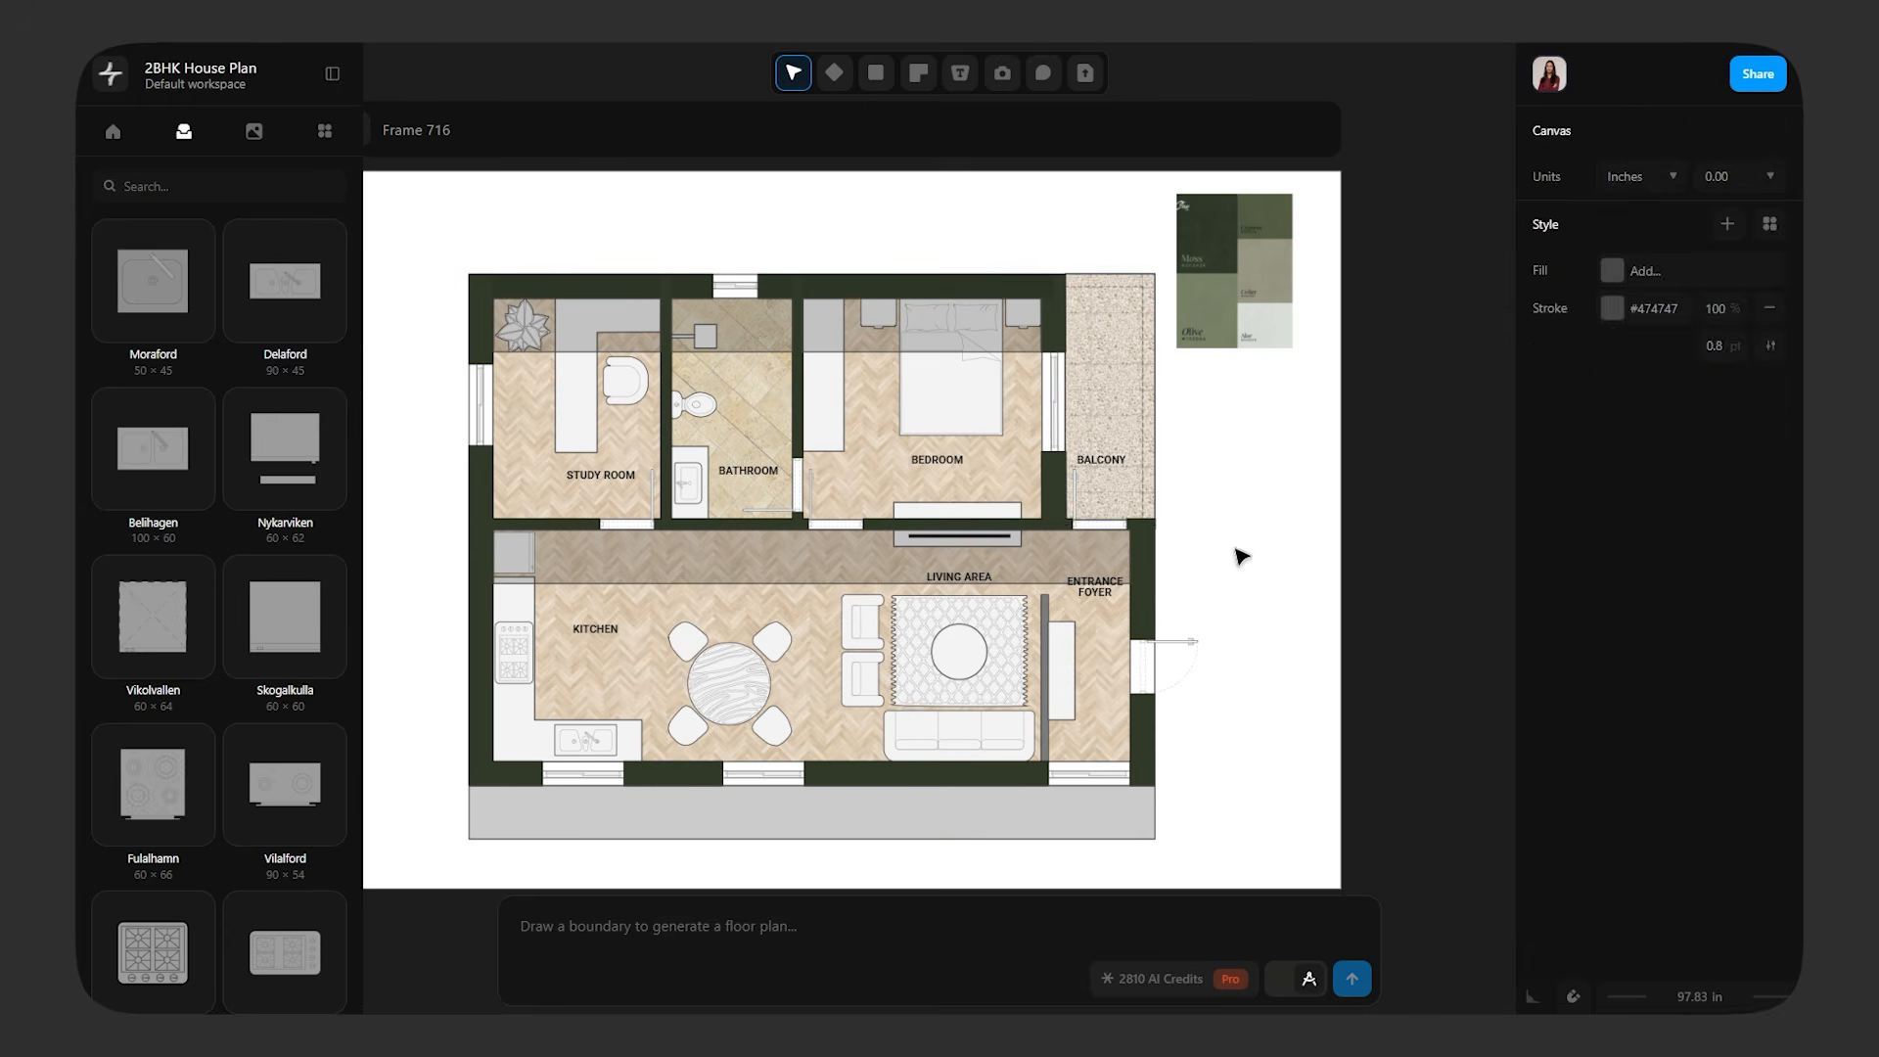
# Fill the living area, bedroom and study room floors with olive #757f66, and the balcony and bathroom floors with the palette's Cedar beige
pyautogui.click(1133, 411)
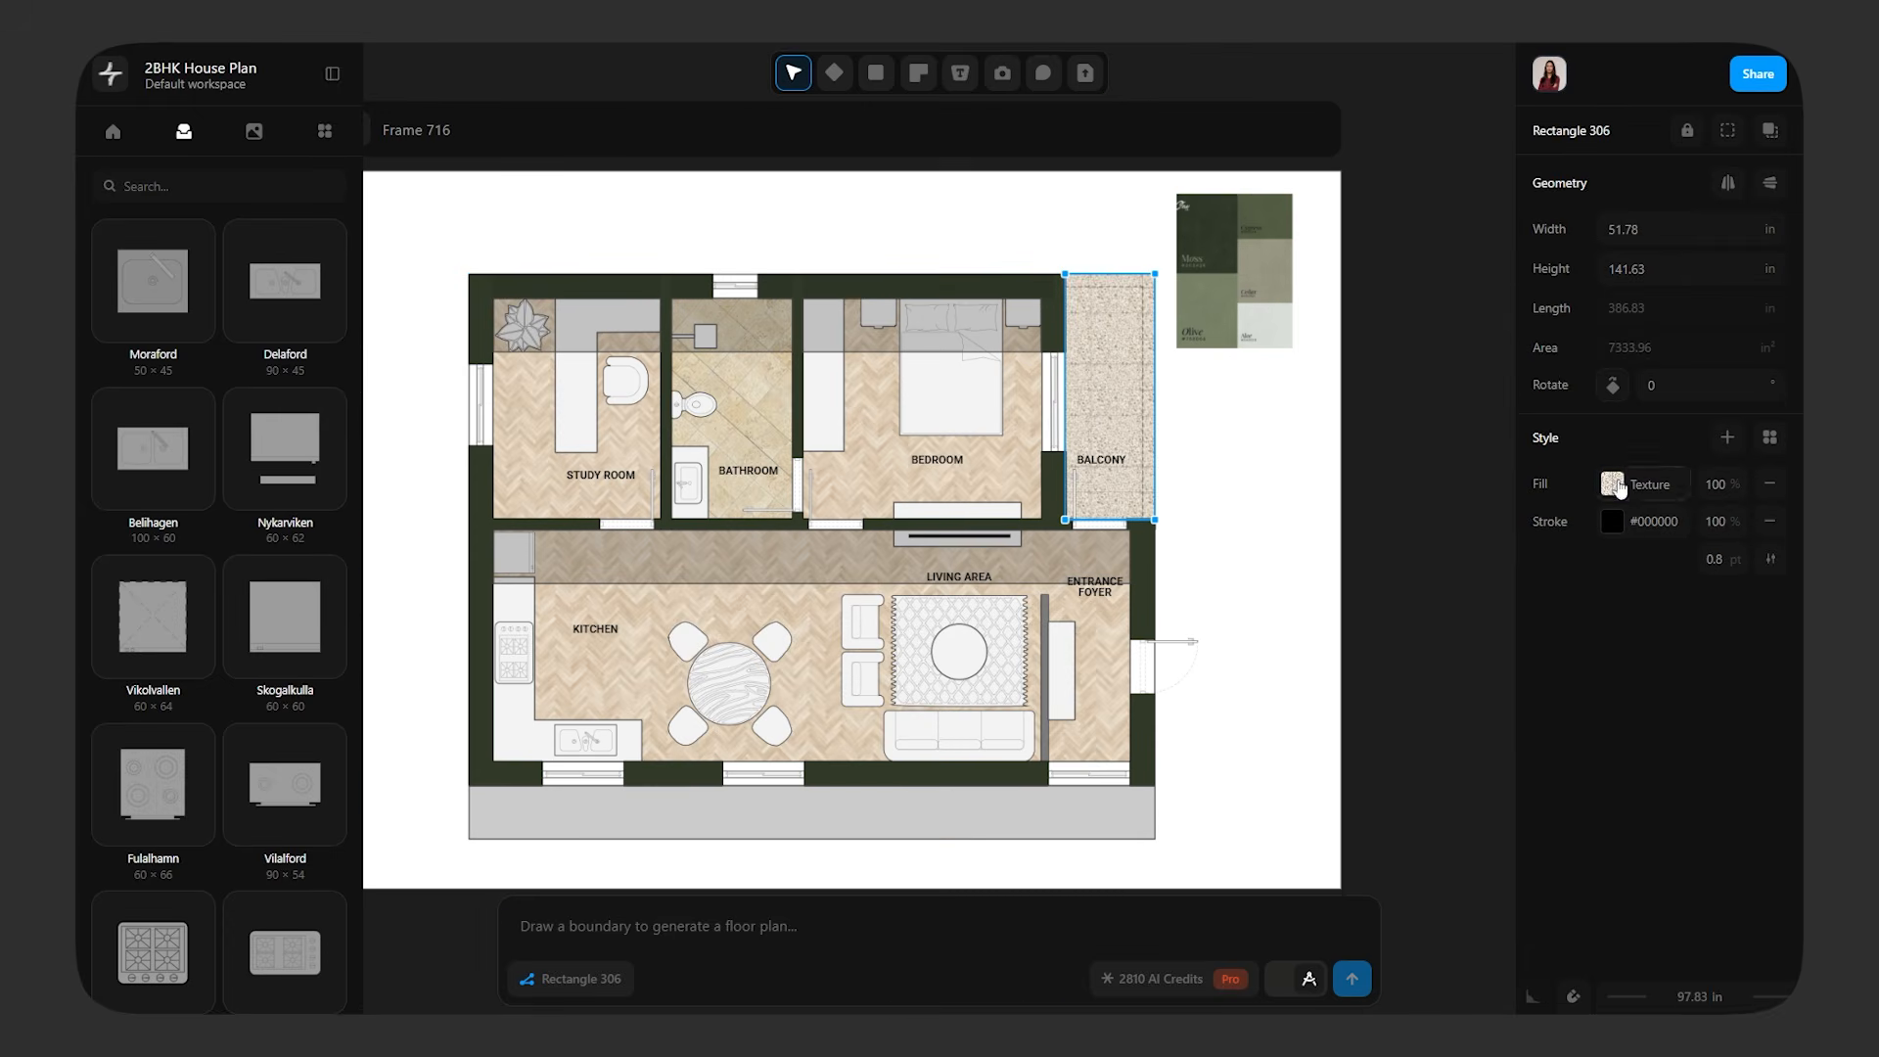
pyautogui.click(1612, 483)
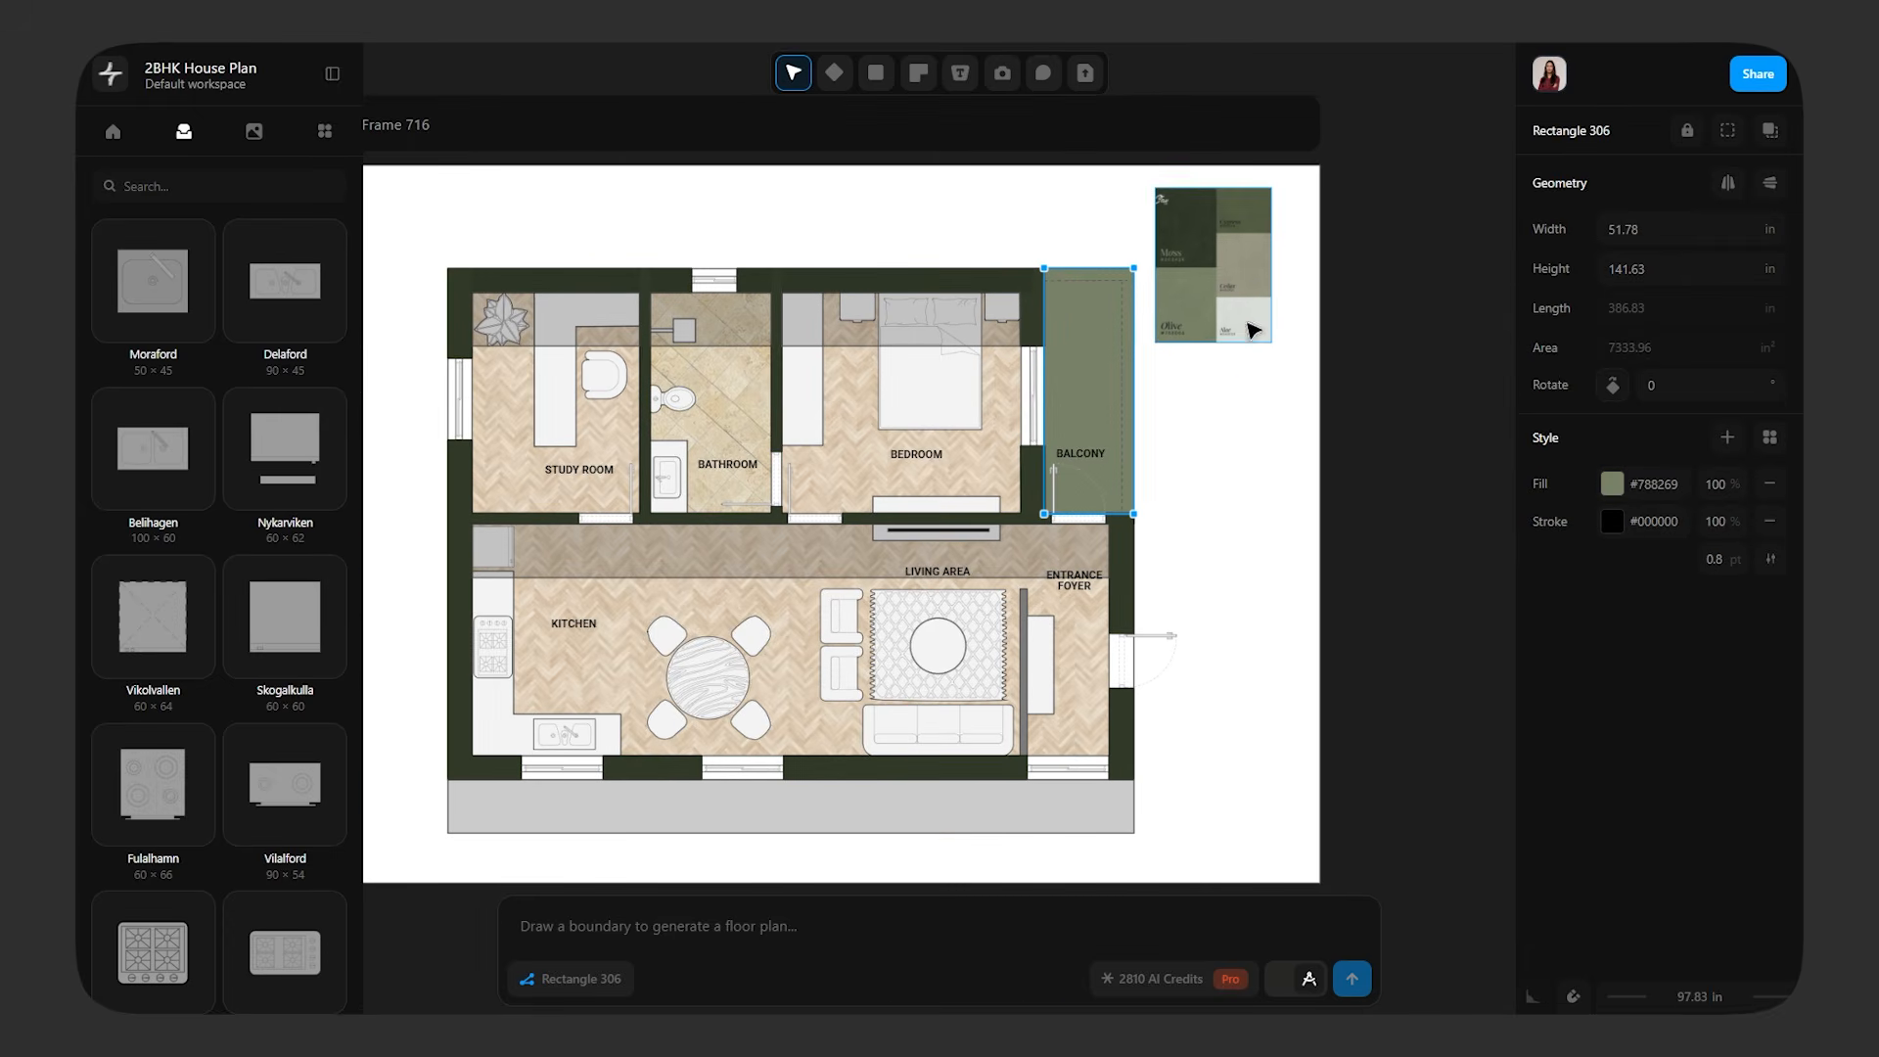
pyautogui.click(1612, 483)
pyautogui.click(1485, 693)
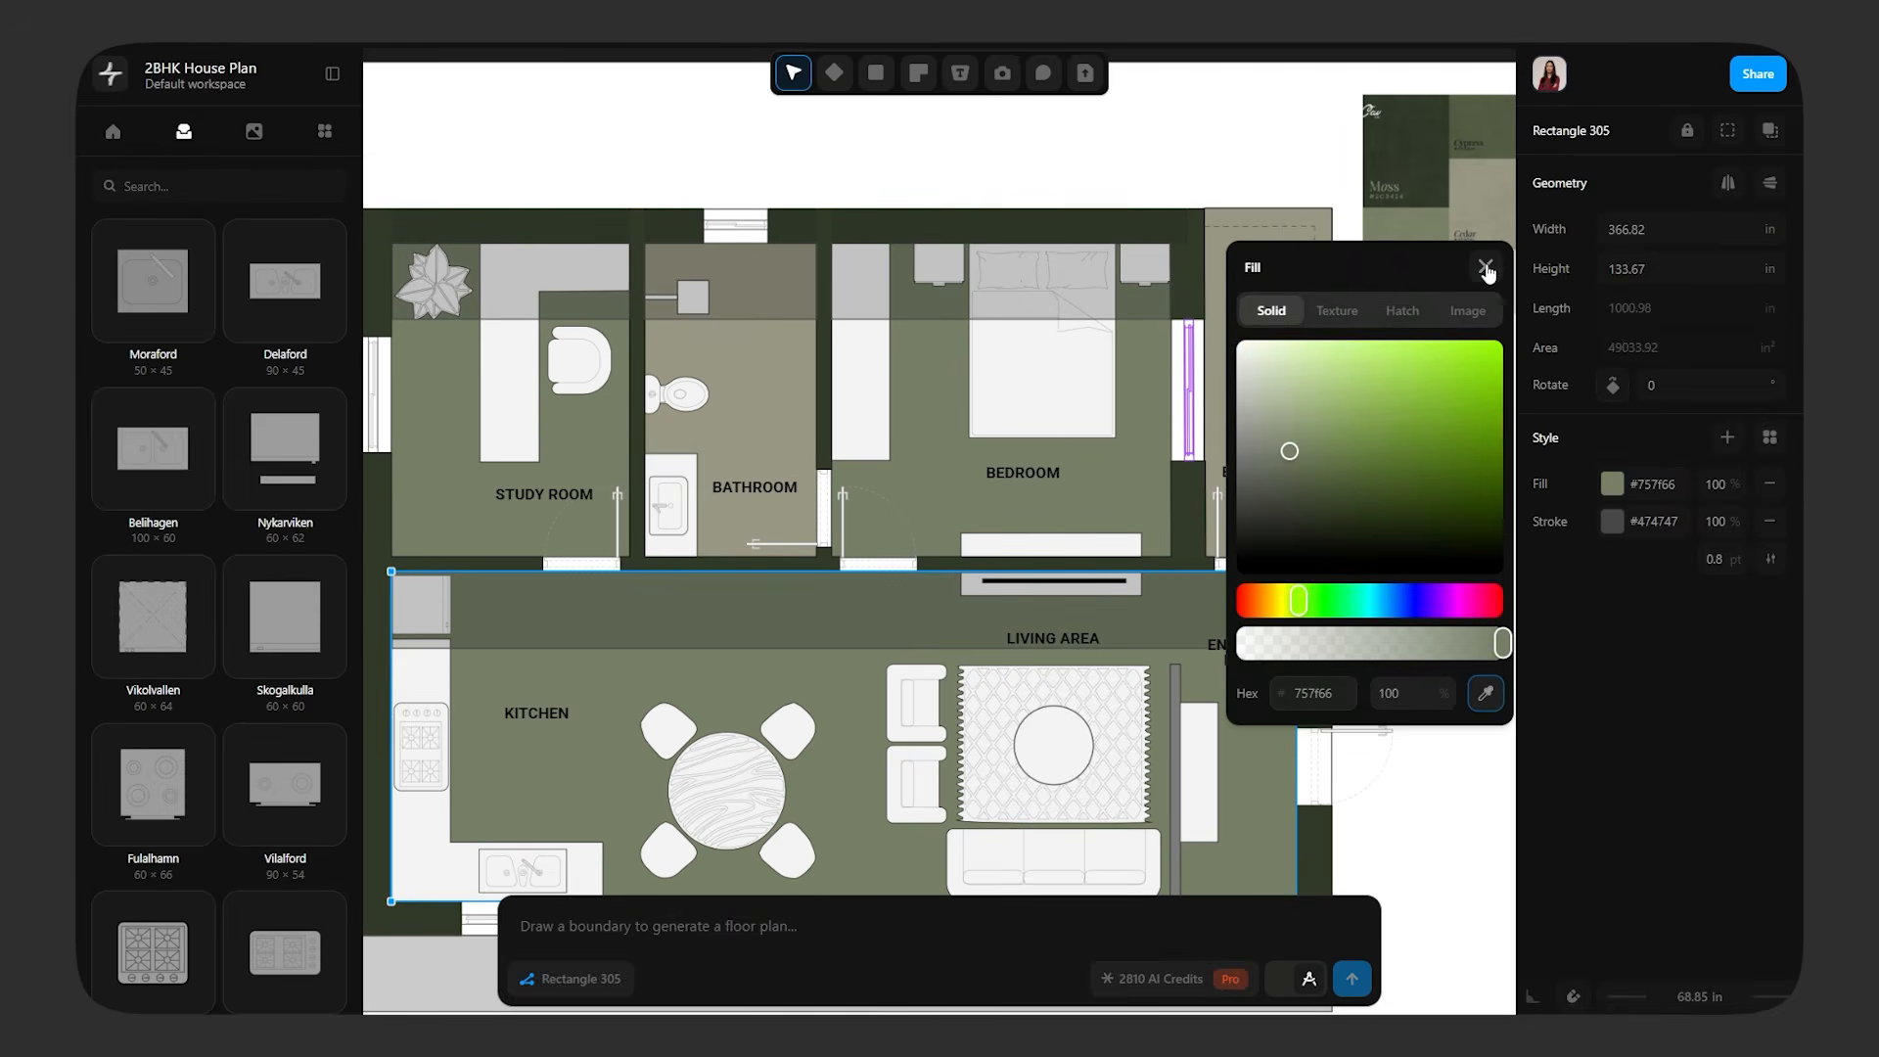
pyautogui.click(1486, 269)
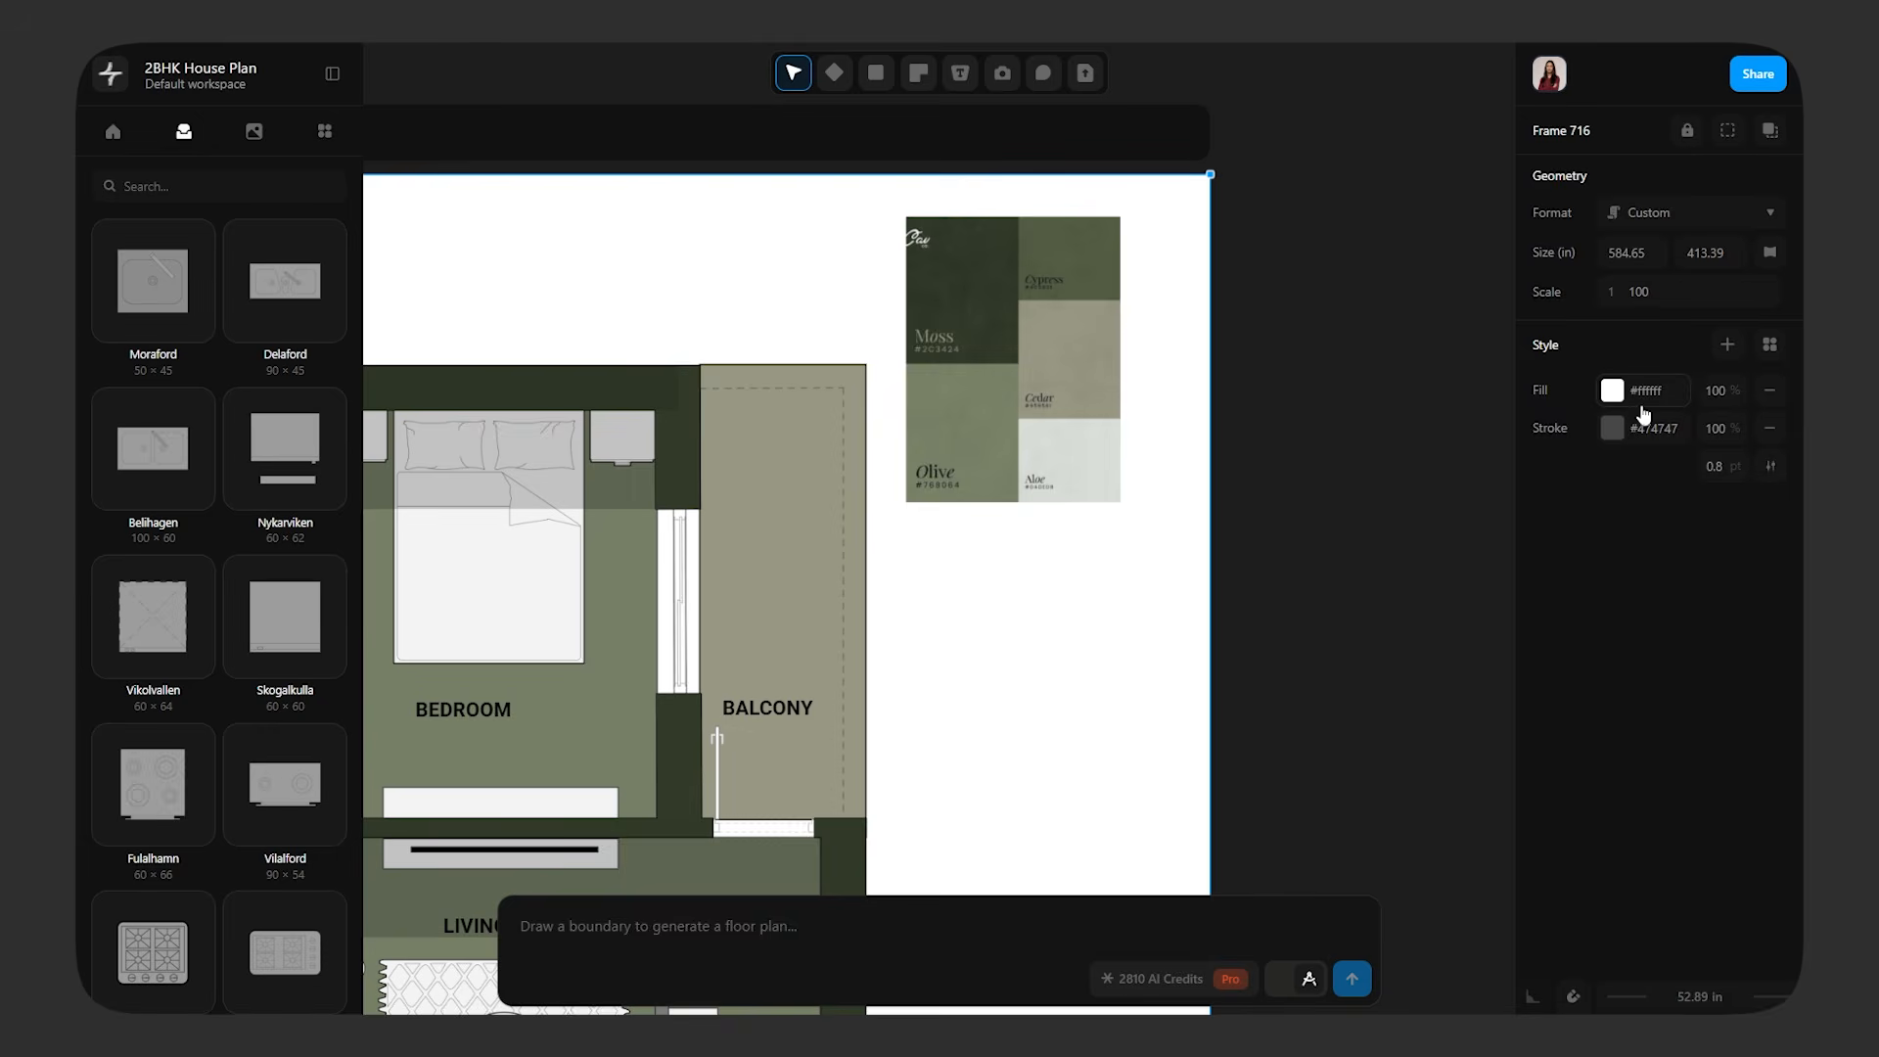
# Fill the frame's white background with the green #525c44 sampled from the palette's Cypress swatch
pyautogui.click(1613, 394)
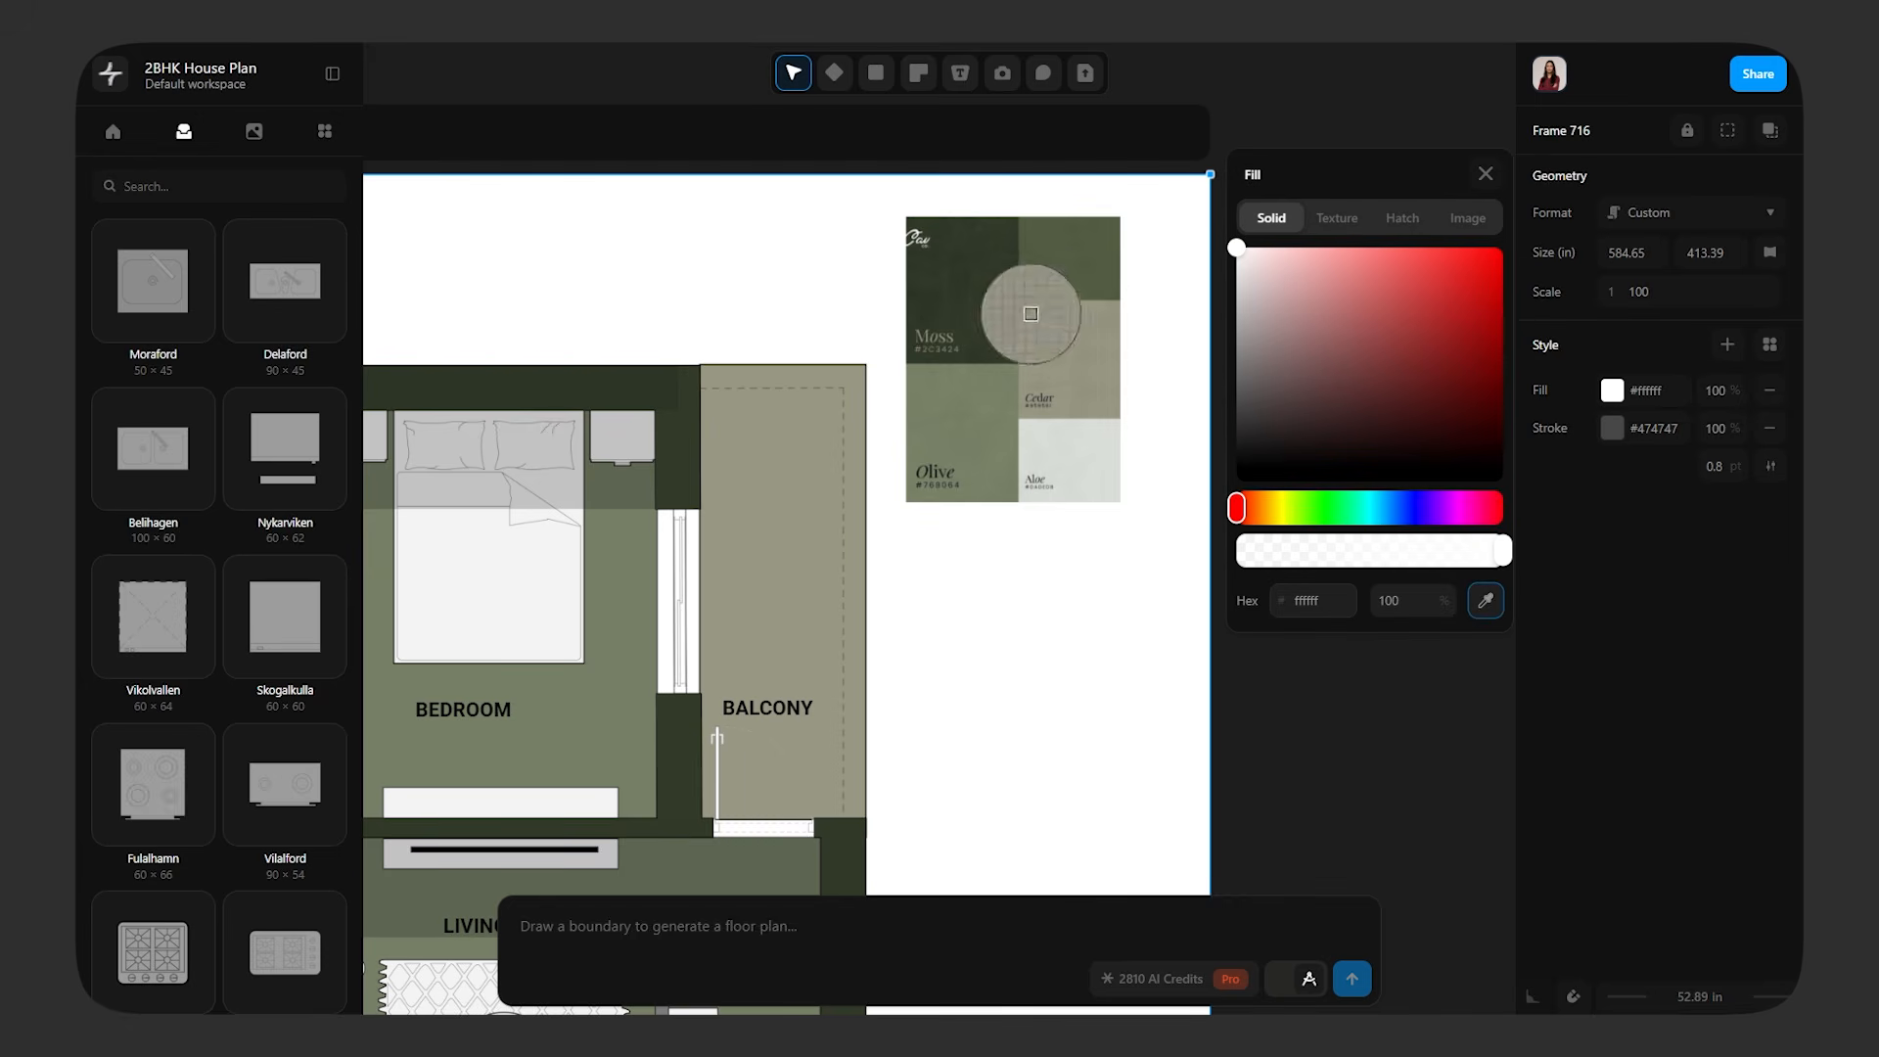
pyautogui.click(1083, 253)
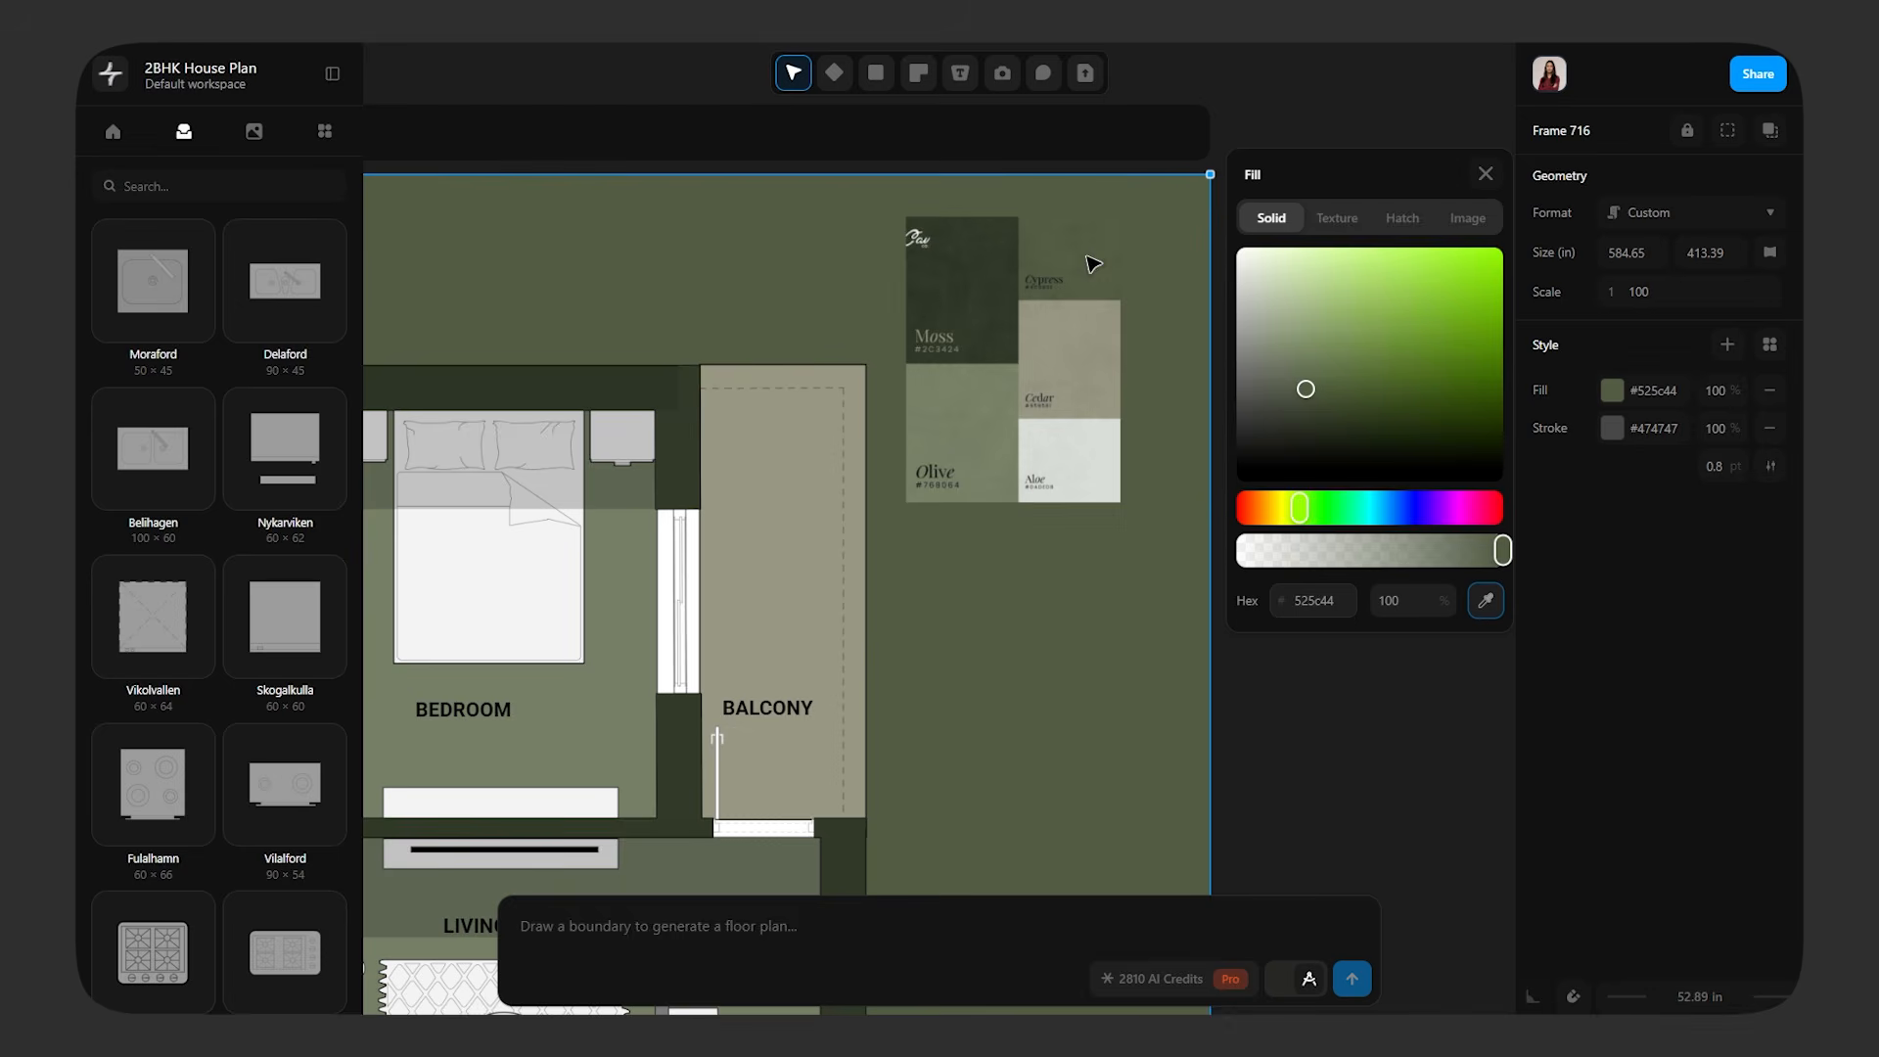
pyautogui.click(1484, 174)
pyautogui.click(1346, 280)
# Delete the colour palette image from the green plan frame
pyautogui.scroll(-7, 1421, 313)
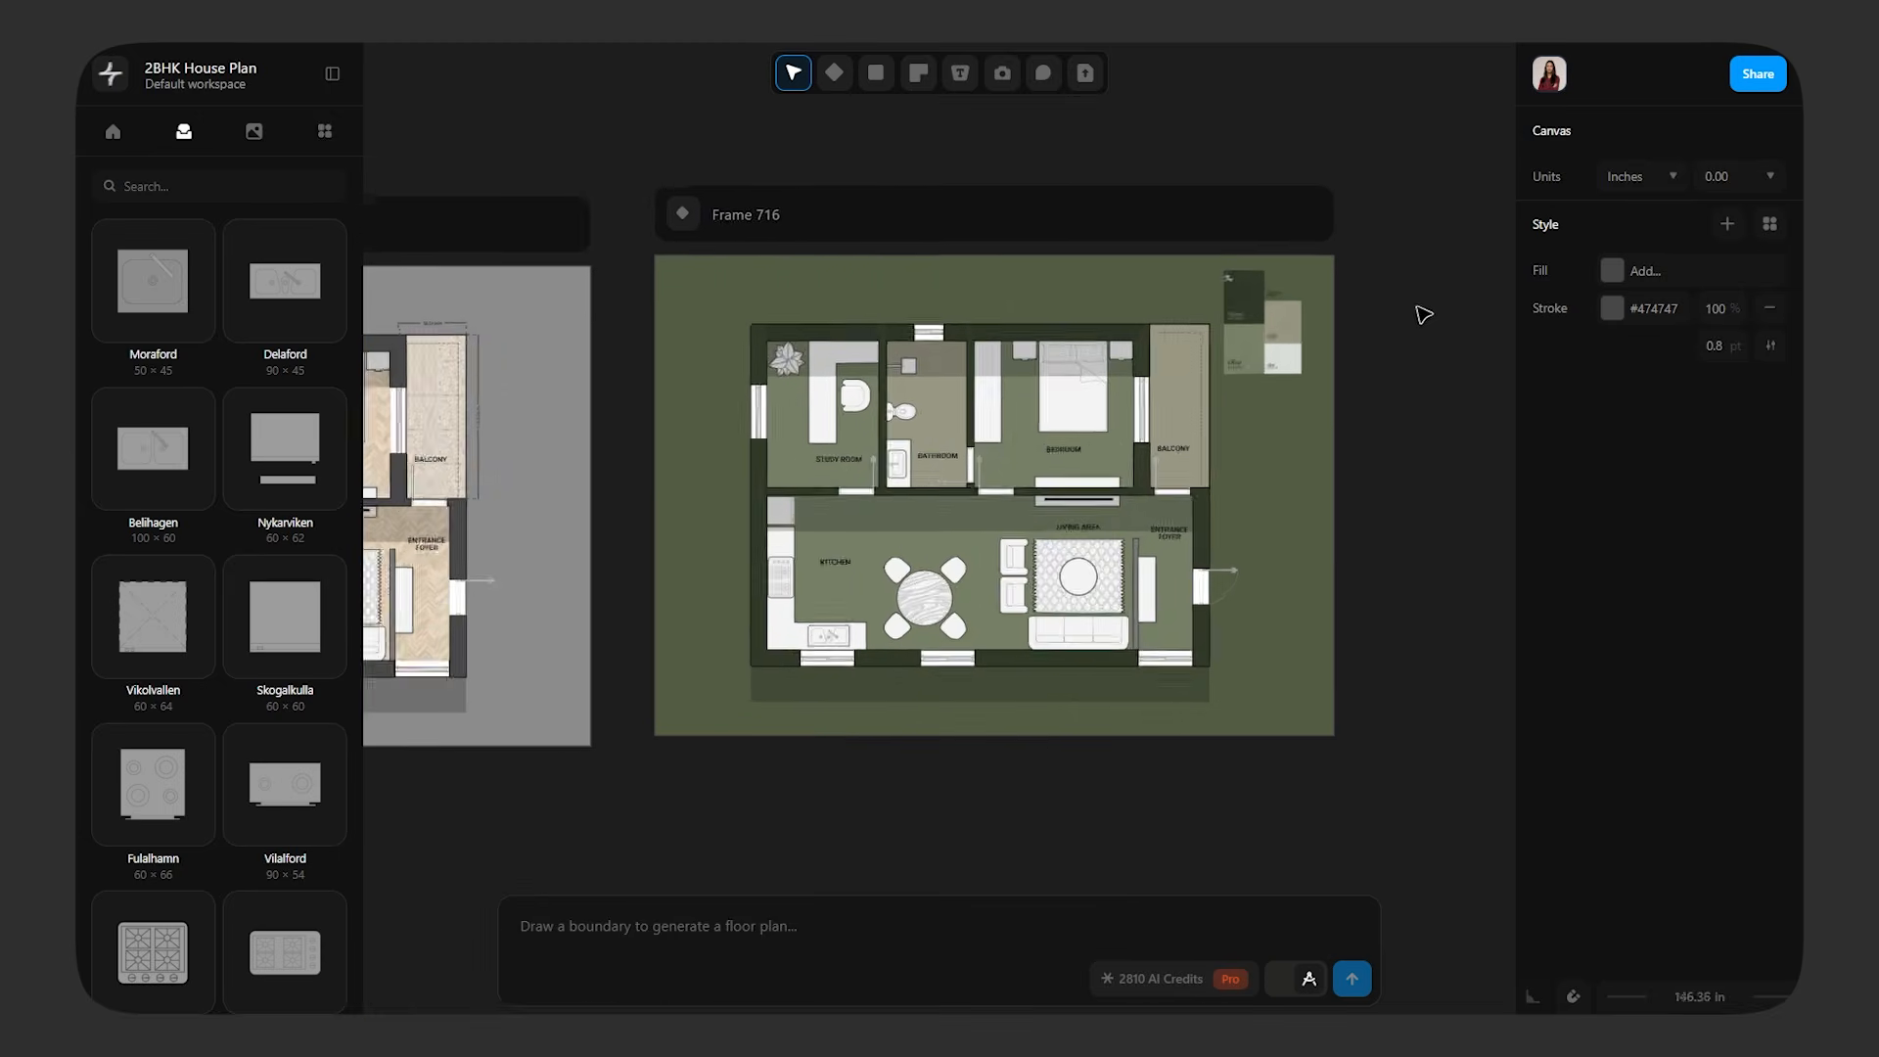
pyautogui.scroll(3, 1438, 428)
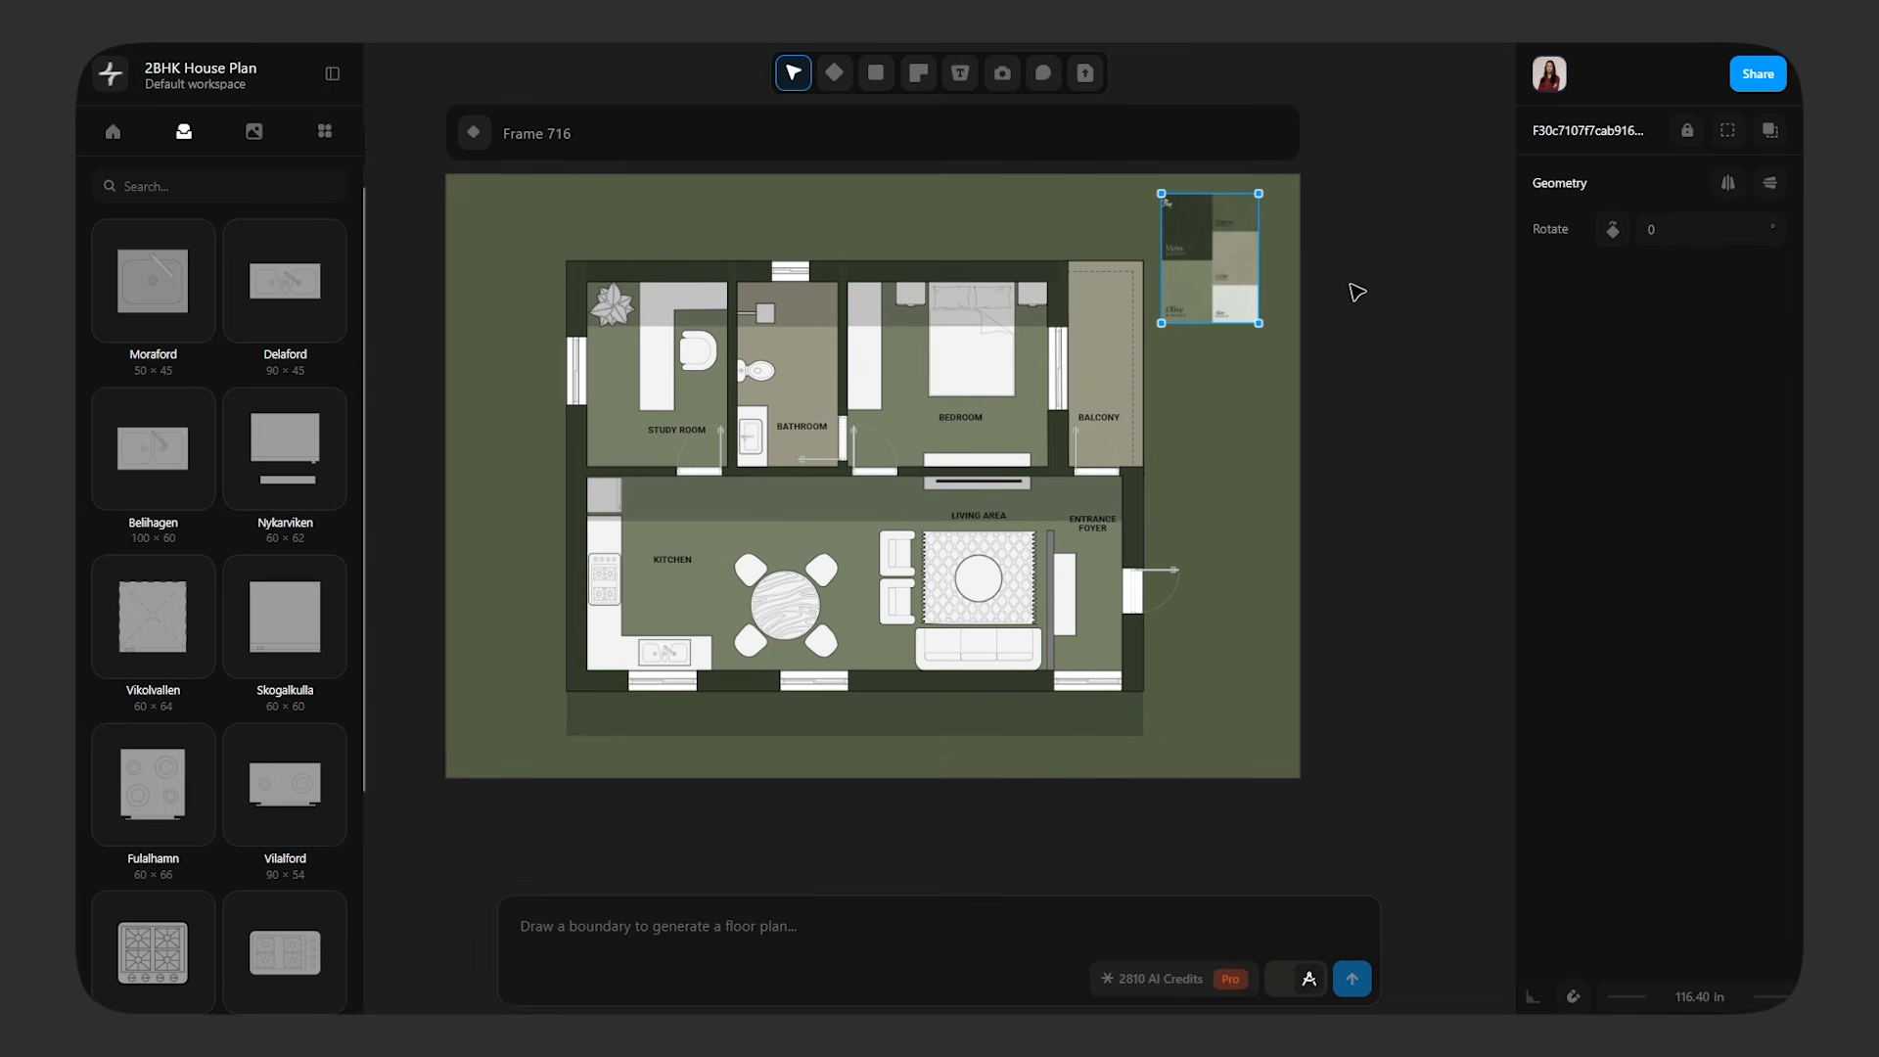
pyautogui.press('Delete')
pyautogui.scroll(3, 1272, 572)
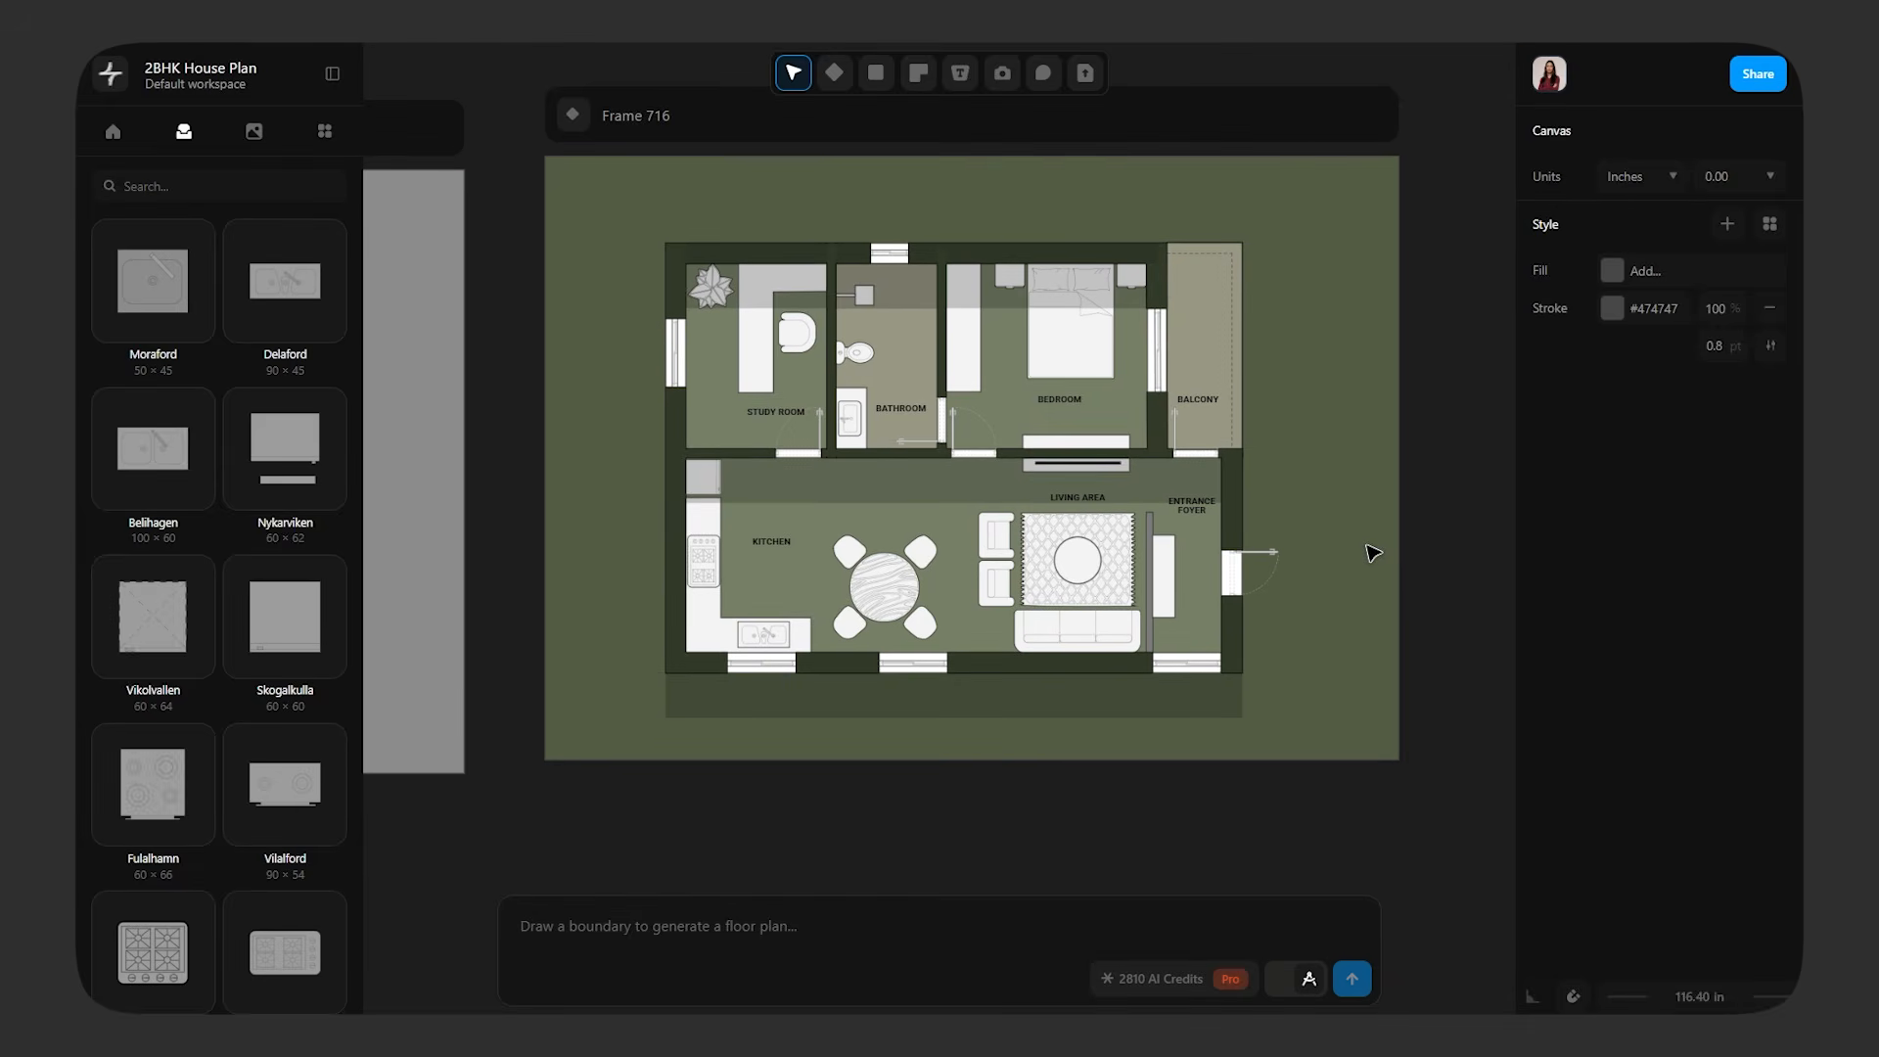
pyautogui.scroll(-5, 960, 520)
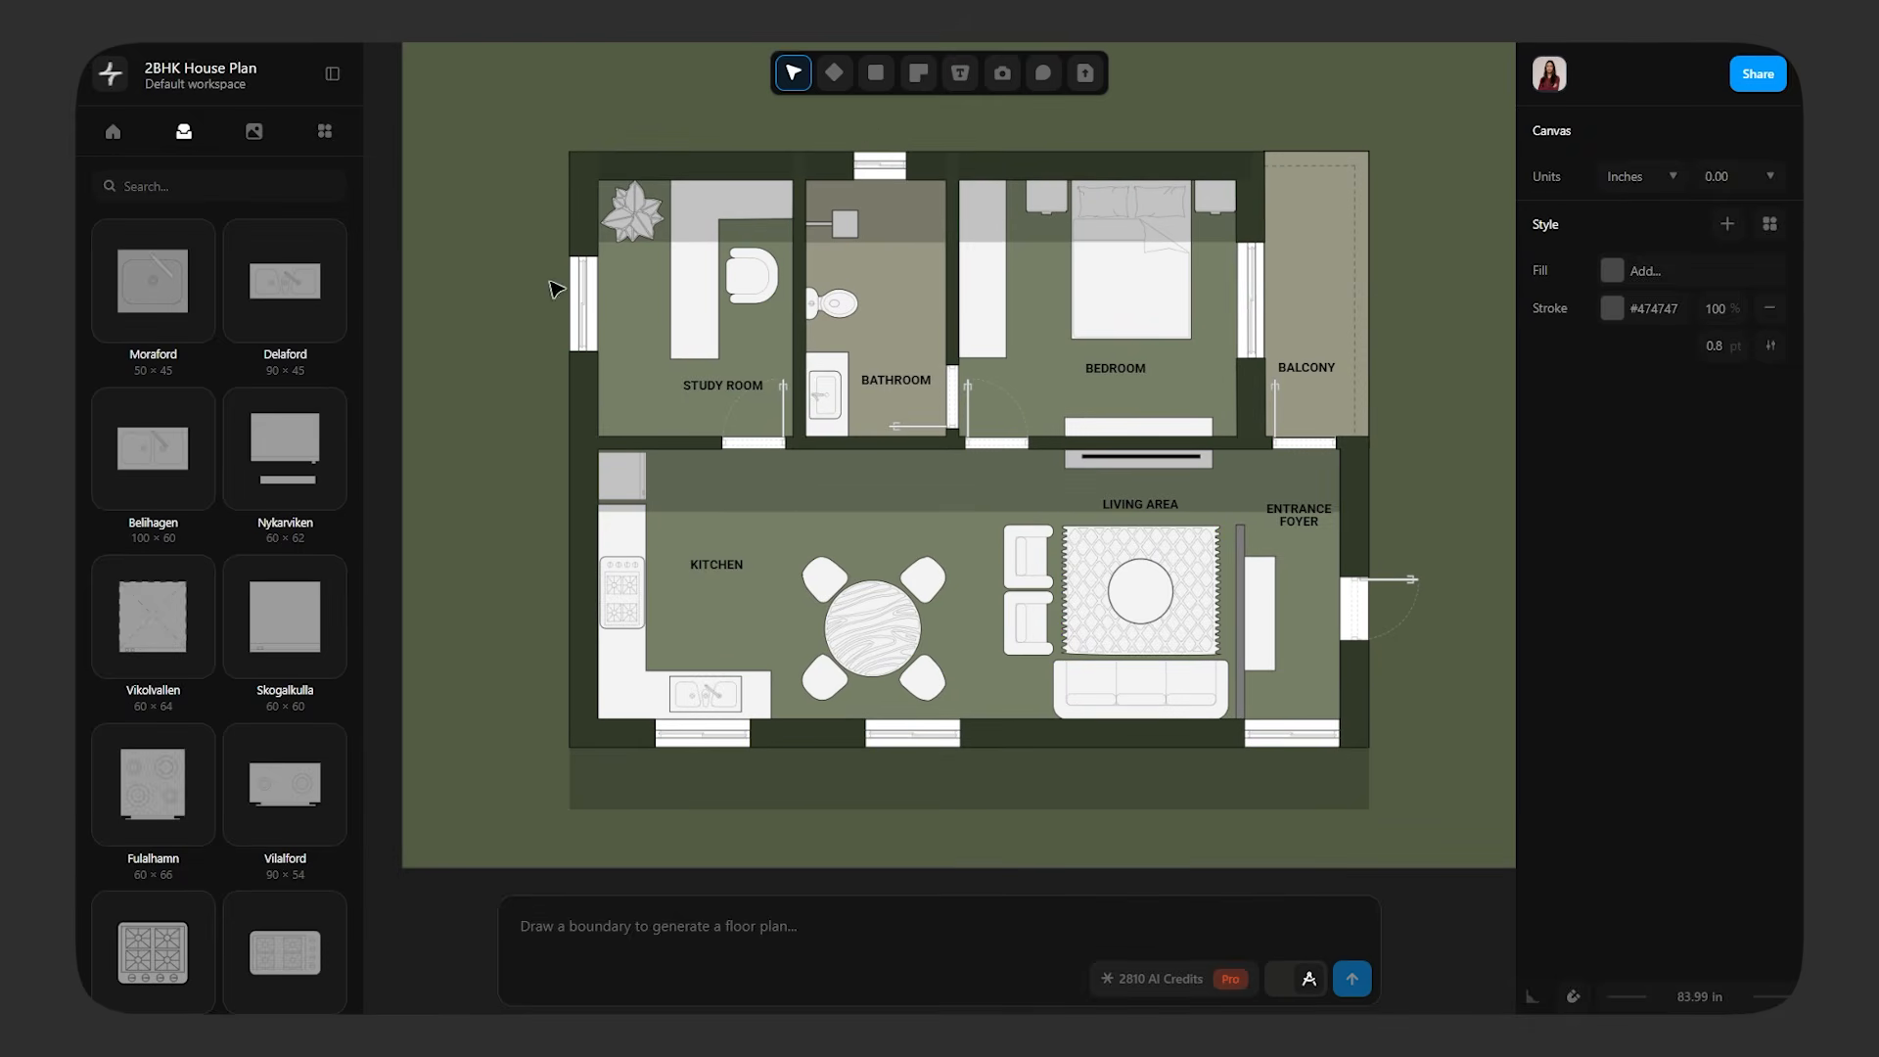
# Paste a white-background copy of the green plan frame and place it beside the green original
pyautogui.click(1182, 254)
pyautogui.hotkey('ctrl', 'v')
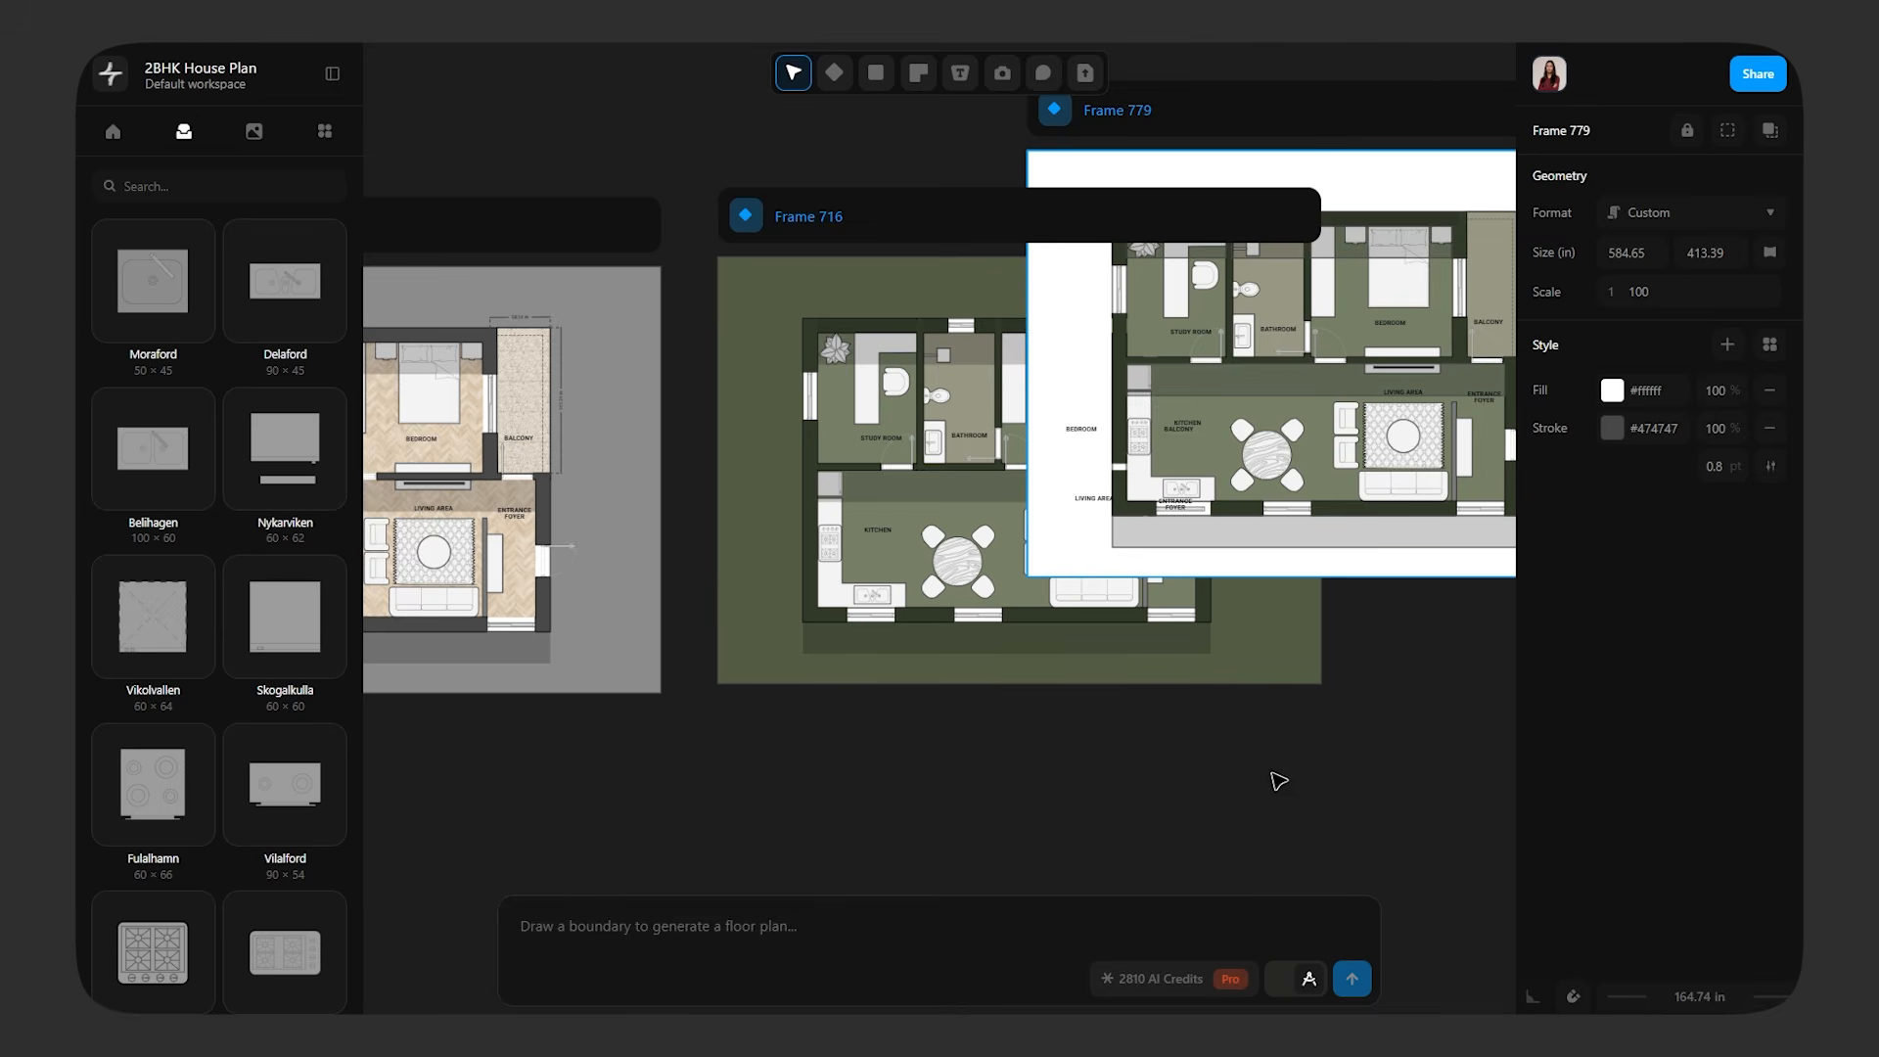
pyautogui.moveTo(1273, 774); pyautogui.dragTo(847, 831, button='middle')
pyautogui.moveTo(1022, 184); pyautogui.dragTo(1337, 270)
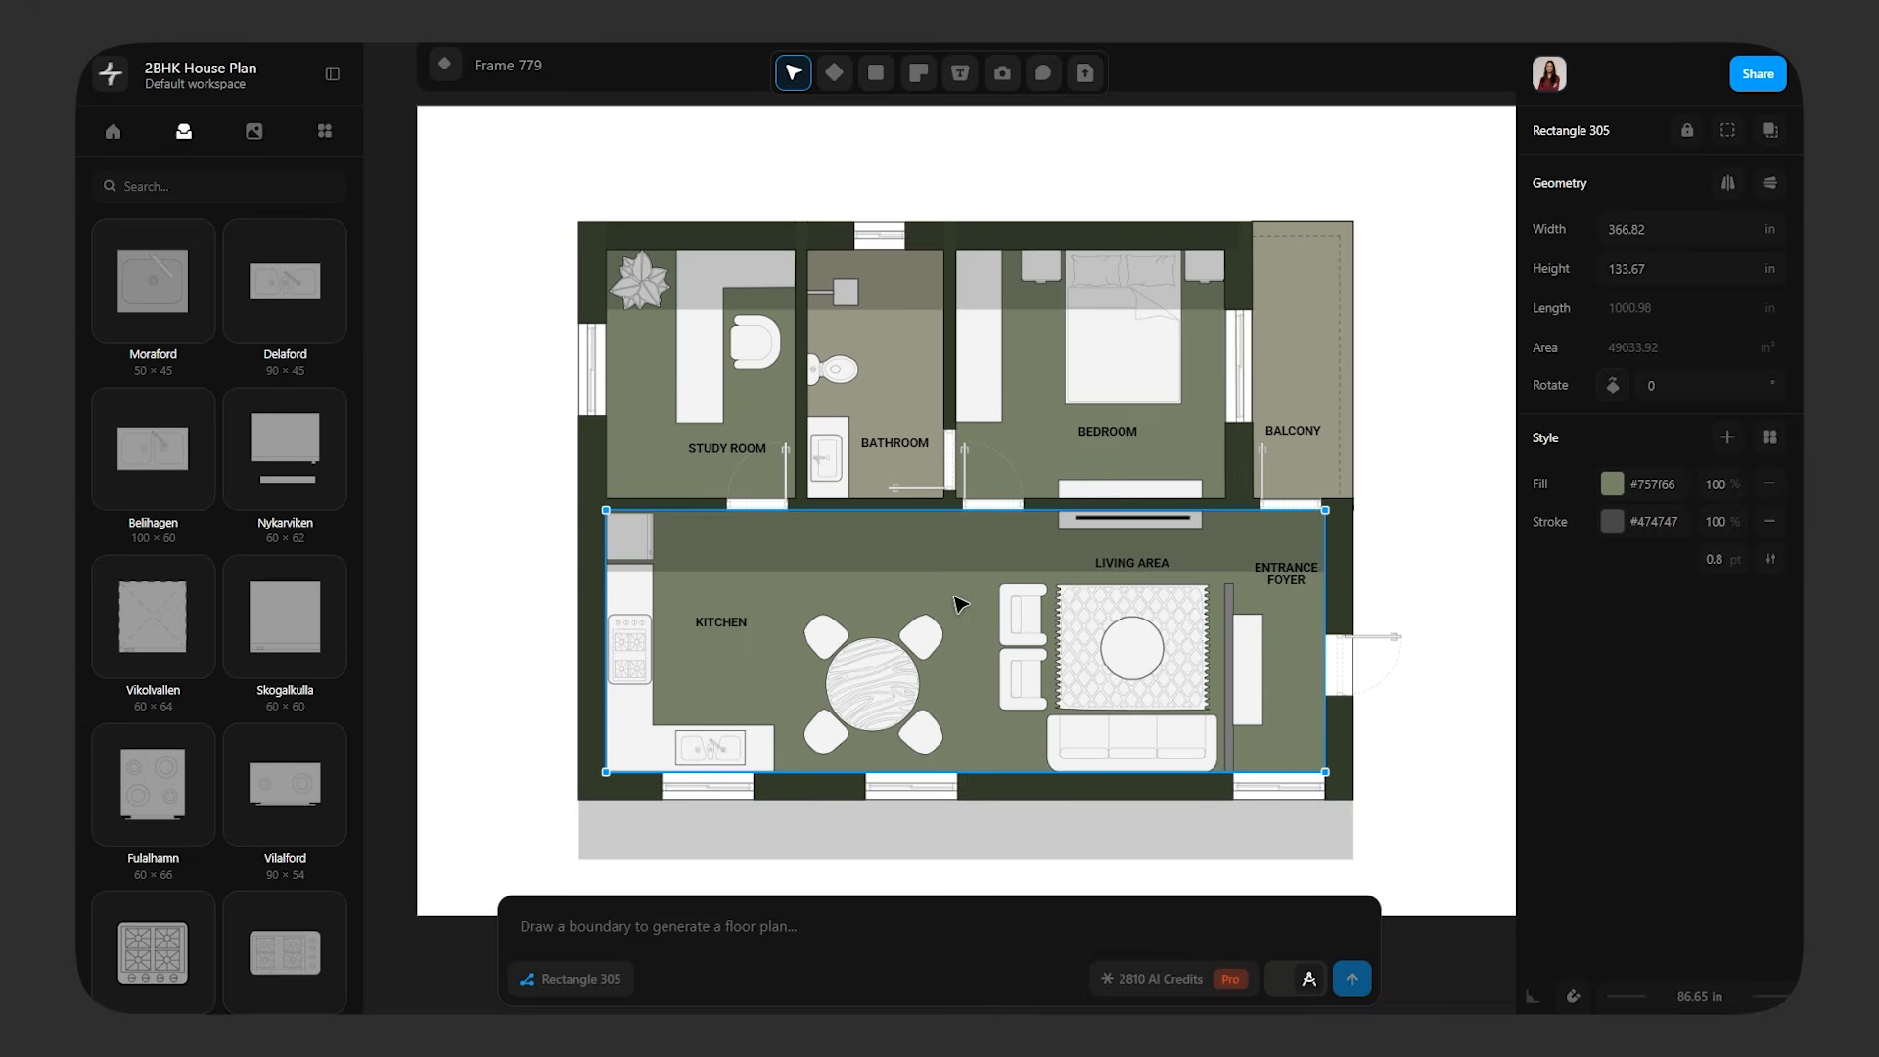
# Fill the copy's kitchen and living area floor with a Double Basketweave hatch at scale 5 and 12% opacity
pyautogui.click(1610, 483)
pyautogui.click(1394, 311)
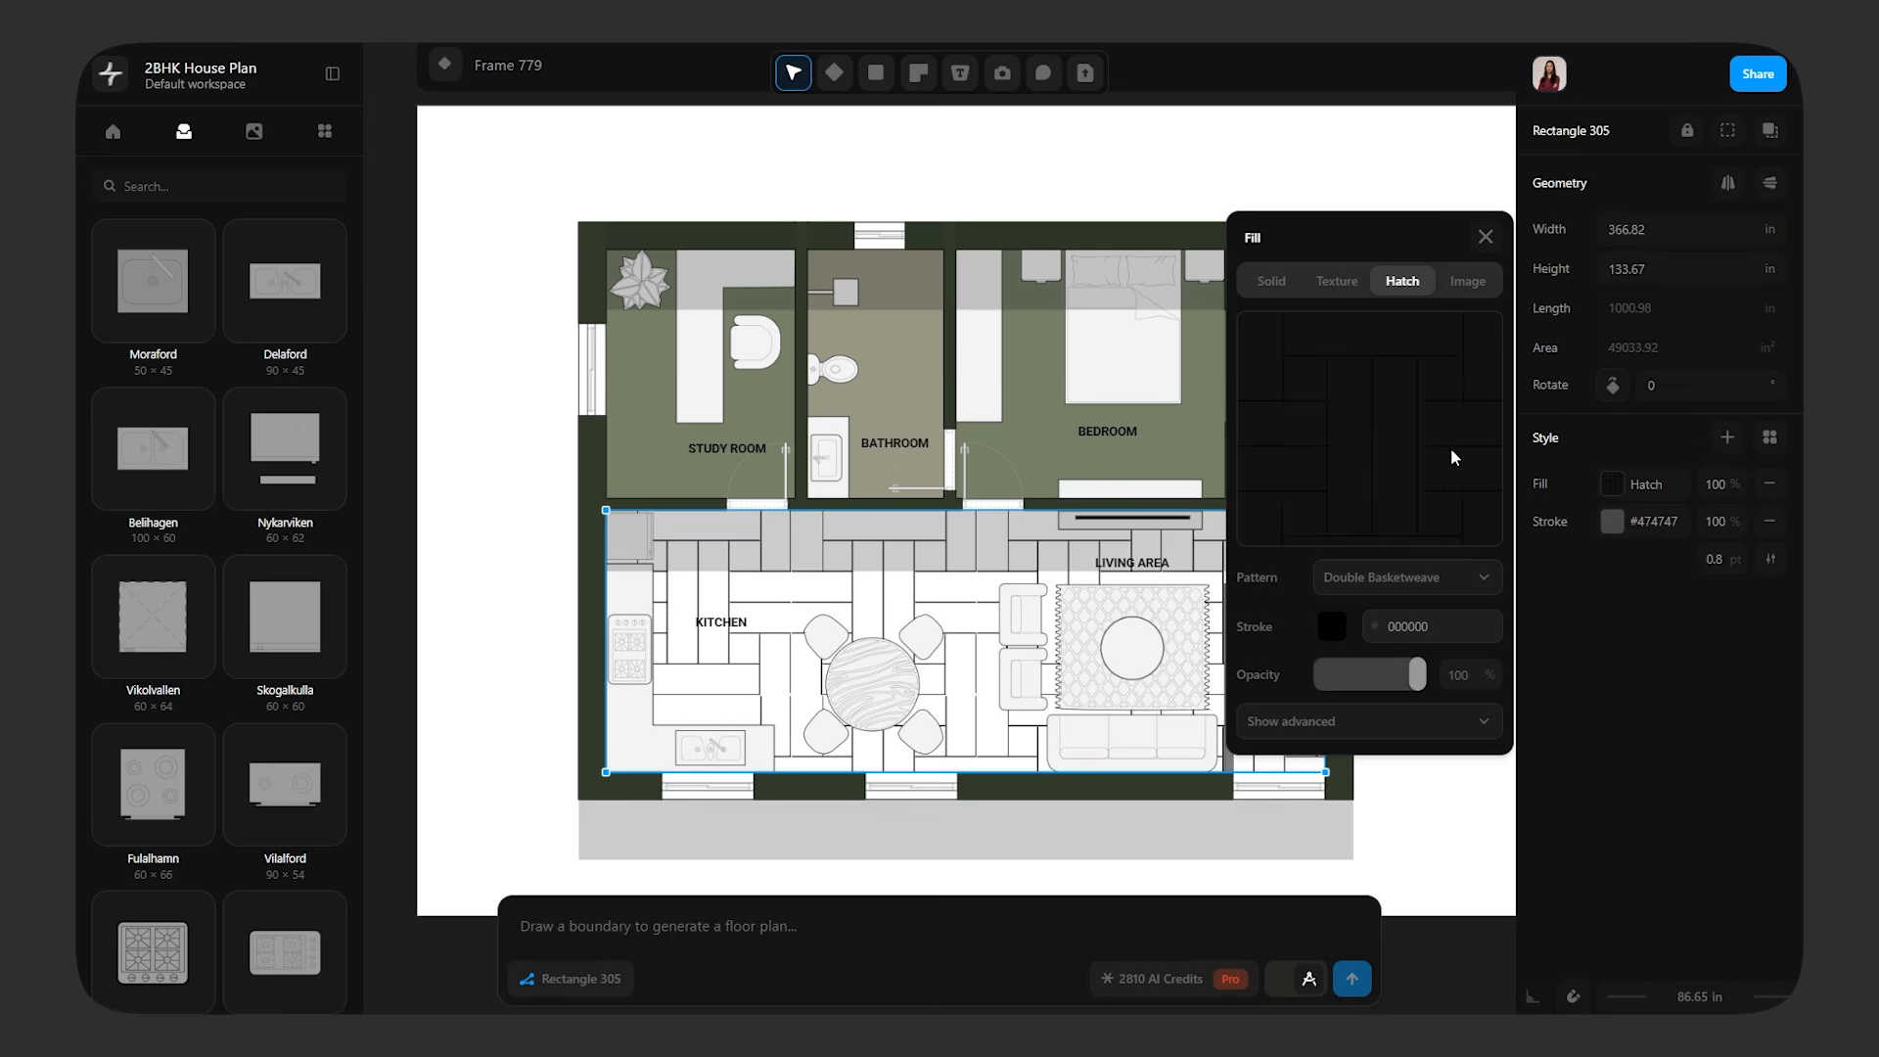
pyautogui.moveTo(1416, 674)
pyautogui.mouseDown()
pyautogui.moveTo(1367, 675)
pyautogui.moveTo(1423, 675)
pyautogui.mouseUp()
pyautogui.click(1445, 724)
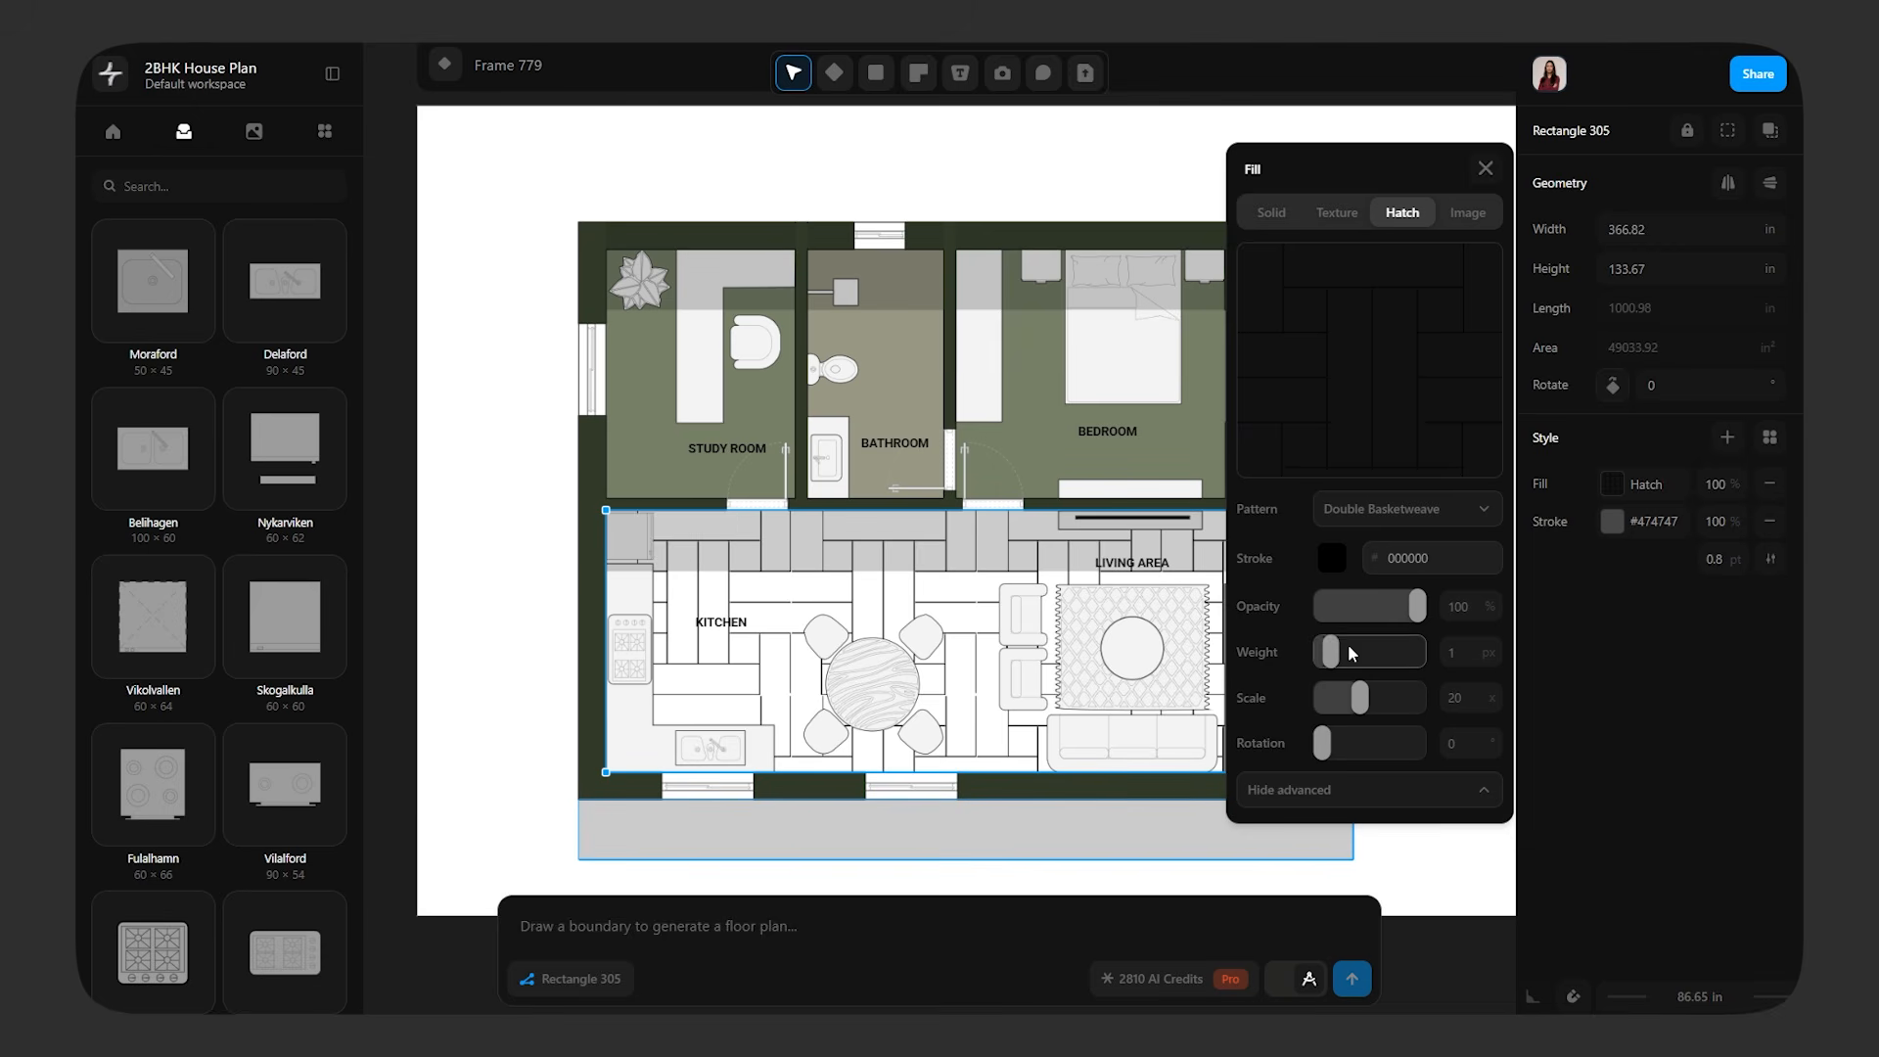
pyautogui.moveTo(1356, 696); pyautogui.dragTo(1331, 697)
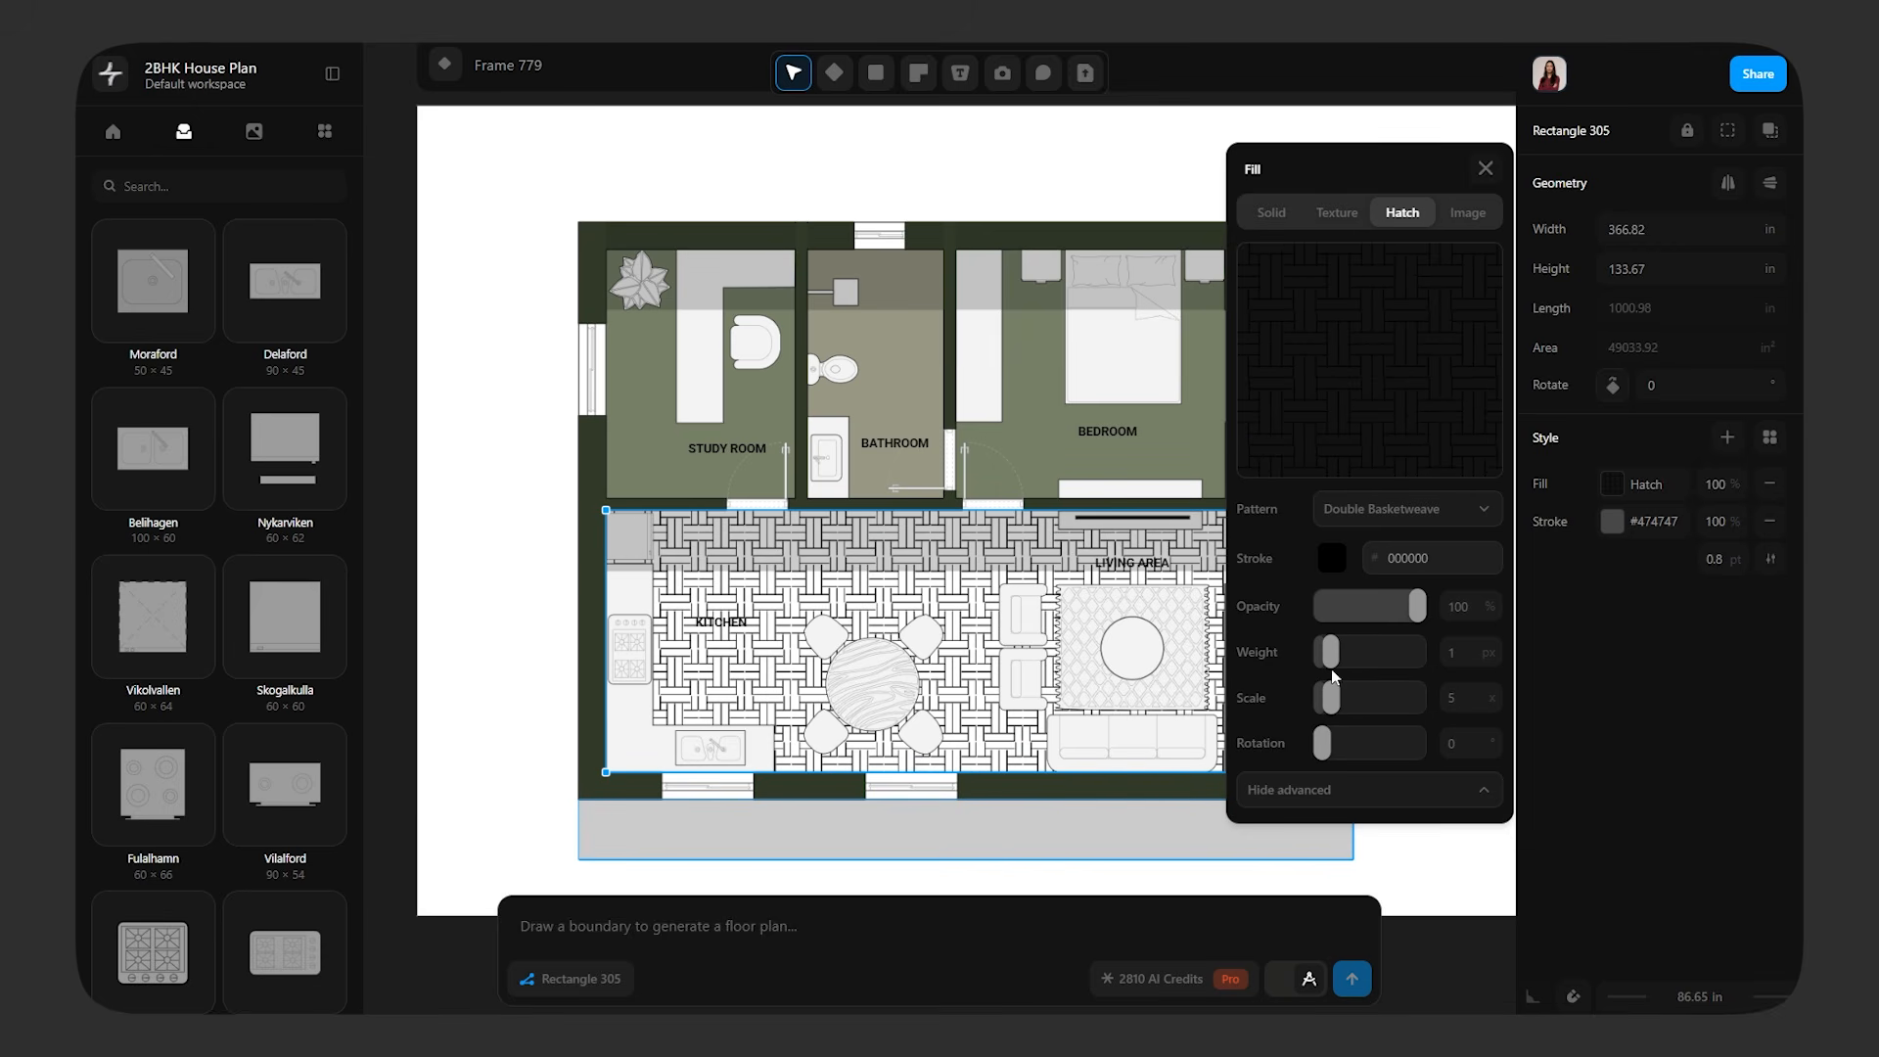
pyautogui.moveTo(1371, 620); pyautogui.dragTo(1335, 618)
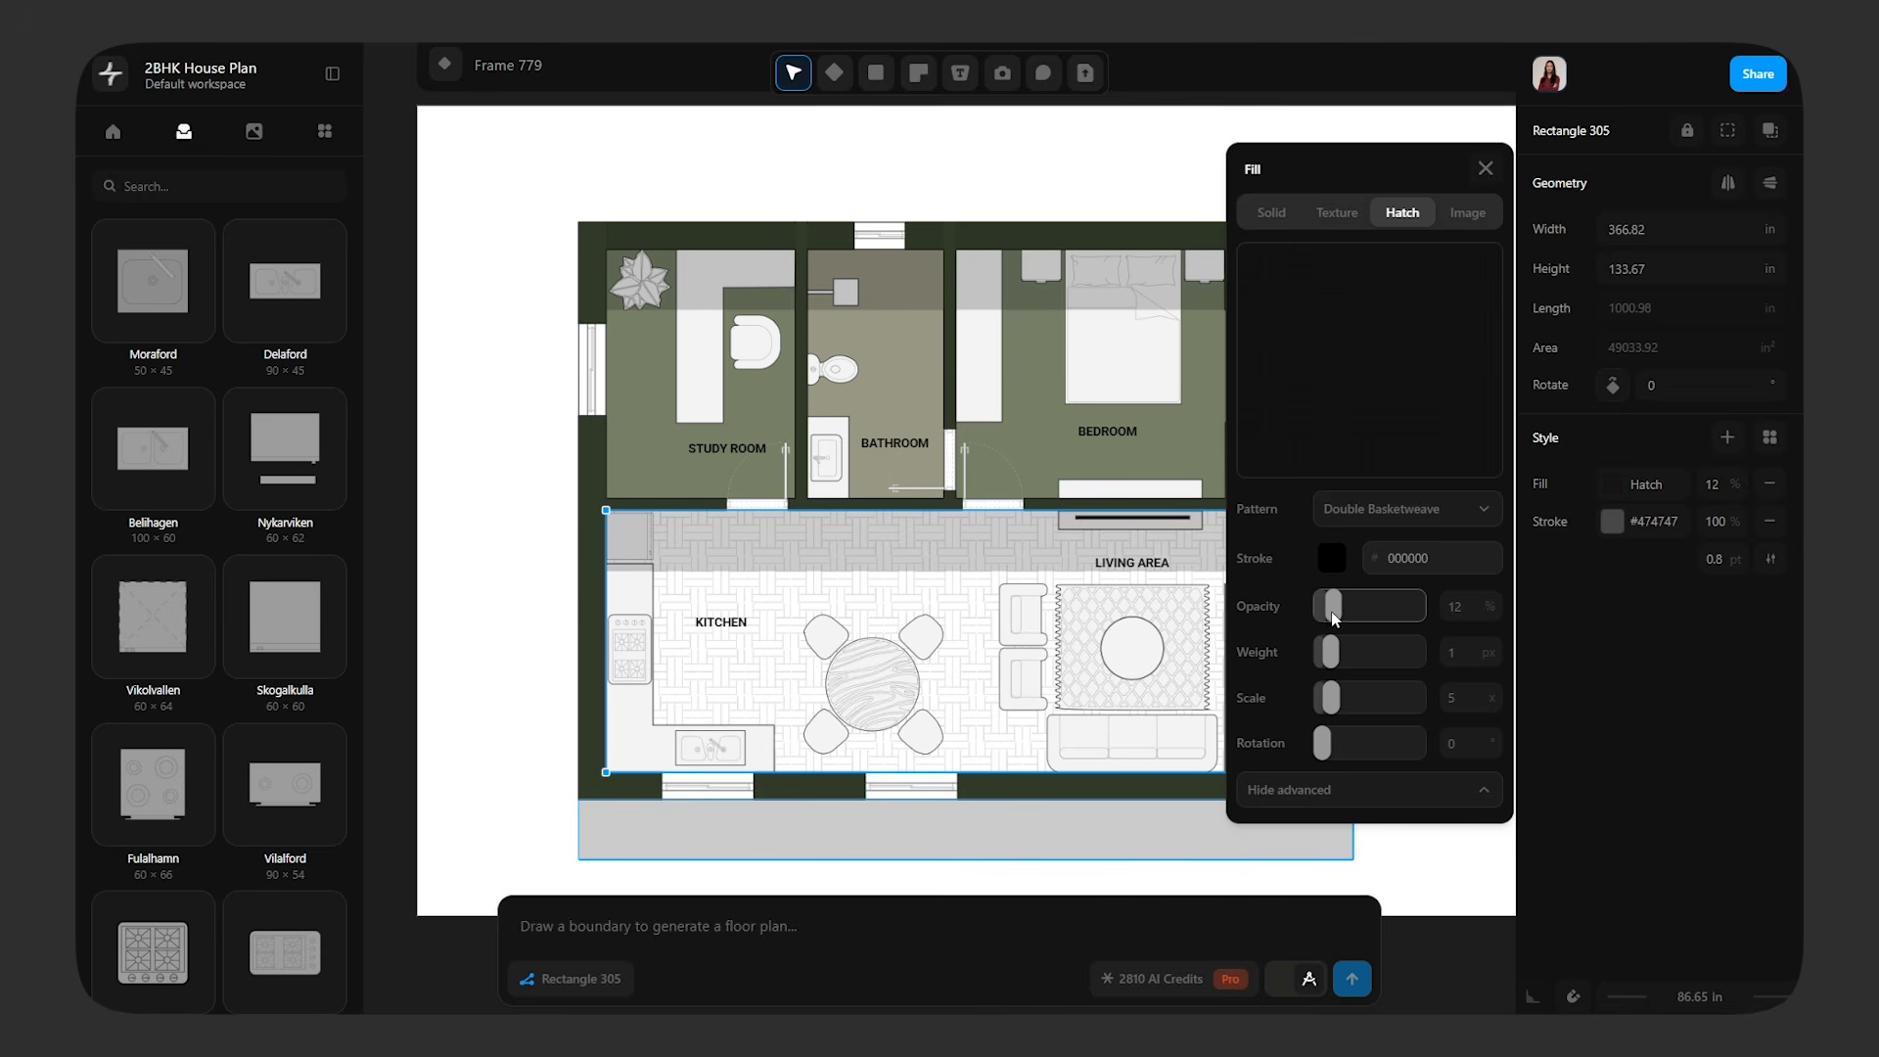
# Fill the remaining floors with faint hatches, using diagonal lines in the bedroom and study room and woven patterns in the balcony and bathroom
pyautogui.click(1453, 505)
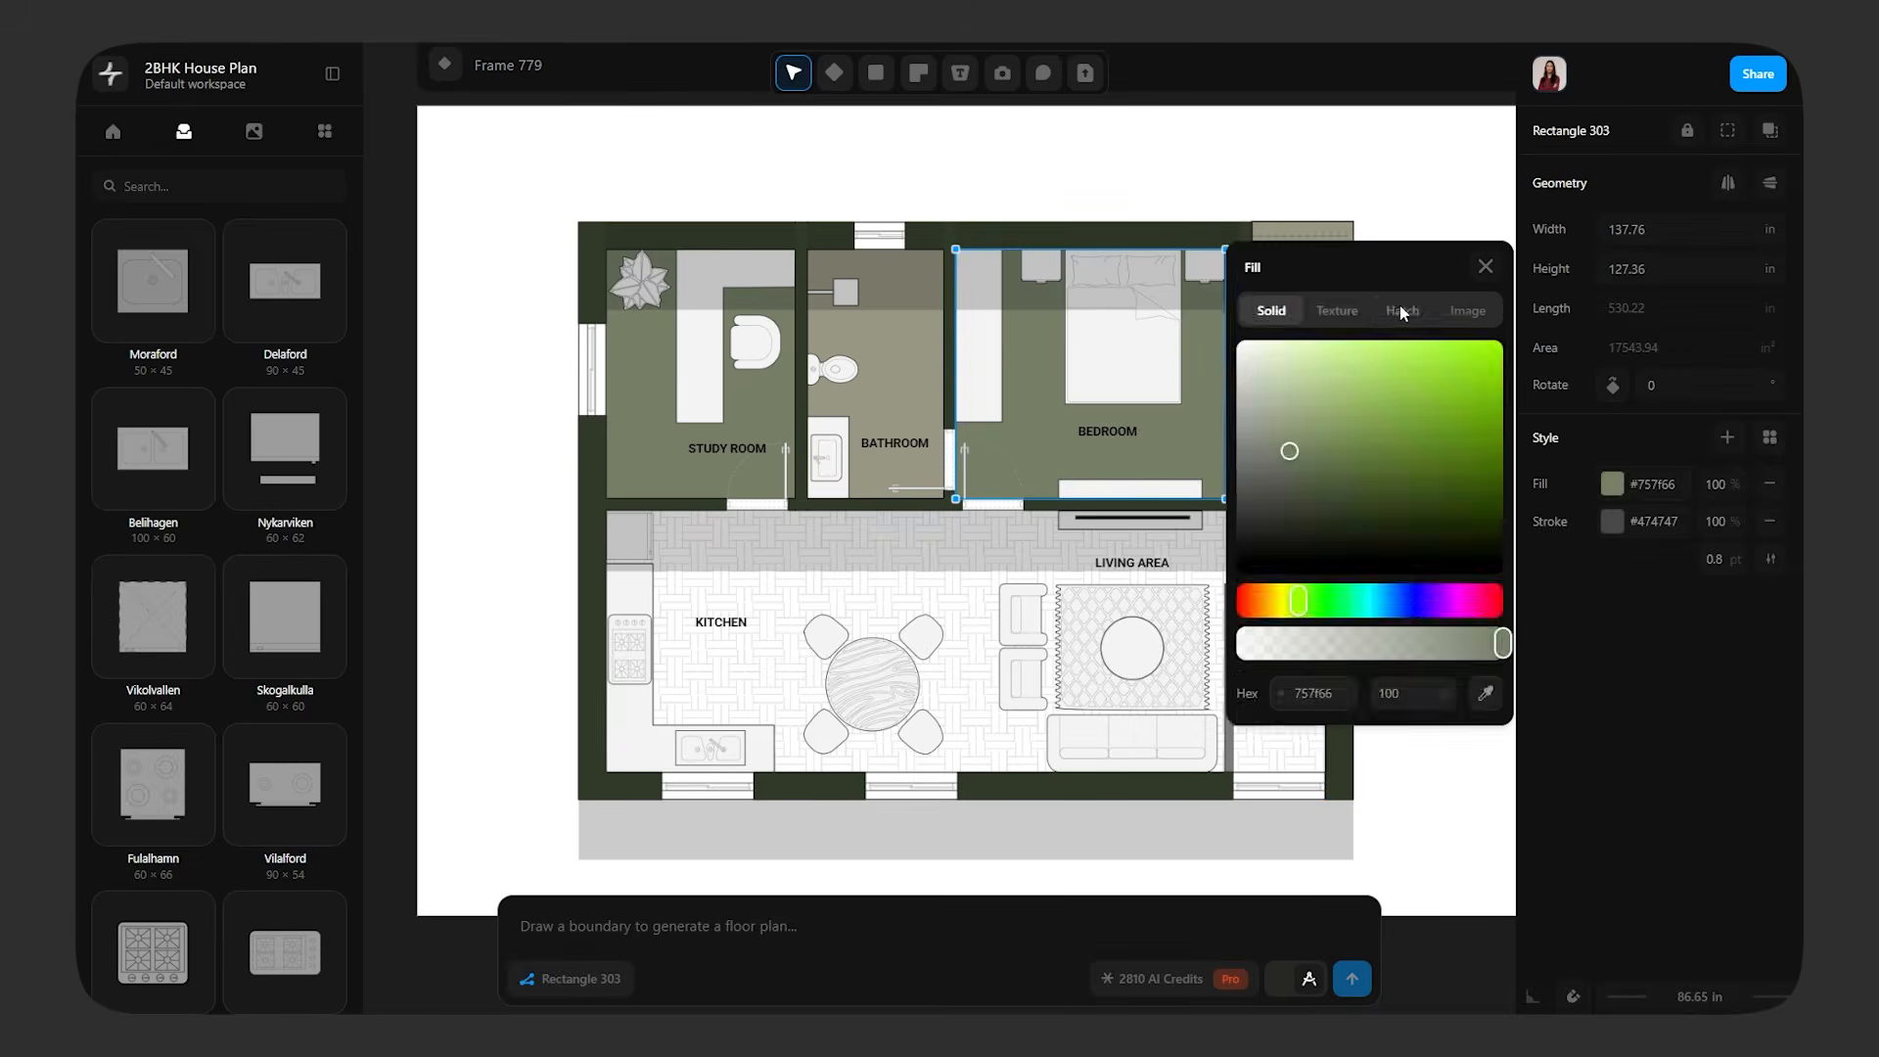
pyautogui.click(1401, 293)
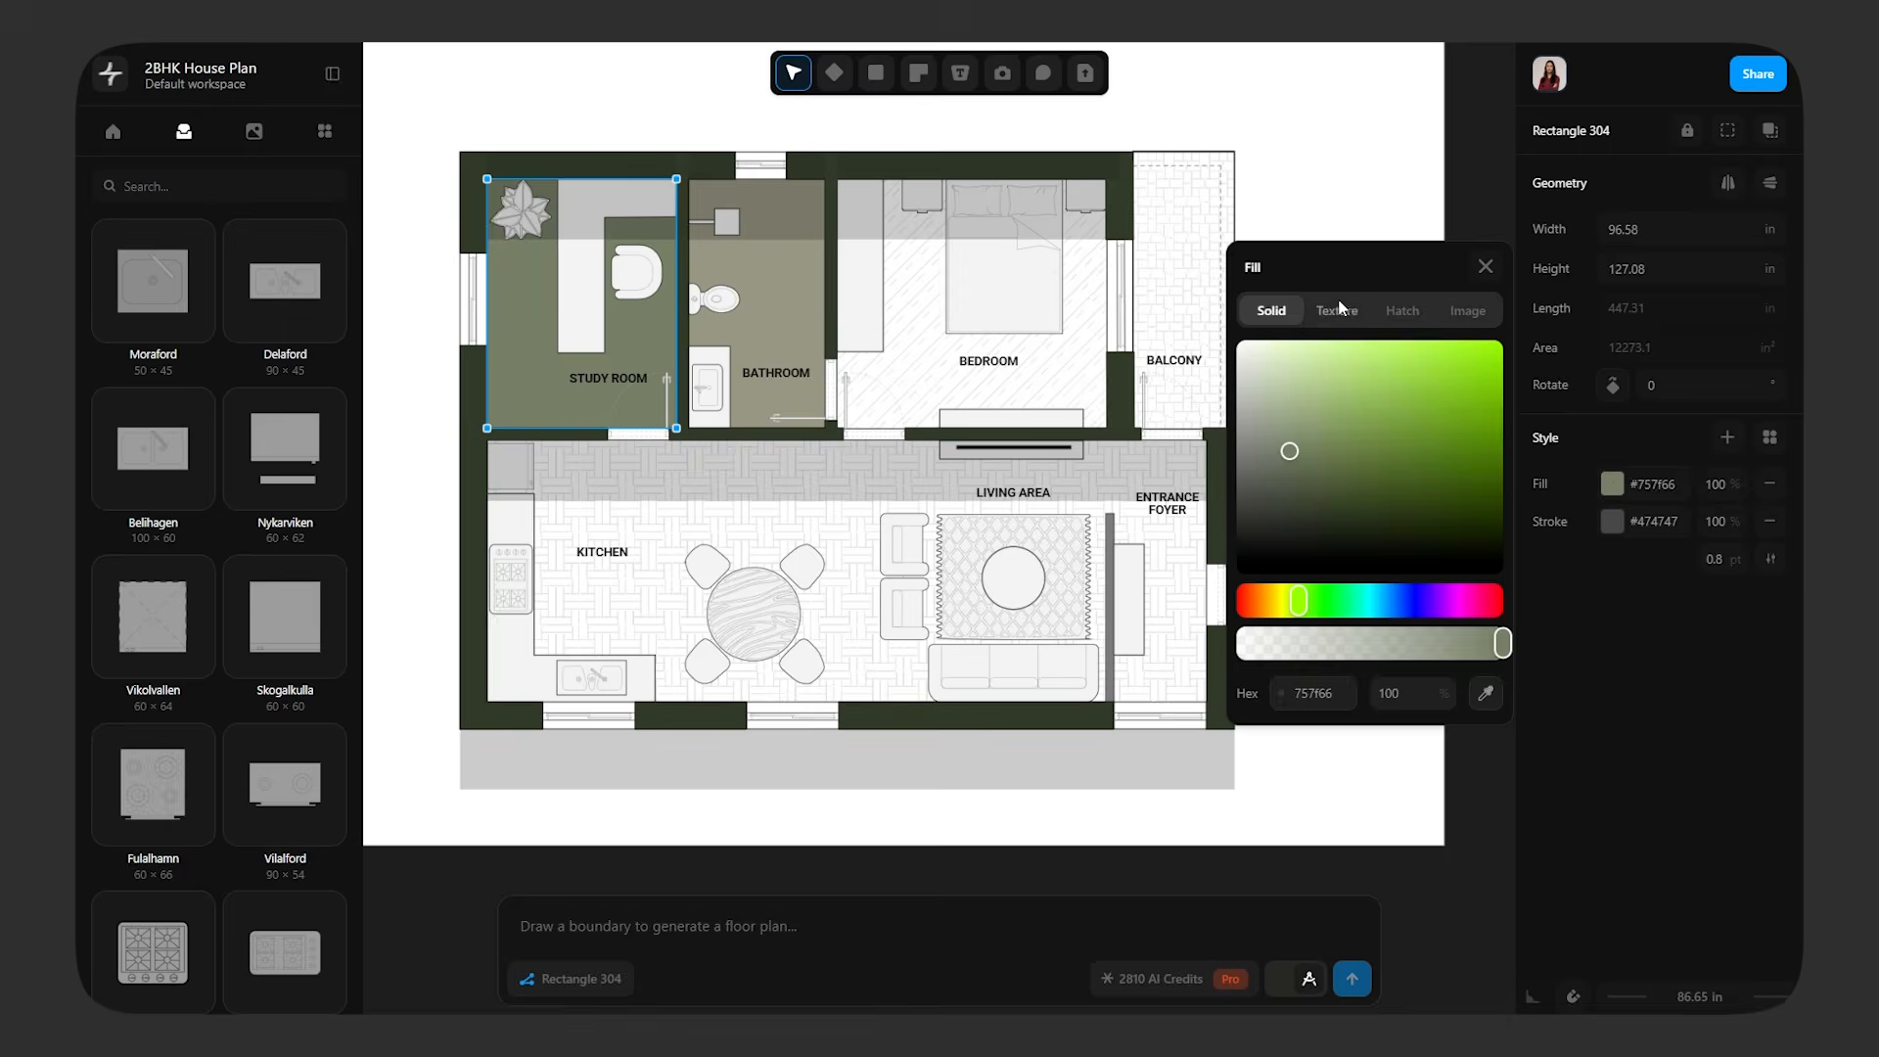
pyautogui.click(1401, 310)
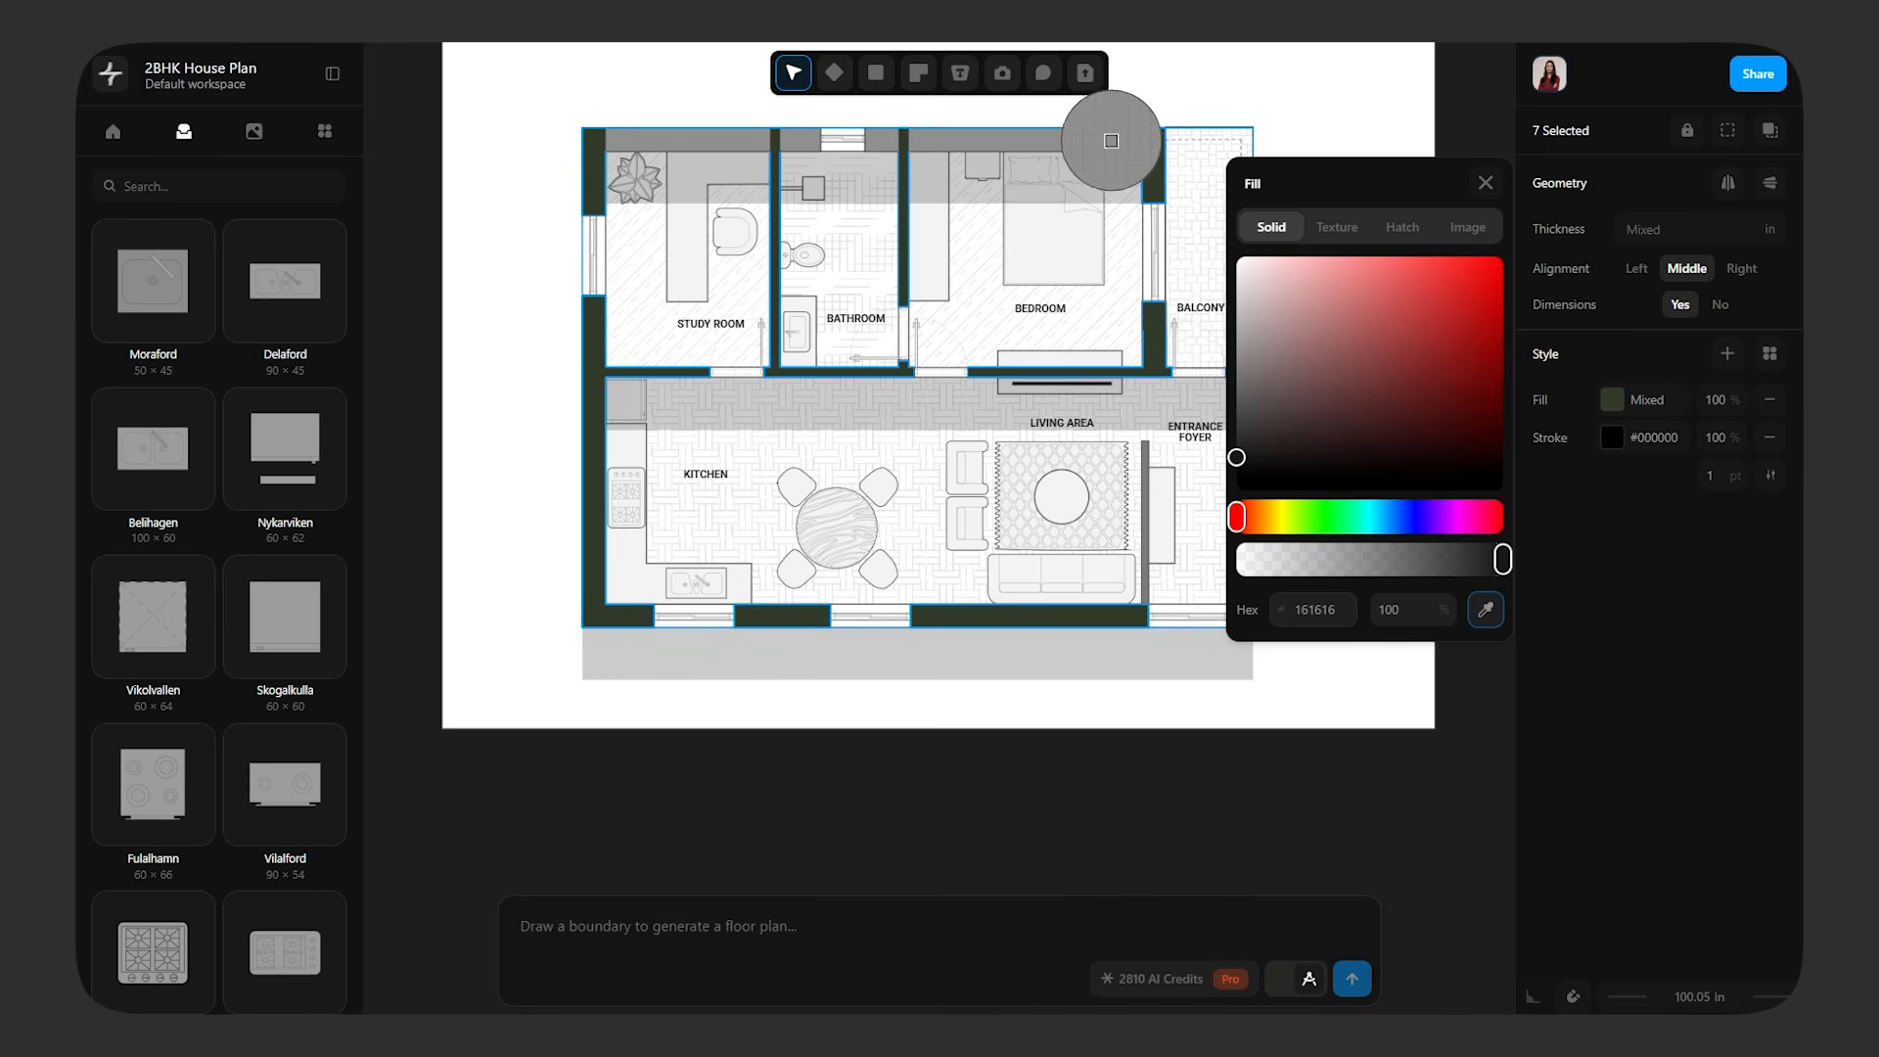
# Fill all the walls of the hatched plan with a mid grey sampled from the shaded upper wall
pyautogui.click(1116, 152)
pyautogui.click(1484, 183)
pyautogui.click(1360, 270)
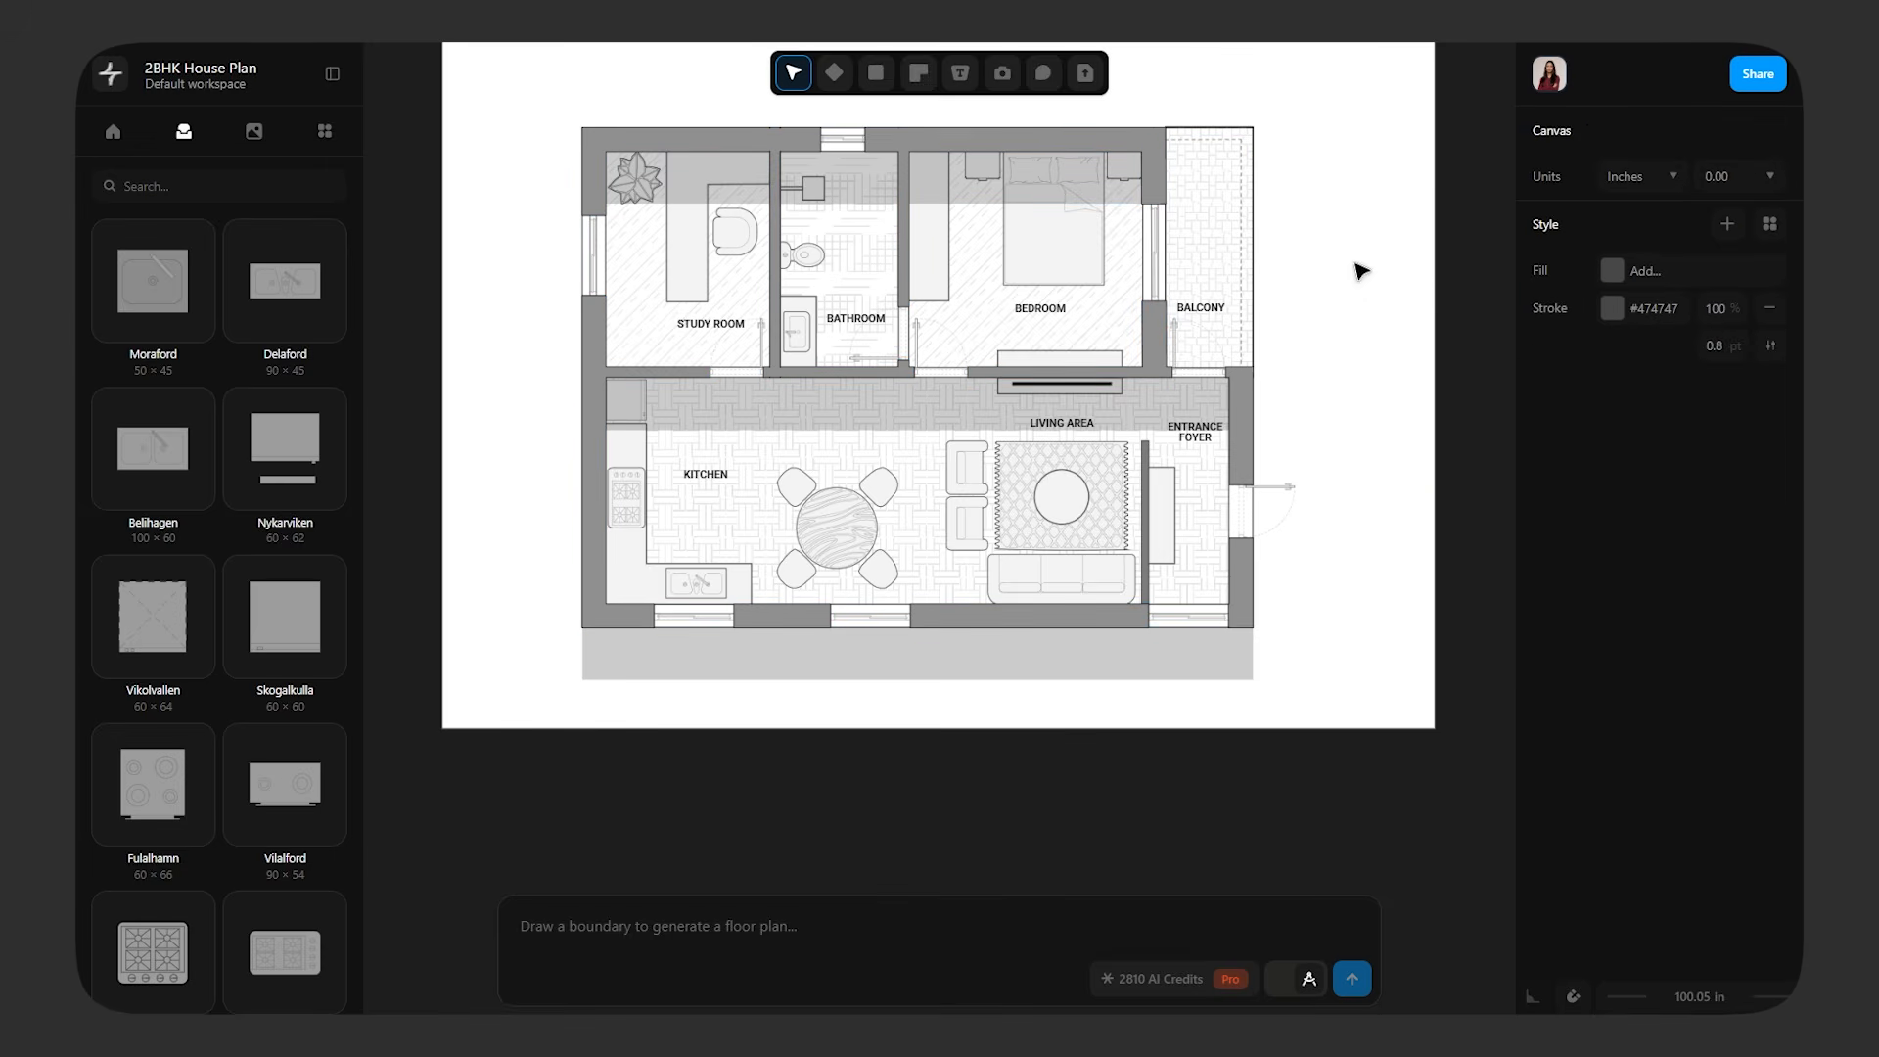
# Examine the original floor plan and its textured, green and hatched greyscale variants one after another
pyautogui.moveTo(1375, 448); pyautogui.dragTo(1328, 392, button='middle')
pyautogui.scroll(-5, 1301, 441)
pyautogui.moveTo(1154, 636); pyautogui.dragTo(1573, 647, button='middle')
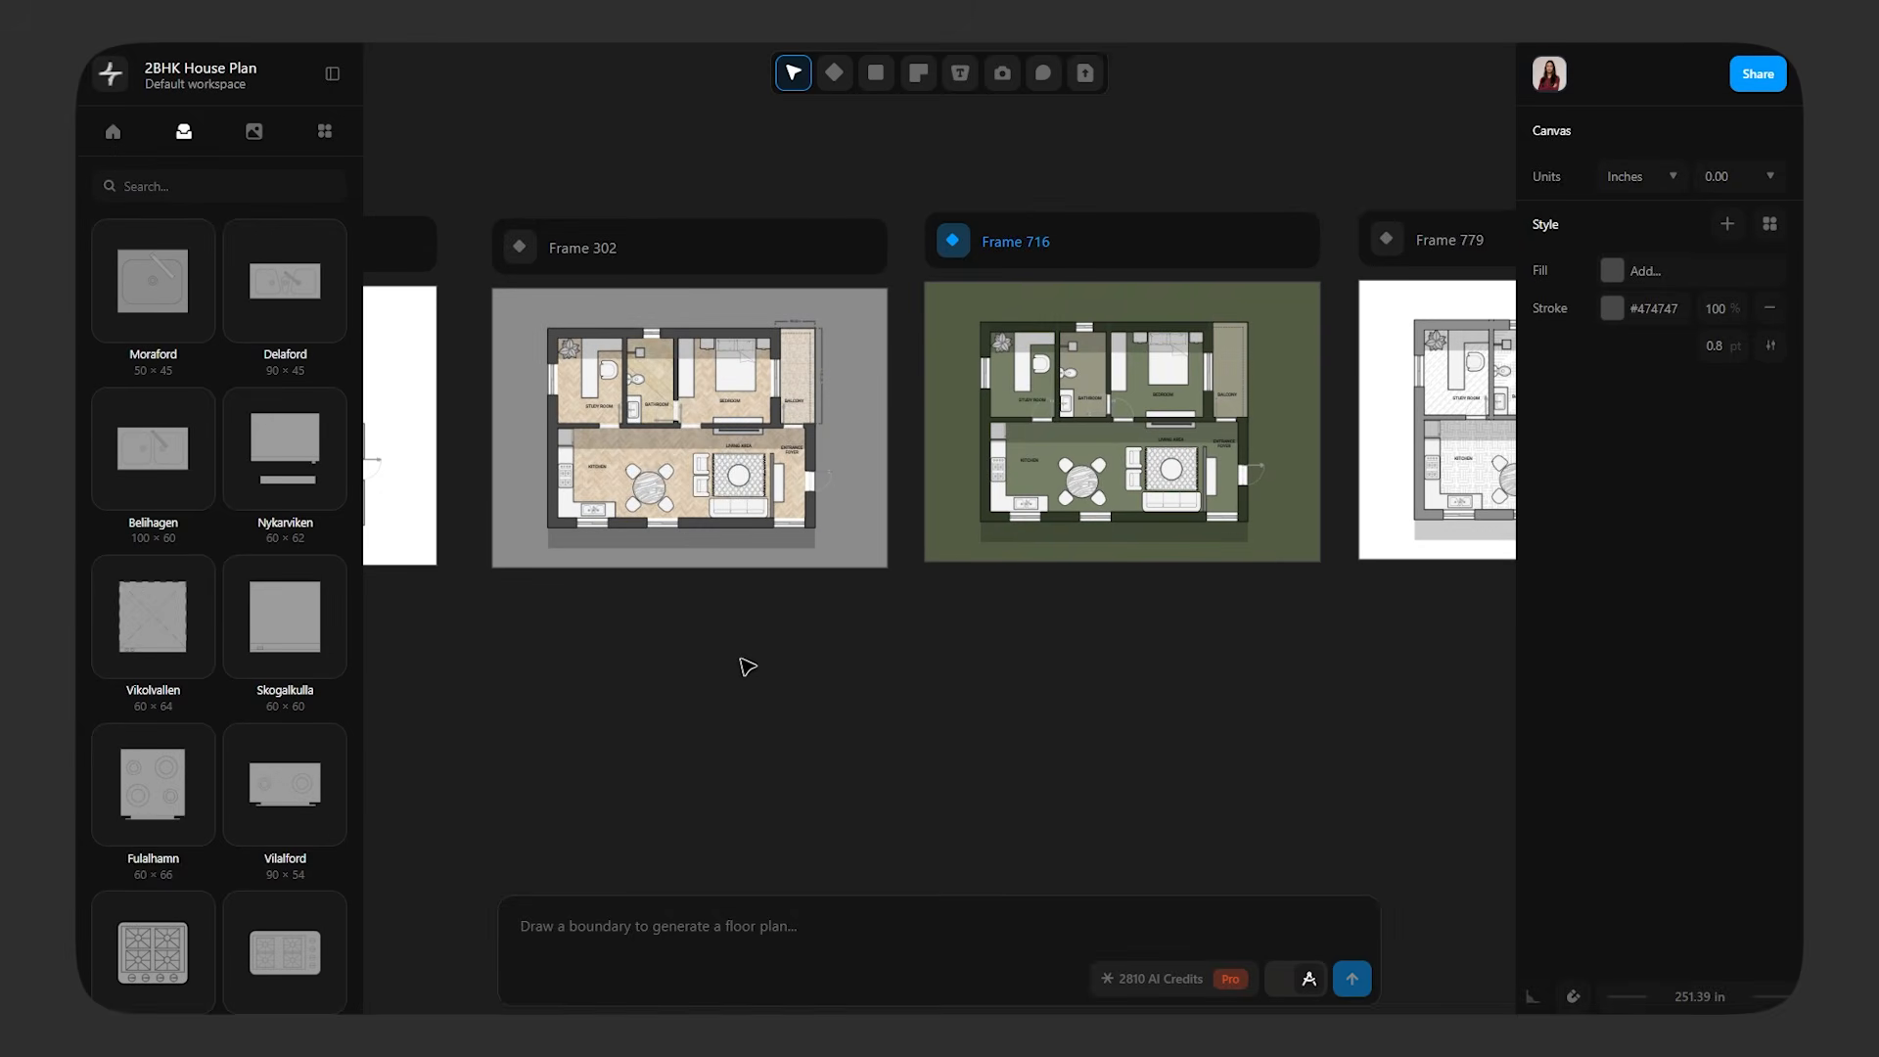
pyautogui.moveTo(726, 662); pyautogui.dragTo(1399, 624, button='middle')
pyautogui.scroll(5, 920, 415)
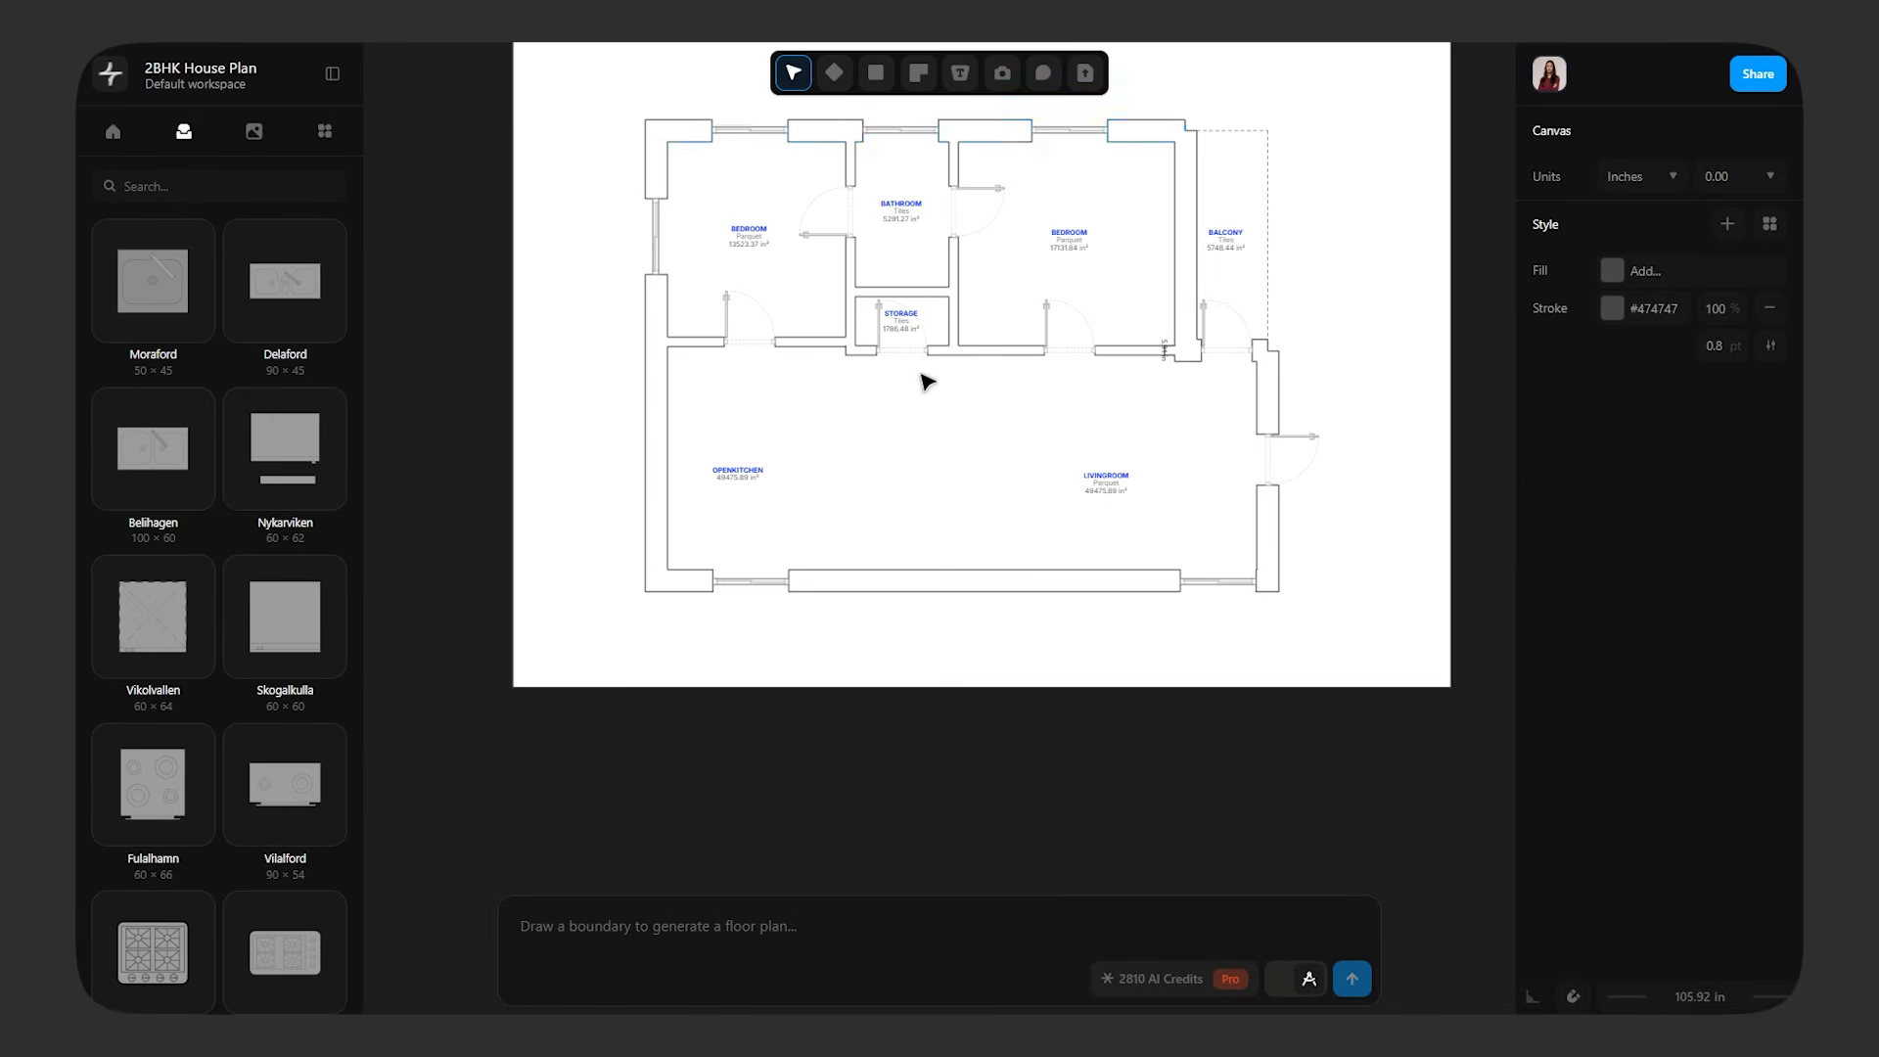
pyautogui.scroll(-5, 1049, 399)
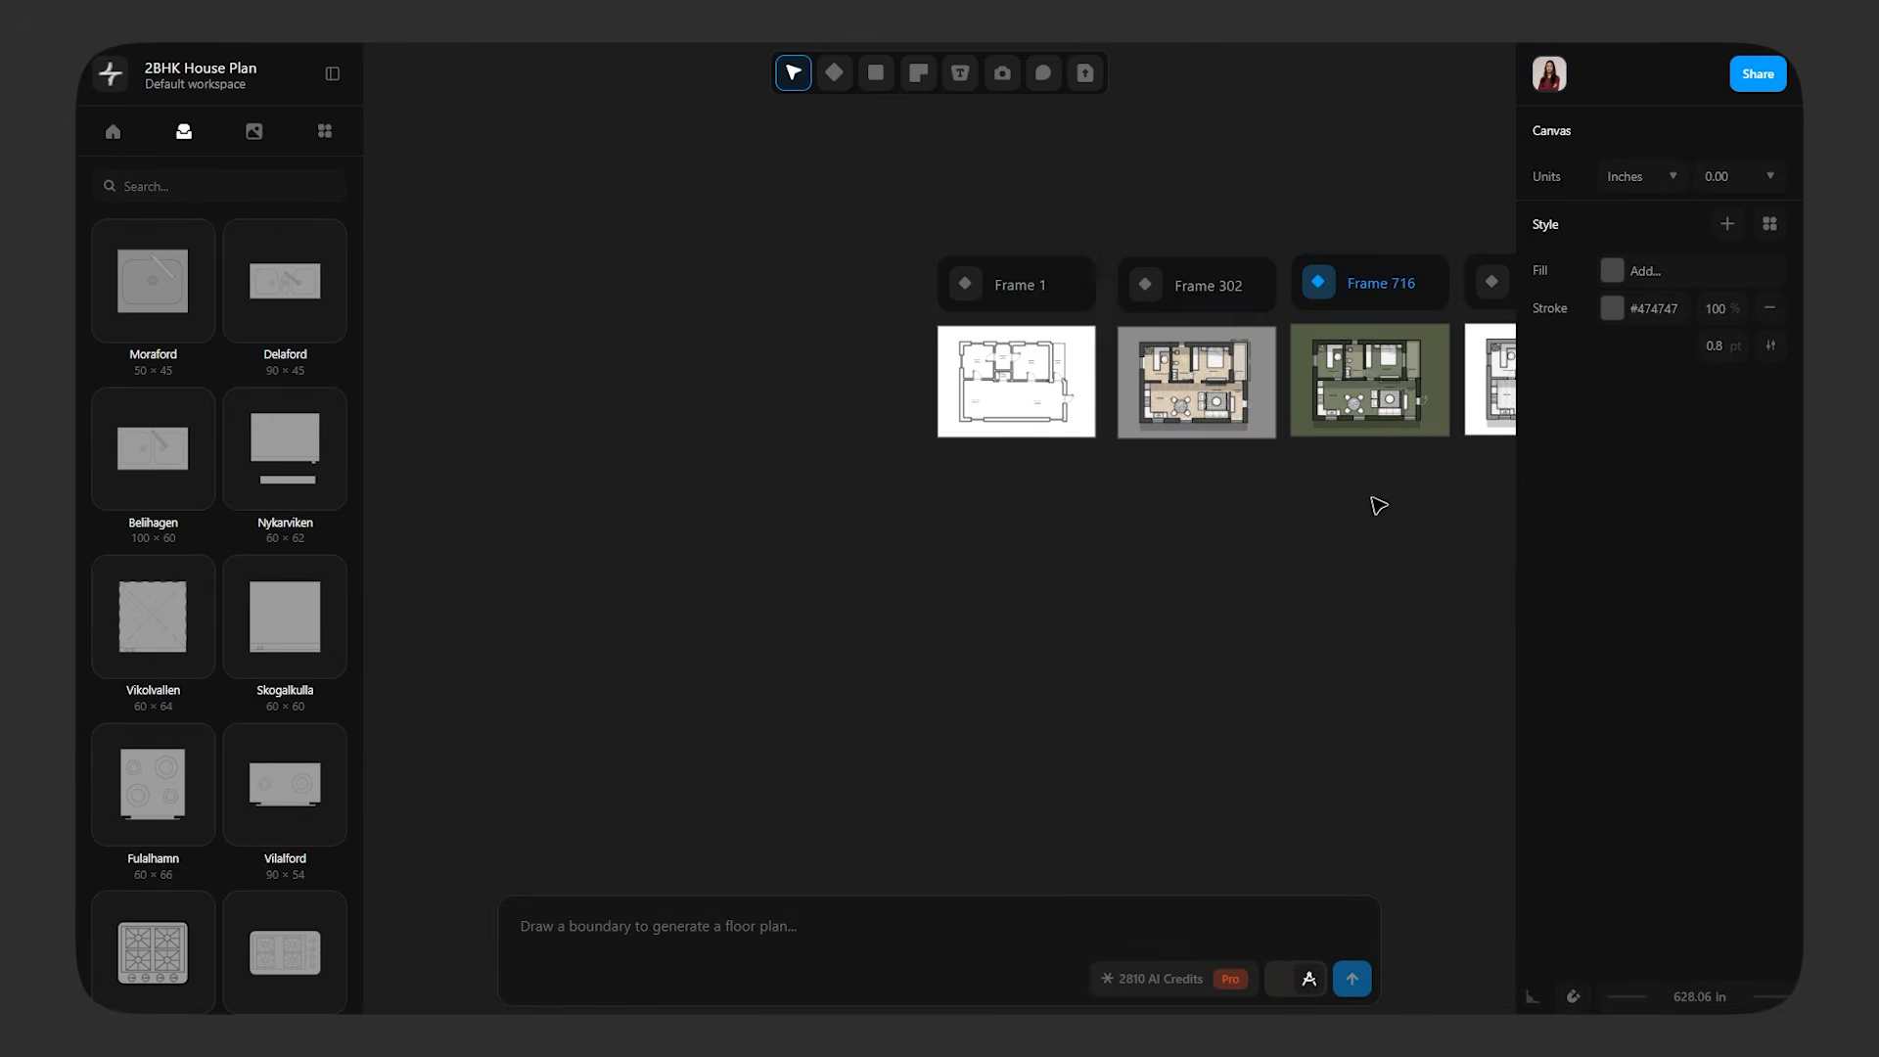
pyautogui.moveTo(1374, 507); pyautogui.dragTo(939, 557, button='middle')
pyautogui.scroll(4, 861, 460)
pyautogui.scroll(6, 861, 462)
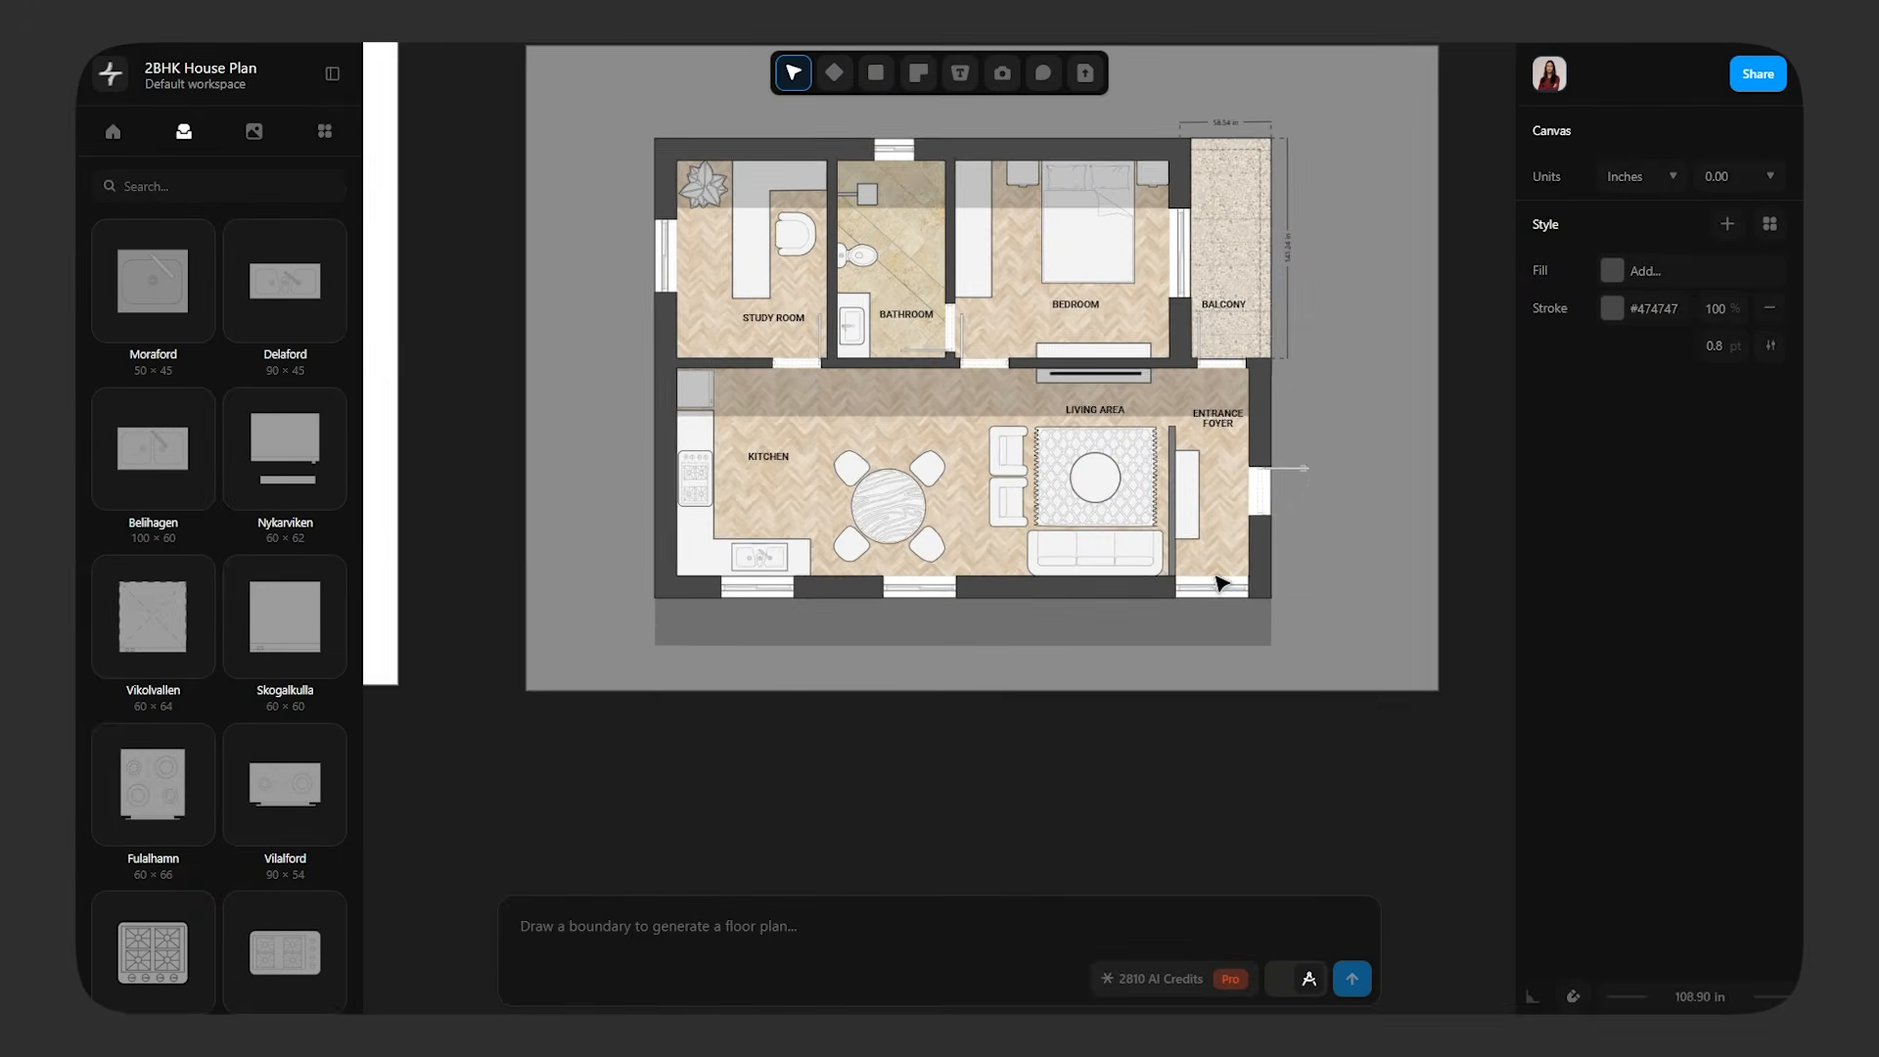
pyautogui.hscroll(5, 1324, 713)
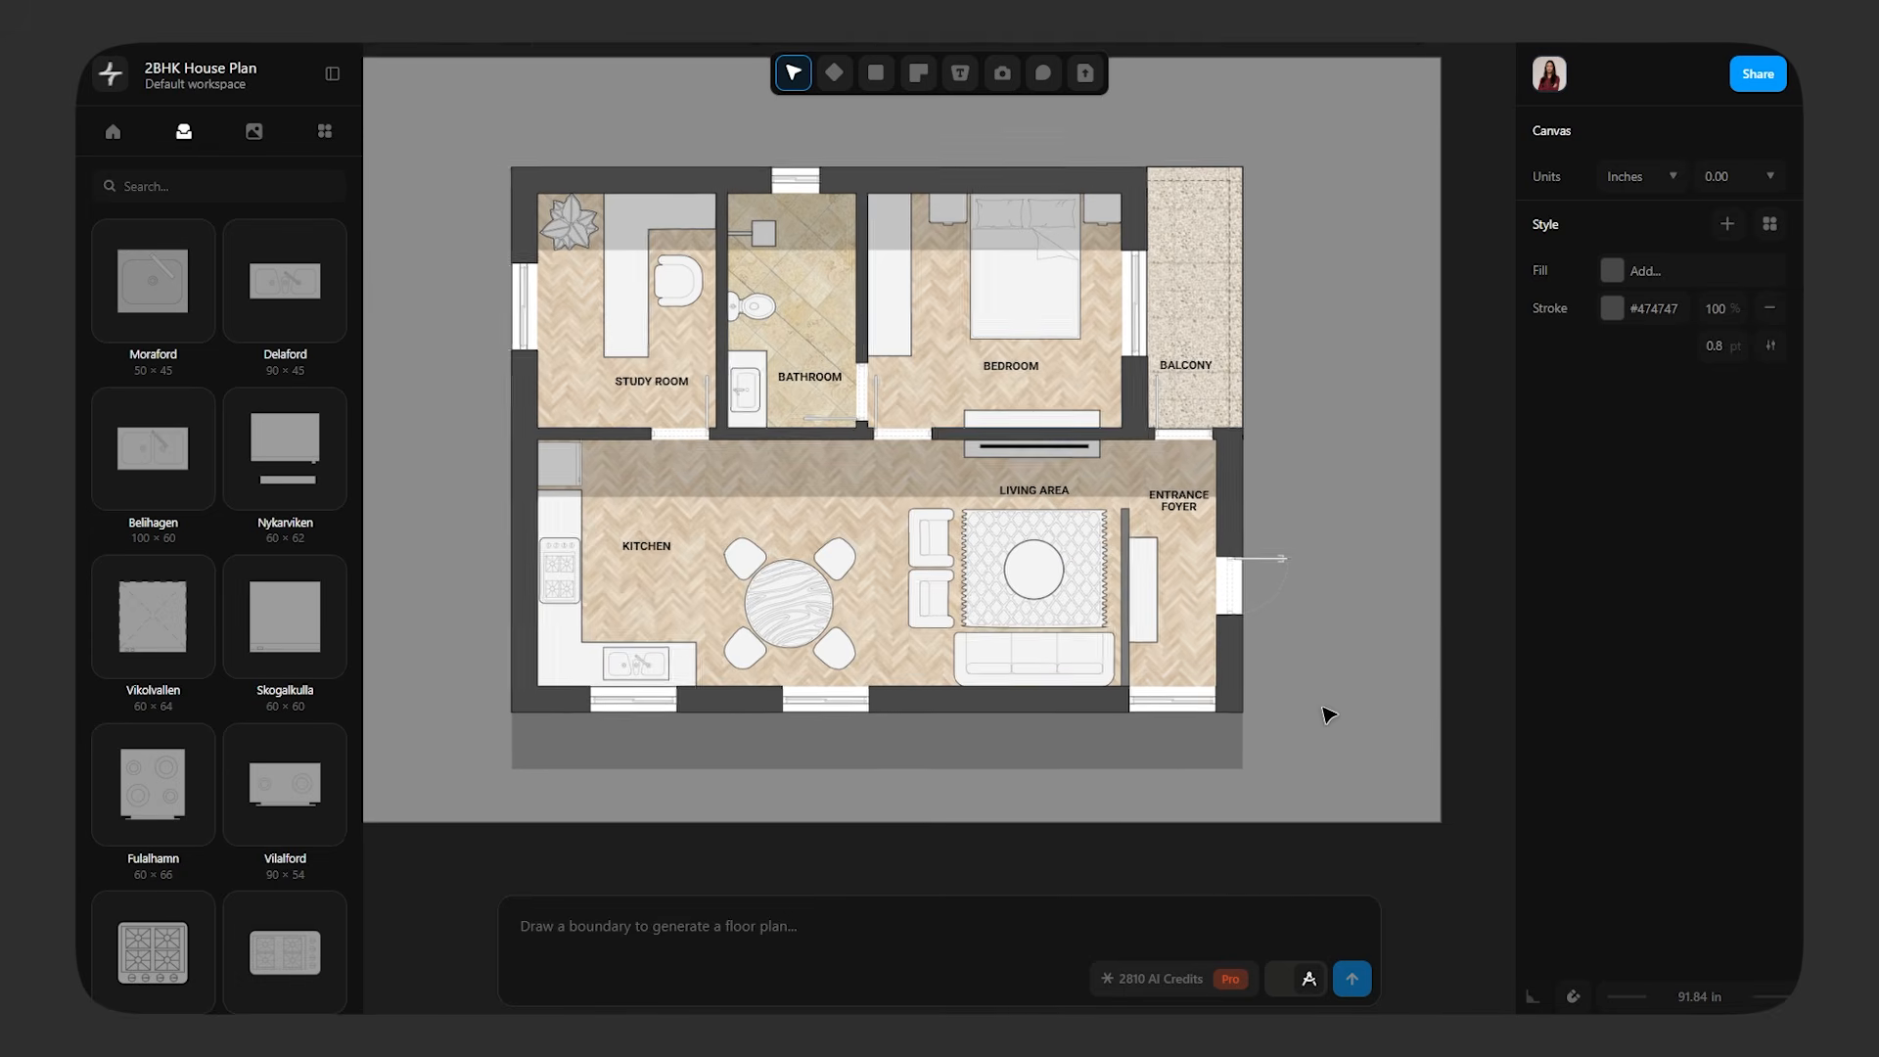
pyautogui.hscroll(10, 1378, 760)
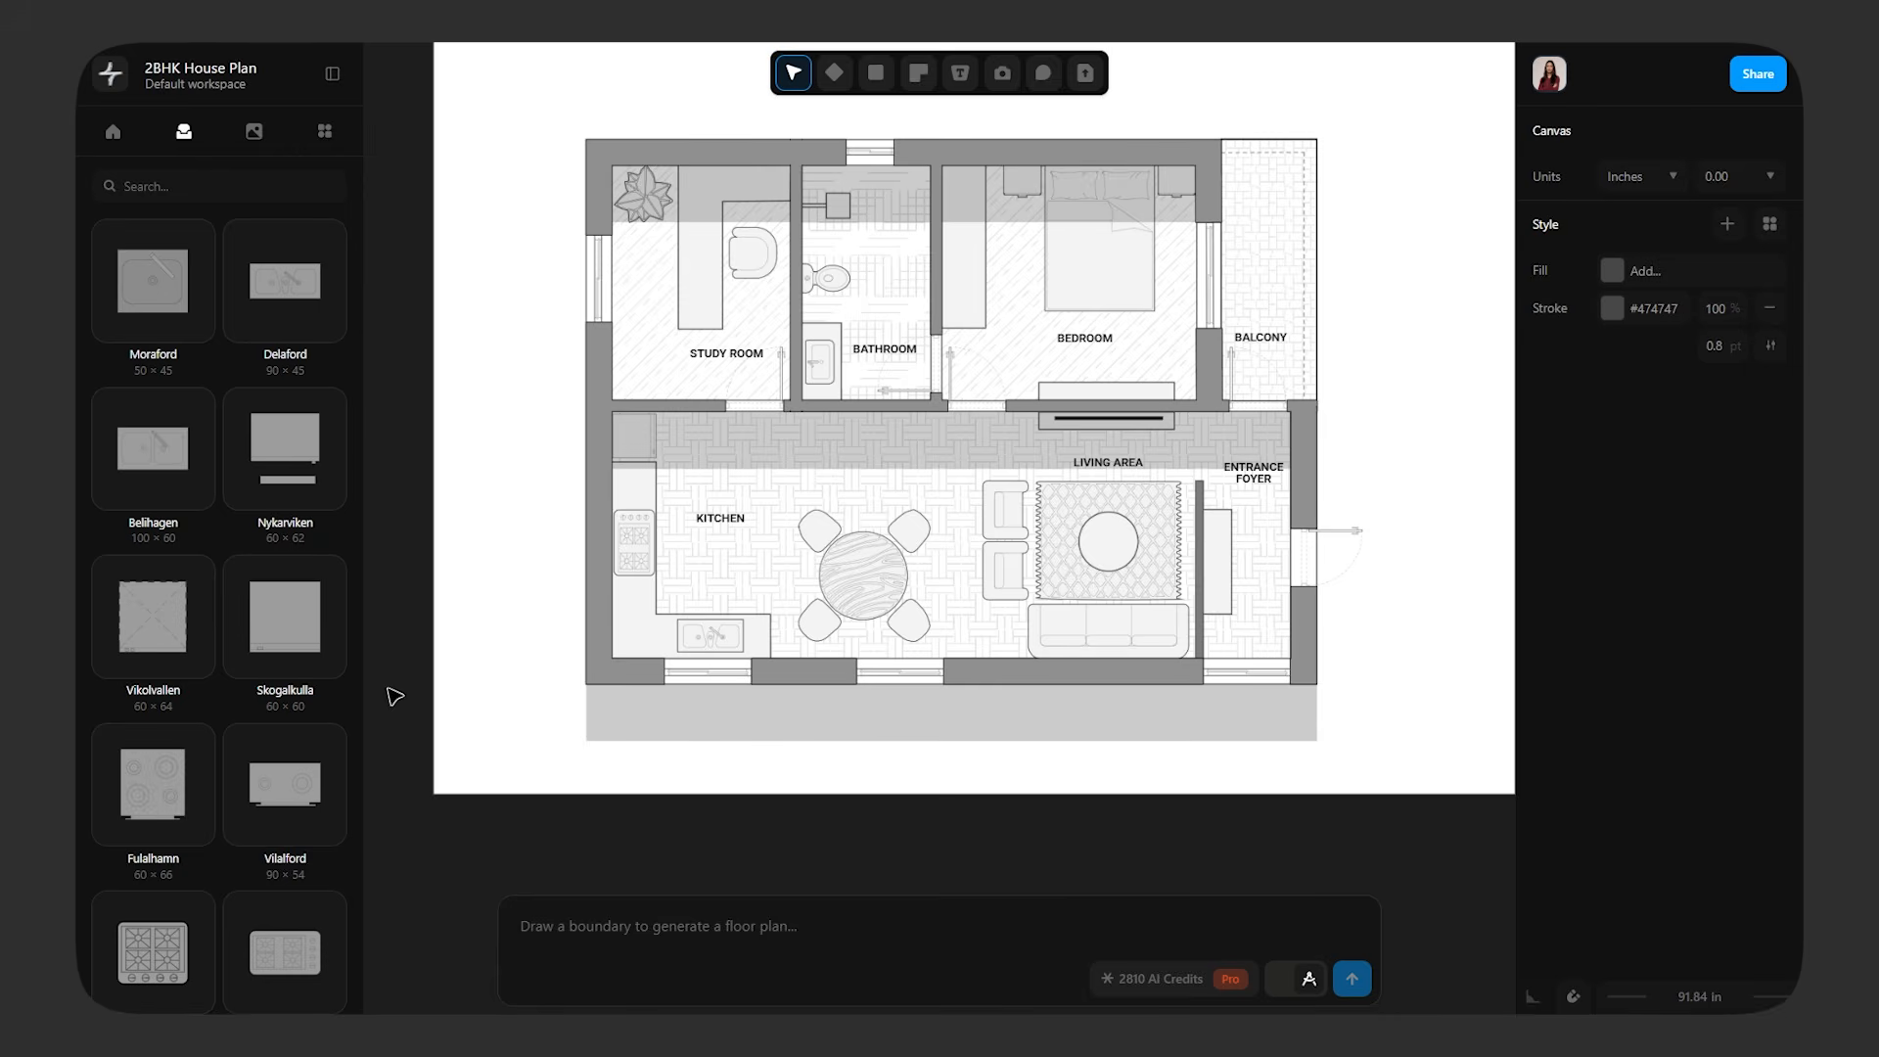
pyautogui.hscroll(-8, 1321, 642)
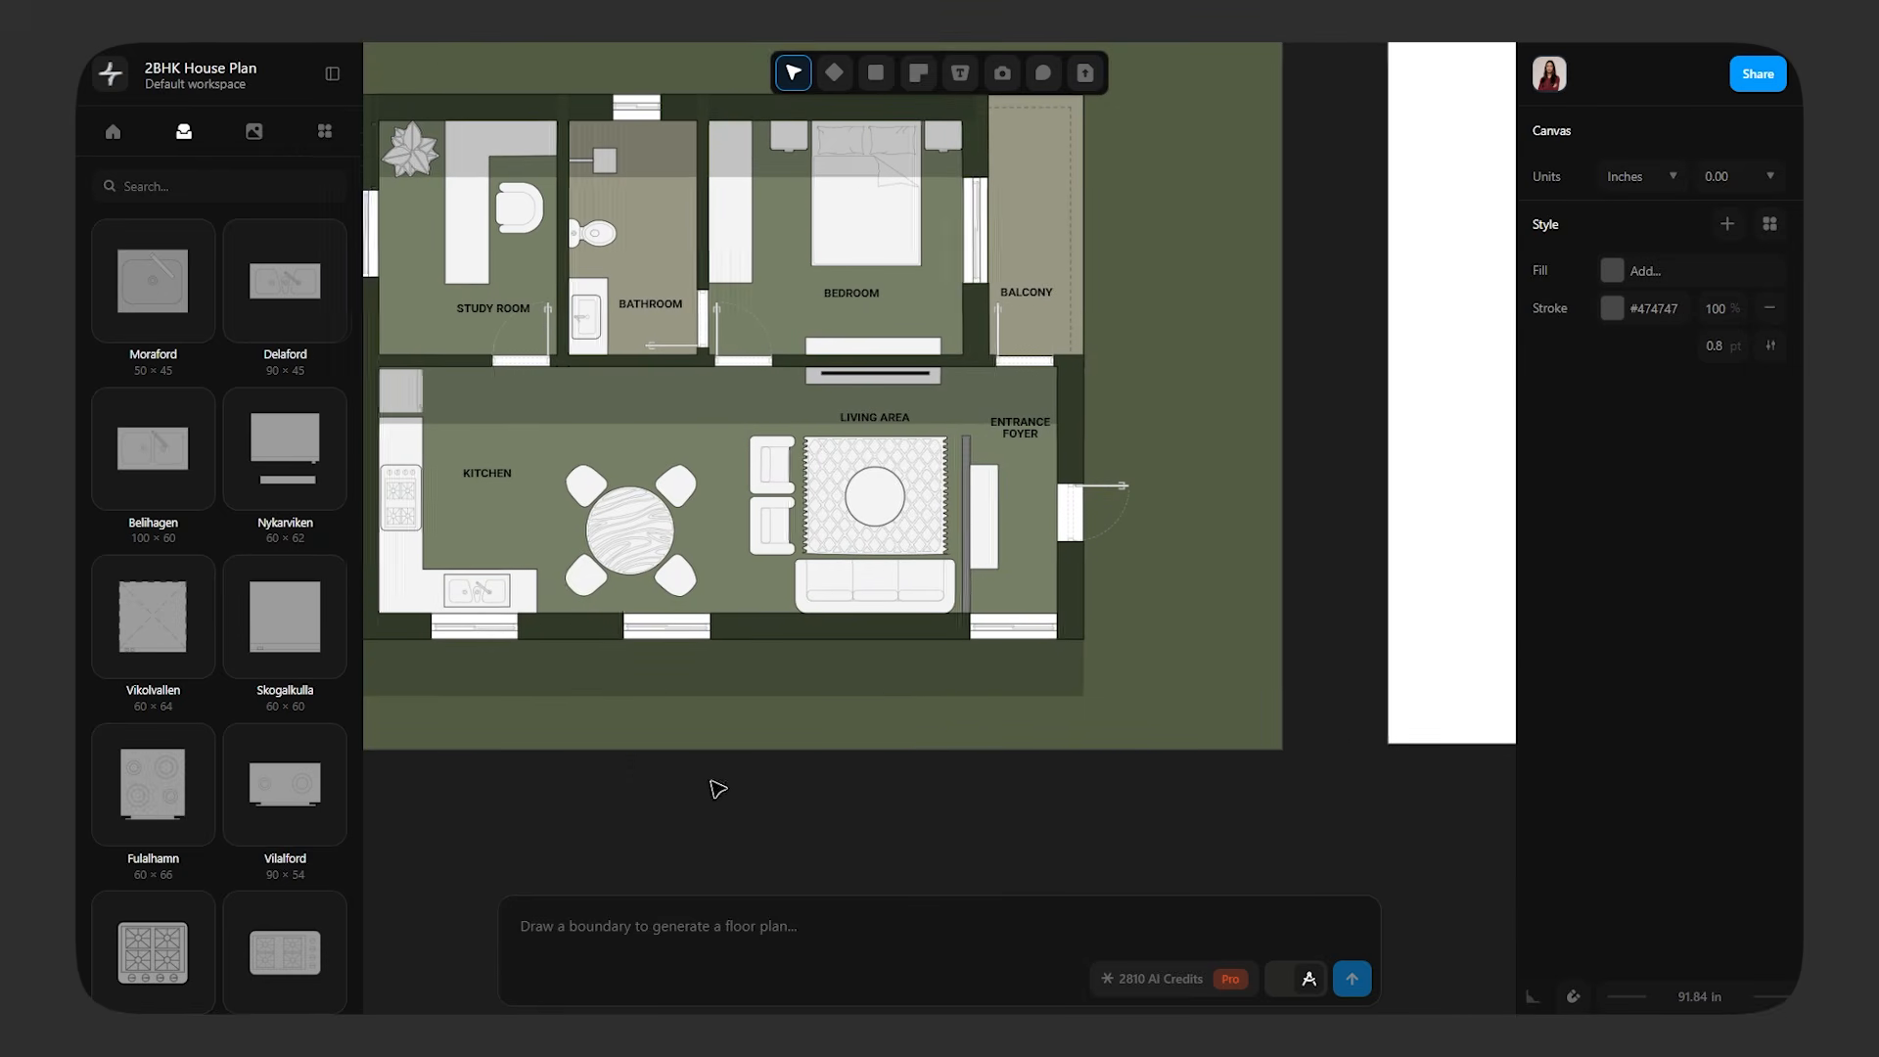